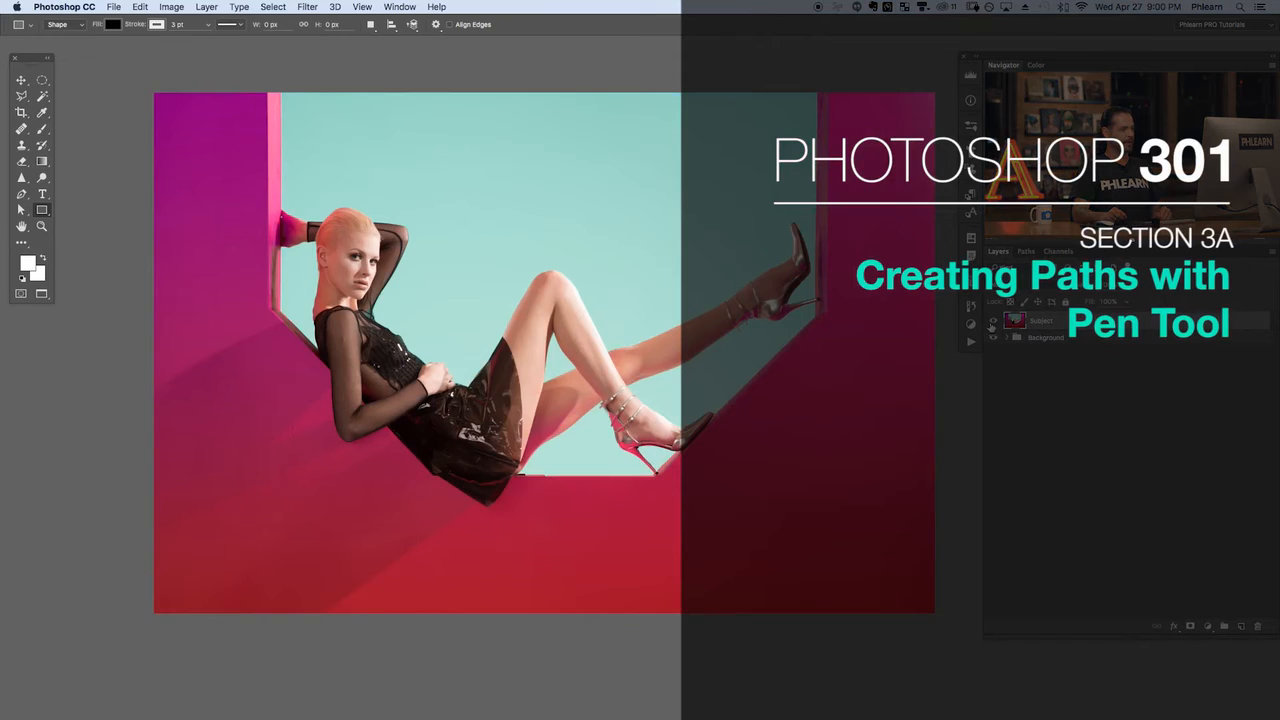
Toggle the Subject layer's visibility off and on, and activate the Pen tool in Path mode
{"action": "left_click", "coordinate": [993, 321]}
{"action": "left_click", "coordinate": [993, 321]}
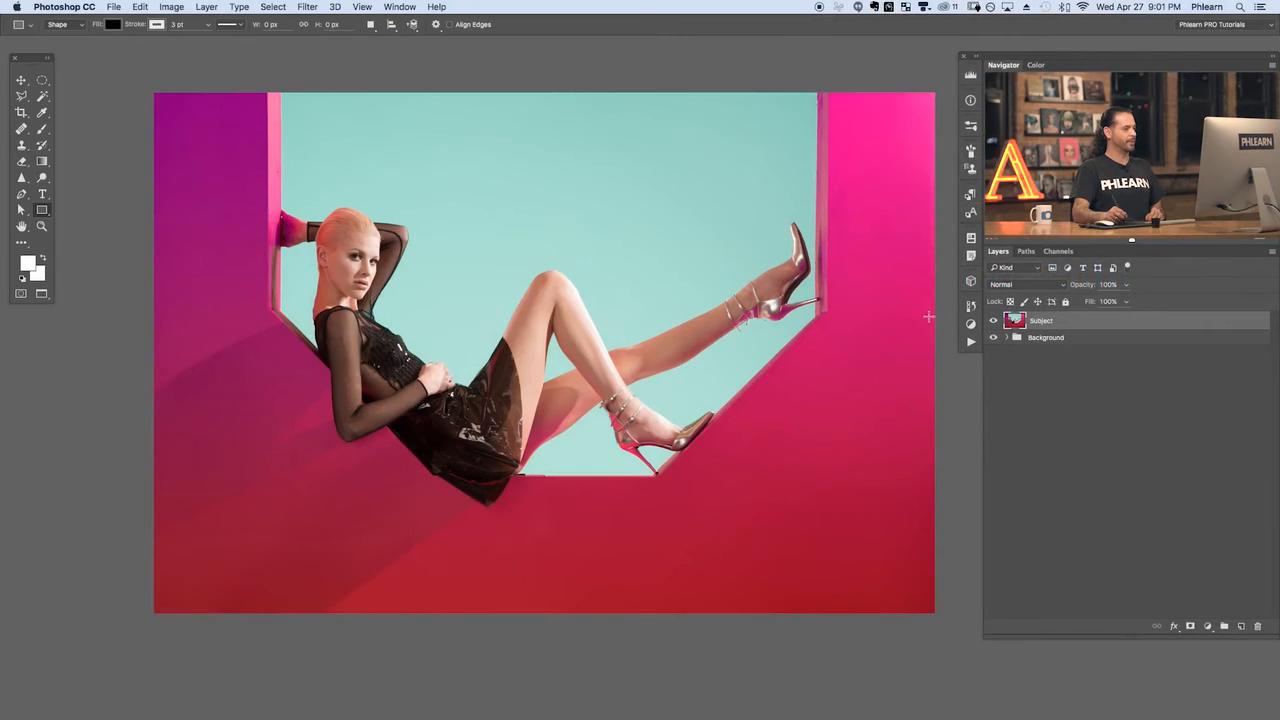
{"action": "key", "text": "p"}
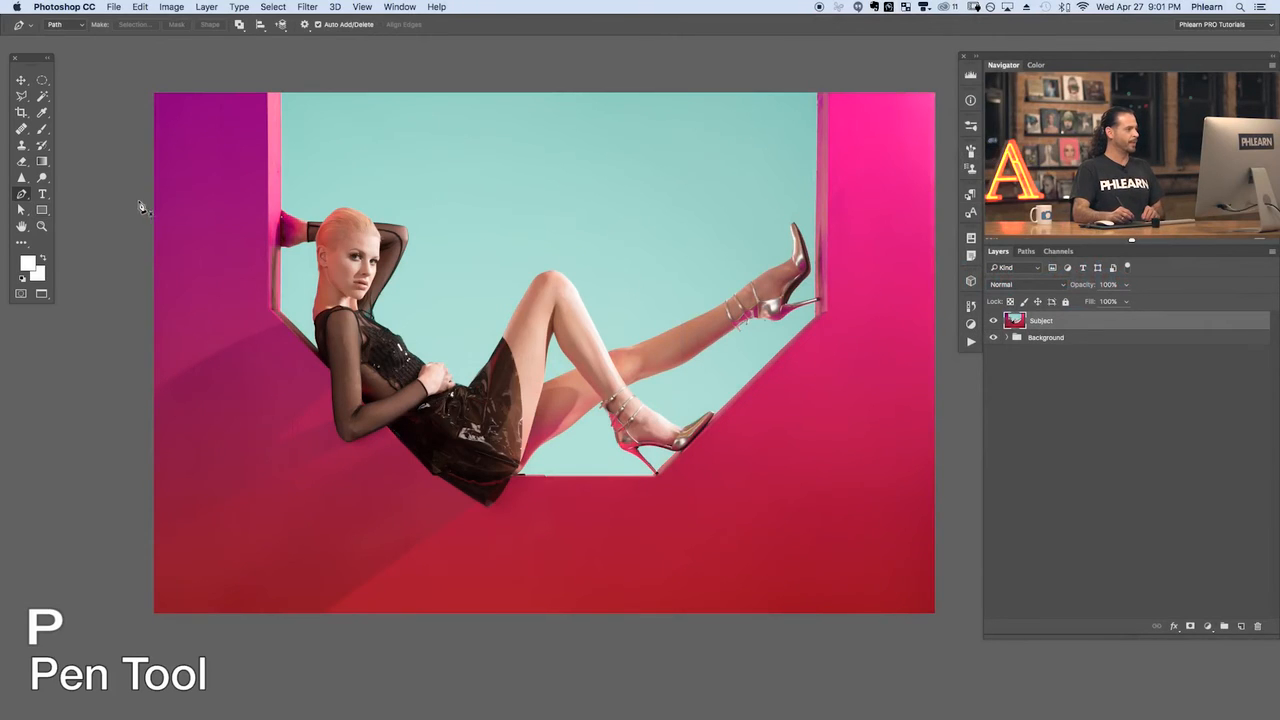
{"action": "left_click", "coordinate": [21, 195]}
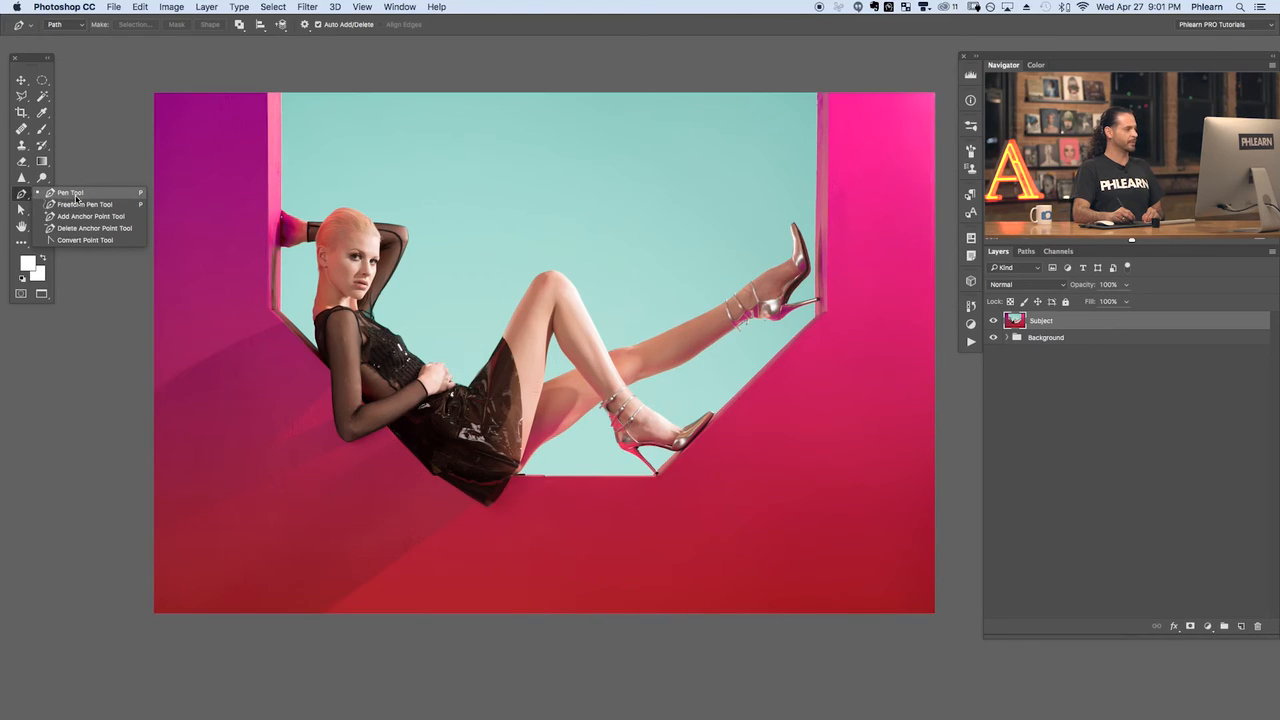
{"action": "left_click", "coordinate": [22, 196]}
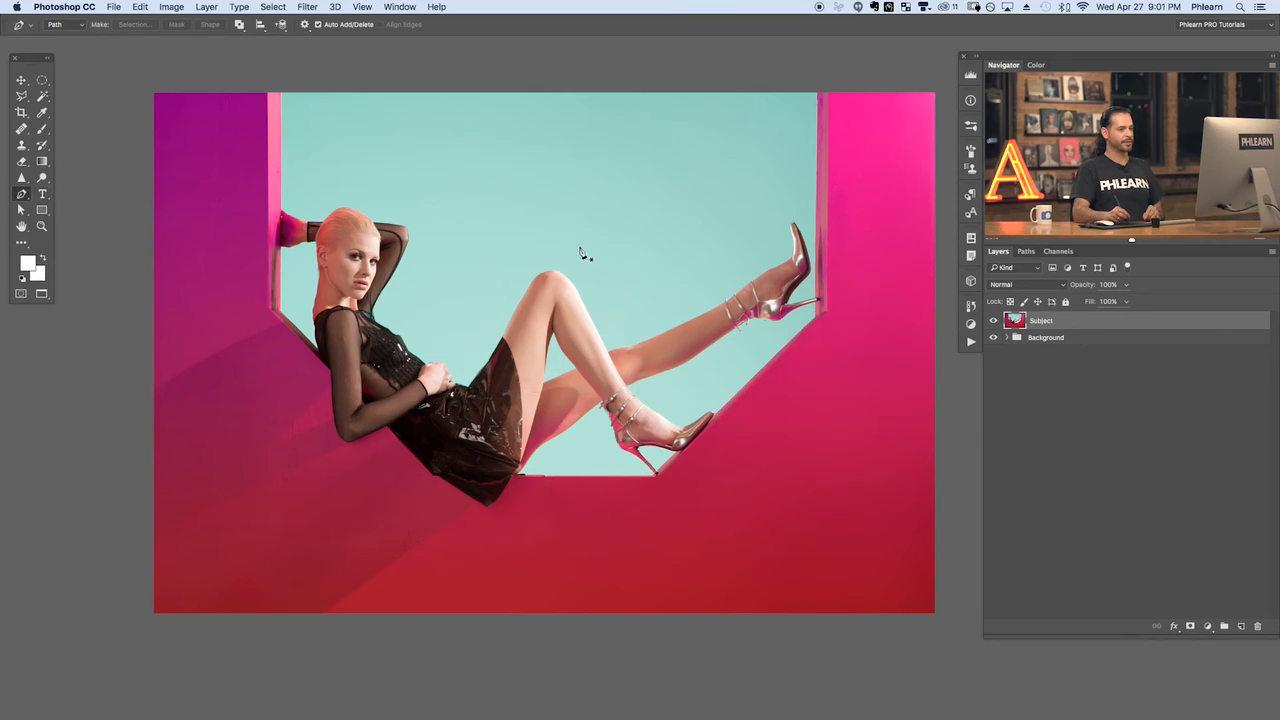
Show the document's paths and delete the existing work path
{"action": "left_click", "coordinate": [1026, 252]}
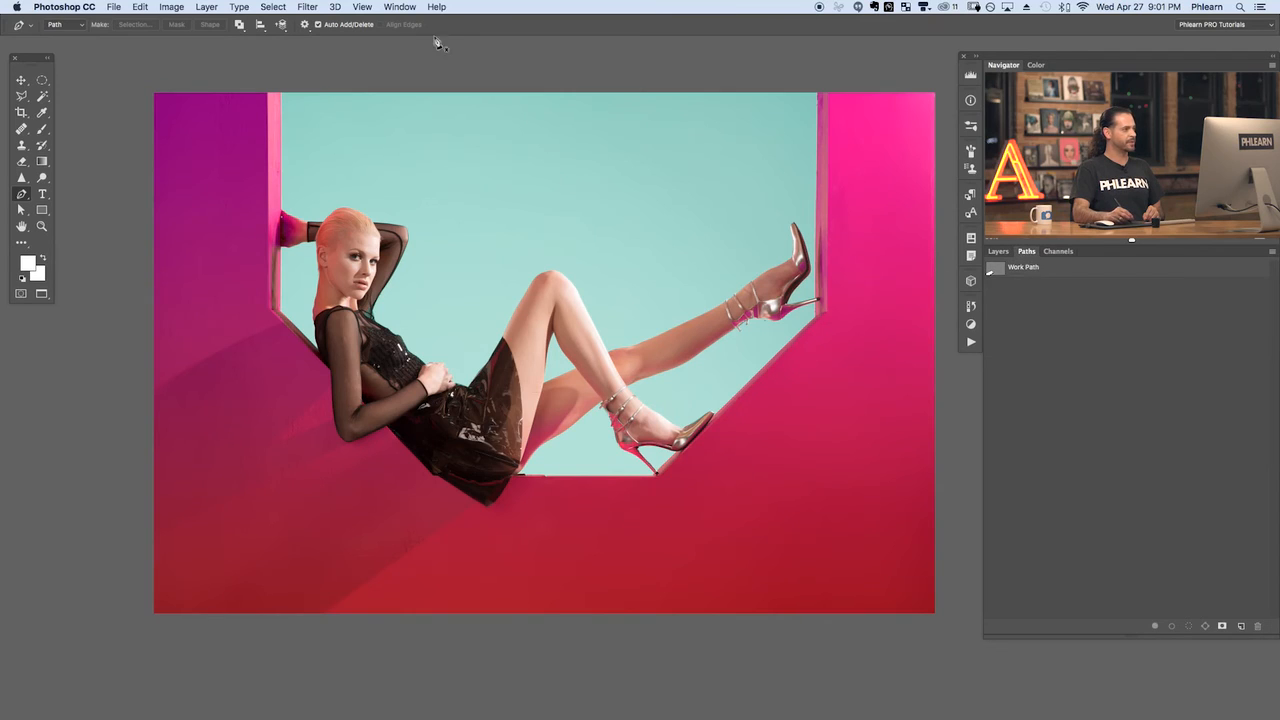
{"action": "left_click", "coordinate": [395, 7]}
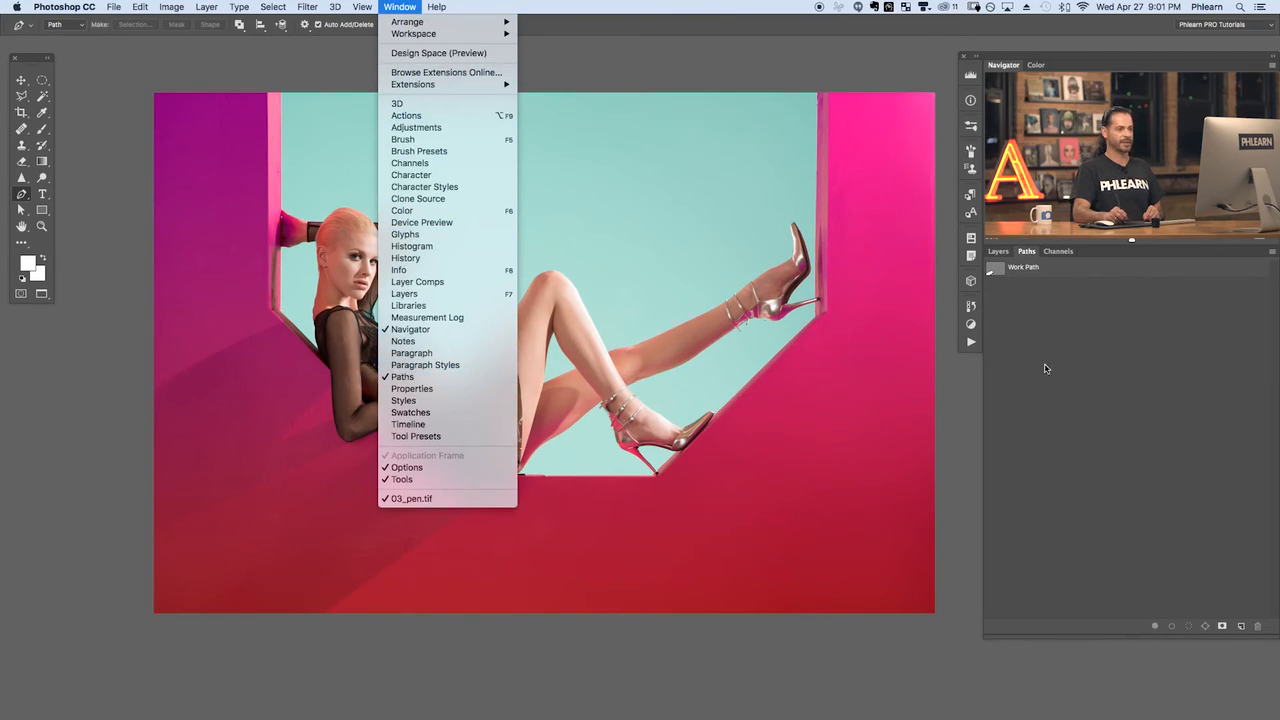
{"action": "left_click", "coordinate": [1036, 288]}
{"action": "left_click_drag", "start_coordinate": [1037, 276], "coordinate": [1258, 626]}
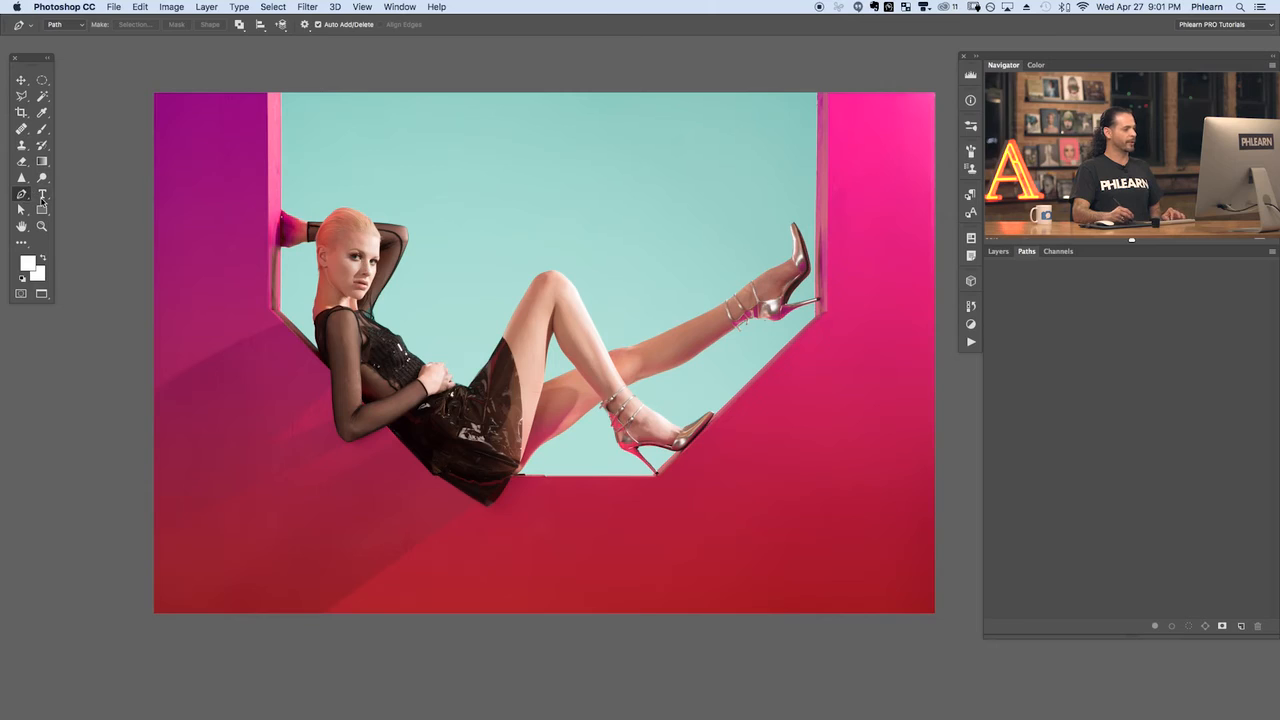
Draw an open path with five corner points and straight segments in the teal background above the raised knee
{"action": "left_click", "coordinate": [478, 178]}
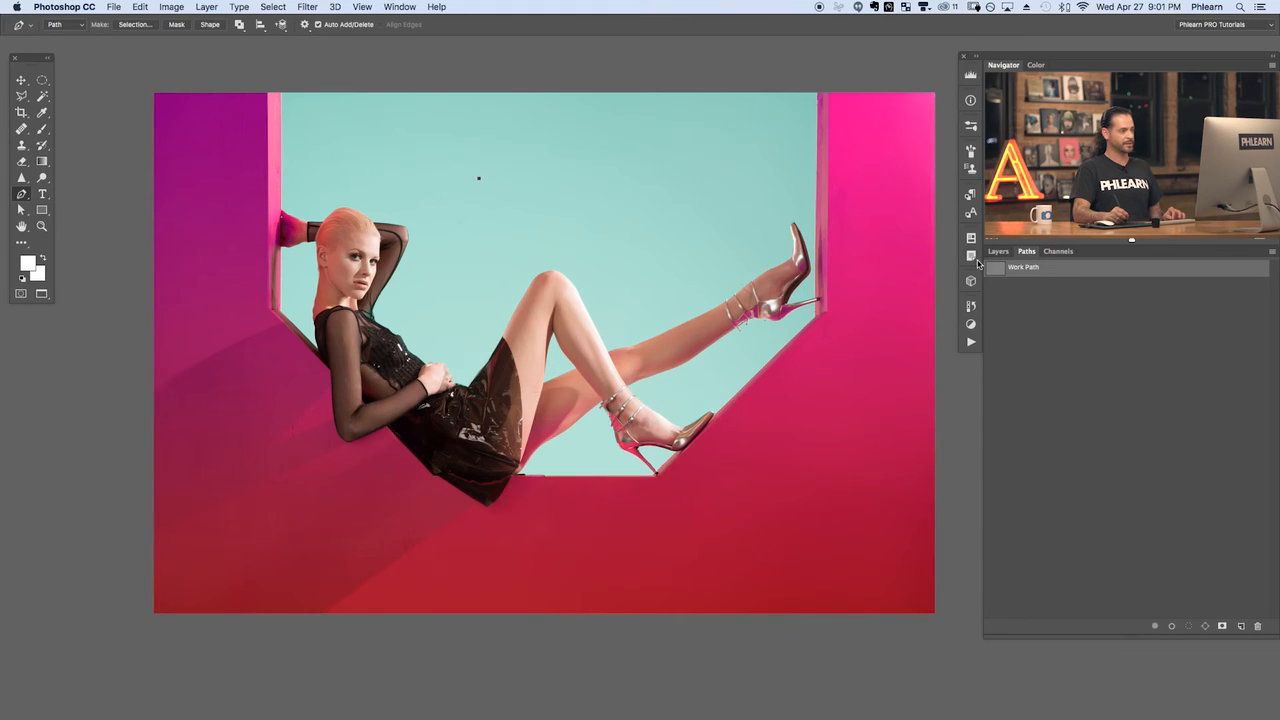
{"action": "left_click", "coordinate": [567, 140]}
{"action": "left_click", "coordinate": [629, 202]}
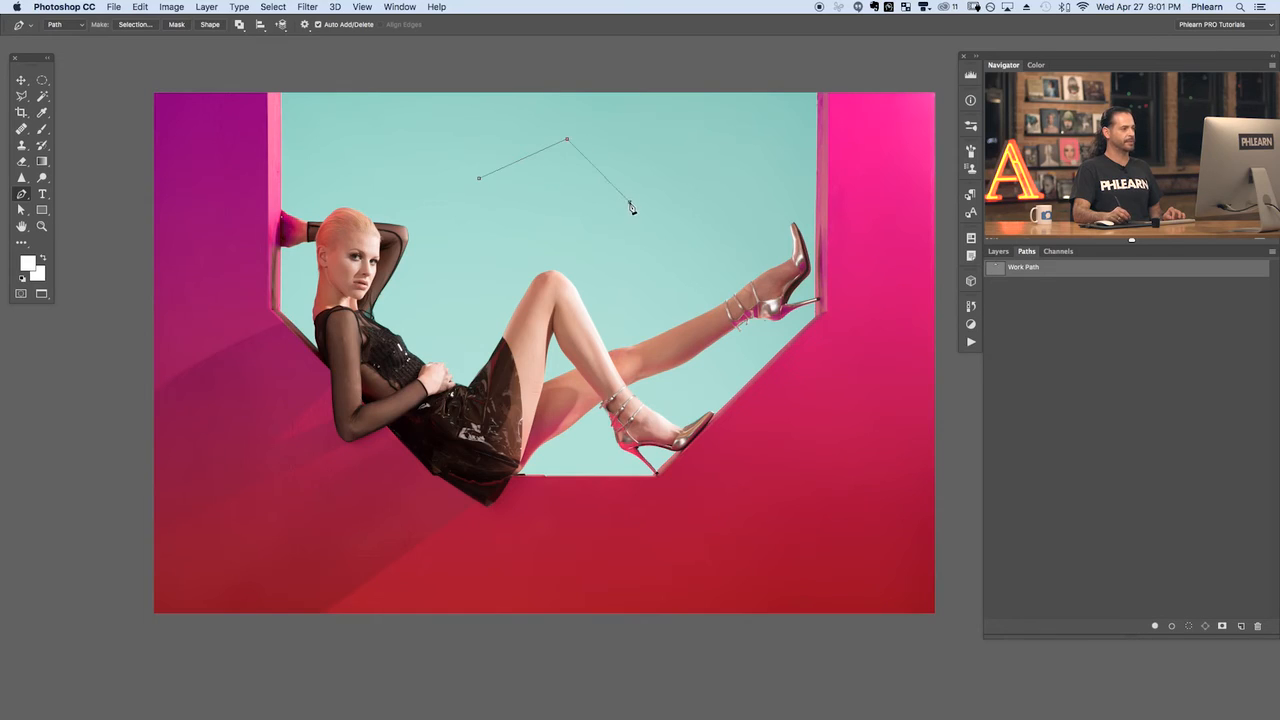
{"action": "left_click", "coordinate": [563, 253]}
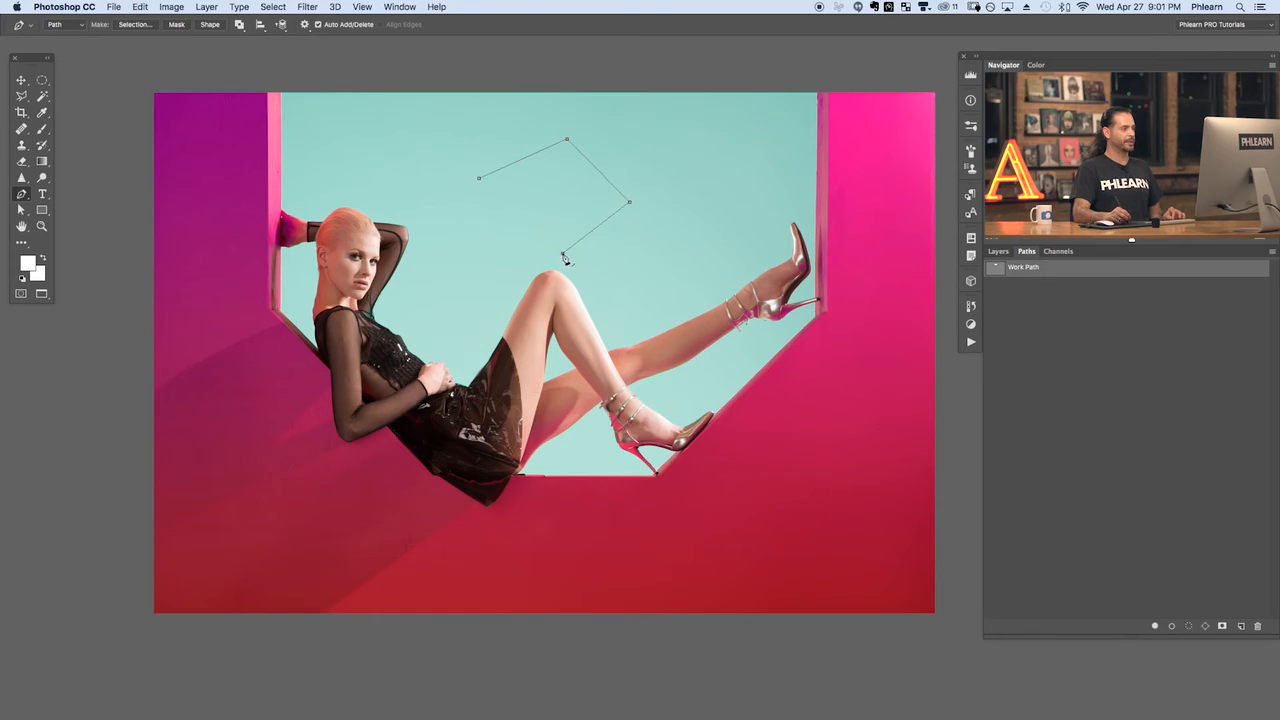
{"action": "left_click", "coordinate": [507, 219]}
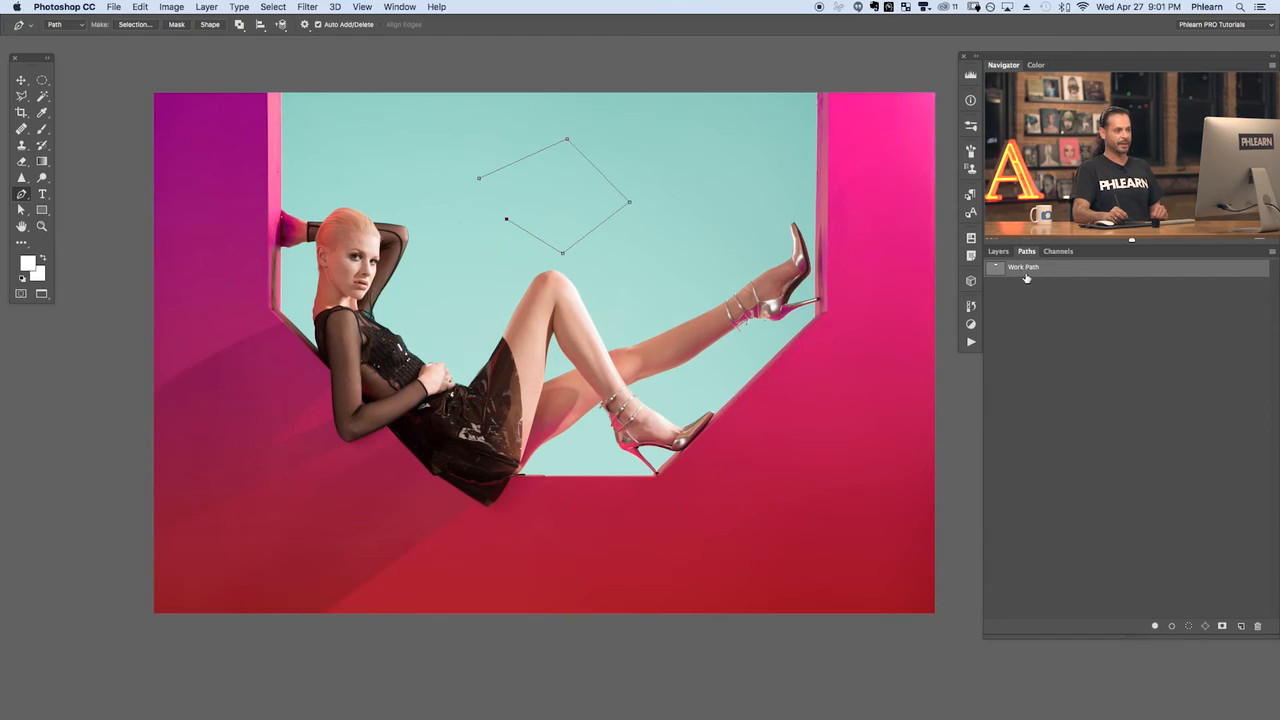
{"action": "left_click", "coordinate": [998, 251]}
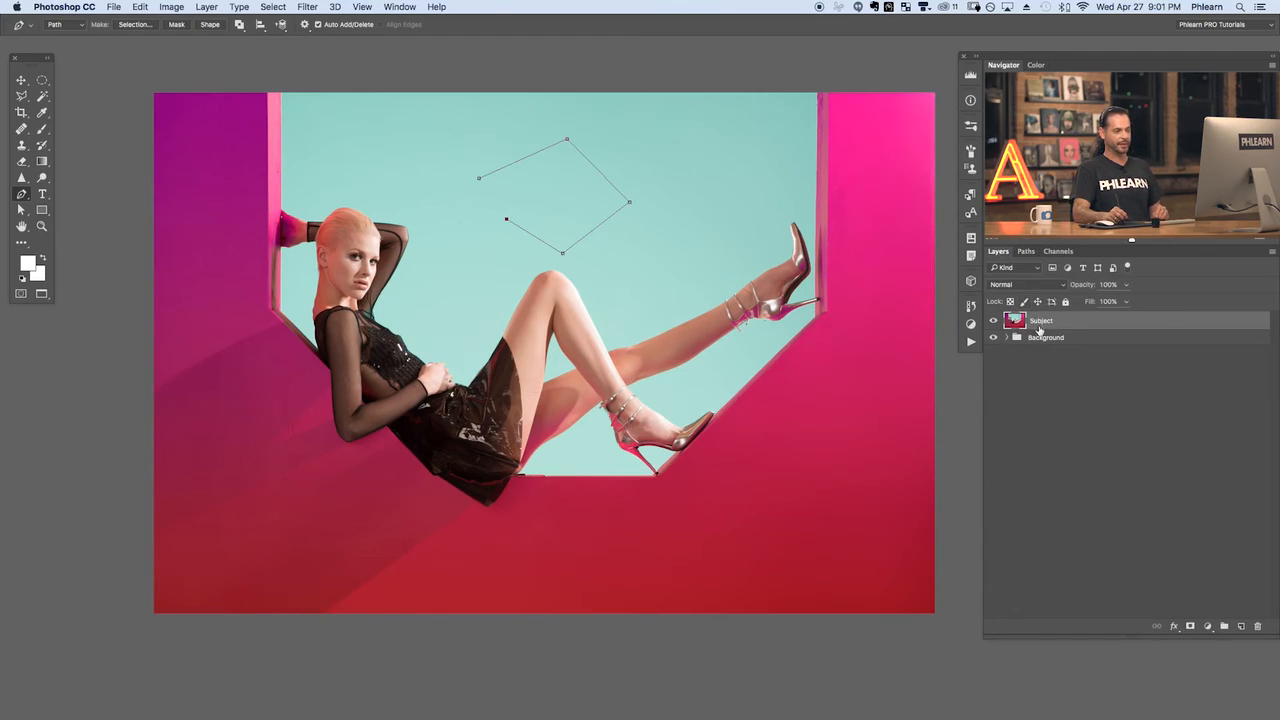
{"action": "left_click", "coordinate": [1027, 252]}
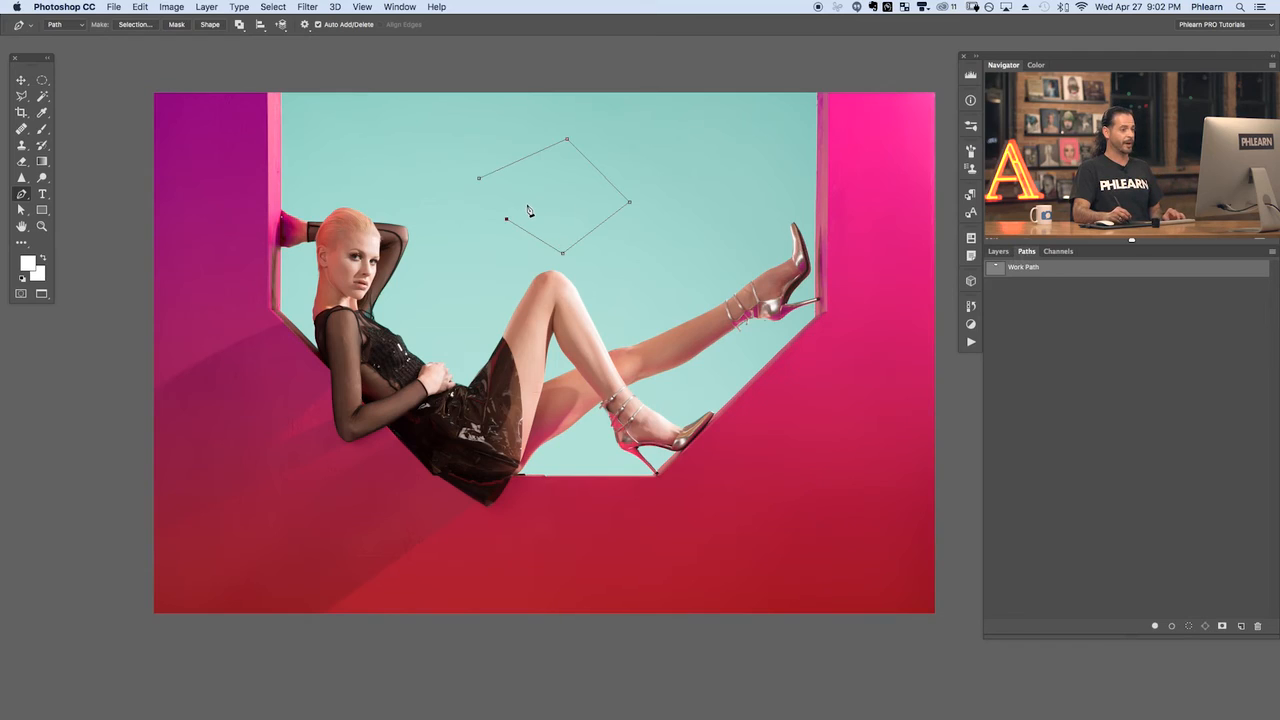
Save the work path under the name 1 and deselect it
{"action": "double_click", "coordinate": [1024, 272]}
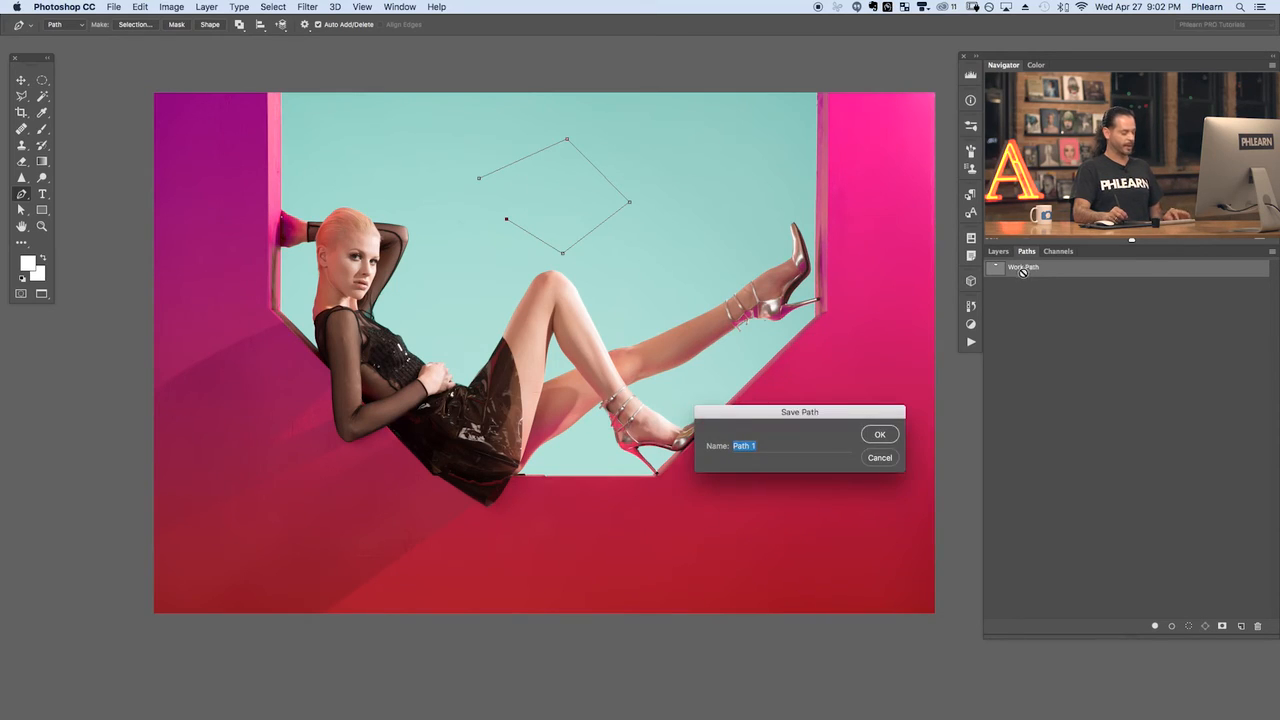
{"action": "type", "text": "1"}
{"action": "left_click", "coordinate": [882, 434]}
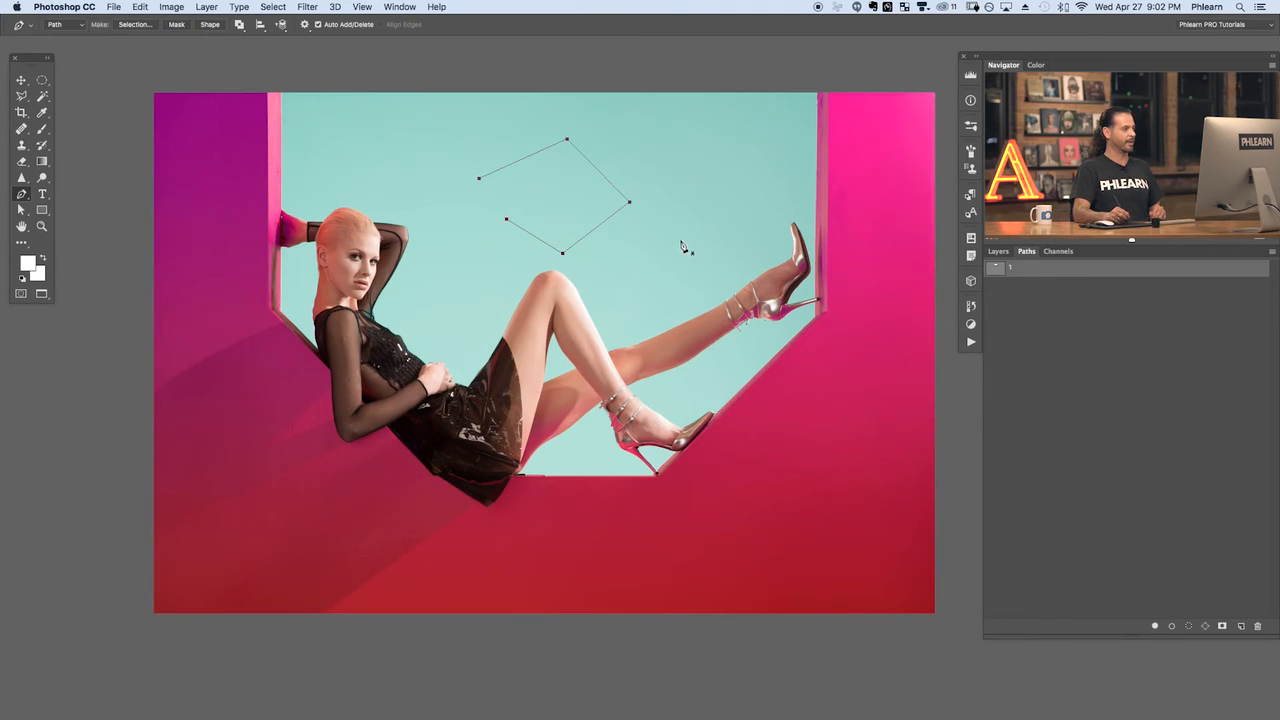
{"action": "left_click", "coordinate": [1045, 331]}
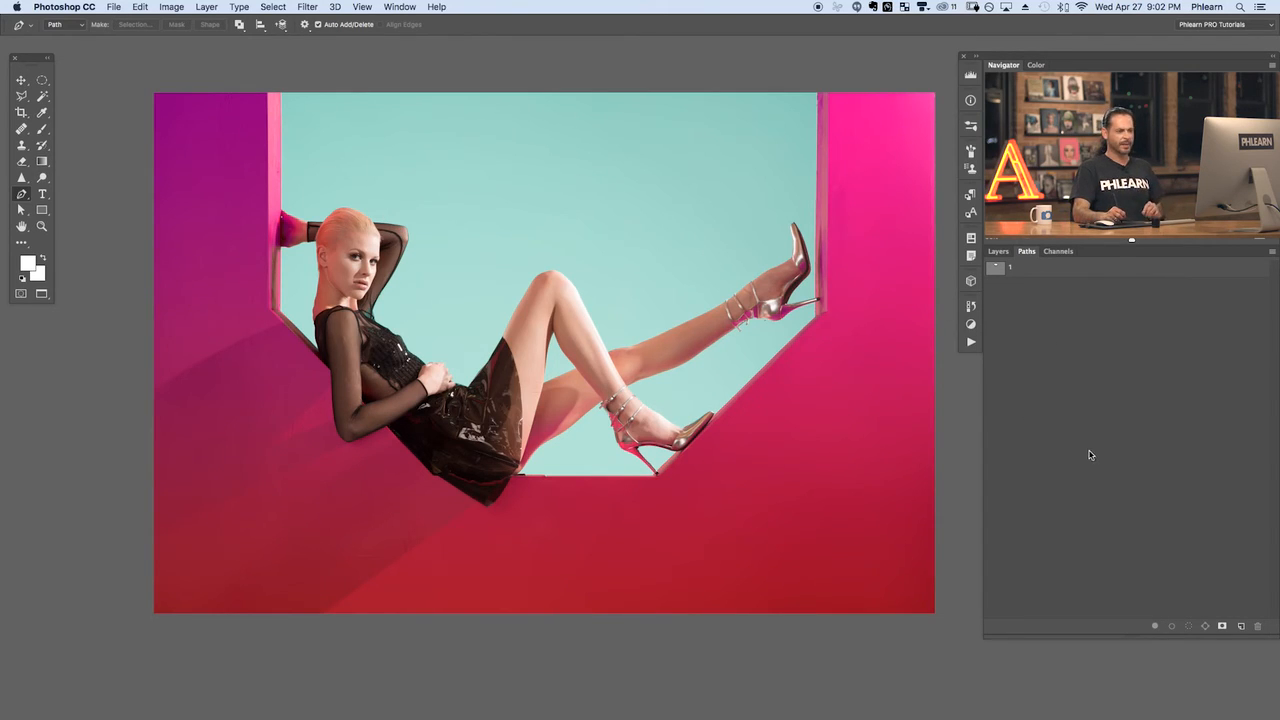
Create a new path and draw a smooth open S-shaped curve in it, across the teal background above the knee
{"action": "left_click", "coordinate": [1241, 626]}
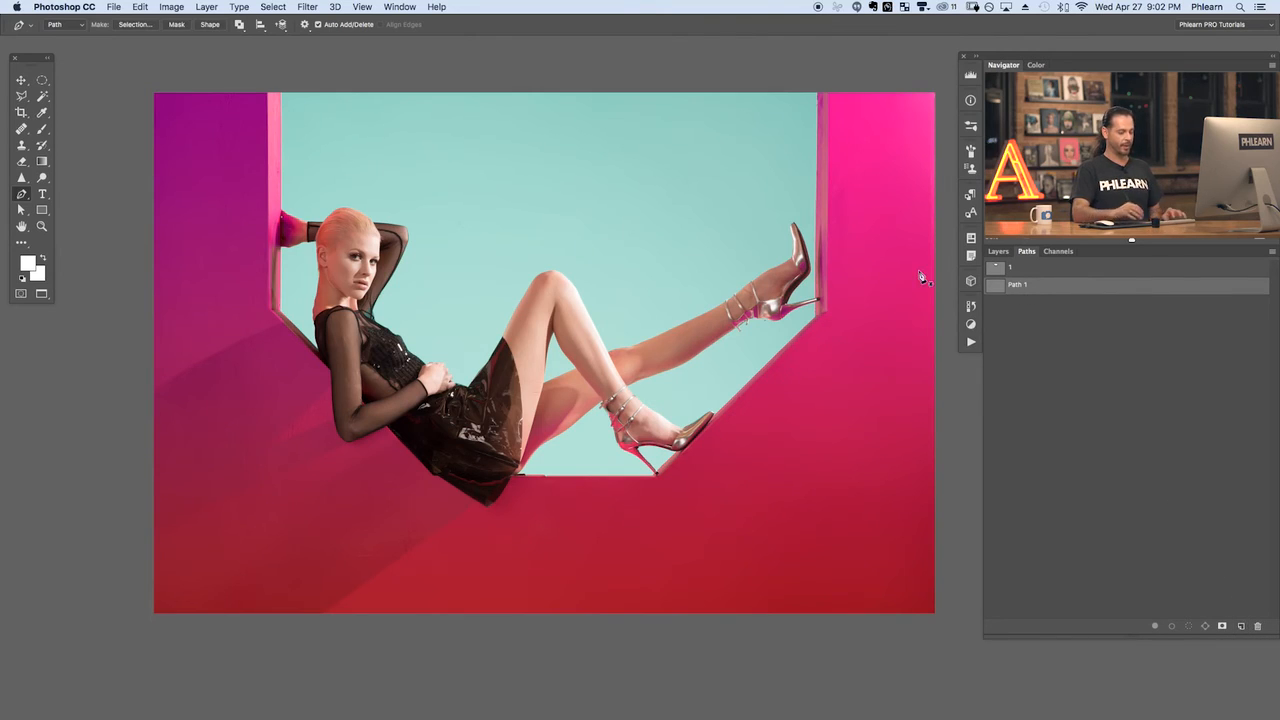
{"action": "key", "text": "super+plus"}
{"action": "left_click_drag", "start_coordinate": [513, 244], "coordinate": [543, 344]}
{"action": "left_click_drag", "start_coordinate": [459, 360], "coordinate": [443, 332]}
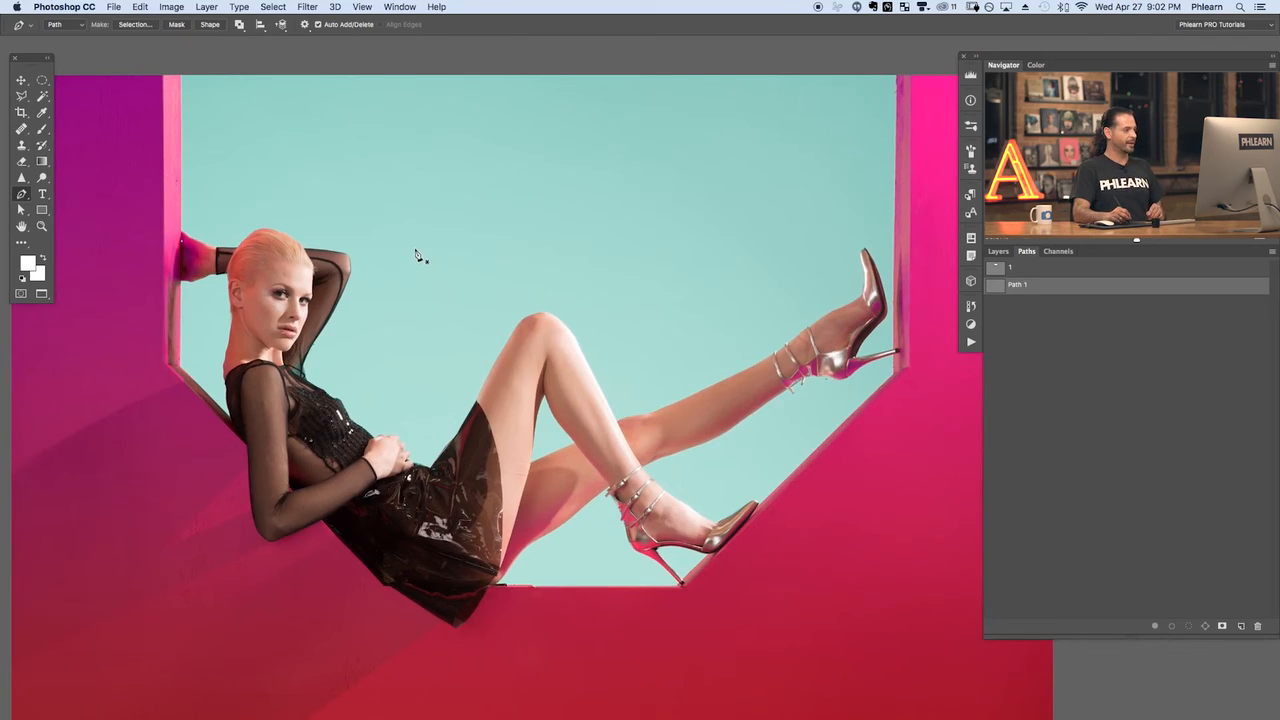
{"action": "left_click_drag", "start_coordinate": [416, 256], "coordinate": [430, 226]}
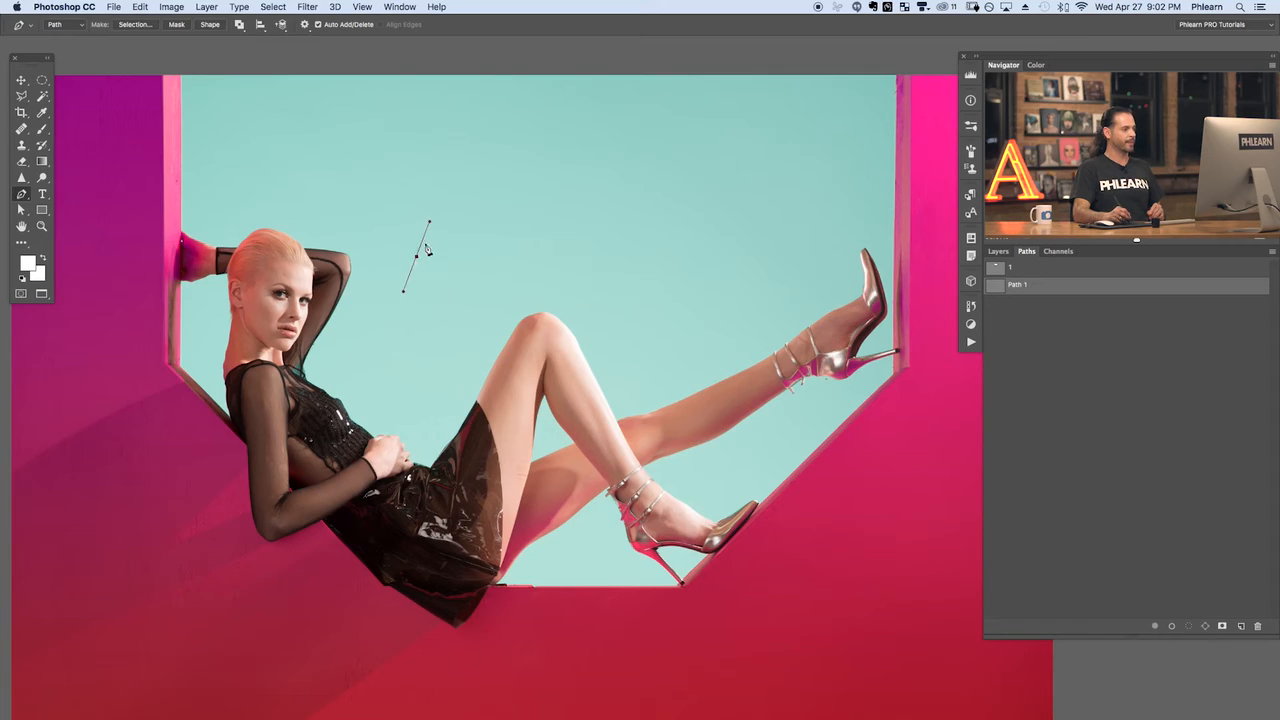
{"action": "left_click", "coordinate": [535, 218]}
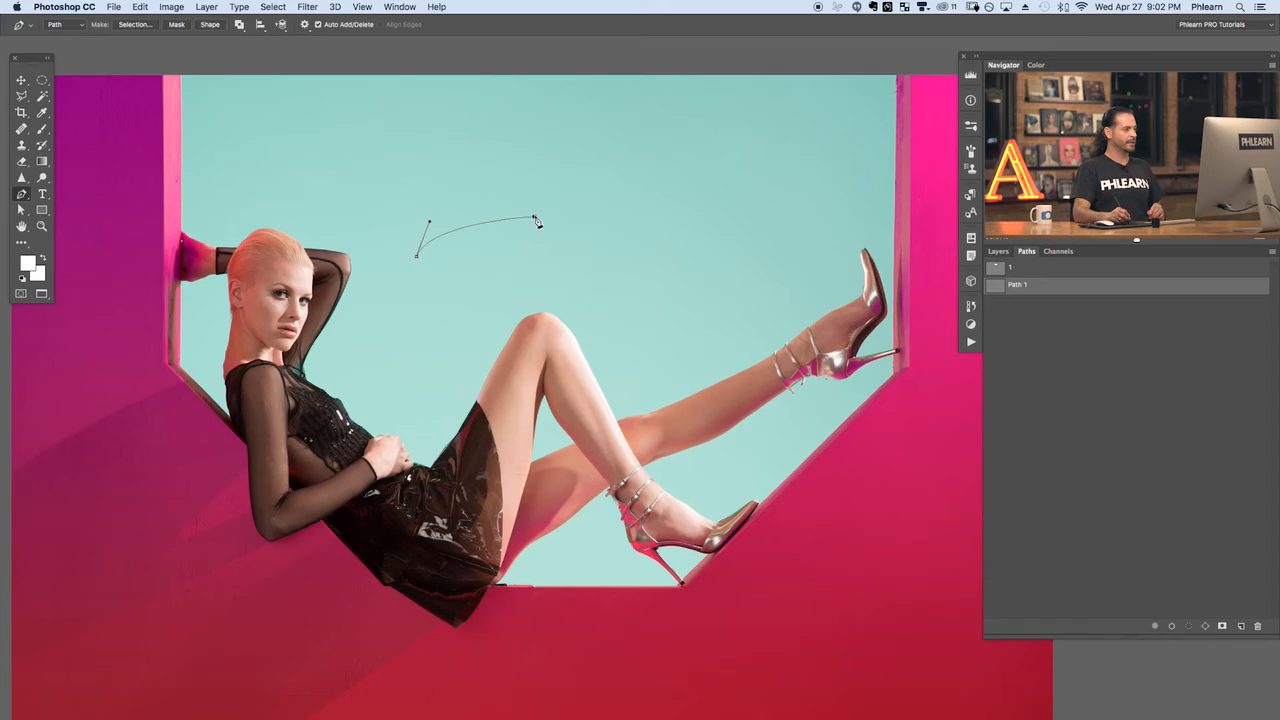
{"action": "left_click_drag", "start_coordinate": [535, 218], "coordinate": [573, 245]}
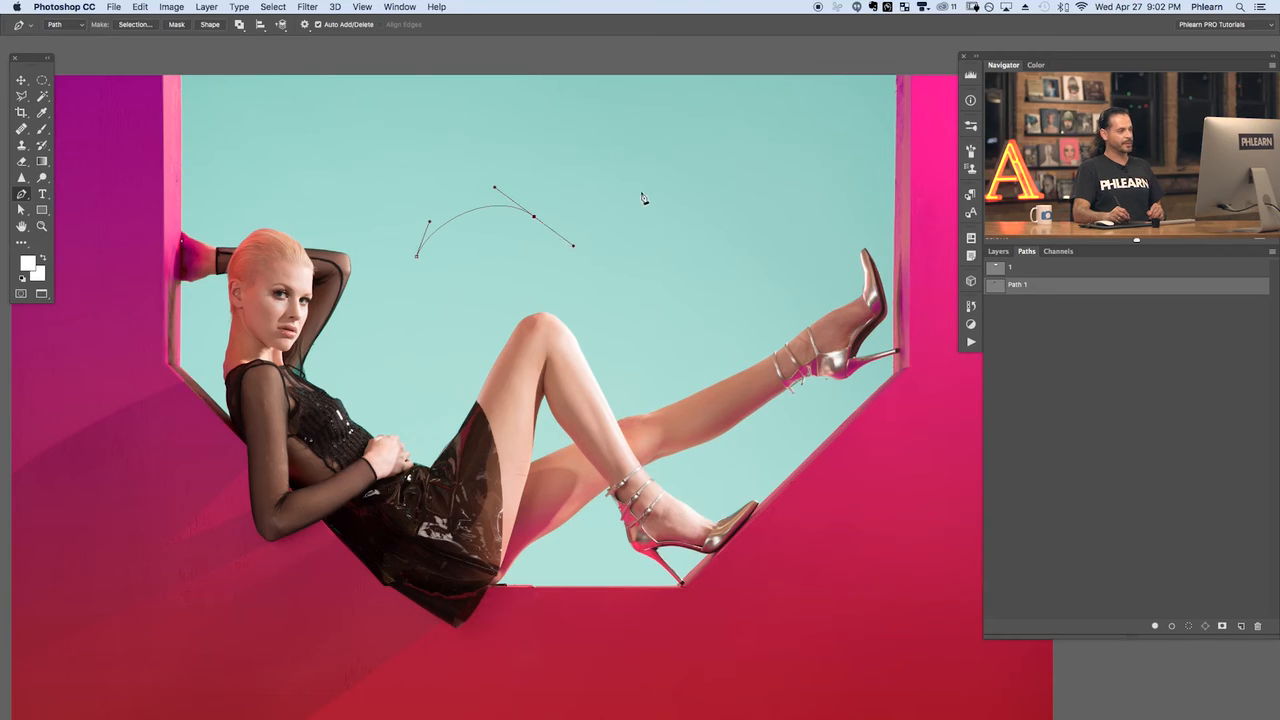
{"action": "left_click_drag", "start_coordinate": [648, 176], "coordinate": [640, 151]}
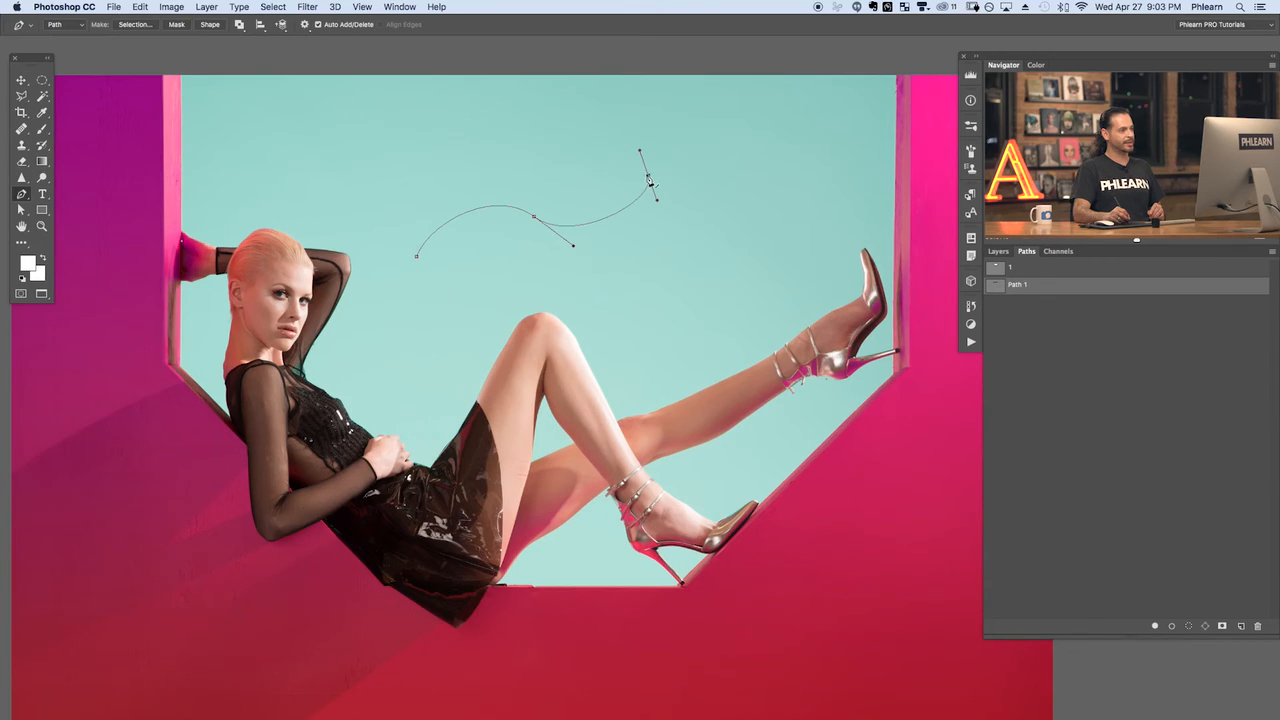
{"action": "left_click", "coordinate": [559, 173]}
{"action": "left_click_drag", "start_coordinate": [560, 175], "coordinate": [545, 205]}
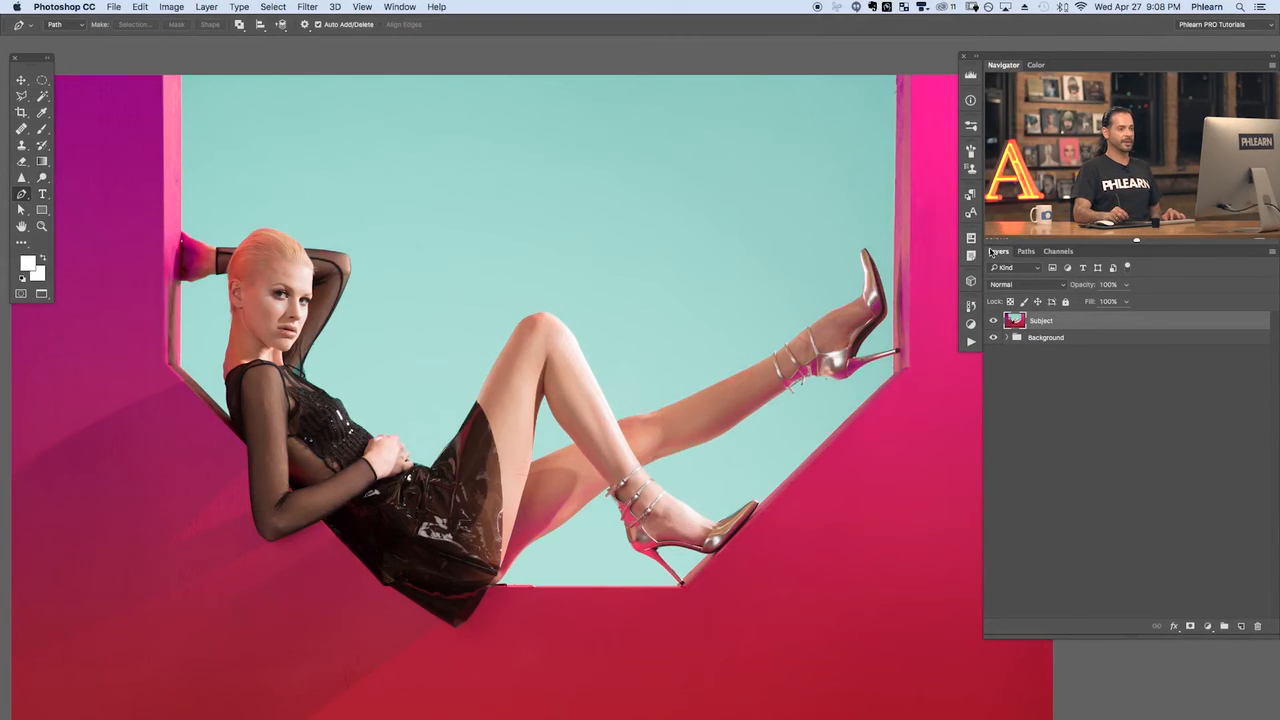
Display the two saved paths in turn on the image and deselect them
{"action": "left_click", "coordinate": [1025, 253]}
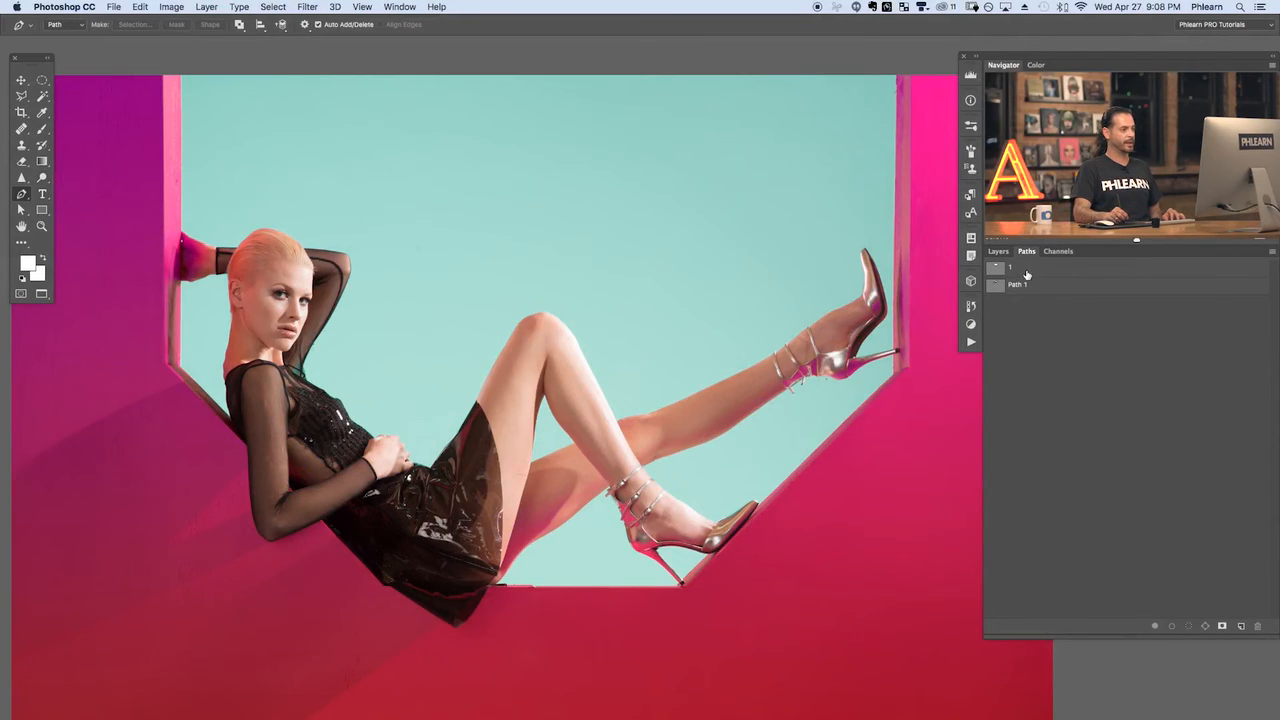
{"action": "left_click", "coordinate": [1029, 270]}
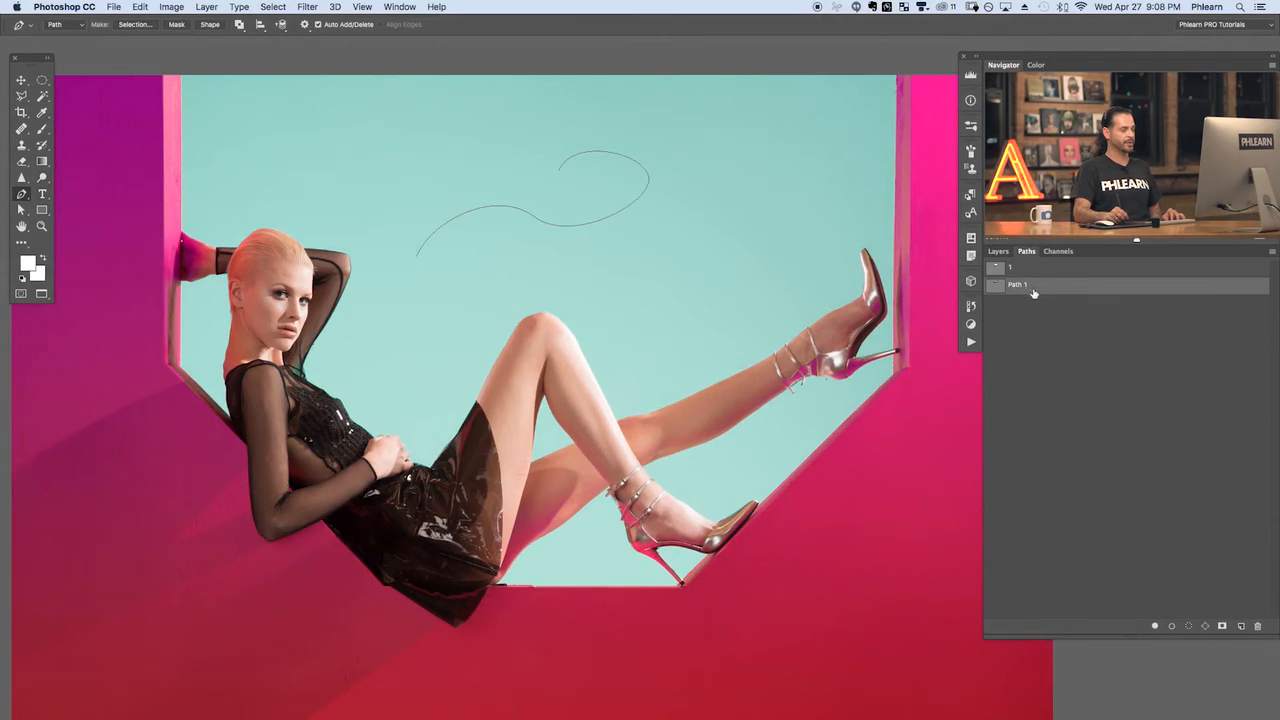
{"action": "left_click", "coordinate": [1032, 273]}
{"action": "left_click", "coordinate": [1034, 303]}
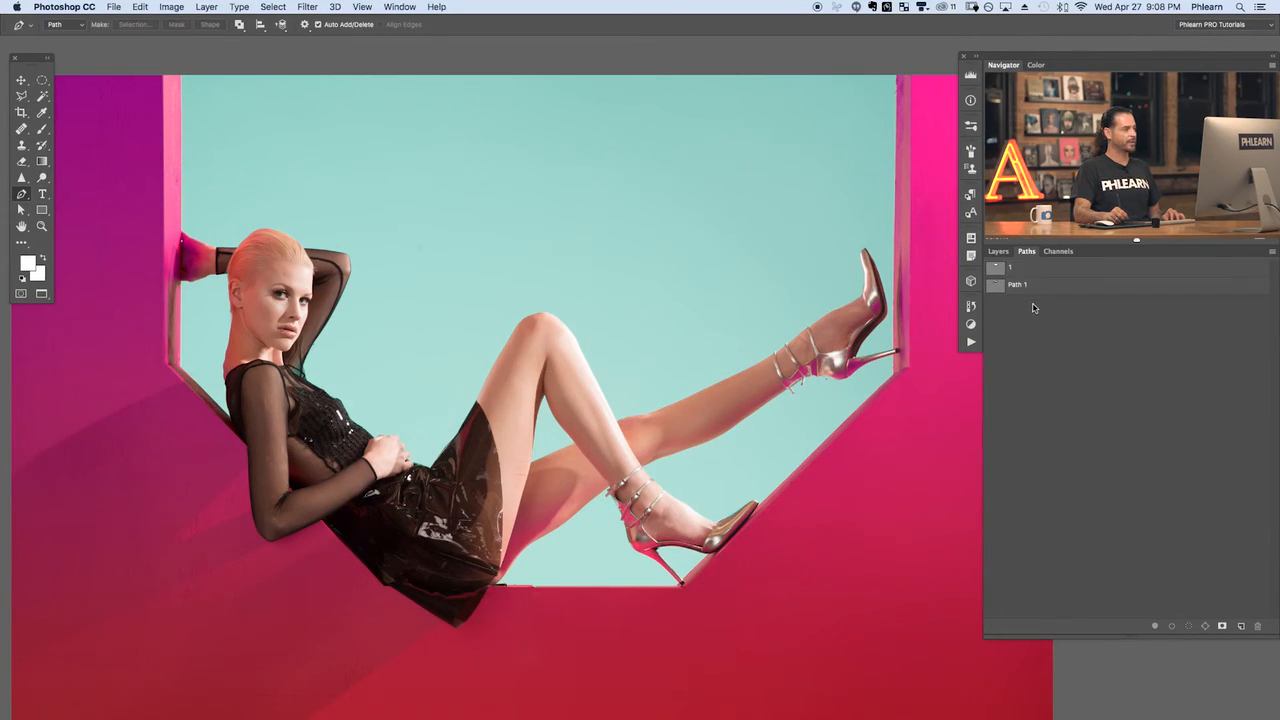
Switch the Pen tool to Shape mode and confirm light grey e4e4e4 as the stroke color
{"action": "left_click", "coordinate": [69, 28]}
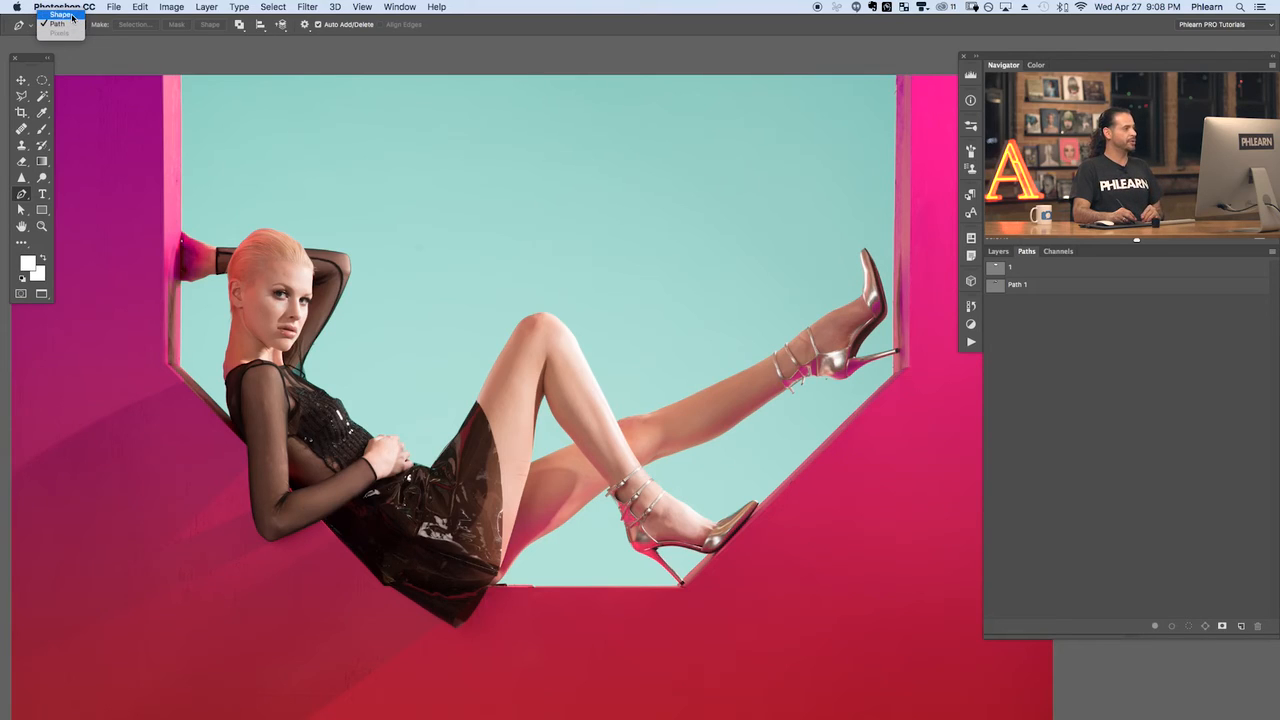
{"action": "left_click", "coordinate": [71, 17]}
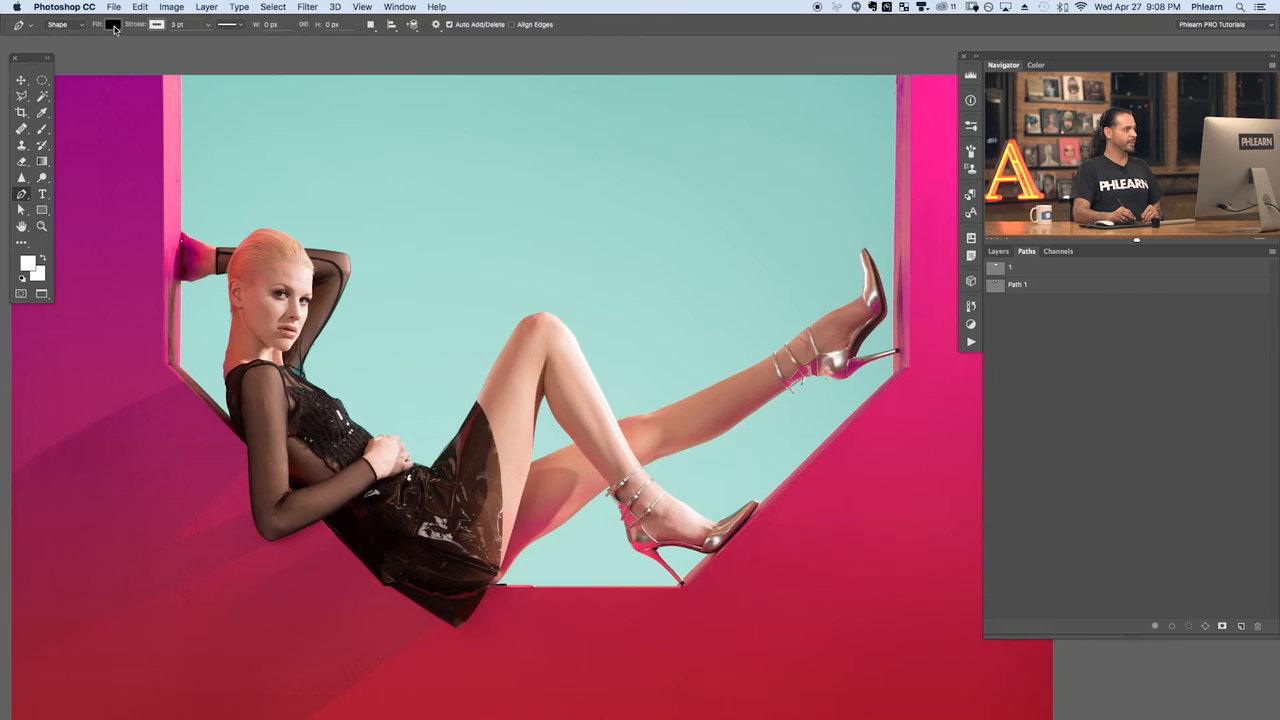
{"action": "left_click", "coordinate": [156, 25]}
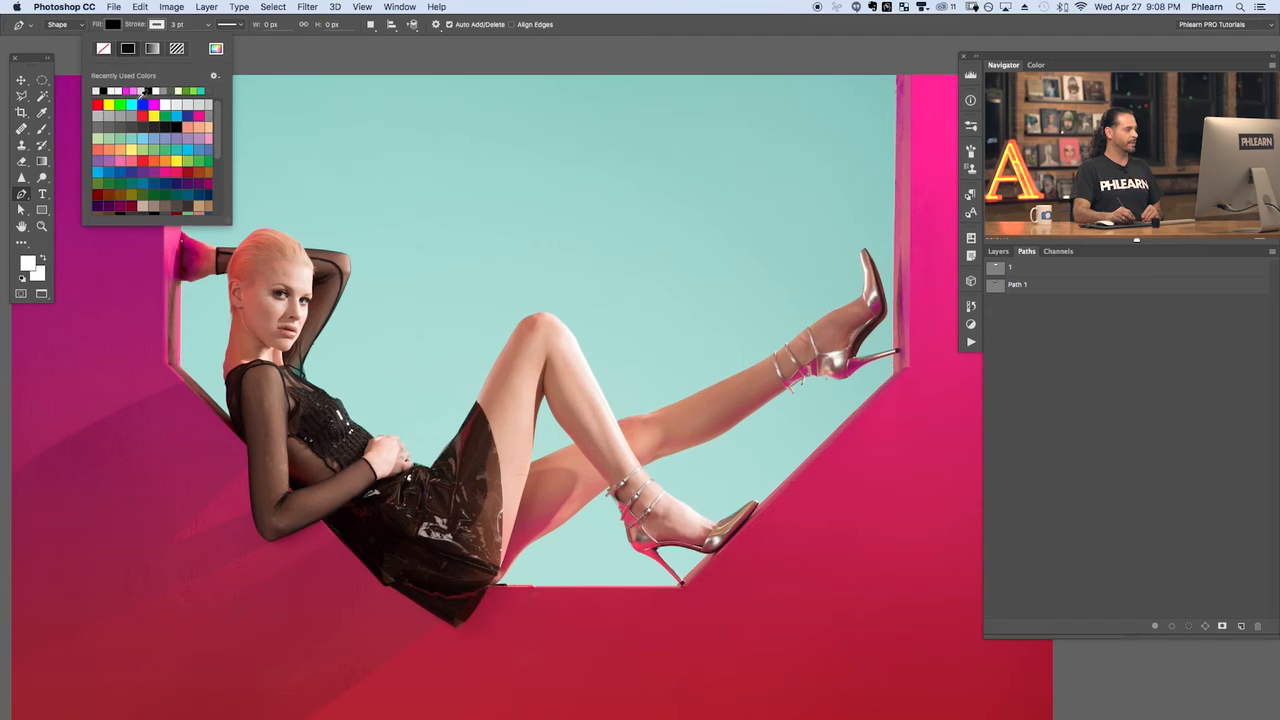
{"action": "left_click", "coordinate": [216, 48]}
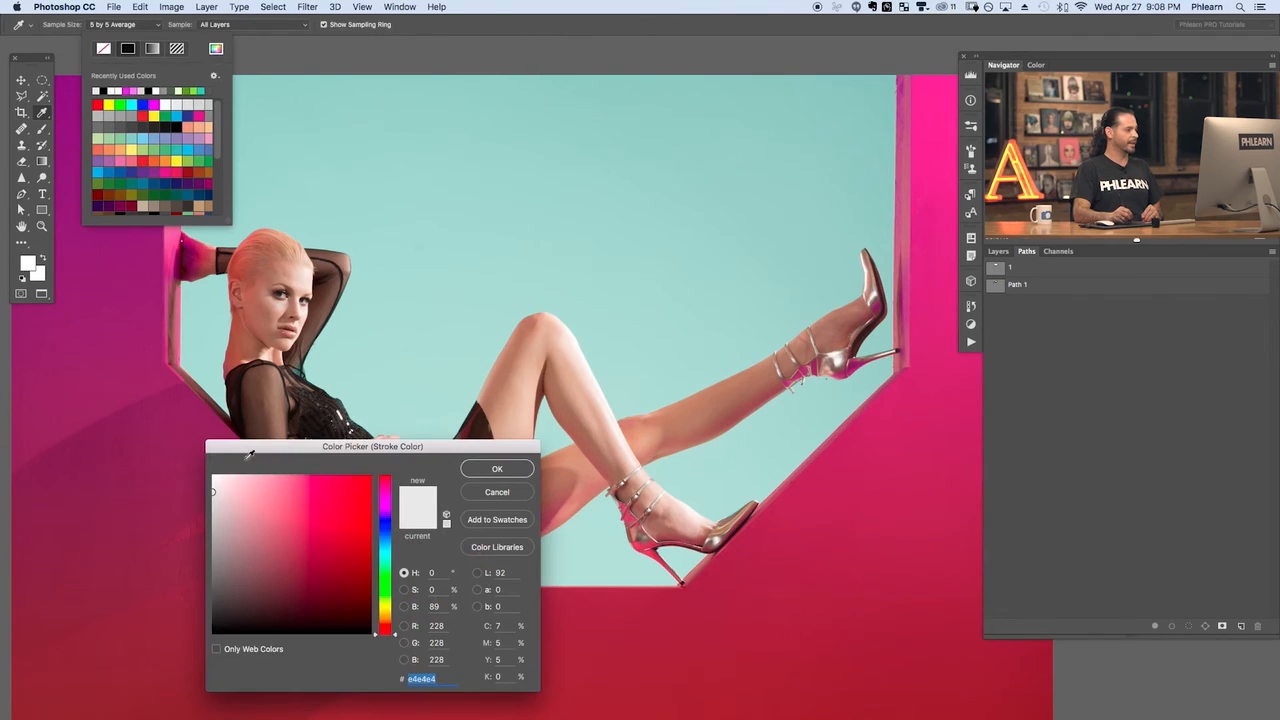
{"action": "left_click", "coordinate": [497, 469]}
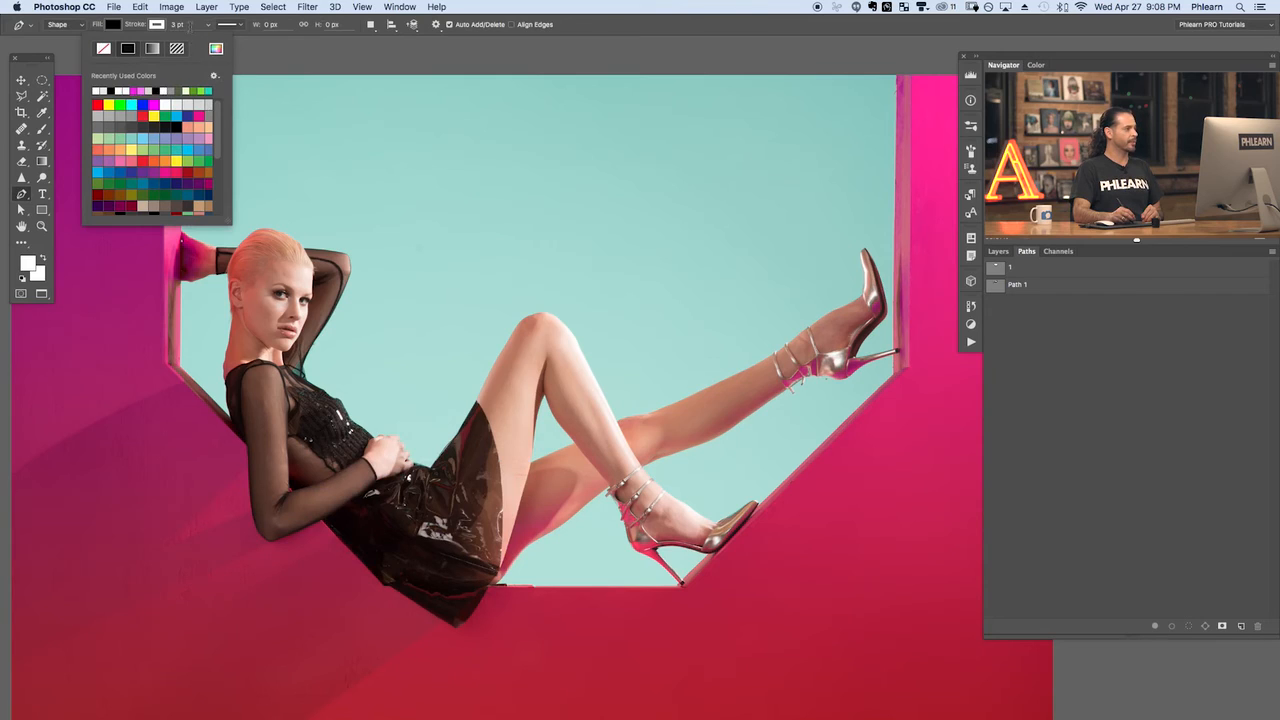
{"action": "left_click", "coordinate": [193, 21]}
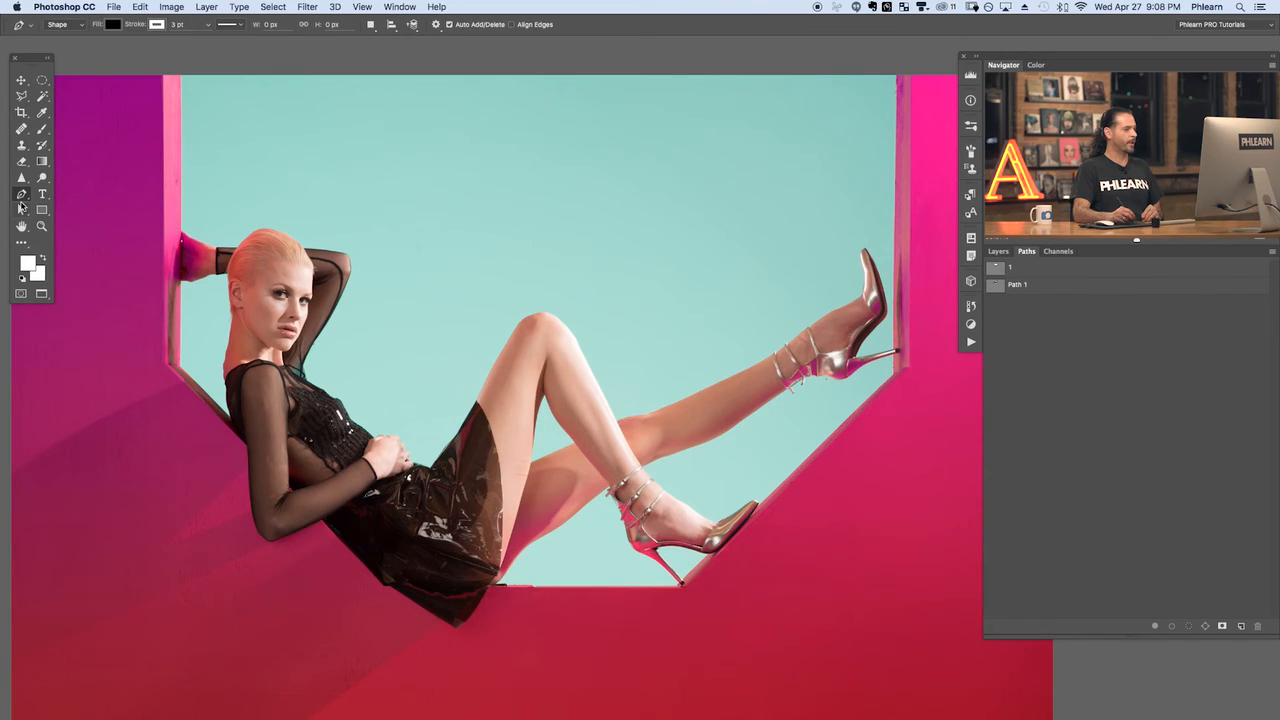
Draw a closed, curved crescent shape about 482 by 367 px on the teal background above the knee, with black fill and 3 pt light stroke
{"action": "left_click", "coordinate": [432, 133]}
{"action": "left_click", "coordinate": [428, 177]}
{"action": "left_click", "coordinate": [426, 221]}
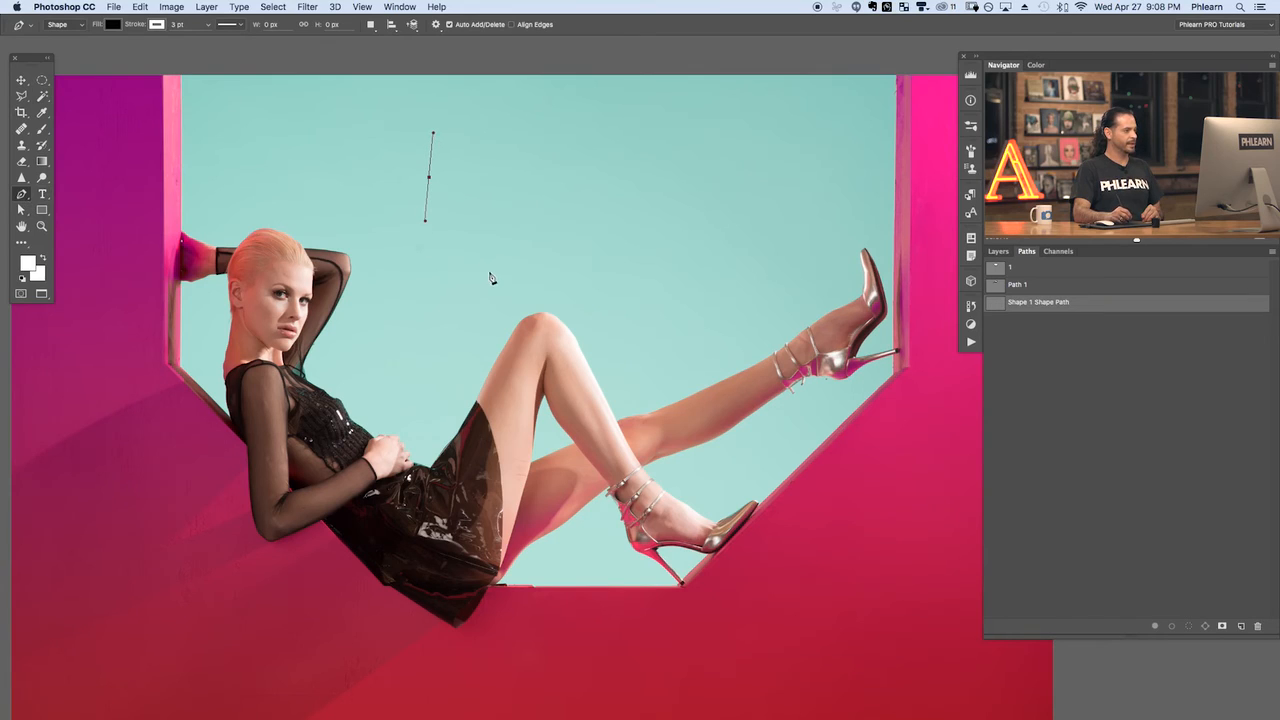
{"action": "left_click_drag", "start_coordinate": [494, 276], "coordinate": [547, 276]}
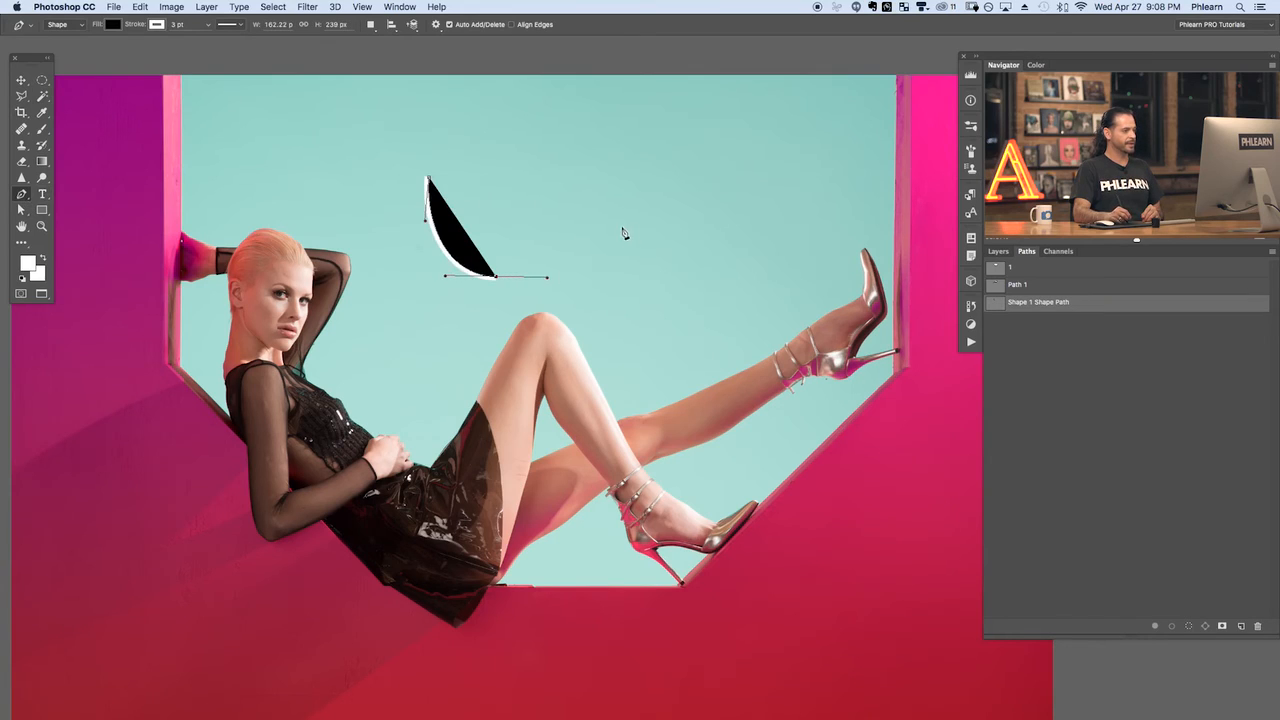
{"action": "left_click_drag", "start_coordinate": [628, 229], "coordinate": [635, 183]}
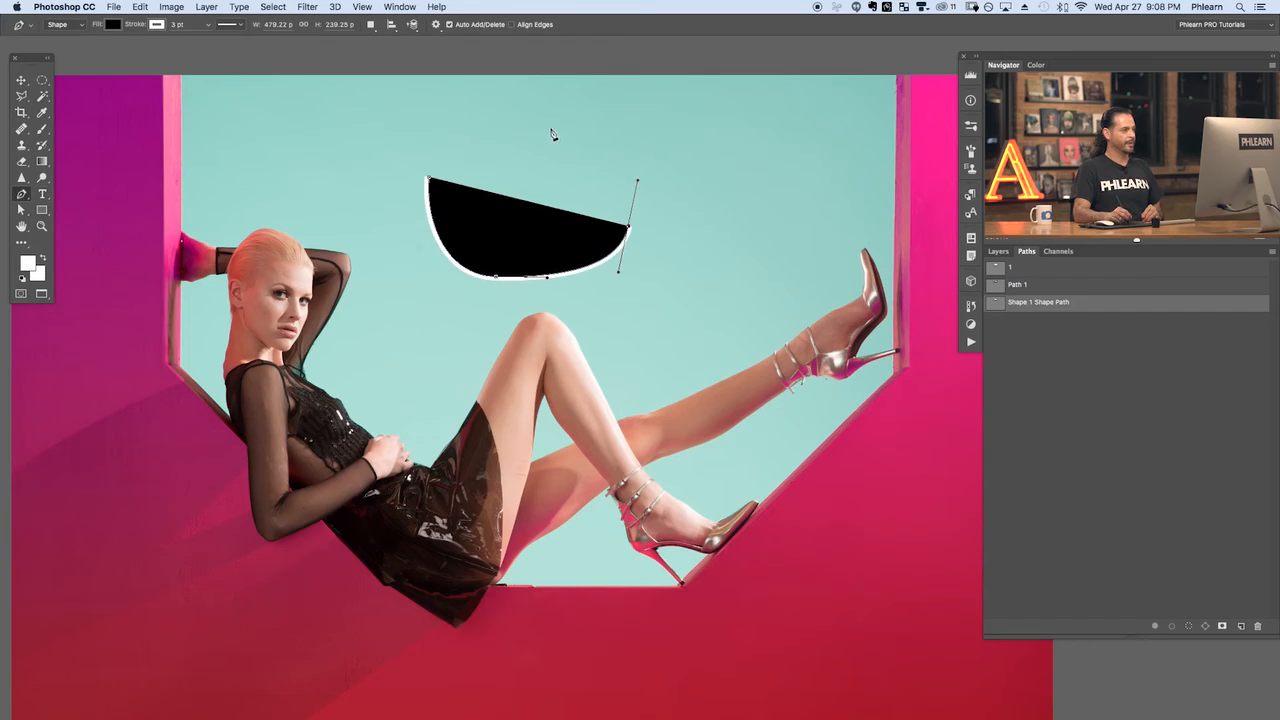
{"action": "left_click_drag", "start_coordinate": [550, 123], "coordinate": [508, 128]}
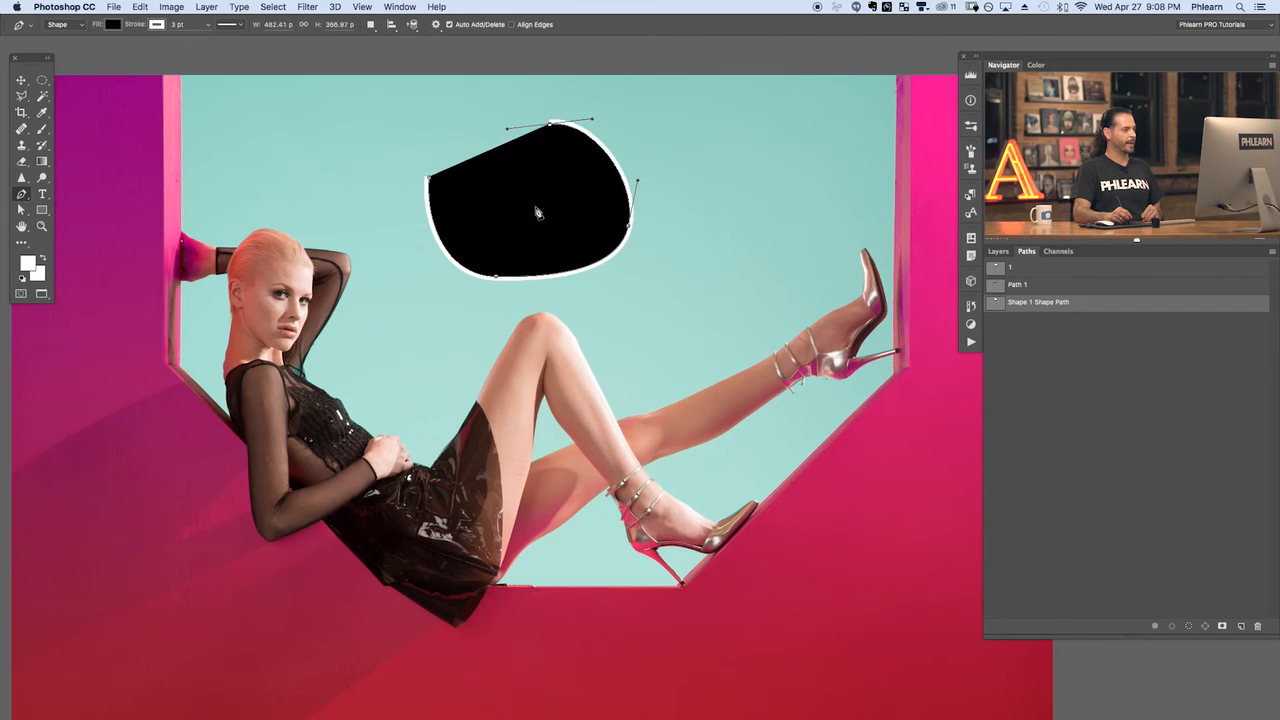
{"action": "left_click_drag", "start_coordinate": [536, 208], "coordinate": [503, 213]}
{"action": "left_click_drag", "start_coordinate": [457, 151], "coordinate": [442, 122]}
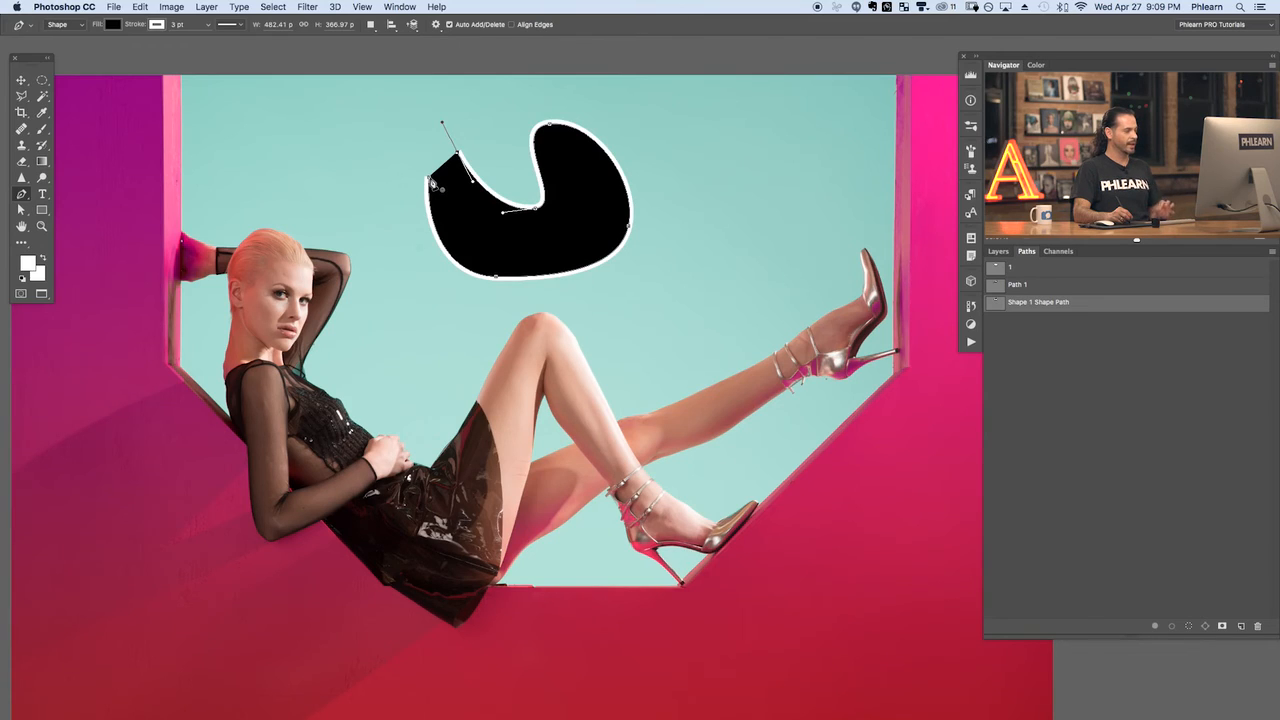
{"action": "left_click", "coordinate": [432, 183]}
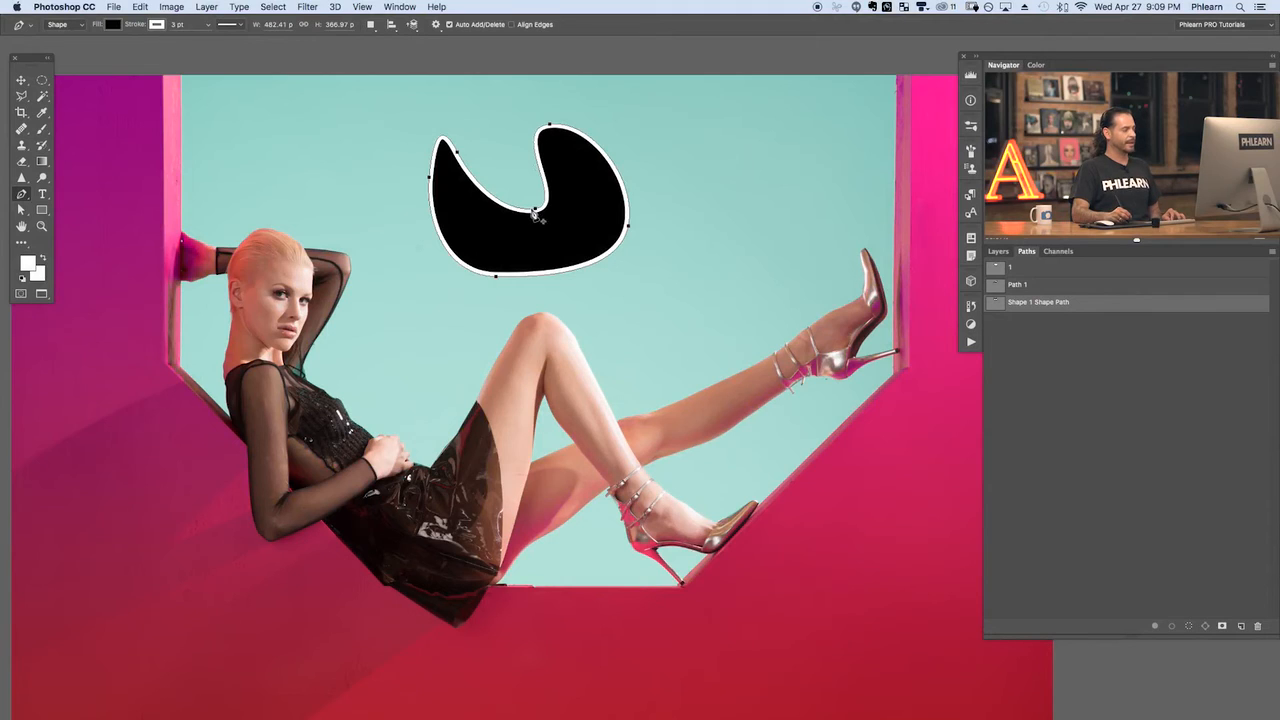
Deselect the shape's path, show the layer list, and move the shape around the teal background with the Move tool
{"action": "left_click", "coordinate": [1028, 348]}
{"action": "left_click", "coordinate": [999, 251]}
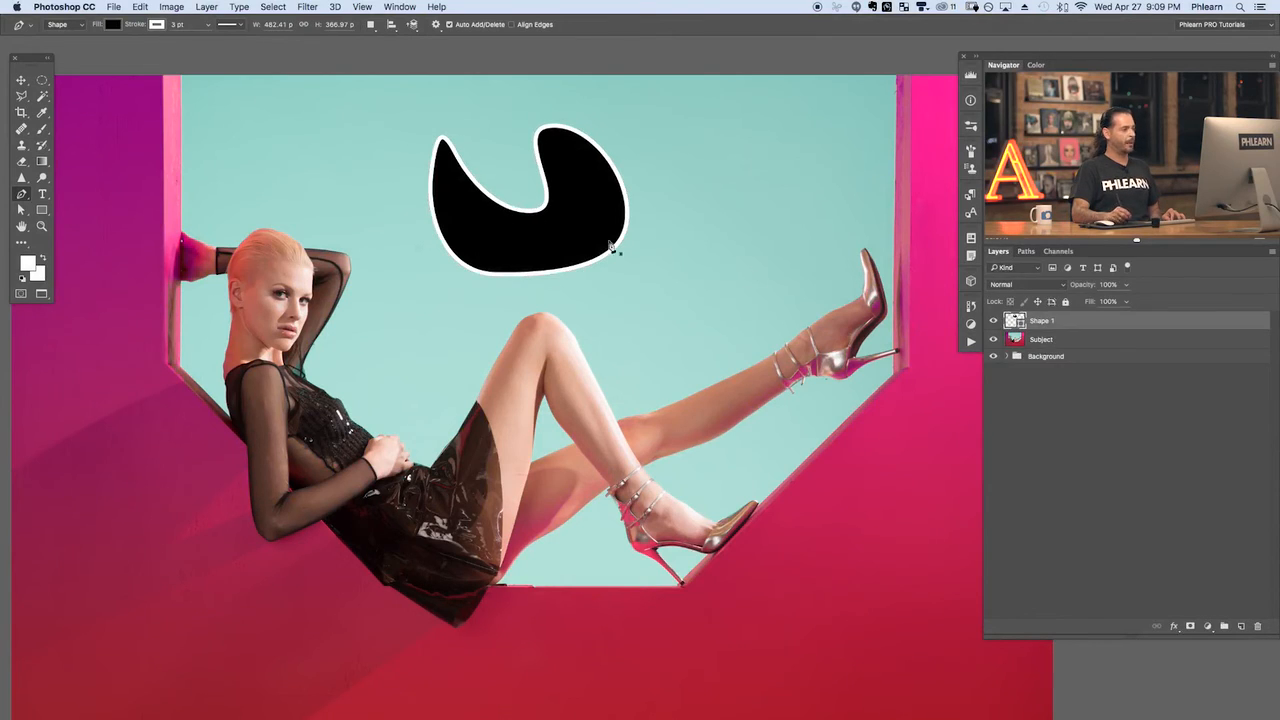
{"action": "left_click", "coordinate": [21, 82]}
{"action": "left_click_drag", "start_coordinate": [525, 222], "coordinate": [569, 270]}
{"action": "left_click_drag", "start_coordinate": [599, 175], "coordinate": [623, 183]}
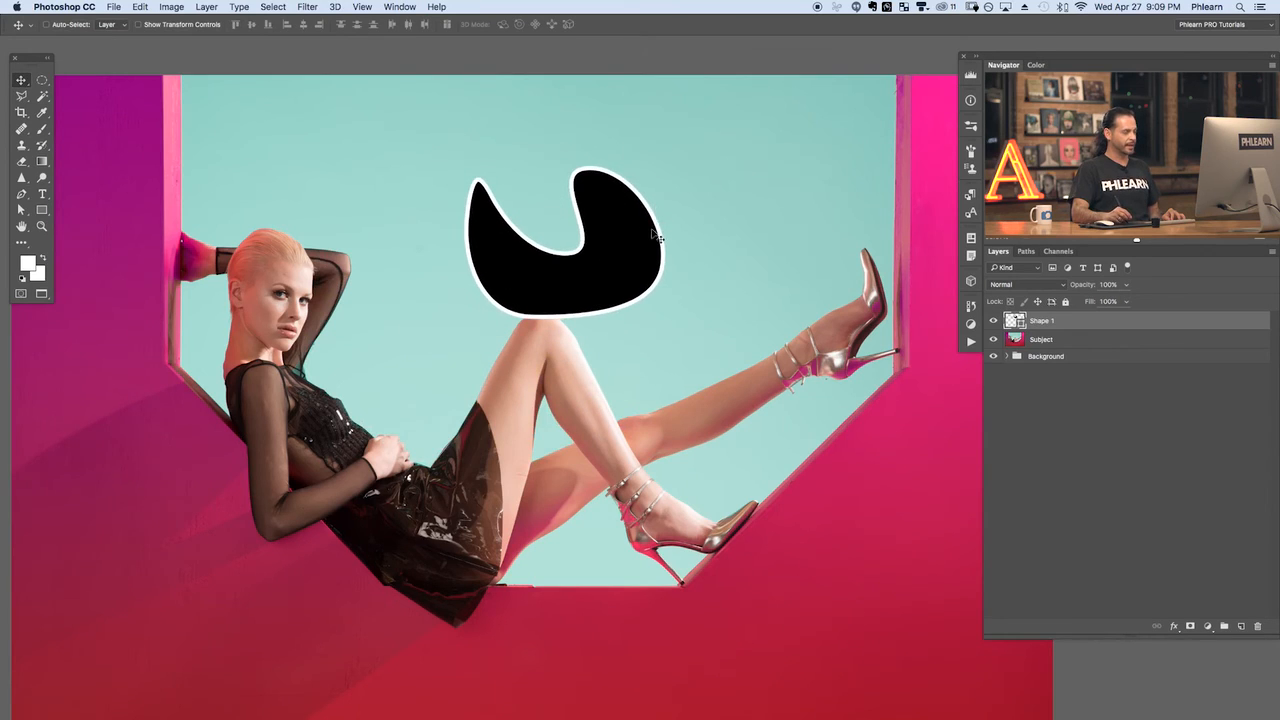
{"action": "left_click_drag", "start_coordinate": [652, 230], "coordinate": [657, 236]}
{"action": "left_click_drag", "start_coordinate": [647, 293], "coordinate": [584, 245]}
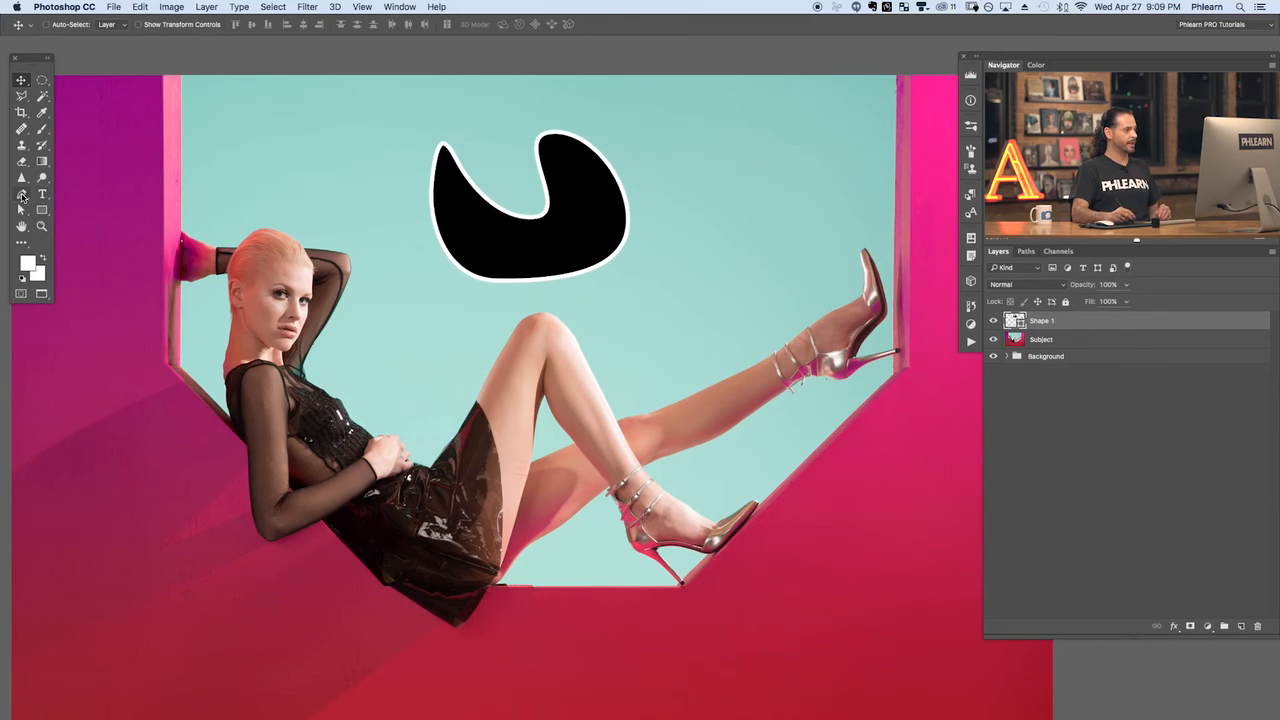
Select the shape's path with the Pen tool, then move its bottom anchor down, right anchor outward and notch anchor down
{"action": "left_click", "coordinate": [21, 195]}
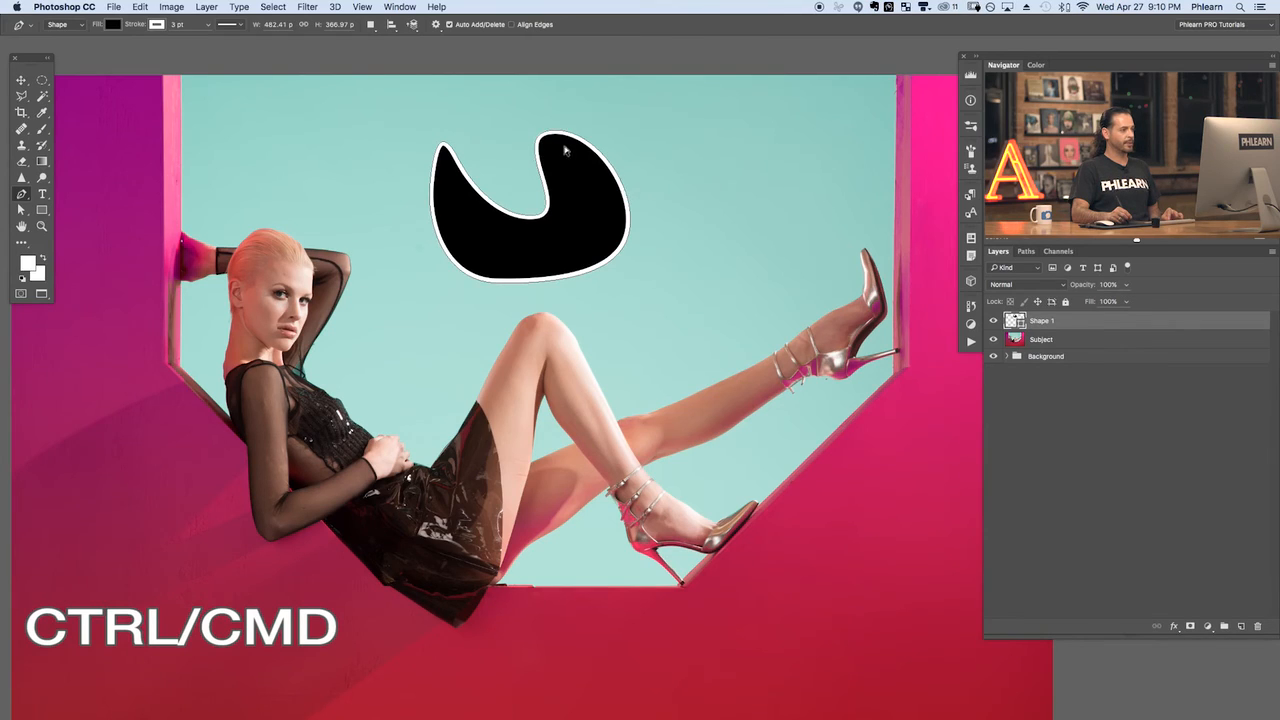
{"action": "left_click", "coordinate": [628, 200], "text": "super"}
{"action": "left_click_drag", "start_coordinate": [498, 285], "coordinate": [477, 326]}
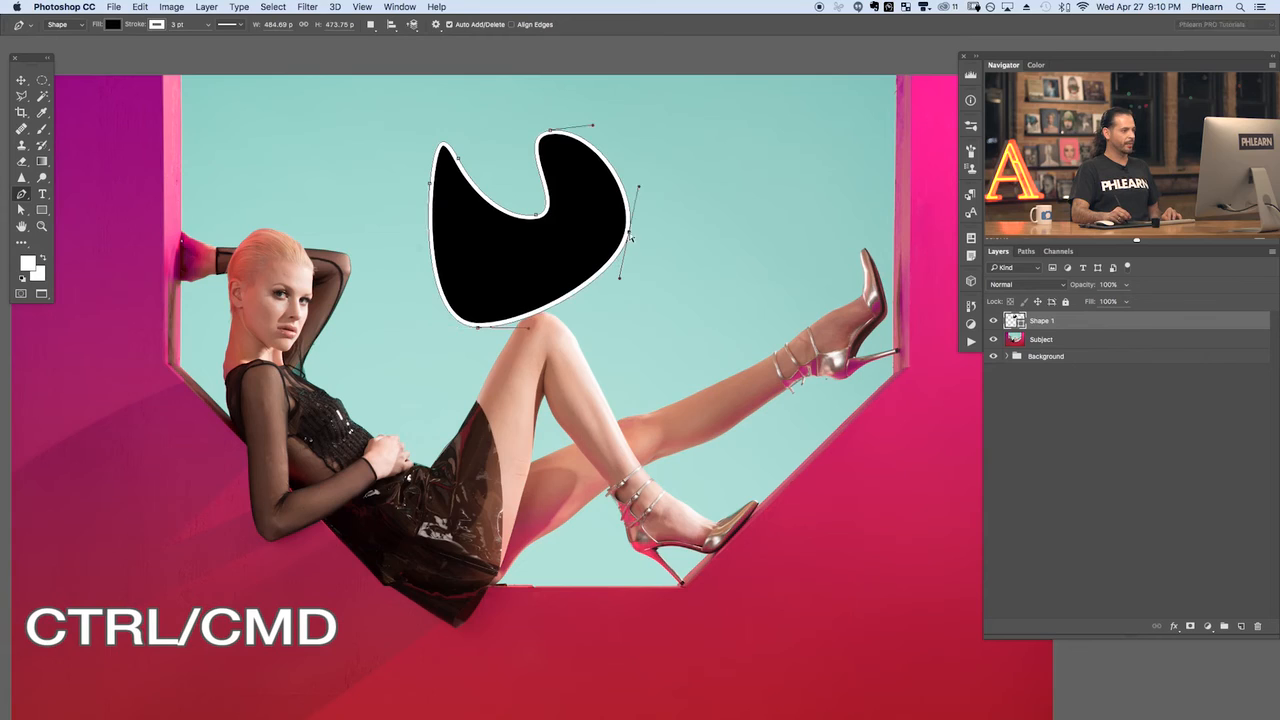
{"action": "left_click_drag", "start_coordinate": [629, 235], "coordinate": [701, 235]}
{"action": "left_click_drag", "start_coordinate": [537, 218], "coordinate": [537, 250]}
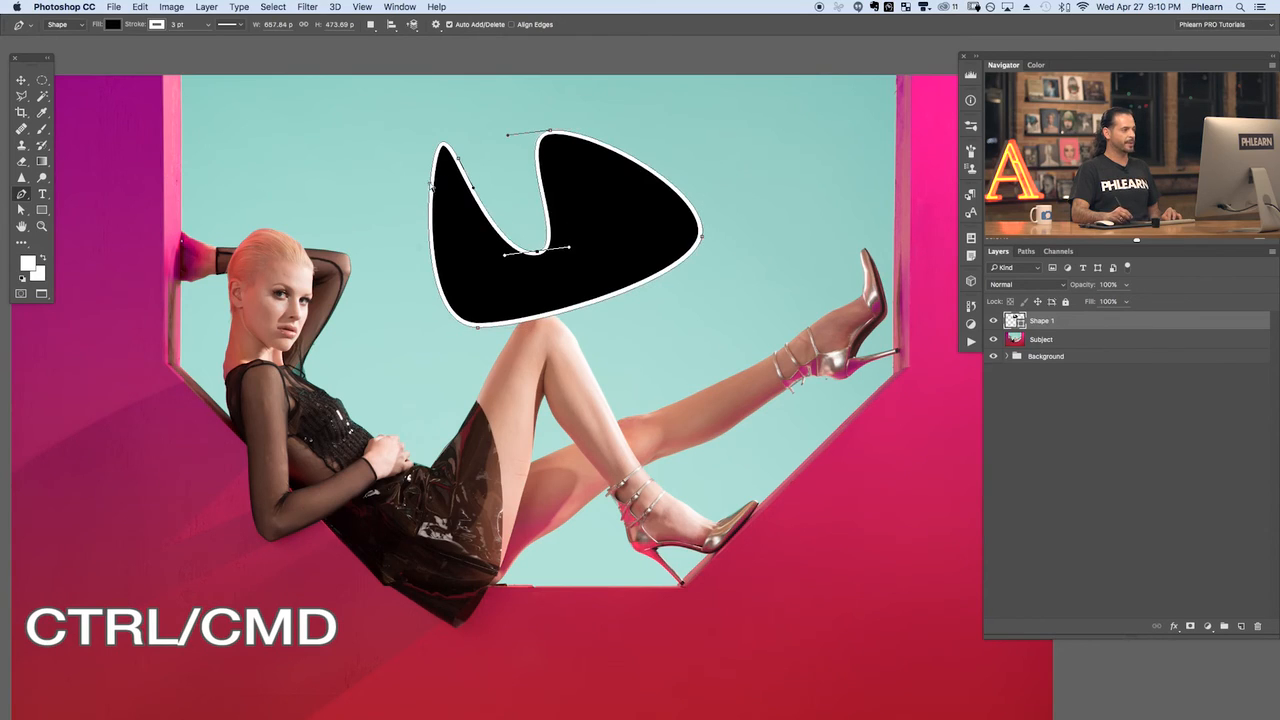
Reposition the anchors of the shape's left lobe, peak and notch to spread the lobe outward and shift the notch toward the right
{"action": "left_click_drag", "start_coordinate": [431, 186], "coordinate": [385, 188]}
{"action": "left_click_drag", "start_coordinate": [459, 162], "coordinate": [444, 195]}
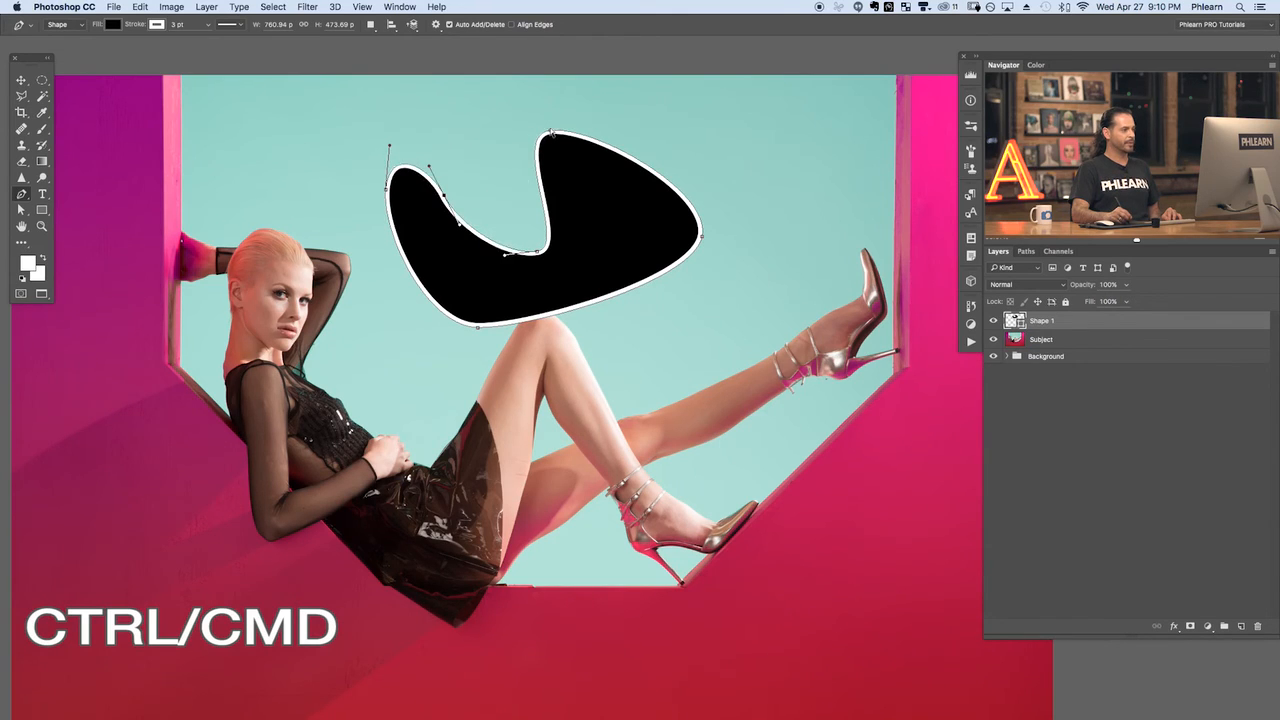
{"action": "left_click_drag", "start_coordinate": [551, 132], "coordinate": [600, 110]}
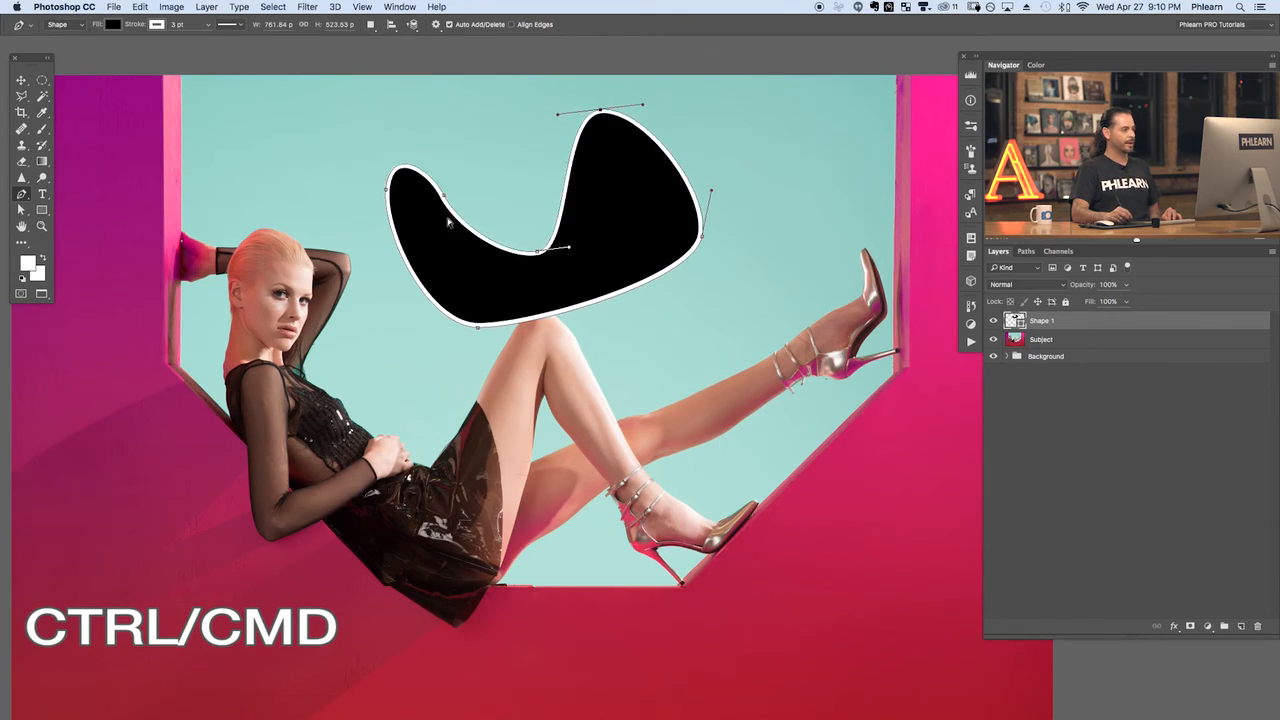
{"action": "left_click_drag", "start_coordinate": [444, 195], "coordinate": [485, 176]}
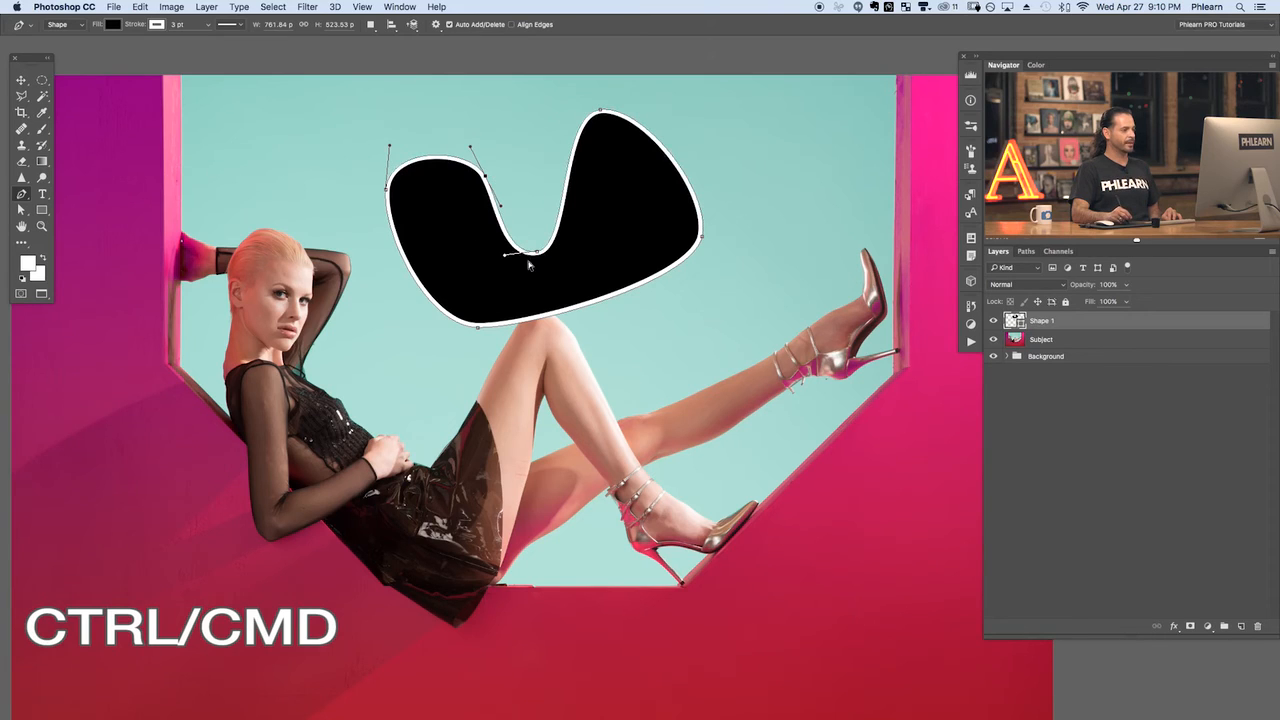
{"action": "left_click_drag", "start_coordinate": [537, 256], "coordinate": [575, 234]}
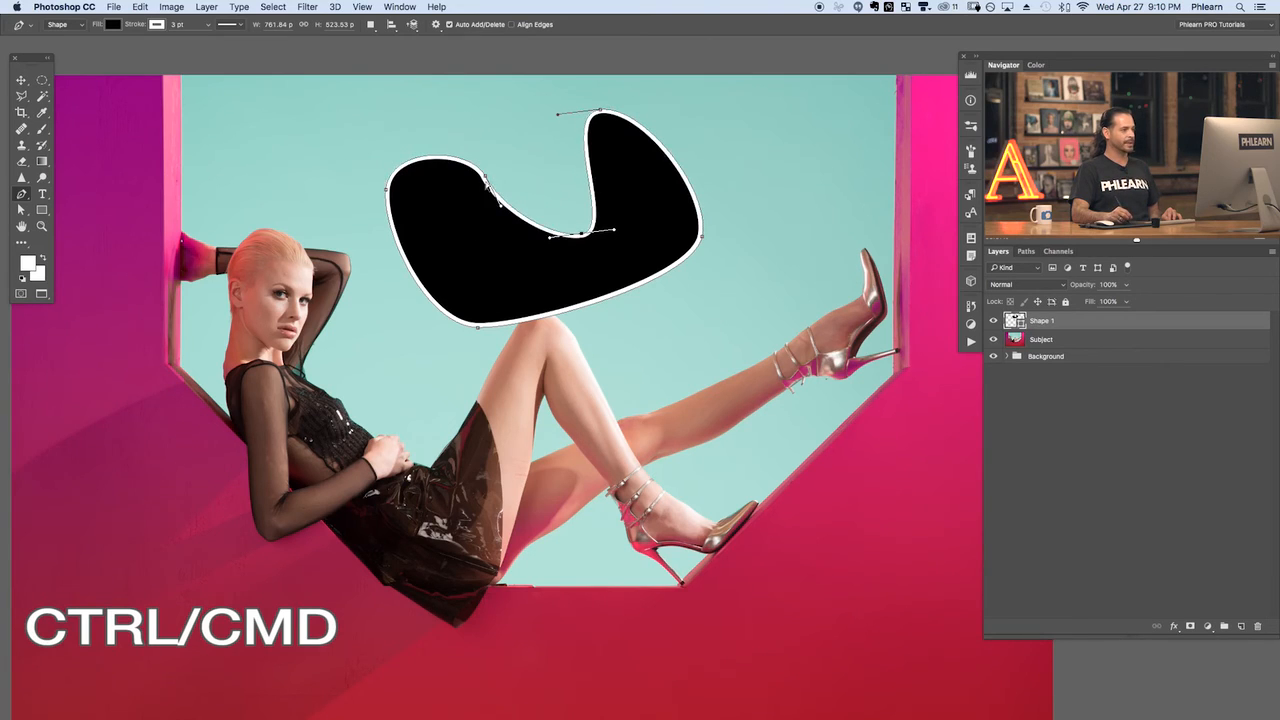
{"action": "left_click_drag", "start_coordinate": [486, 178], "coordinate": [371, 232]}
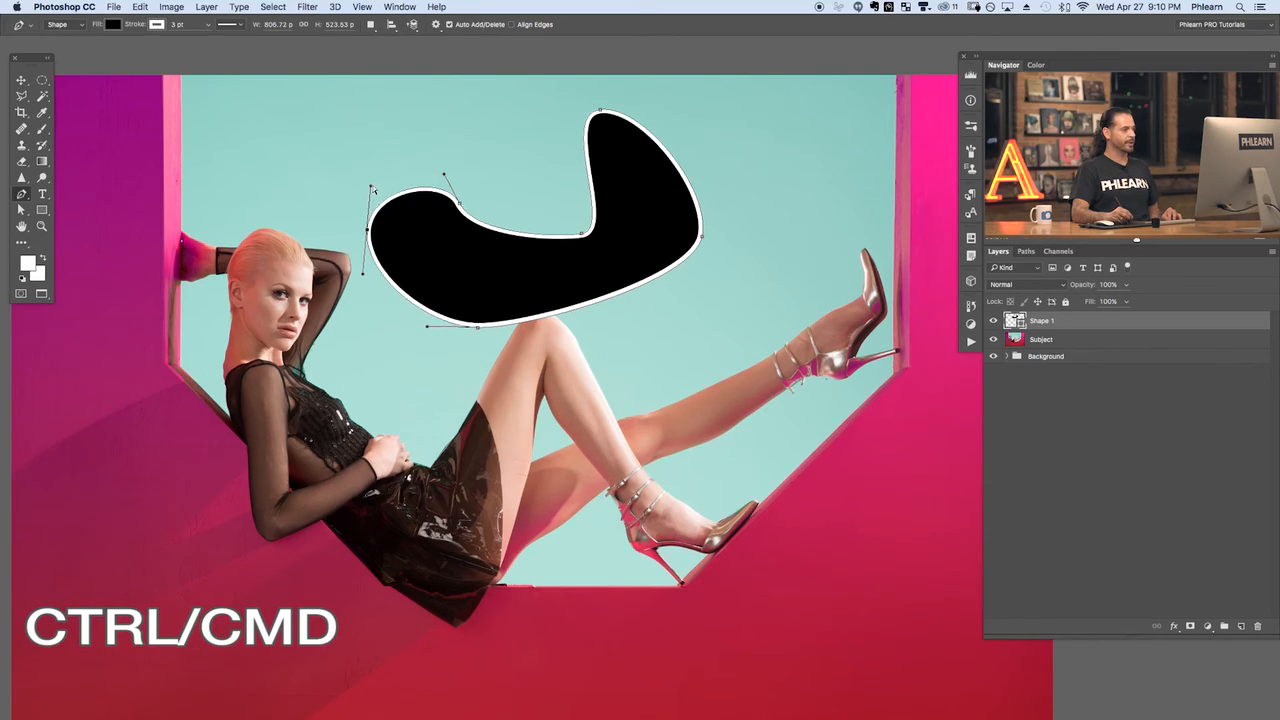
Lengthen the left anchor's direction handle, nudge the lobe's inner anchor and bend the shape's lower-left and bottom edges outward
{"action": "left_click_drag", "start_coordinate": [374, 187], "coordinate": [369, 114]}
{"action": "left_click_drag", "start_coordinate": [461, 205], "coordinate": [473, 214]}
{"action": "left_click_drag", "start_coordinate": [405, 298], "coordinate": [320, 340]}
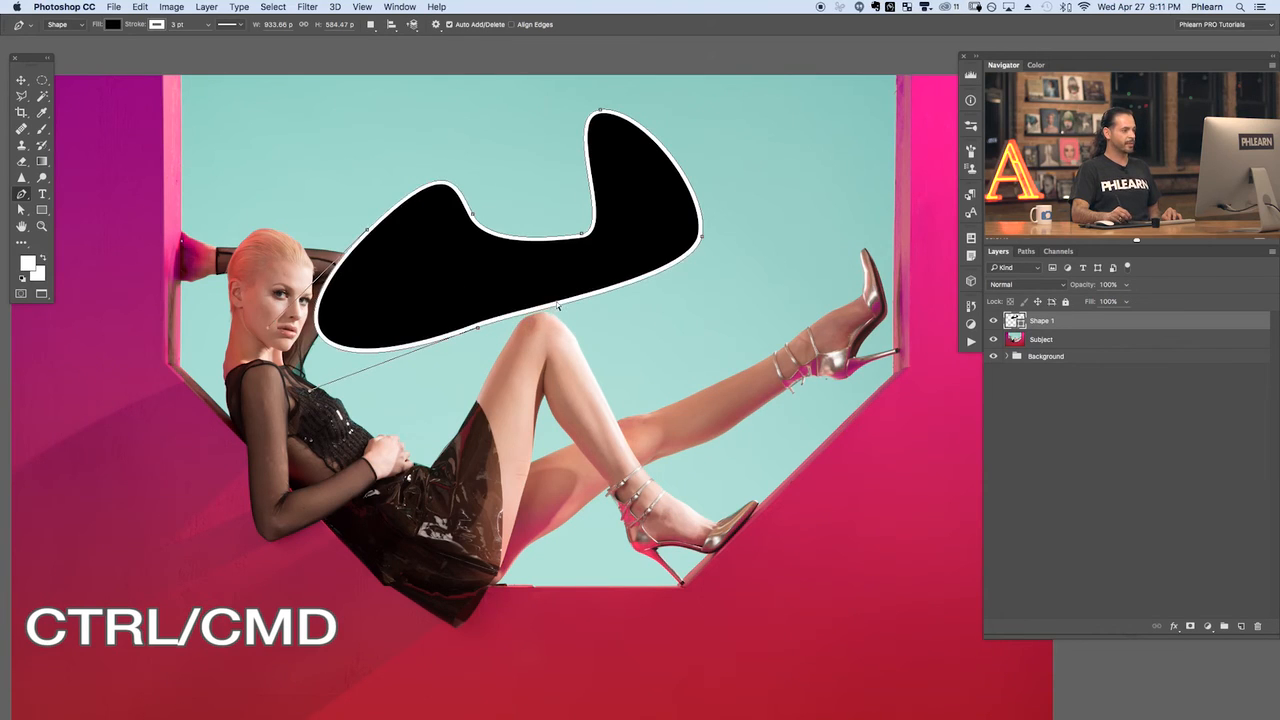
{"action": "left_click_drag", "start_coordinate": [571, 302], "coordinate": [604, 347]}
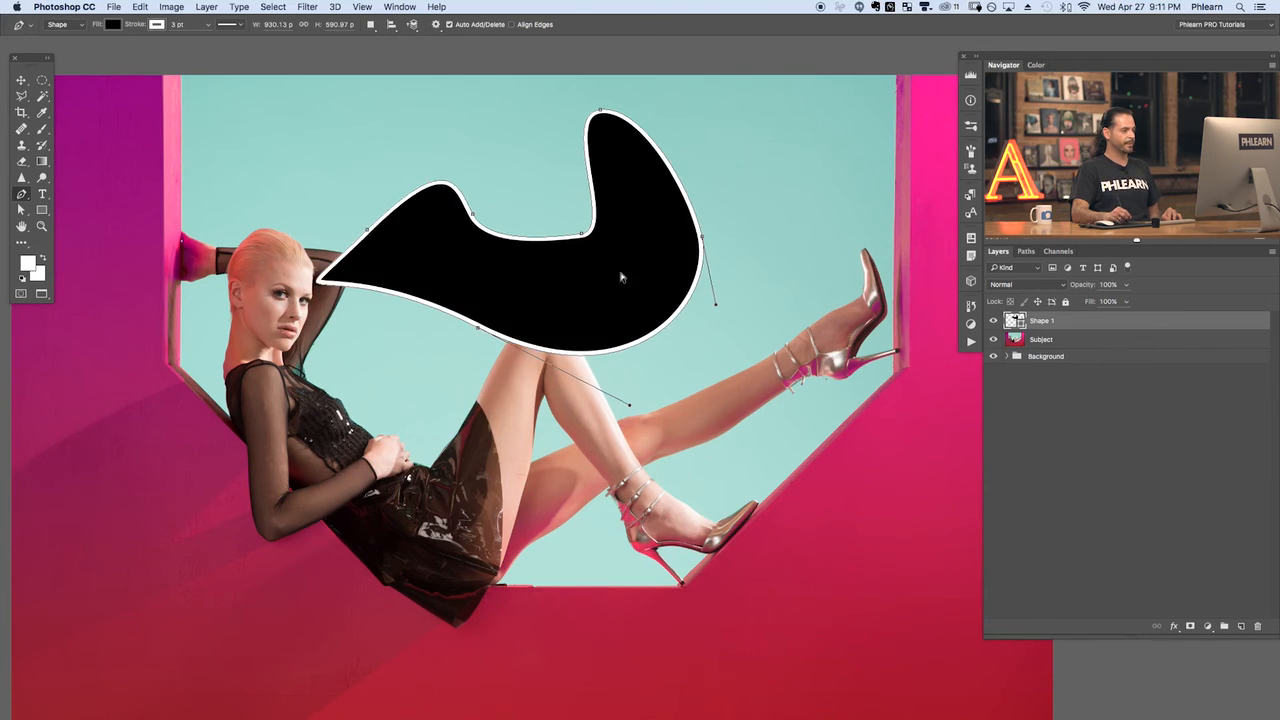
Bend the segments around the notch and lower-left edge into smoother curves and nudge the left lobe's inner anchor upward
{"action": "left_click_drag", "start_coordinate": [567, 242], "coordinate": [714, 192]}
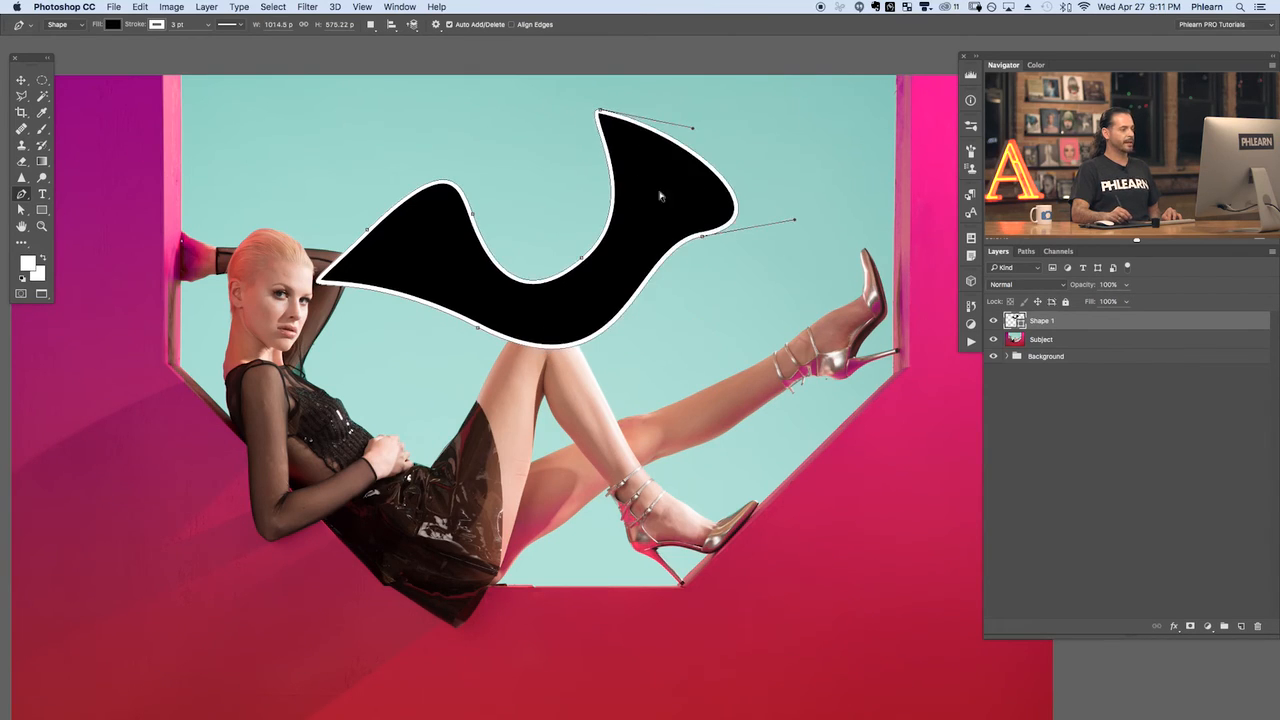
{"action": "left_click_drag", "start_coordinate": [612, 209], "coordinate": [548, 204]}
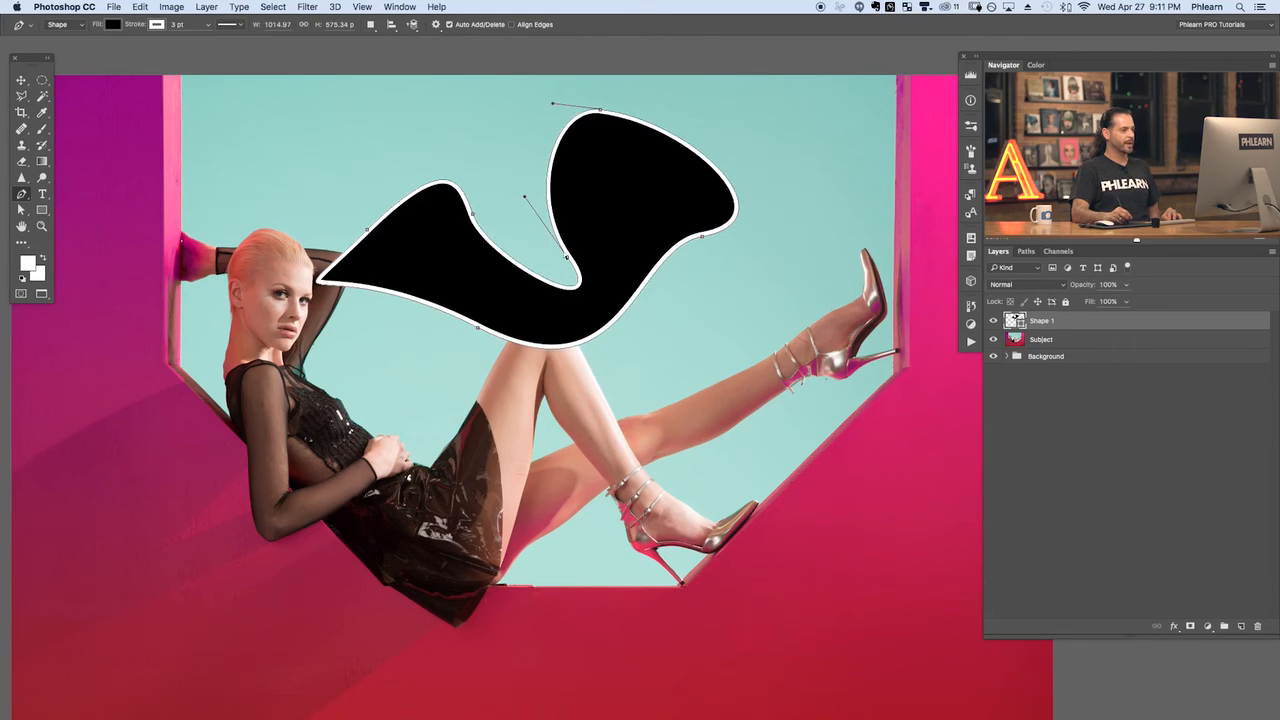
{"action": "left_click_drag", "start_coordinate": [566, 292], "coordinate": [522, 265]}
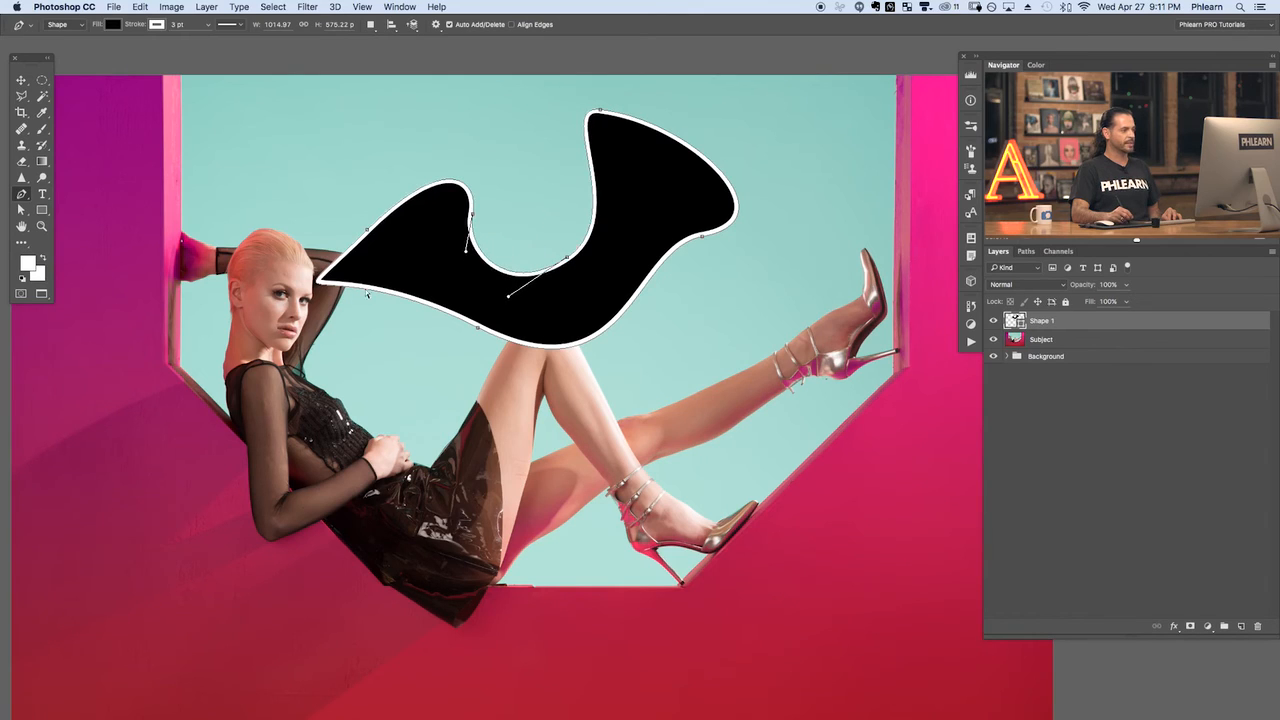
{"action": "left_click_drag", "start_coordinate": [368, 294], "coordinate": [419, 311]}
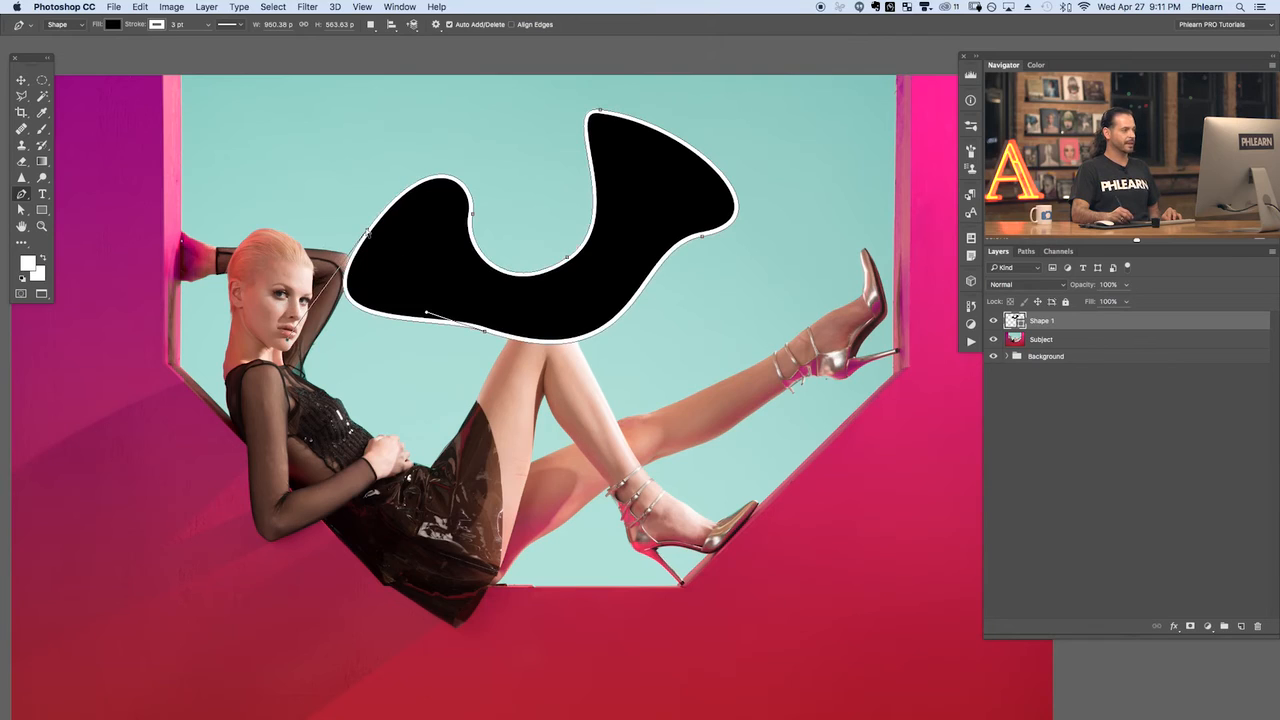
{"action": "left_click", "coordinate": [368, 226]}
{"action": "left_click", "coordinate": [368, 230], "text": "super"}
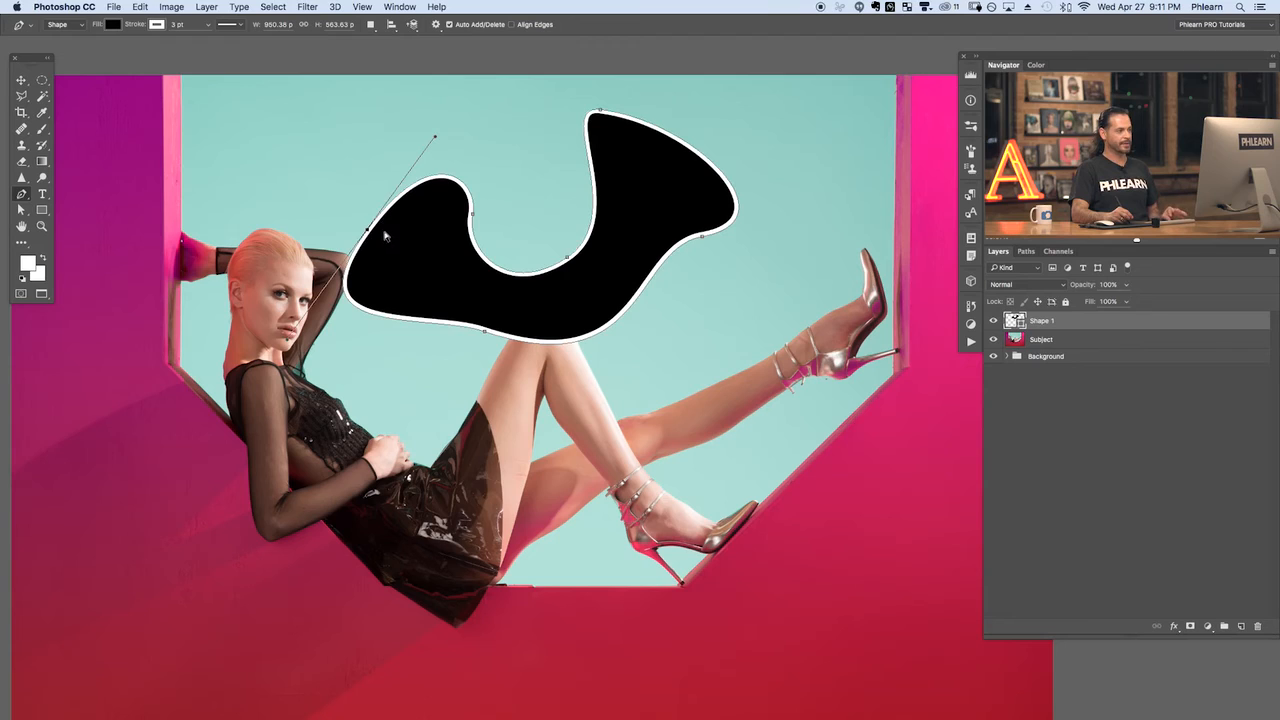
{"action": "mouse_move", "coordinate": [474, 220]}
{"action": "left_mouse_down"}
{"action": "mouse_move", "coordinate": [502, 198]}
{"action": "mouse_move", "coordinate": [474, 207]}
{"action": "left_mouse_up"}
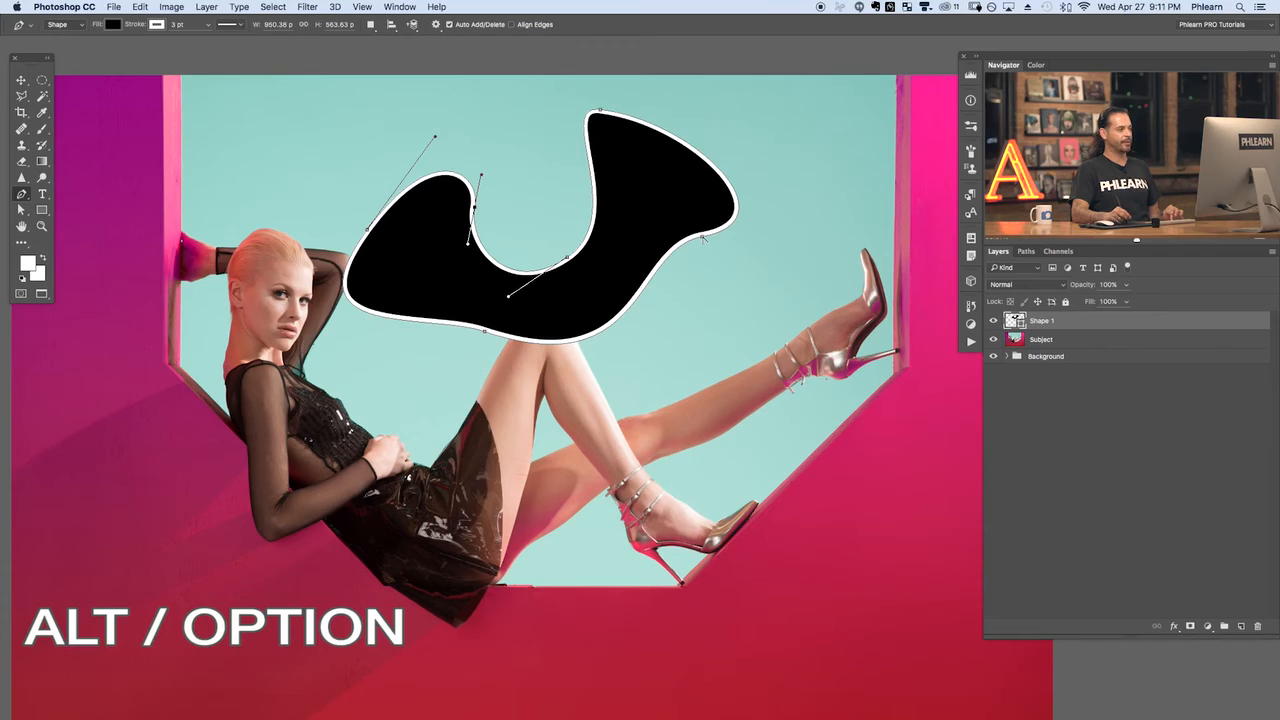
Convert all six anchors of the shape to corner points with the Convert Point tool, making every segment straight
{"action": "left_click", "coordinate": [20, 206]}
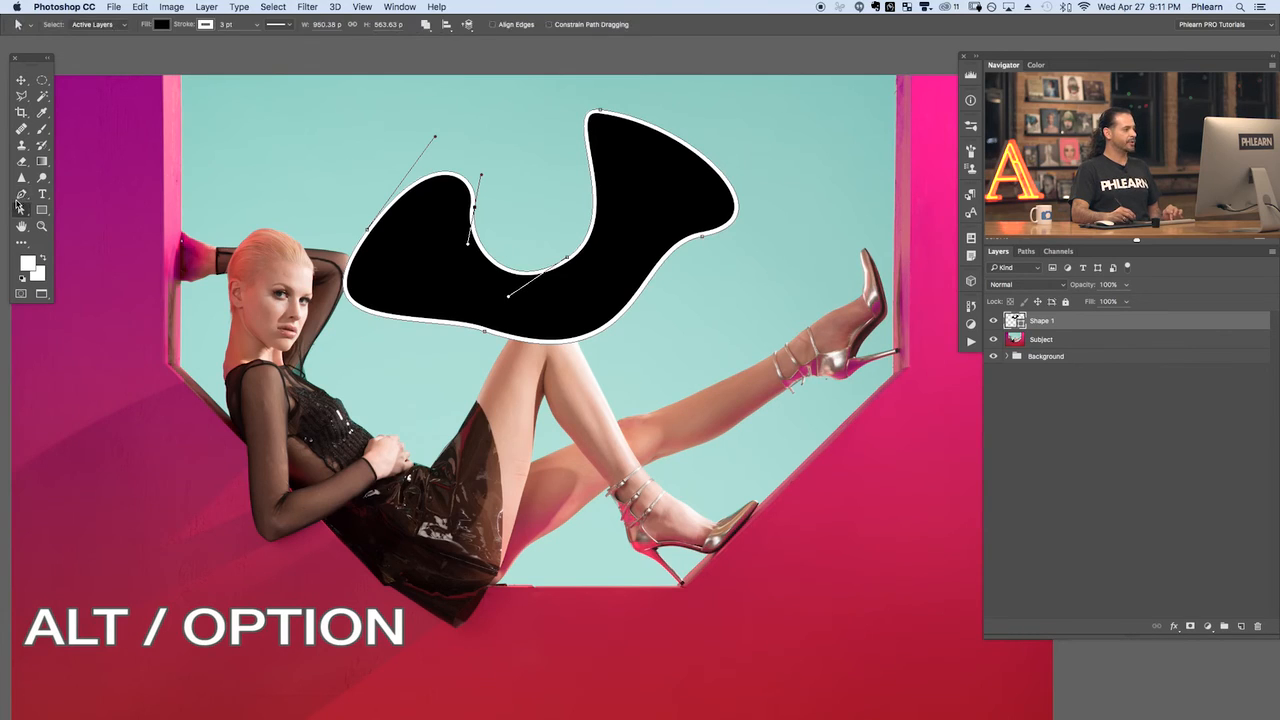
{"action": "left_click", "coordinate": [20, 194]}
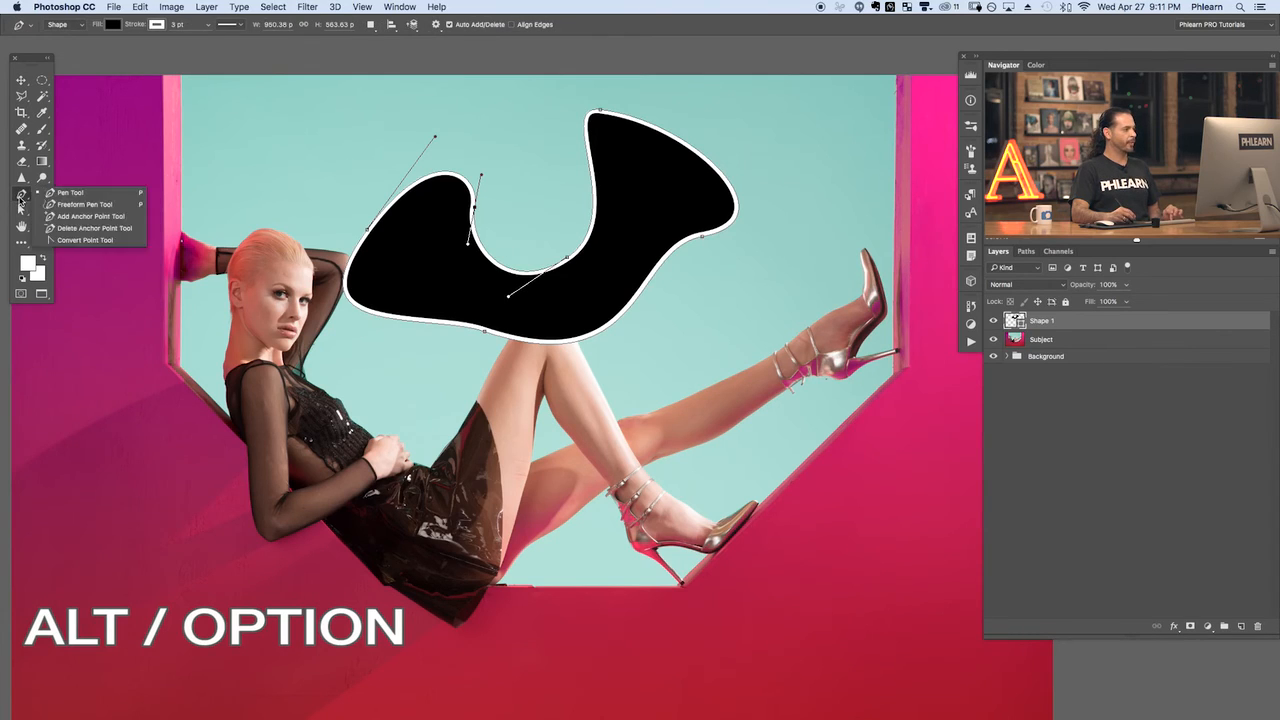
{"action": "left_click", "coordinate": [83, 241]}
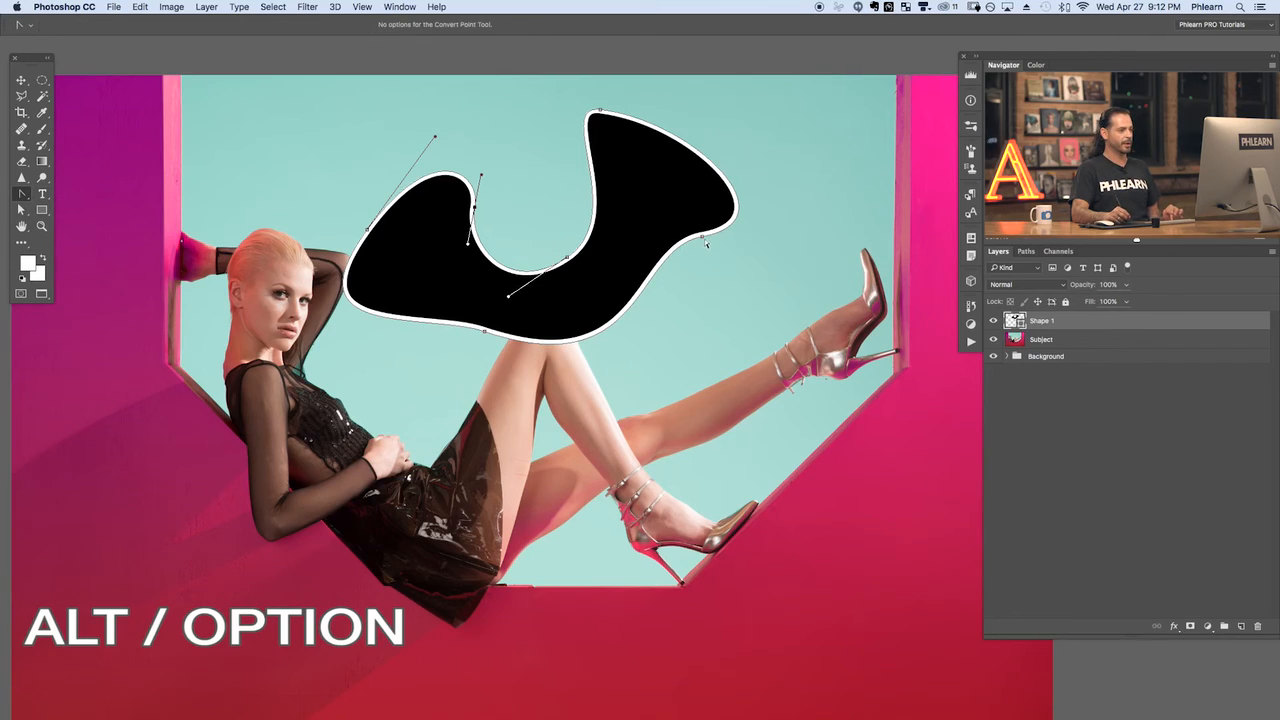
{"action": "left_click_drag", "start_coordinate": [703, 238], "coordinate": [645, 385]}
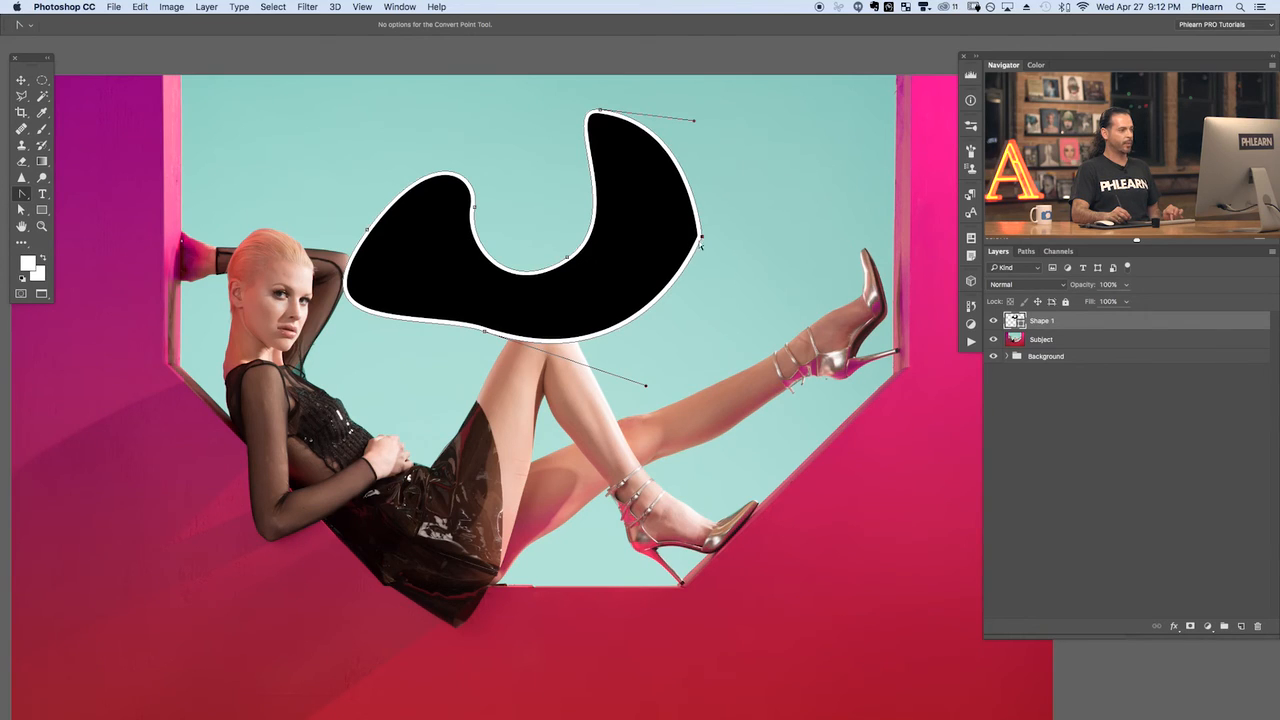
{"action": "left_click", "coordinate": [484, 332]}
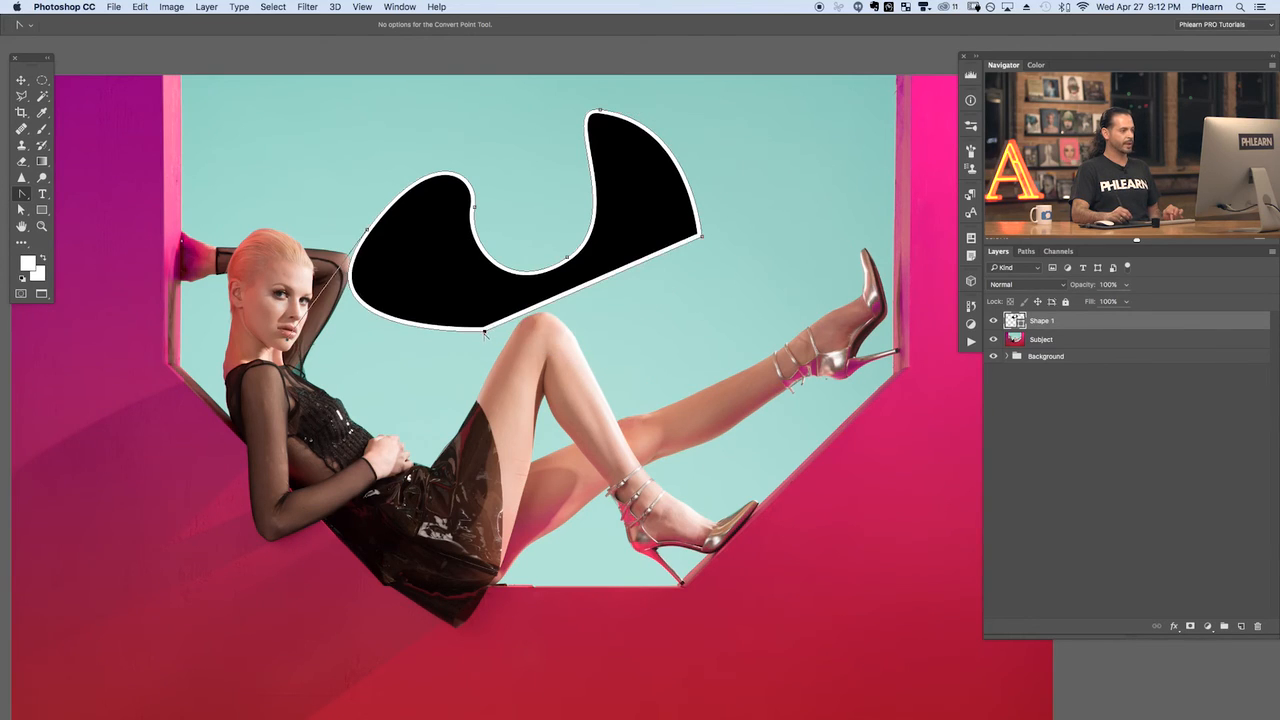
{"action": "left_click", "coordinate": [367, 232]}
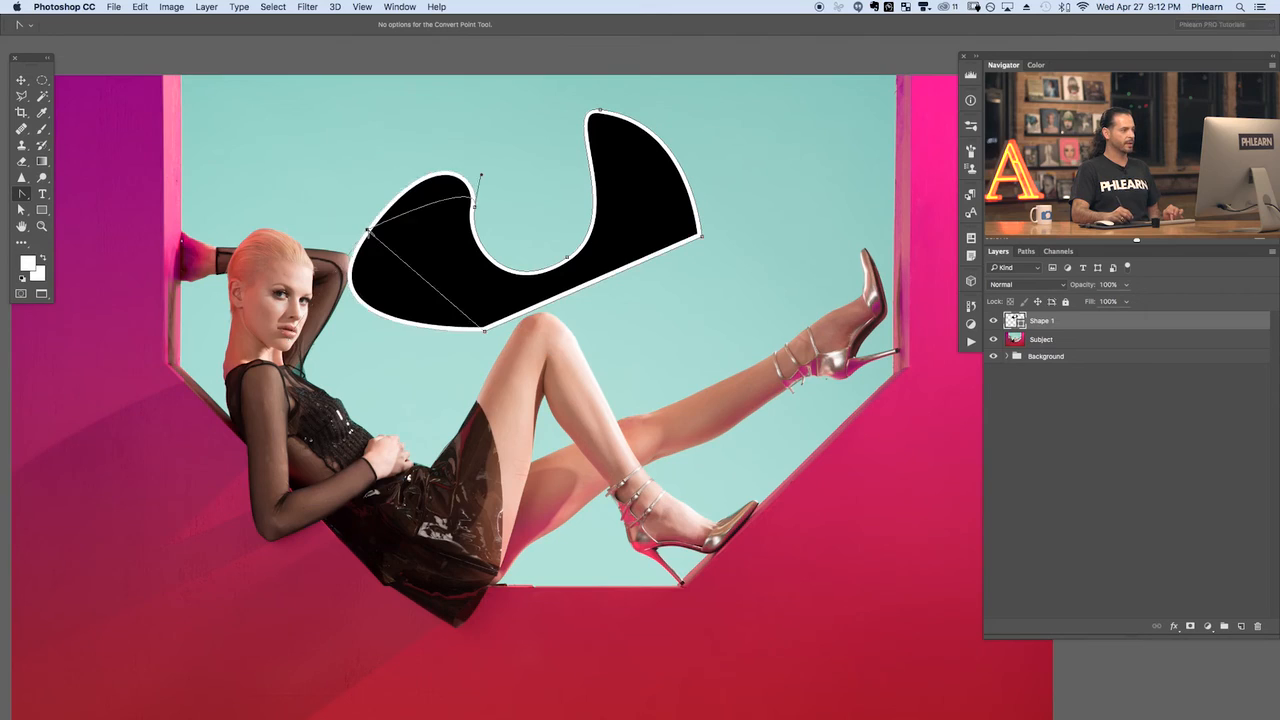
{"action": "left_click", "coordinate": [476, 208]}
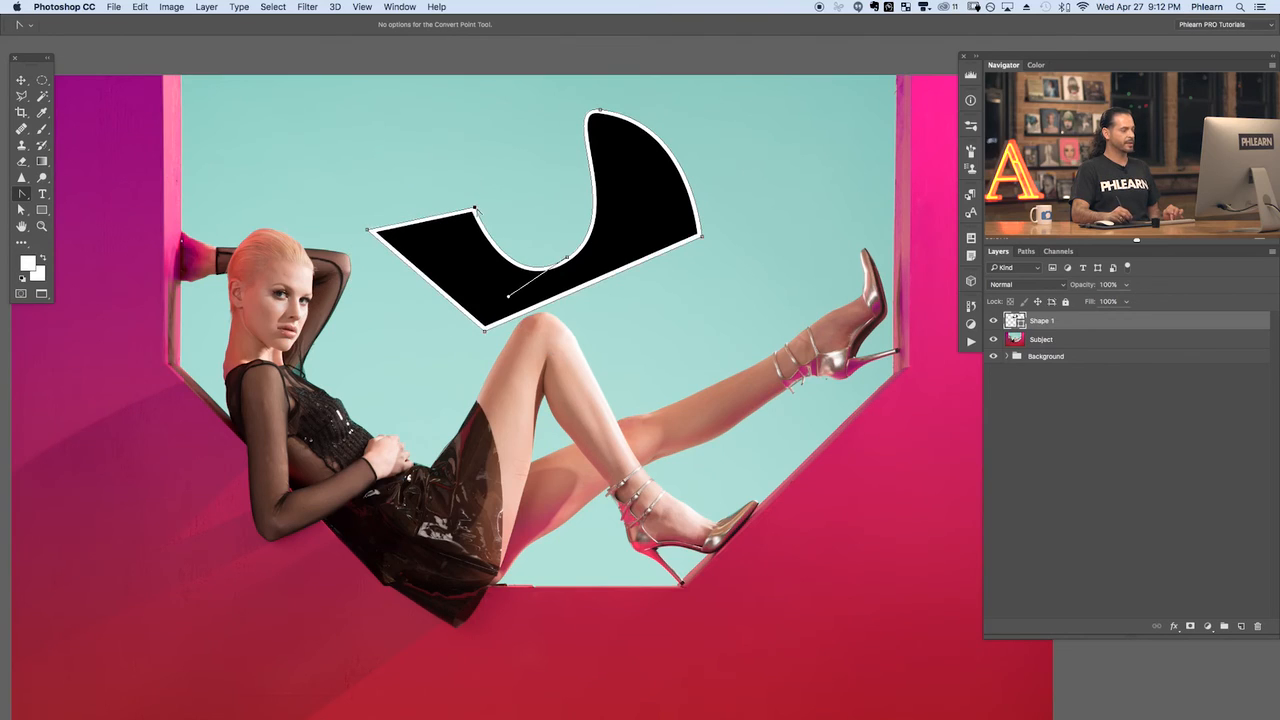
{"action": "left_click", "coordinate": [569, 259]}
{"action": "left_click", "coordinate": [600, 113]}
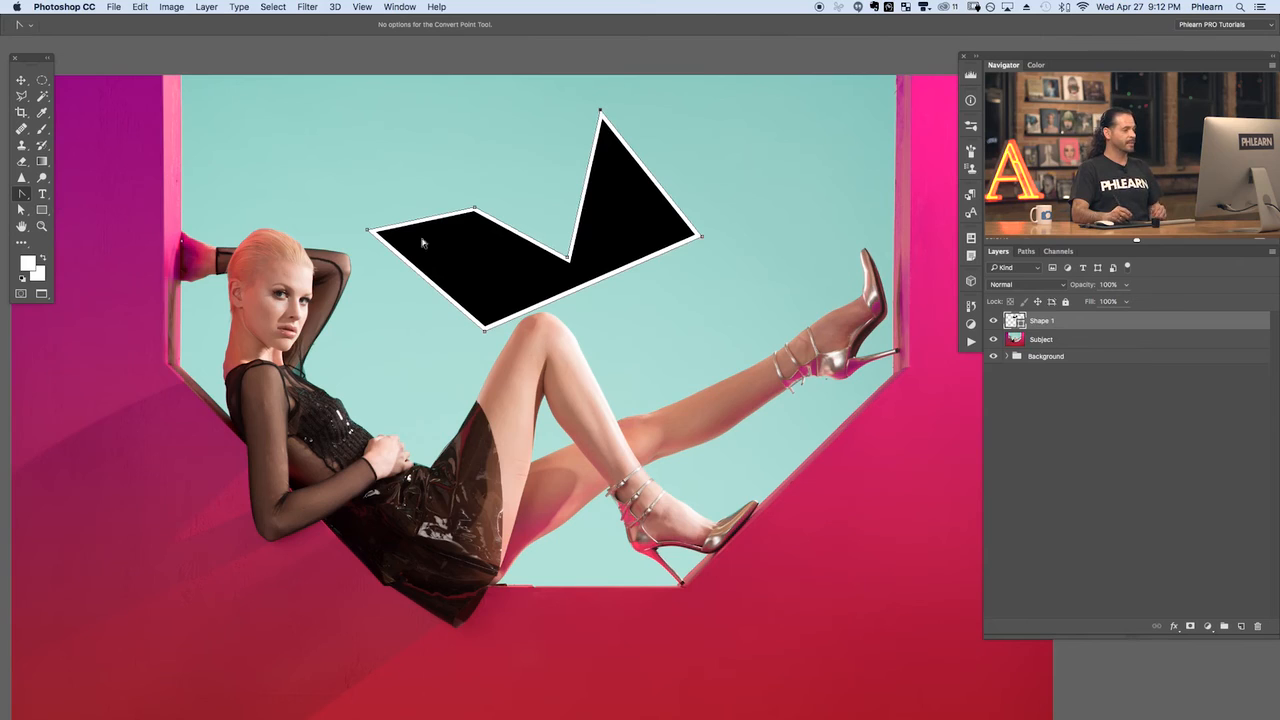
Convert all six corner anchors to smooth points by pulling out direction handles, curving the shape's lobes, bottom edge and notch
{"action": "left_click_drag", "start_coordinate": [702, 237], "coordinate": [711, 168]}
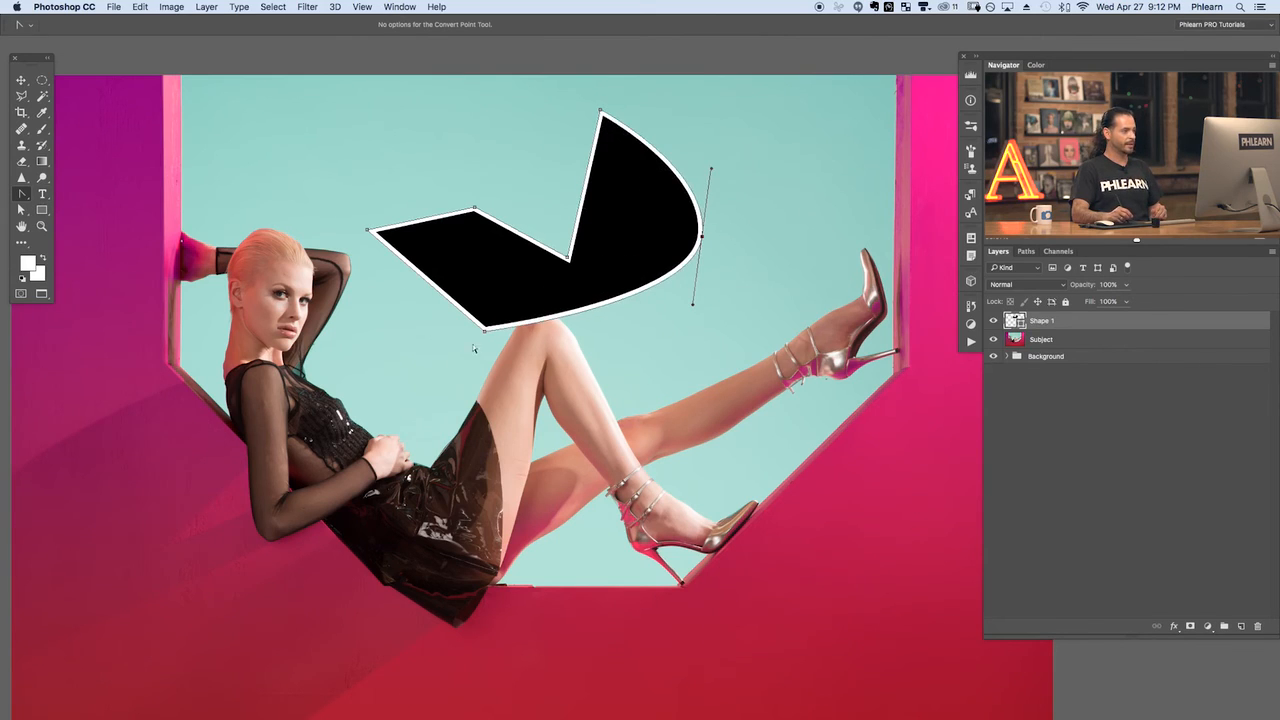
{"action": "left_click_drag", "start_coordinate": [486, 331], "coordinate": [556, 362]}
{"action": "left_click_drag", "start_coordinate": [368, 231], "coordinate": [392, 190]}
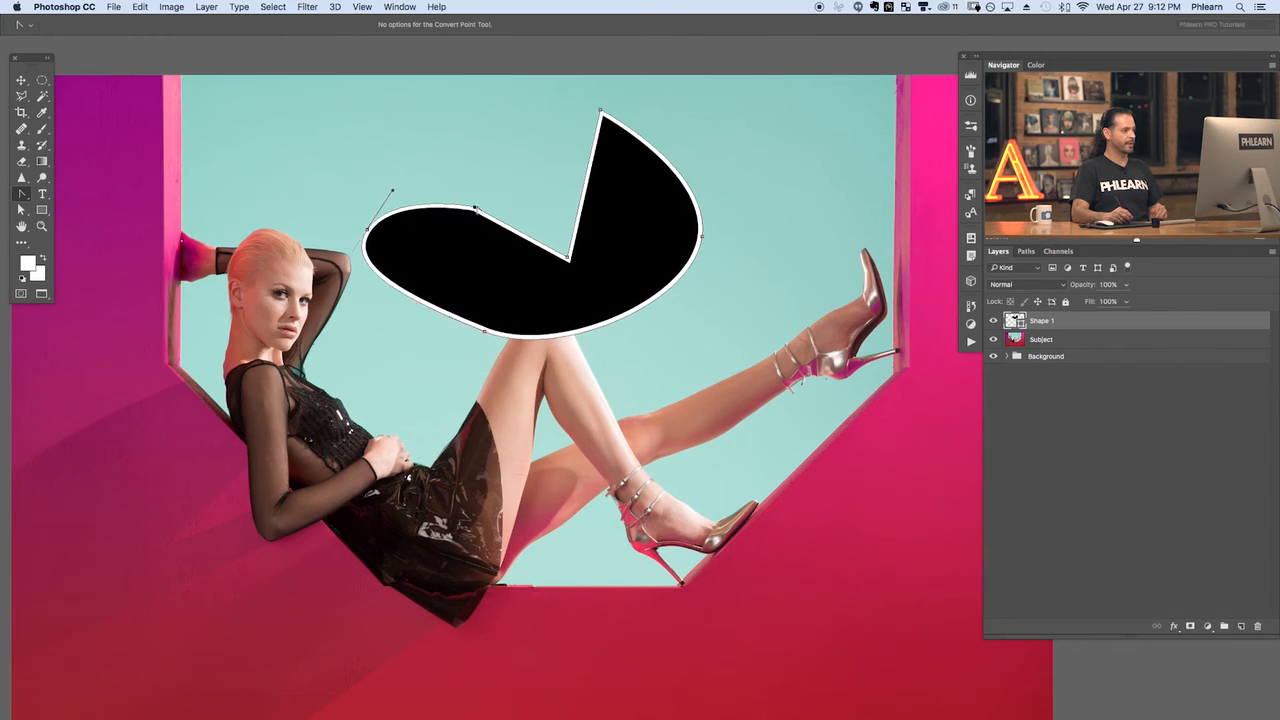
{"action": "left_click_drag", "start_coordinate": [476, 211], "coordinate": [440, 261]}
{"action": "left_click_drag", "start_coordinate": [569, 258], "coordinate": [527, 276]}
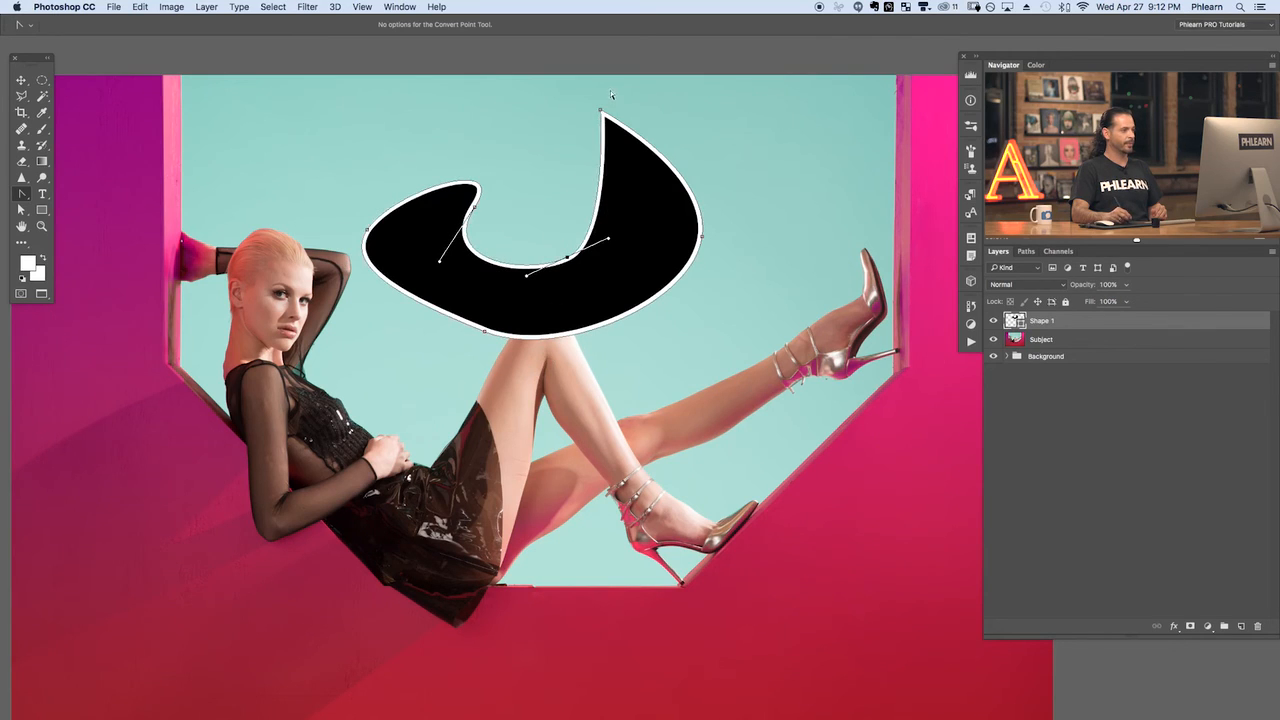
{"action": "left_click_drag", "start_coordinate": [601, 110], "coordinate": [650, 104]}
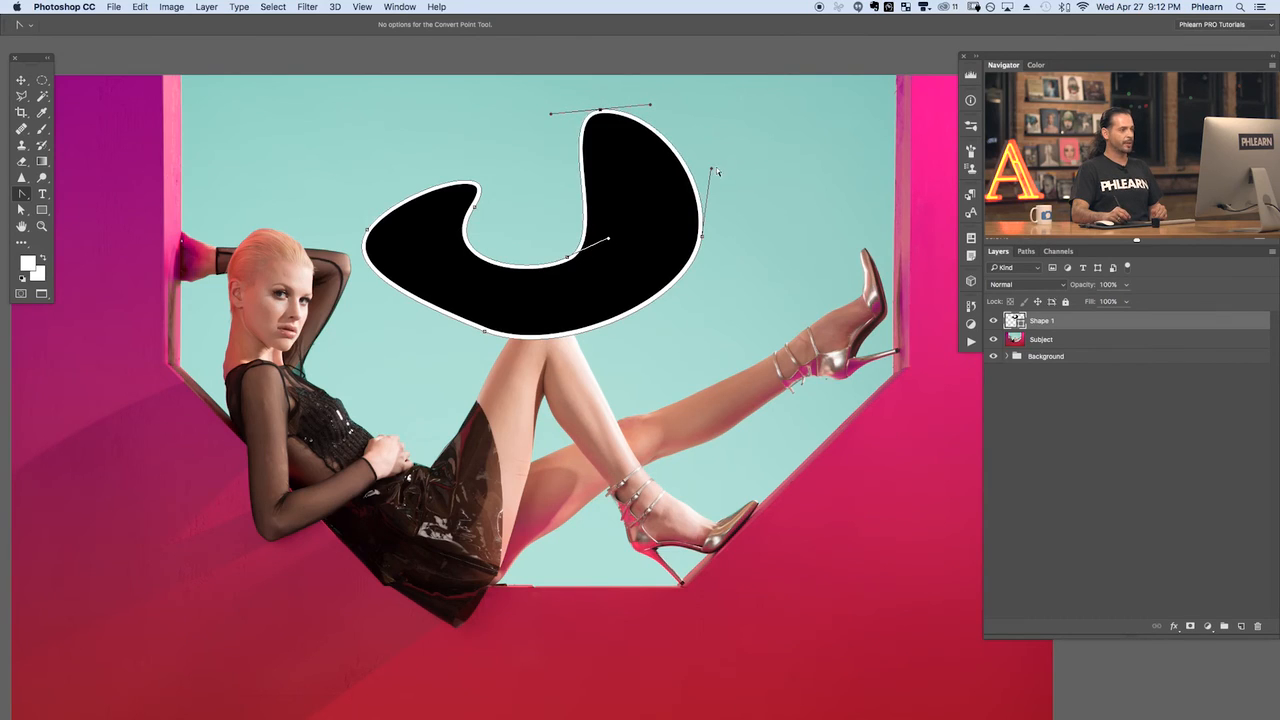
Break the handles at the shape's right and peak anchors, forming a bulge toward the right and a pointed peak
{"action": "left_click_drag", "start_coordinate": [712, 168], "coordinate": [839, 263]}
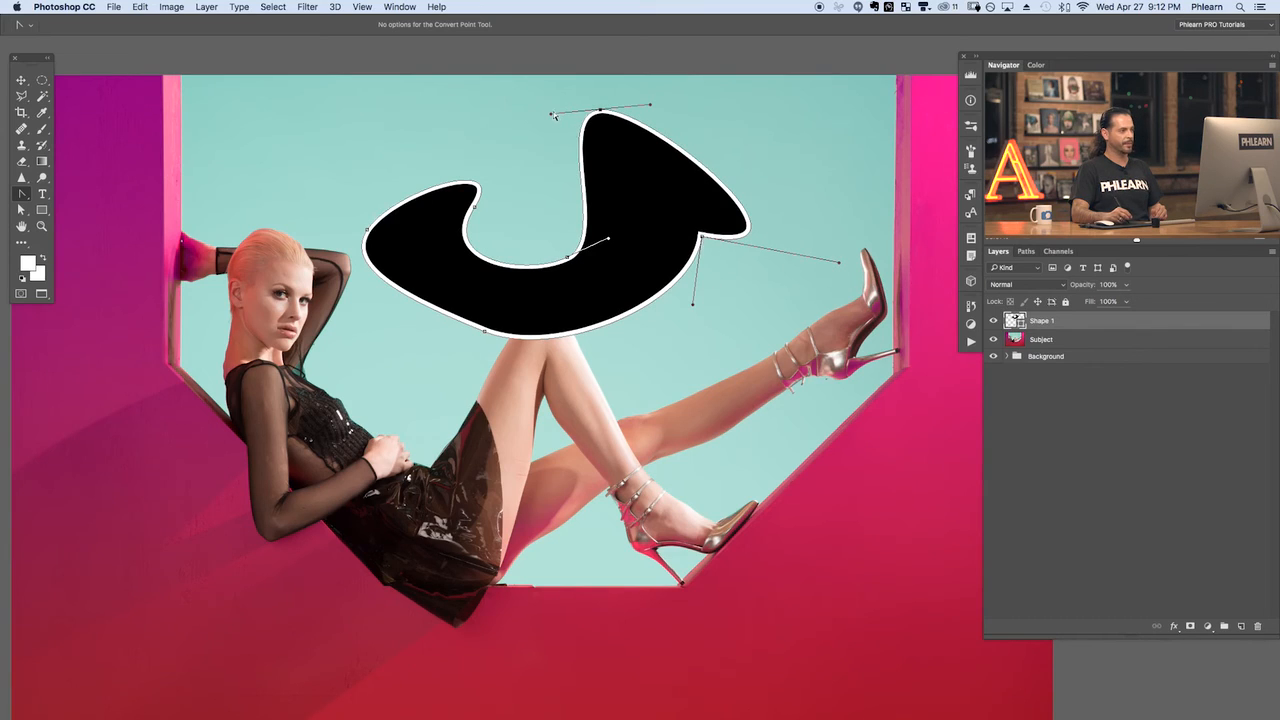
{"action": "key", "text": "Return"}
{"action": "left_click", "coordinate": [588, 120]}
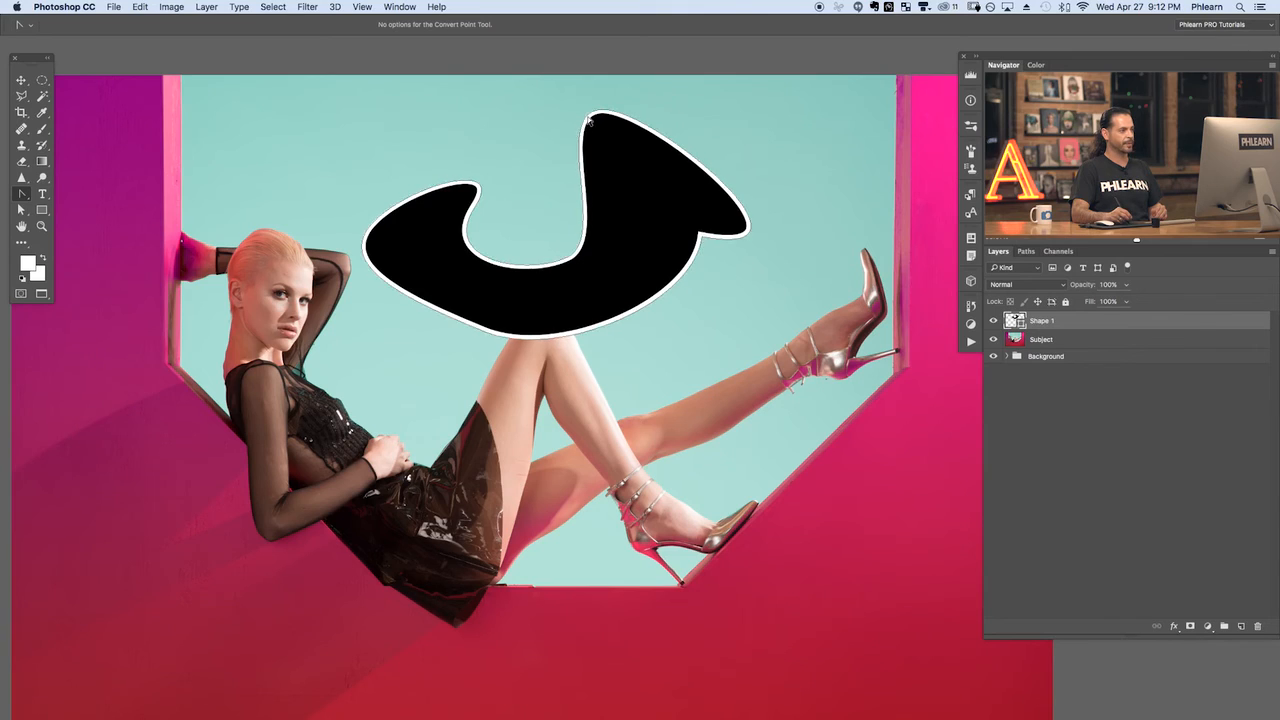
{"action": "left_click", "coordinate": [596, 113]}
{"action": "left_click_drag", "start_coordinate": [551, 115], "coordinate": [655, 142]}
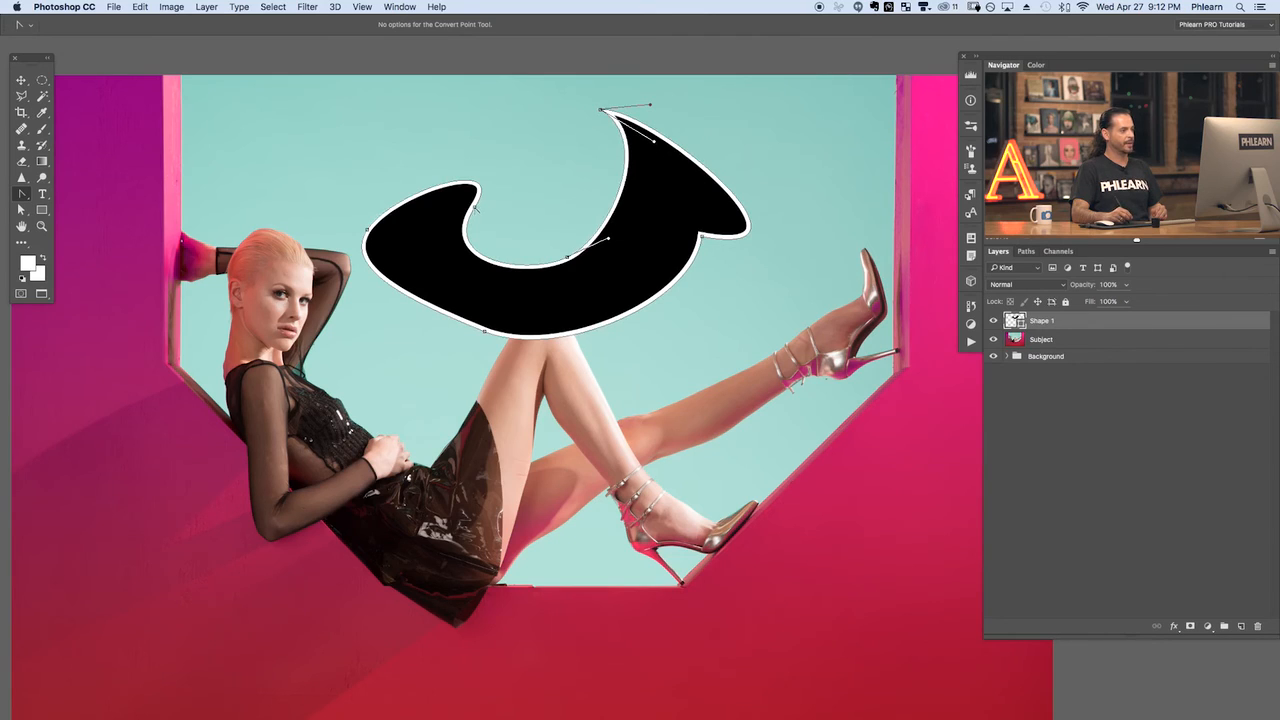
Reset the left lobe's outer and inner anchors to corners, pull out new handles on both and break the inner anchor's upper handle
{"action": "left_click", "coordinate": [476, 208]}
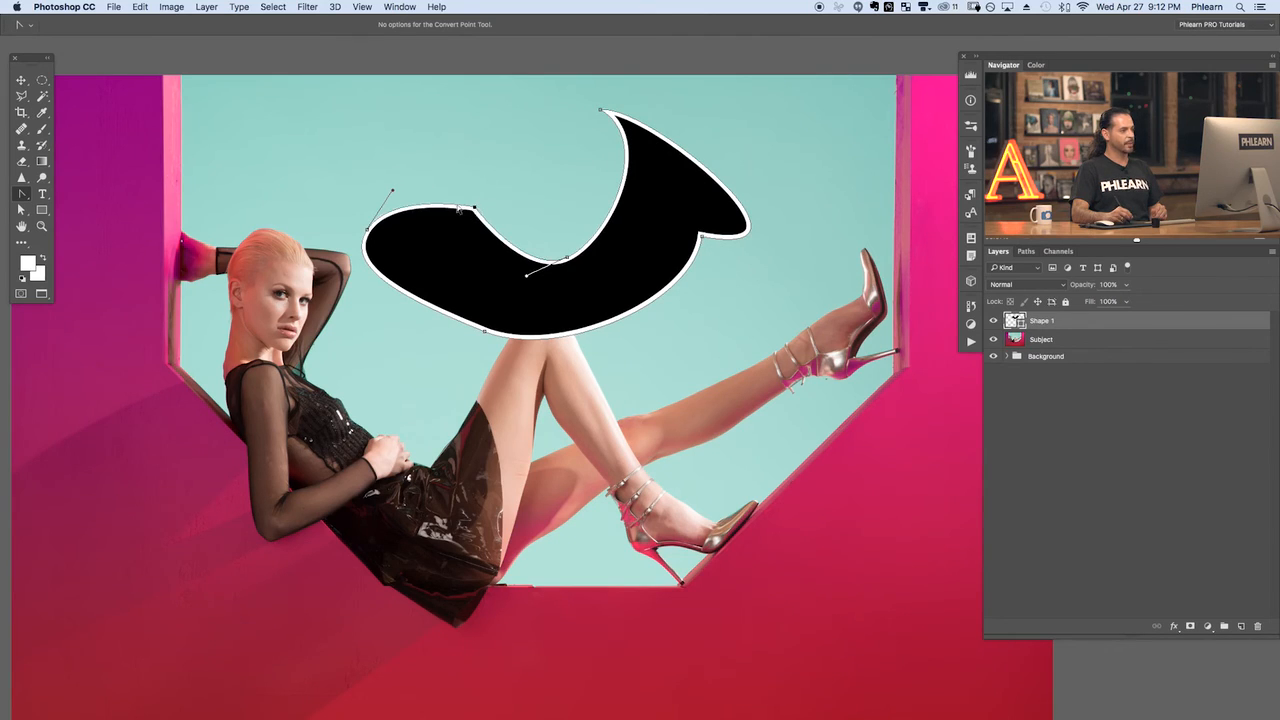
{"action": "left_click", "coordinate": [368, 230]}
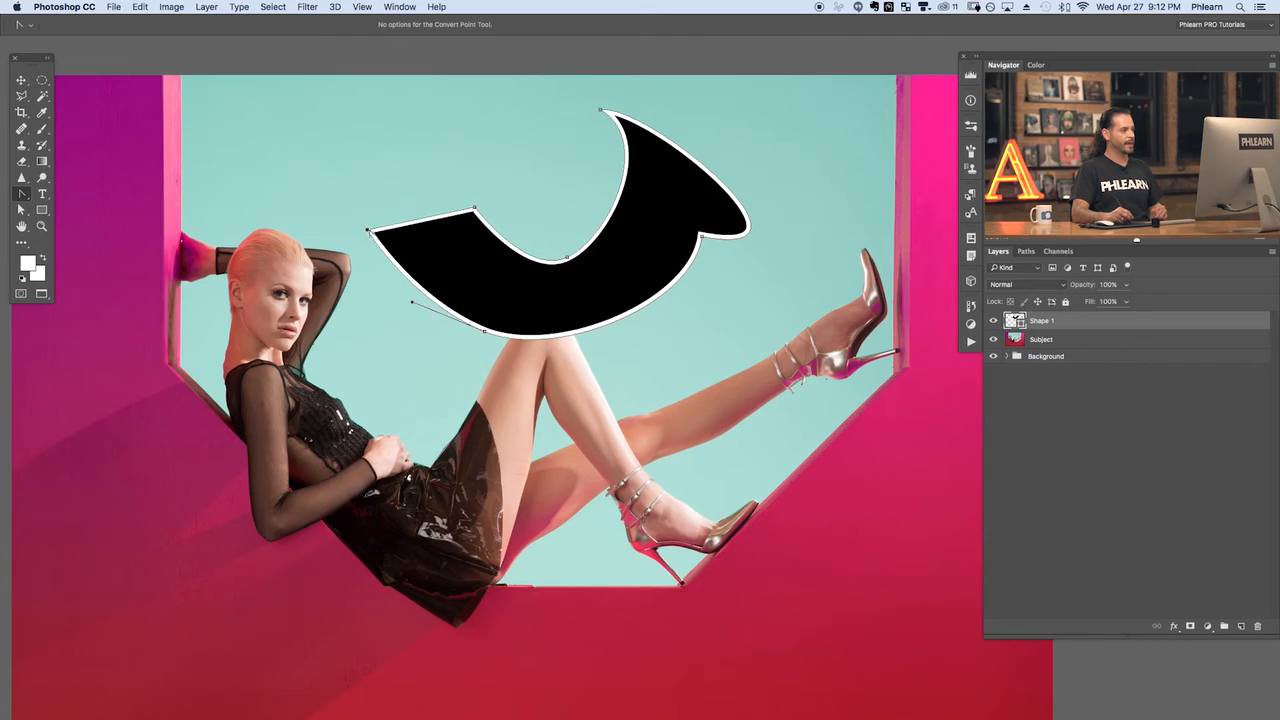
{"action": "left_click_drag", "start_coordinate": [368, 230], "coordinate": [356, 276]}
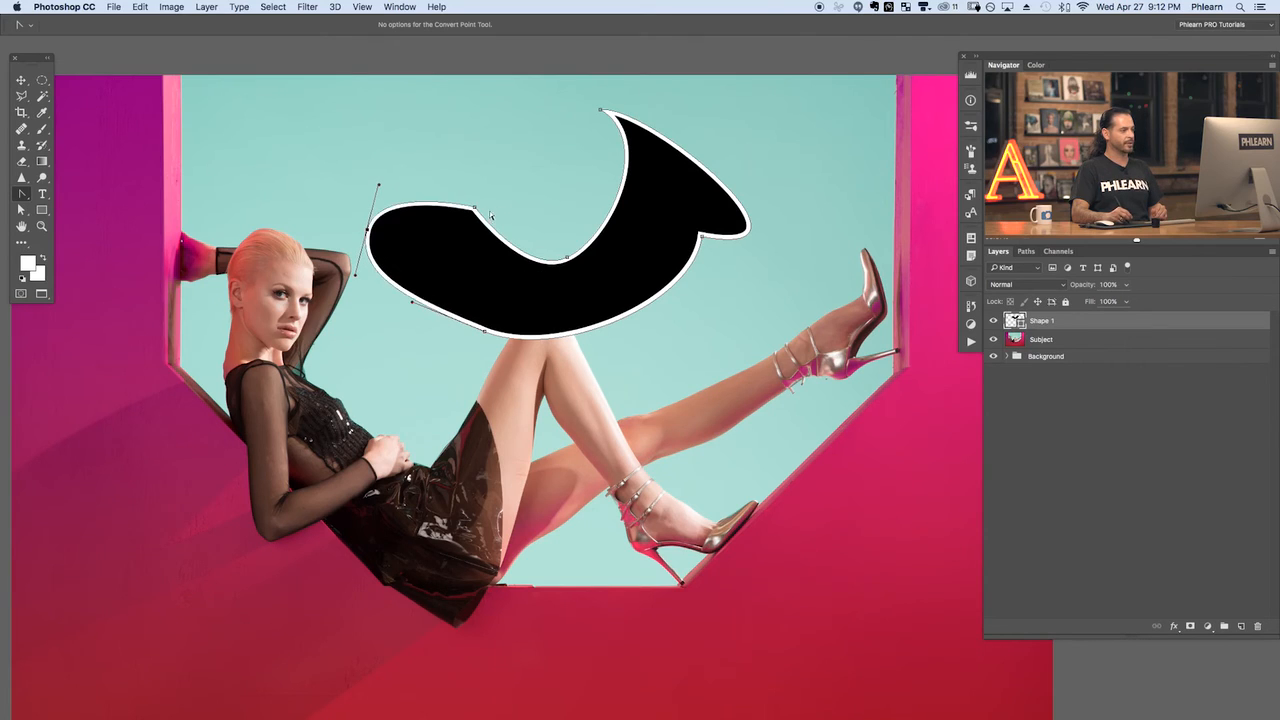
{"action": "left_click_drag", "start_coordinate": [476, 208], "coordinate": [530, 174]}
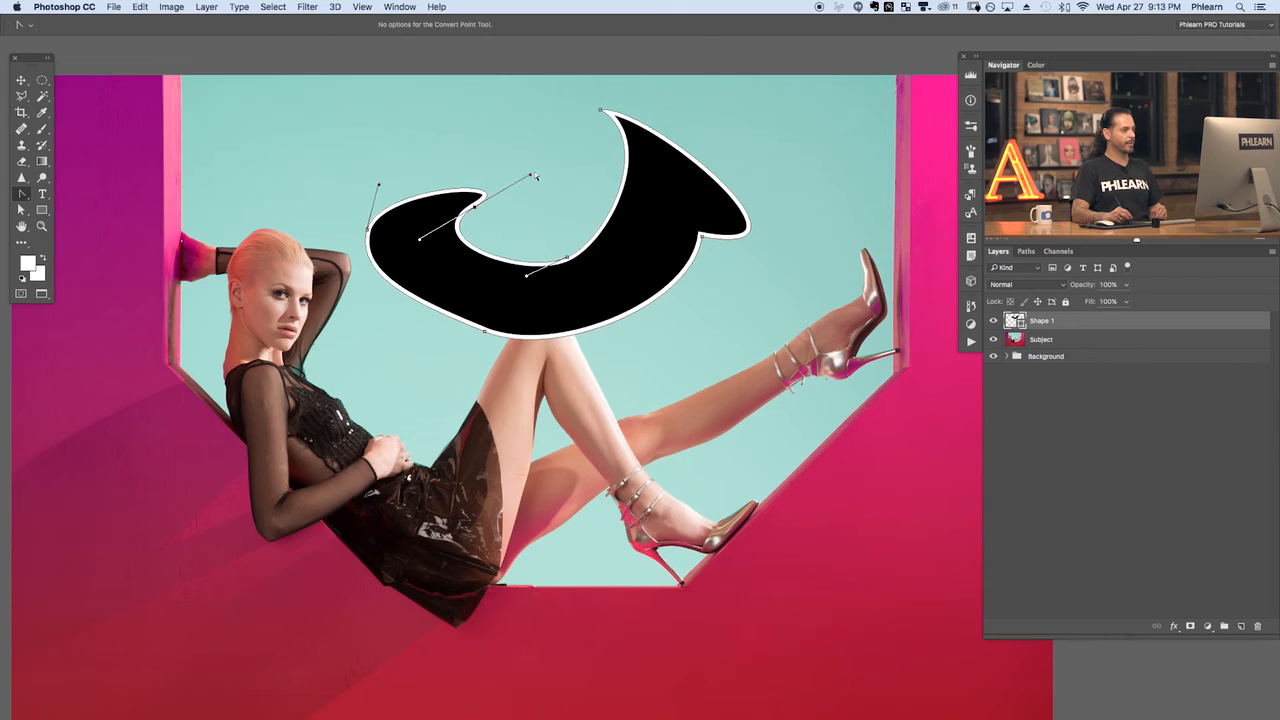
{"action": "left_click_drag", "start_coordinate": [530, 176], "coordinate": [392, 235]}
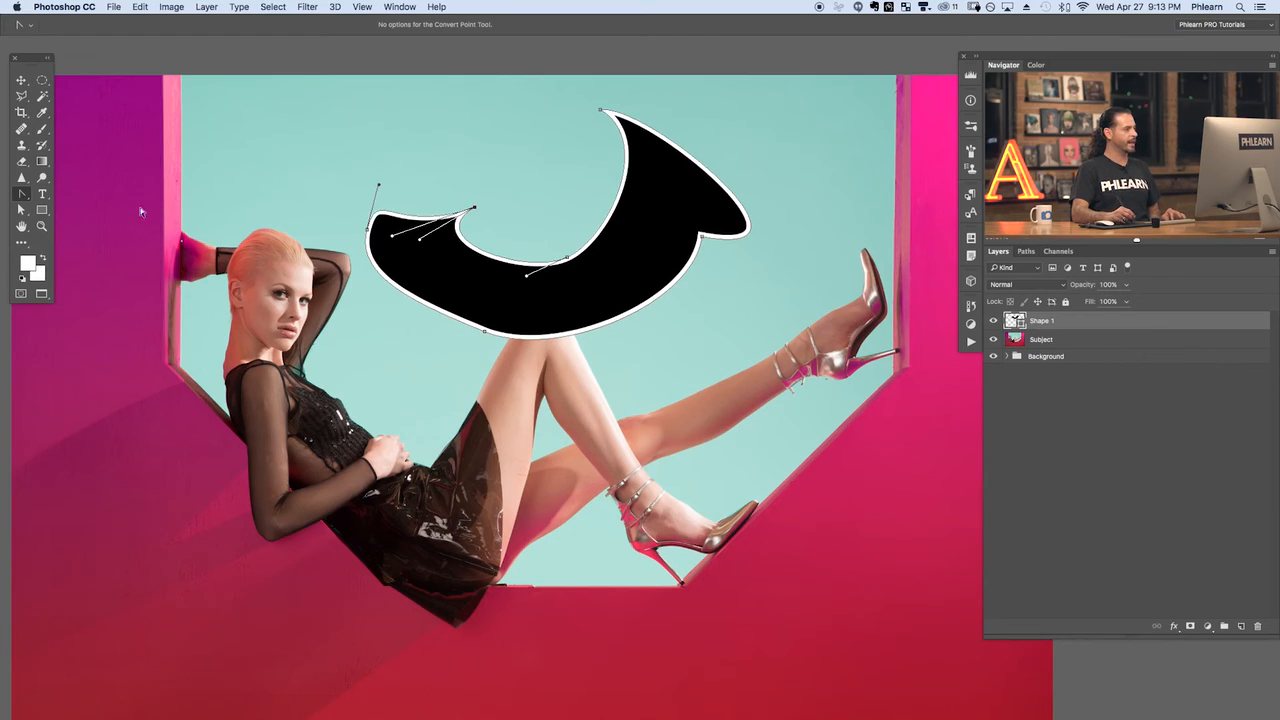
With the Pen tool, swing the left lobe's inner anchor handle upward and redraw the anchor's handles as a smooth point
{"action": "left_click", "coordinate": [23, 197]}
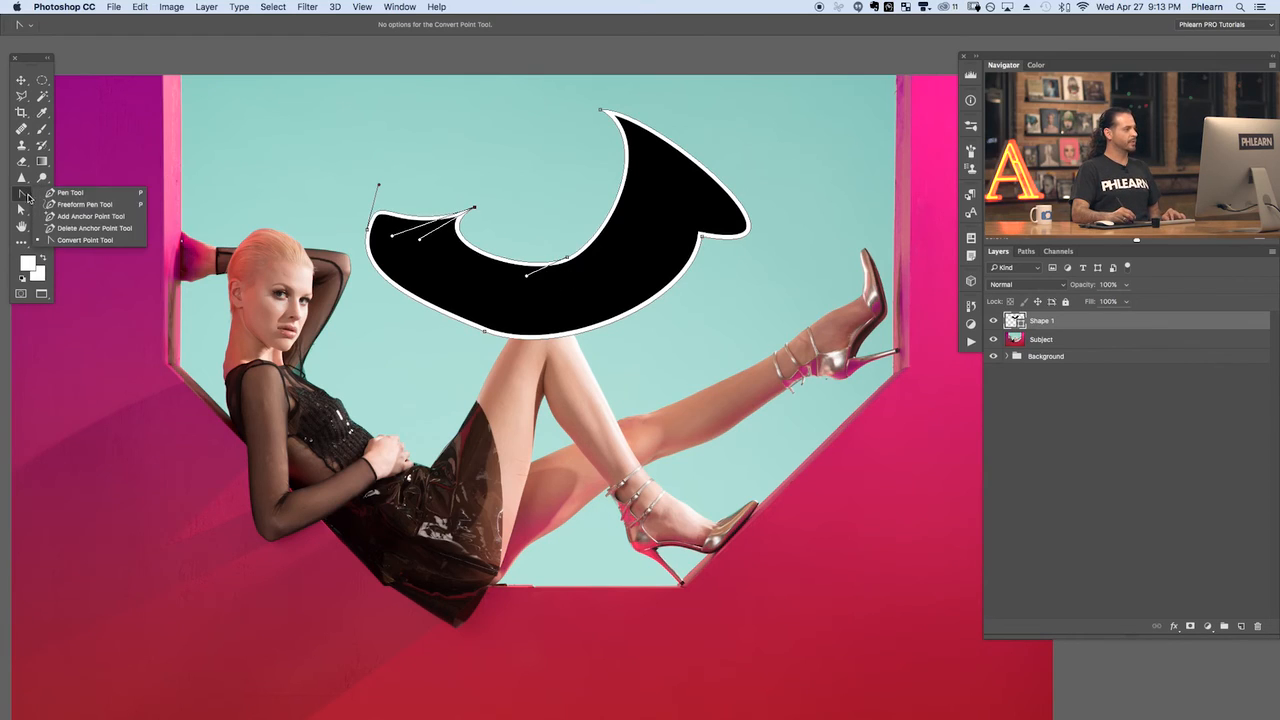
{"action": "left_click", "coordinate": [82, 196]}
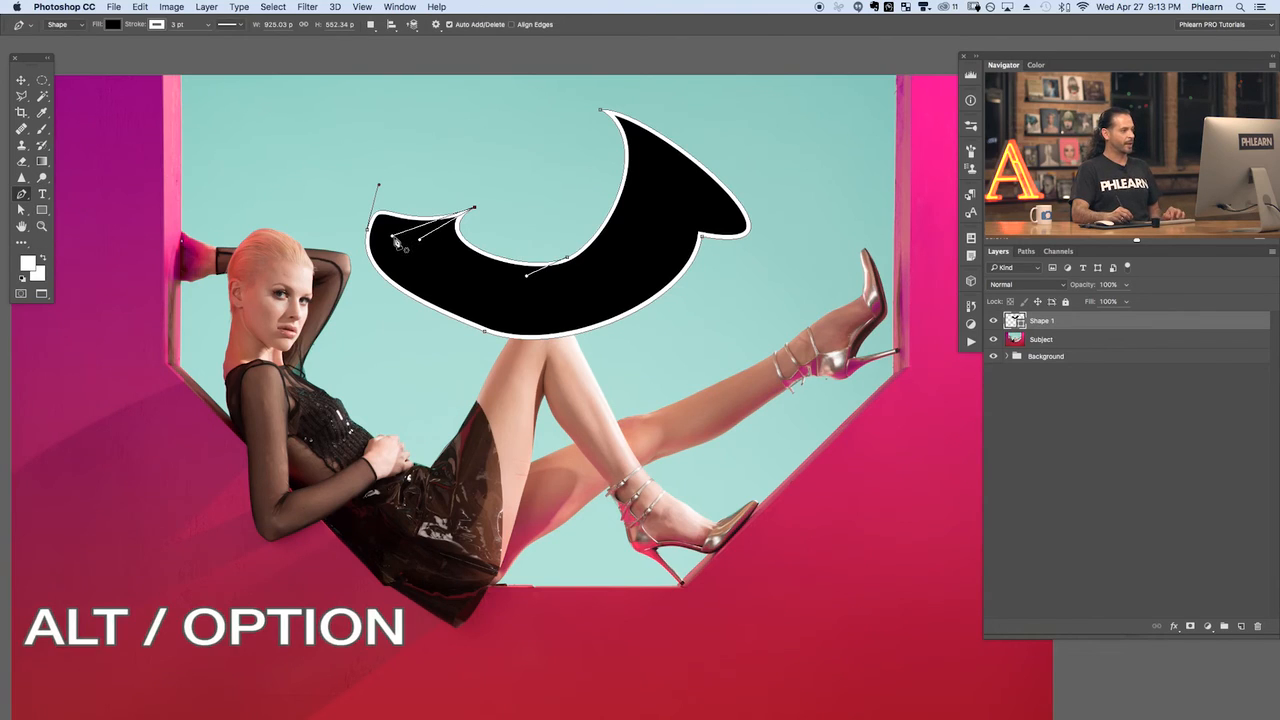
{"action": "left_click_drag", "start_coordinate": [395, 237], "coordinate": [425, 140]}
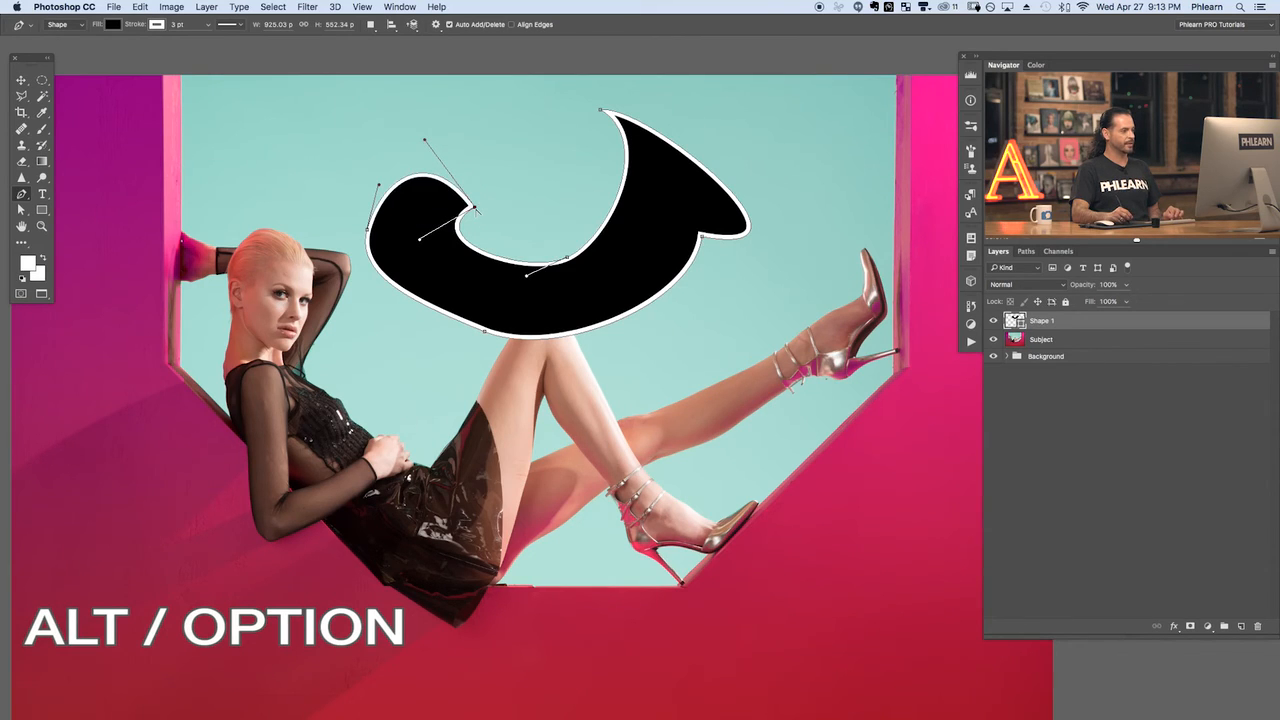
{"action": "left_click_drag", "start_coordinate": [475, 208], "coordinate": [445, 160]}
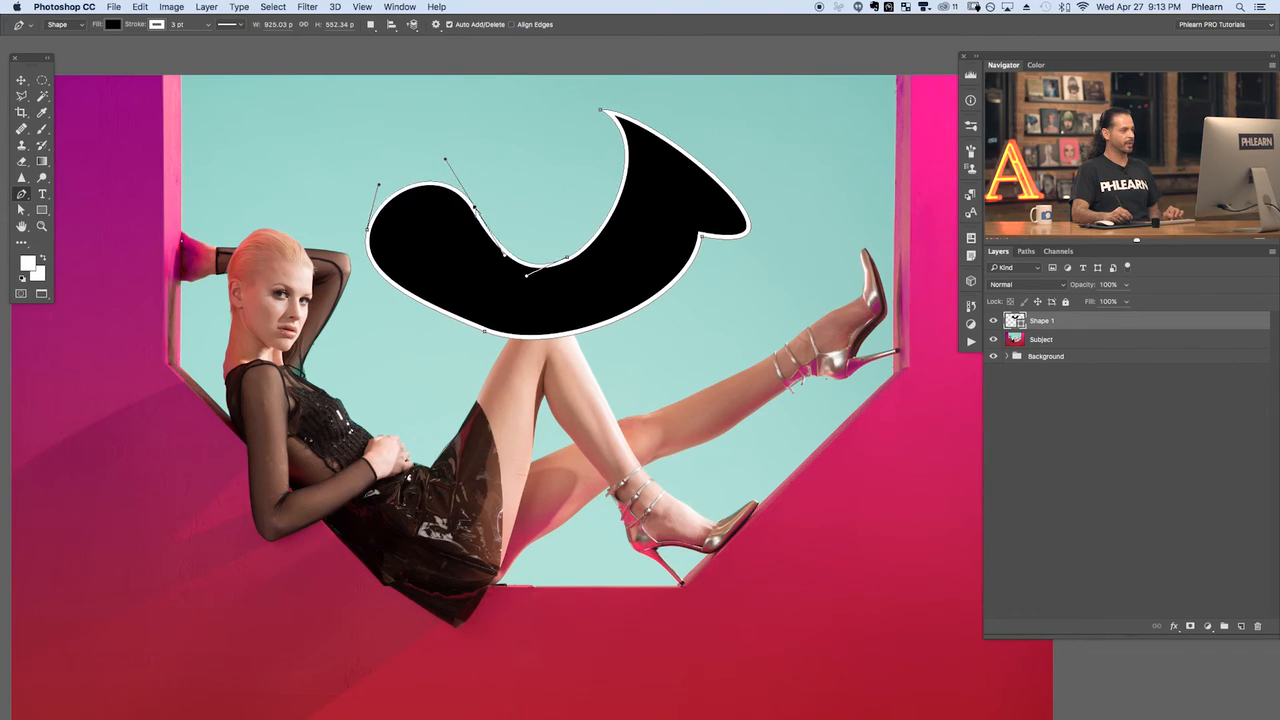
{"action": "left_click_drag", "start_coordinate": [475, 207], "coordinate": [435, 249]}
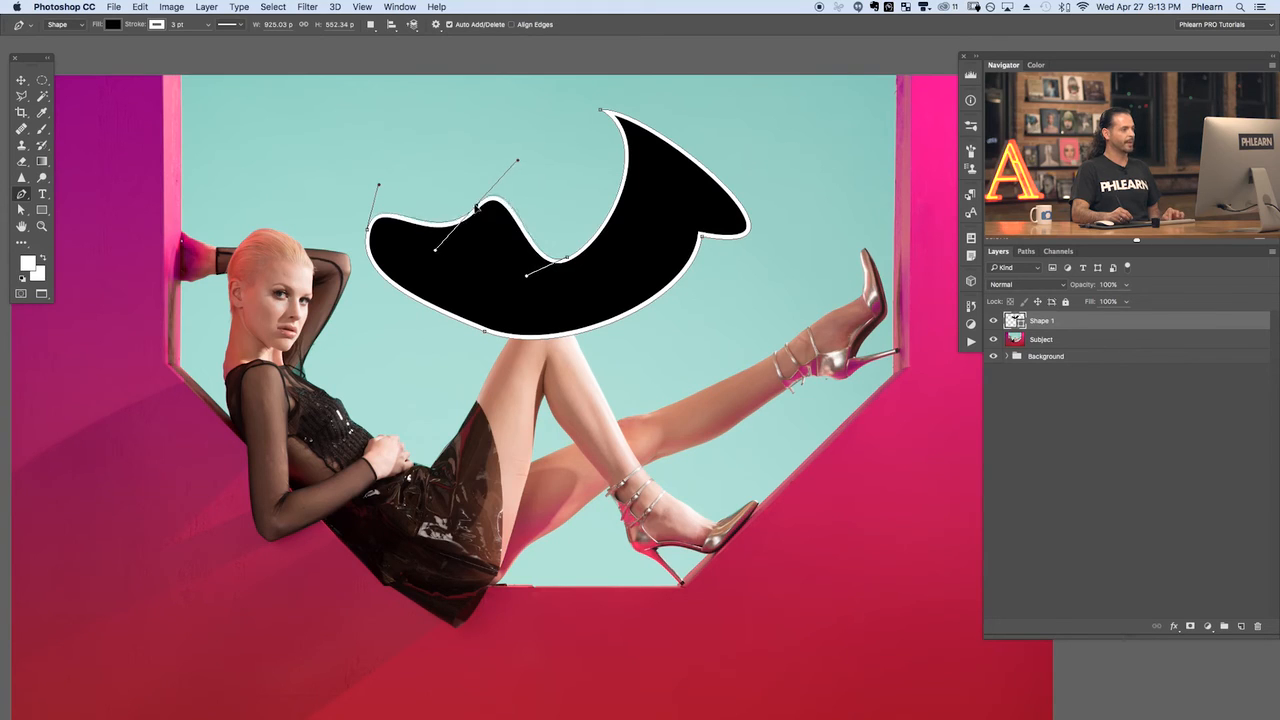
Move the left lobe's inner anchor and the notch upward, smooth and shift the peak inward, and pull new smooth handles from the right anchor
{"action": "left_click_drag", "start_coordinate": [476, 207], "coordinate": [455, 150]}
{"action": "left_click", "coordinate": [568, 258]}
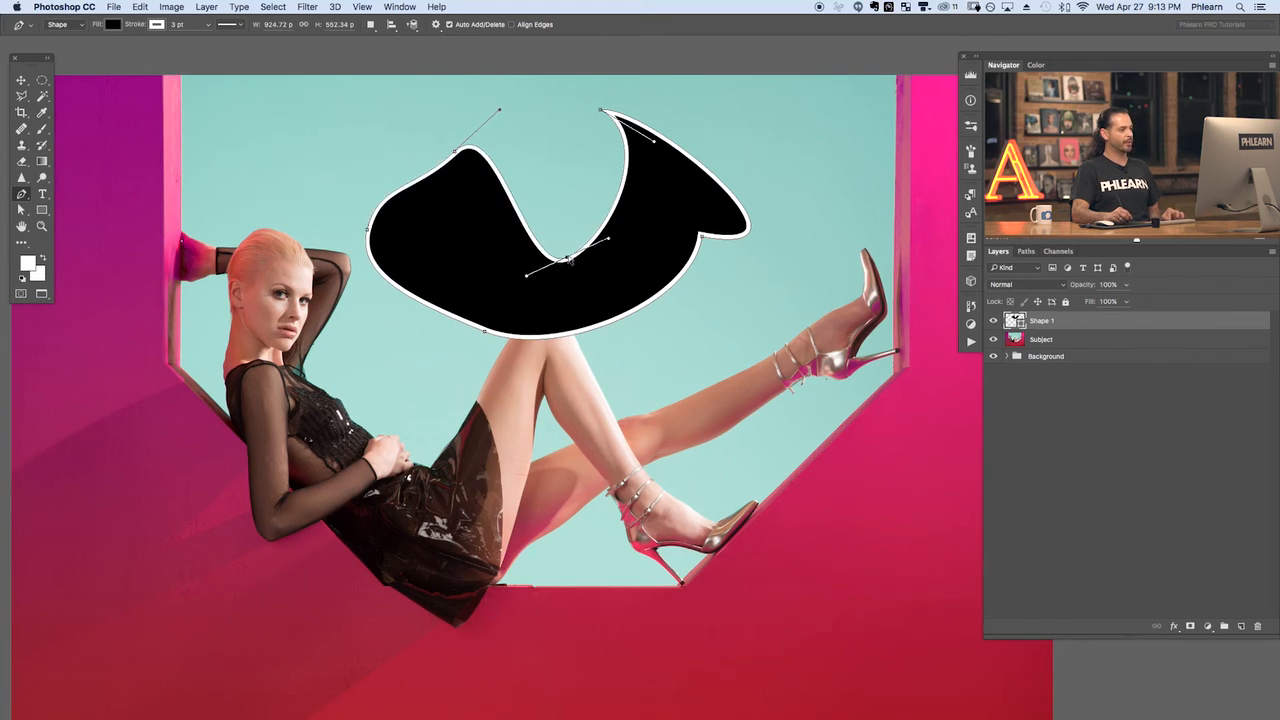
{"action": "left_click_drag", "start_coordinate": [569, 259], "coordinate": [552, 187]}
{"action": "left_click", "coordinate": [604, 113]}
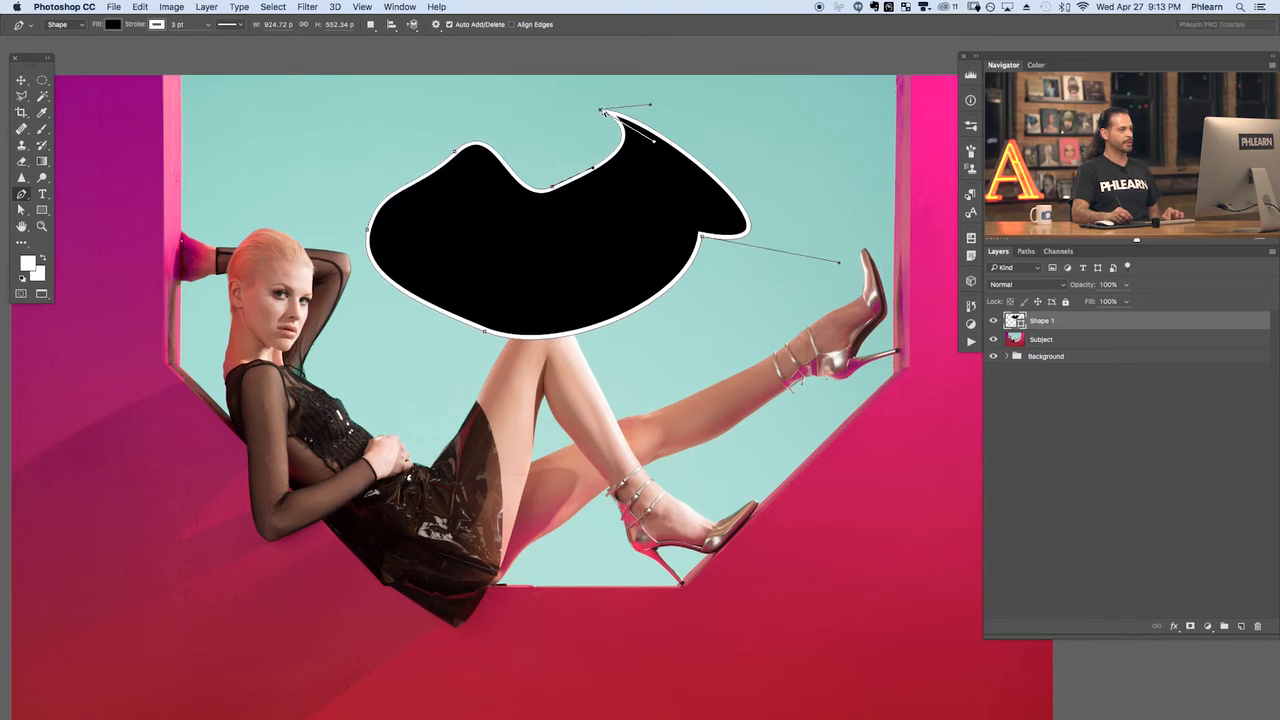
{"action": "left_click_drag", "start_coordinate": [604, 113], "coordinate": [542, 142]}
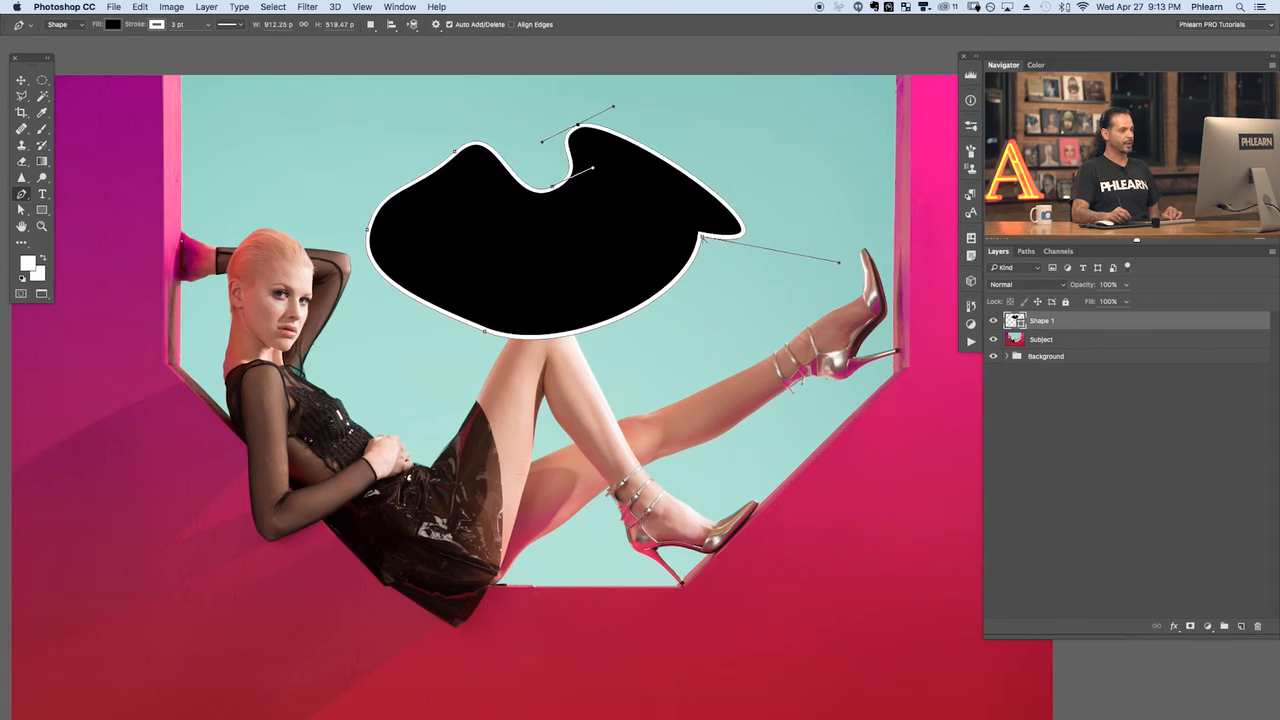
{"action": "left_click_drag", "start_coordinate": [703, 238], "coordinate": [742, 177]}
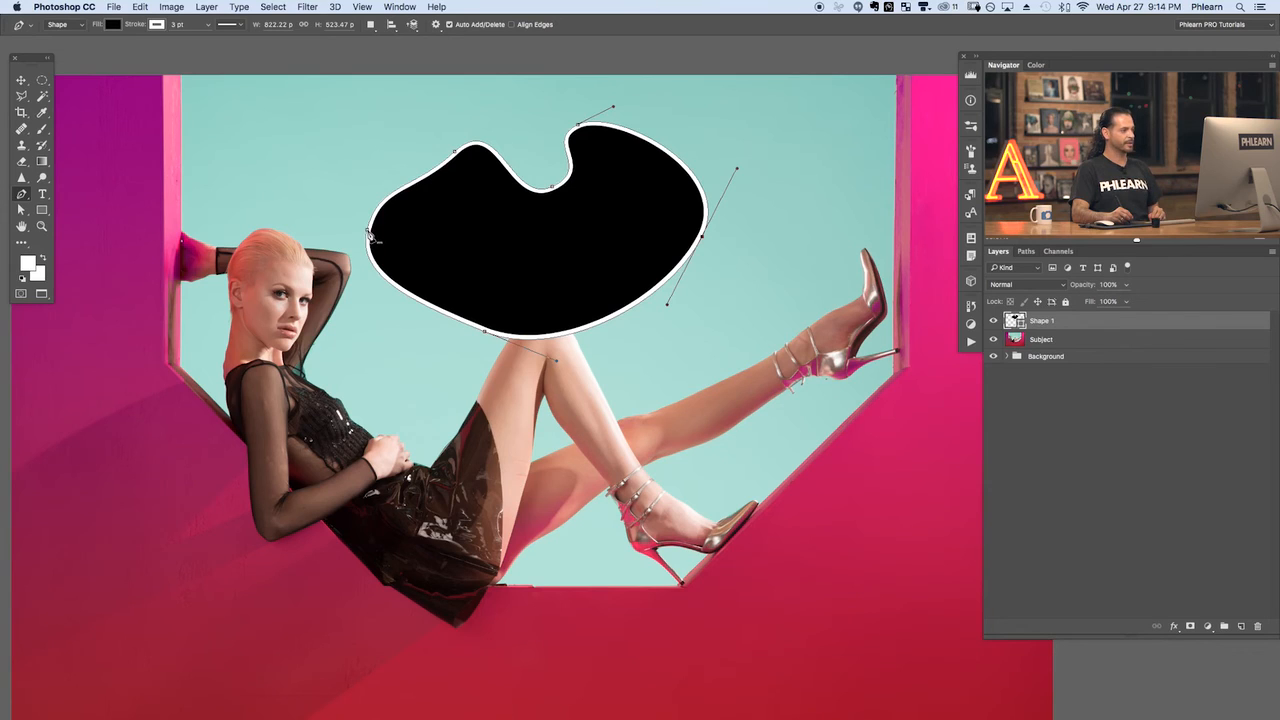
Delete the shape's far-left and lower-left anchors with the Pen tool
{"action": "left_click", "coordinate": [370, 235]}
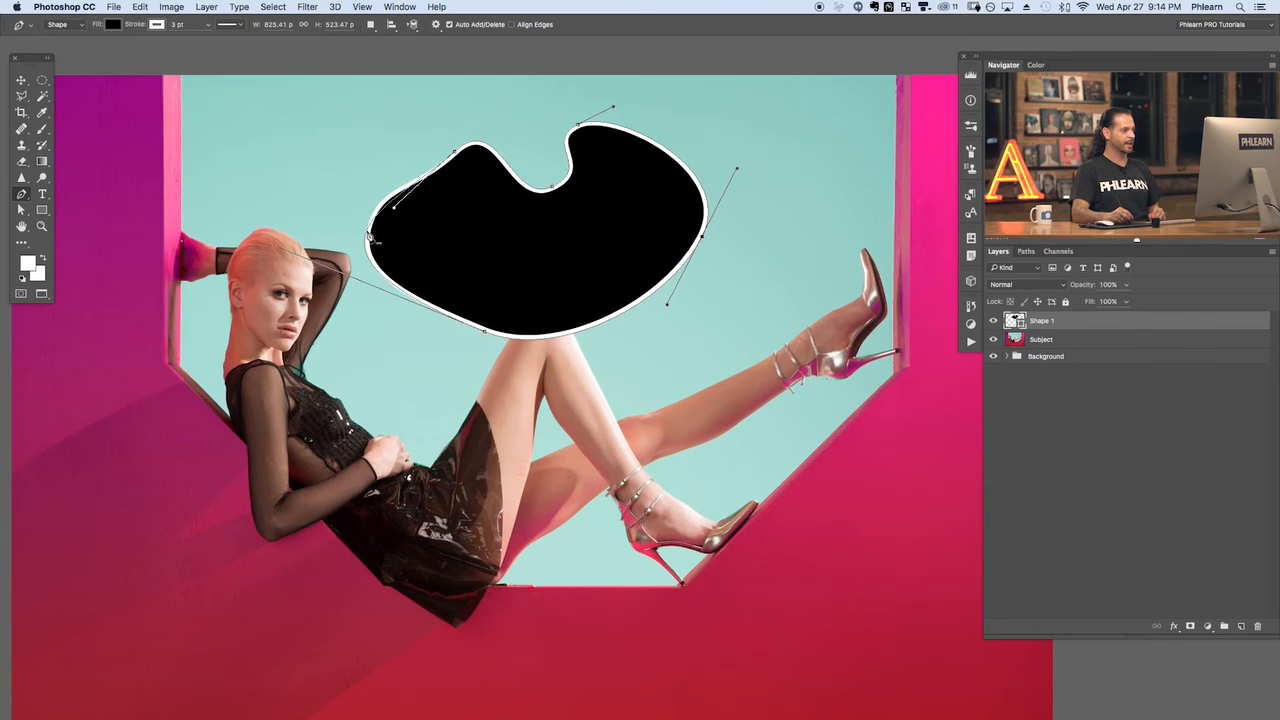
{"action": "left_click", "coordinate": [486, 335]}
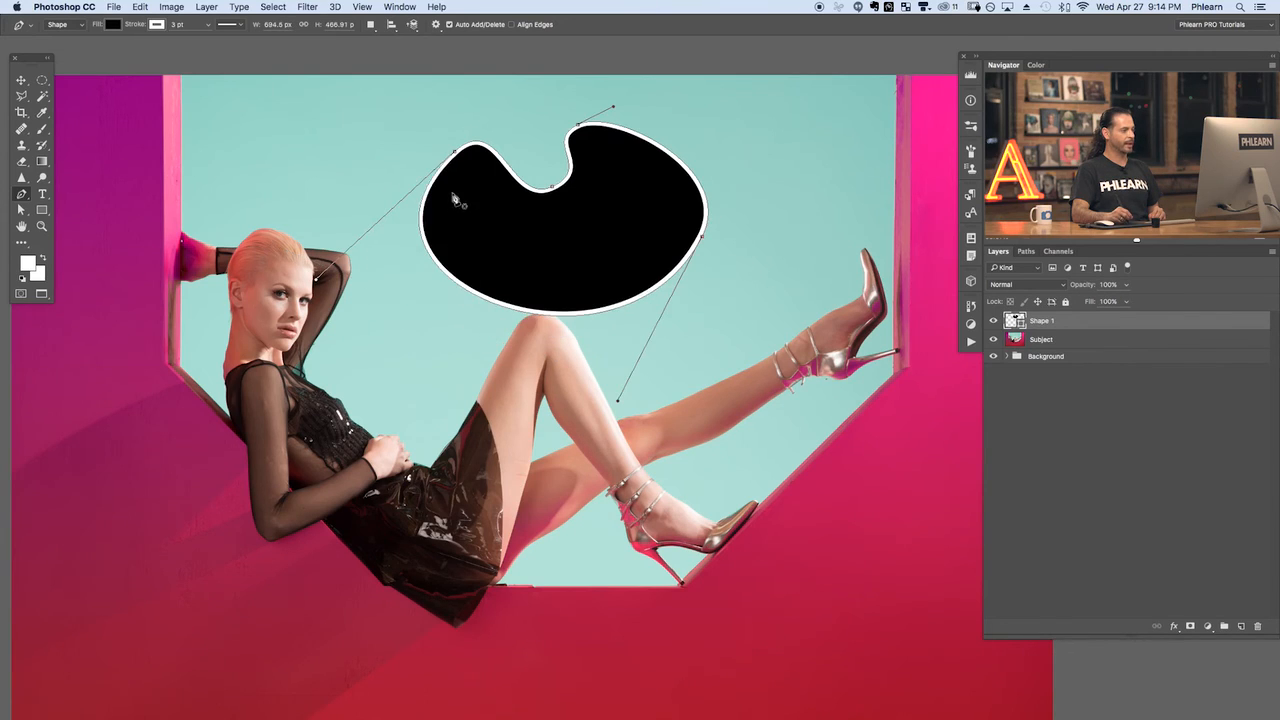
{"action": "left_click", "coordinate": [456, 157]}
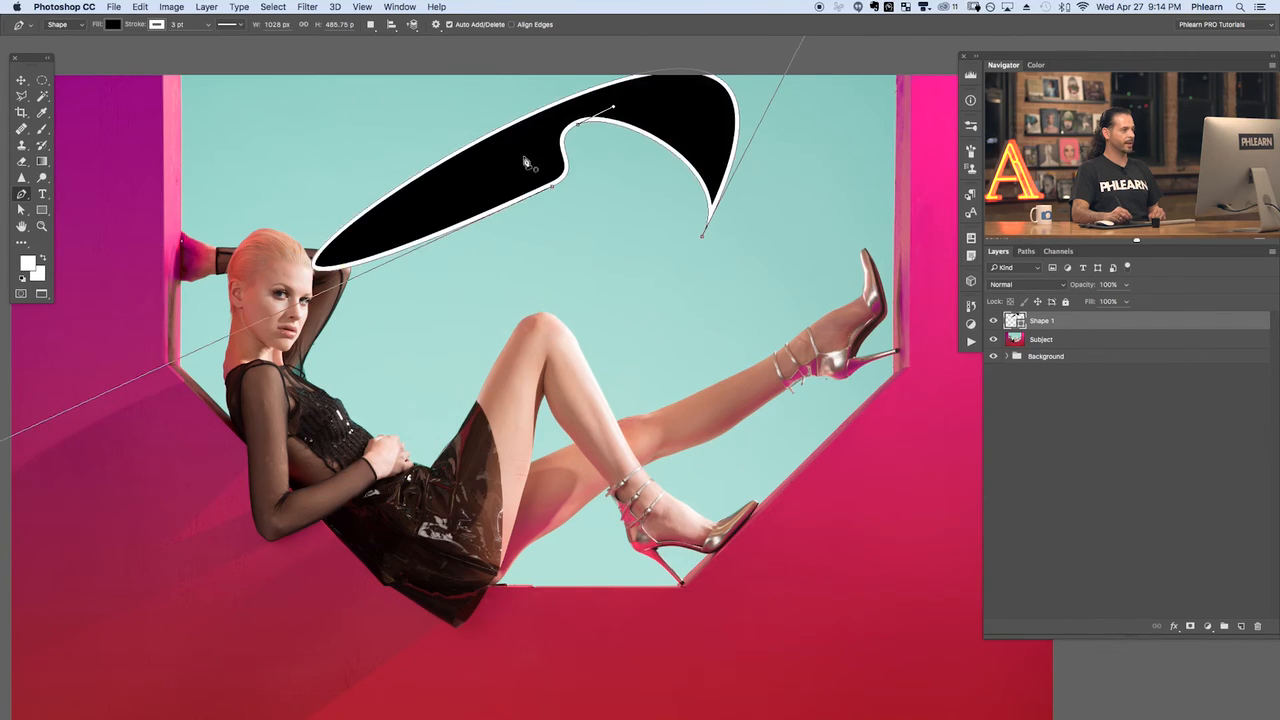
{"action": "left_click", "coordinate": [555, 188]}
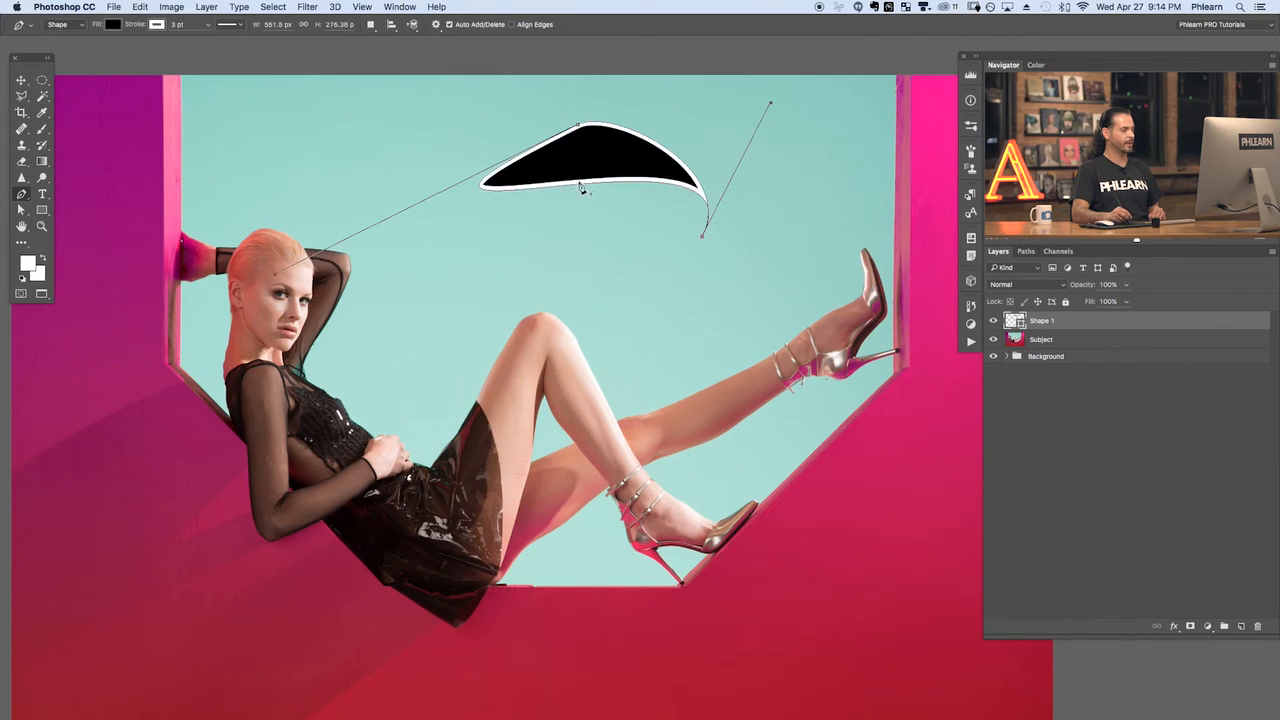
{"action": "left_click", "coordinate": [705, 240]}
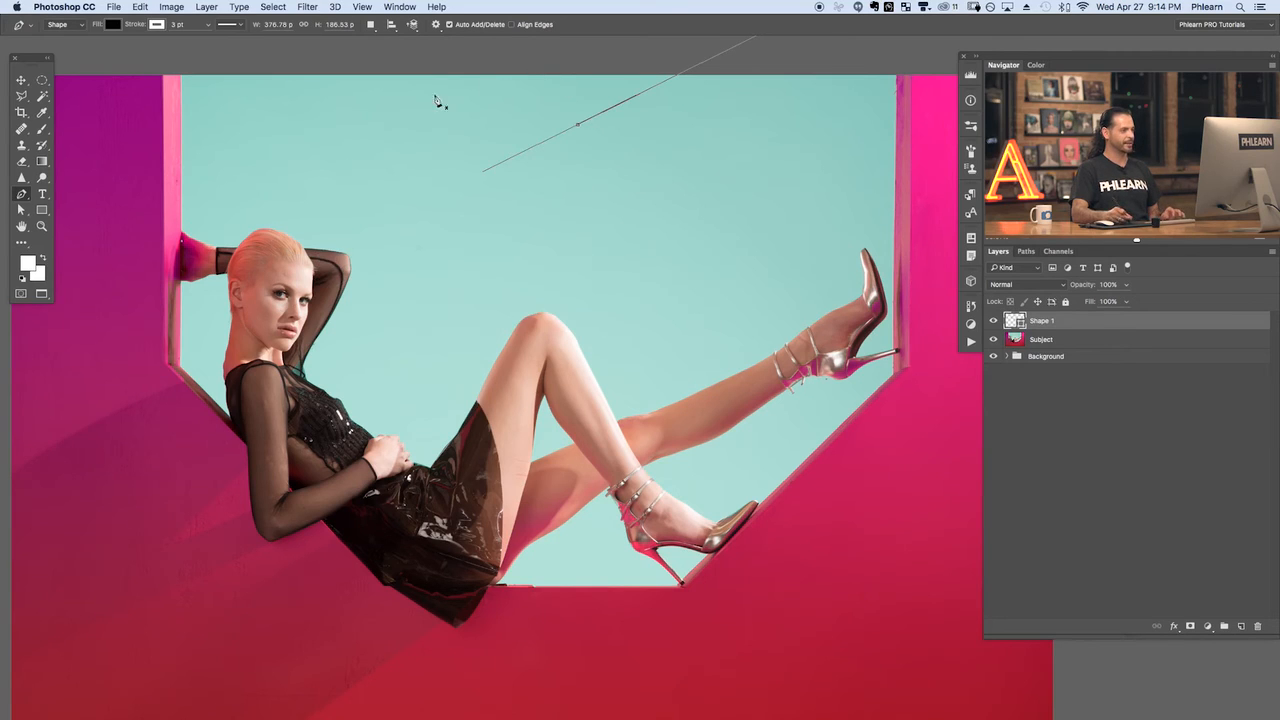
{"action": "key", "text": "ctrl+z"}
{"action": "key", "text": "ctrl+alt+z"}
{"action": "key", "text": "ctrl+alt+z"}
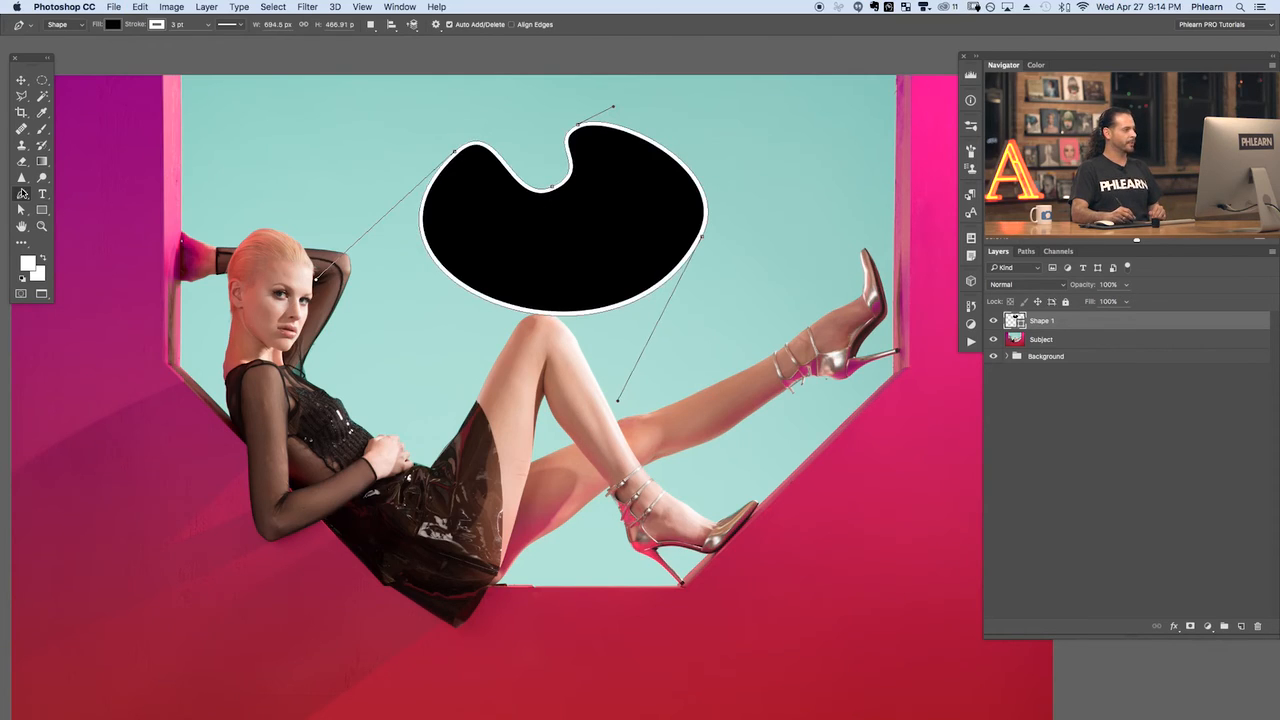
Add an anchor on the shape's lower-left edge with the Pen tool and move it outward, down and to the left
{"action": "left_click", "coordinate": [21, 193]}
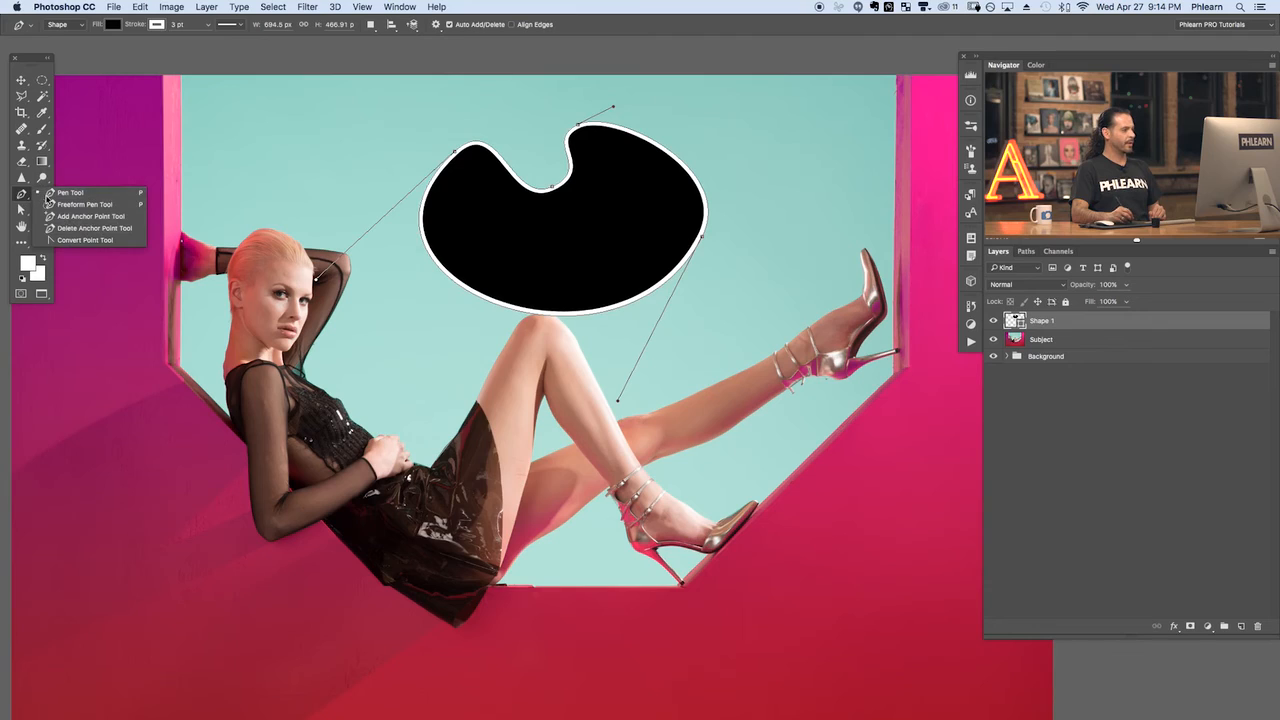
{"action": "left_click", "coordinate": [446, 291]}
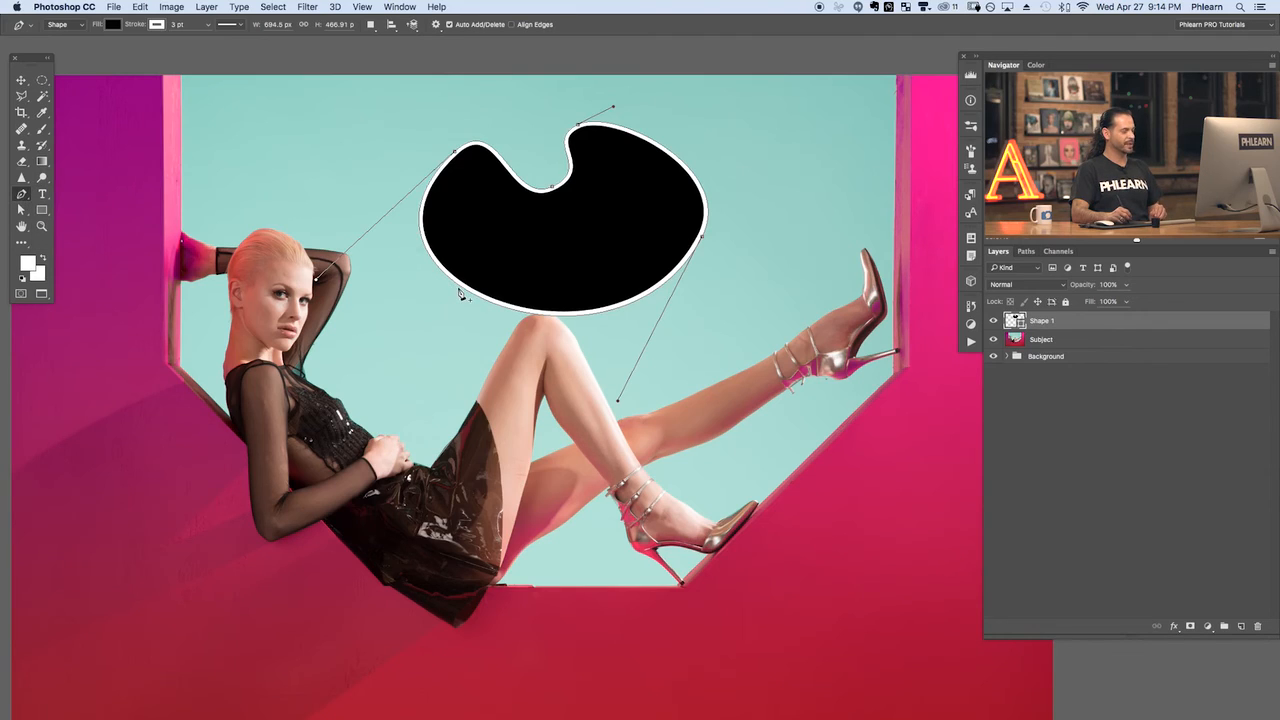
{"action": "left_click", "coordinate": [460, 292]}
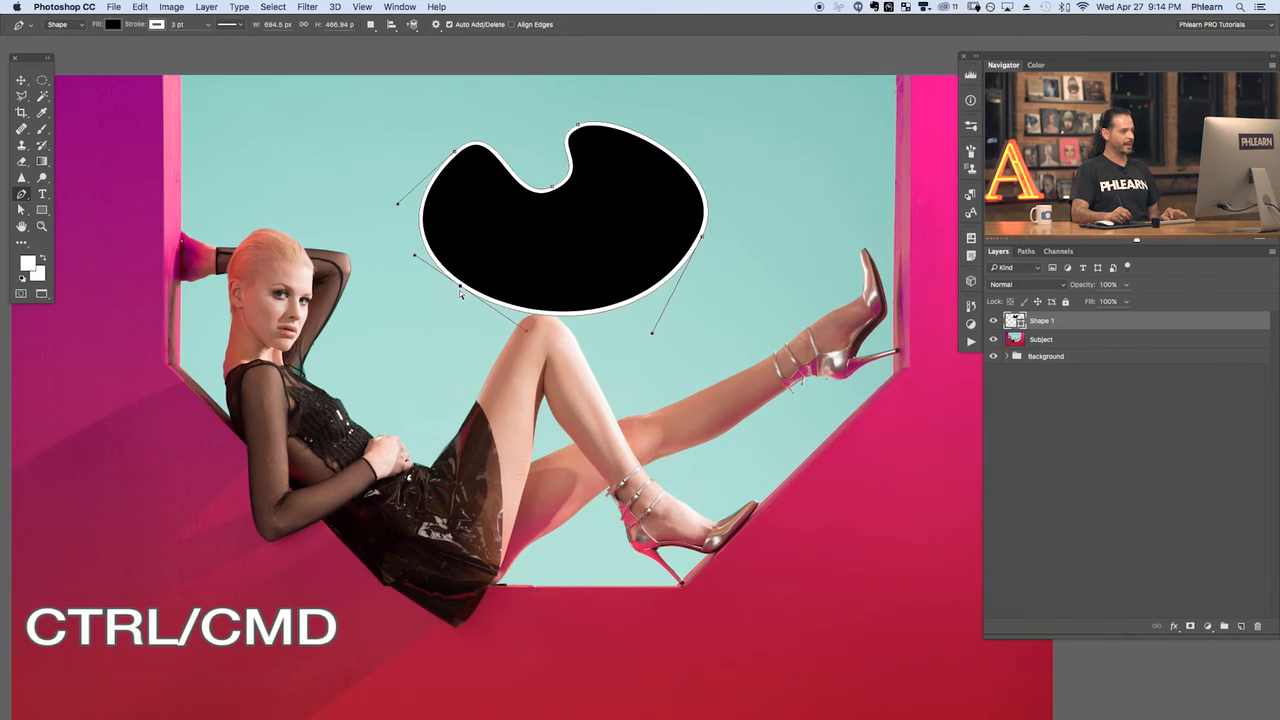
{"action": "left_click_drag", "start_coordinate": [459, 288], "coordinate": [400, 347]}
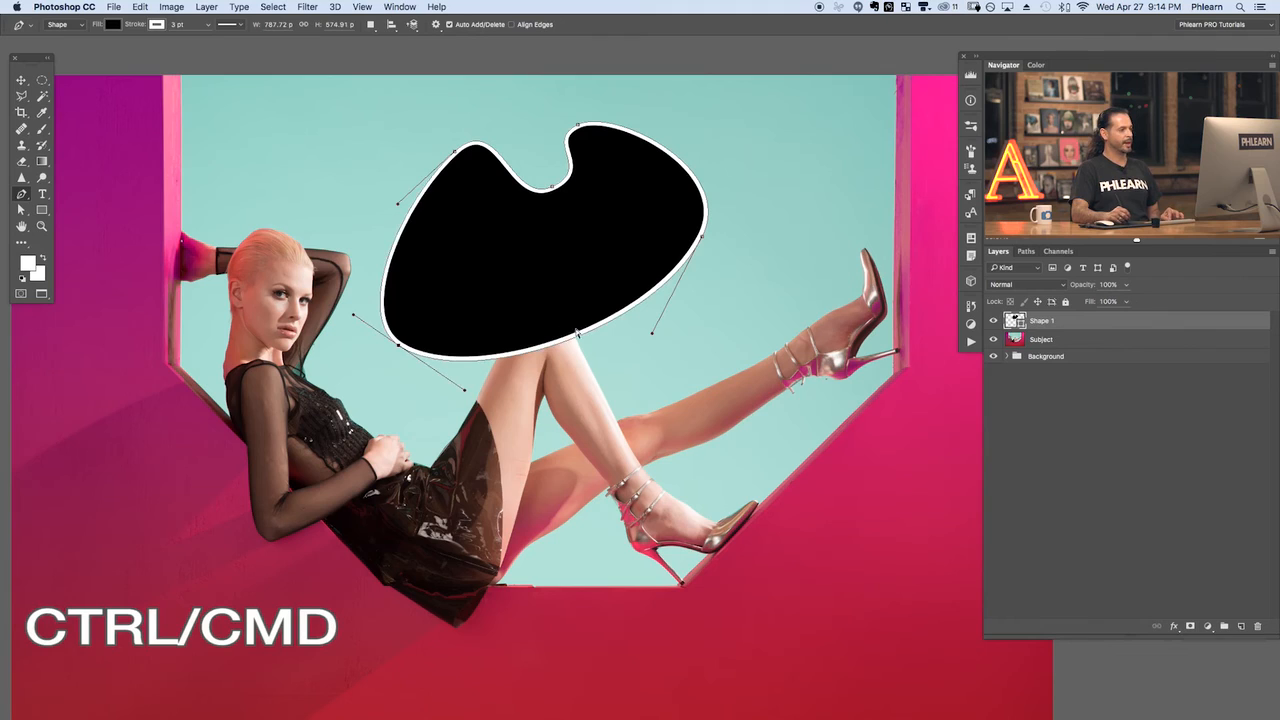
Reposition the right, left-lobe, notch and peak anchors to widen the shape, deepen the notch and raise the peak slightly
{"action": "left_click_drag", "start_coordinate": [704, 240], "coordinate": [740, 250]}
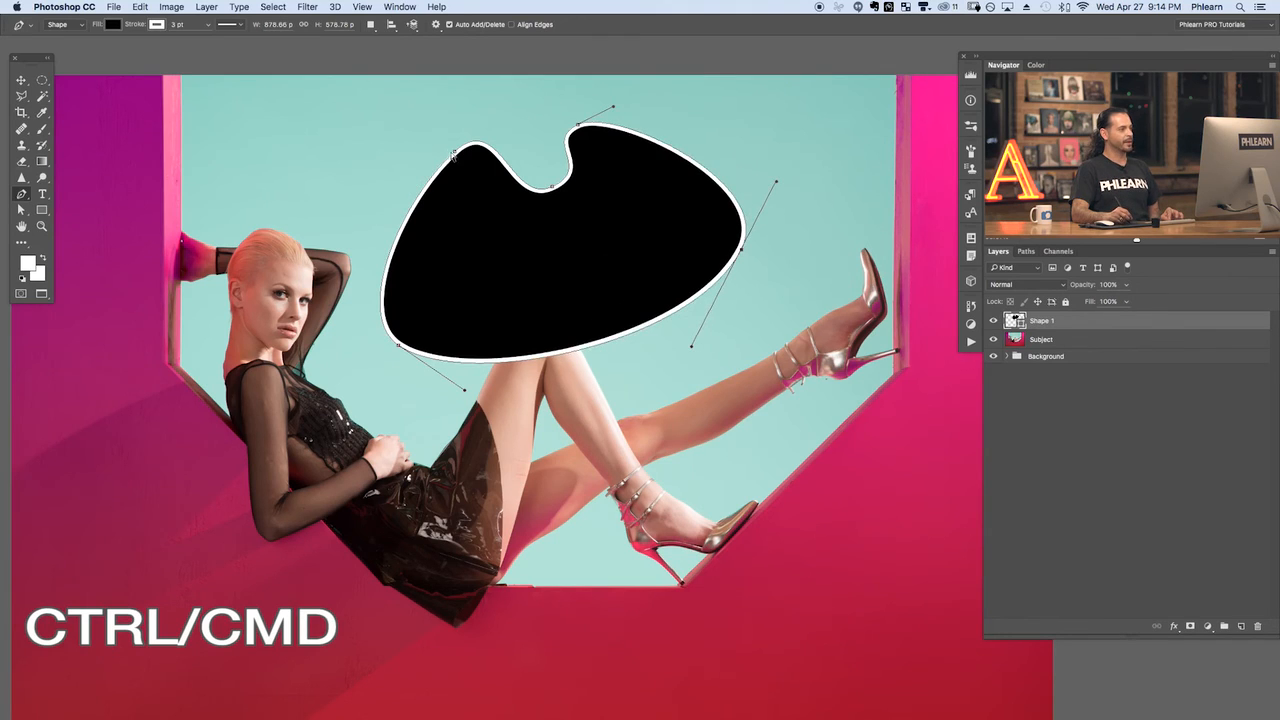
{"action": "left_click_drag", "start_coordinate": [453, 152], "coordinate": [425, 175]}
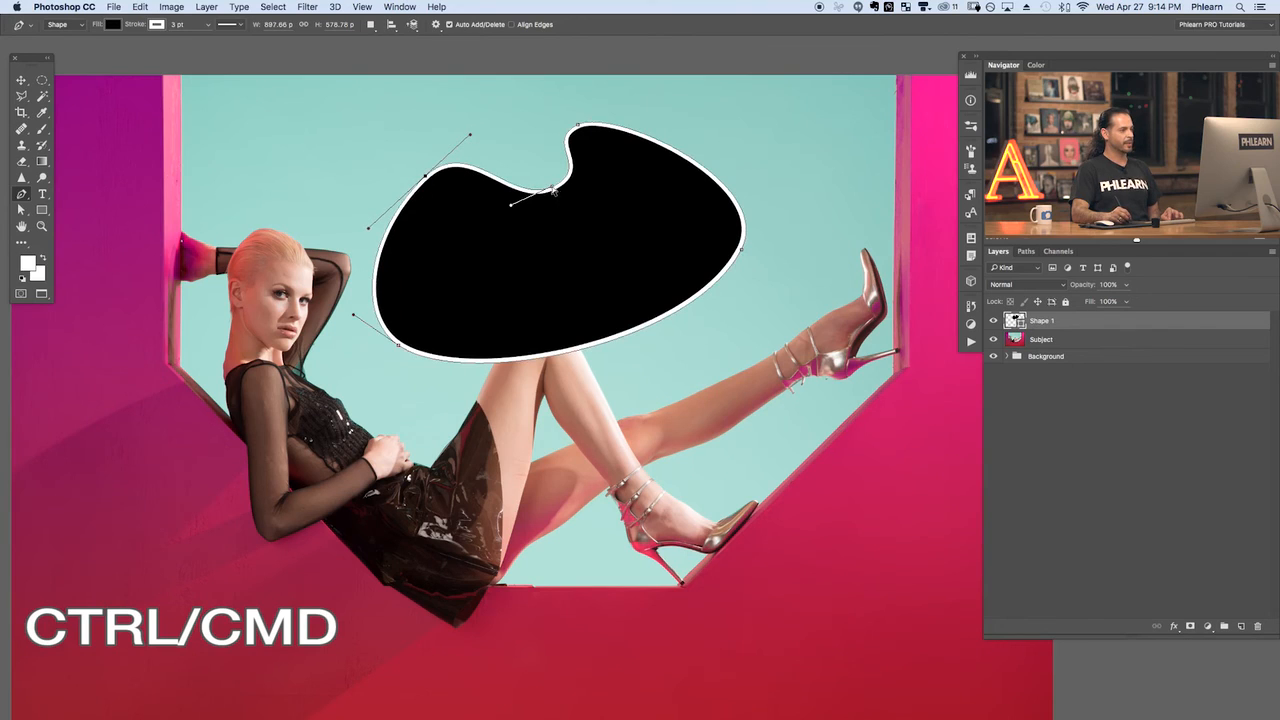
{"action": "left_click_drag", "start_coordinate": [553, 190], "coordinate": [553, 235]}
{"action": "left_click_drag", "start_coordinate": [578, 126], "coordinate": [585, 115]}
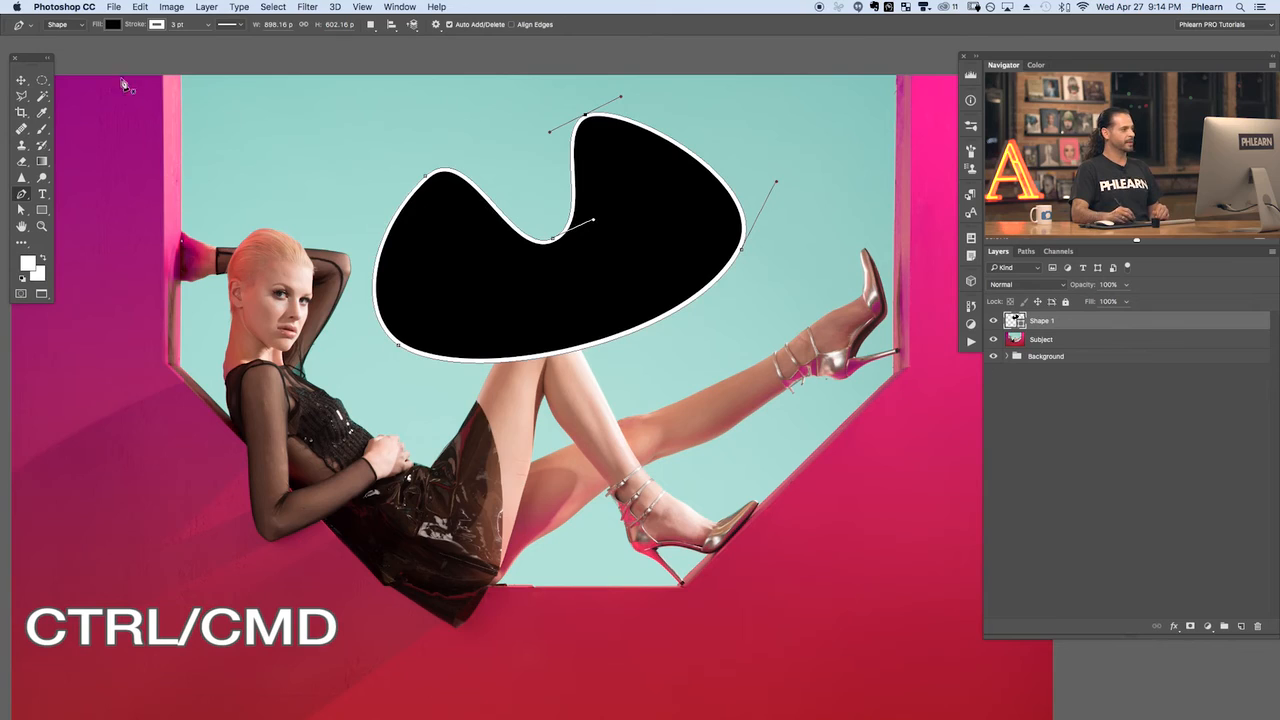
{"action": "left_click", "coordinate": [58, 24]}
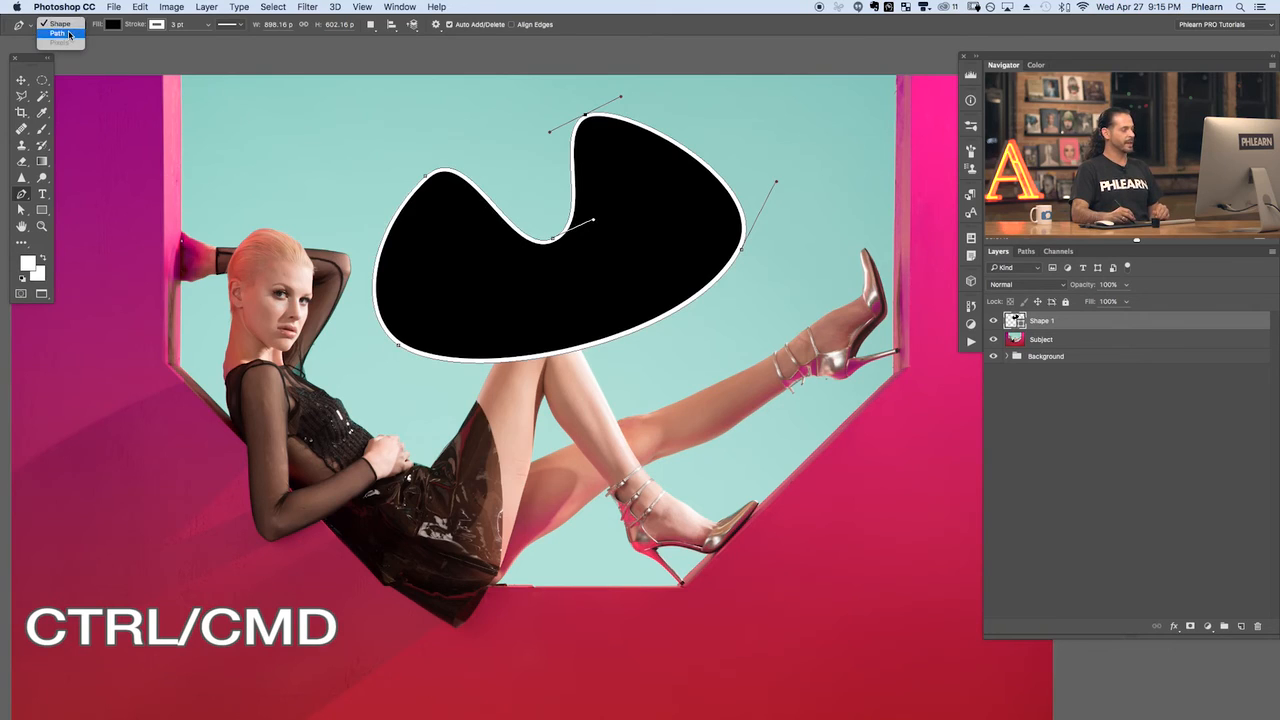
{"action": "left_click", "coordinate": [60, 23]}
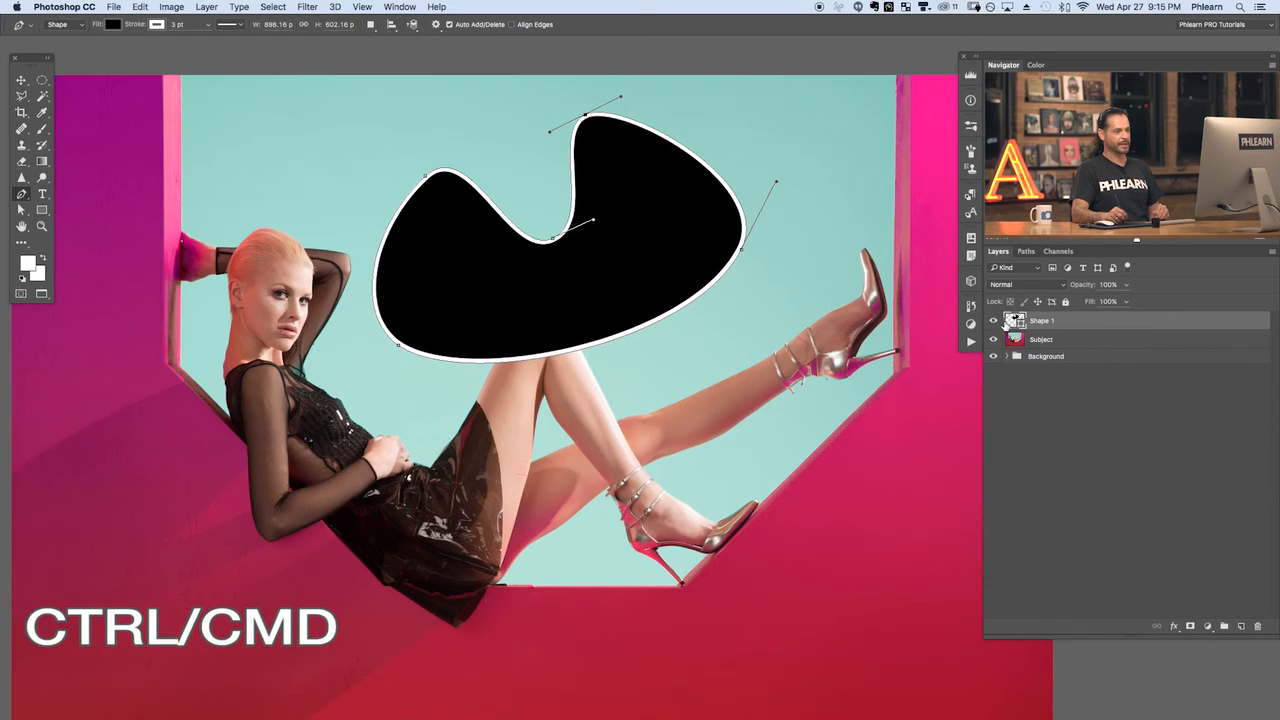
Make a new anti-aliased selection from Shape 1's shape path with a feather radius of 0 pixels
{"action": "left_click", "coordinate": [1026, 253]}
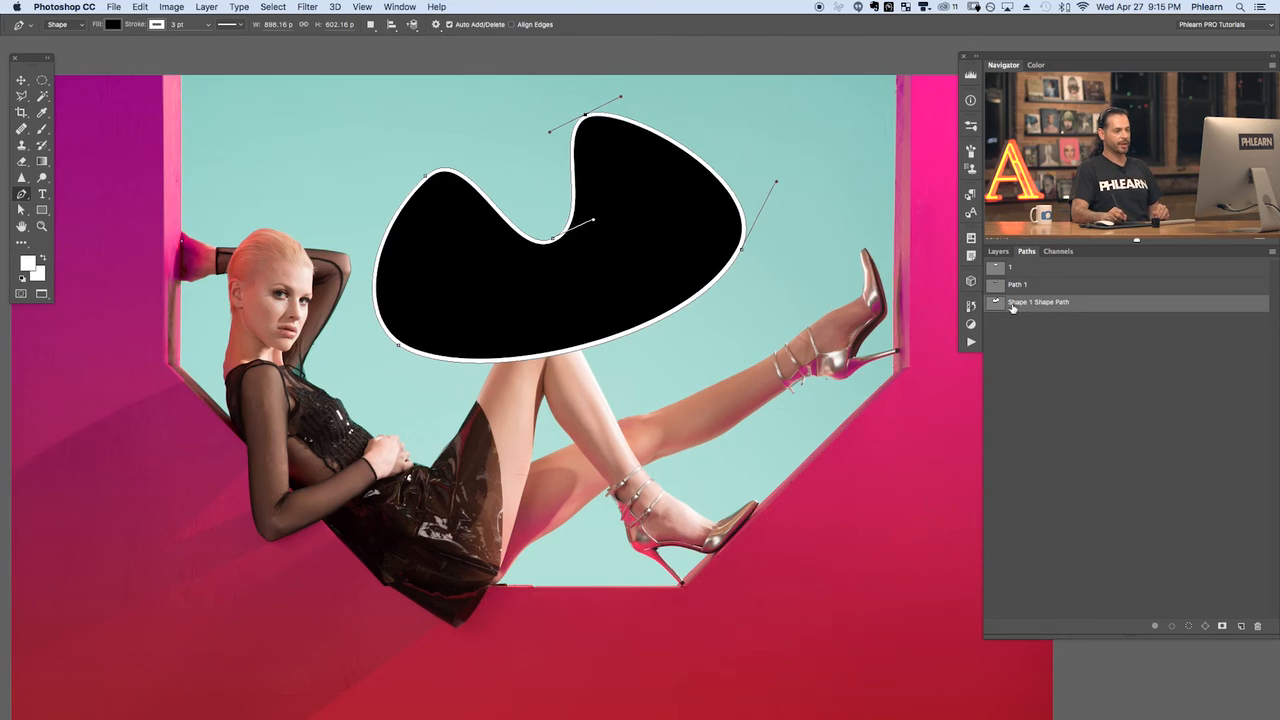
{"action": "right_click", "coordinate": [1050, 308]}
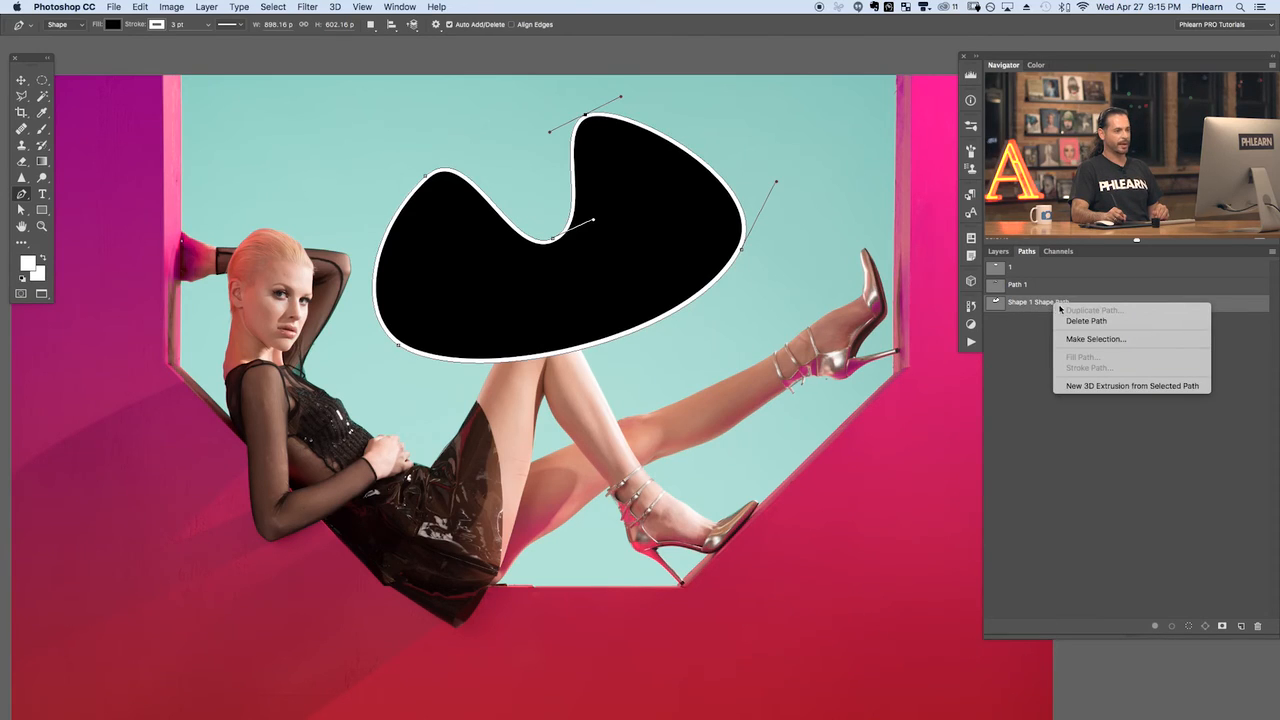
{"action": "left_click", "coordinate": [1074, 341]}
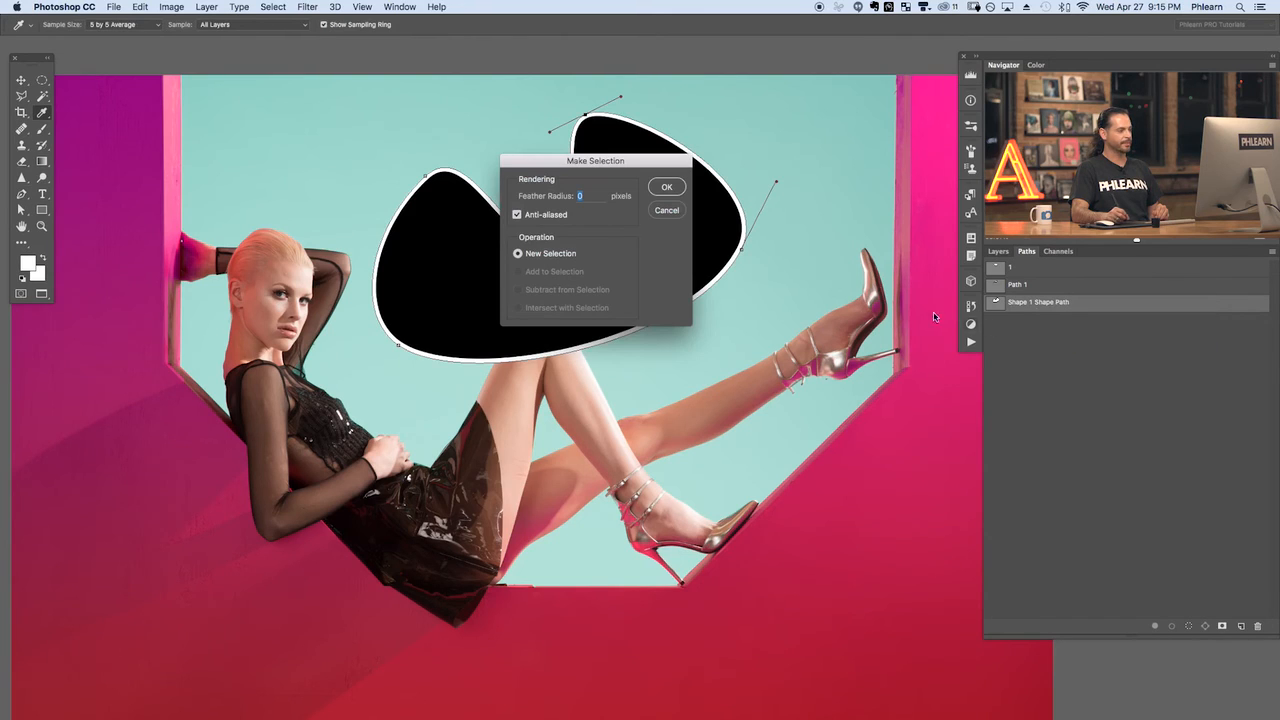
{"action": "left_click", "coordinate": [669, 189]}
{"action": "key", "text": "p"}
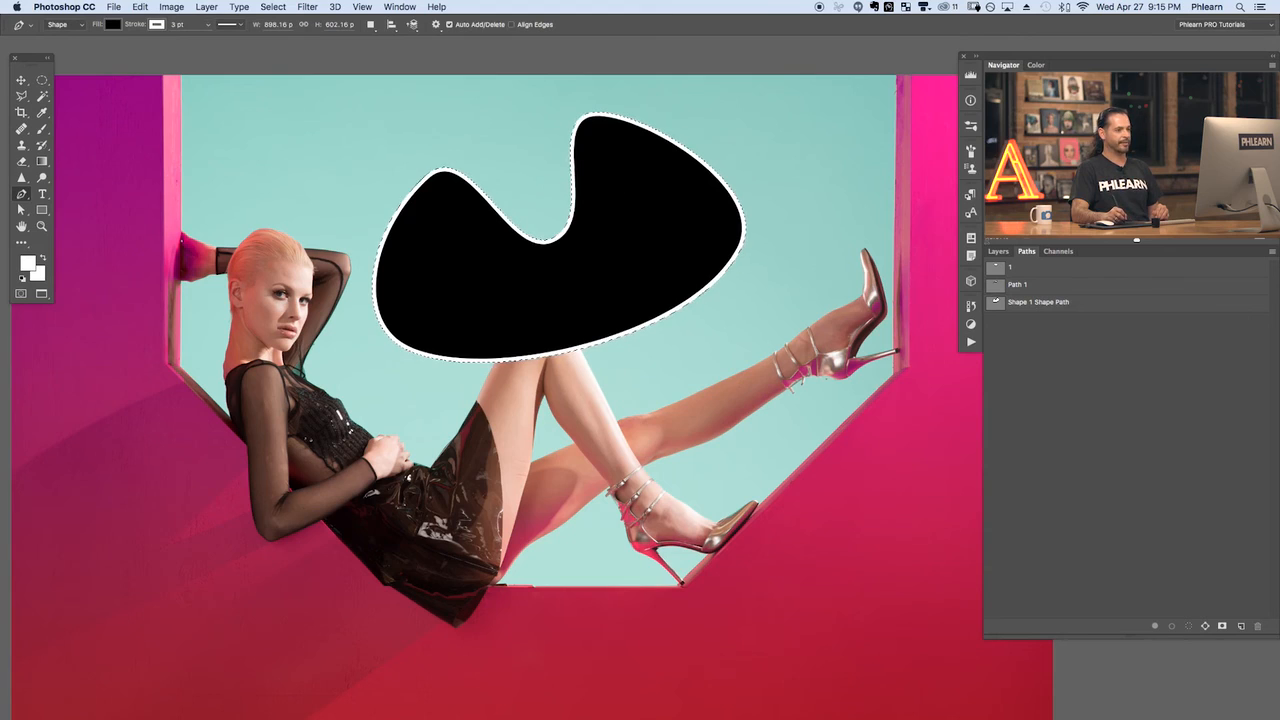
On a new layer, paint the selection with purple sampled from the wall, fading into teal sampled from the backdrop on its right side
{"action": "left_click", "coordinate": [998, 251]}
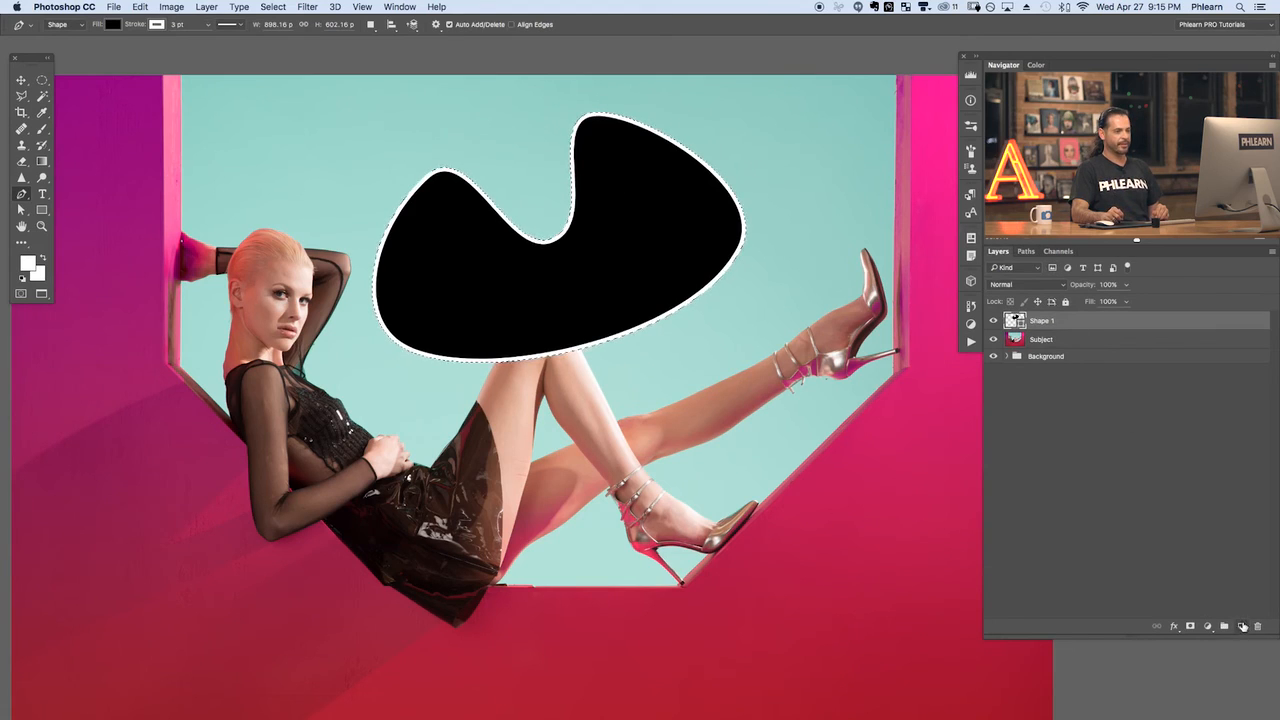
{"action": "left_click", "coordinate": [1242, 626]}
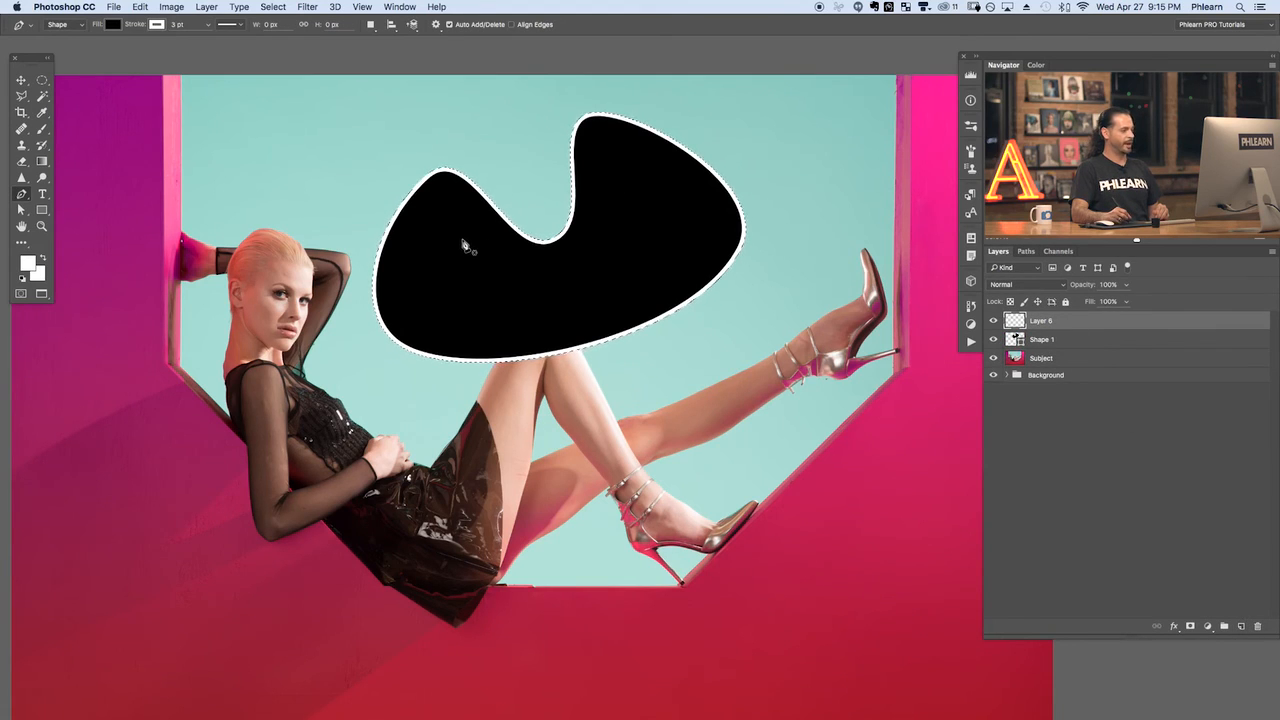
{"action": "key", "text": "b"}
{"action": "left_click", "coordinate": [123, 207], "text": "alt"}
{"action": "left_click_drag", "start_coordinate": [103, 275], "coordinate": [250, 262]}
{"action": "mouse_move", "coordinate": [190, 277]}
{"action": "left_mouse_down"}
{"action": "mouse_move", "coordinate": [470, 344]}
{"action": "mouse_move", "coordinate": [645, 345]}
{"action": "mouse_move", "coordinate": [715, 240]}
{"action": "mouse_move", "coordinate": [647, 110]}
{"action": "mouse_move", "coordinate": [515, 82]}
{"action": "mouse_move", "coordinate": [320, 165]}
{"action": "mouse_move", "coordinate": [347, 241]}
{"action": "mouse_move", "coordinate": [580, 130]}
{"action": "mouse_move", "coordinate": [508, 252]}
{"action": "mouse_move", "coordinate": [622, 265]}
{"action": "mouse_move", "coordinate": [730, 208]}
{"action": "mouse_move", "coordinate": [596, 257]}
{"action": "mouse_move", "coordinate": [382, 232]}
{"action": "mouse_move", "coordinate": [488, 177]}
{"action": "mouse_move", "coordinate": [495, 317]}
{"action": "mouse_move", "coordinate": [514, 246]}
{"action": "mouse_move", "coordinate": [765, 350]}
{"action": "left_mouse_up"}
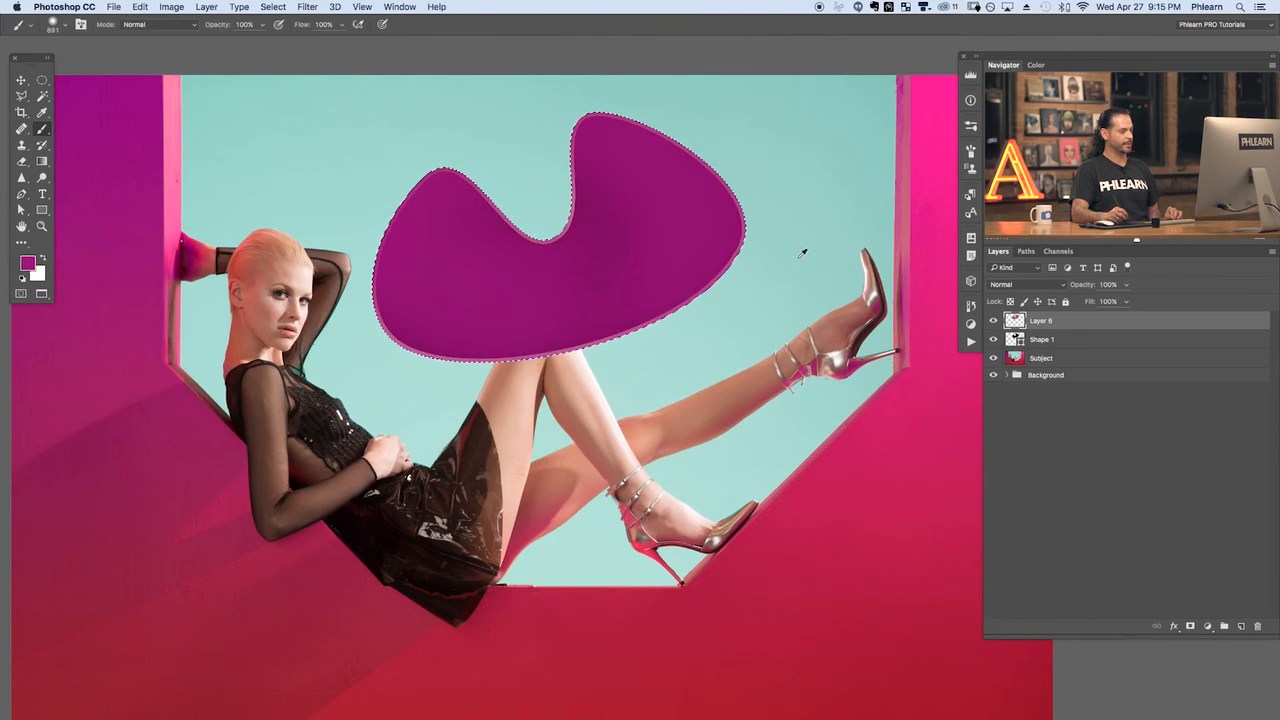
{"action": "left_click", "coordinate": [802, 253], "text": "alt"}
{"action": "mouse_move", "coordinate": [760, 250]}
{"action": "left_mouse_down"}
{"action": "mouse_move", "coordinate": [736, 176]}
{"action": "mouse_move", "coordinate": [692, 432]}
{"action": "mouse_move", "coordinate": [611, 160]}
{"action": "mouse_move", "coordinate": [436, 145]}
{"action": "mouse_move", "coordinate": [558, 325]}
{"action": "mouse_move", "coordinate": [578, 395]}
{"action": "mouse_move", "coordinate": [468, 225]}
{"action": "mouse_move", "coordinate": [591, 283]}
{"action": "mouse_move", "coordinate": [657, 272]}
{"action": "mouse_move", "coordinate": [610, 397]}
{"action": "mouse_move", "coordinate": [514, 483]}
{"action": "mouse_move", "coordinate": [449, 511]}
{"action": "mouse_move", "coordinate": [428, 567]}
{"action": "mouse_move", "coordinate": [519, 574]}
{"action": "mouse_move", "coordinate": [703, 488]}
{"action": "mouse_move", "coordinate": [792, 368]}
{"action": "mouse_move", "coordinate": [800, 301]}
{"action": "mouse_move", "coordinate": [762, 293]}
{"action": "mouse_move", "coordinate": [776, 270]}
{"action": "mouse_move", "coordinate": [675, 261]}
{"action": "left_mouse_up"}
Deselect and move the painted gradient shape down and to the right of the black shape
{"action": "key", "text": "super+d"}
{"action": "key", "text": "v"}
{"action": "left_click_drag", "start_coordinate": [675, 261], "coordinate": [649, 271]}
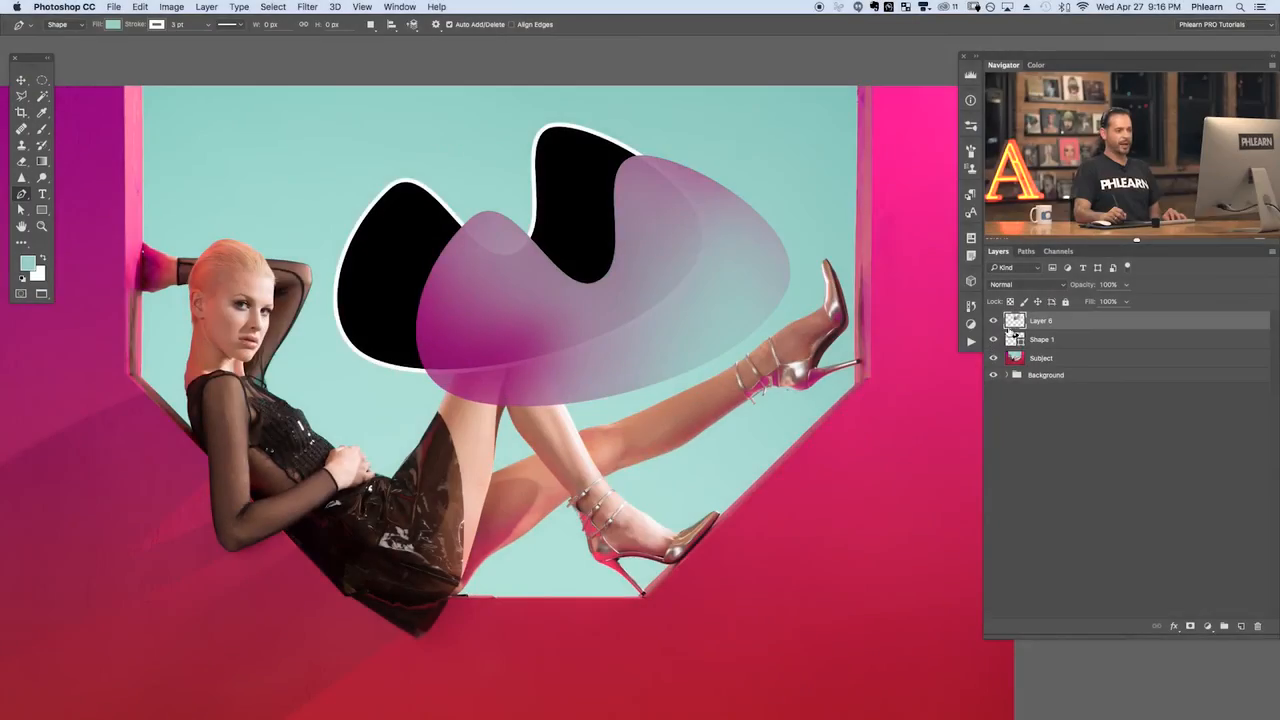
Hide Layer 6 and Shape 1, and switch the Pen tool from Shape to Path mode
{"action": "left_click", "coordinate": [997, 340]}
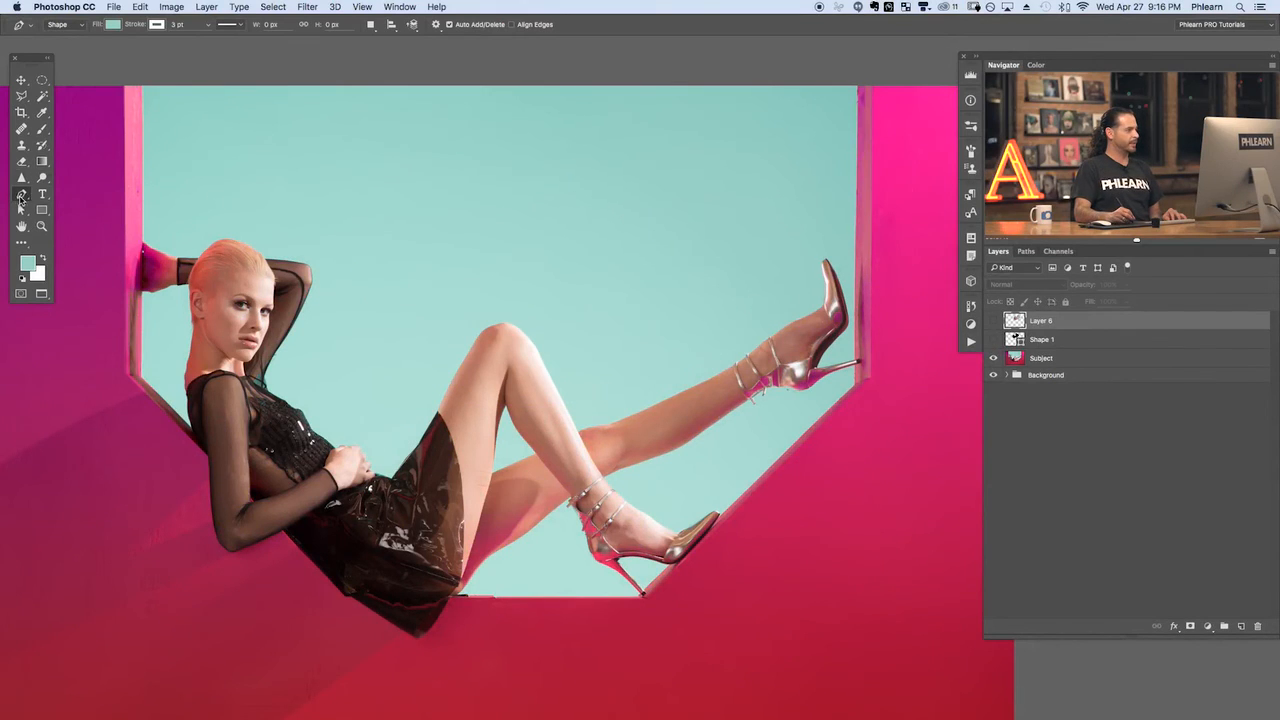
{"action": "left_click", "coordinate": [70, 24]}
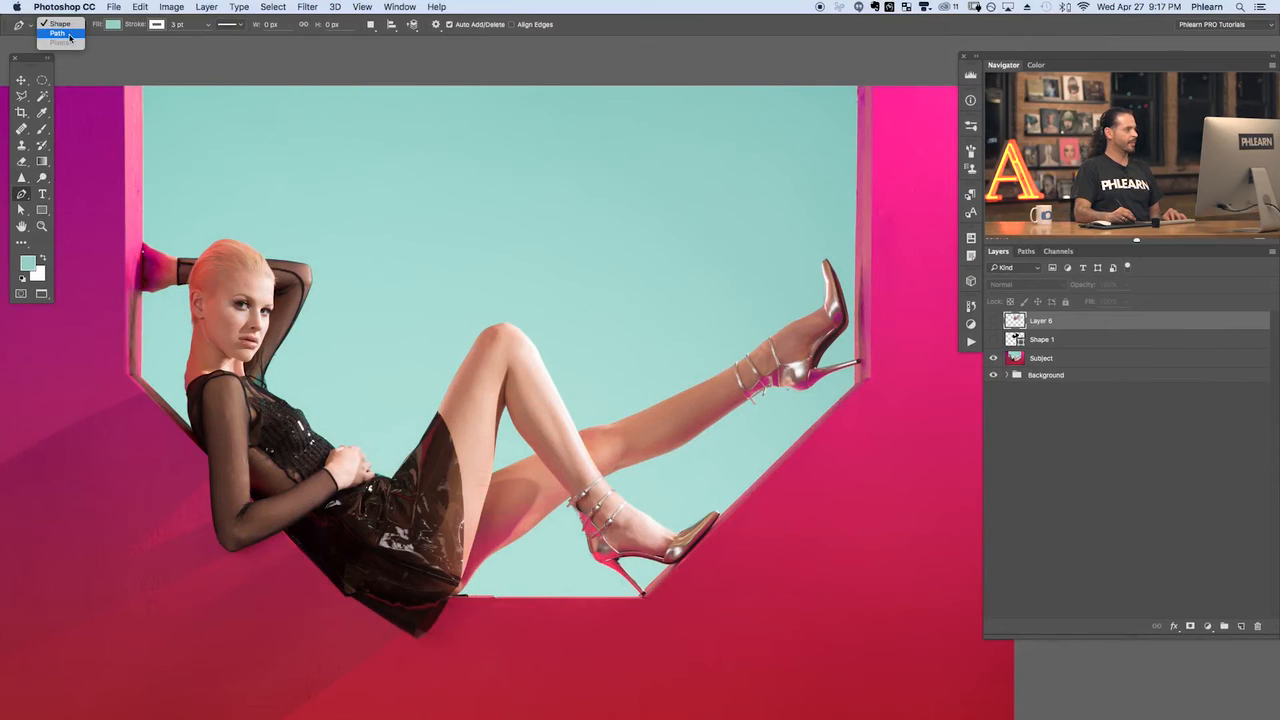
{"action": "left_click", "coordinate": [62, 33]}
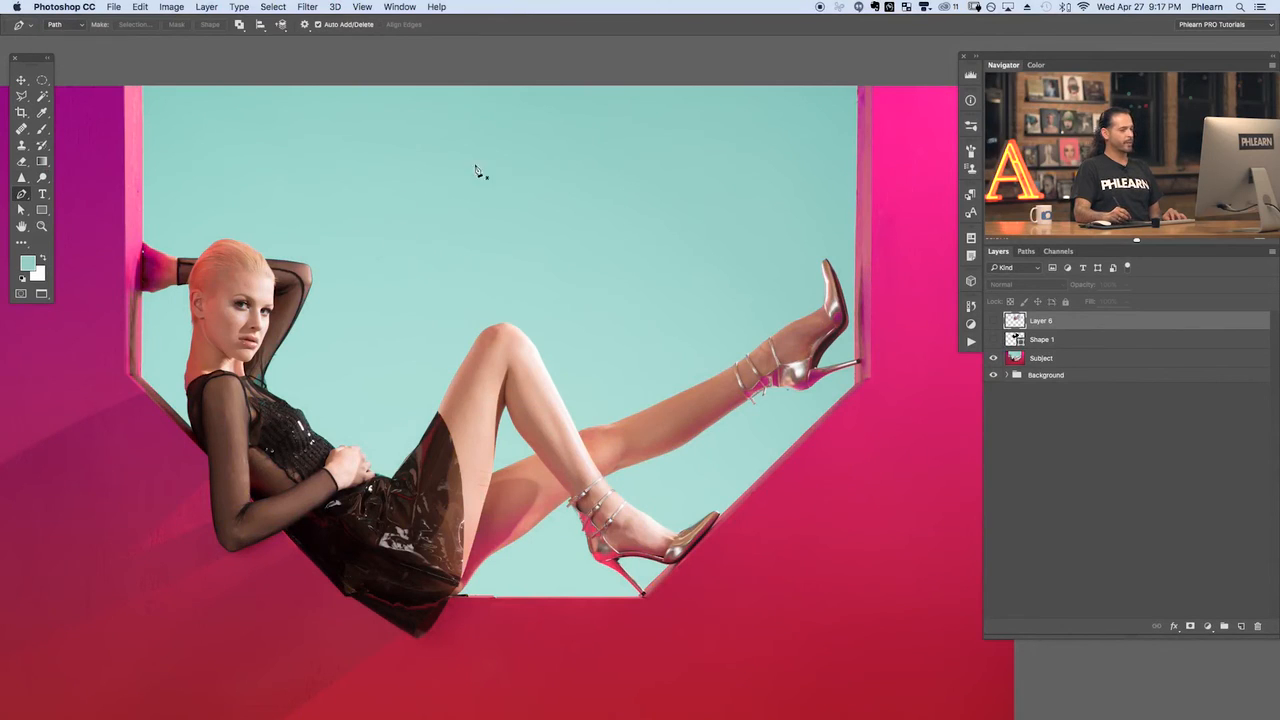
Draw a curved open path with five smooth anchors on the teal backdrop above the model's knee
{"action": "left_click", "coordinate": [1026, 252]}
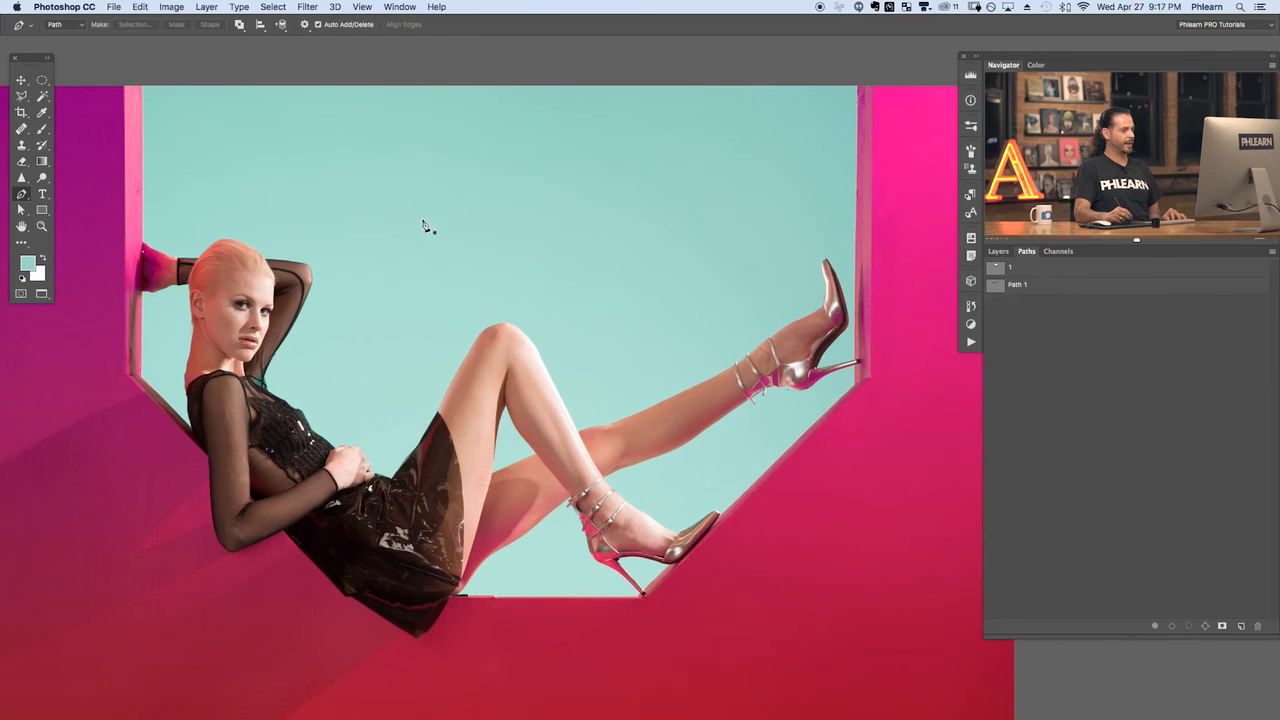
{"action": "left_click_drag", "start_coordinate": [418, 270], "coordinate": [432, 210]}
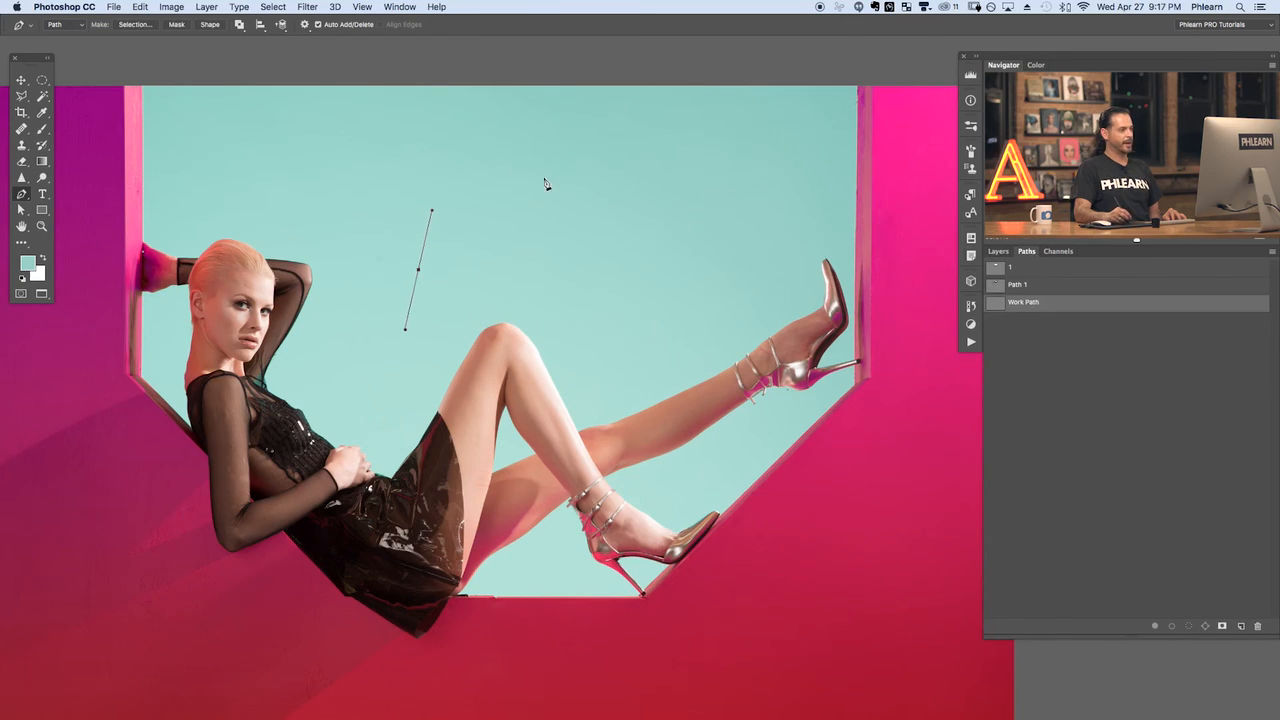
{"action": "left_click_drag", "start_coordinate": [548, 180], "coordinate": [597, 222]}
{"action": "left_click_drag", "start_coordinate": [582, 309], "coordinate": [501, 305]}
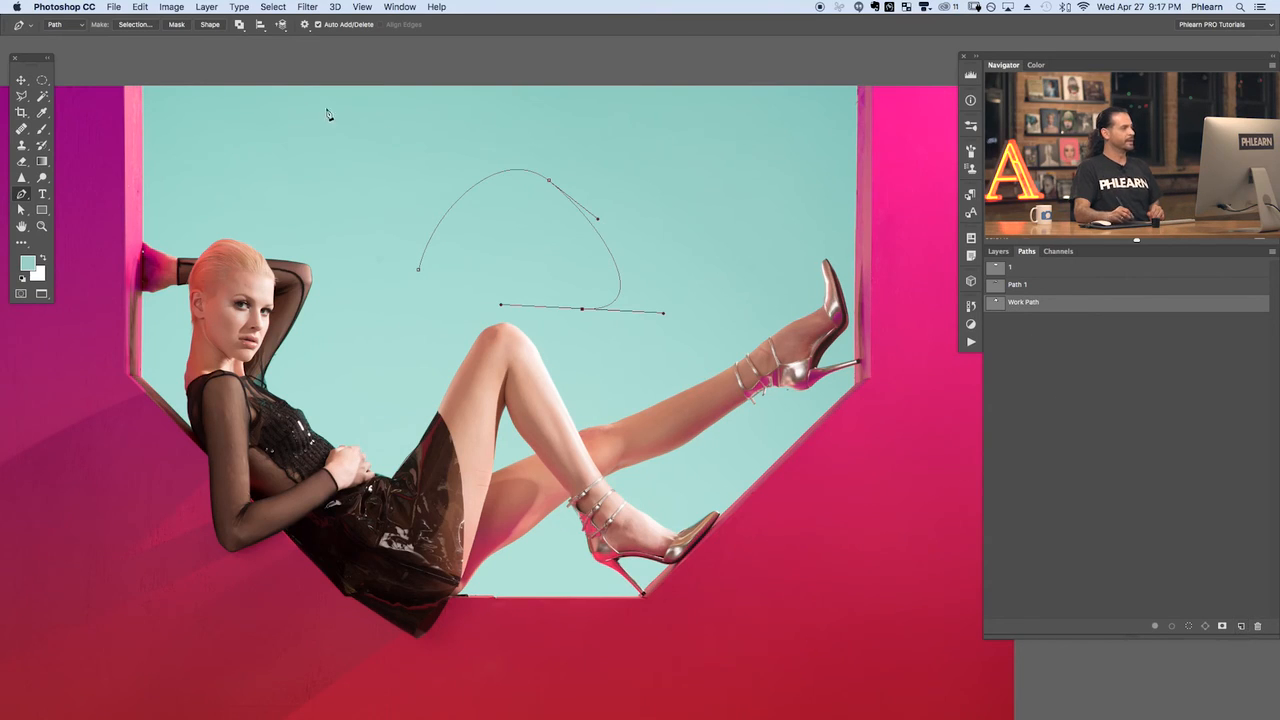
{"action": "left_click", "coordinate": [60, 24]}
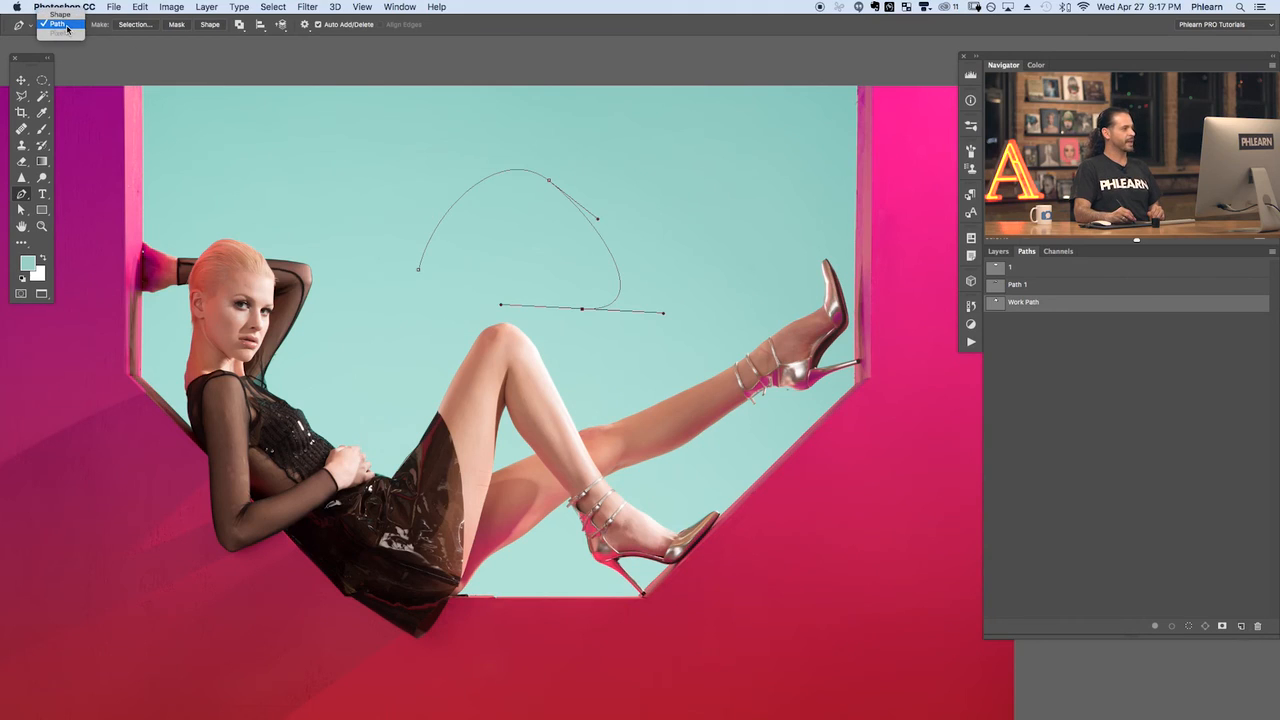
{"action": "left_click", "coordinate": [68, 26]}
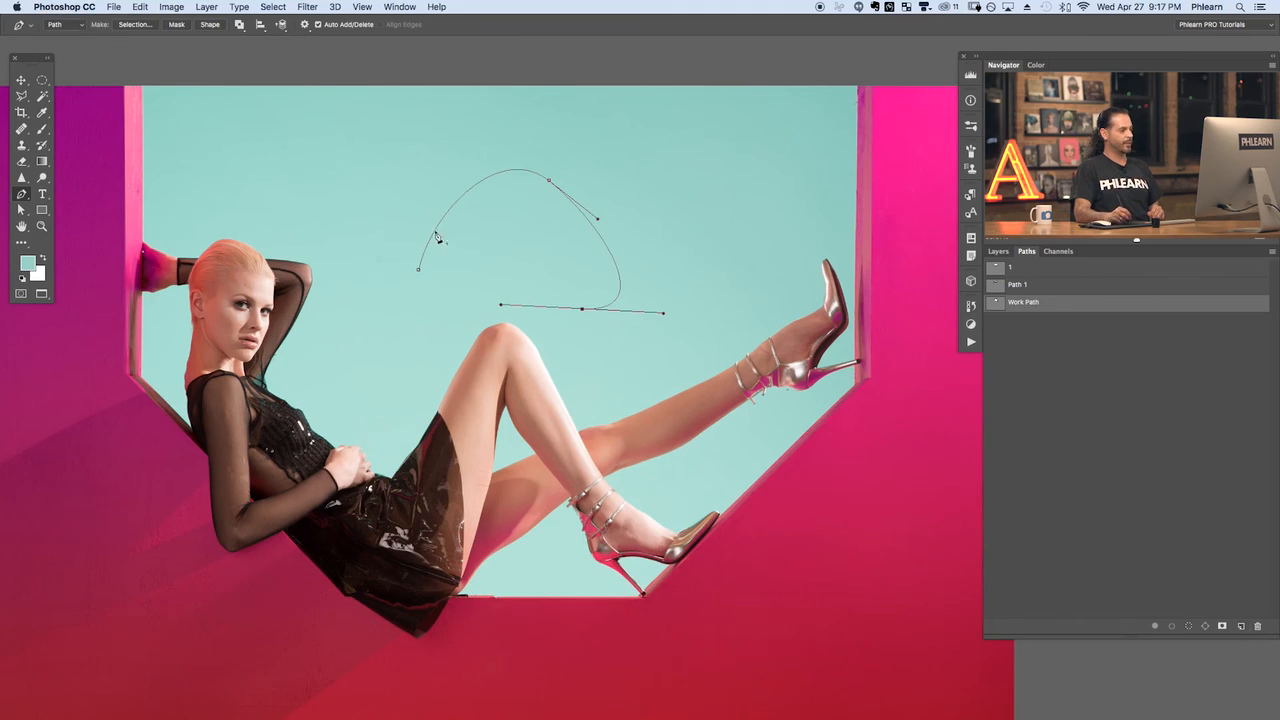
{"action": "left_click_drag", "start_coordinate": [496, 266], "coordinate": [396, 295]}
Make a selection from the work path and undo it
{"action": "left_click", "coordinate": [145, 26]}
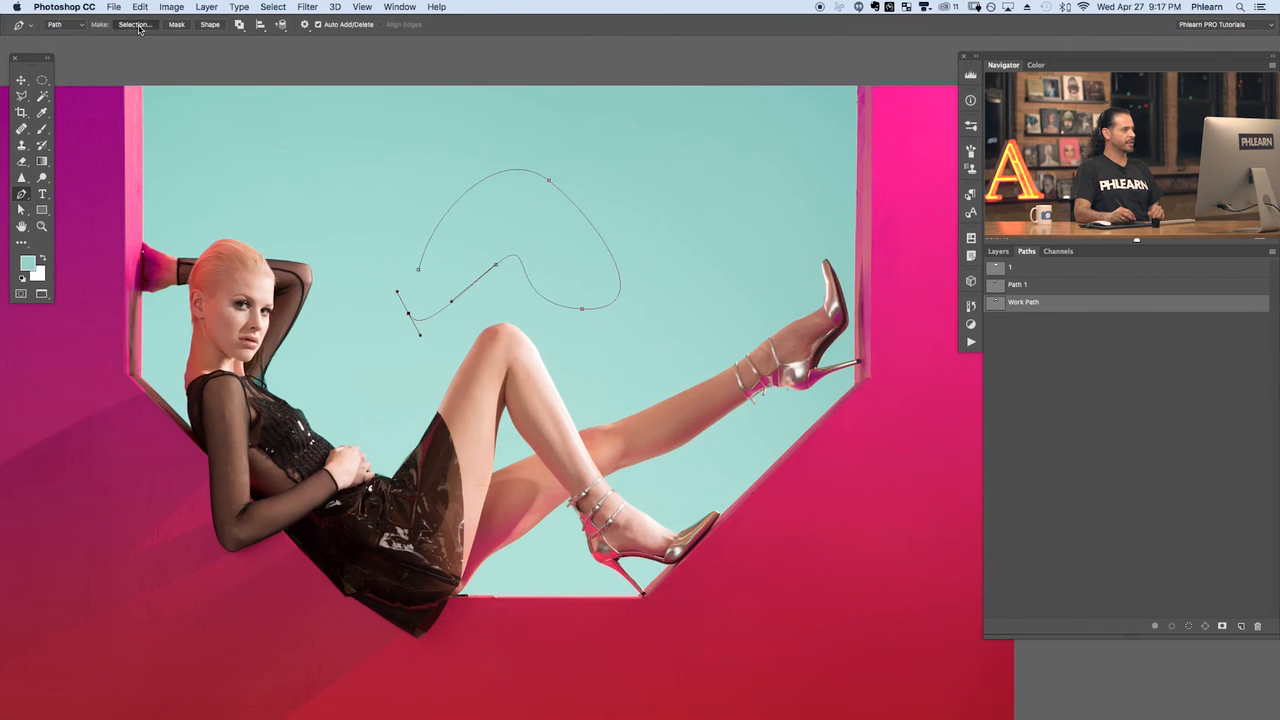
{"action": "left_click", "coordinate": [666, 187]}
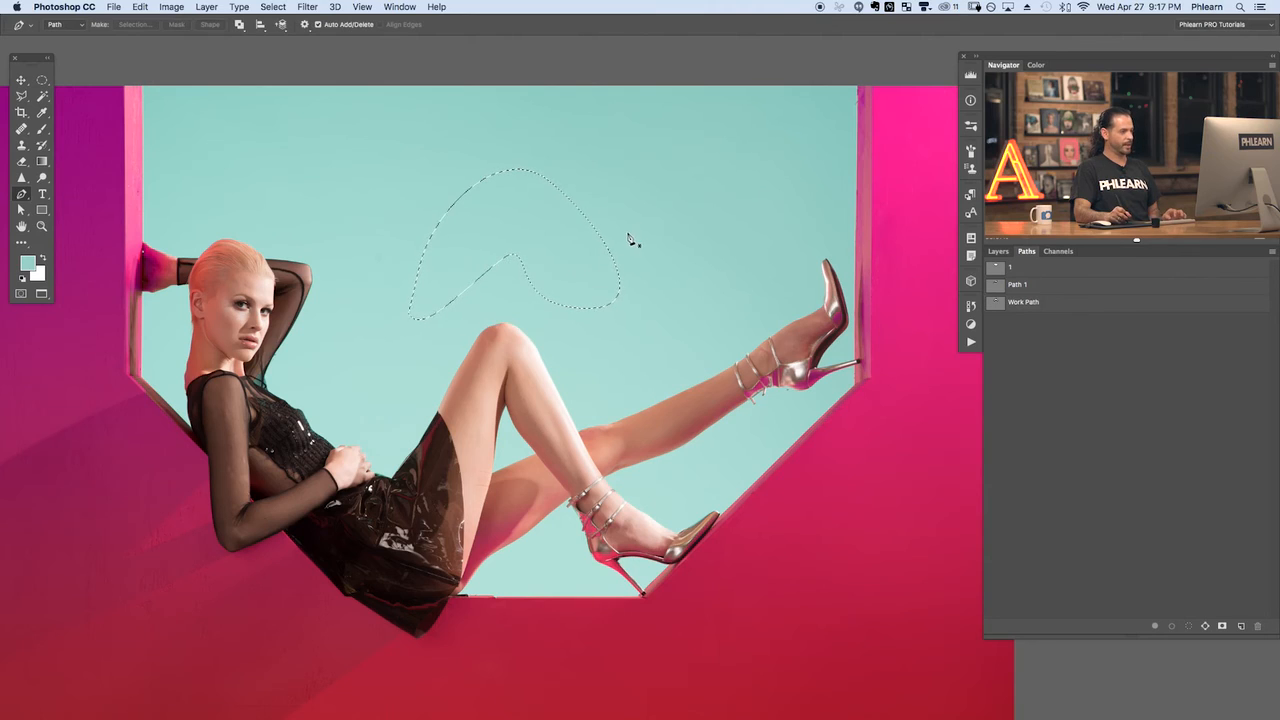
{"action": "key", "text": "super+z"}
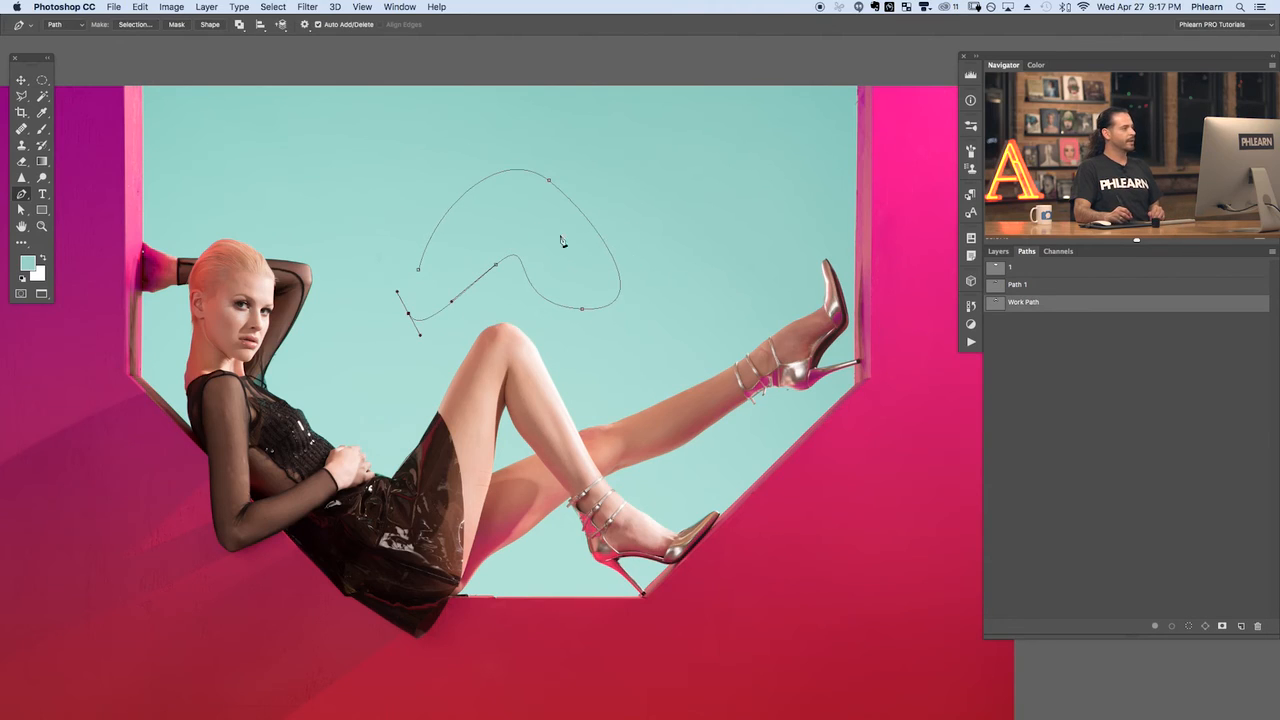
Apply the work path as a vector mask on the hidden Layer 6
{"action": "left_click", "coordinate": [176, 26]}
{"action": "left_click", "coordinate": [997, 252]}
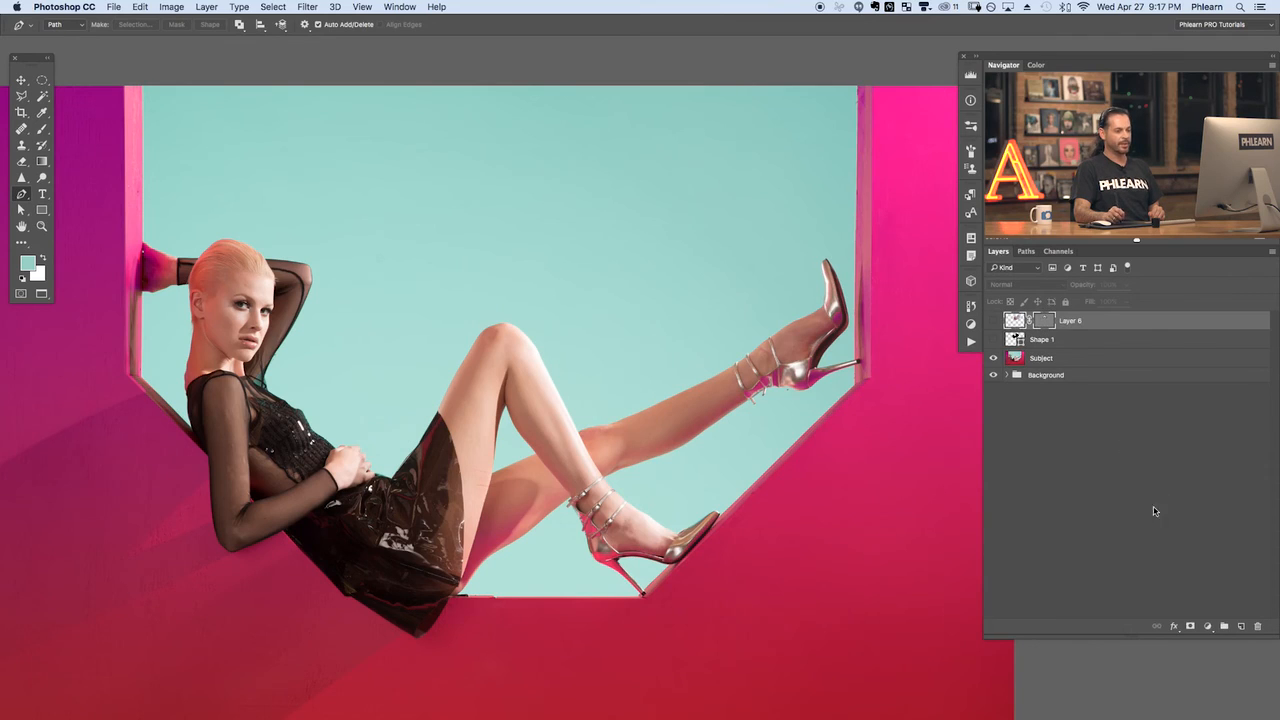
Create a new layer and brush a zigzag scribble across the teal backdrop in a crimson sampled from the photo
{"action": "left_click", "coordinate": [1240, 627]}
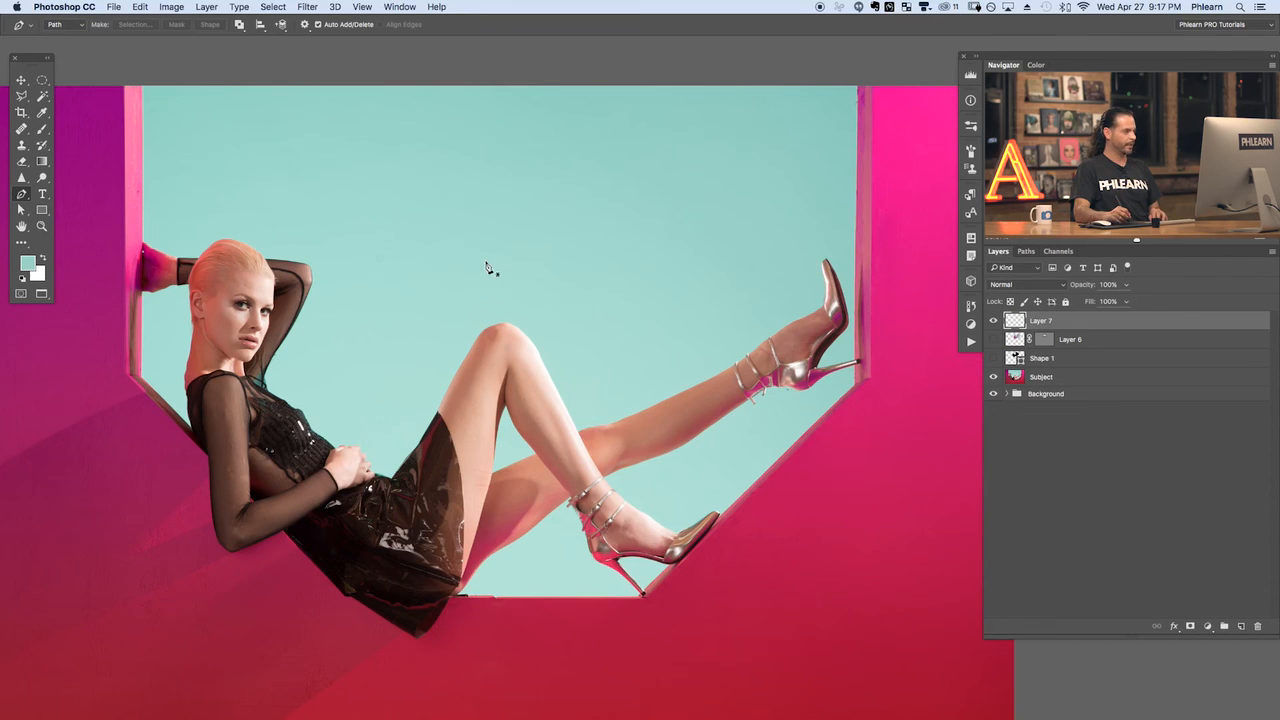
{"action": "key", "text": "m"}
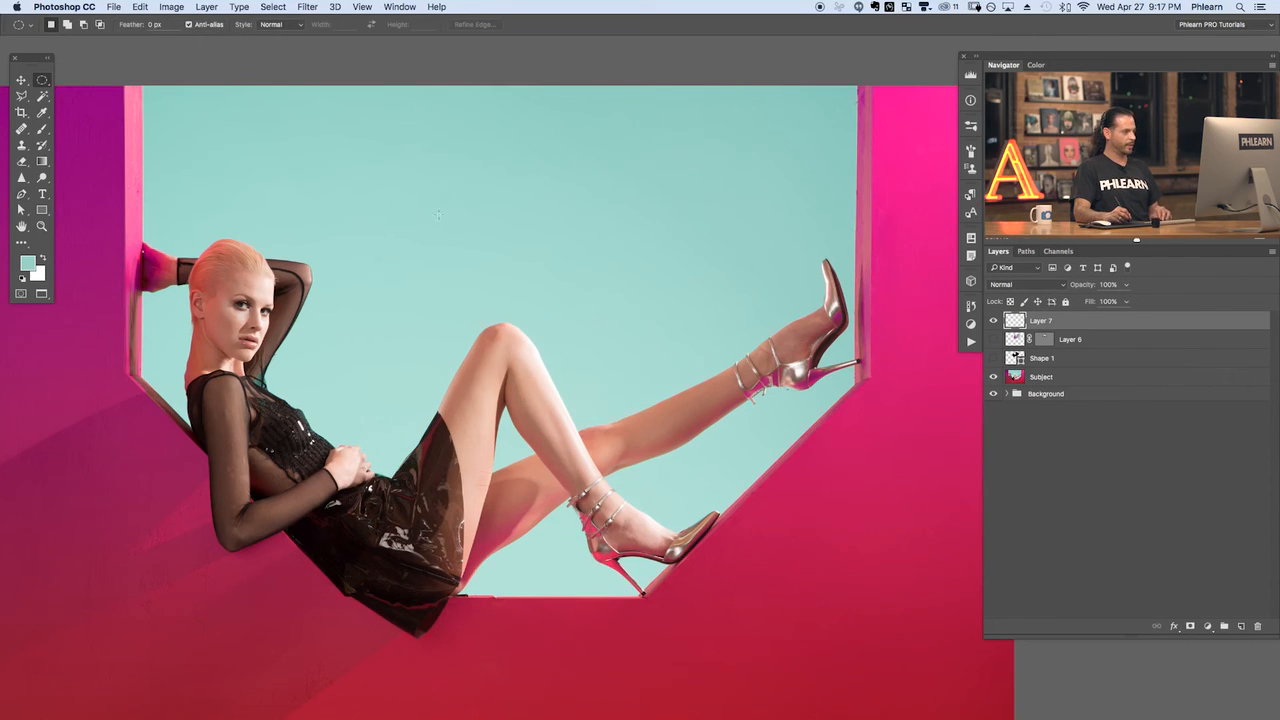
{"action": "key", "text": "b"}
{"action": "mouse_move", "coordinate": [502, 268]}
{"action": "left_mouse_down"}
{"action": "mouse_move", "coordinate": [377, 249]}
{"action": "mouse_move", "coordinate": [412, 397]}
{"action": "left_mouse_up"}
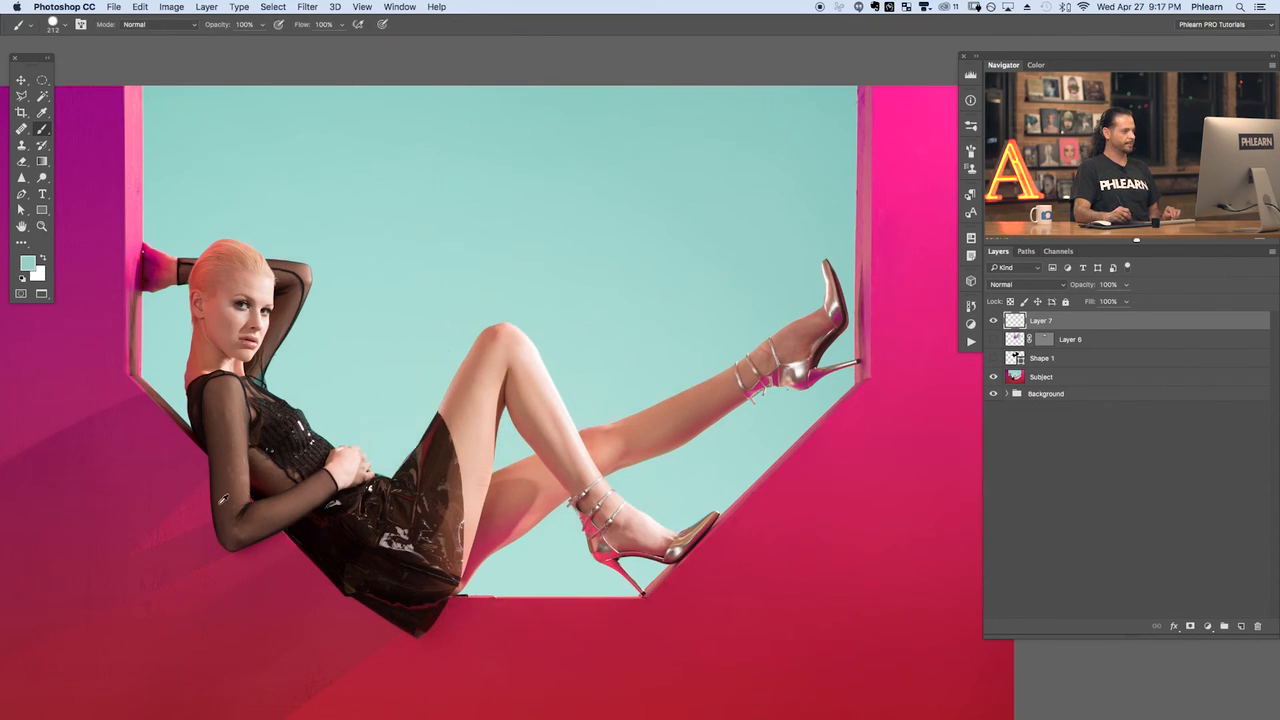
{"action": "left_click", "coordinate": [222, 499], "text": "alt"}
{"action": "left_click_drag", "start_coordinate": [403, 306], "coordinate": [390, 306]}
{"action": "mouse_move", "coordinate": [360, 240]}
{"action": "left_mouse_down"}
{"action": "mouse_move", "coordinate": [638, 120]}
{"action": "mouse_move", "coordinate": [474, 243]}
{"action": "mouse_move", "coordinate": [457, 298]}
{"action": "mouse_move", "coordinate": [539, 304]}
{"action": "mouse_move", "coordinate": [598, 376]}
{"action": "left_mouse_up"}
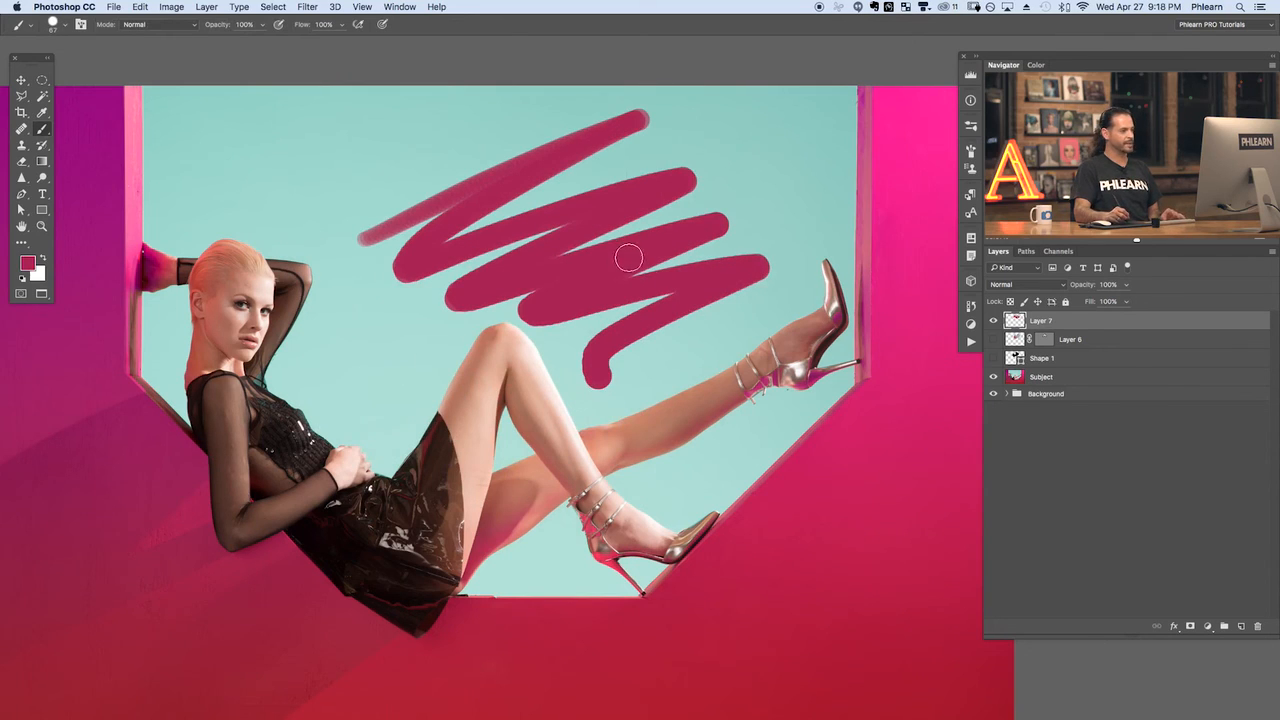
Create a new path and draw a closed oval with three smooth anchors over the scribble using the Pen tool
{"action": "key", "text": "p"}
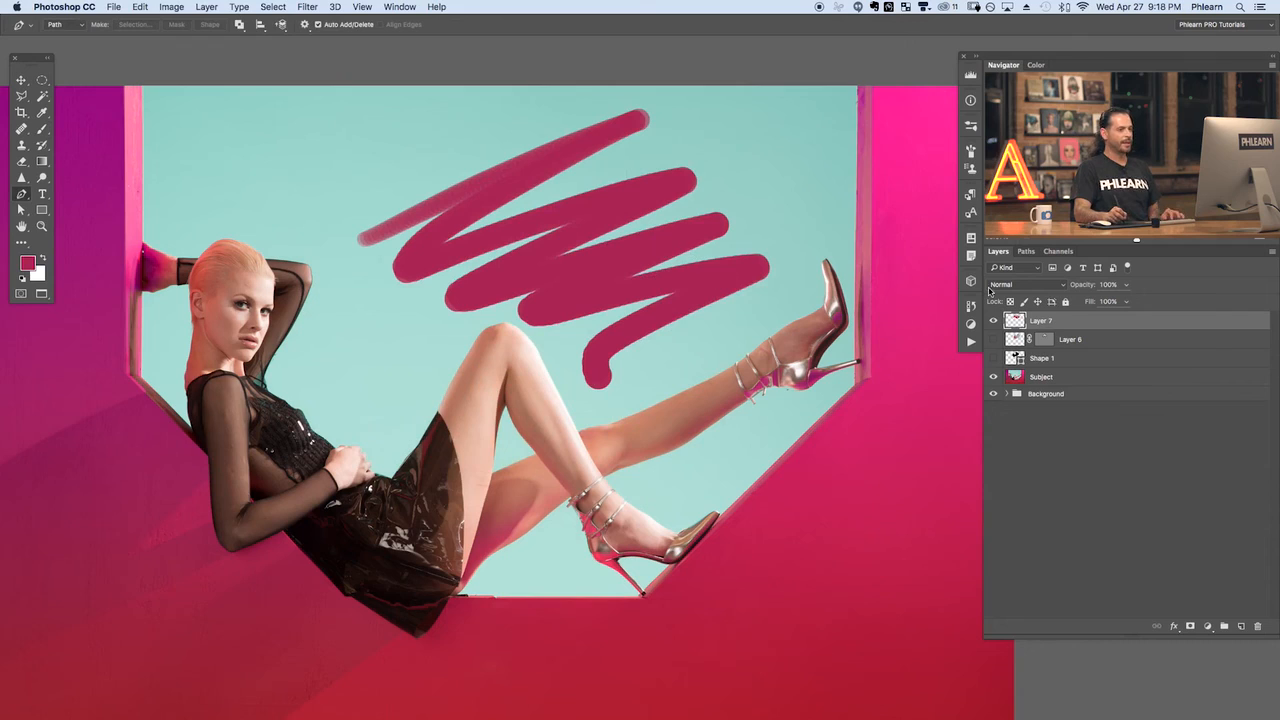
{"action": "left_click", "coordinate": [1025, 252]}
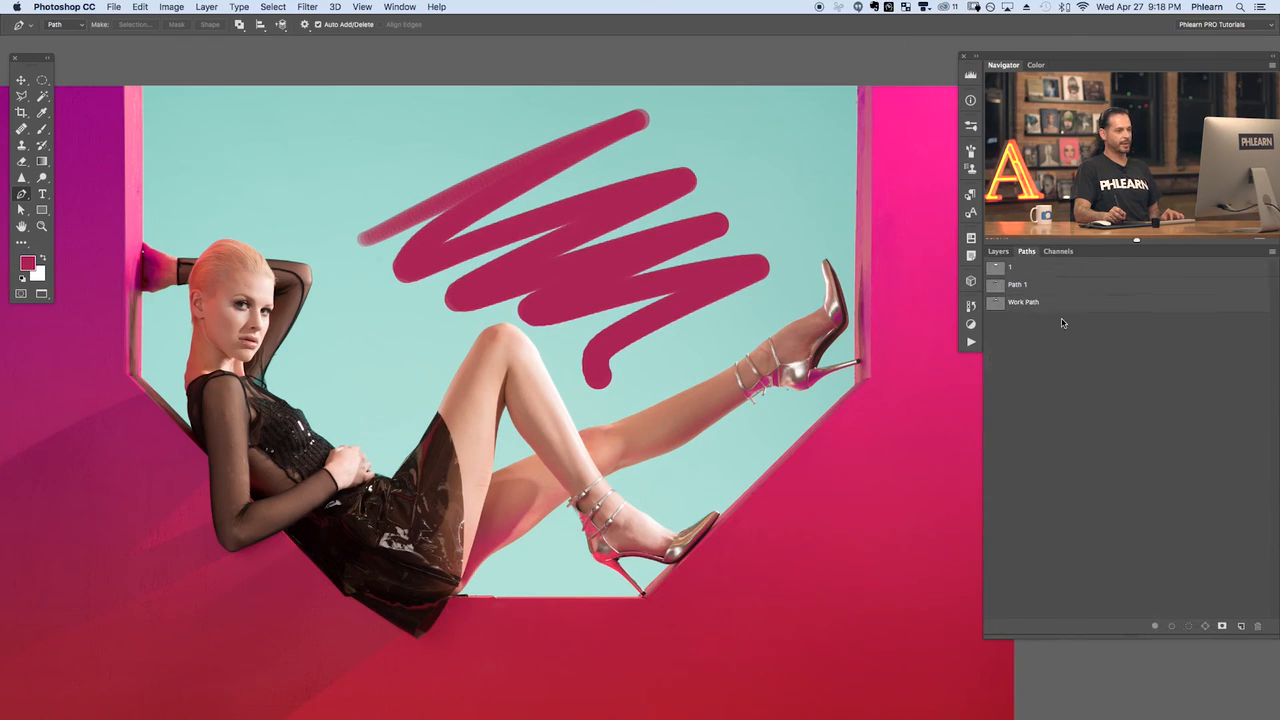
{"action": "left_click", "coordinate": [1240, 626]}
{"action": "left_click_drag", "start_coordinate": [707, 280], "coordinate": [673, 238]}
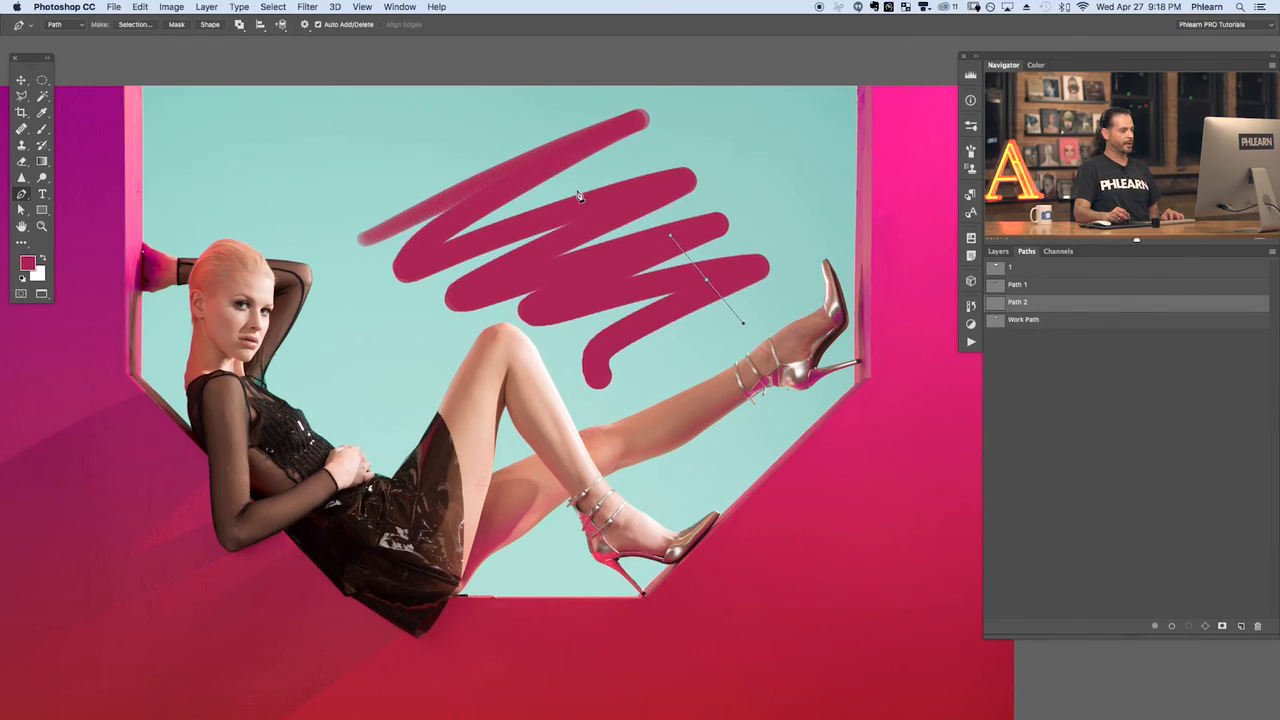
{"action": "left_click_drag", "start_coordinate": [565, 187], "coordinate": [560, 240]}
{"action": "mouse_move", "coordinate": [614, 274]}
{"action": "left_mouse_down"}
{"action": "mouse_move", "coordinate": [650, 298]}
{"action": "mouse_move", "coordinate": [718, 262]}
{"action": "mouse_move", "coordinate": [755, 292]}
{"action": "mouse_move", "coordinate": [735, 288]}
{"action": "mouse_move", "coordinate": [755, 262]}
{"action": "mouse_move", "coordinate": [737, 231]}
{"action": "left_mouse_up"}
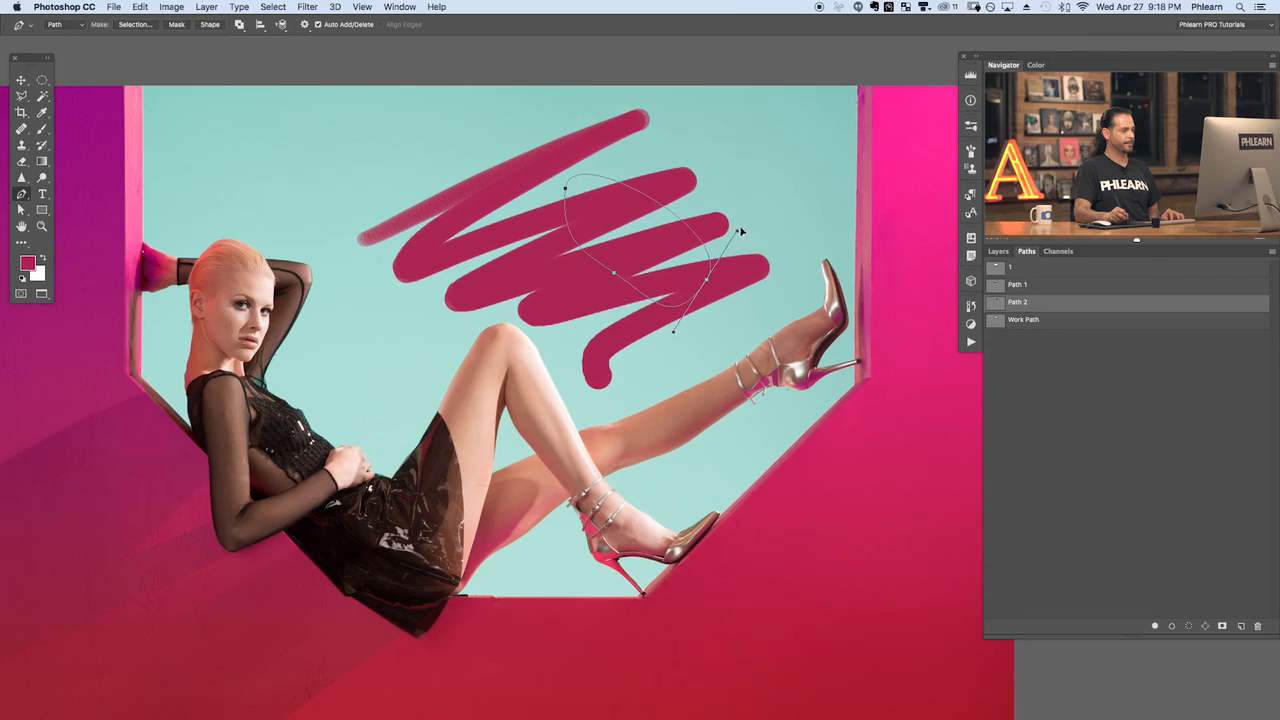
Apply the oval path as a vector mask on the scribble's layer
{"action": "left_click", "coordinate": [999, 252]}
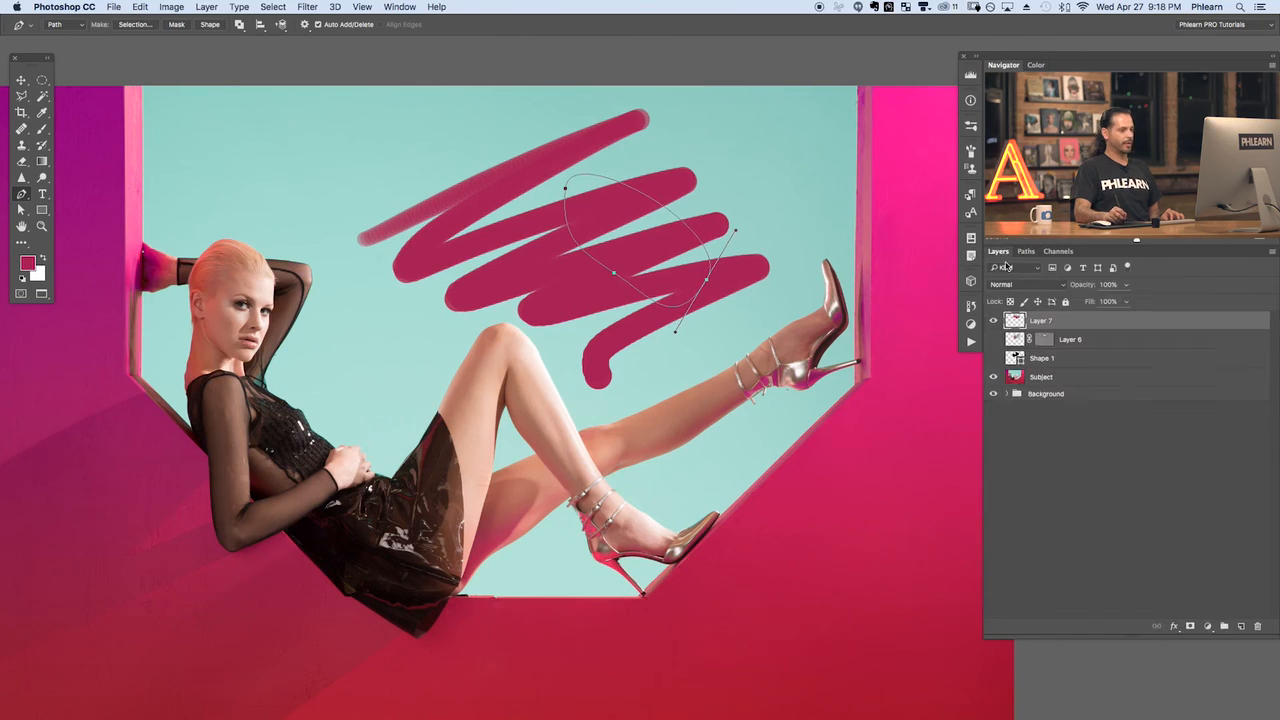
{"action": "left_click", "coordinate": [177, 26]}
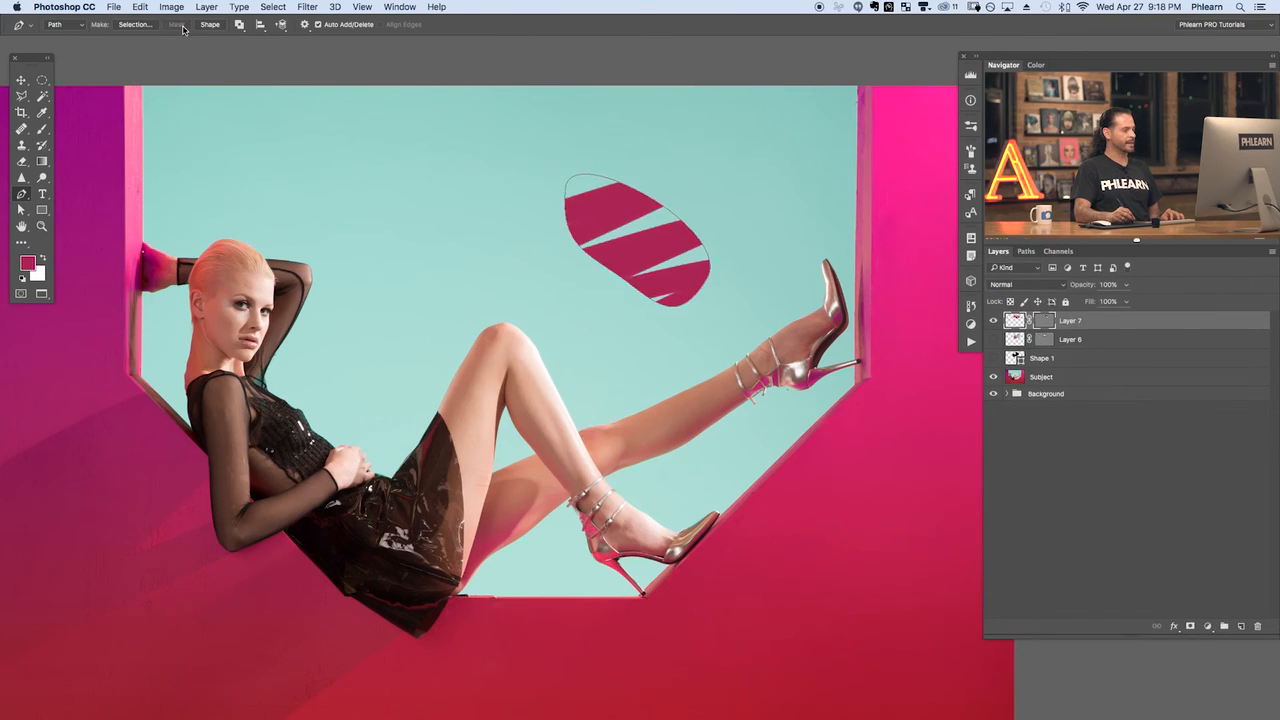
Try to rasterize Layer 7's vector mask
{"action": "right_click", "coordinate": [1041, 321]}
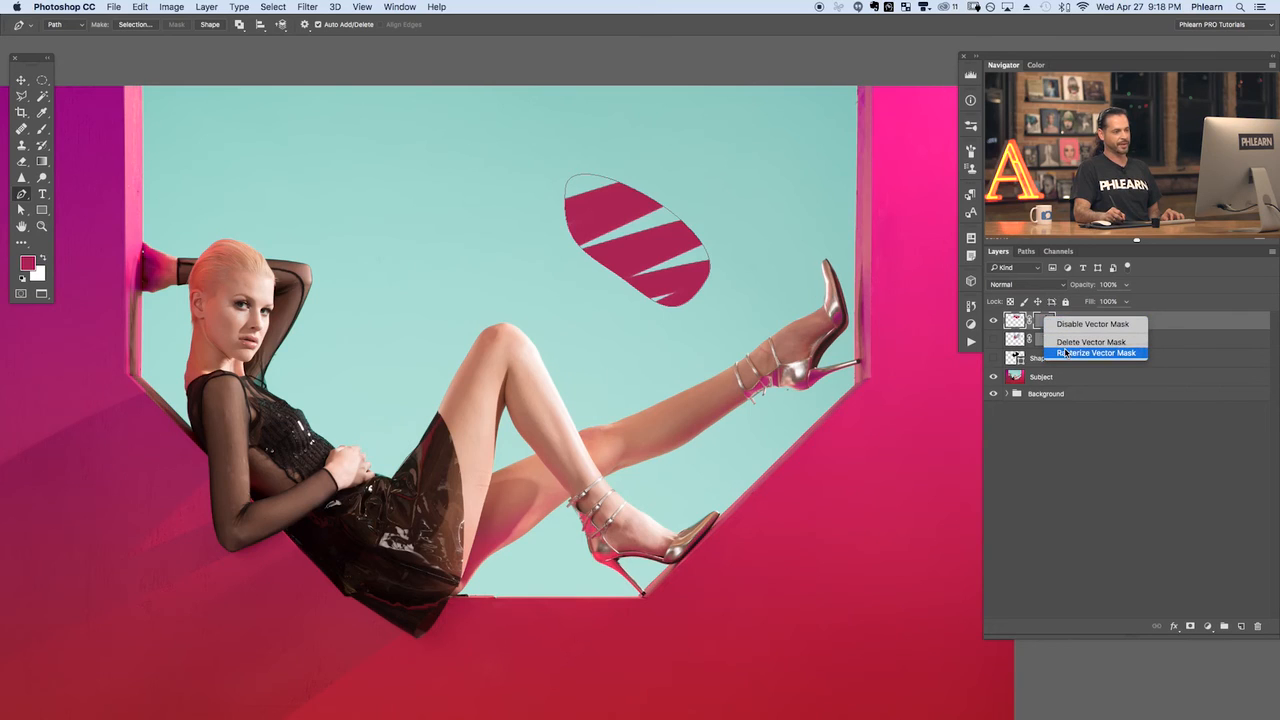
{"action": "left_click", "coordinate": [1066, 352]}
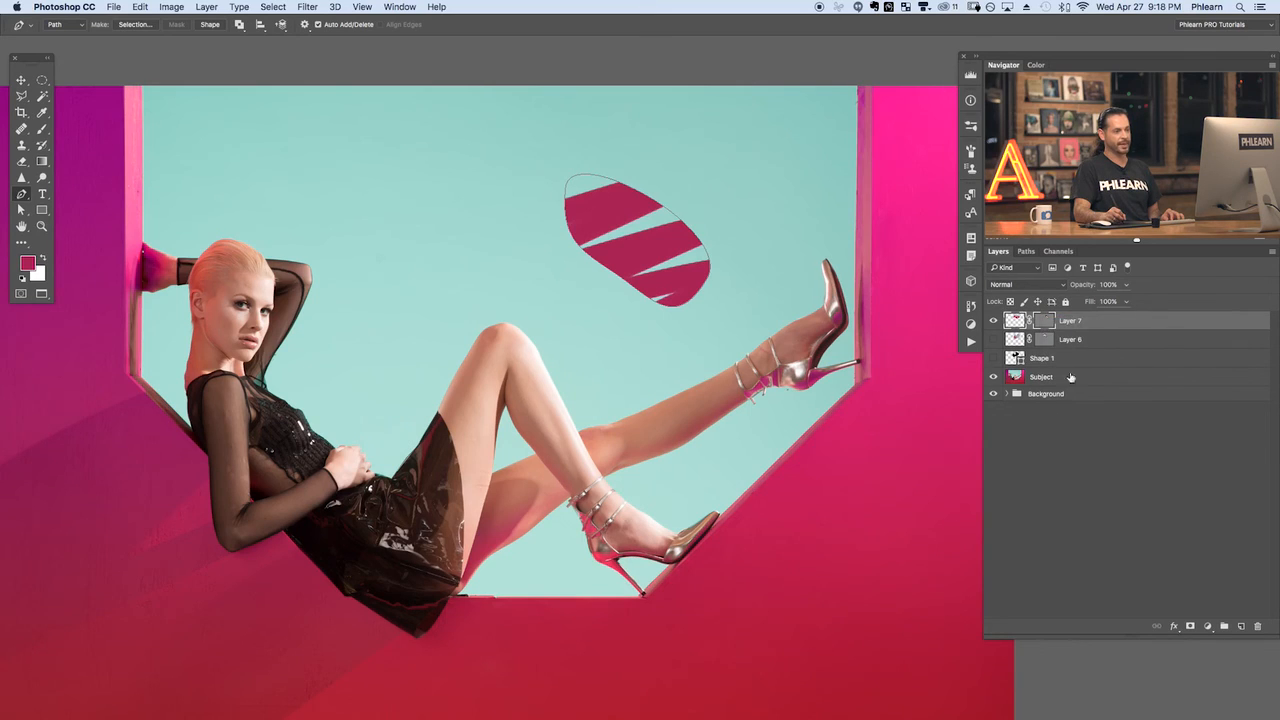
{"action": "left_click", "coordinate": [1044, 322]}
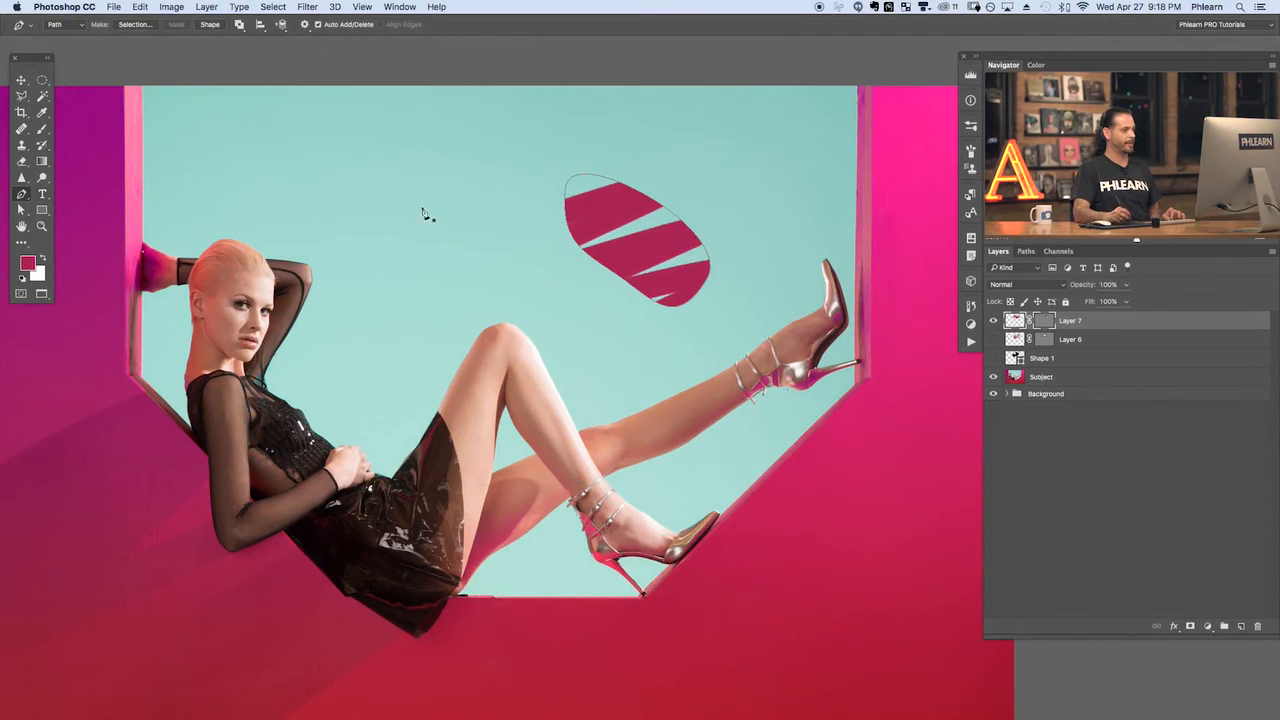
Reshape Layer 7's vector mask by moving its anchors outward so the oval reveals more of the crimson scribble
{"action": "left_click", "coordinate": [561, 238]}
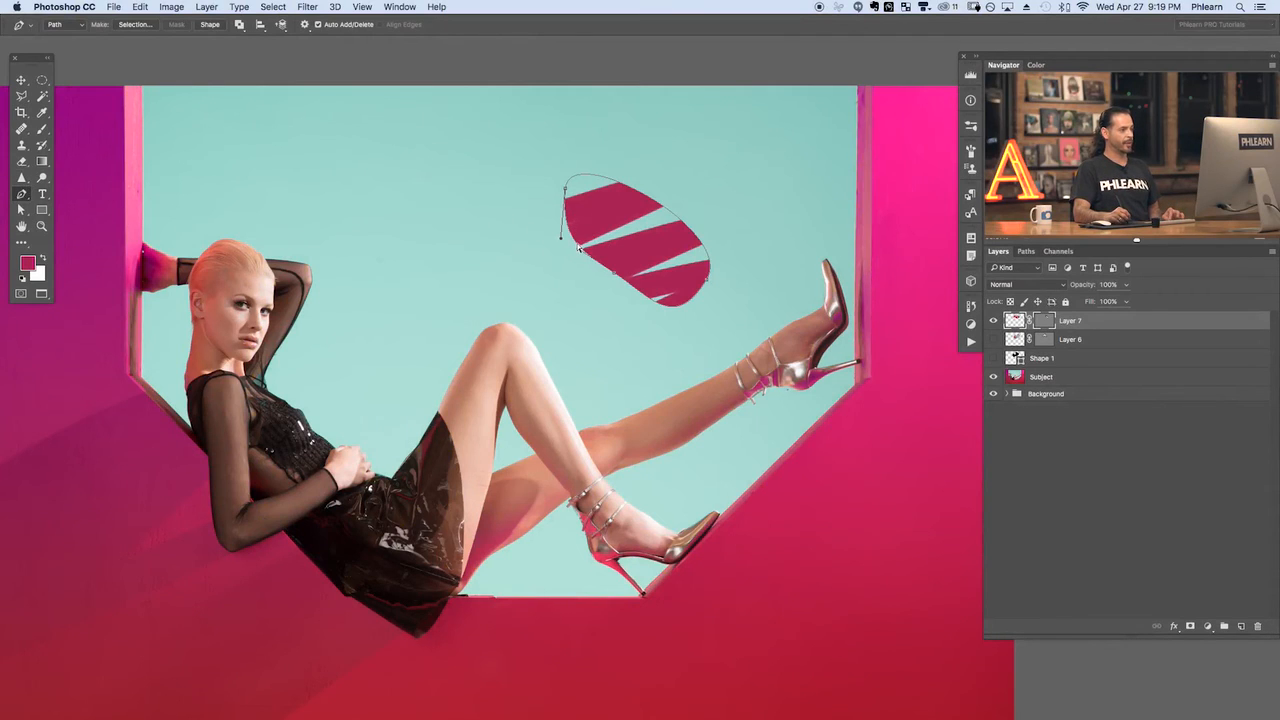
{"action": "left_click_drag", "start_coordinate": [611, 309], "coordinate": [675, 332]}
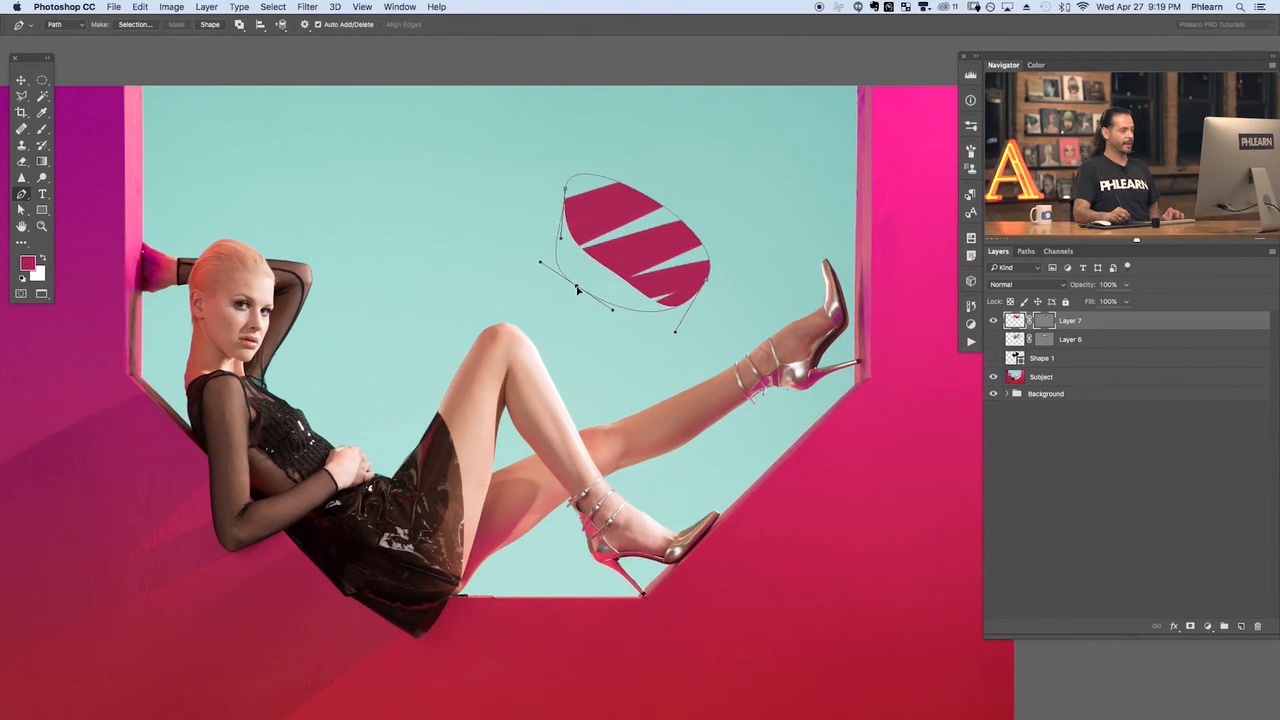
{"action": "left_click_drag", "start_coordinate": [672, 213], "coordinate": [684, 192]}
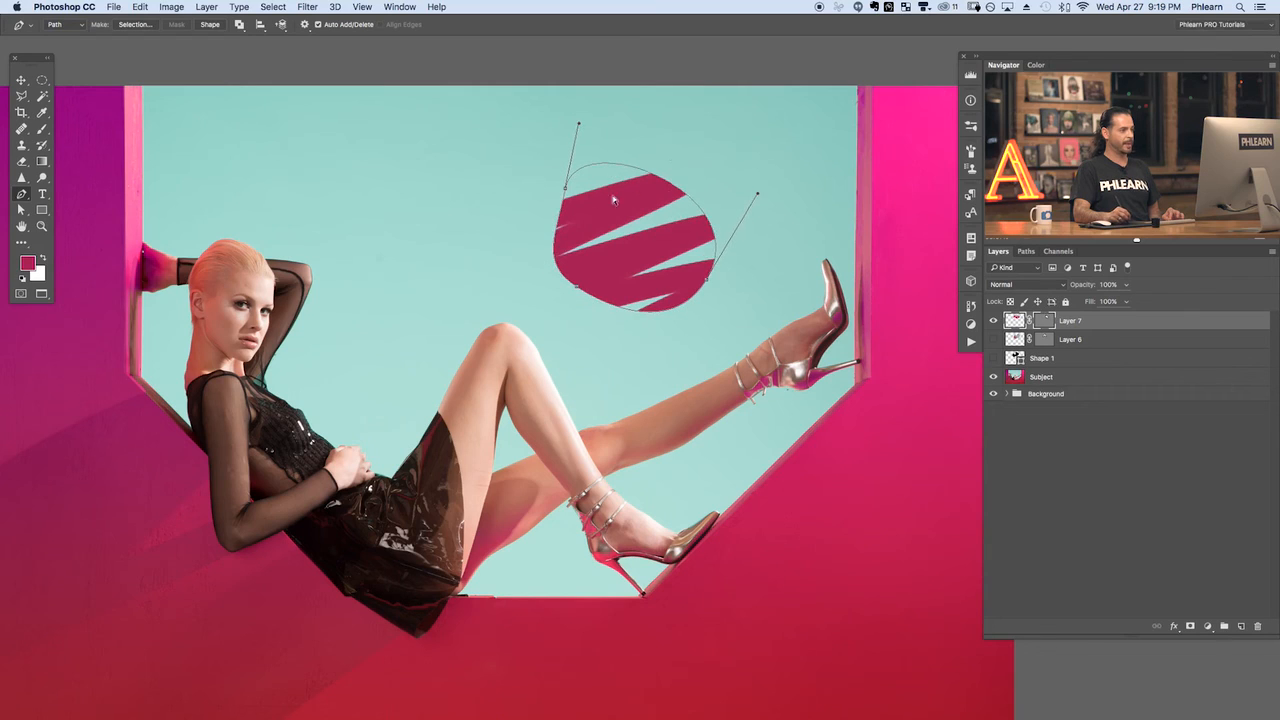
{"action": "left_click_drag", "start_coordinate": [567, 192], "coordinate": [540, 200]}
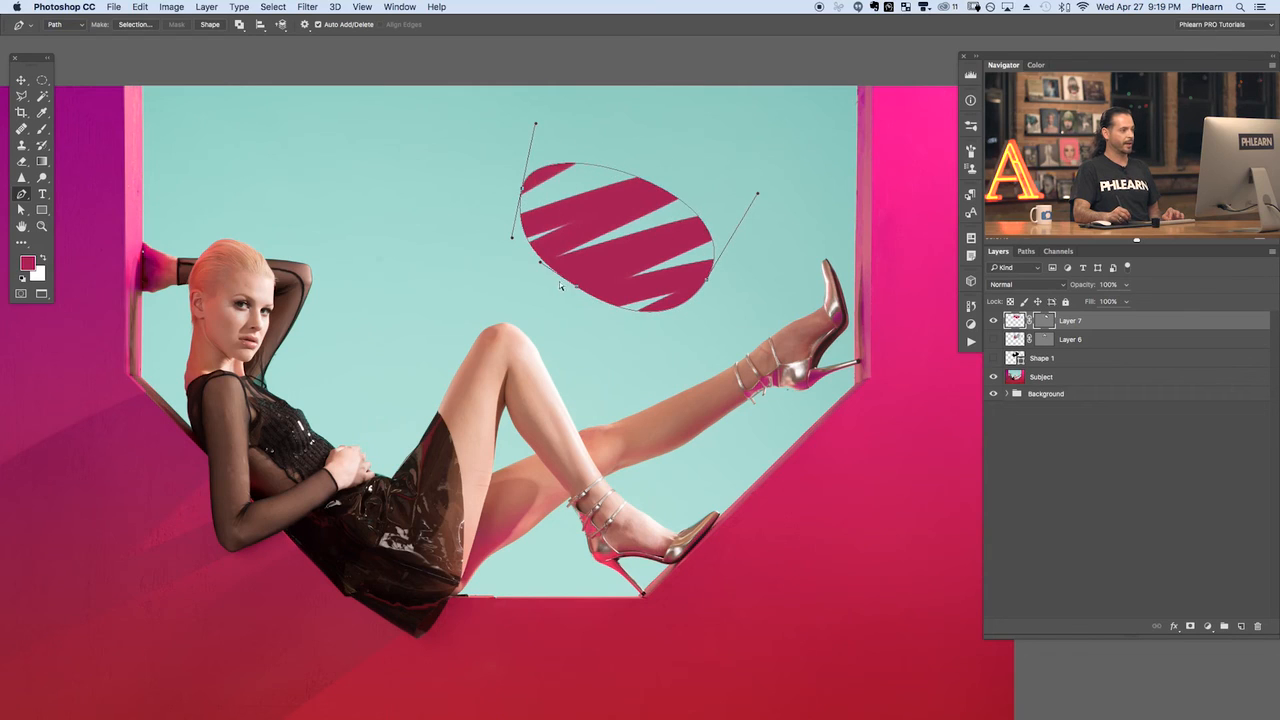
{"action": "left_click_drag", "start_coordinate": [575, 291], "coordinate": [548, 318]}
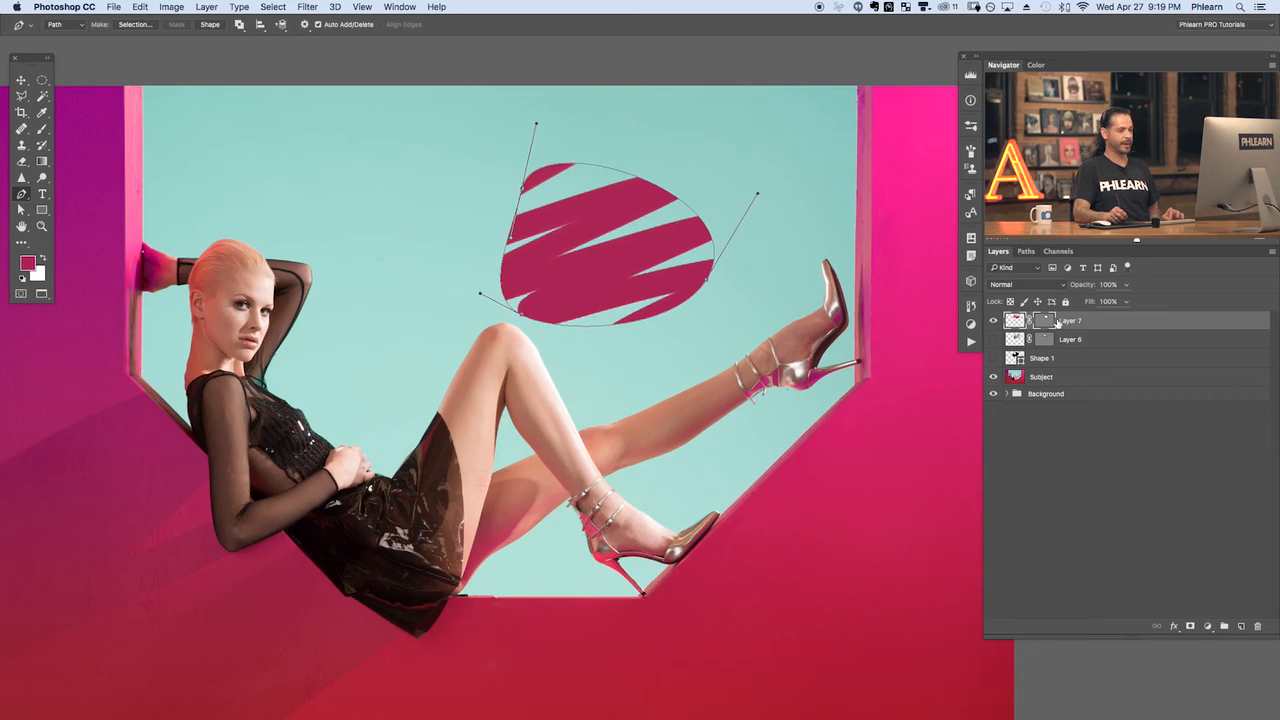
{"action": "left_click_drag", "start_coordinate": [704, 285], "coordinate": [727, 275]}
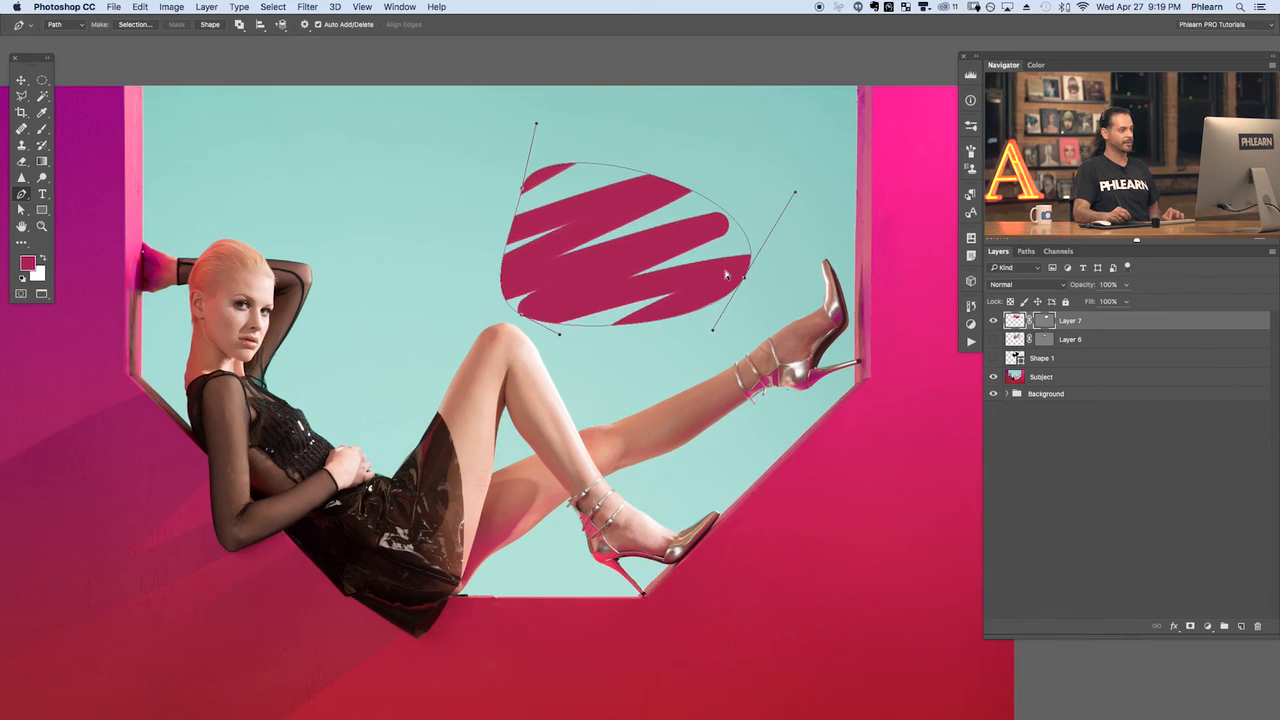
Adjust the vector mask's upper anchor and its curve handle, then reposition the other anchors to turn the oval into an arched crescent
{"action": "left_click_drag", "start_coordinate": [524, 189], "coordinate": [539, 196]}
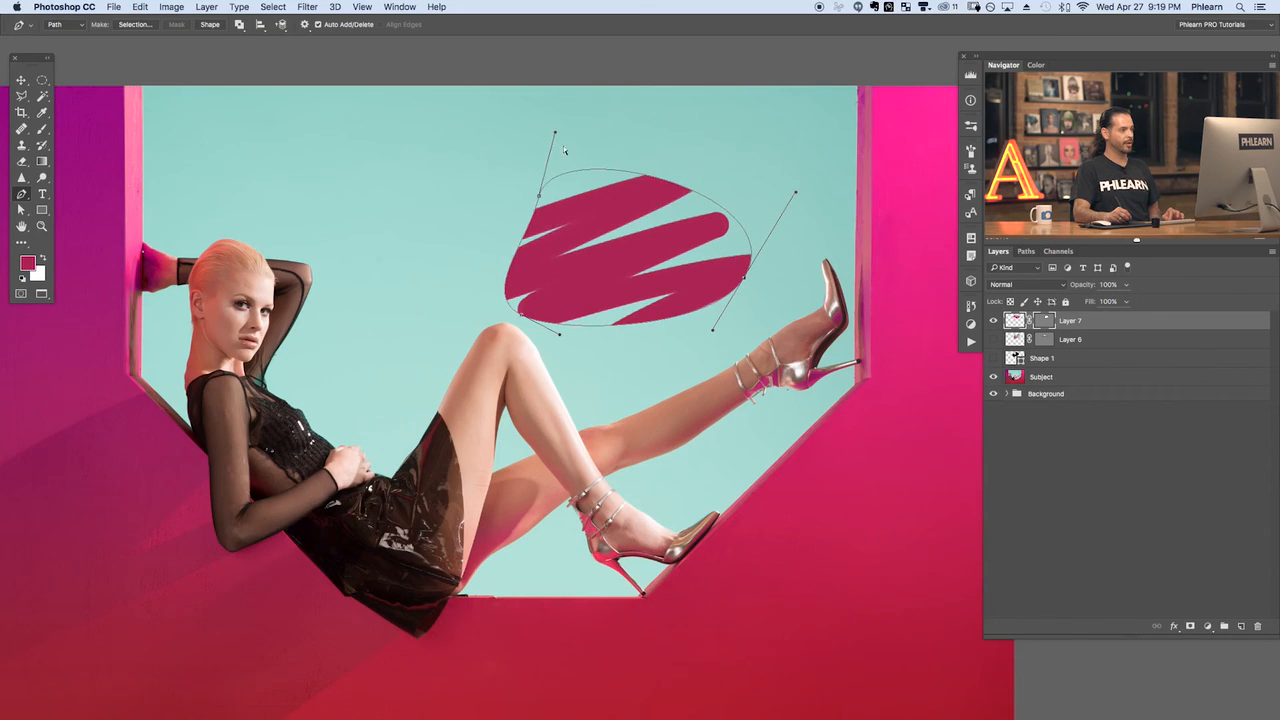
{"action": "left_click_drag", "start_coordinate": [556, 135], "coordinate": [616, 145]}
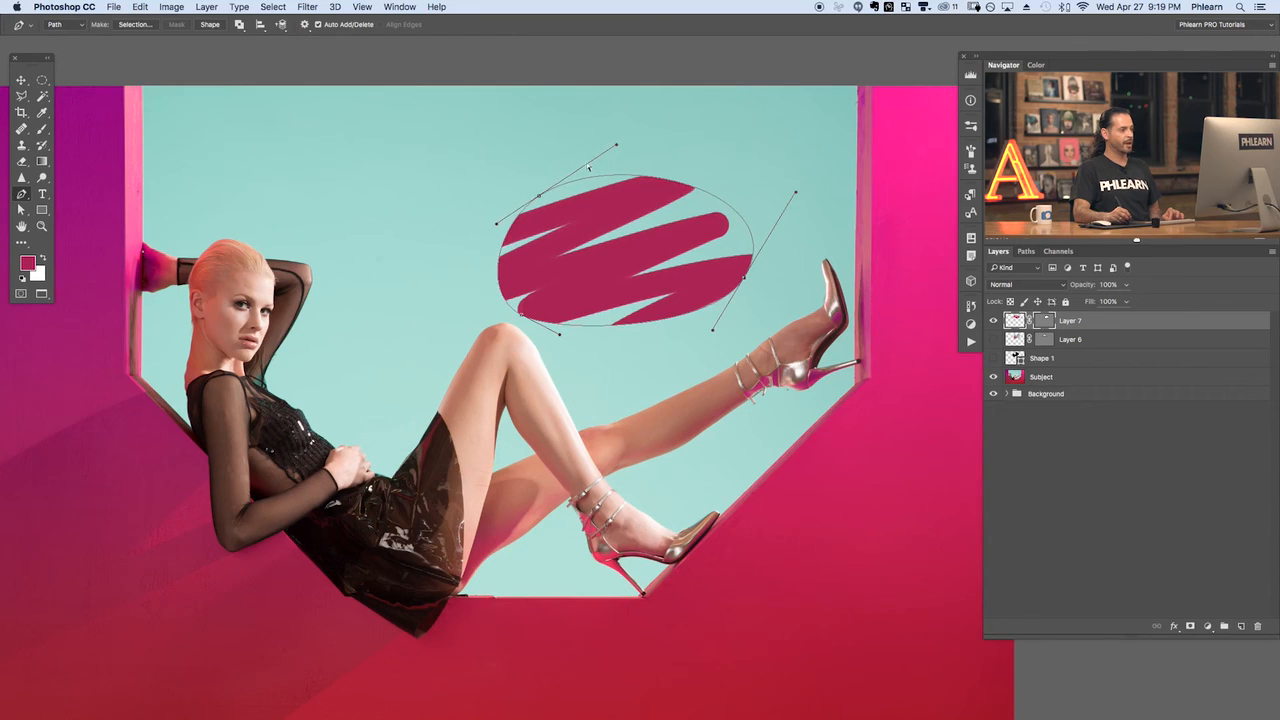
{"action": "left_click_drag", "start_coordinate": [541, 199], "coordinate": [545, 220]}
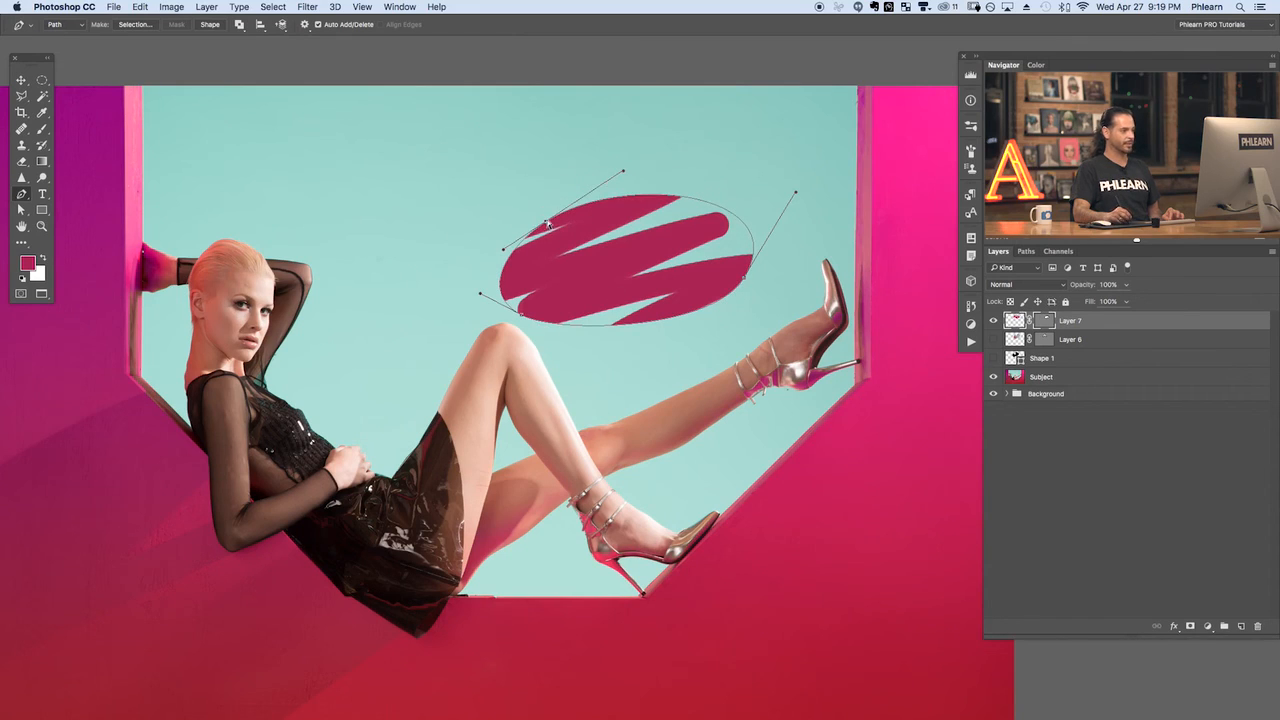
{"action": "left_click_drag", "start_coordinate": [553, 219], "coordinate": [481, 200]}
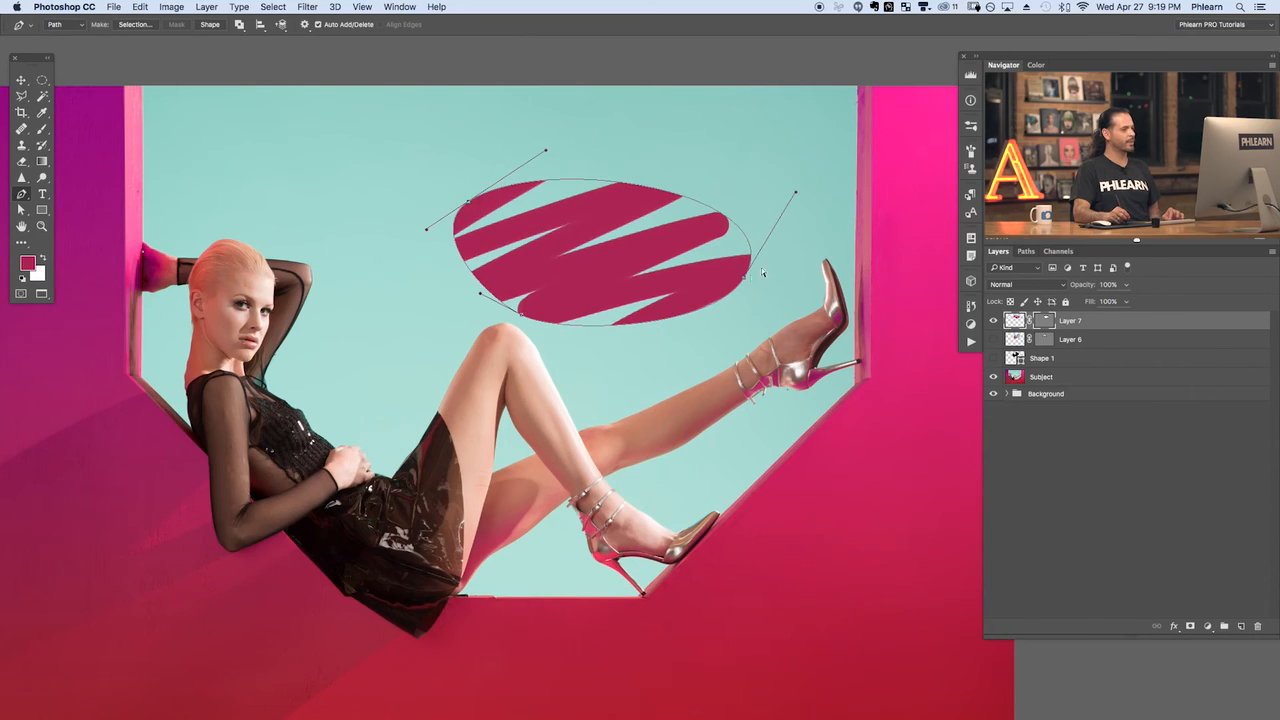
{"action": "left_click_drag", "start_coordinate": [745, 283], "coordinate": [705, 293]}
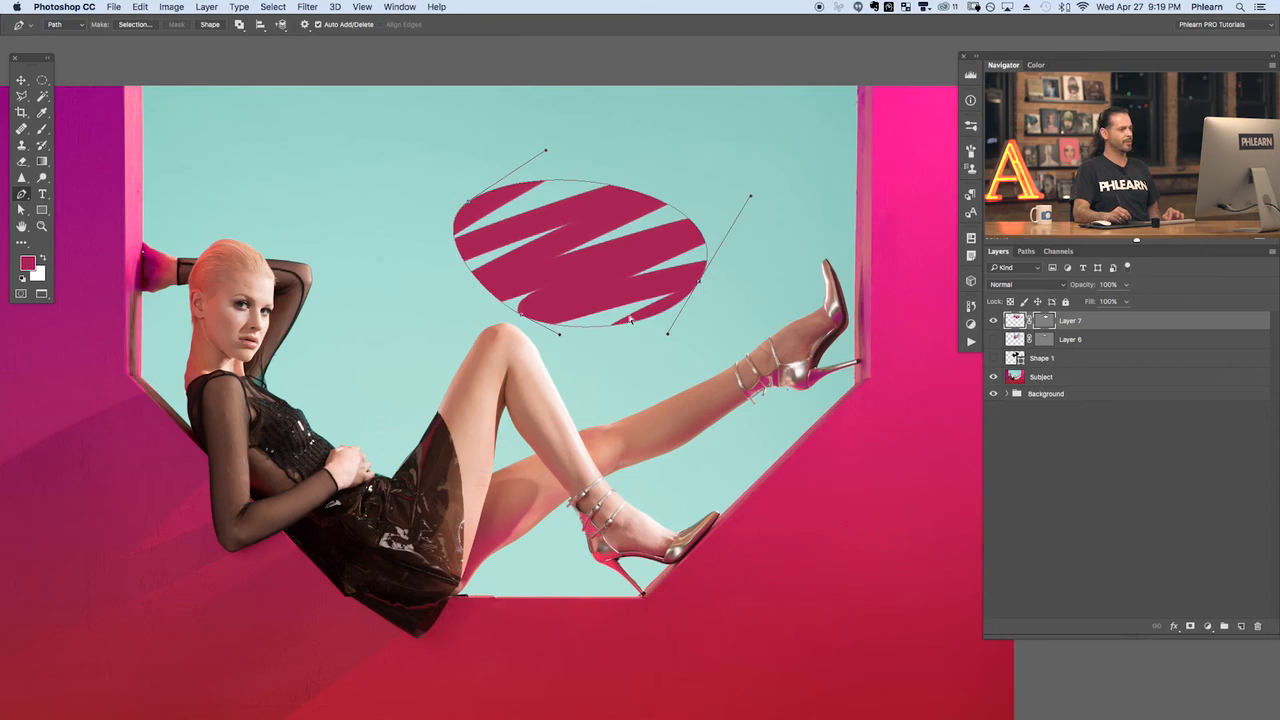
{"action": "left_click_drag", "start_coordinate": [522, 318], "coordinate": [588, 229]}
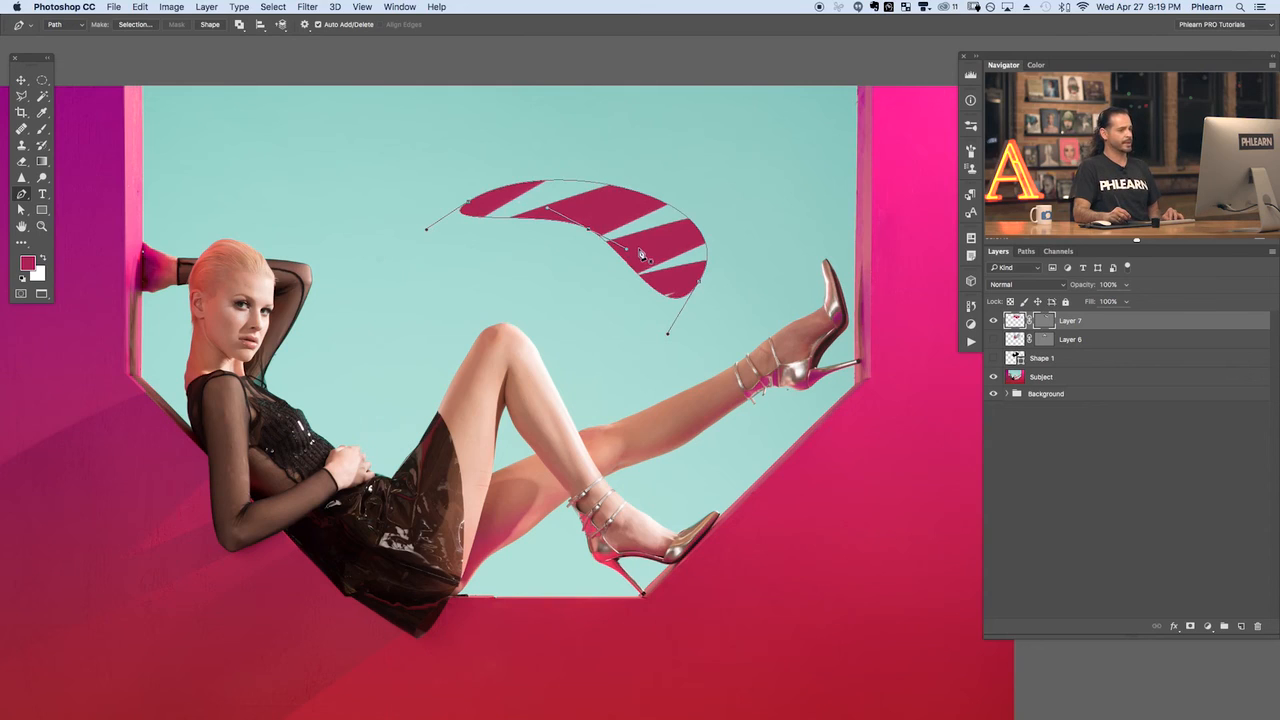
Create a new path and draw an open curve with three smooth anchors on the teal backdrop beside the masked scribble
{"action": "left_click", "coordinate": [1061, 432]}
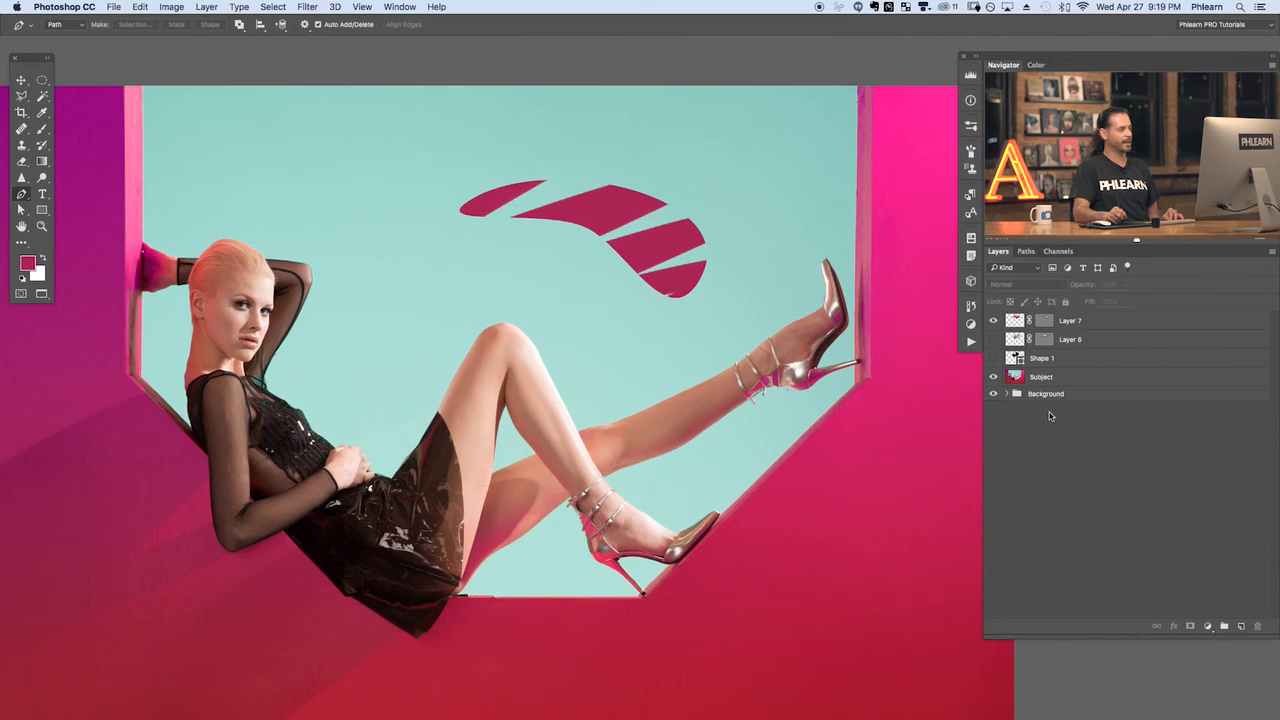
{"action": "left_click", "coordinate": [1026, 251]}
{"action": "left_click", "coordinate": [1242, 626]}
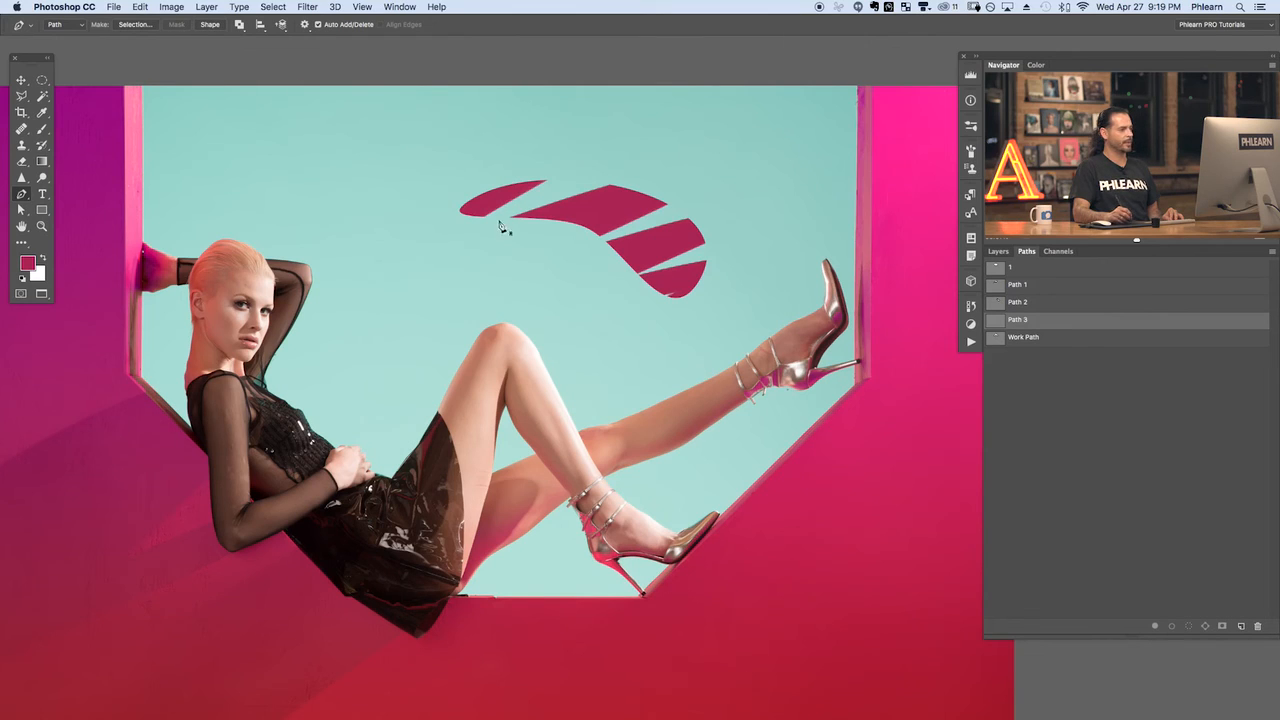
{"action": "left_click_drag", "start_coordinate": [305, 214], "coordinate": [343, 149]}
{"action": "left_click_drag", "start_coordinate": [392, 206], "coordinate": [414, 278]}
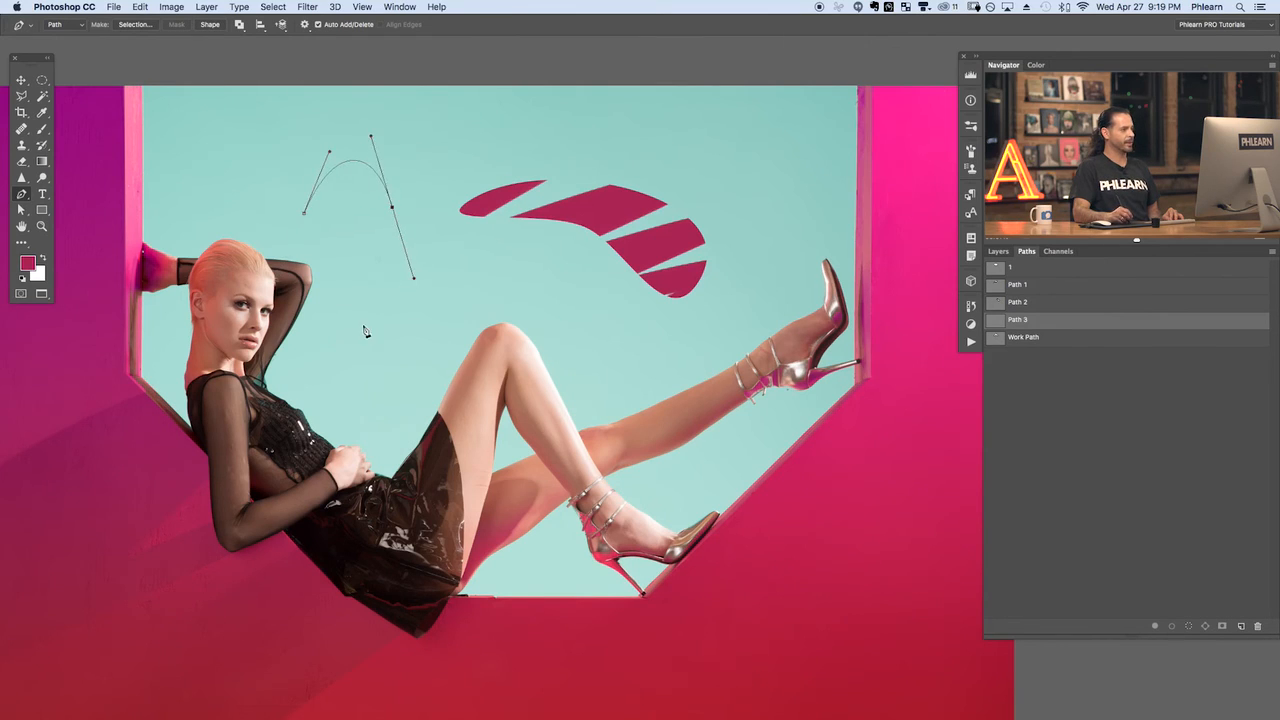
{"action": "left_click_drag", "start_coordinate": [348, 316], "coordinate": [321, 281]}
Try converting the open curve into a filled shape and undo the conversion
{"action": "left_click", "coordinate": [210, 25]}
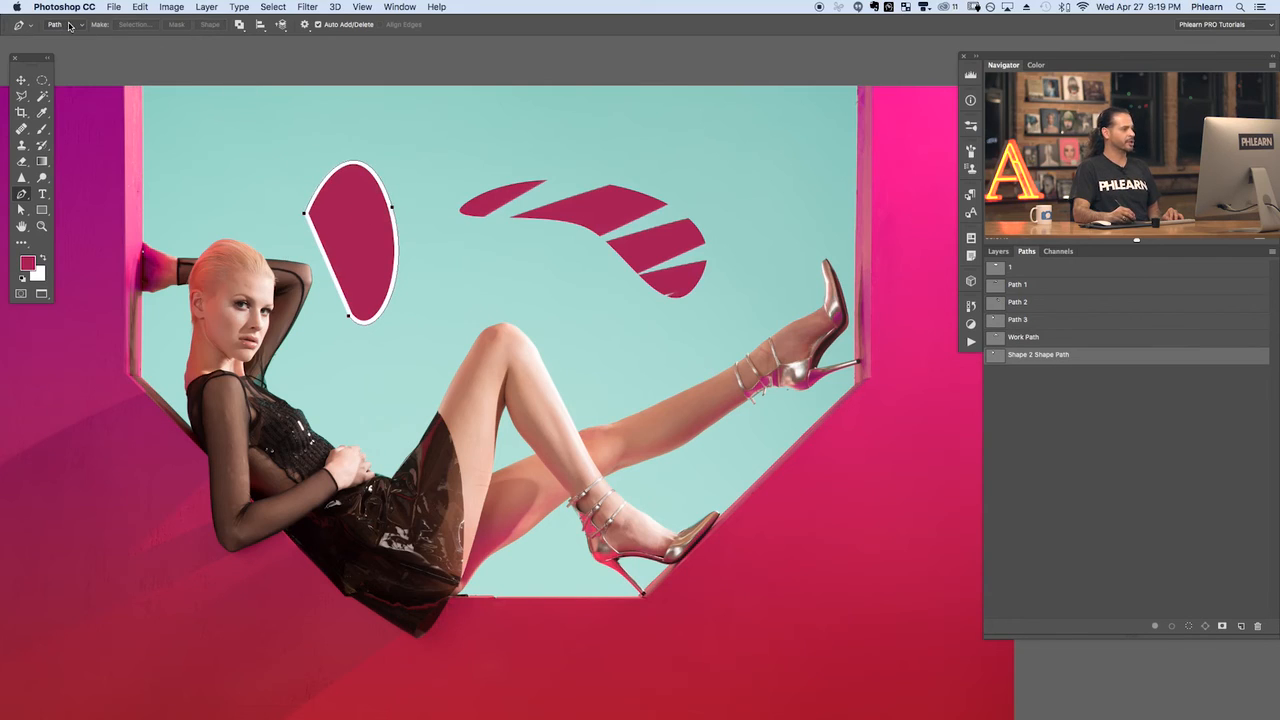
{"action": "key", "text": "ctrl+z"}
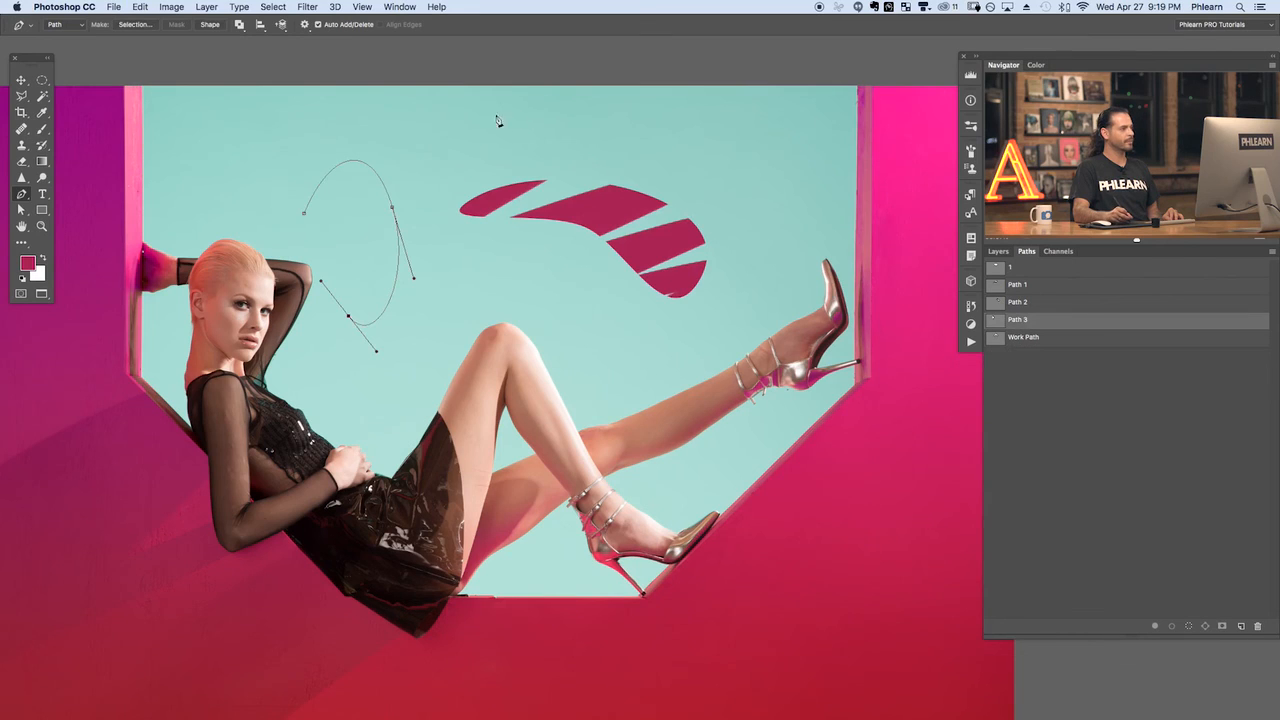
Choose the Exclude Overlapping Shapes path operation and extend the open curve with four smooth anchors that loop across the scribble
{"action": "left_click", "coordinate": [241, 25]}
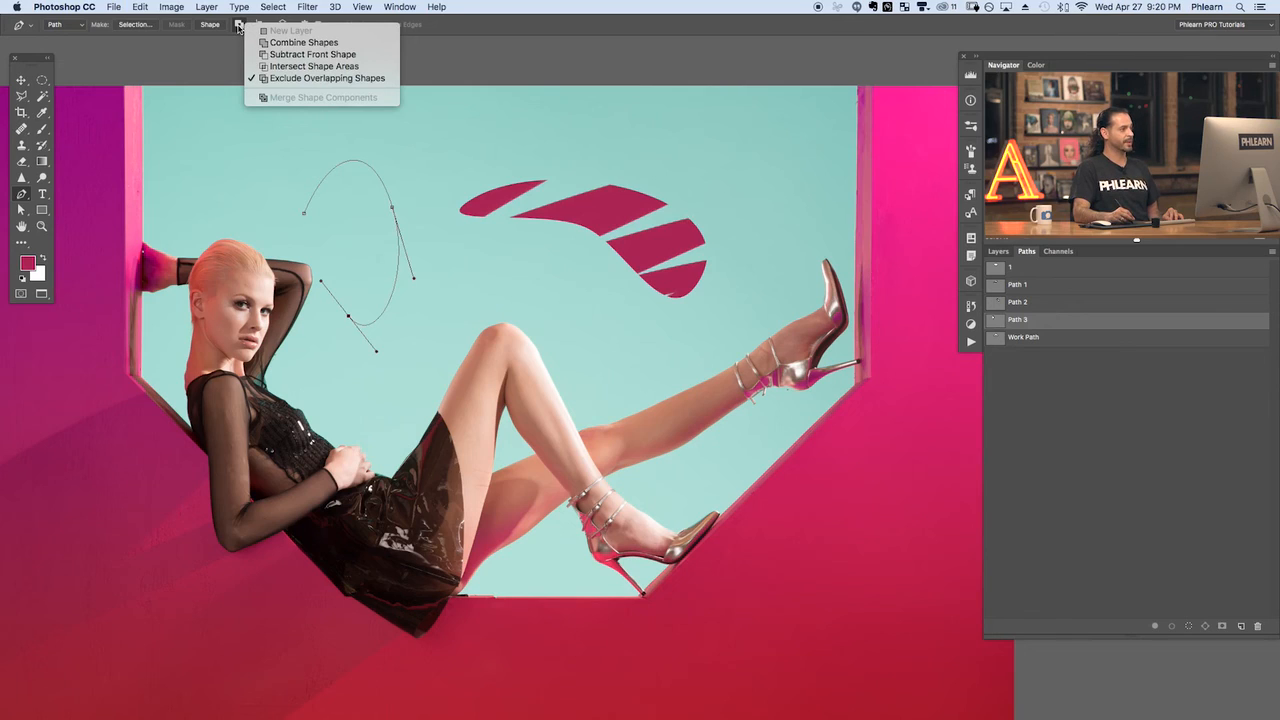
{"action": "left_click", "coordinate": [273, 79]}
{"action": "left_click_drag", "start_coordinate": [480, 127], "coordinate": [525, 146]}
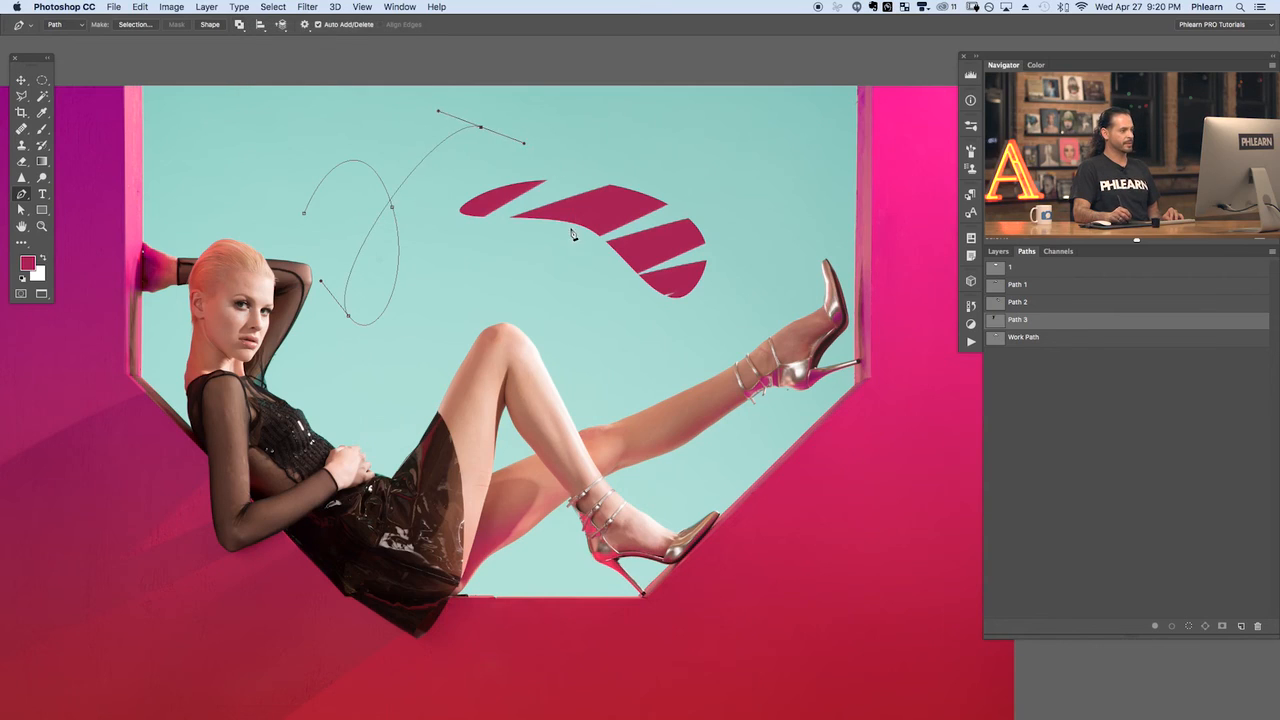
{"action": "left_click_drag", "start_coordinate": [571, 231], "coordinate": [569, 266]}
{"action": "left_click_drag", "start_coordinate": [481, 303], "coordinate": [457, 248]}
{"action": "left_click_drag", "start_coordinate": [470, 203], "coordinate": [501, 186]}
Deselect the path, view the saved Work Path on the canvas, and reselect Path 3
{"action": "left_click", "coordinate": [1039, 409]}
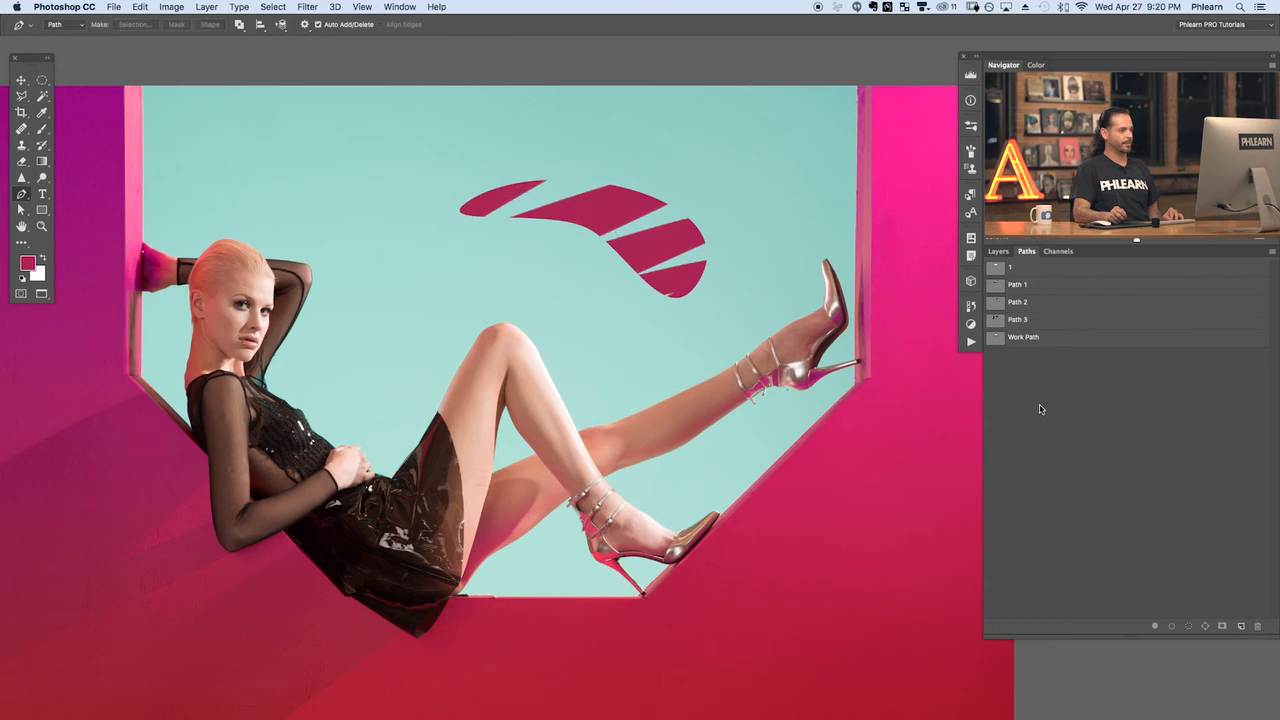
{"action": "left_click", "coordinate": [1040, 321]}
{"action": "left_click", "coordinate": [1042, 340]}
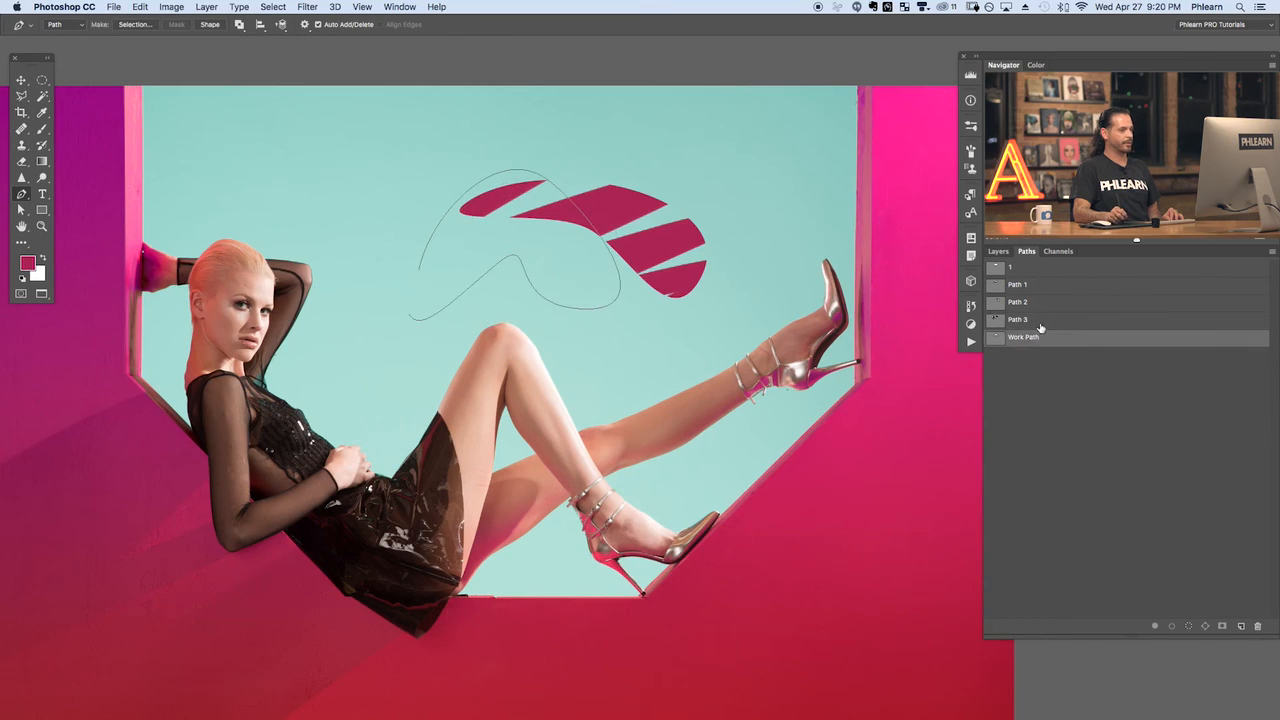
{"action": "left_click", "coordinate": [1038, 322]}
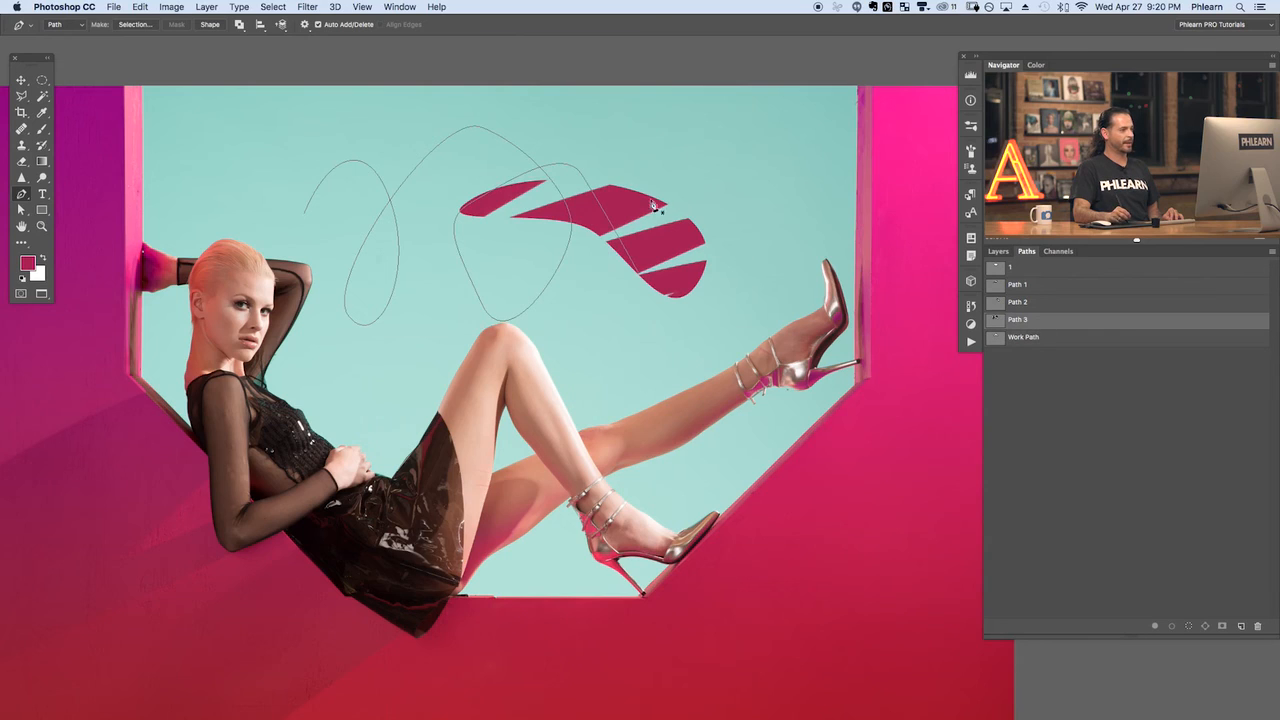
{"action": "left_click_drag", "start_coordinate": [648, 164], "coordinate": [613, 162]}
{"action": "left_click_drag", "start_coordinate": [549, 200], "coordinate": [547, 210]}
{"action": "key", "text": "ctrl+z"}
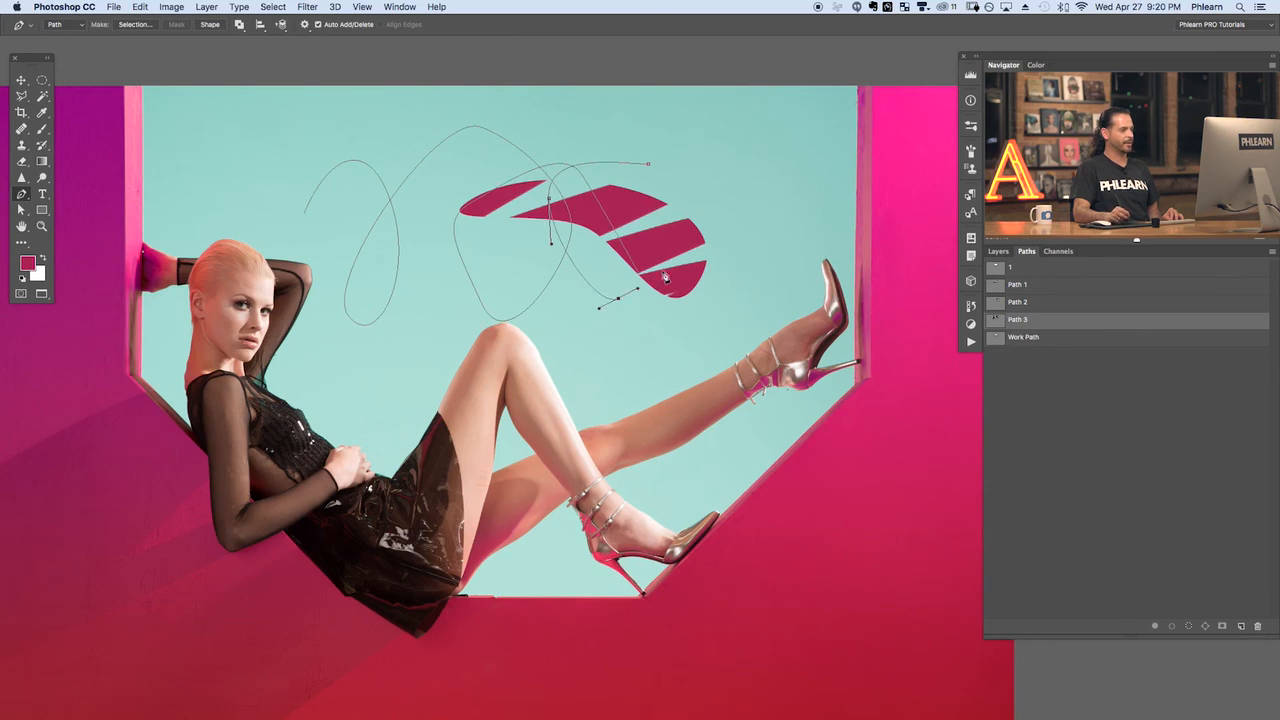
{"action": "key", "text": "ctrl+z"}
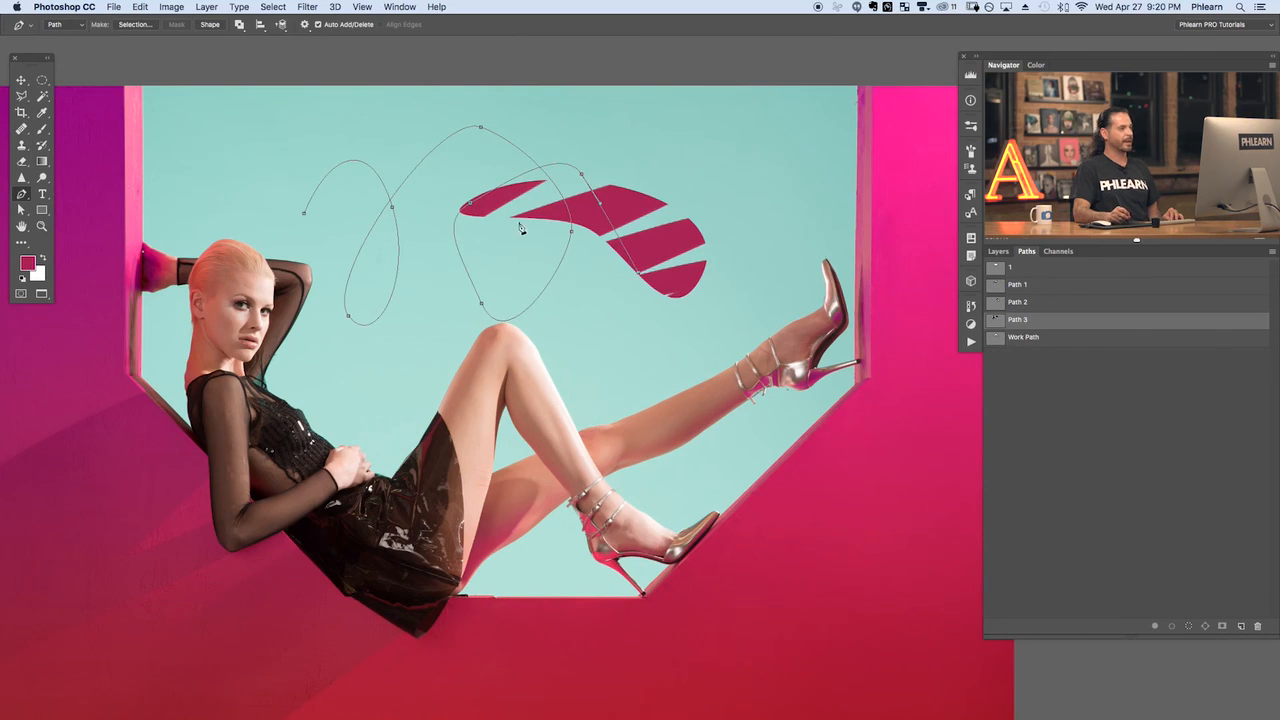
Convert Path 3 into a crimson shape and try its Intersect Shape Areas and Subtract Front Shape operations
{"action": "left_click", "coordinate": [210, 24]}
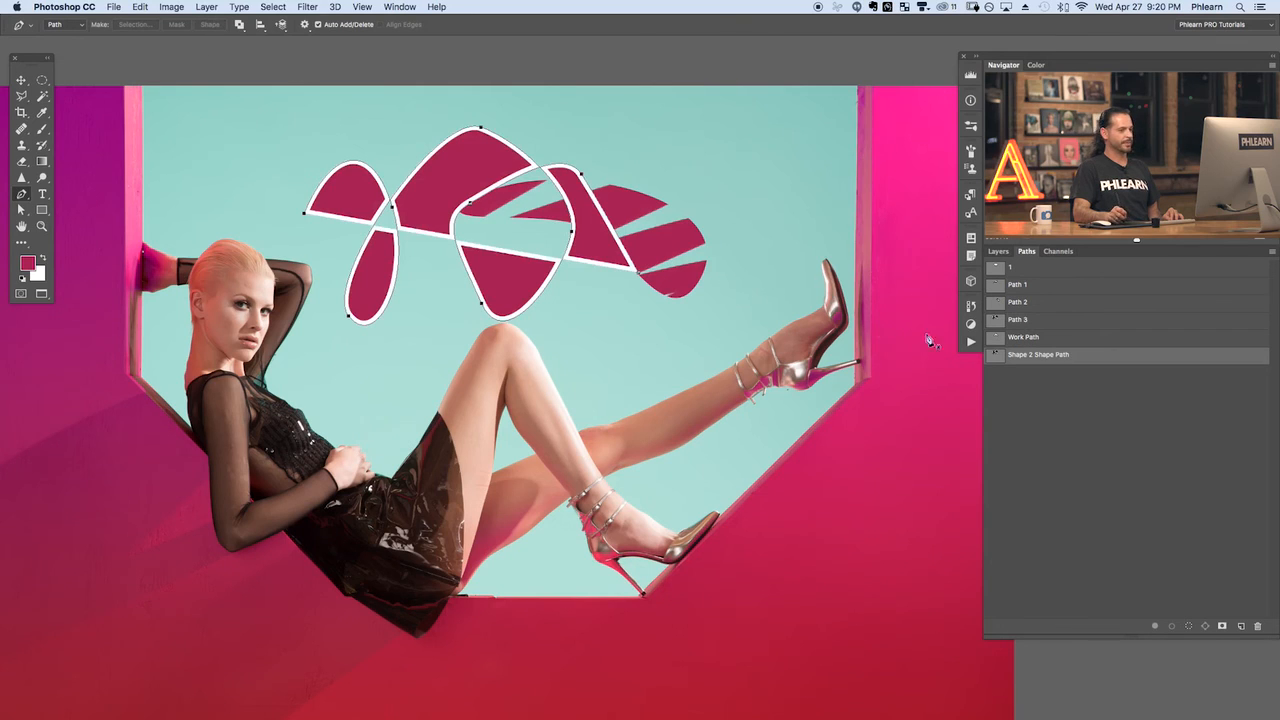
{"action": "left_click", "coordinate": [240, 28]}
{"action": "left_click", "coordinate": [275, 68]}
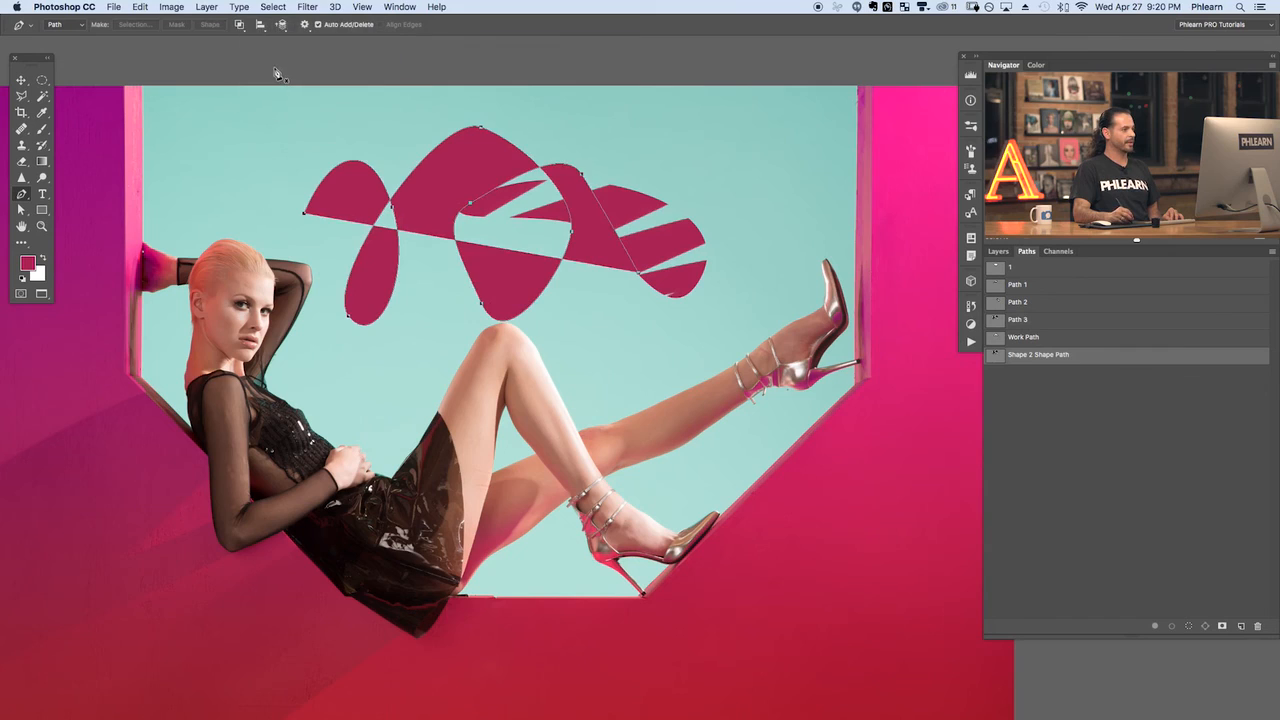
{"action": "left_click", "coordinate": [242, 26]}
{"action": "left_click", "coordinate": [270, 55]}
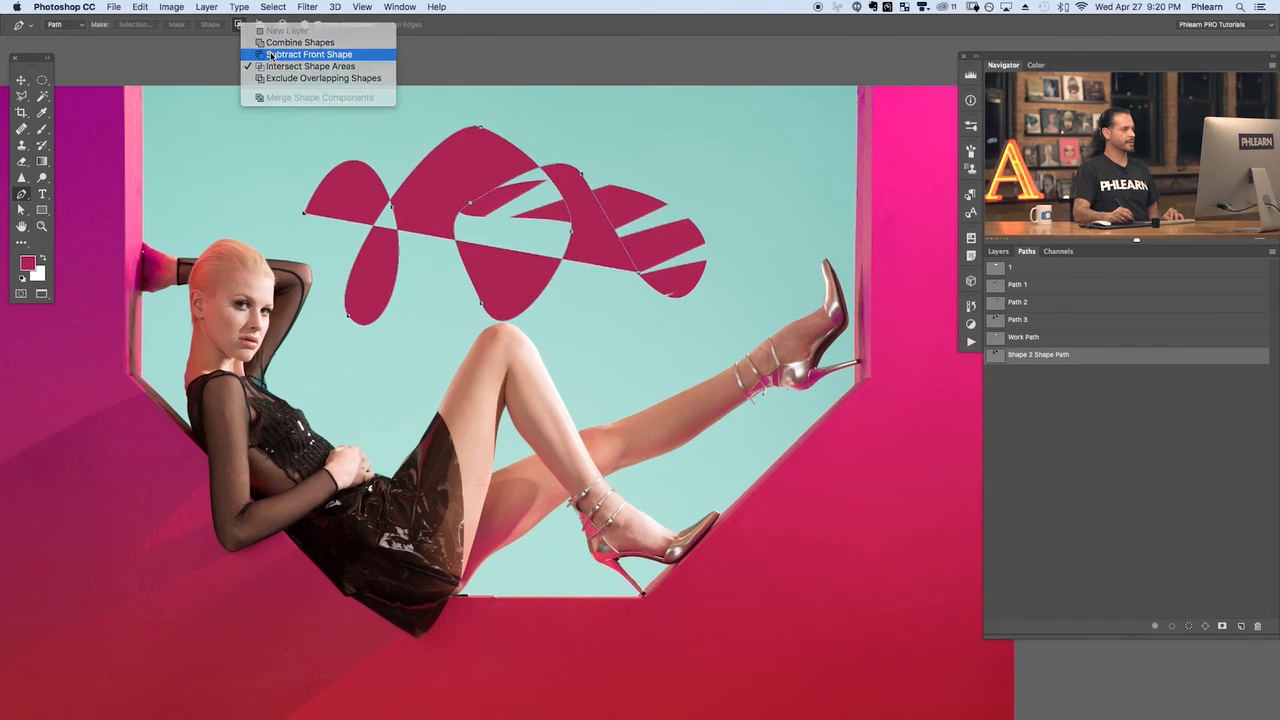
Try Combine Shapes and Intersect Shape Areas on the looping shape, and settle on Exclude Overlapping Shapes
{"action": "left_click", "coordinate": [240, 27]}
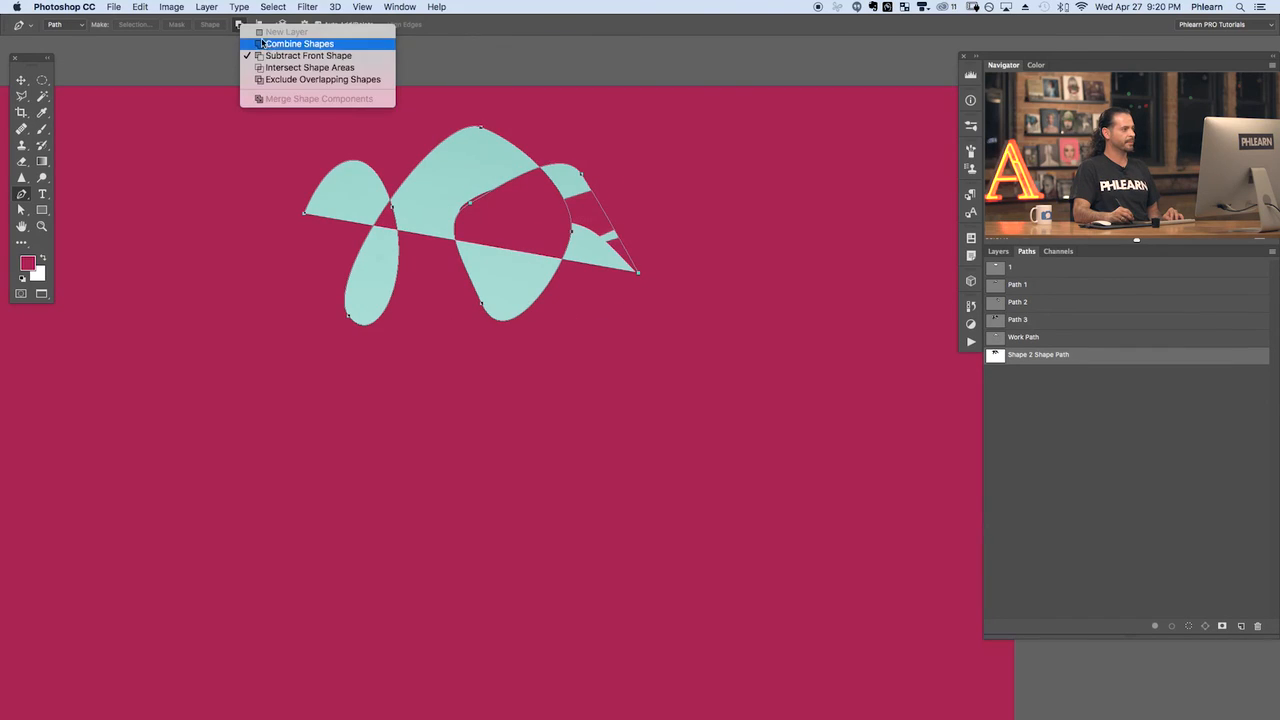
{"action": "left_click", "coordinate": [273, 46]}
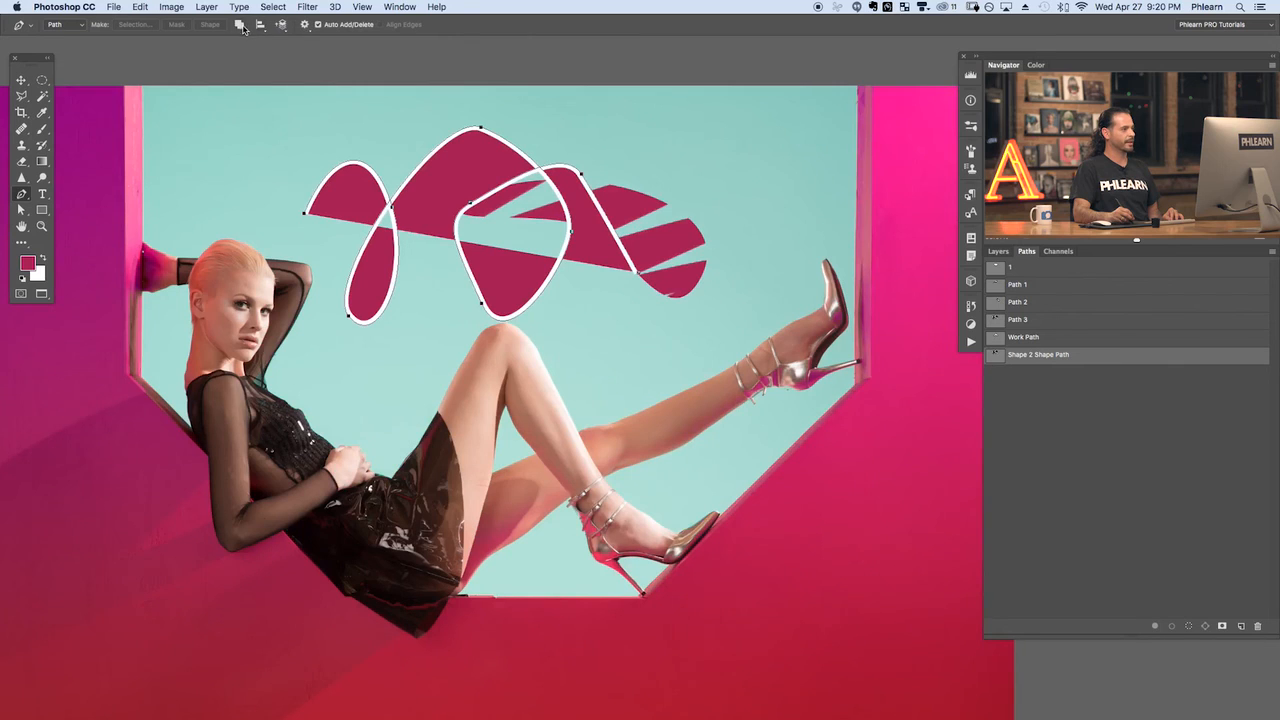
{"action": "left_click", "coordinate": [240, 27]}
{"action": "left_click", "coordinate": [277, 66]}
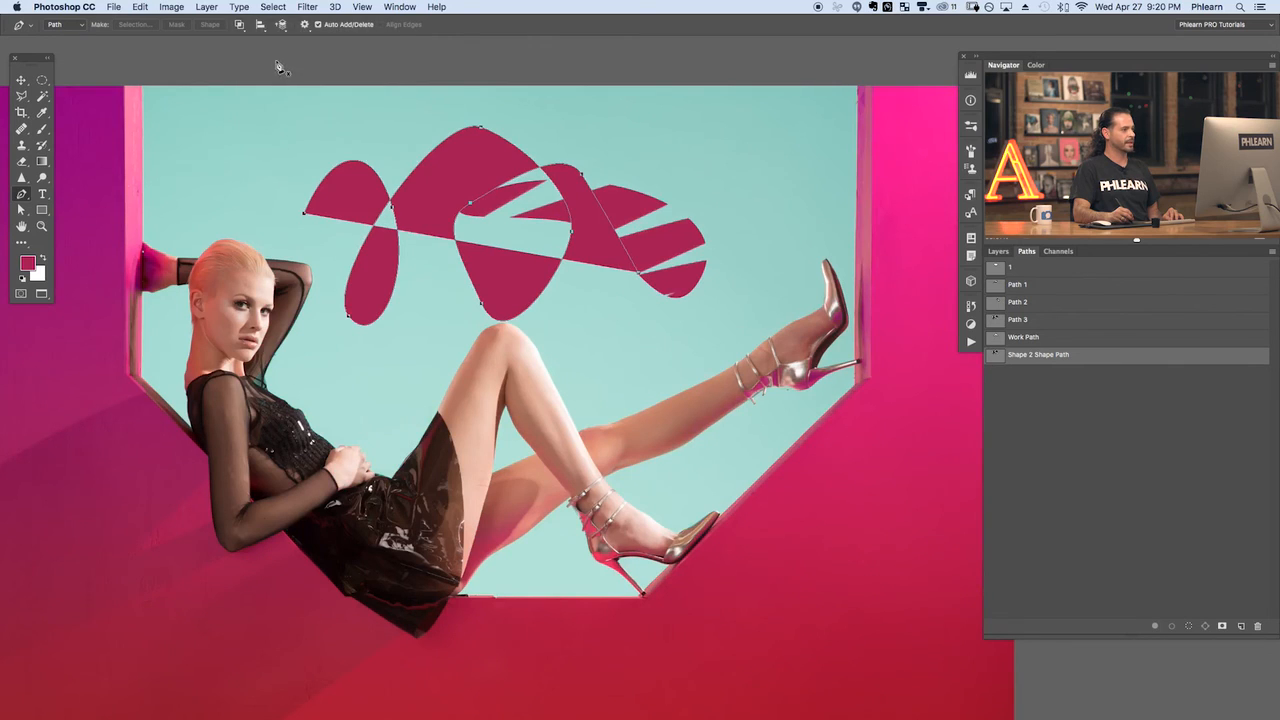
{"action": "left_click", "coordinate": [240, 27]}
{"action": "left_click", "coordinate": [284, 79]}
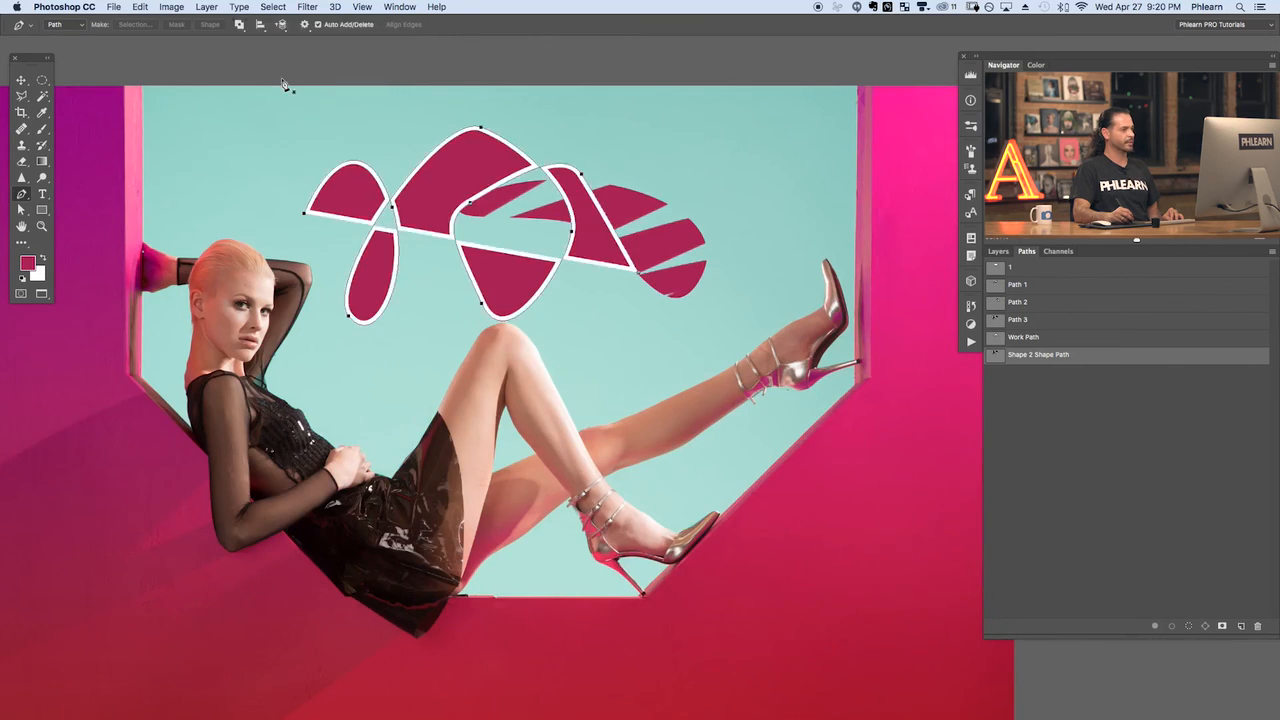
{"action": "left_click", "coordinate": [239, 25]}
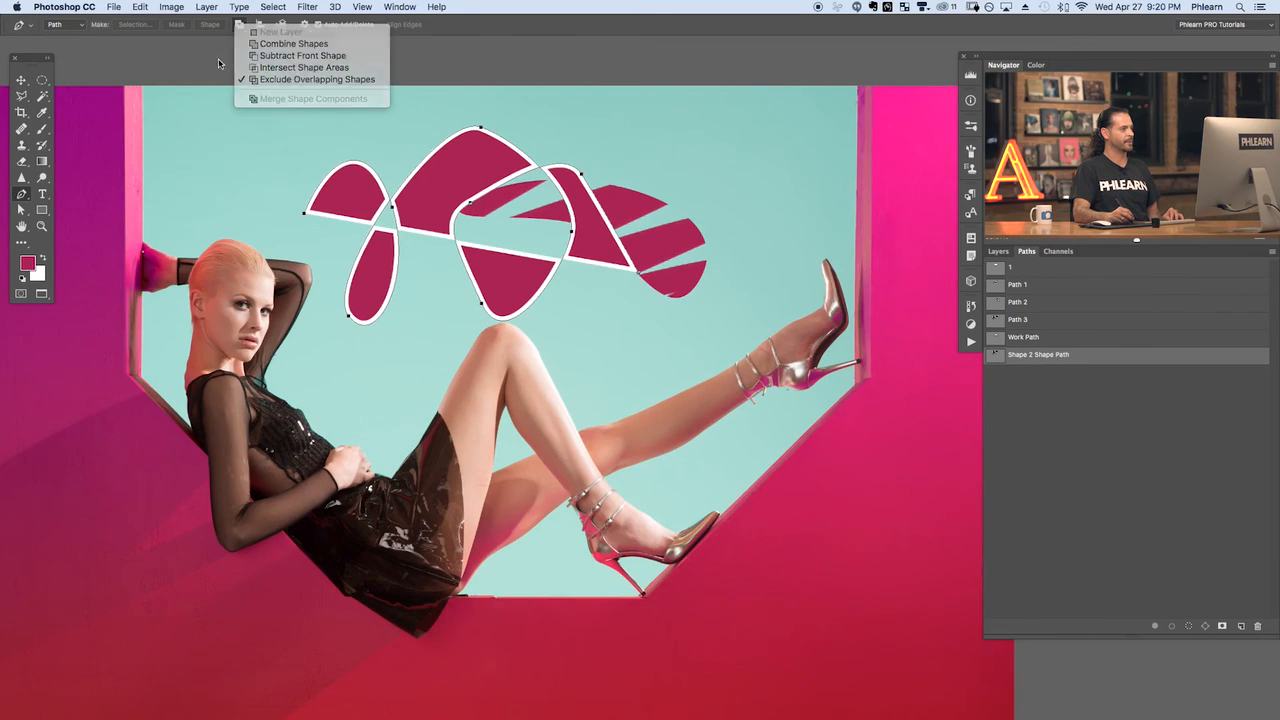
{"action": "left_click", "coordinate": [222, 62]}
Set path alignment to Align To Canvas and align the looping shape by its horizontal centers
{"action": "left_click", "coordinate": [259, 25]}
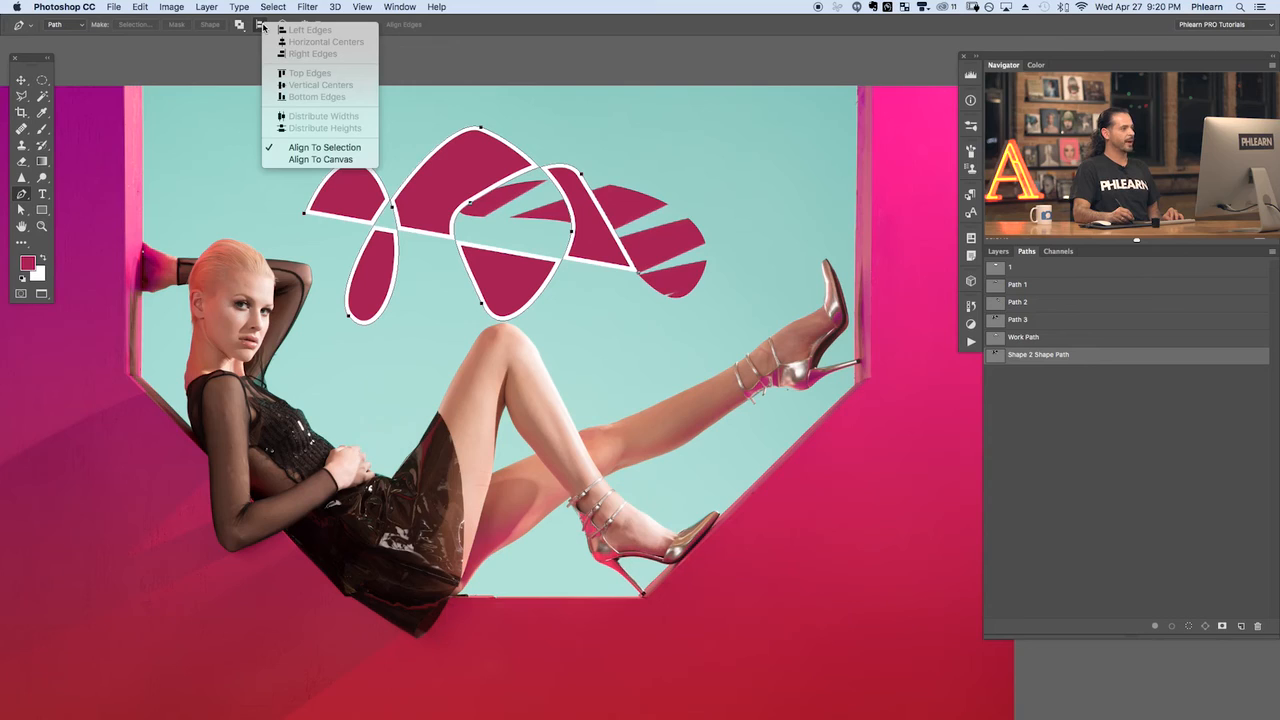
{"action": "left_click", "coordinate": [347, 159]}
{"action": "left_click", "coordinate": [259, 25]}
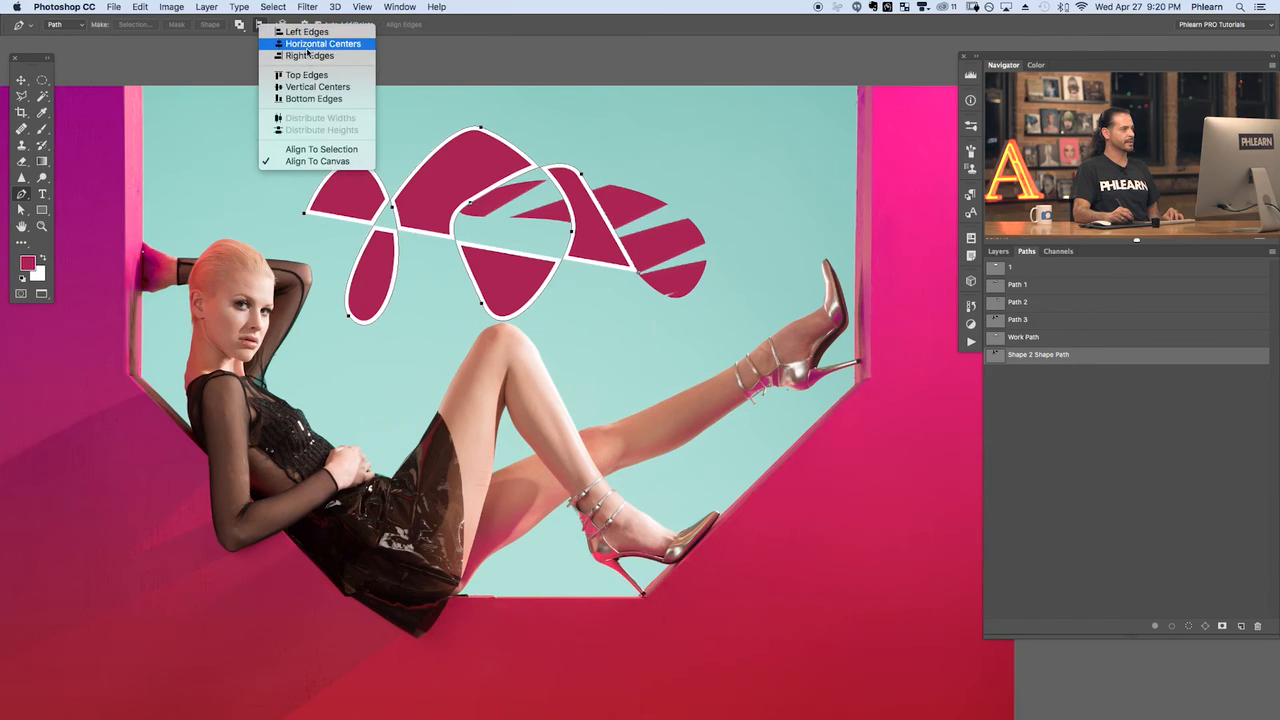
{"action": "left_click", "coordinate": [313, 45]}
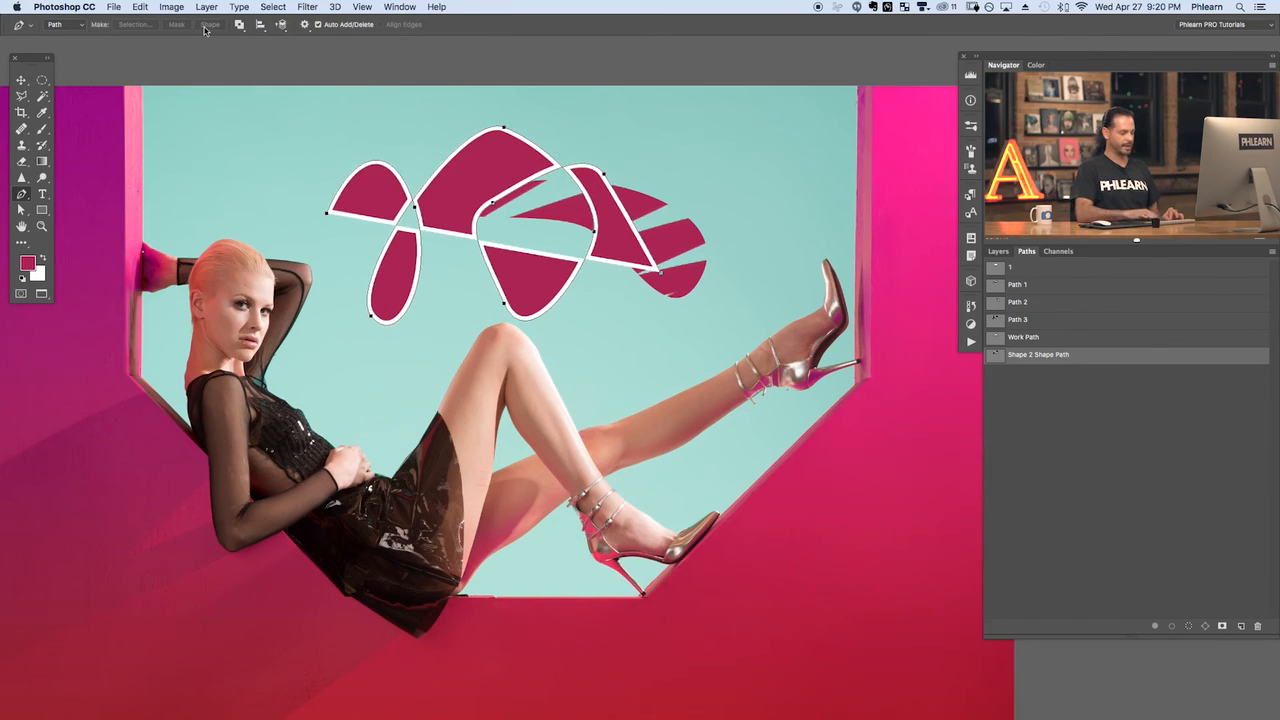
Align the looping shape to the canvas by its vertical centers, bottom edges and right edges in turn
{"action": "key", "text": "super+minus"}
{"action": "left_click", "coordinate": [259, 25]}
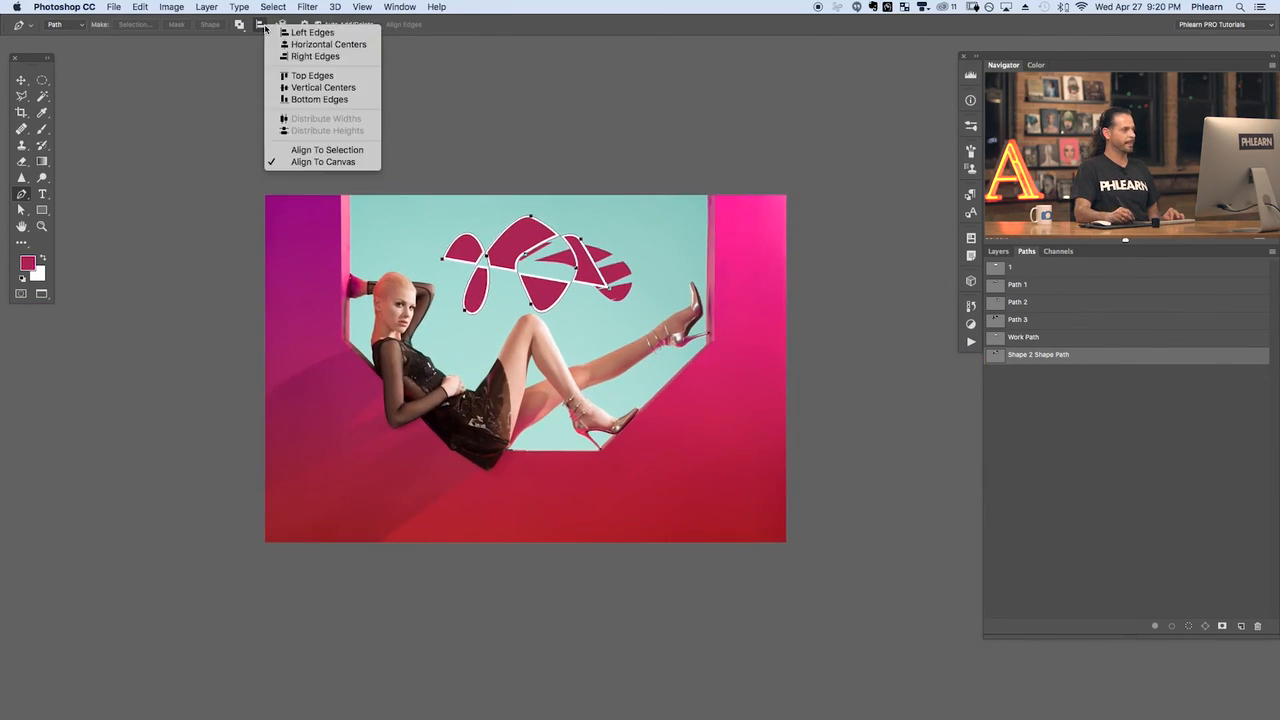
{"action": "left_click", "coordinate": [318, 88]}
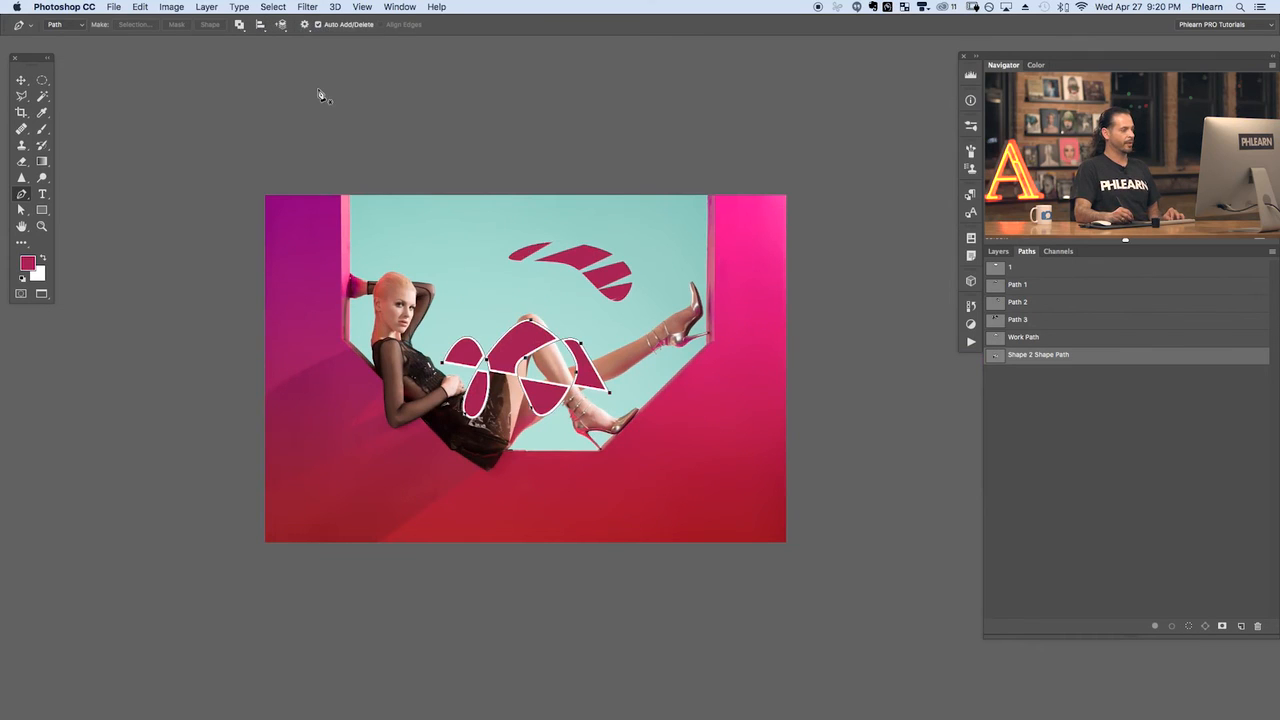
{"action": "left_click", "coordinate": [267, 31]}
{"action": "left_click", "coordinate": [303, 100]}
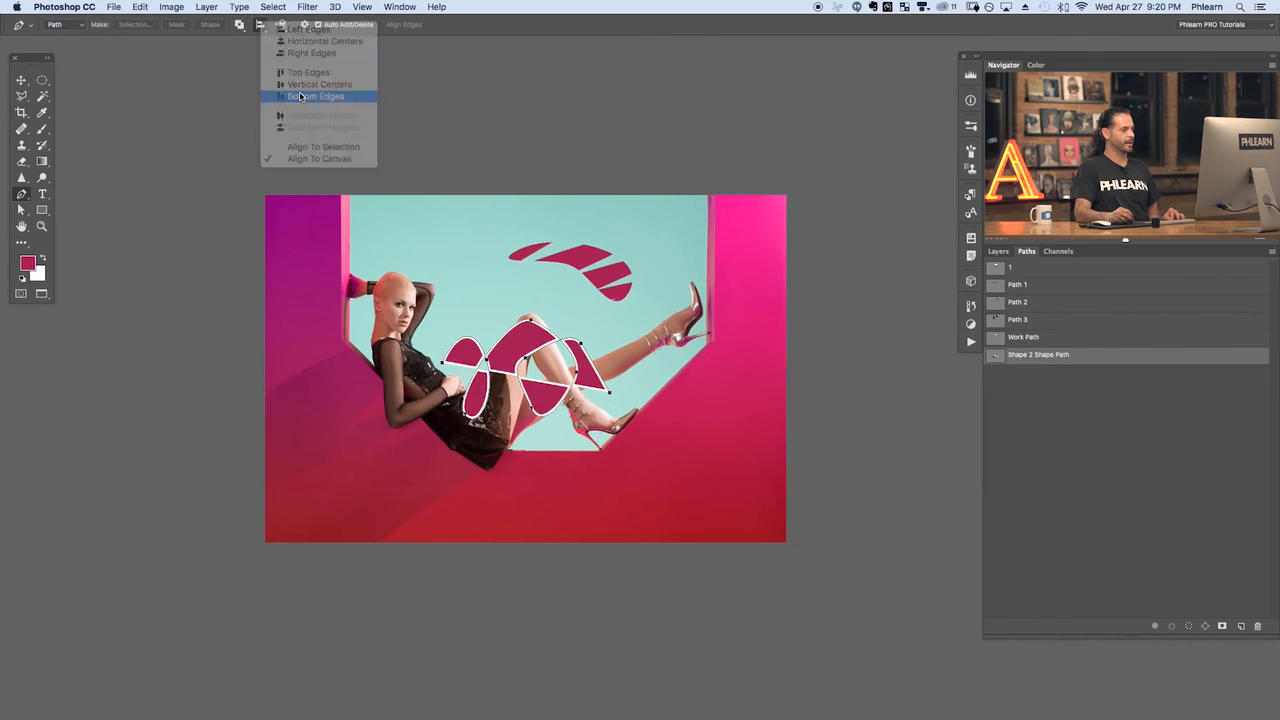
{"action": "left_click", "coordinate": [260, 25]}
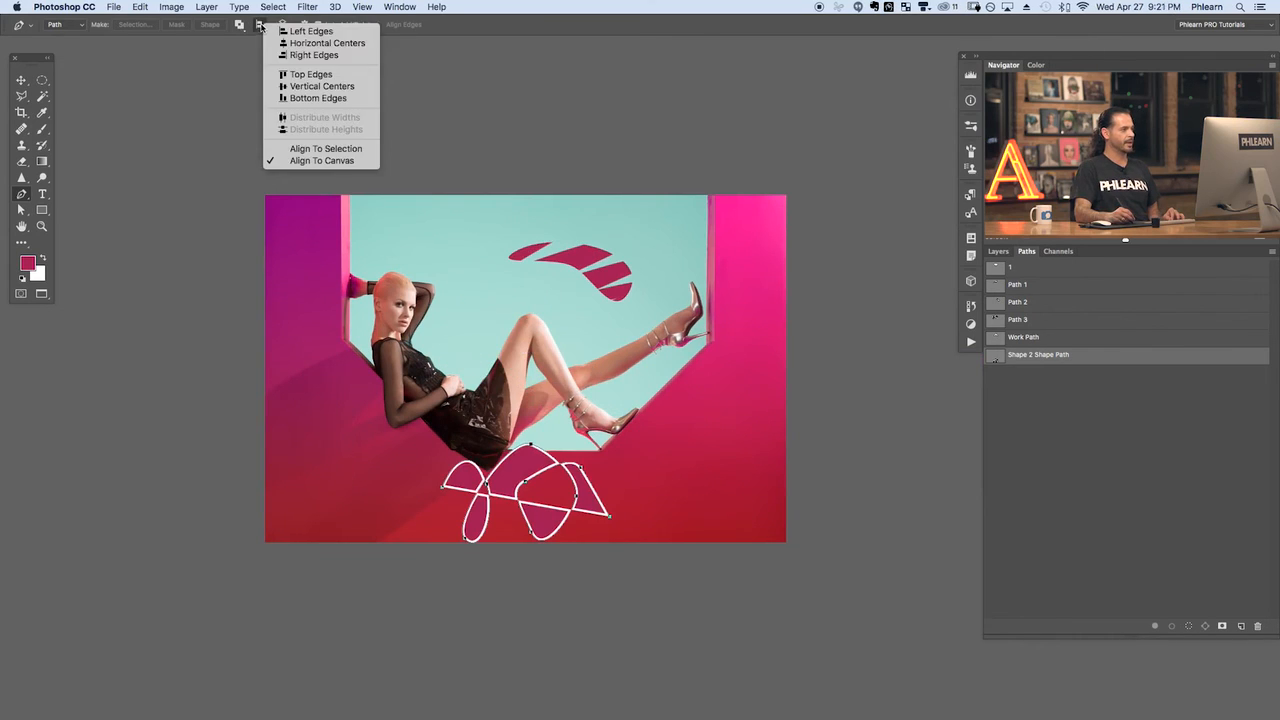
{"action": "left_click", "coordinate": [328, 56]}
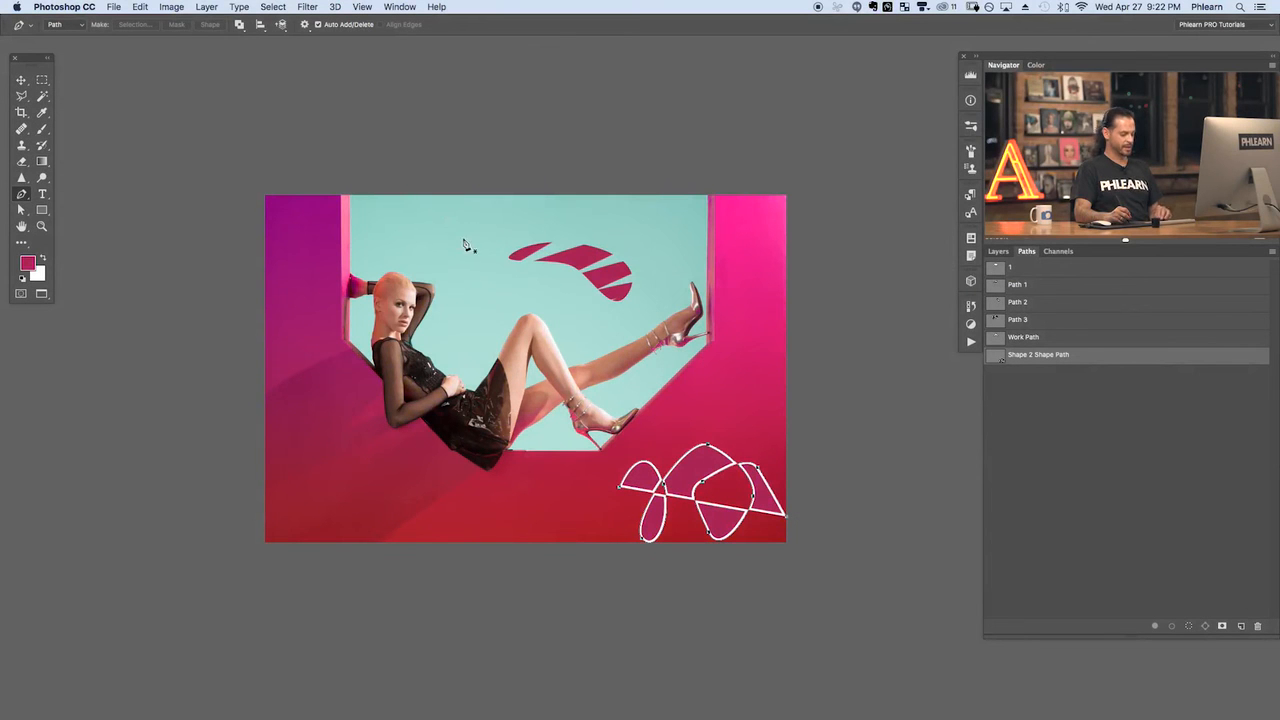
Draw a rectangular selection around the raised knee, try Align To Selection for the looping shape, and restore Align To Canvas
{"action": "key", "text": "m"}
{"action": "left_click_drag", "start_coordinate": [459, 263], "coordinate": [579, 369]}
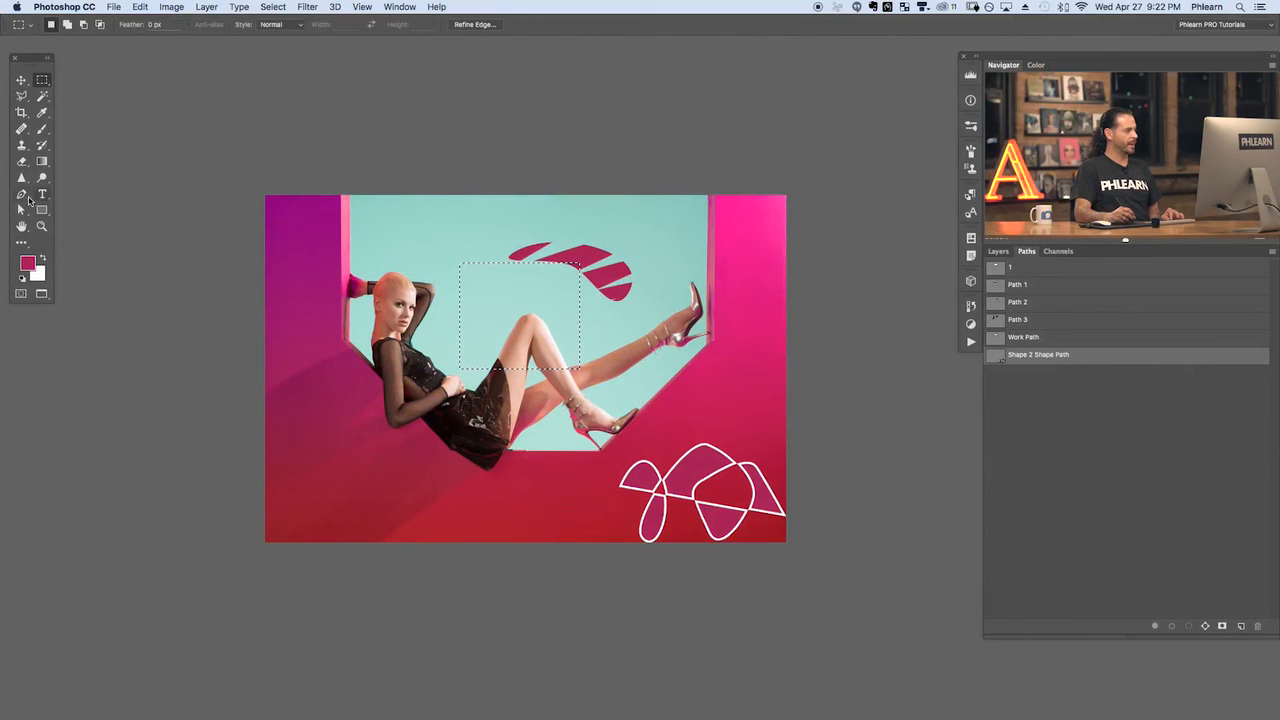
{"action": "key", "text": "p"}
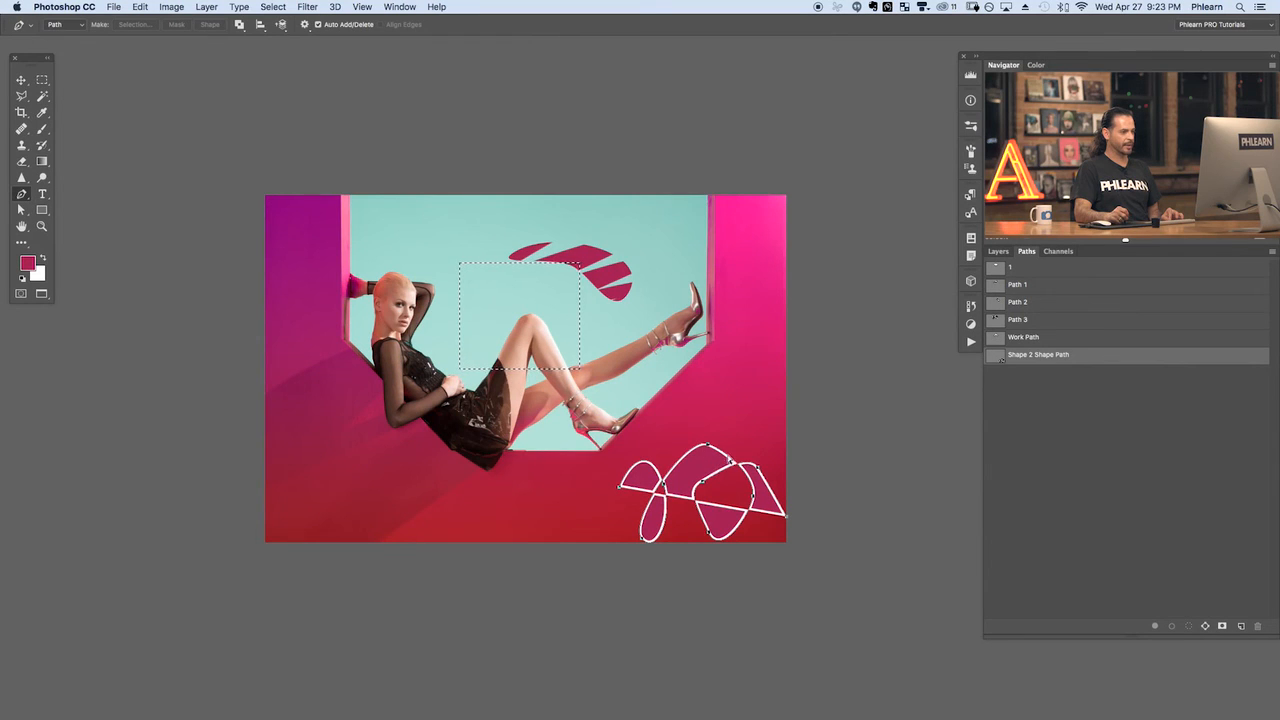
{"action": "left_click", "coordinate": [742, 452], "text": "super"}
{"action": "left_click", "coordinate": [758, 468], "text": "super"}
{"action": "left_click", "coordinate": [262, 25]}
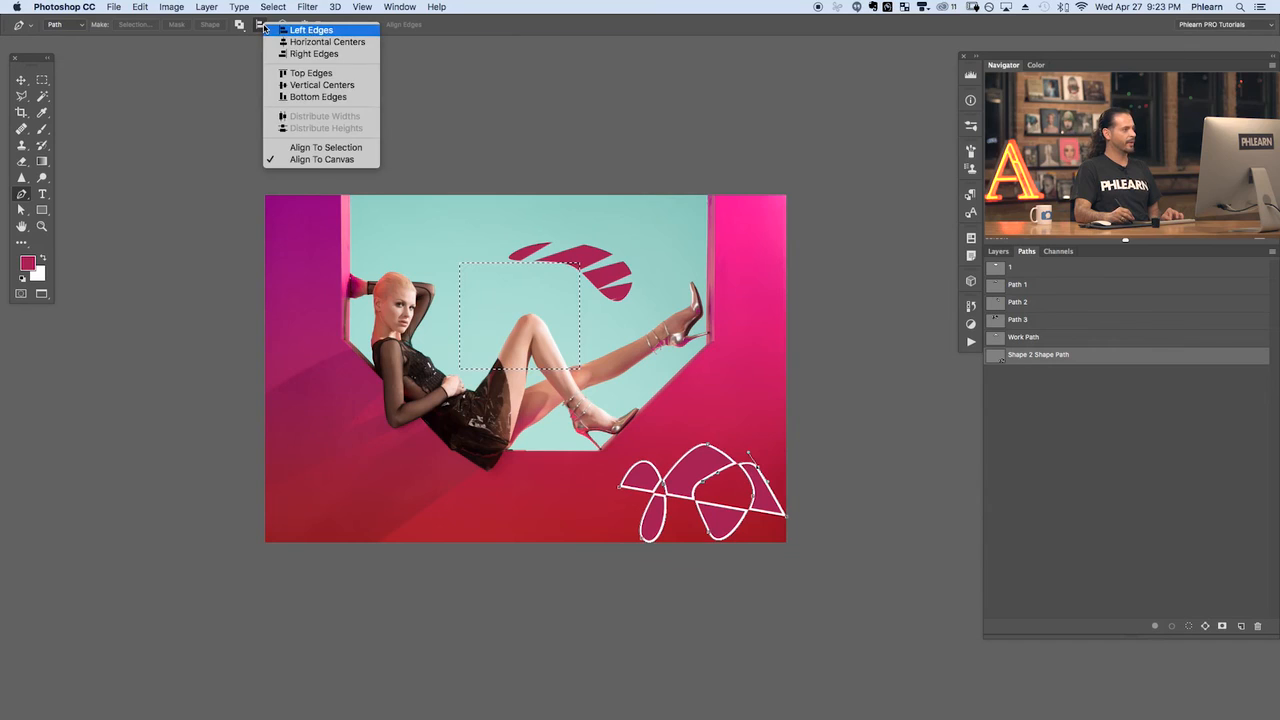
{"action": "left_click", "coordinate": [309, 146]}
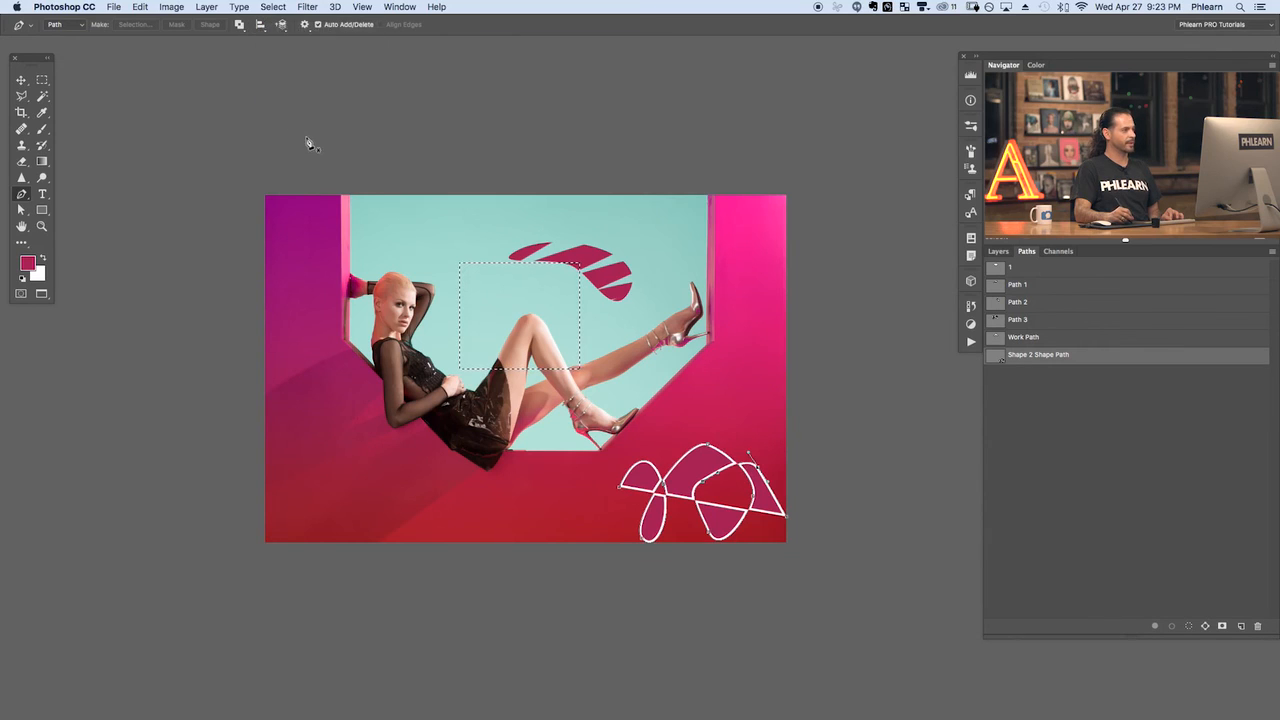
{"action": "left_click", "coordinate": [260, 26]}
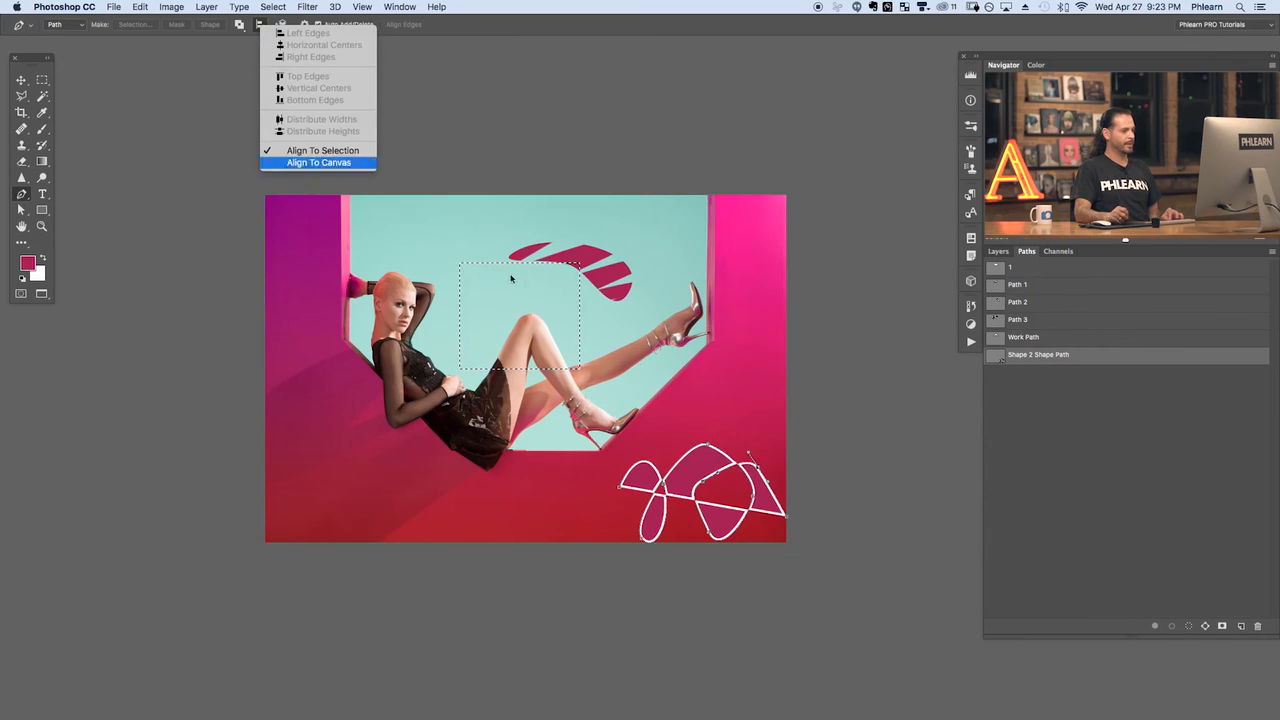
{"action": "left_click", "coordinate": [318, 162]}
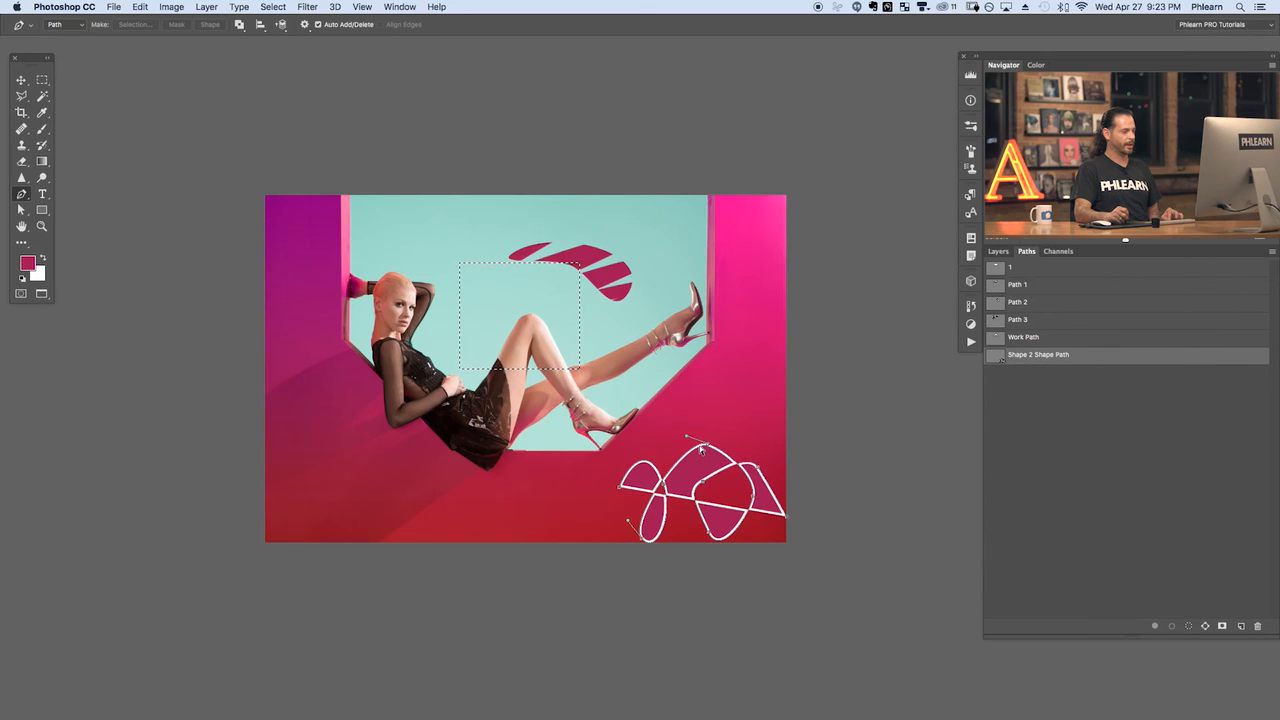
Center the looping shape on the canvas by aligning its vertical centers and horizontal centers
{"action": "left_click", "coordinate": [261, 27]}
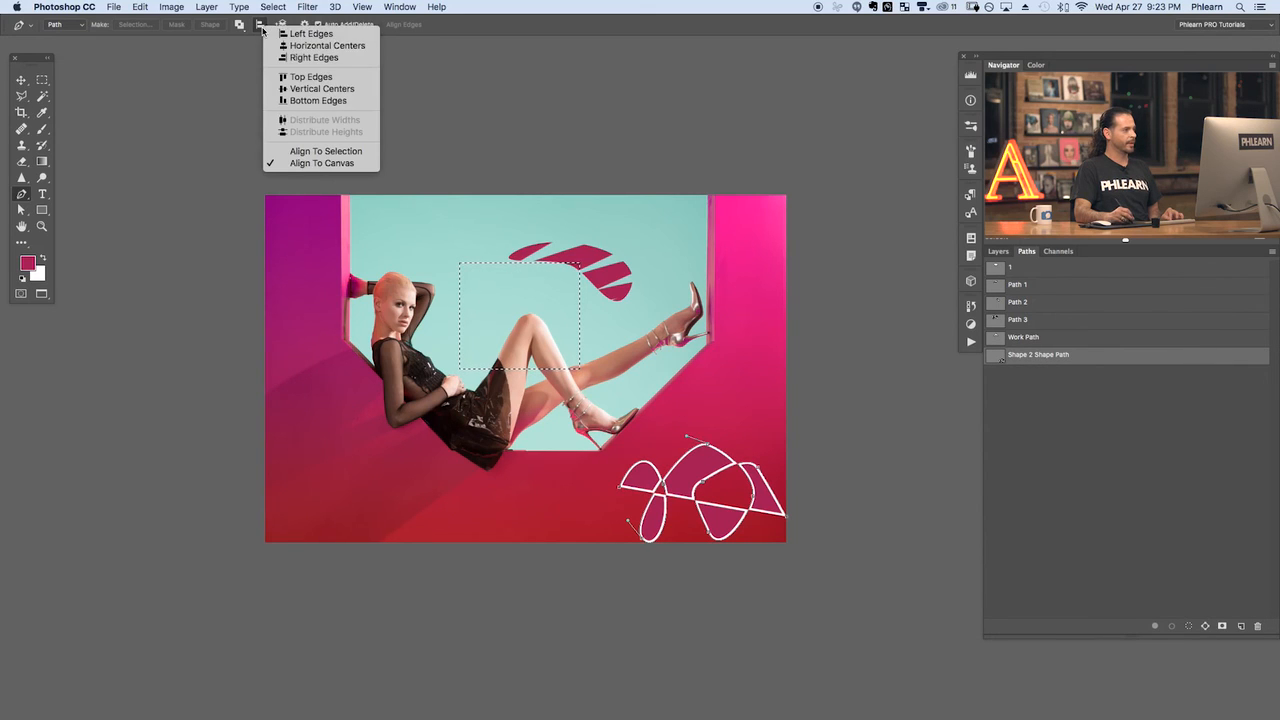
{"action": "left_click", "coordinate": [303, 89]}
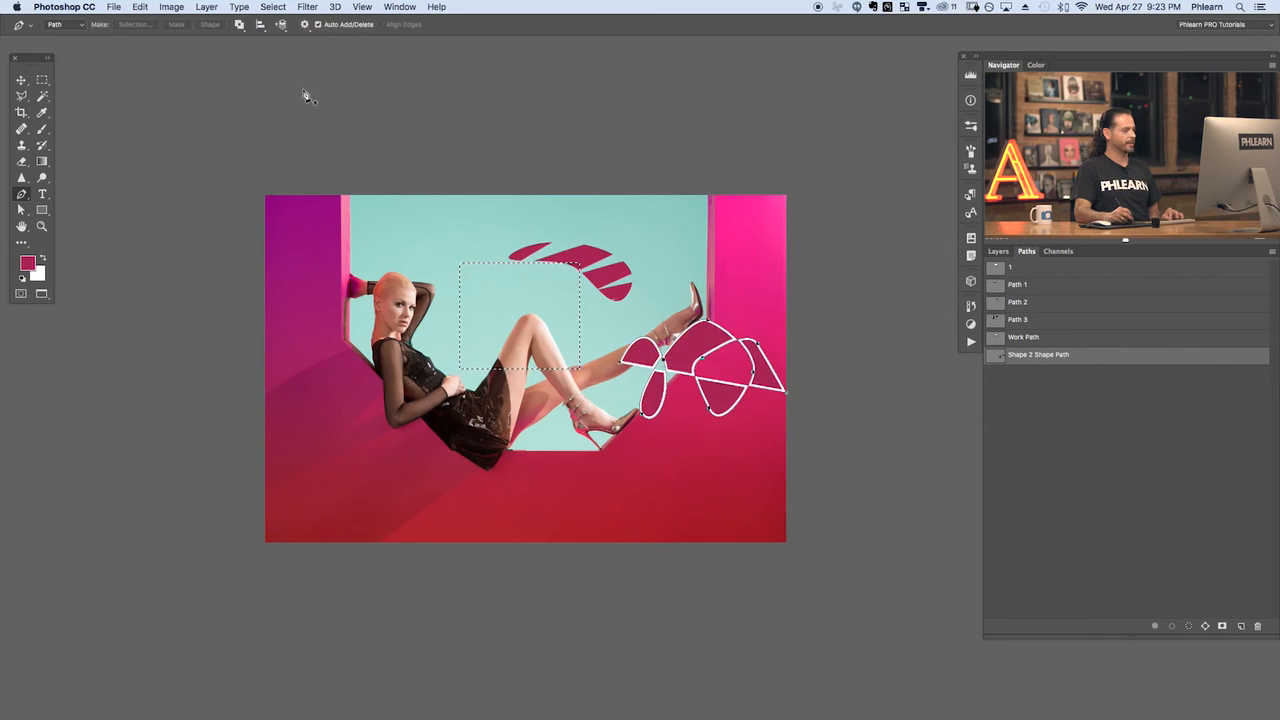
{"action": "left_click", "coordinate": [261, 27]}
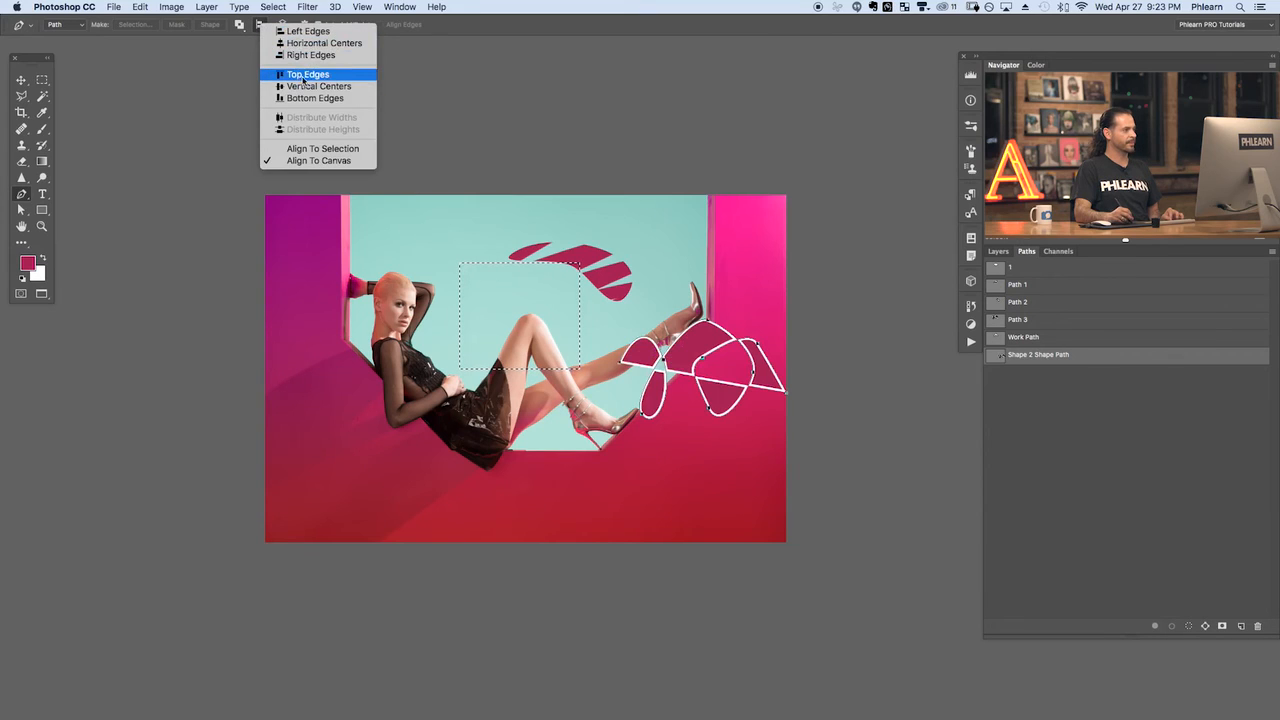
{"action": "left_click", "coordinate": [306, 44]}
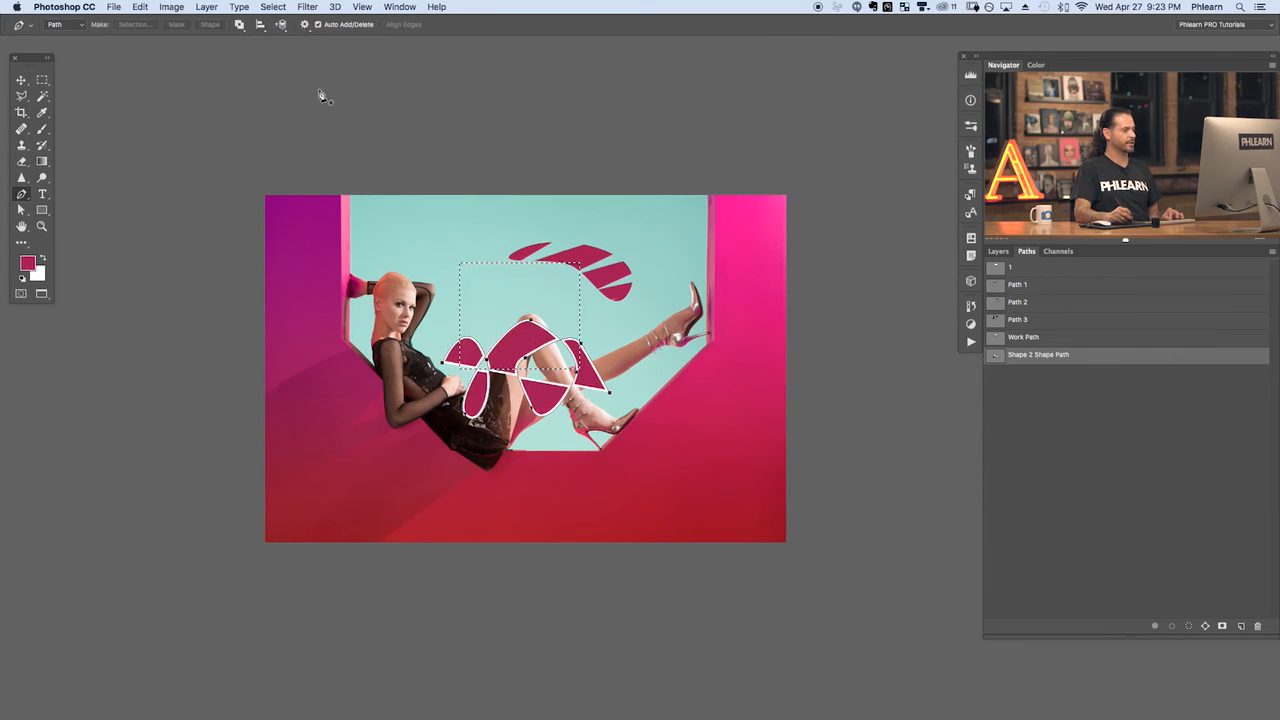
Apply Bring Shape To Front to the looping shape and review the other path arrangement options
{"action": "left_click", "coordinate": [280, 26]}
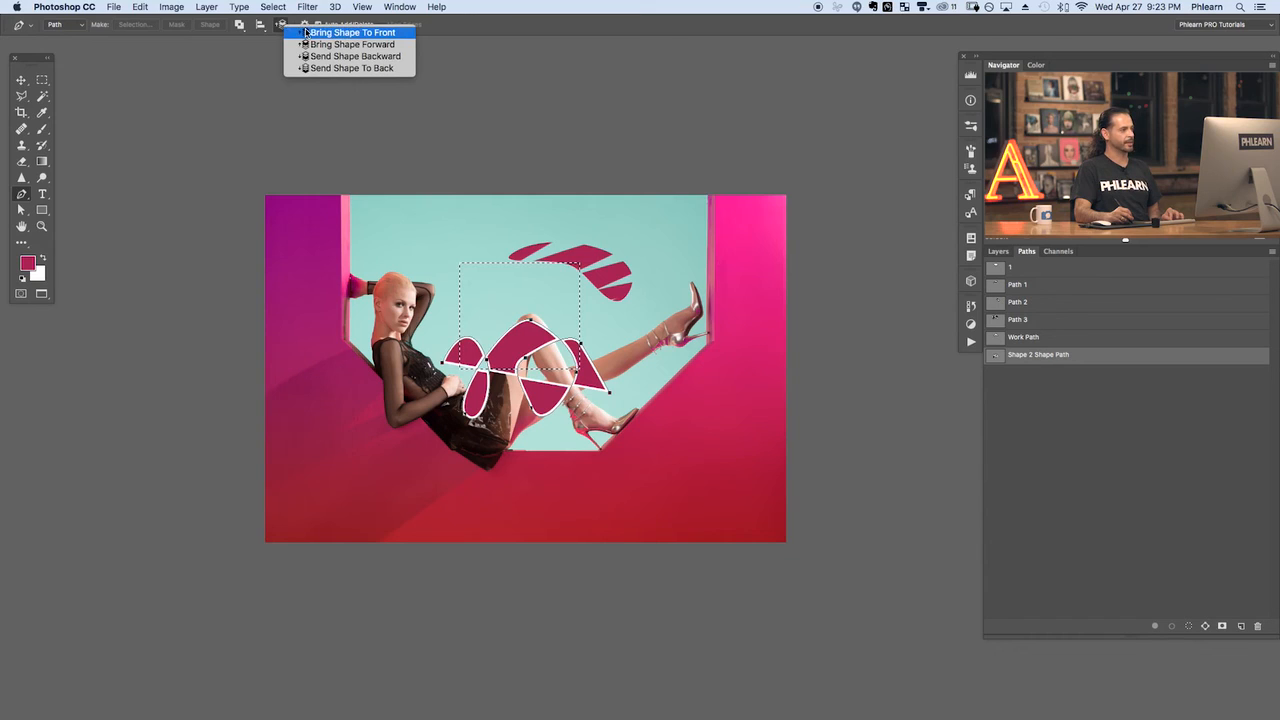
{"action": "left_click", "coordinate": [316, 33]}
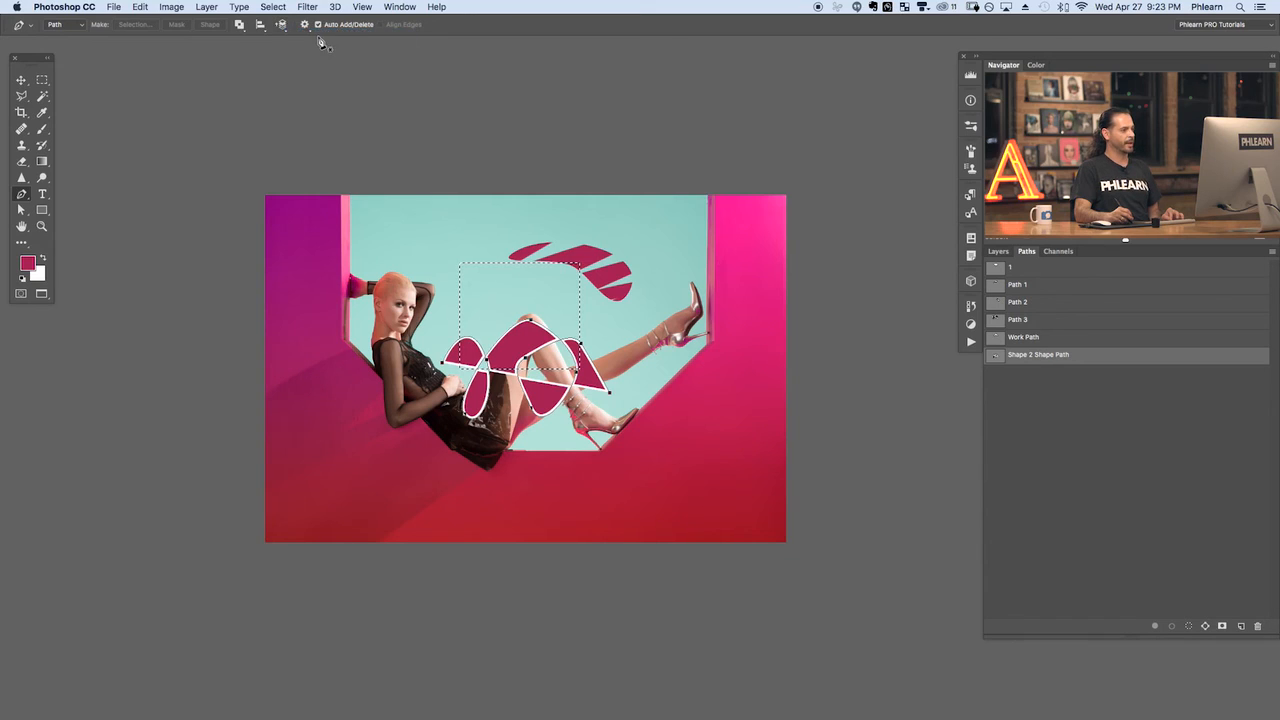
{"action": "left_click", "coordinate": [283, 25]}
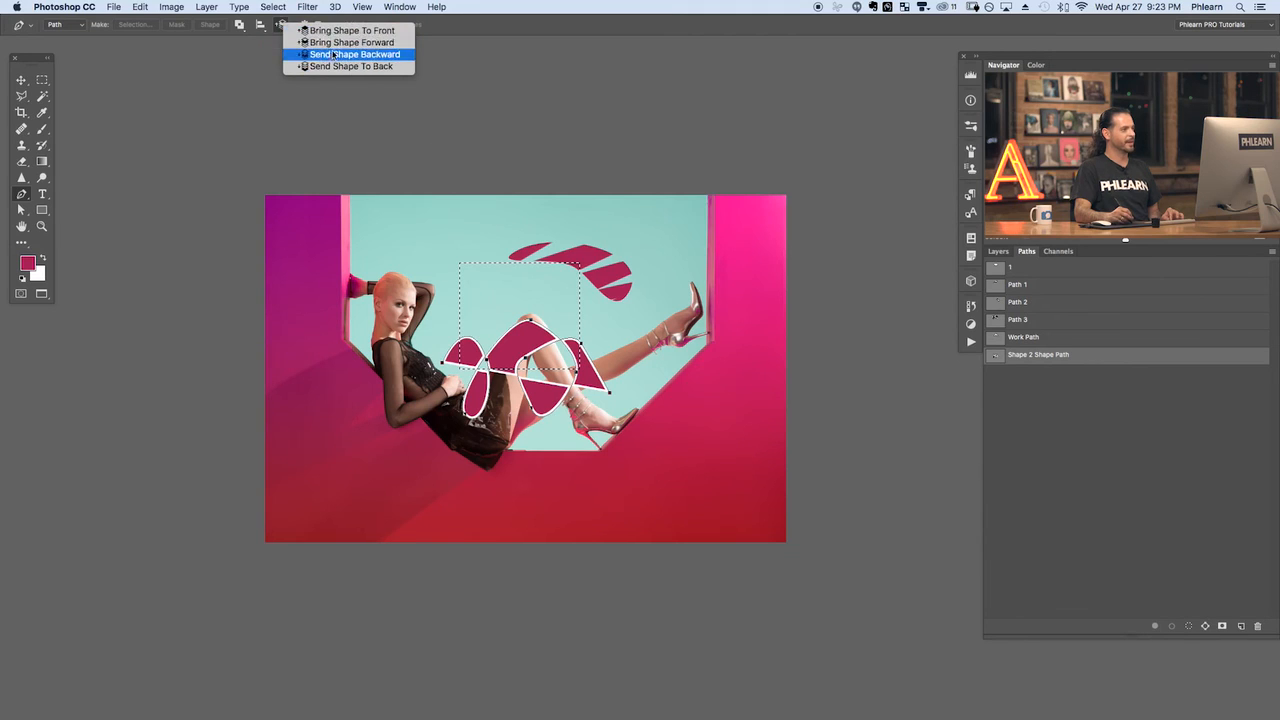
{"action": "left_click", "coordinate": [288, 32]}
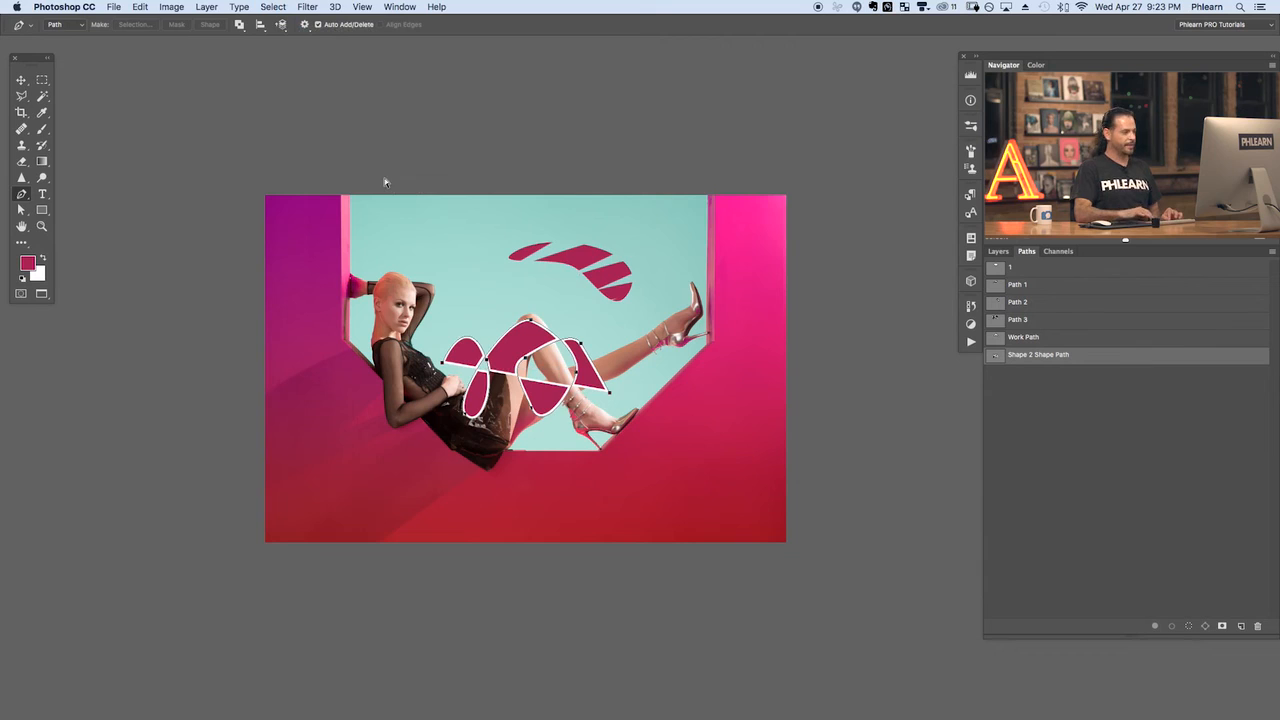
Deselect the shape path, hide the Shape 2 and Layer 7 layers, and create a new empty layer
{"action": "key", "text": "super+plus"}
{"action": "key", "text": "super+plus"}
{"action": "left_click_drag", "start_coordinate": [278, 232], "coordinate": [567, 326]}
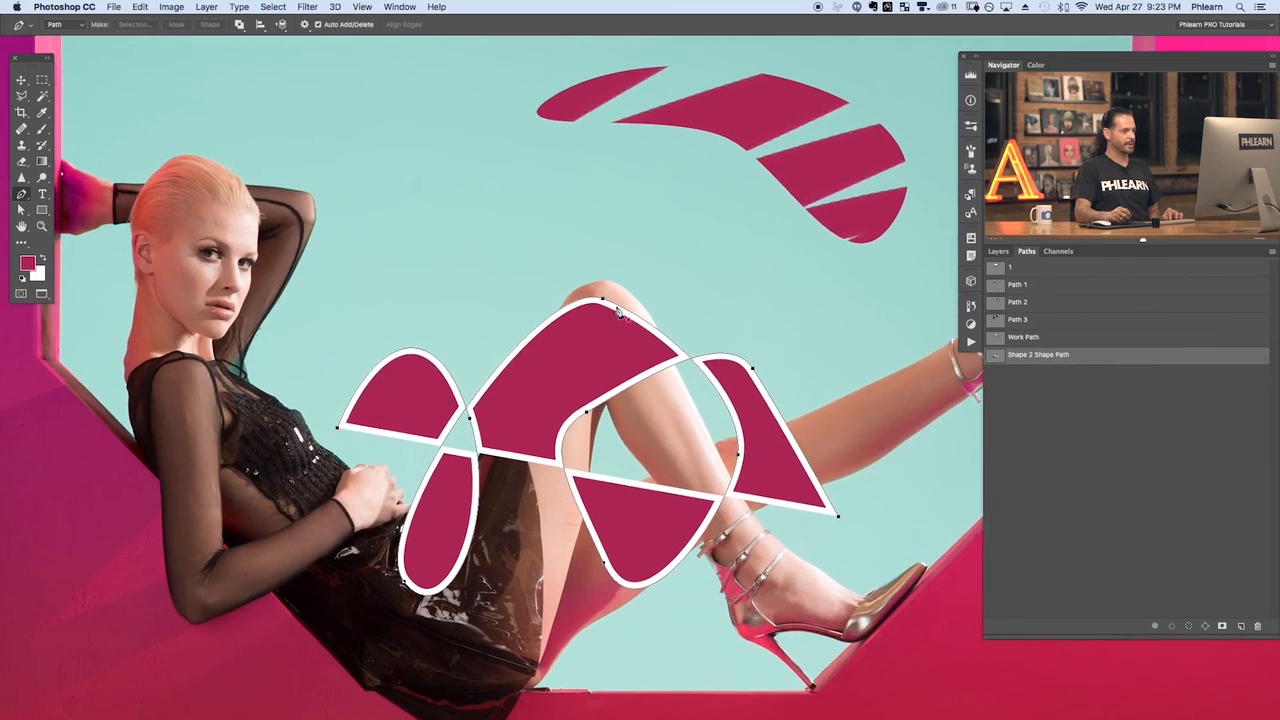
{"action": "left_click", "coordinate": [1037, 394]}
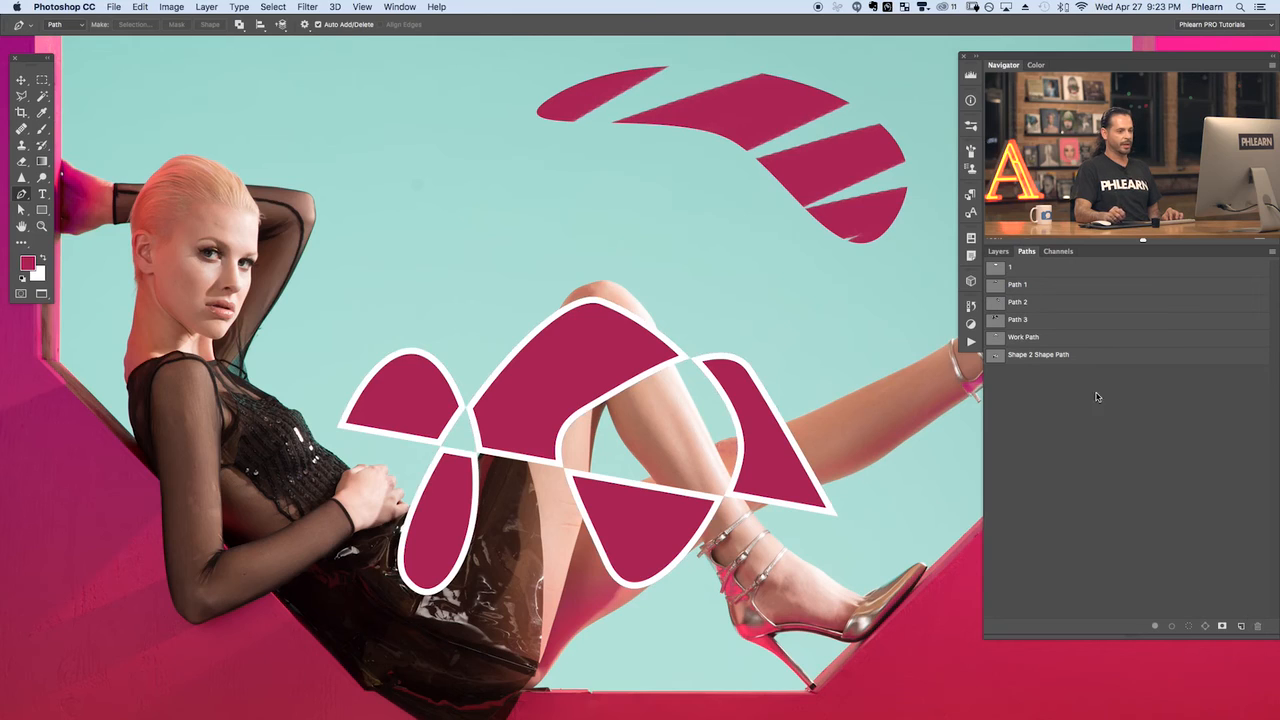
{"action": "left_click", "coordinate": [998, 251]}
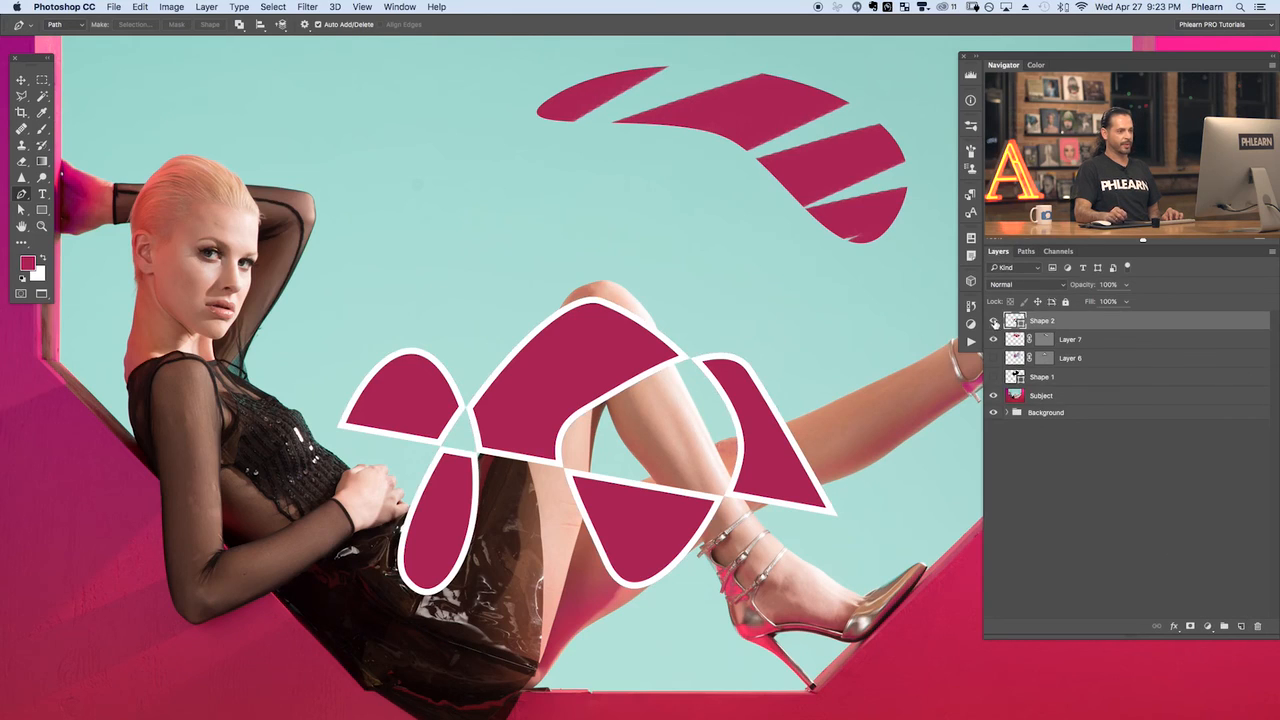
{"action": "left_click_drag", "start_coordinate": [995, 322], "coordinate": [995, 378]}
{"action": "left_click", "coordinate": [1240, 626]}
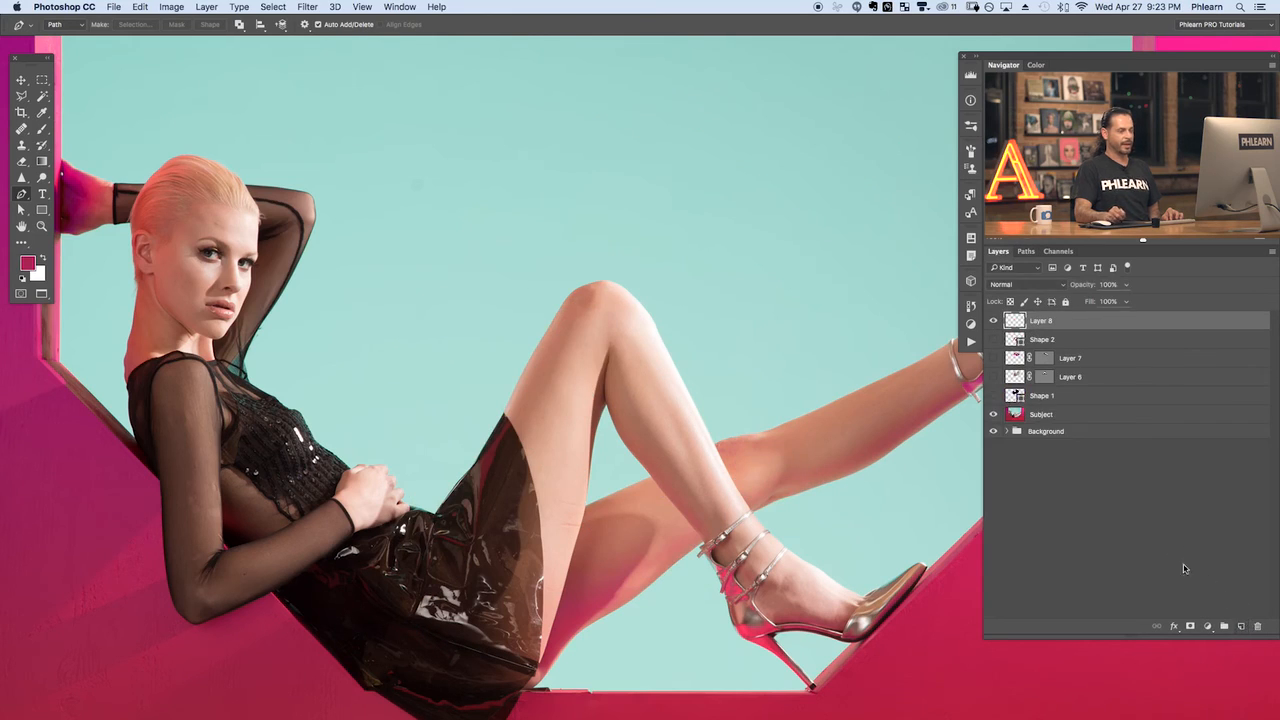
Create a new path and place three smooth anchor points forming an arc on the teal background
{"action": "left_click", "coordinate": [1024, 251]}
{"action": "left_click", "coordinate": [1240, 626]}
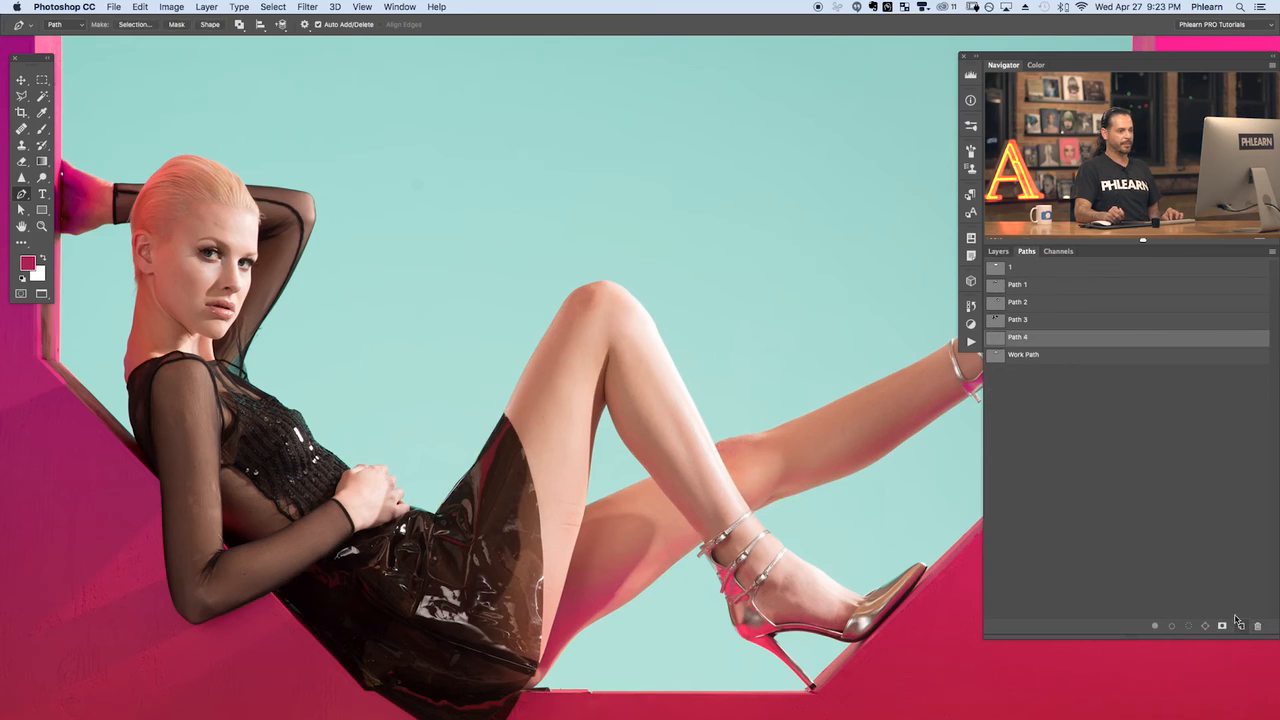
{"action": "left_click_drag", "start_coordinate": [364, 162], "coordinate": [381, 141]}
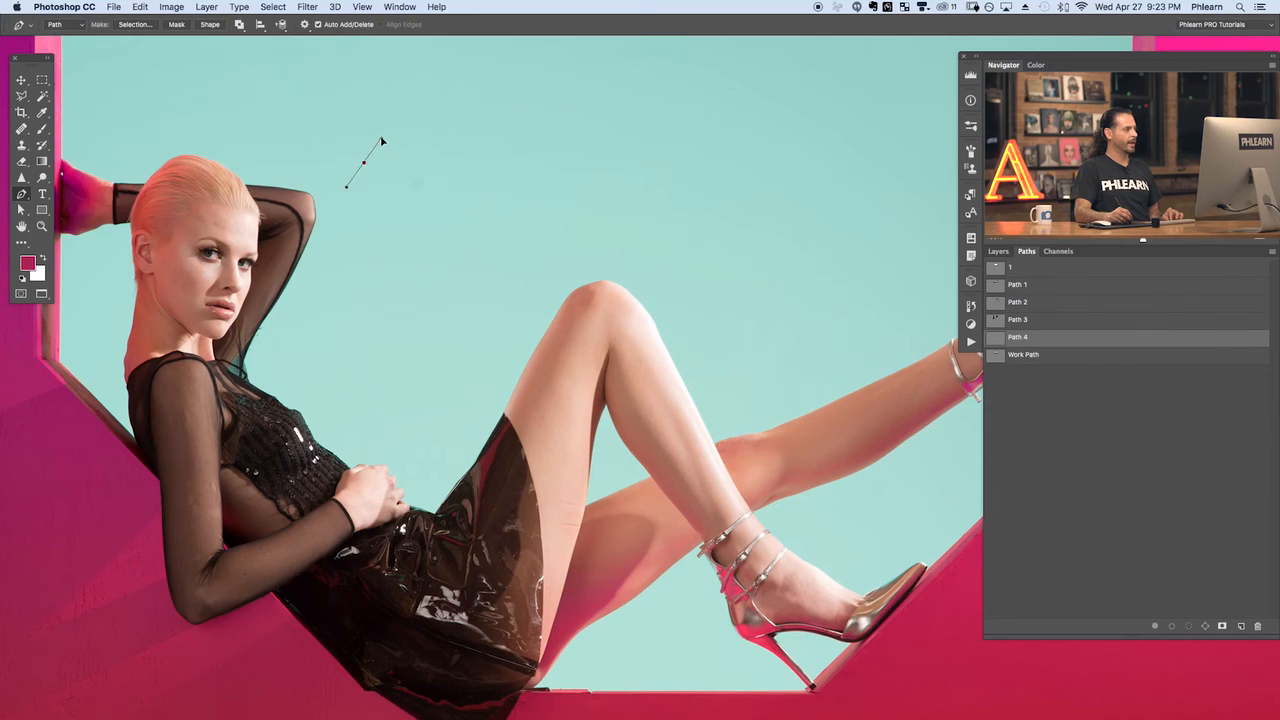
{"action": "left_click_drag", "start_coordinate": [481, 107], "coordinate": [527, 139]}
{"action": "left_click_drag", "start_coordinate": [525, 237], "coordinate": [489, 266]}
Turn on the Rubber Band option and extend the arc with smooth anchor points into a large open winding curve
{"action": "left_click", "coordinate": [306, 29]}
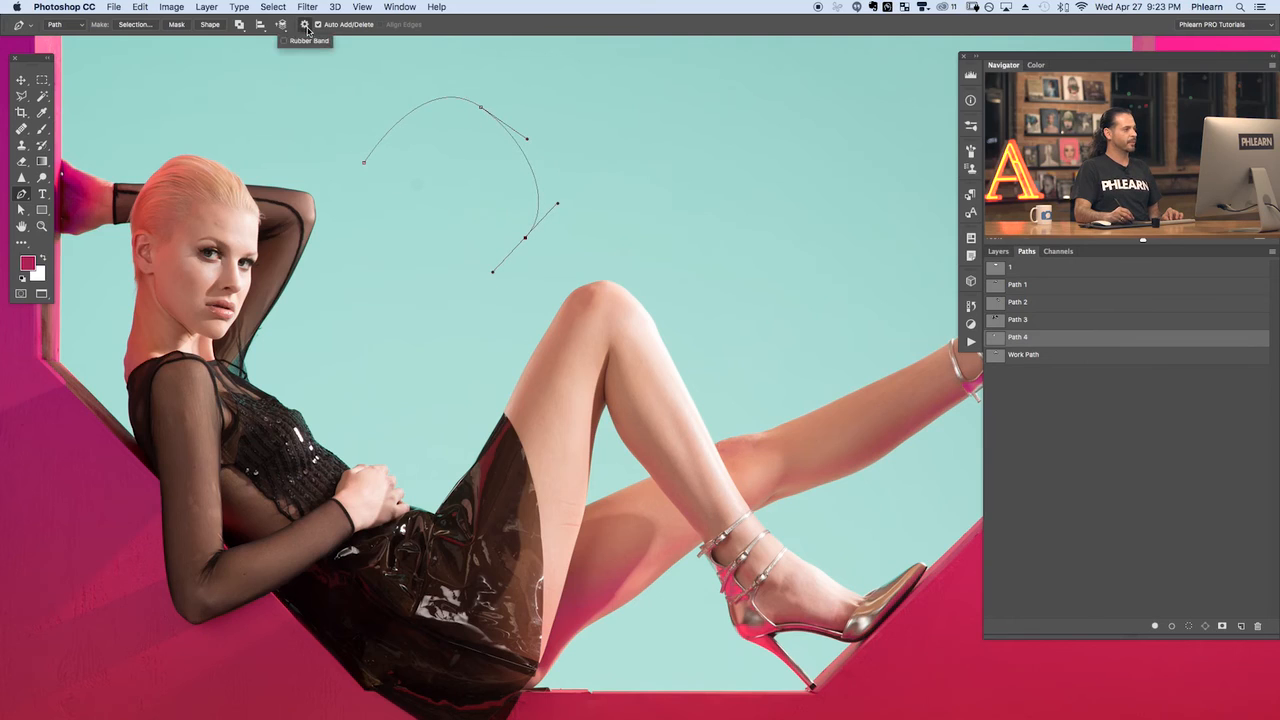
{"action": "left_click", "coordinate": [286, 41]}
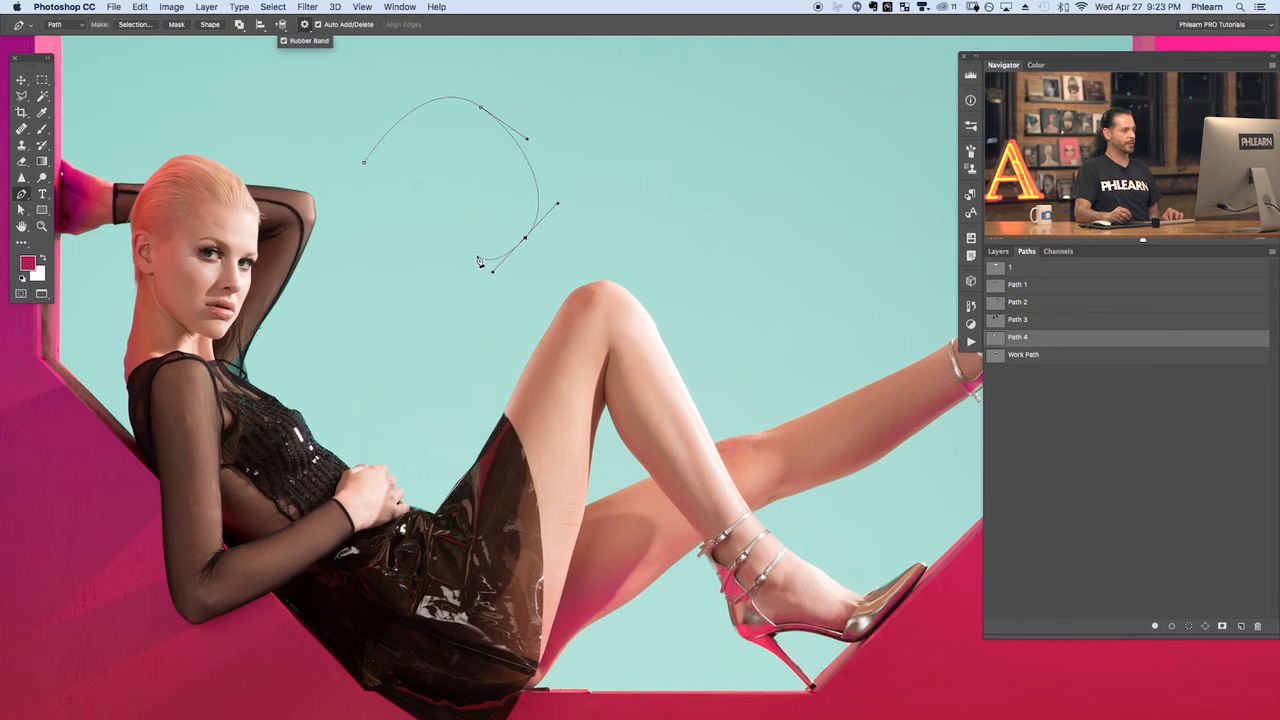
{"action": "left_click_drag", "start_coordinate": [404, 205], "coordinate": [376, 208]}
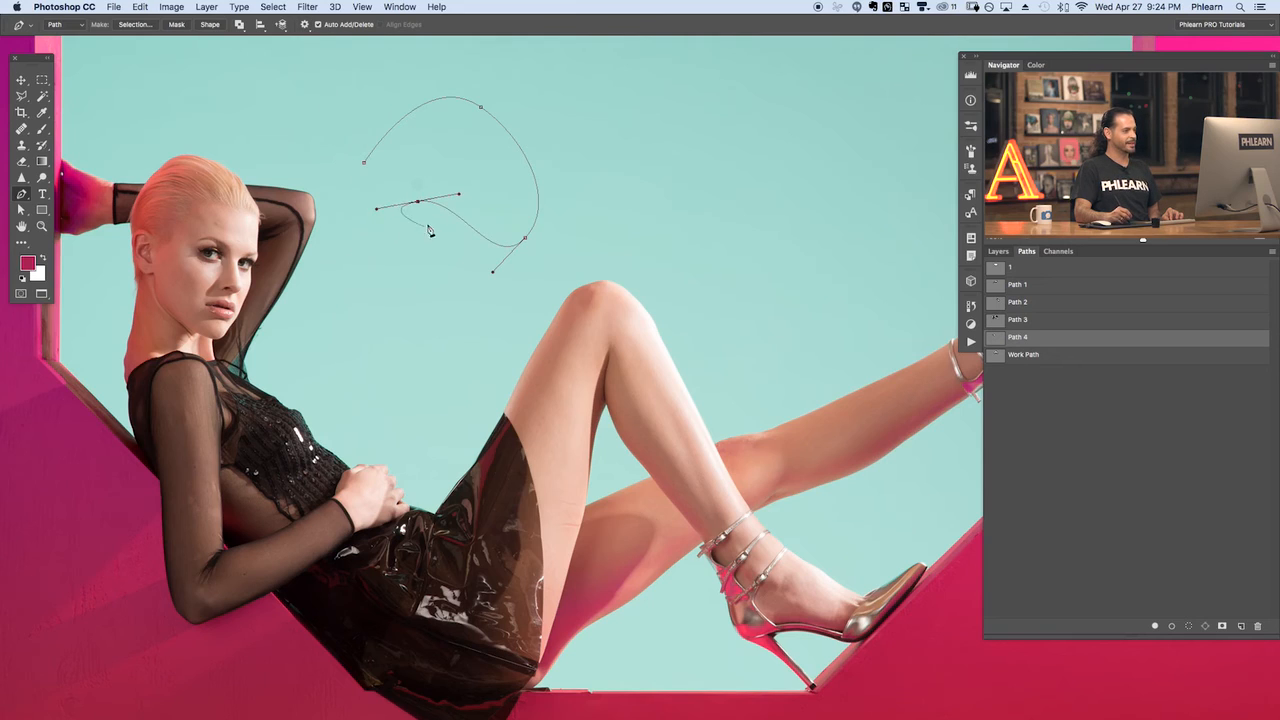
{"action": "left_click_drag", "start_coordinate": [371, 337], "coordinate": [474, 366]}
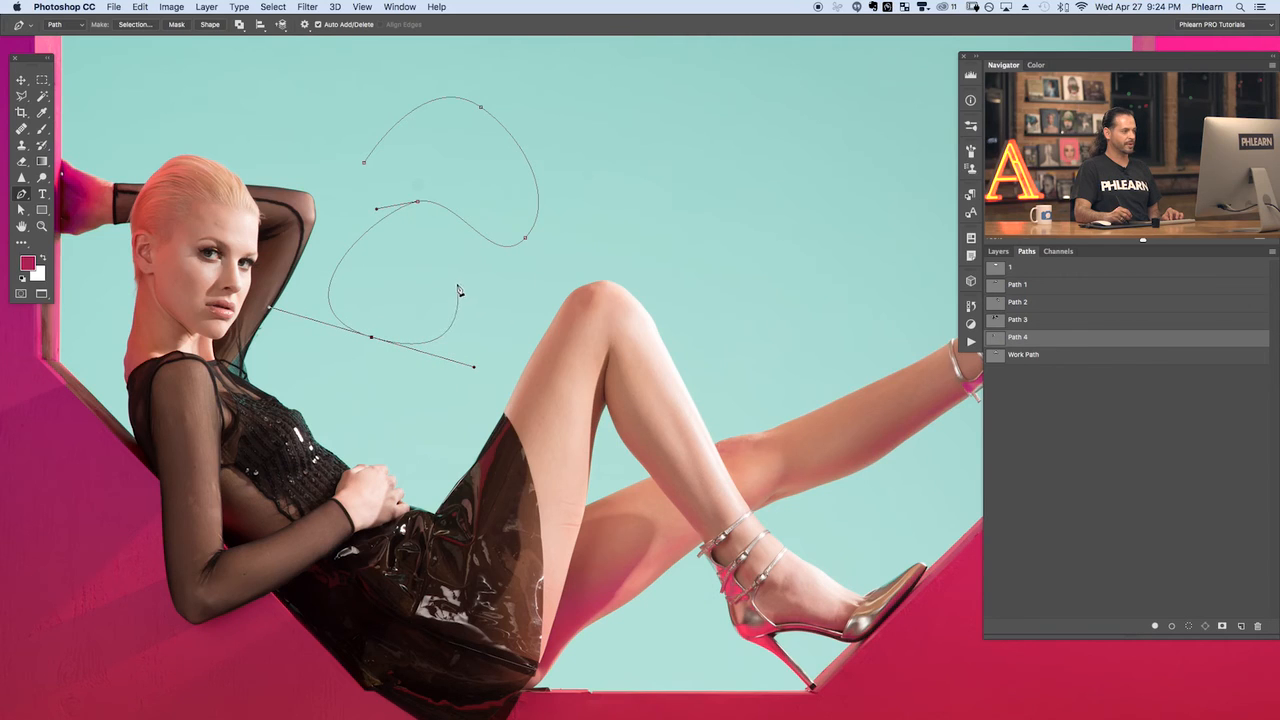
{"action": "left_click_drag", "start_coordinate": [457, 285], "coordinate": [529, 297]}
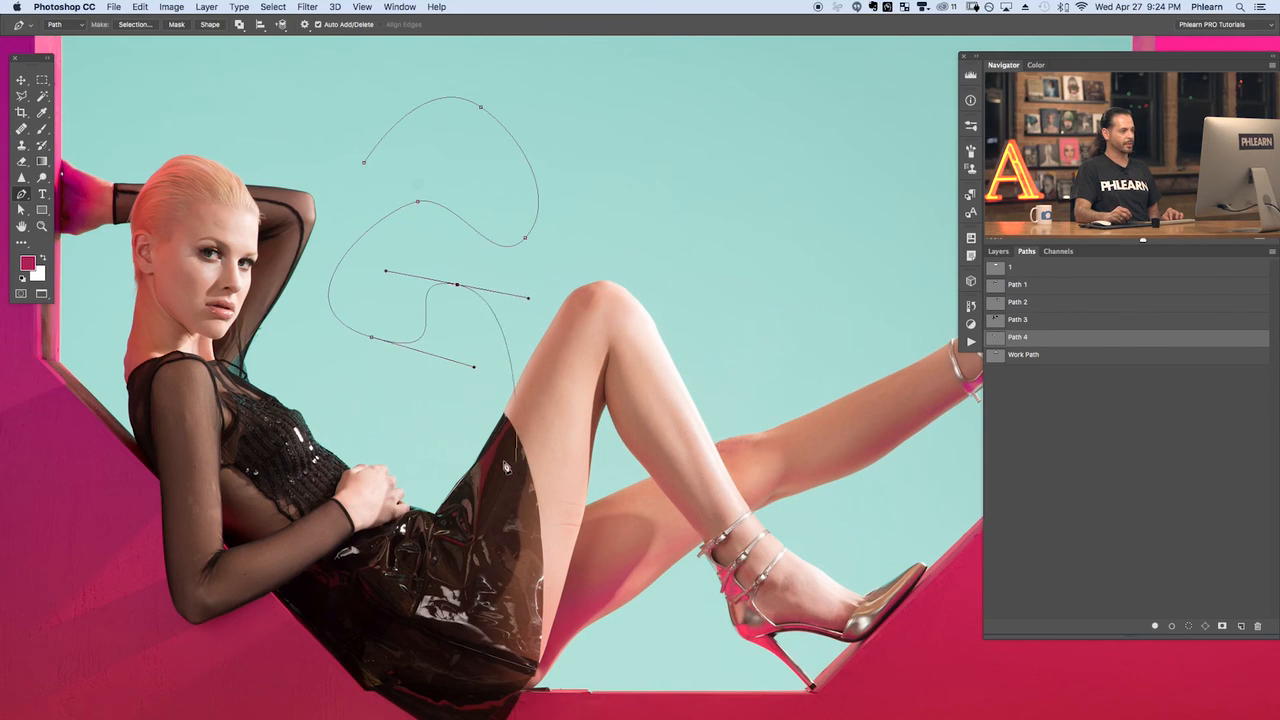
{"action": "left_click_drag", "start_coordinate": [615, 207], "coordinate": [573, 117]}
{"action": "left_click_drag", "start_coordinate": [472, 60], "coordinate": [426, 58]}
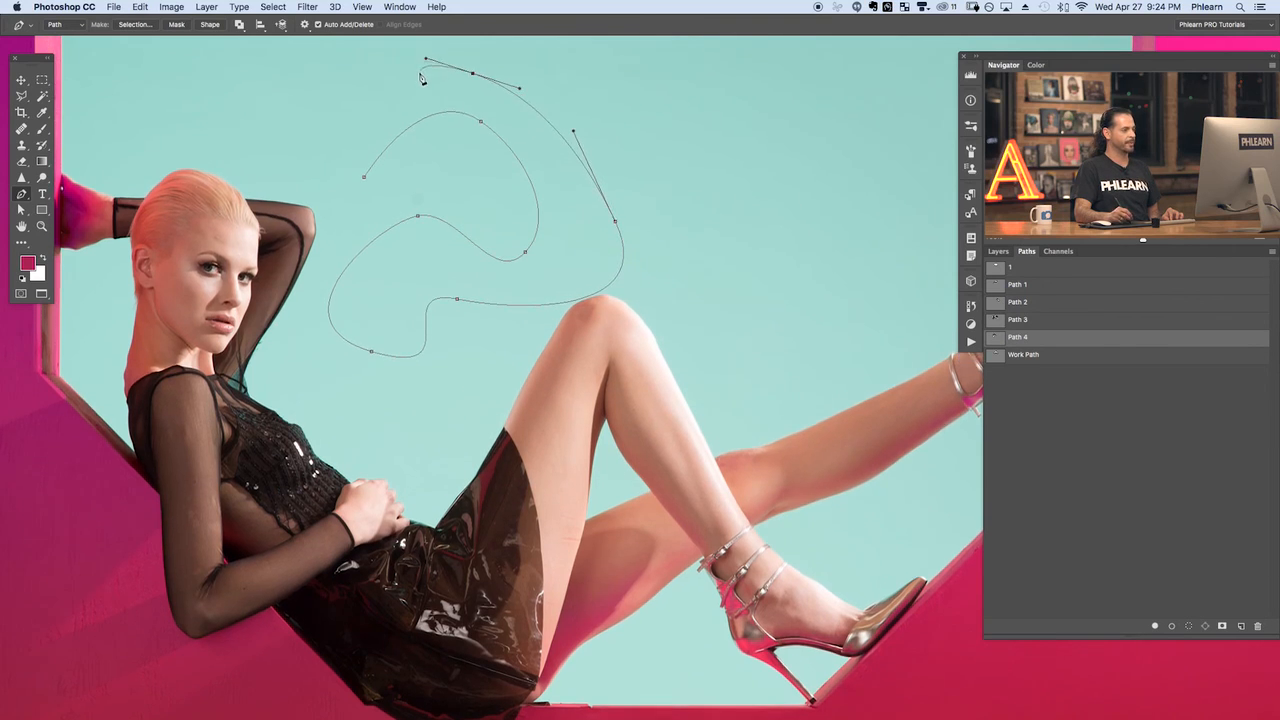
{"action": "left_click", "coordinate": [396, 83]}
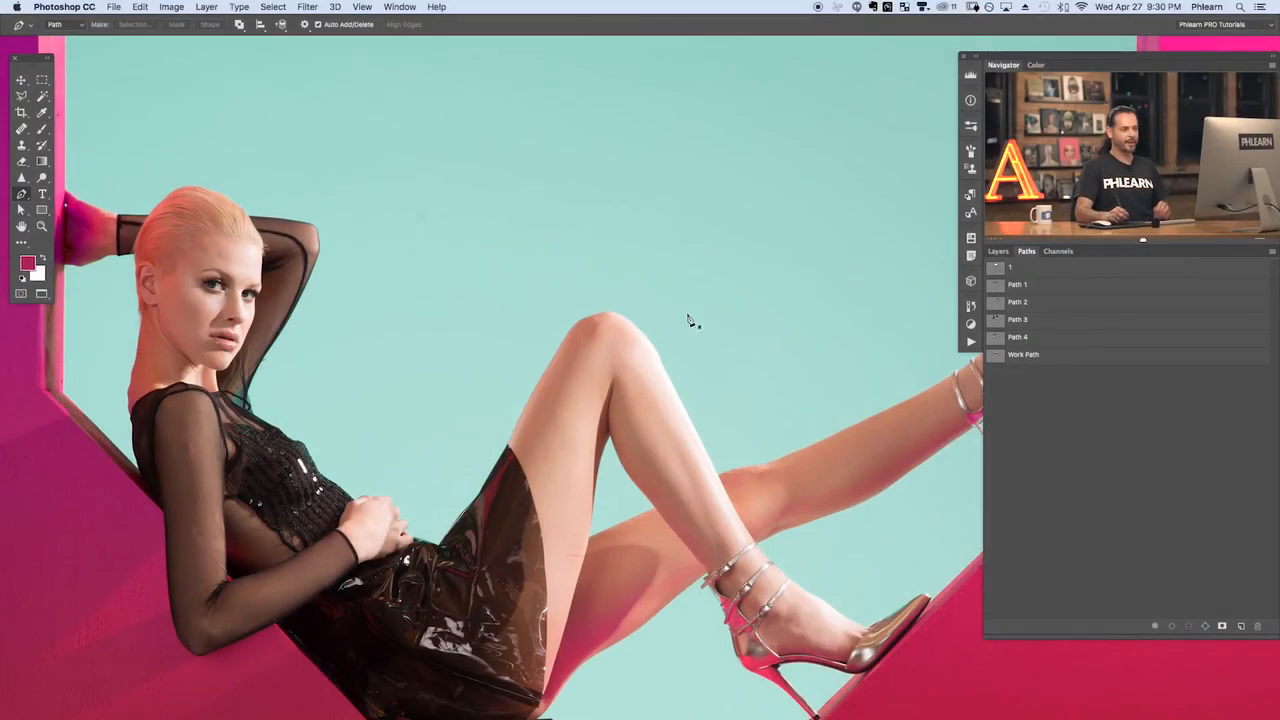
Fill Path 4 with the crimson foreground color on the new layer and check it in the layer list
{"action": "left_click", "coordinate": [1034, 339]}
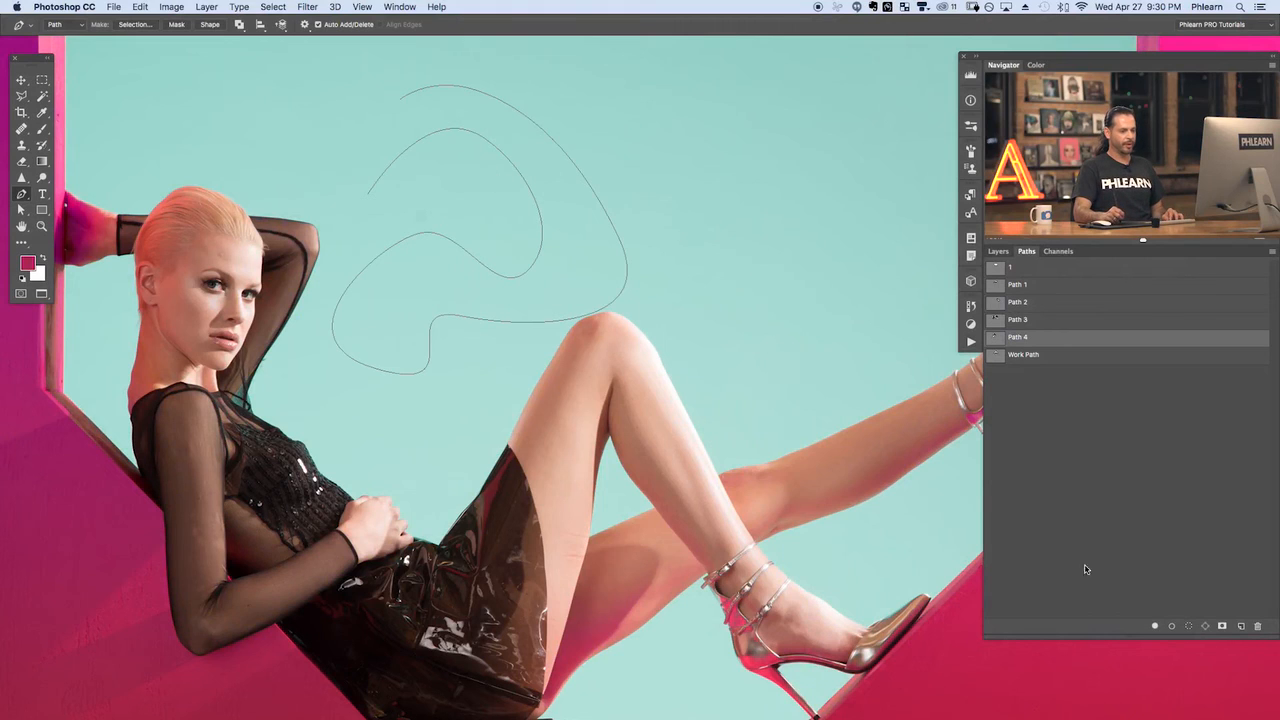
{"action": "left_click", "coordinate": [1155, 627]}
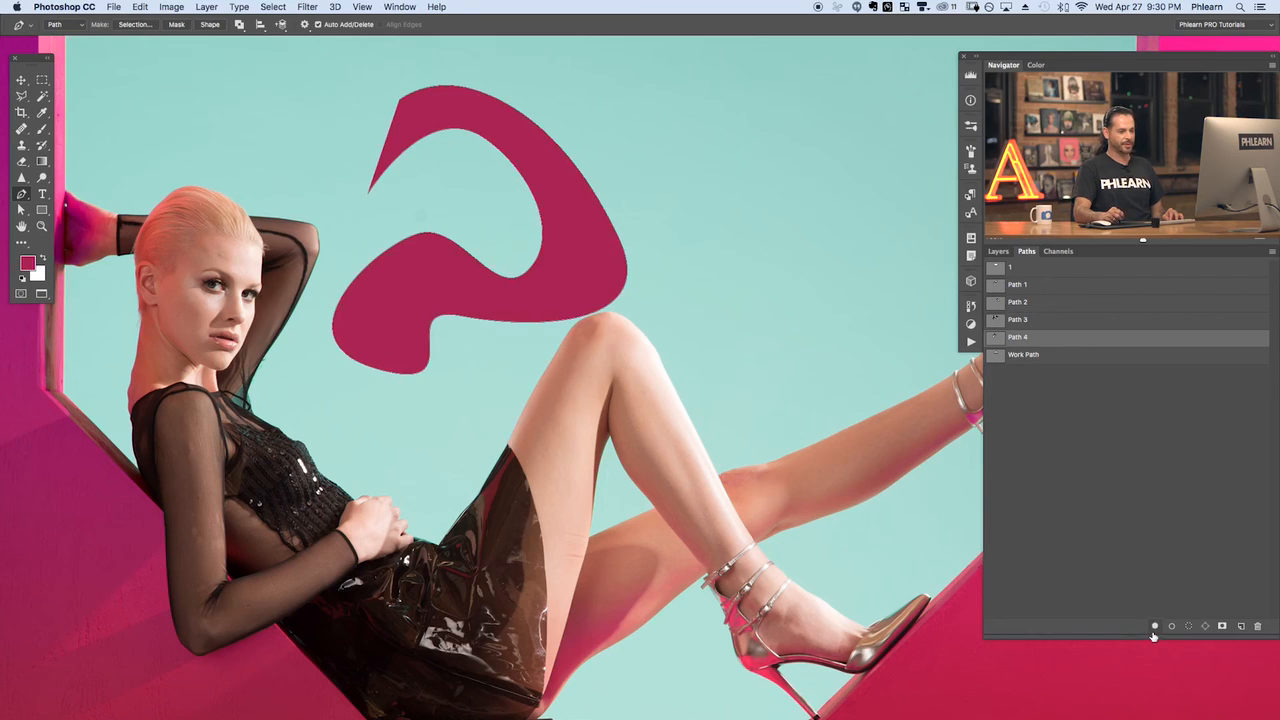
{"action": "left_click", "coordinate": [997, 253]}
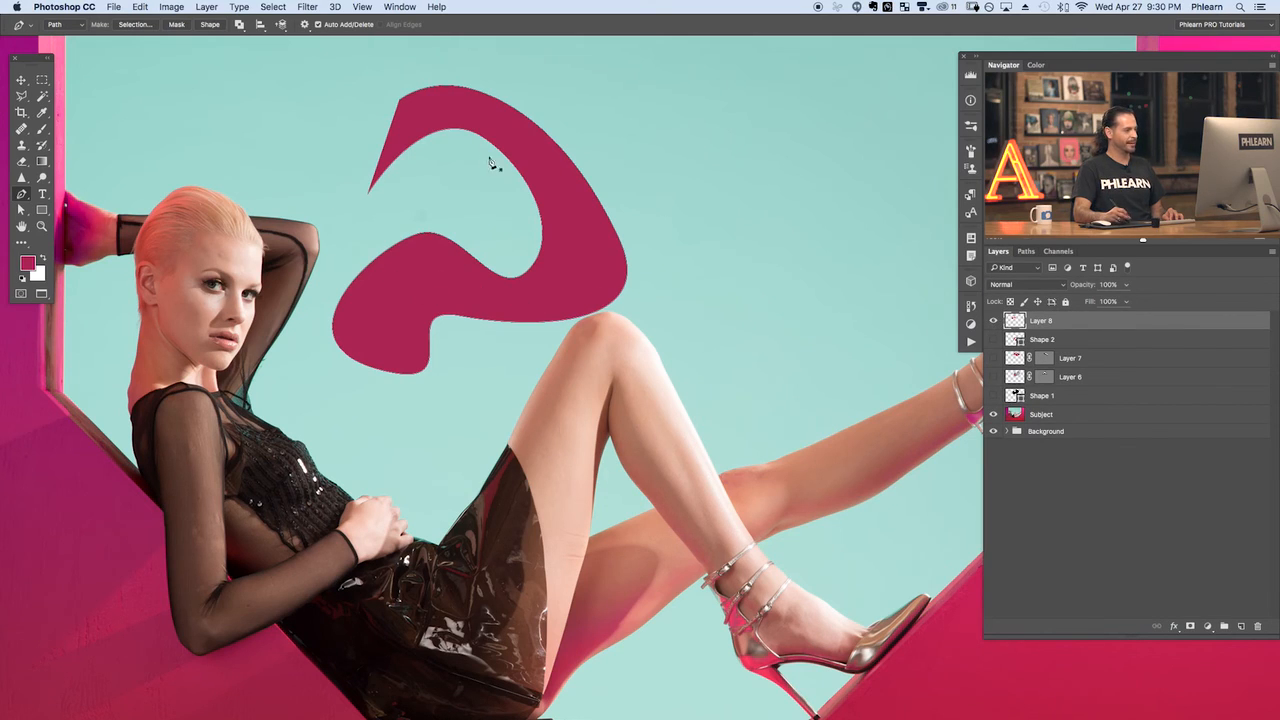
Undo the crimson fill and stroke Path 4 with the current brush on the same layer
{"action": "left_click", "coordinate": [1026, 251]}
{"action": "key", "text": "ctrl+z"}
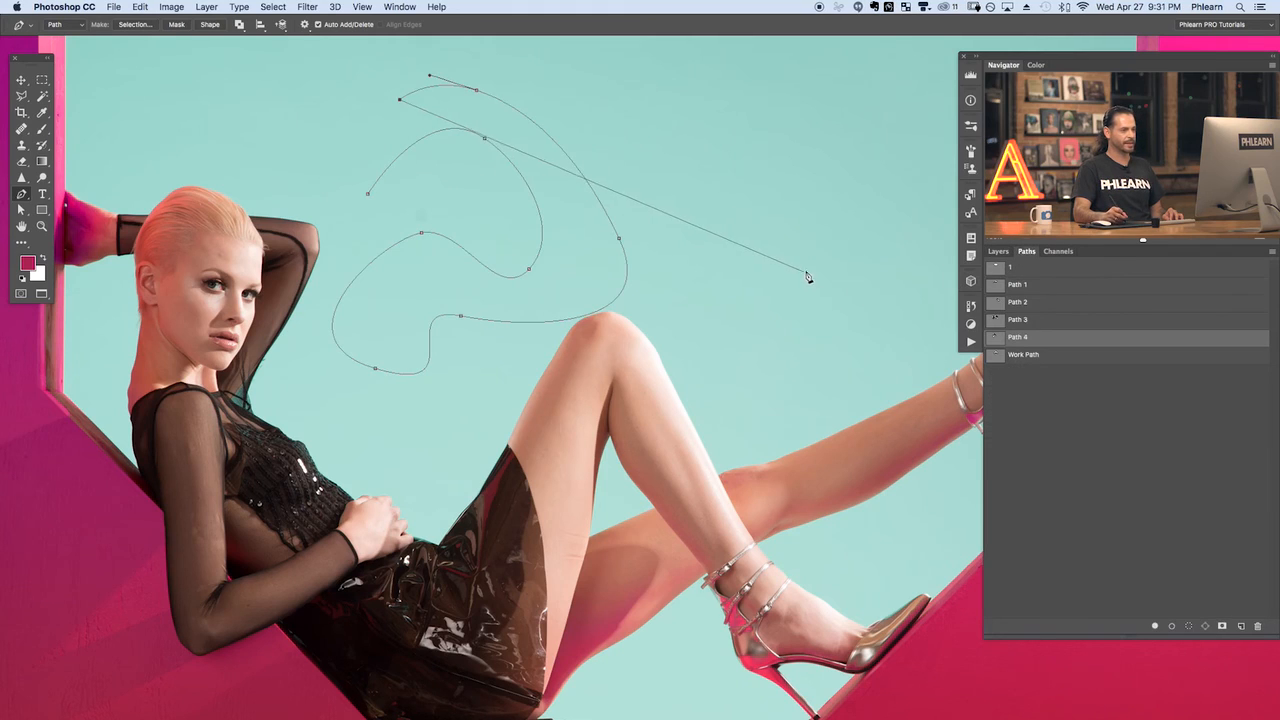
{"action": "key", "text": "Escape"}
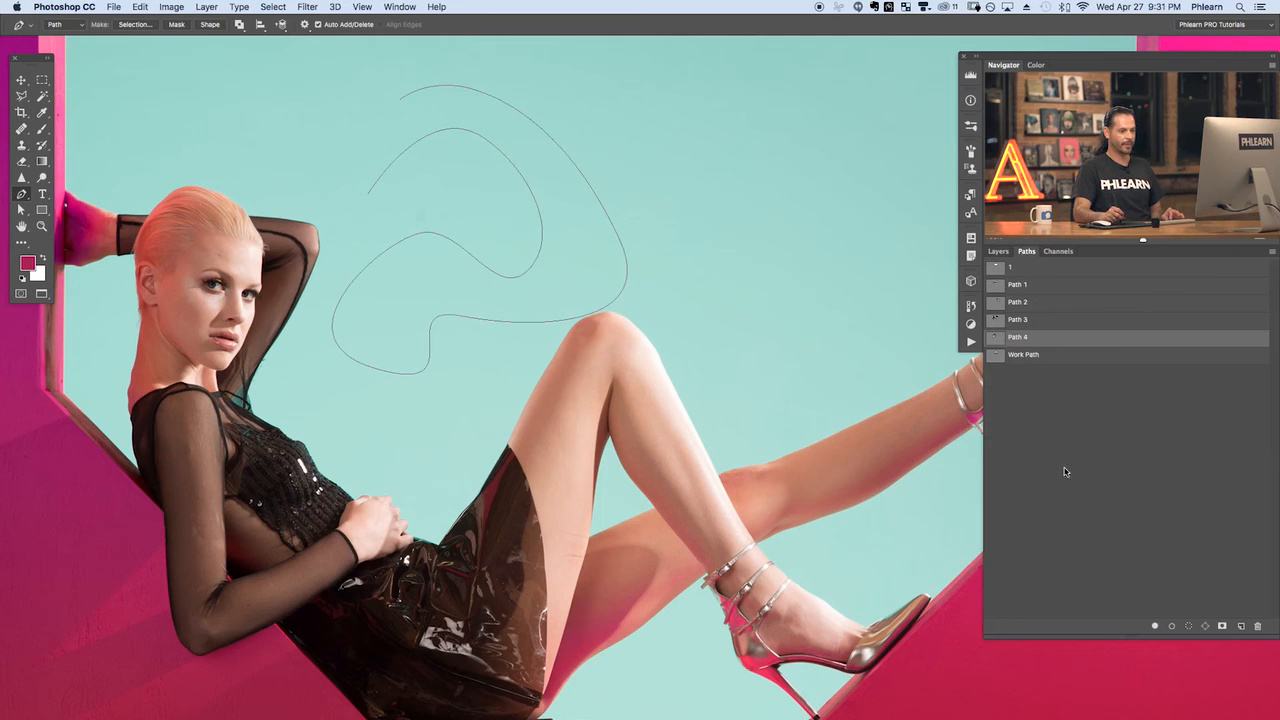
{"action": "left_click", "coordinate": [1172, 627]}
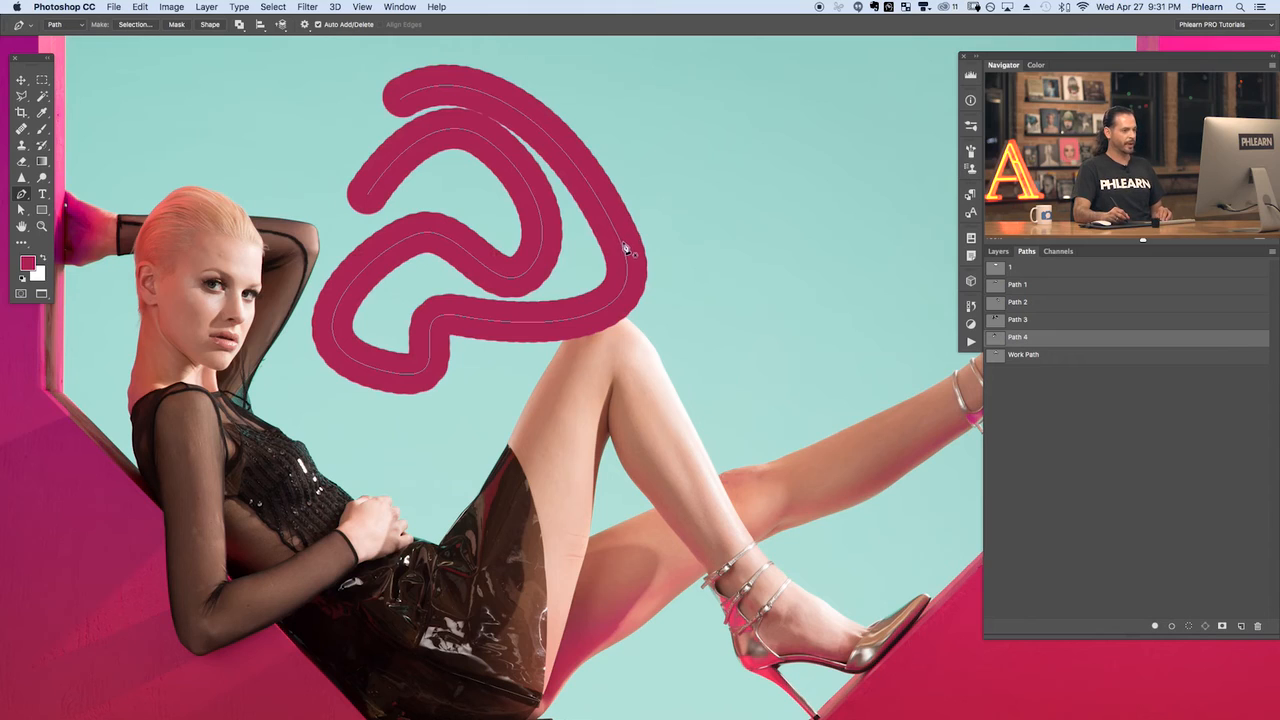
Switch to the Brush tool and set its hardness to 0%, painting test strokes on the teal background and undoing them
{"action": "key", "text": "b"}
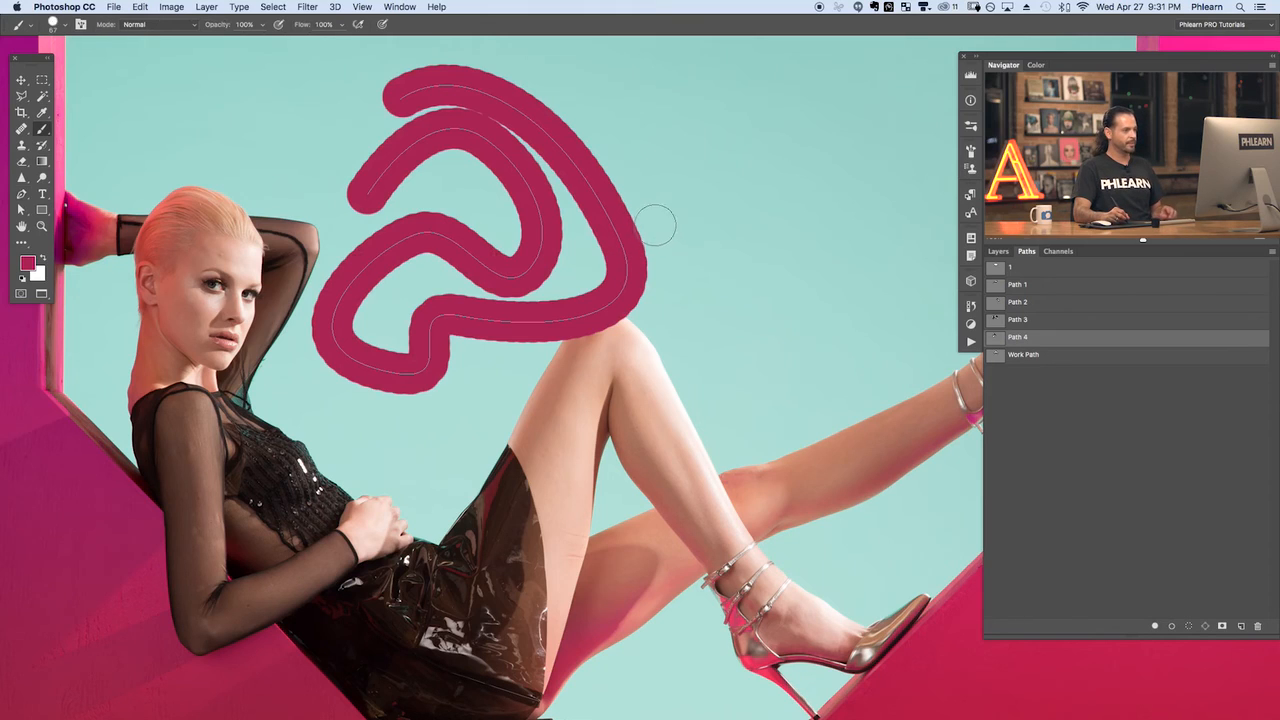
{"action": "mouse_move", "coordinate": [729, 114]}
{"action": "left_mouse_down"}
{"action": "mouse_move", "coordinate": [733, 366]}
{"action": "mouse_move", "coordinate": [801, 384]}
{"action": "mouse_move", "coordinate": [841, 280]}
{"action": "mouse_move", "coordinate": [828, 183]}
{"action": "mouse_move", "coordinate": [745, 135]}
{"action": "mouse_move", "coordinate": [660, 245]}
{"action": "mouse_move", "coordinate": [712, 311]}
{"action": "mouse_move", "coordinate": [680, 304]}
{"action": "left_mouse_up"}
{"action": "key", "text": "ctrl+z"}
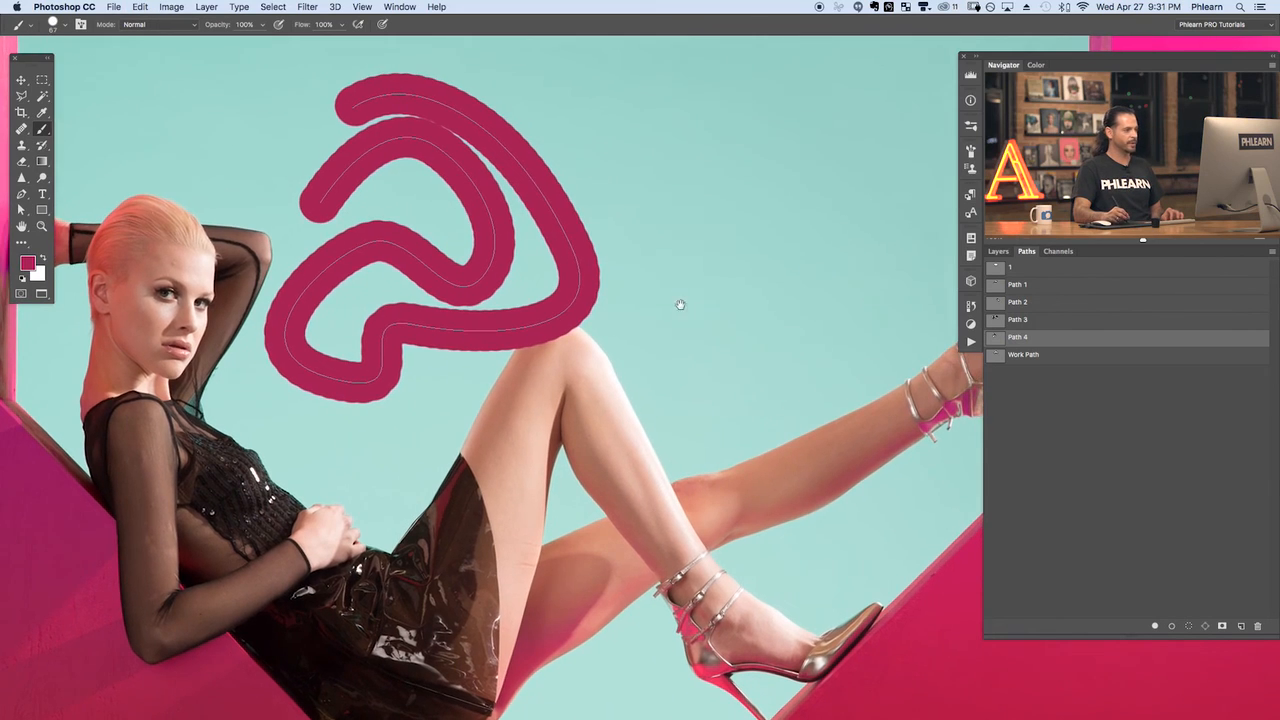
{"action": "right_click", "coordinate": [637, 194]}
{"action": "left_click_drag", "start_coordinate": [736, 251], "coordinate": [703, 249]}
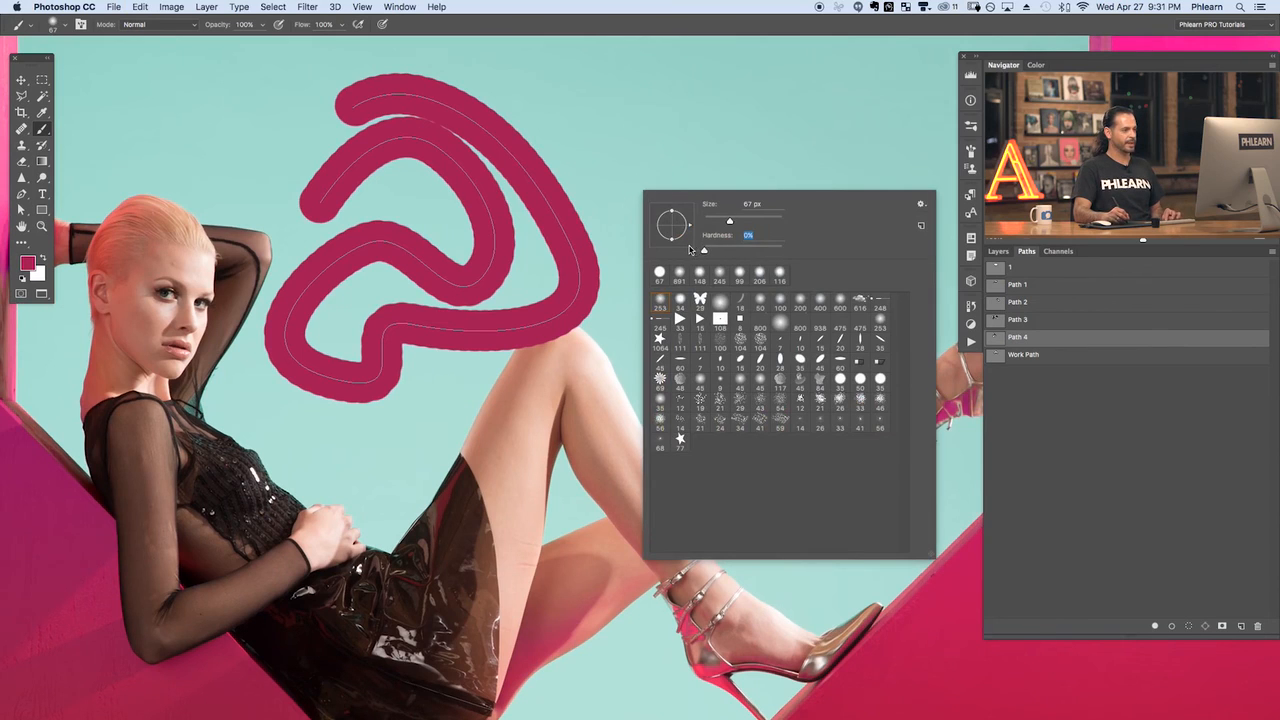
{"action": "left_click", "coordinate": [595, 251]}
{"action": "mouse_move", "coordinate": [714, 141]}
{"action": "left_mouse_down"}
{"action": "mouse_move", "coordinate": [714, 283]}
{"action": "mouse_move", "coordinate": [797, 372]}
{"action": "mouse_move", "coordinate": [763, 227]}
{"action": "mouse_move", "coordinate": [836, 274]}
{"action": "left_mouse_up"}
{"action": "key", "text": "cmd+z"}
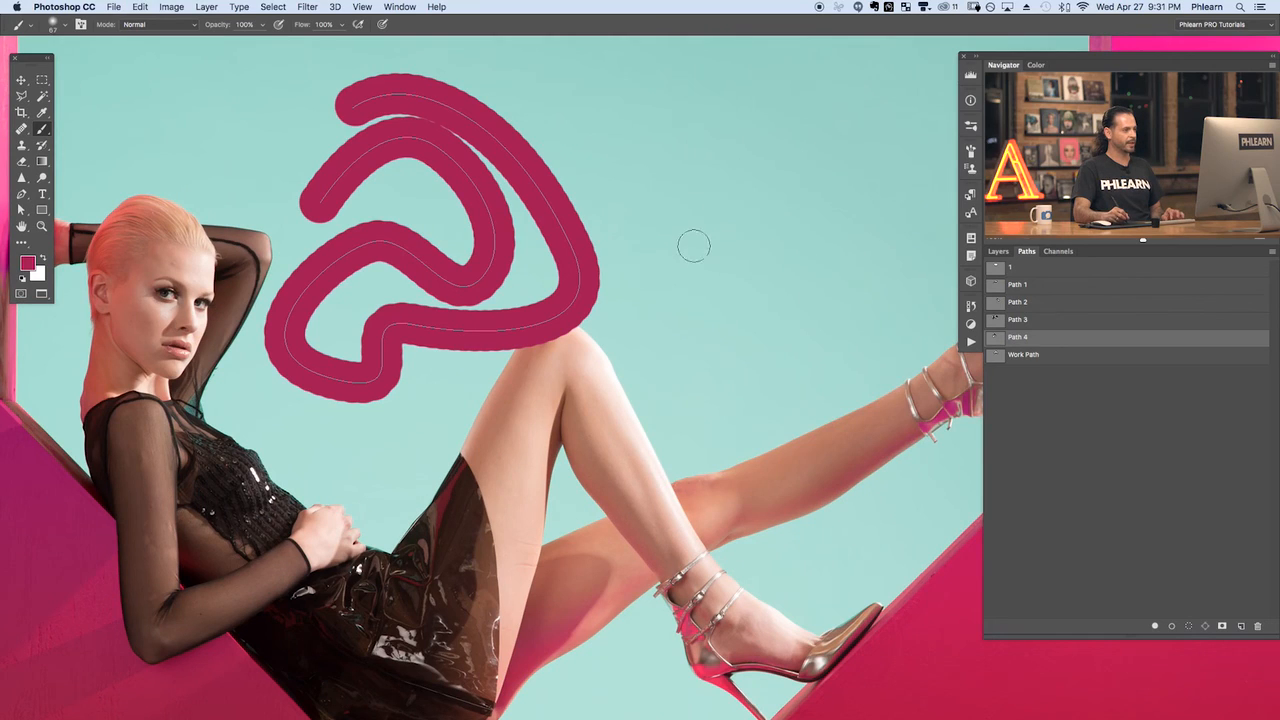
Create a new empty layer above Layer 8 and hide Layer 8
{"action": "left_click", "coordinate": [998, 251]}
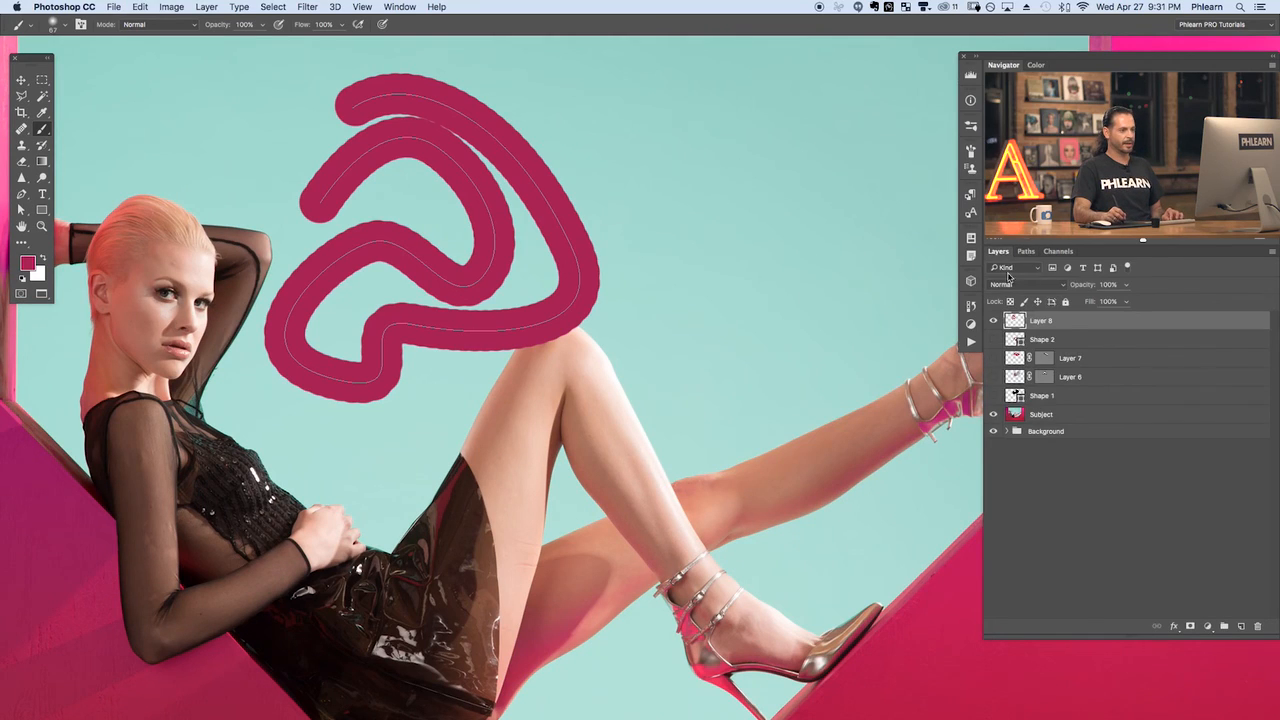
{"action": "left_click", "coordinate": [1242, 626]}
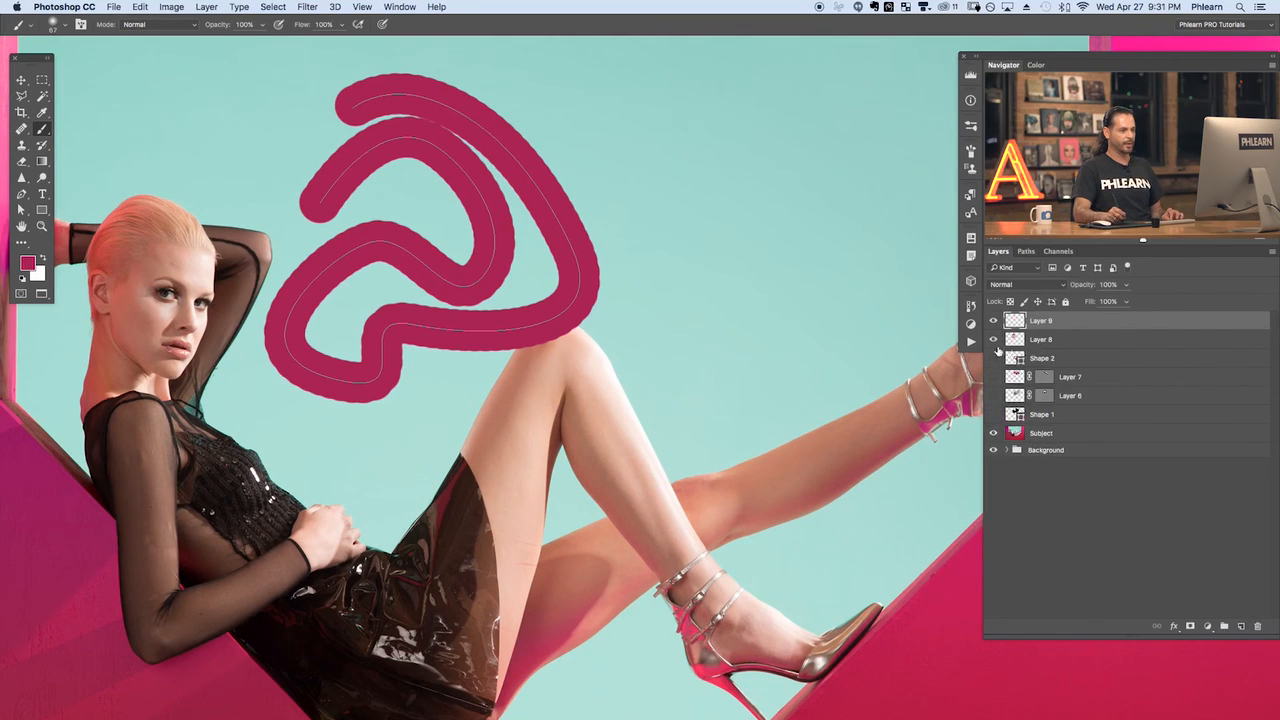
{"action": "left_click", "coordinate": [994, 339]}
Stroke Path 4 on the new layer using the Brush tool with Simulate Pressure enabled
{"action": "left_click", "coordinate": [1026, 252]}
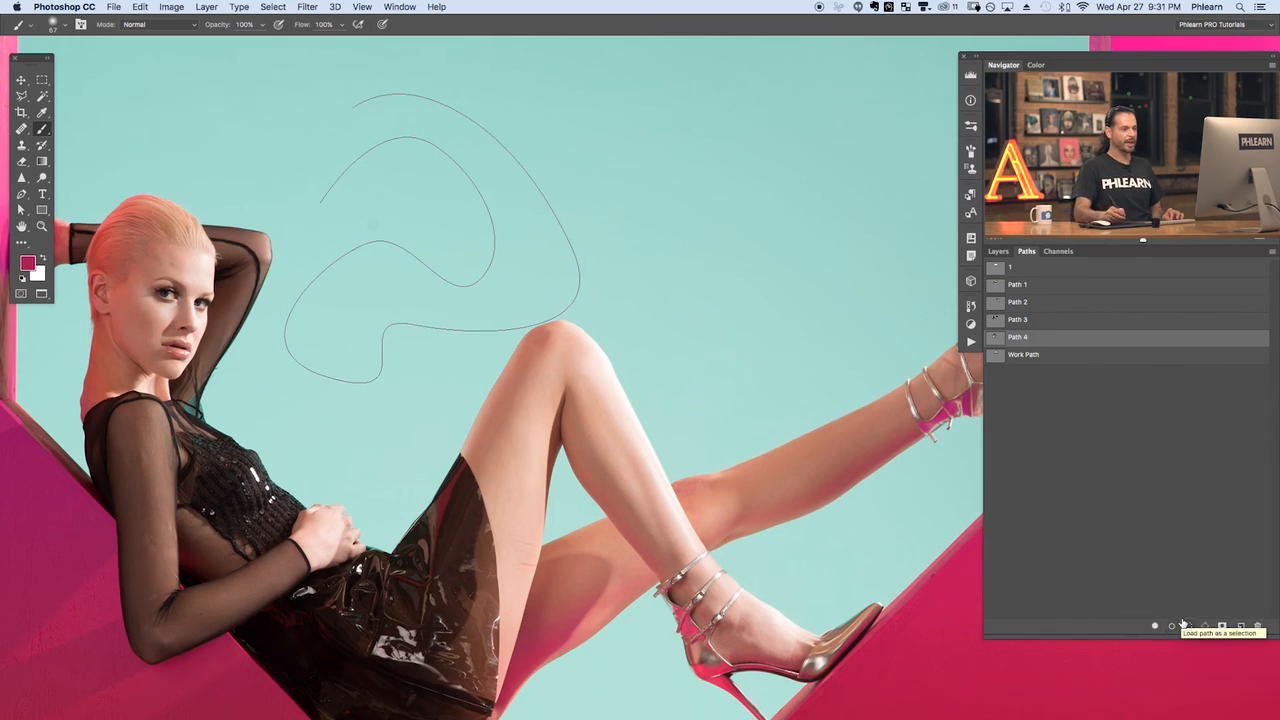
{"action": "right_click", "coordinate": [1043, 345]}
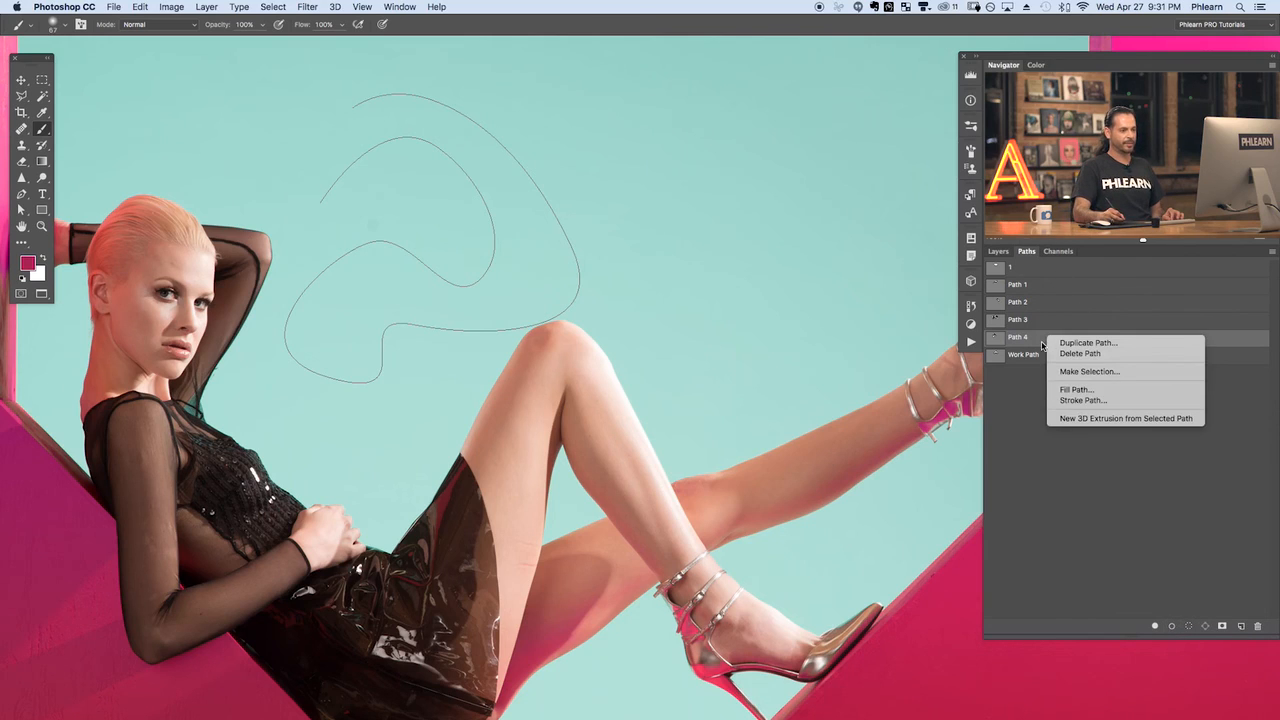
{"action": "left_click", "coordinate": [1092, 400]}
{"action": "left_click_drag", "start_coordinate": [805, 411], "coordinate": [762, 211]}
{"action": "left_click", "coordinate": [776, 232]}
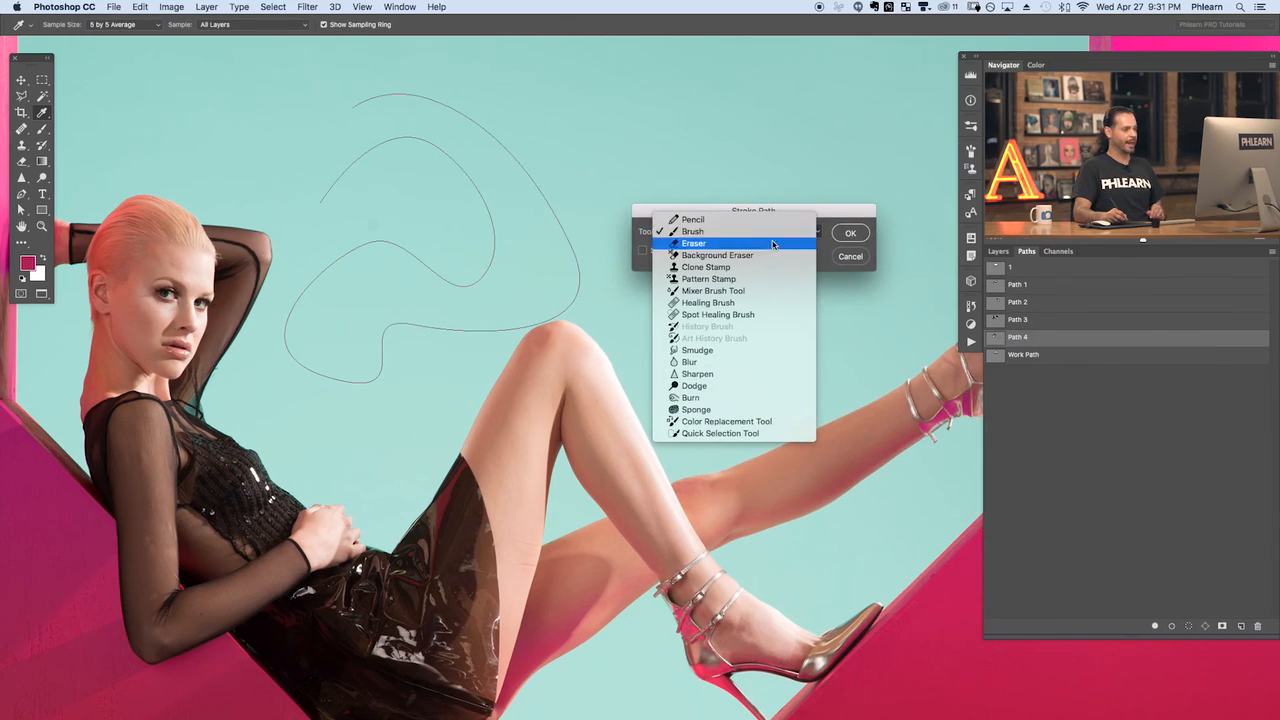
{"action": "left_click", "coordinate": [710, 233]}
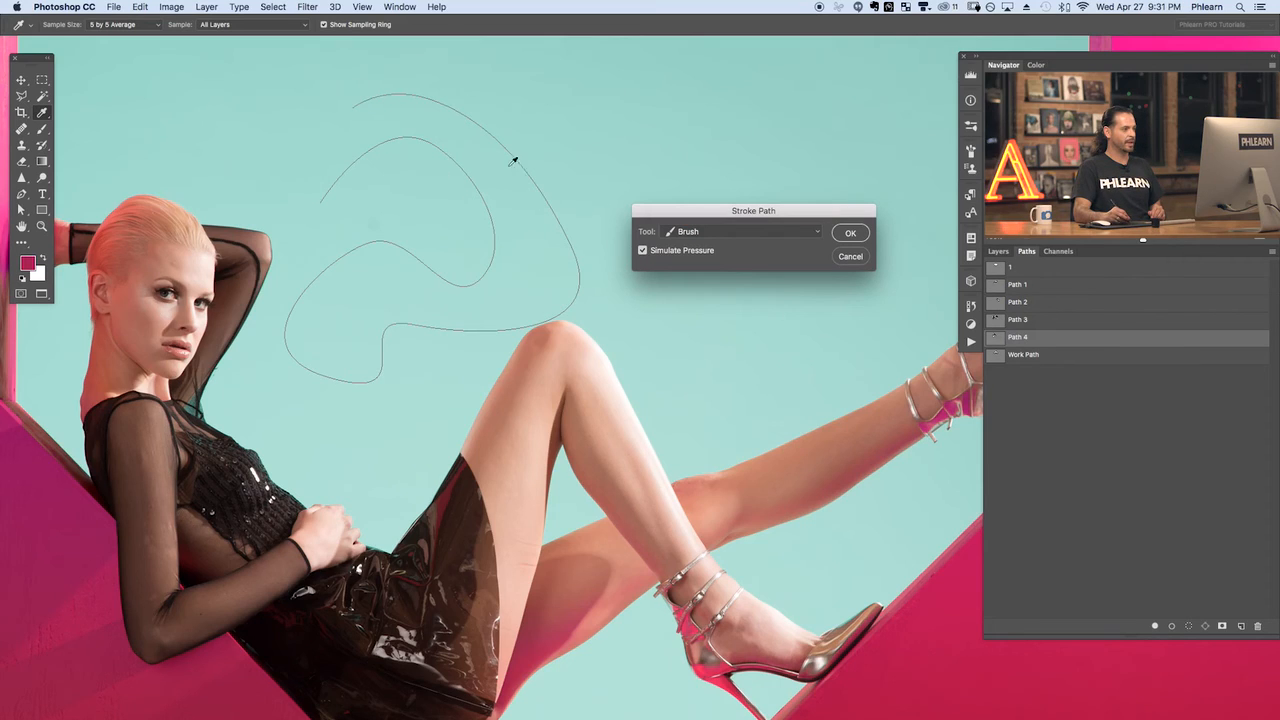
{"action": "left_click", "coordinate": [851, 233]}
{"action": "key", "text": "b"}
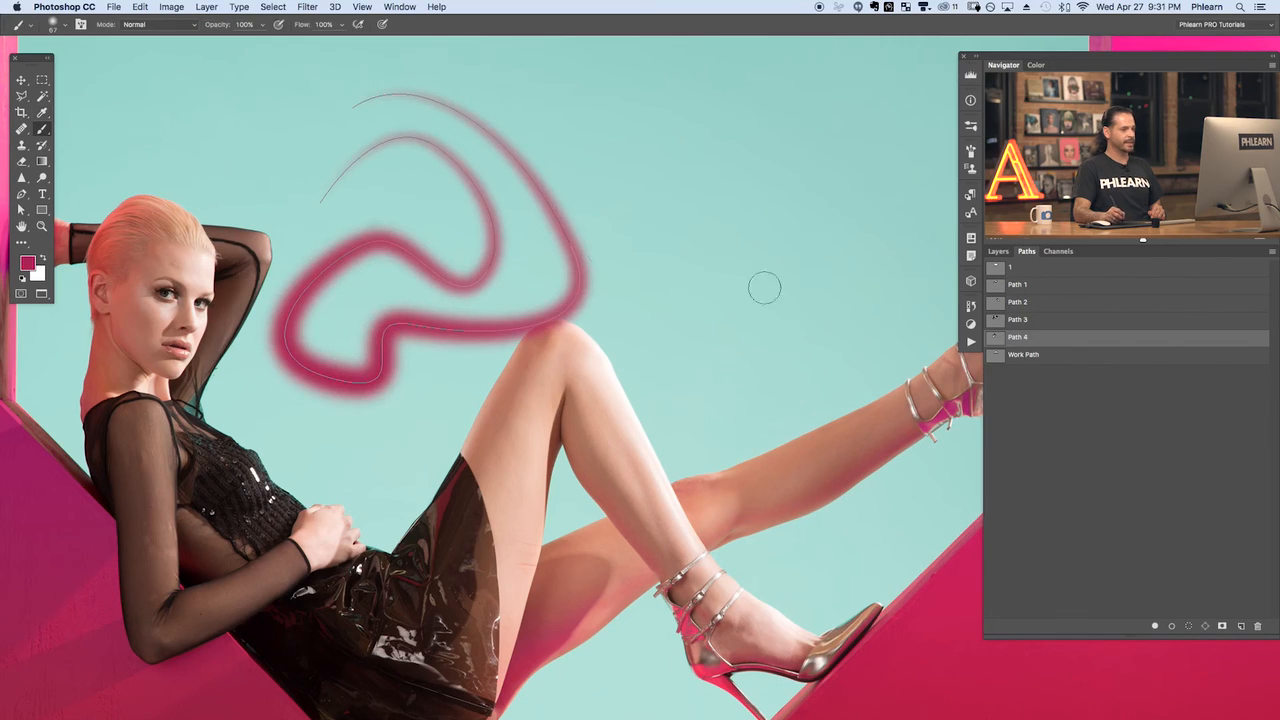
Undo the soft pink brush stroke painted along Path 4
{"action": "left_click", "coordinate": [1037, 402]}
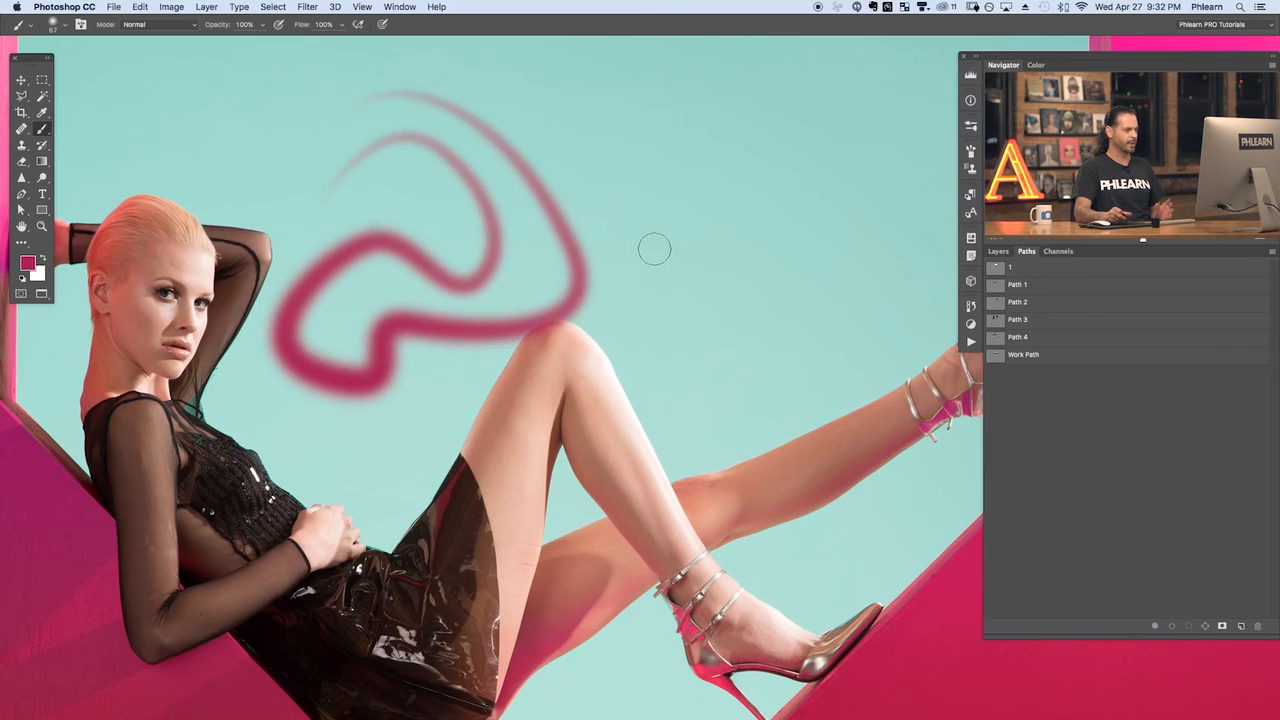
{"action": "key", "text": "super+z"}
Pick the 29 px butterfly brush and stroke Path 4 with the Brush tool, using Simulate Pressure
{"action": "right_click", "coordinate": [610, 218]}
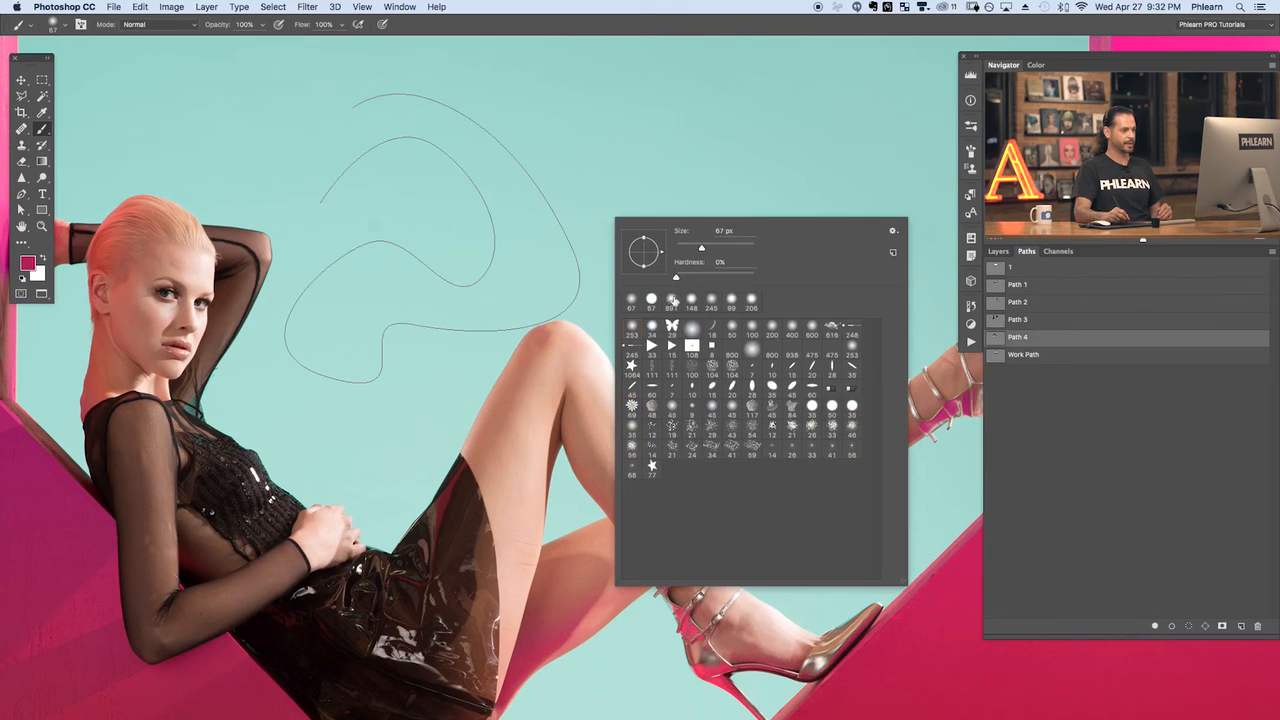
{"action": "left_click", "coordinate": [672, 327]}
{"action": "left_click_drag", "start_coordinate": [666, 150], "coordinate": [695, 450]}
{"action": "key", "text": "super+z"}
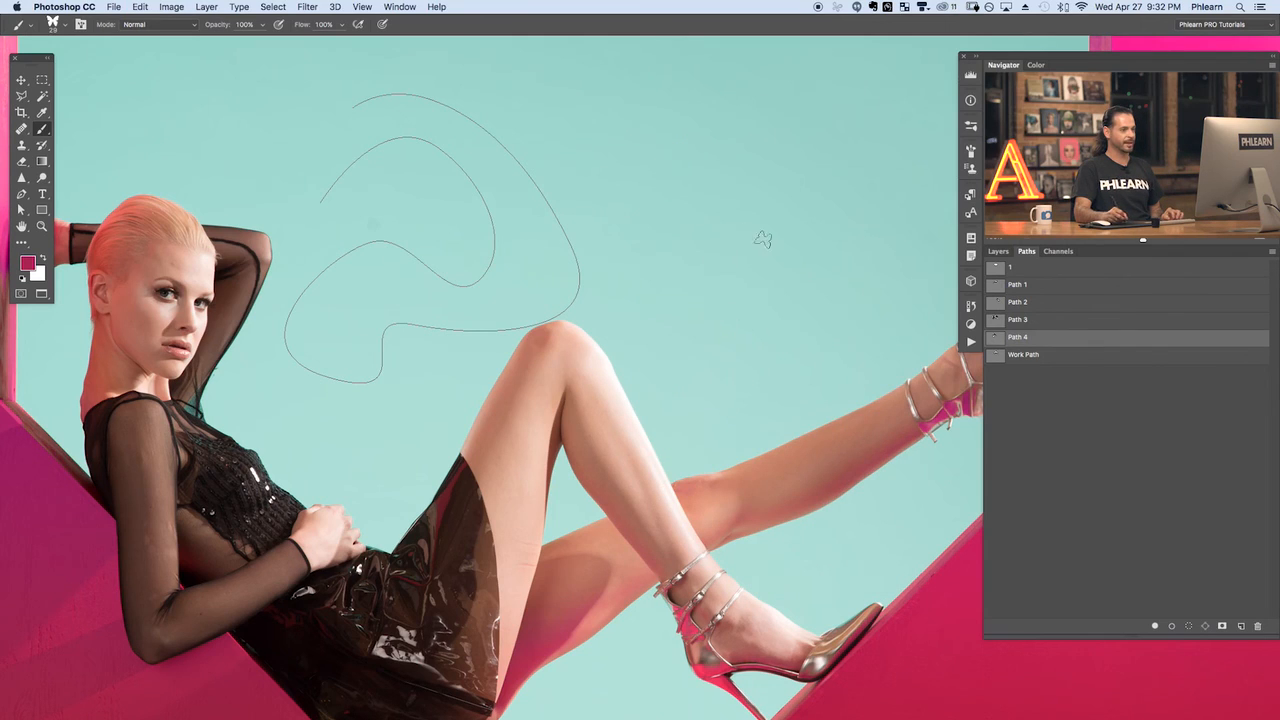
{"action": "right_click", "coordinate": [1045, 345]}
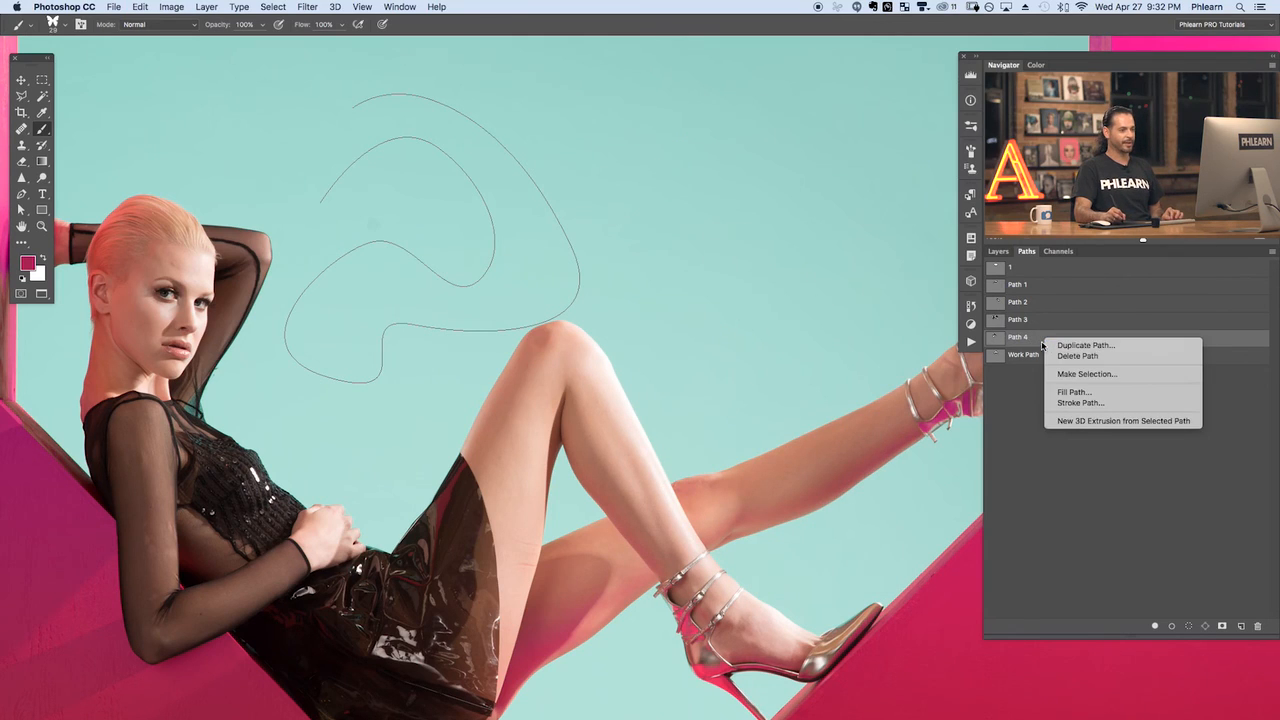
{"action": "left_click", "coordinate": [1094, 403]}
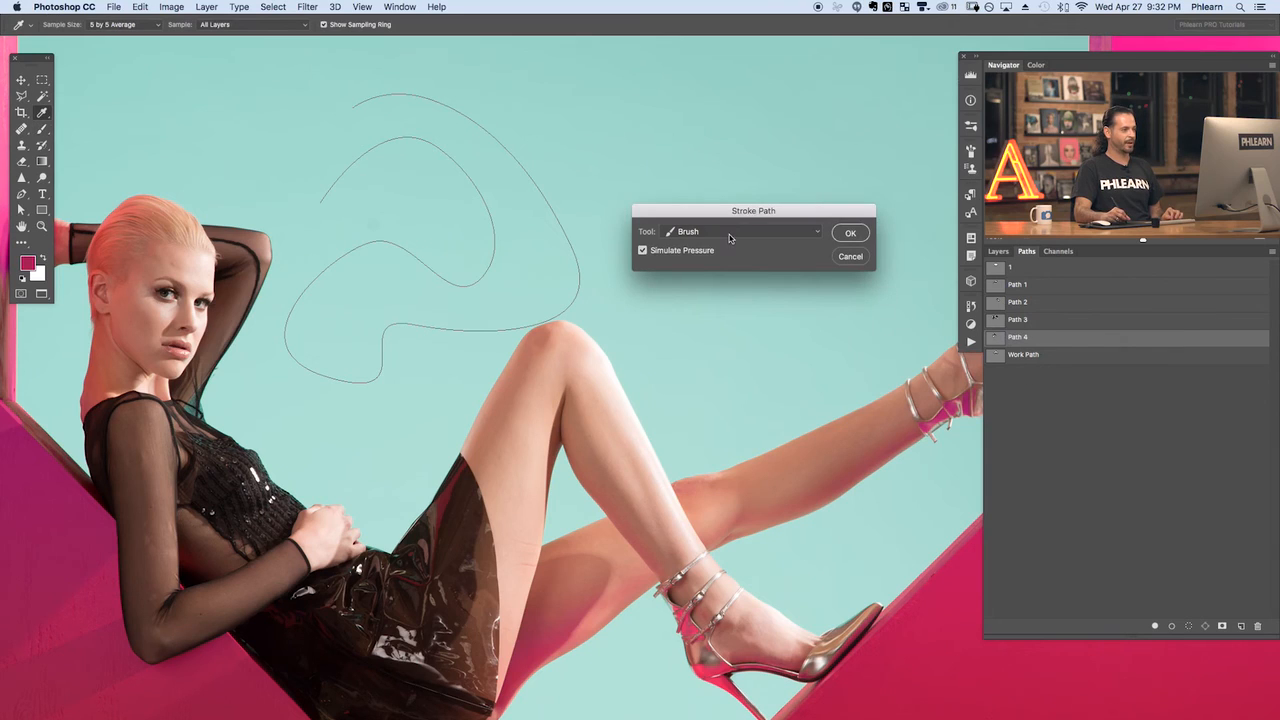
{"action": "left_click", "coordinate": [846, 233]}
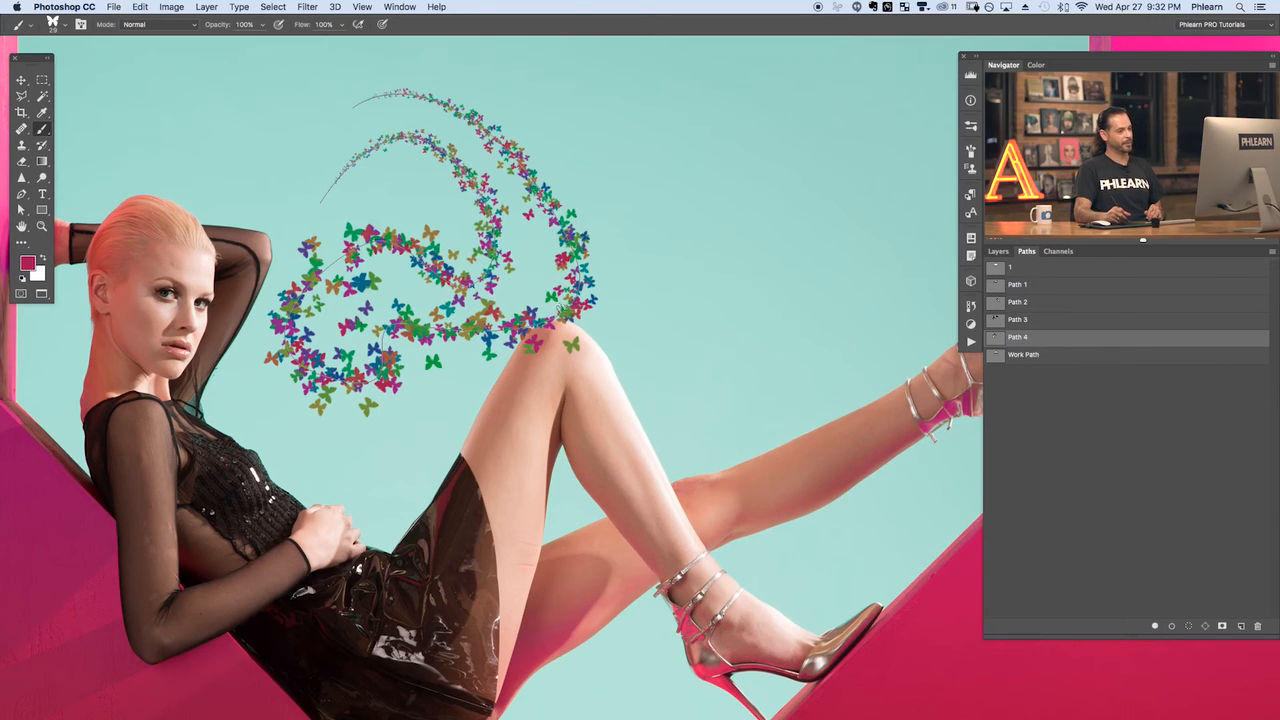
Undo the butterfly stroke, switch to the 253 px soft round brush and deselect the path
{"action": "key", "text": "super+z"}
{"action": "right_click", "coordinate": [668, 265]}
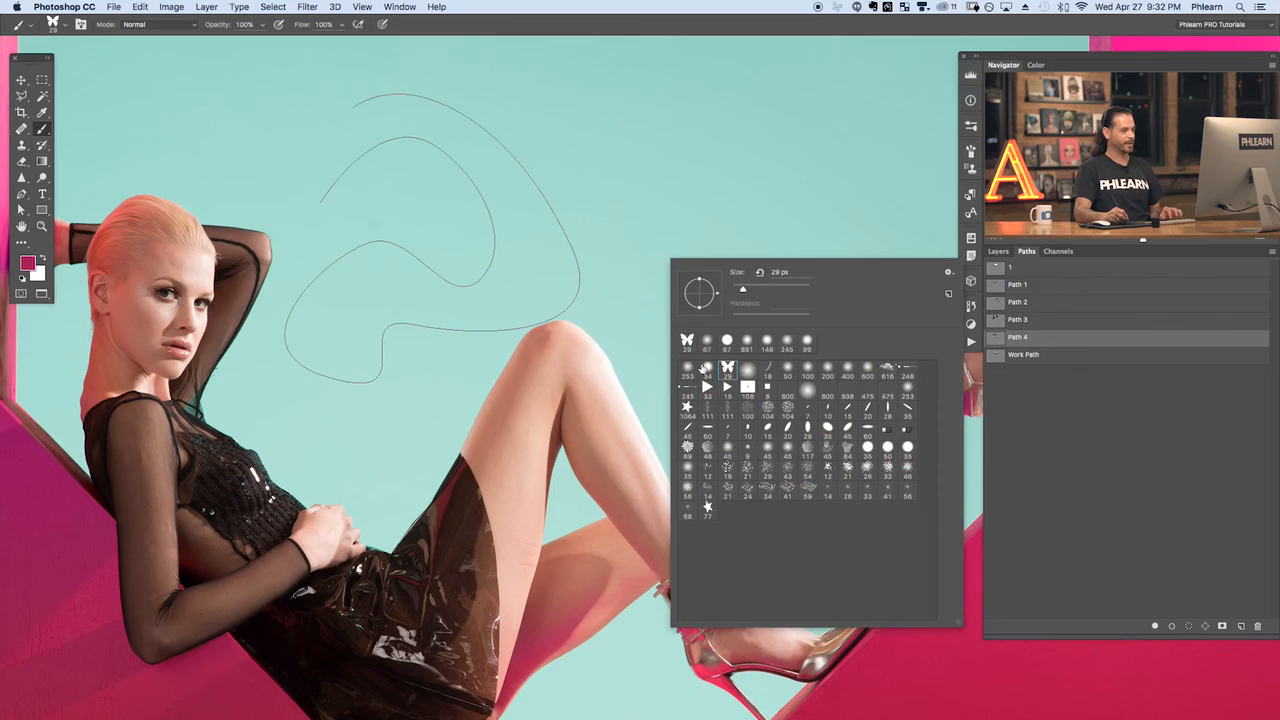
{"action": "left_click", "coordinate": [700, 370]}
{"action": "left_click", "coordinate": [1096, 453]}
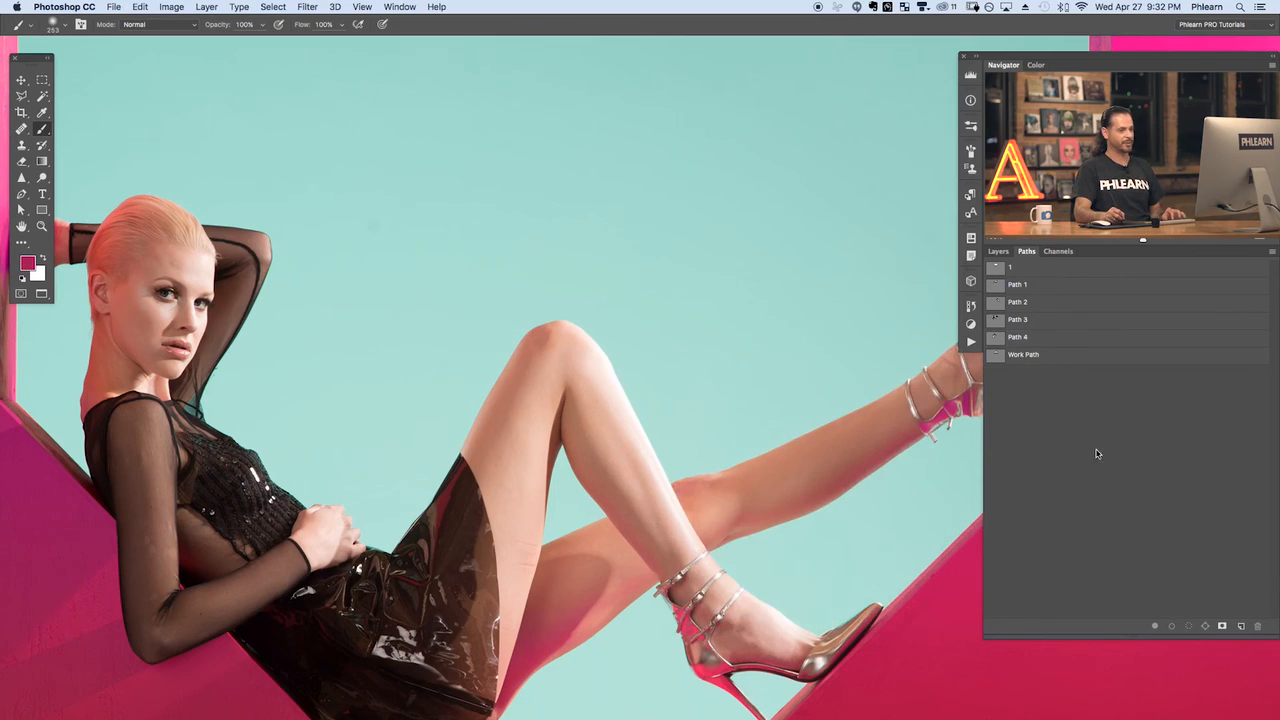
Load Path 4 as a selection, return to the path, and repeat this directly from its thumbnail
{"action": "left_click", "coordinate": [1046, 341]}
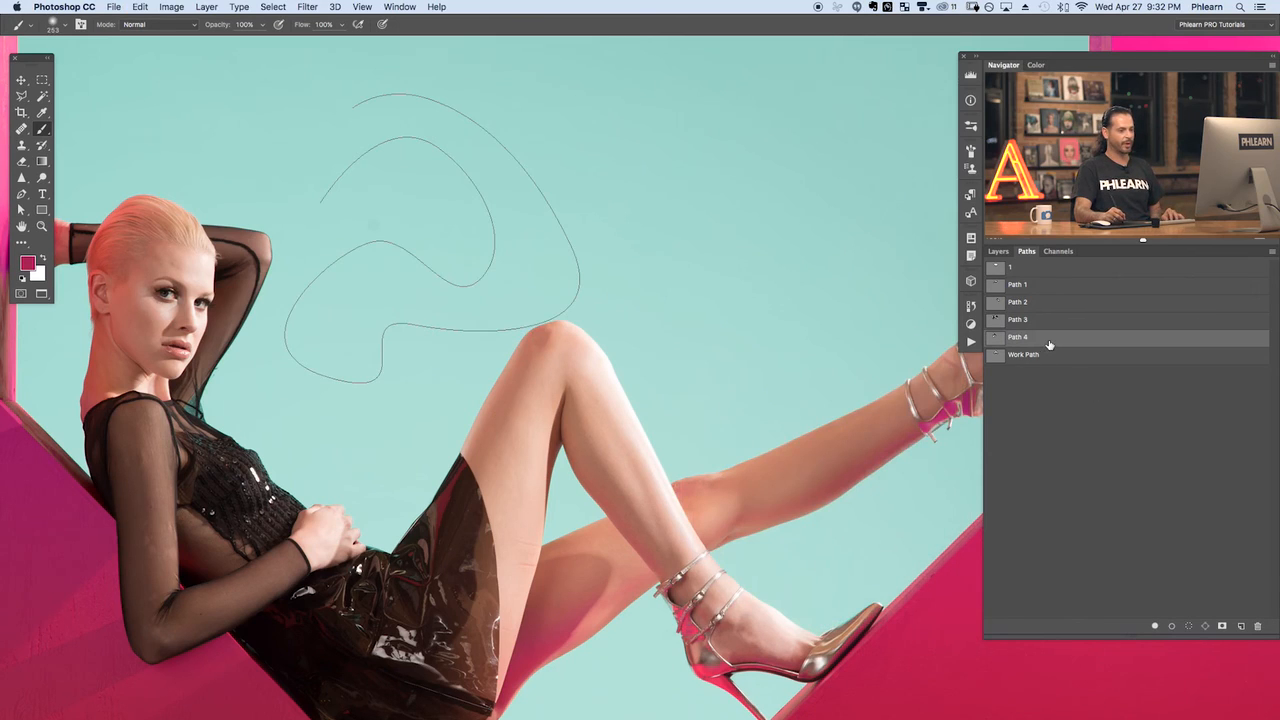
{"action": "left_click", "coordinate": [1188, 626]}
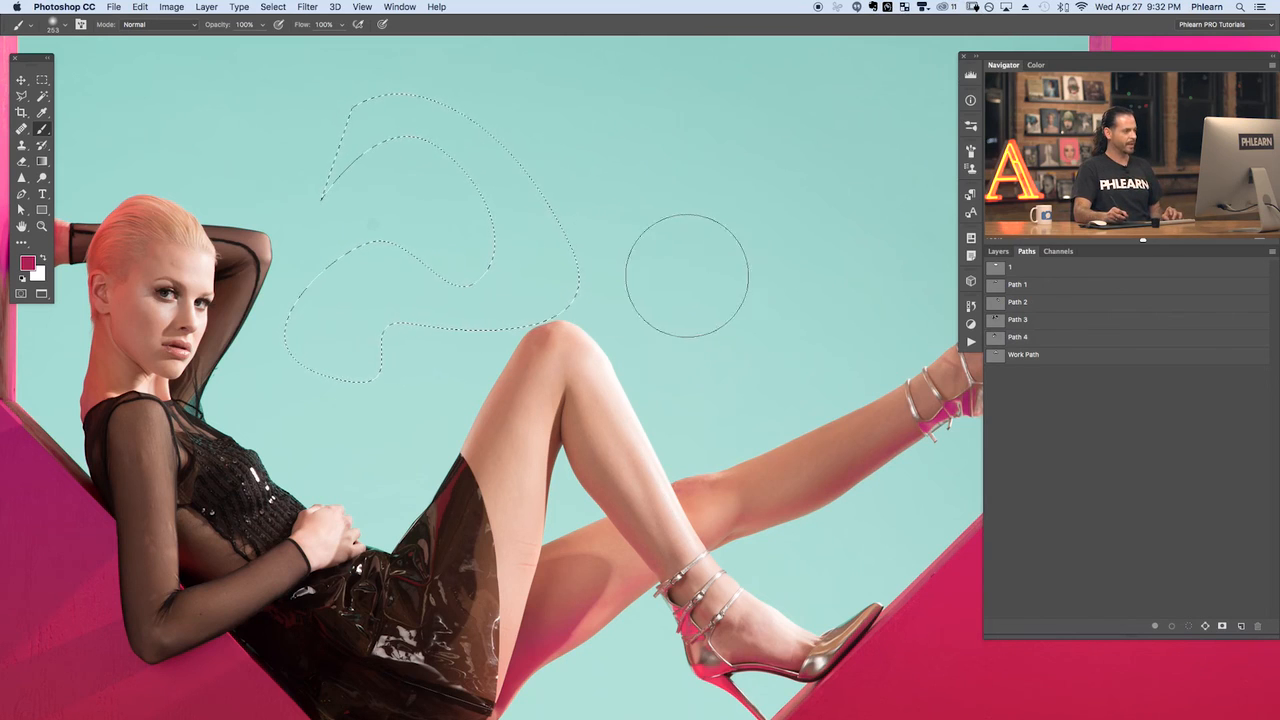
{"action": "left_click", "coordinate": [1030, 340]}
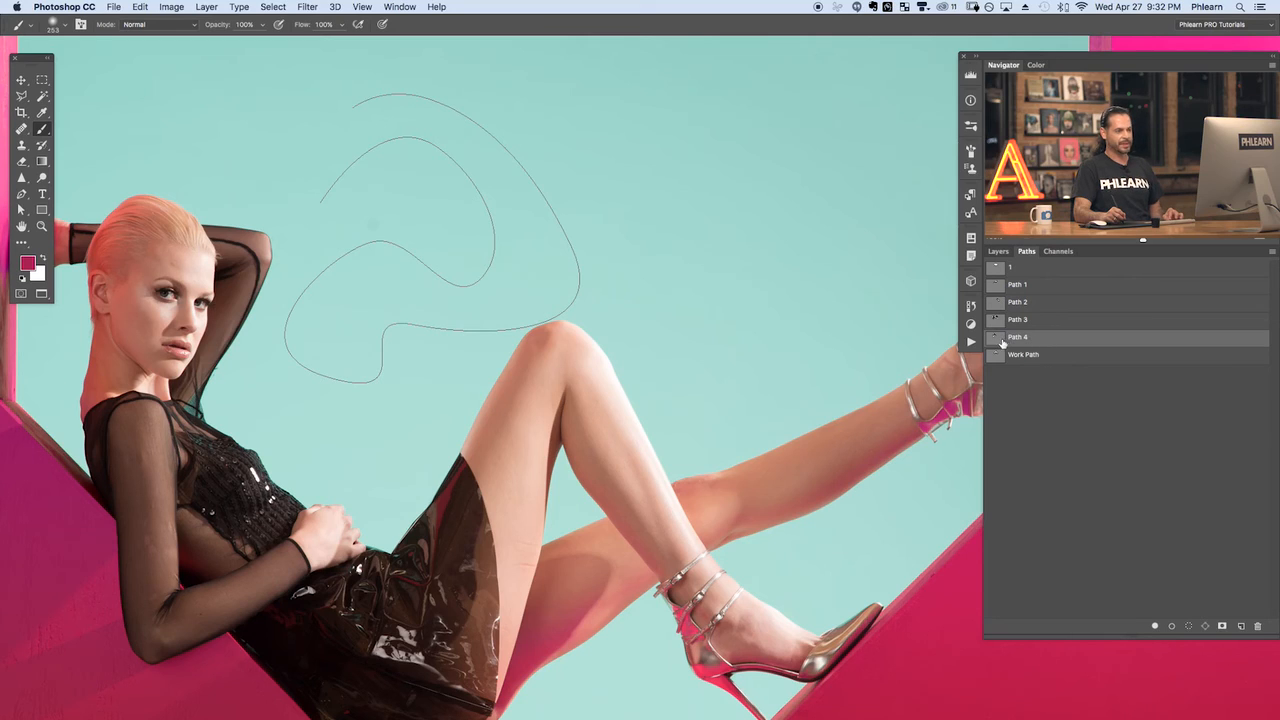
{"action": "left_click", "coordinate": [996, 343], "text": "ctrl"}
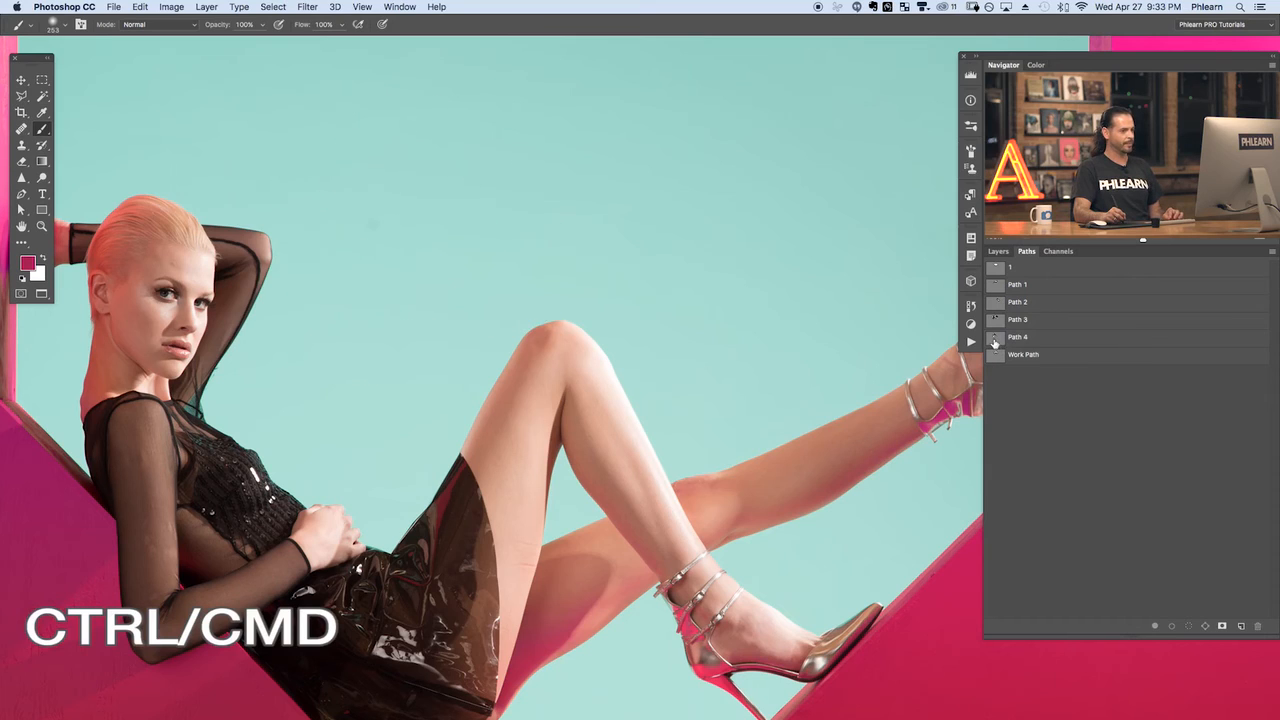
{"action": "left_click", "coordinate": [995, 343]}
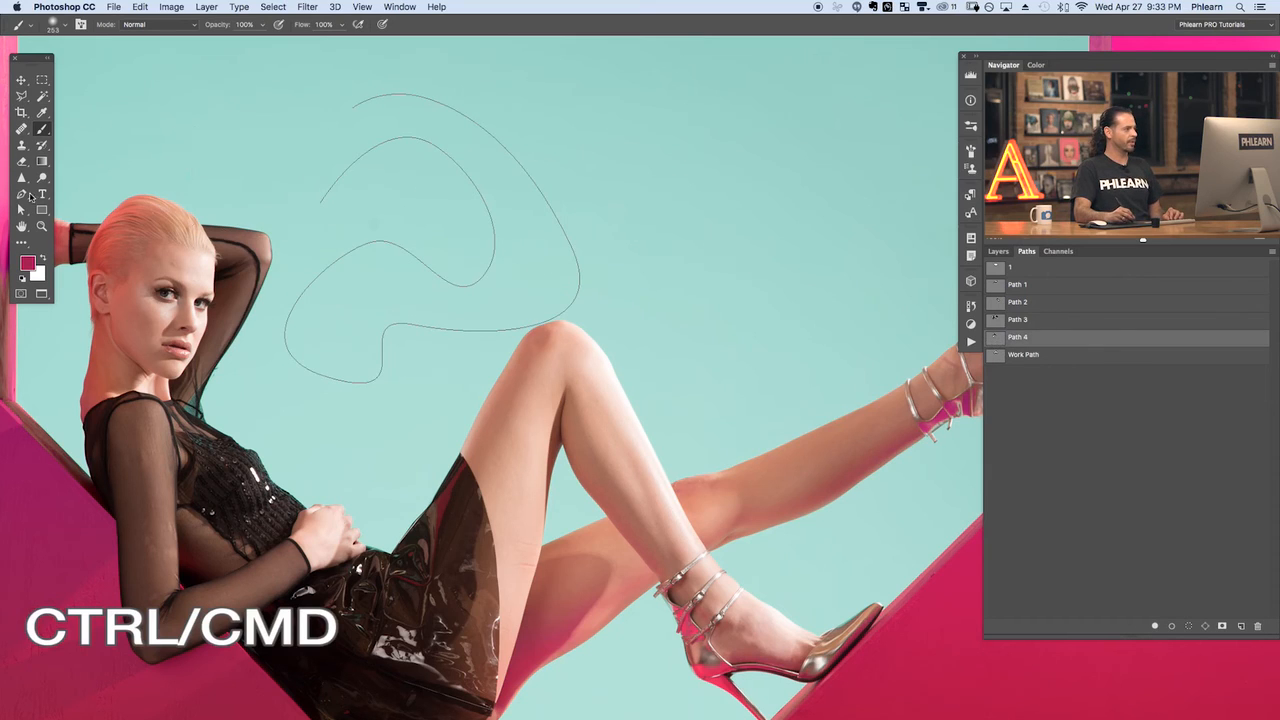
With the Pen tool, make a new anti-aliased selection from Path 4 with 0 px feather, and discard it
{"action": "left_click", "coordinate": [23, 195]}
{"action": "left_click", "coordinate": [139, 28]}
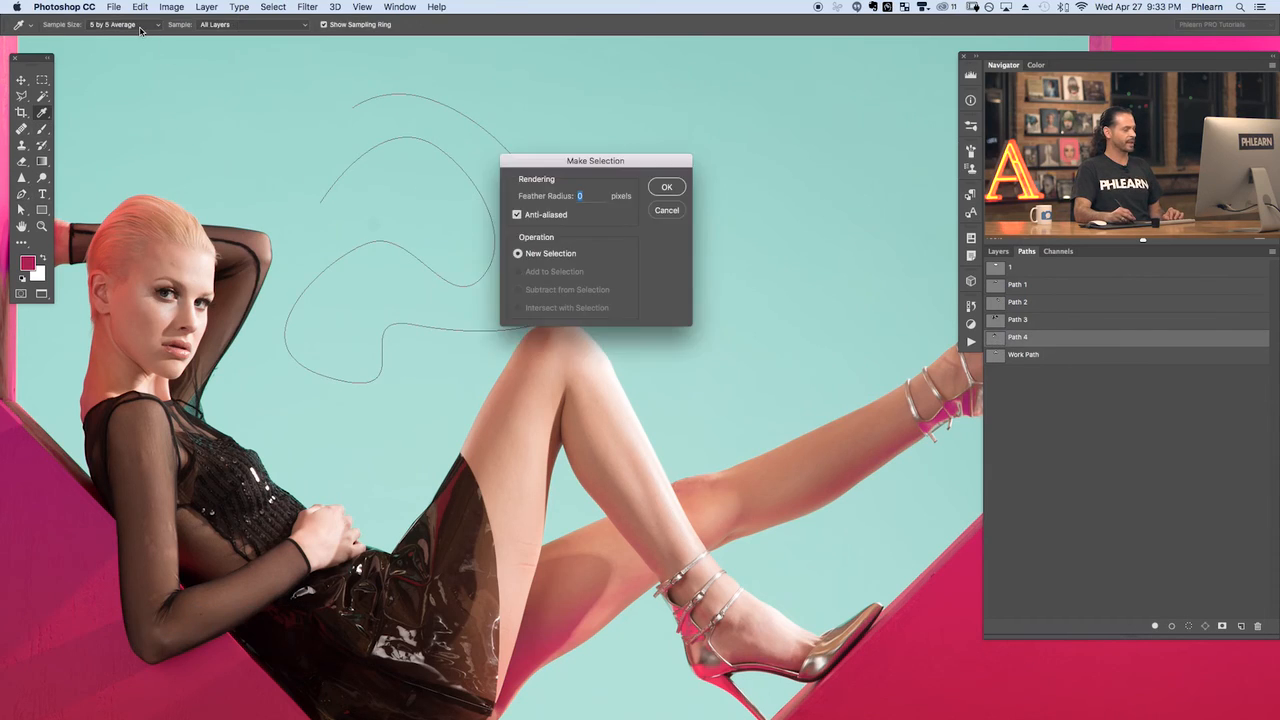
{"action": "left_click", "coordinate": [678, 190]}
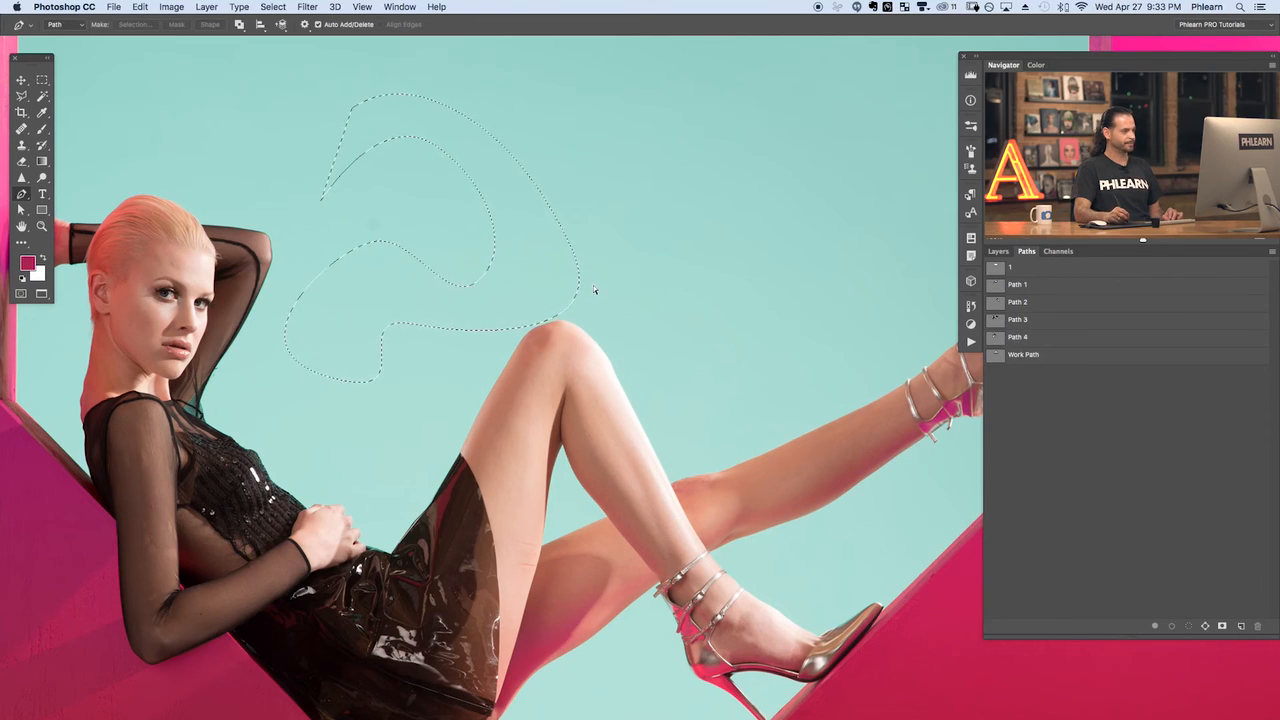
{"action": "key", "text": "super+d"}
{"action": "left_click", "coordinate": [1061, 342]}
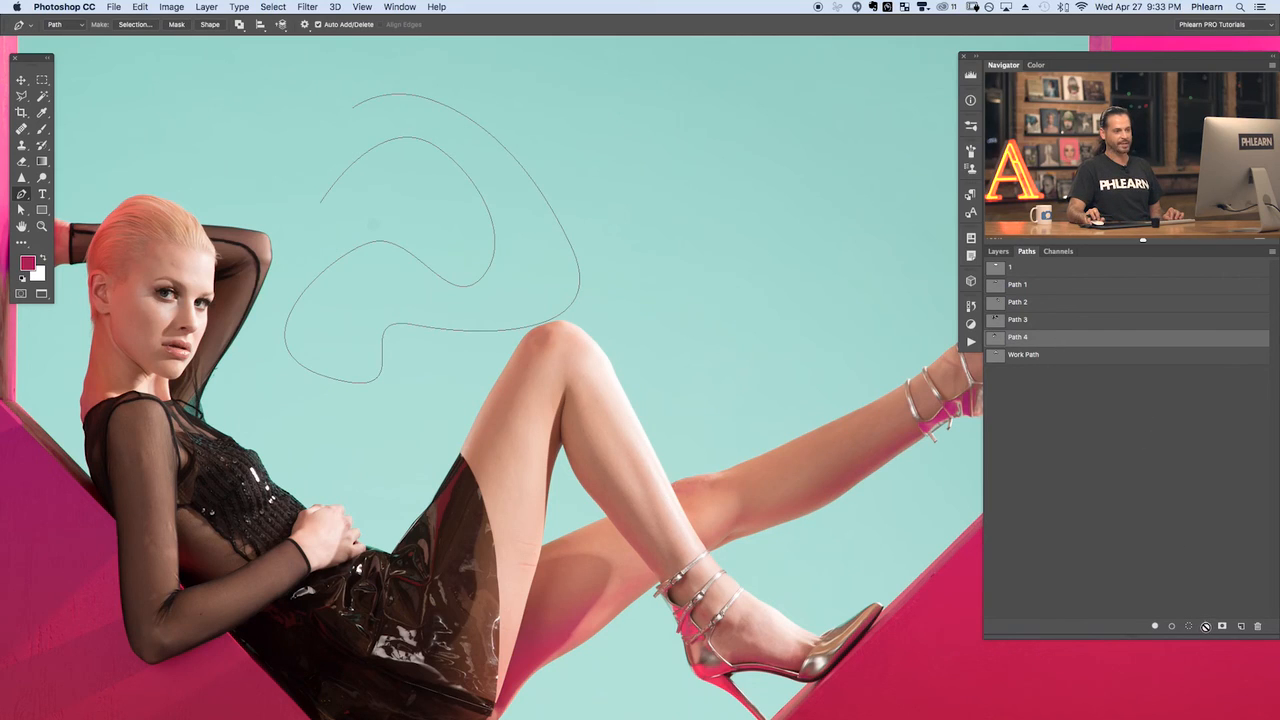
{"action": "left_click", "coordinate": [1197, 570]}
Draw a wavy freehand selection with the Lasso tool in the turquoise area above the model's knee
{"action": "left_click", "coordinate": [998, 251]}
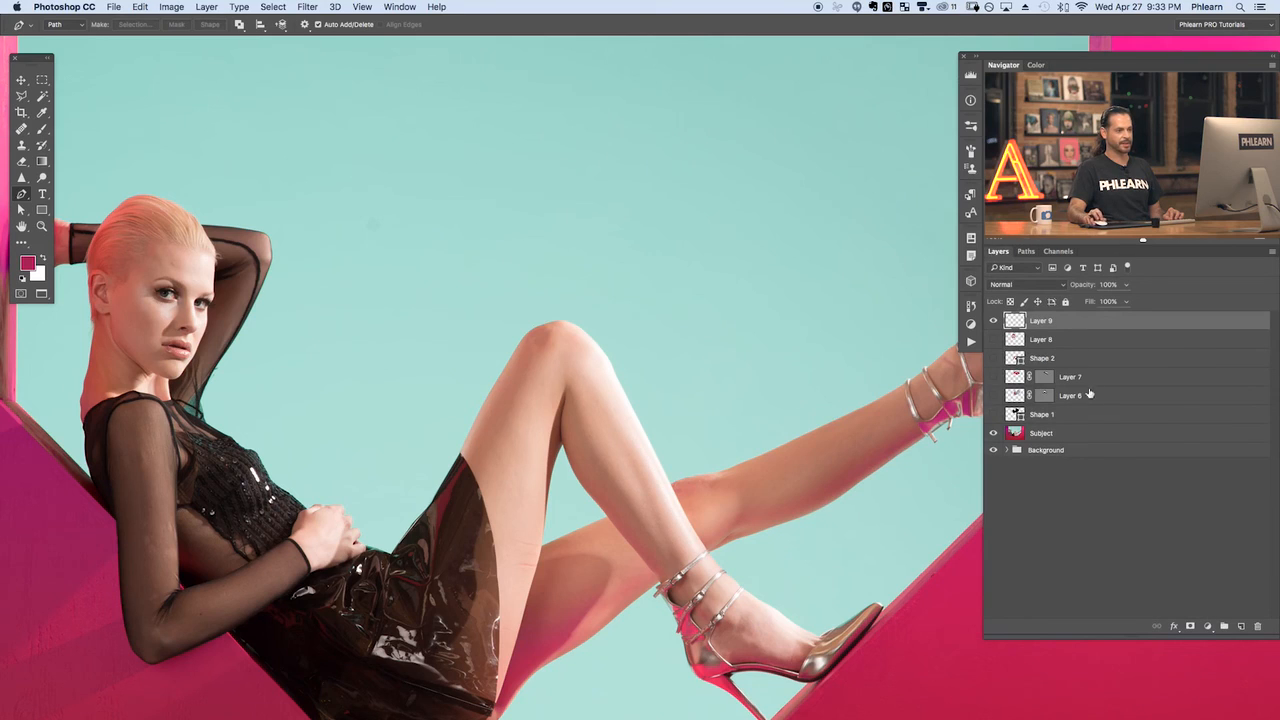
{"action": "key", "text": "l"}
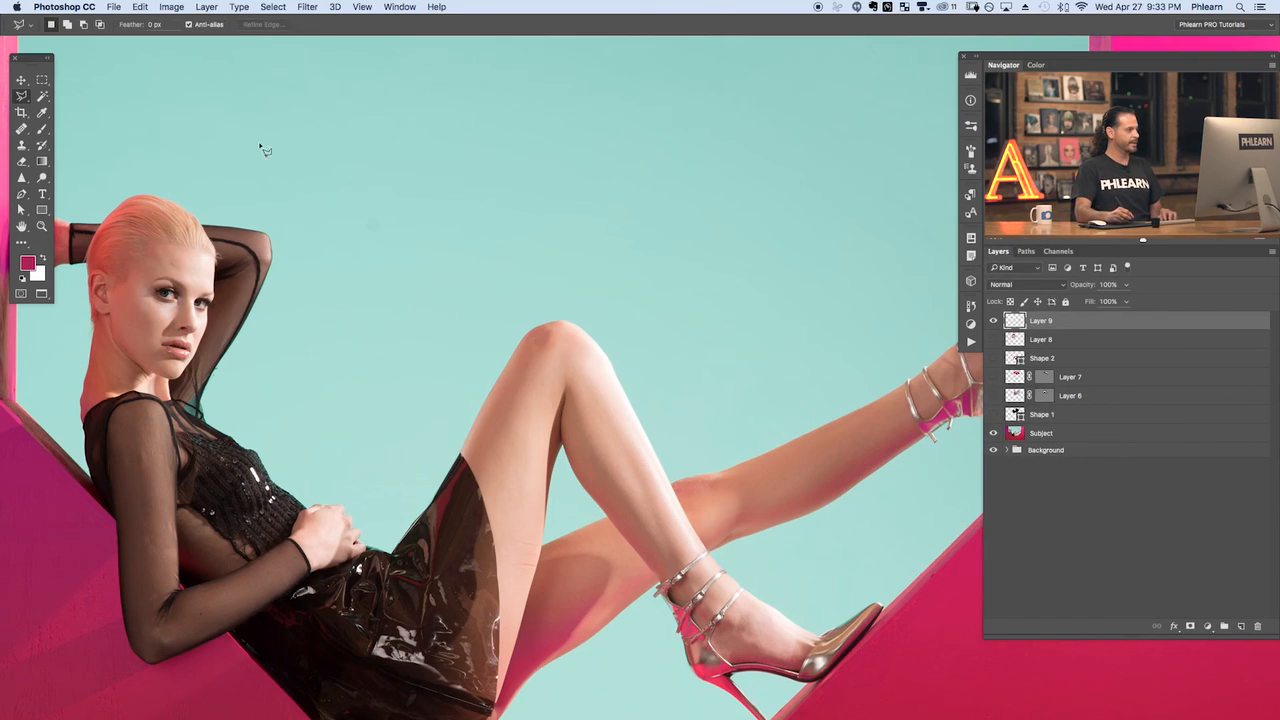
{"action": "left_click_drag", "start_coordinate": [24, 98], "coordinate": [62, 94]}
{"action": "mouse_move", "coordinate": [444, 130]}
{"action": "left_mouse_down"}
{"action": "mouse_move", "coordinate": [406, 185]}
{"action": "mouse_move", "coordinate": [452, 220]}
{"action": "mouse_move", "coordinate": [519, 213]}
{"action": "mouse_move", "coordinate": [587, 275]}
{"action": "mouse_move", "coordinate": [706, 224]}
{"action": "mouse_move", "coordinate": [772, 265]}
{"action": "mouse_move", "coordinate": [789, 186]}
{"action": "mouse_move", "coordinate": [673, 185]}
{"action": "mouse_move", "coordinate": [573, 155]}
{"action": "mouse_move", "coordinate": [529, 106]}
{"action": "mouse_move", "coordinate": [474, 121]}
{"action": "left_mouse_up"}
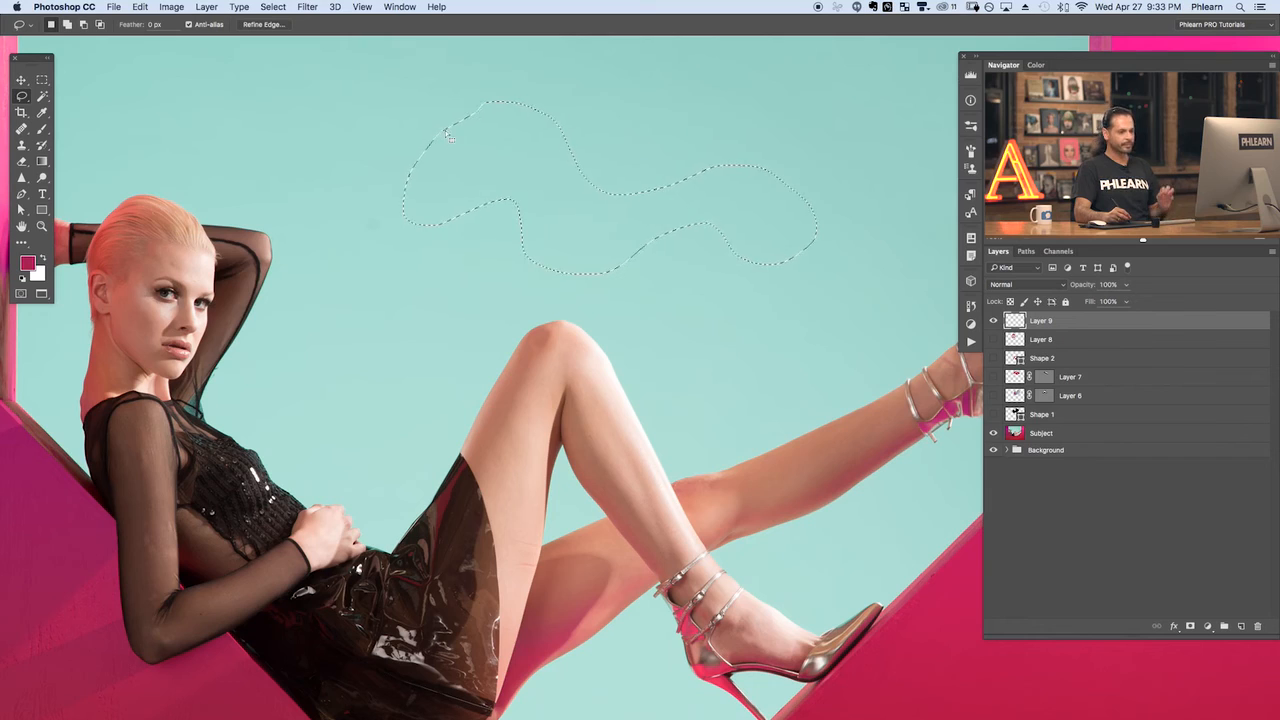
Convert the lasso selection into a work path and deselect the path
{"action": "left_click", "coordinate": [1028, 252]}
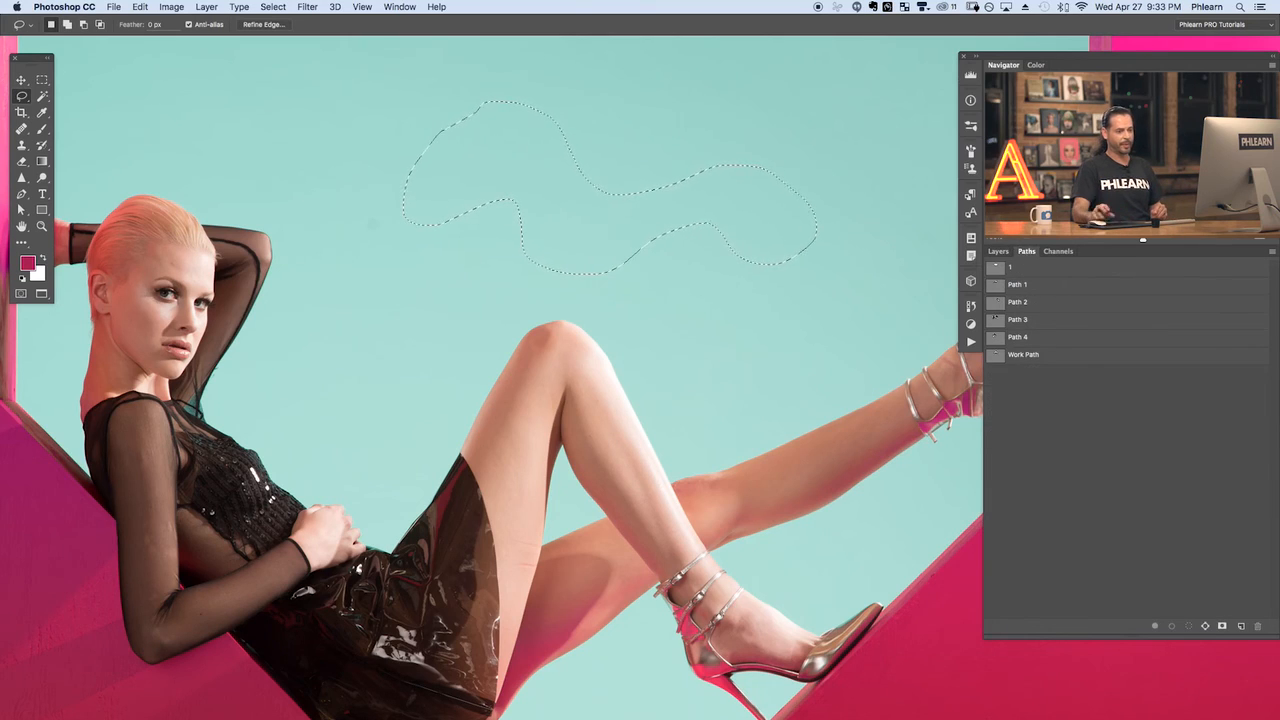
{"action": "left_click", "coordinate": [1206, 626]}
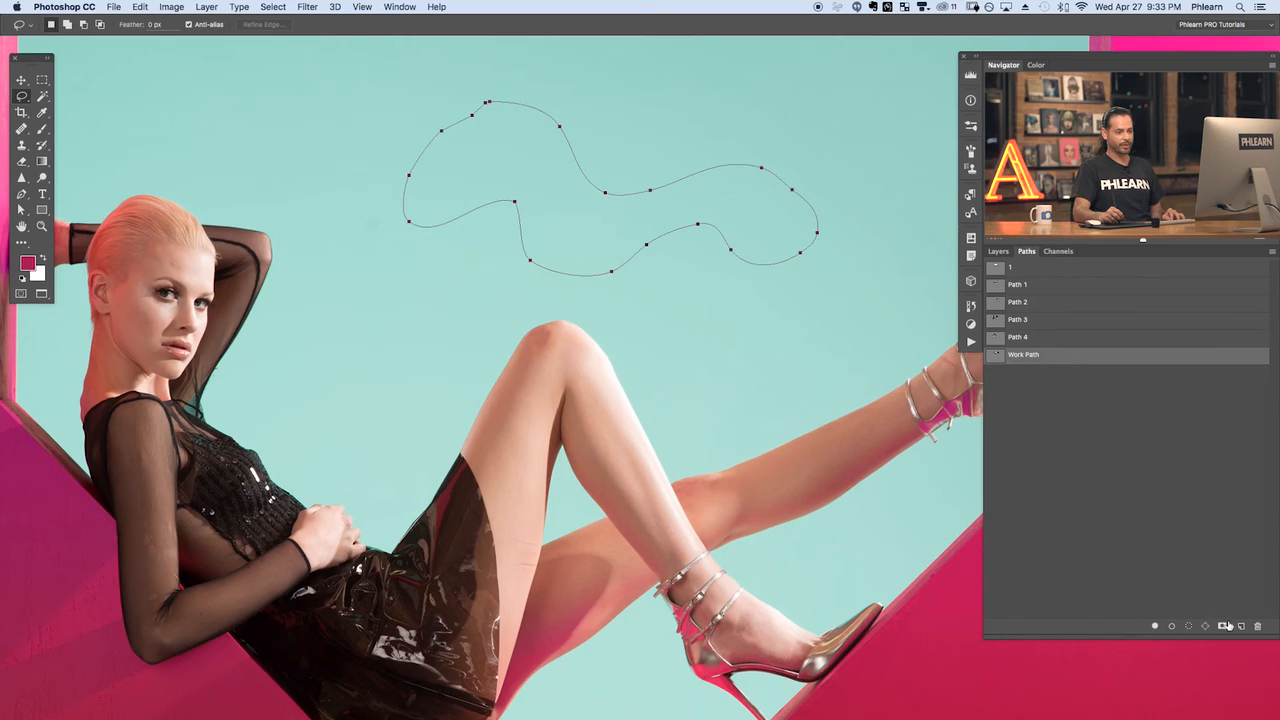
{"action": "left_click", "coordinate": [1130, 466]}
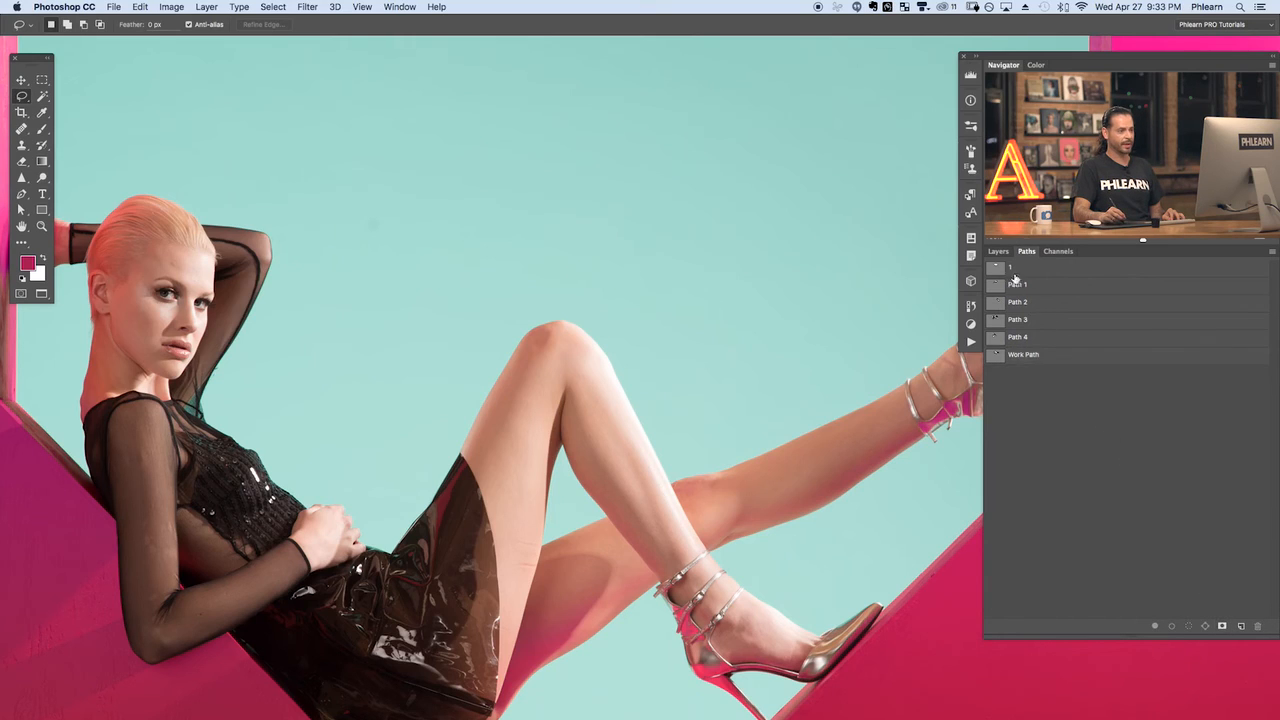
Create a new layer above Layer 9 and paint a thick pink zigzag across the turquoise background
{"action": "left_click", "coordinate": [997, 251]}
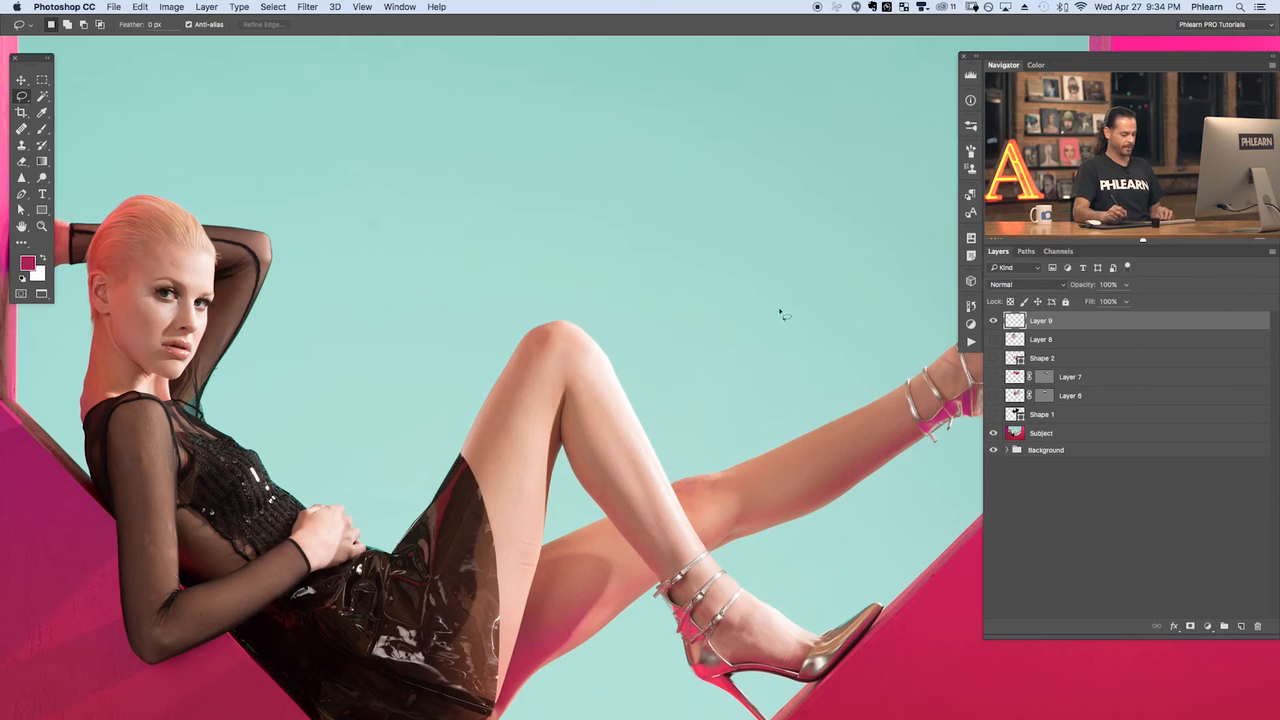
{"action": "key", "text": "alt+shift+super+n"}
{"action": "key", "text": "b"}
{"action": "mouse_move", "coordinate": [445, 200]}
{"action": "left_mouse_down"}
{"action": "mouse_move", "coordinate": [426, 288]}
{"action": "mouse_move", "coordinate": [426, 185]}
{"action": "mouse_move", "coordinate": [349, 203]}
{"action": "mouse_move", "coordinate": [404, 229]}
{"action": "mouse_move", "coordinate": [484, 238]}
{"action": "mouse_move", "coordinate": [678, 209]}
{"action": "mouse_move", "coordinate": [715, 275]}
{"action": "left_mouse_up"}
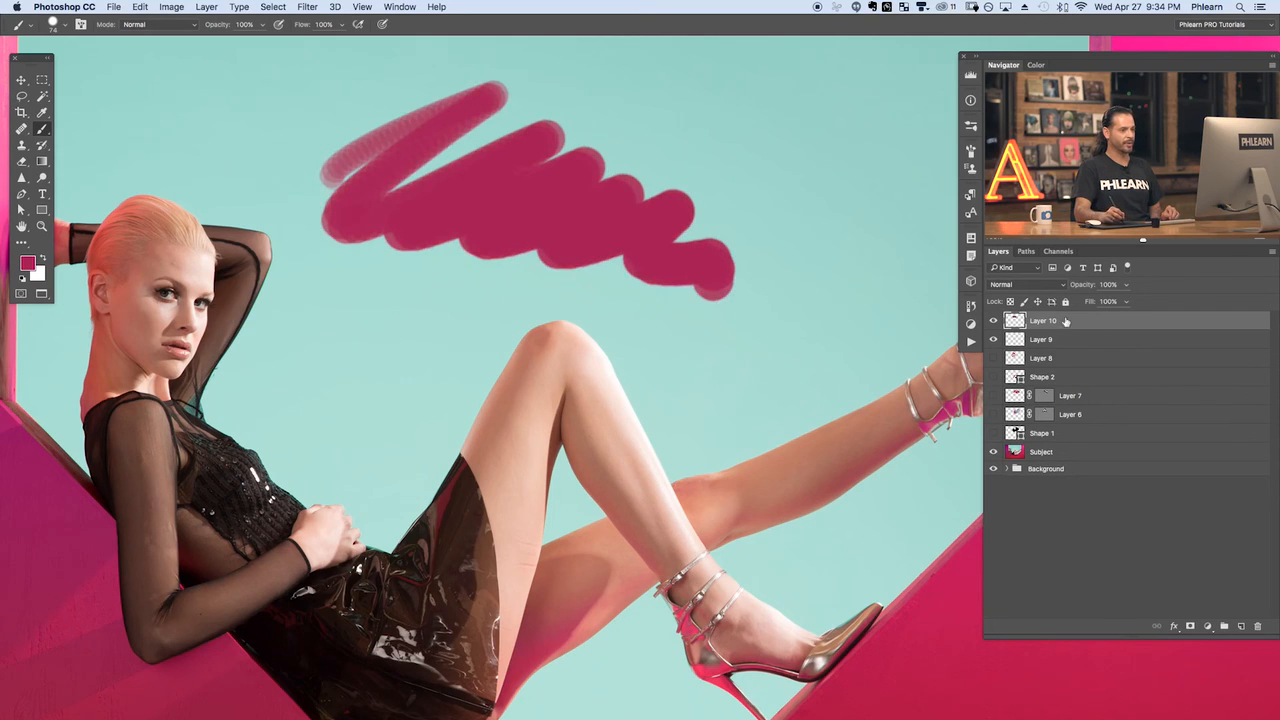
Restore the default colours, and add a layer mask plus a vector mask based on Path 3 to Layer 10
{"action": "left_click", "coordinate": [1027, 251]}
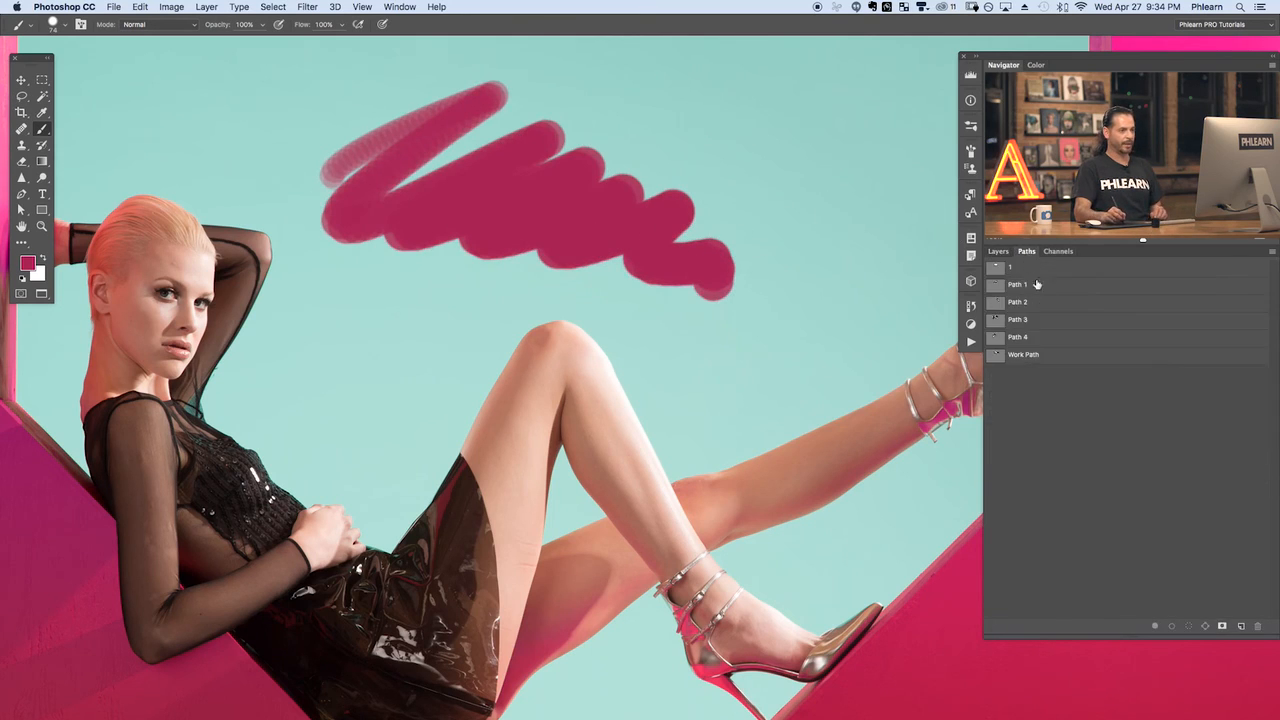
{"action": "left_click", "coordinate": [1037, 310]}
{"action": "left_click", "coordinate": [1032, 322]}
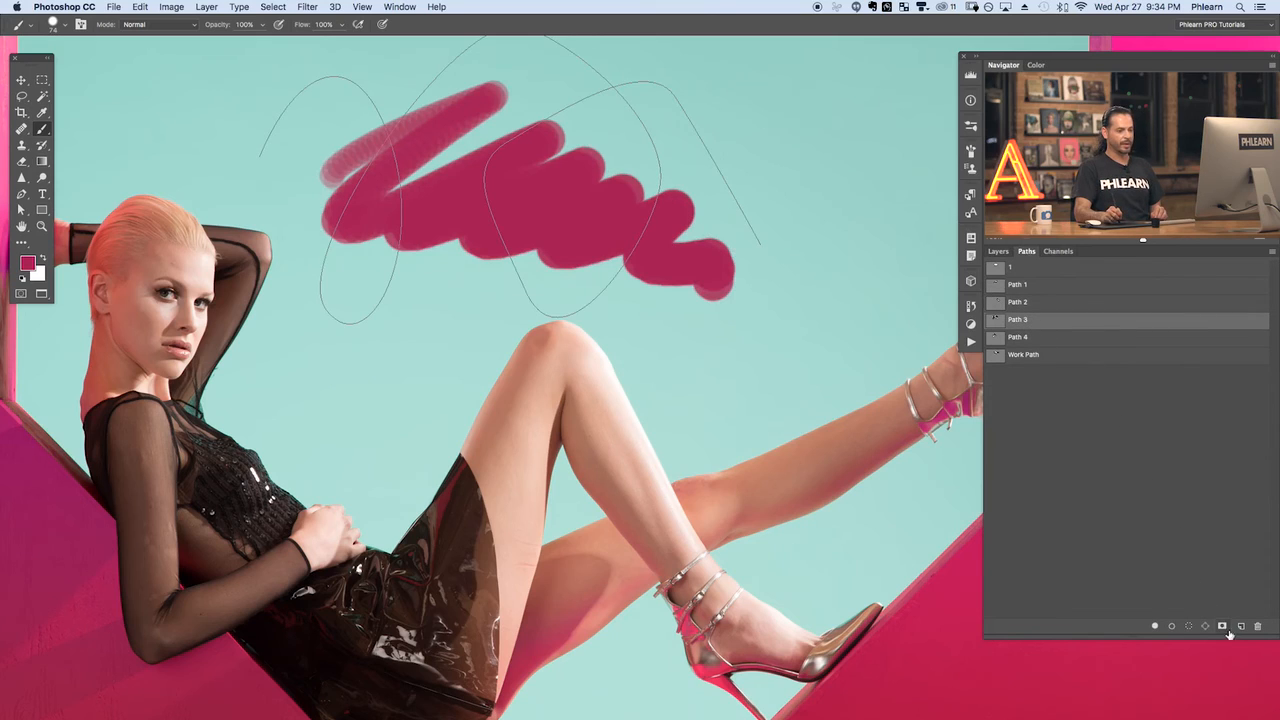
{"action": "key", "text": "d"}
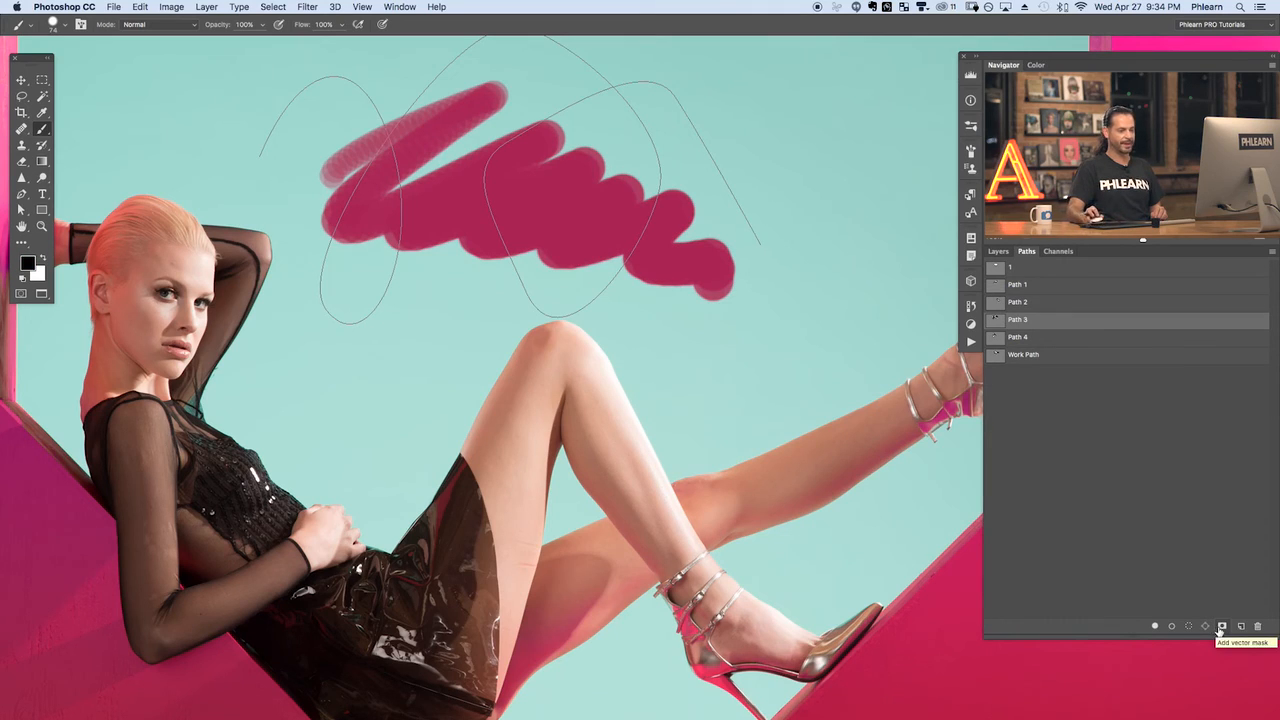
{"action": "left_click", "coordinate": [999, 252]}
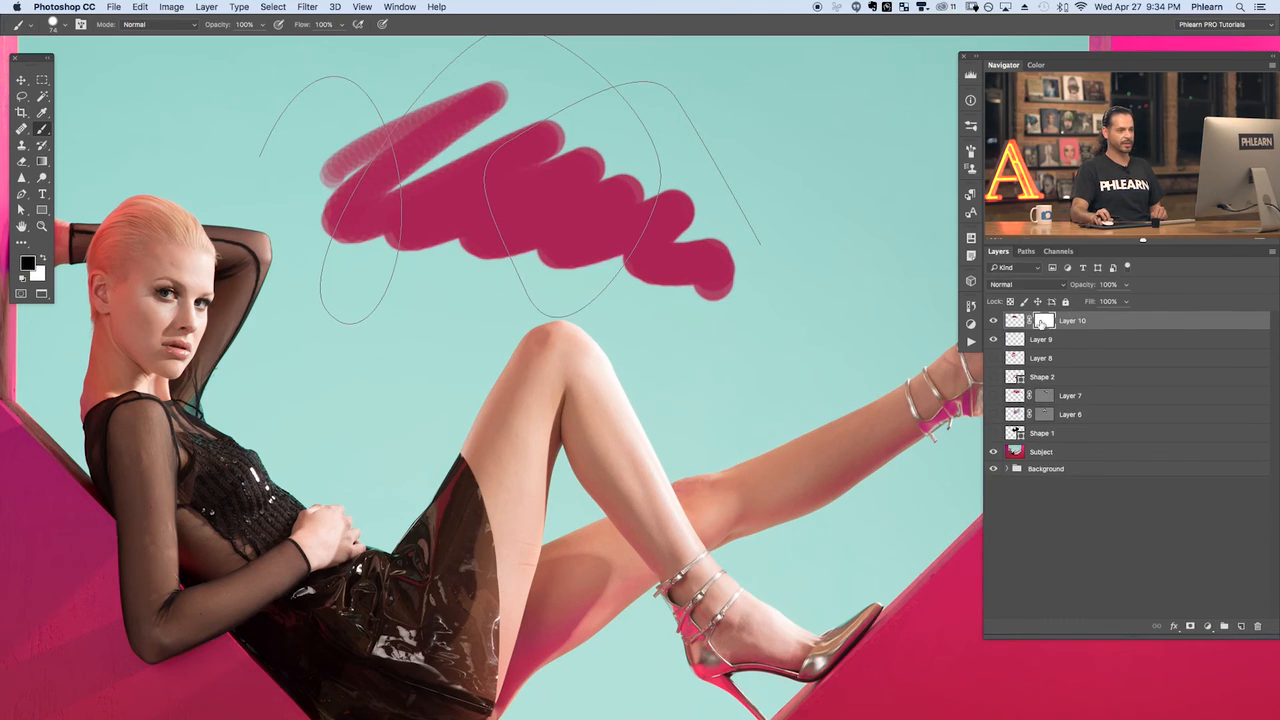
{"action": "left_click", "coordinate": [1026, 251]}
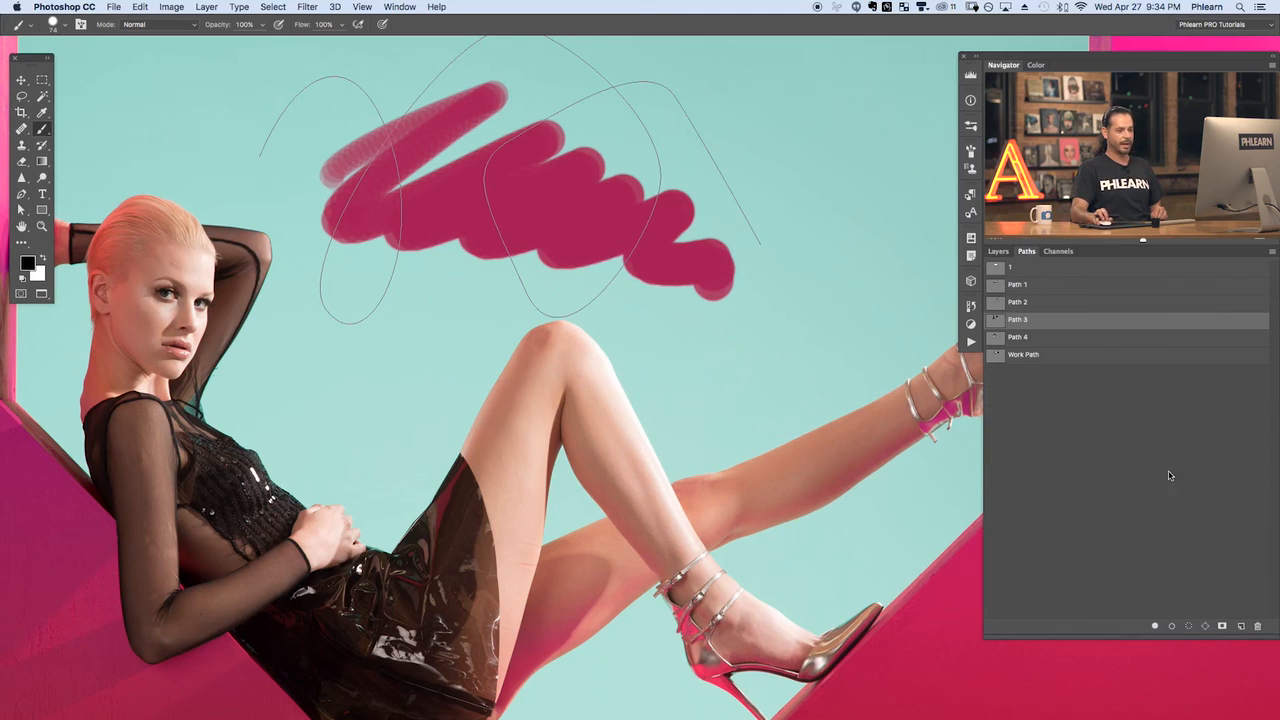
{"action": "left_click", "coordinate": [1221, 627]}
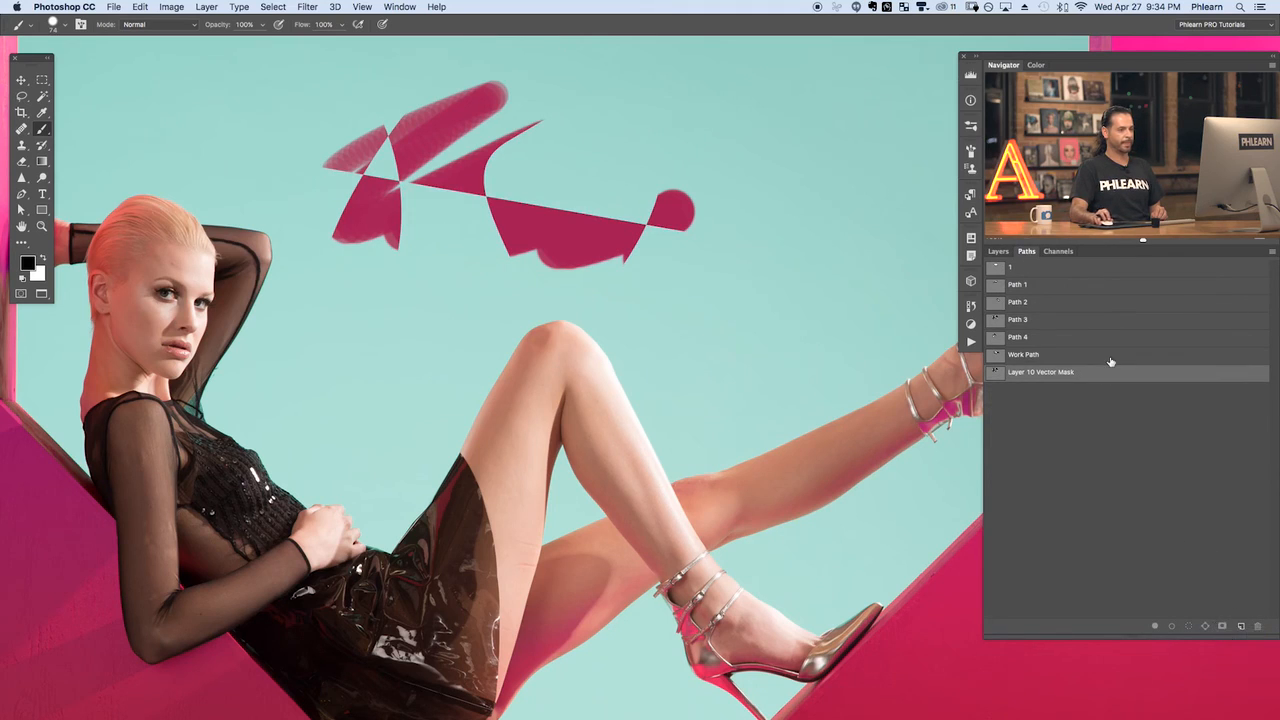
{"action": "left_click", "coordinate": [999, 252]}
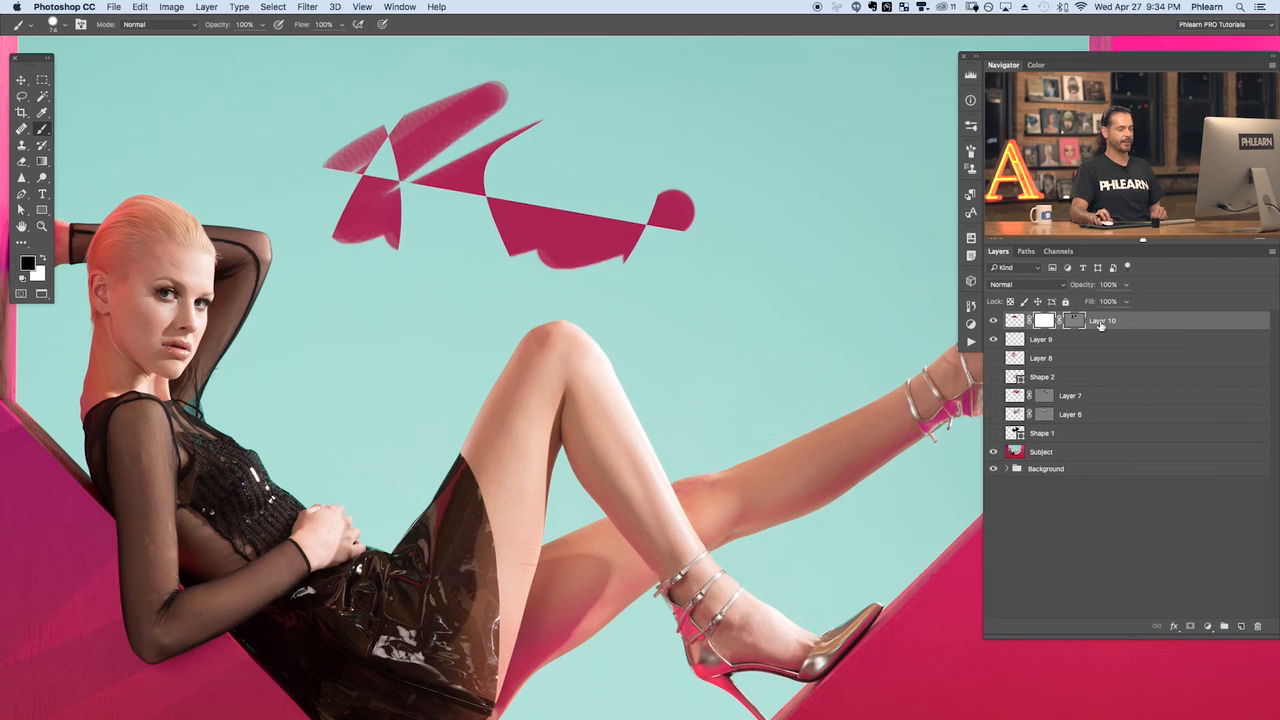
Select the vector mask's path with the Pen tool and move its anchor points to narrow the loop nearest the knee
{"action": "key", "text": "p"}
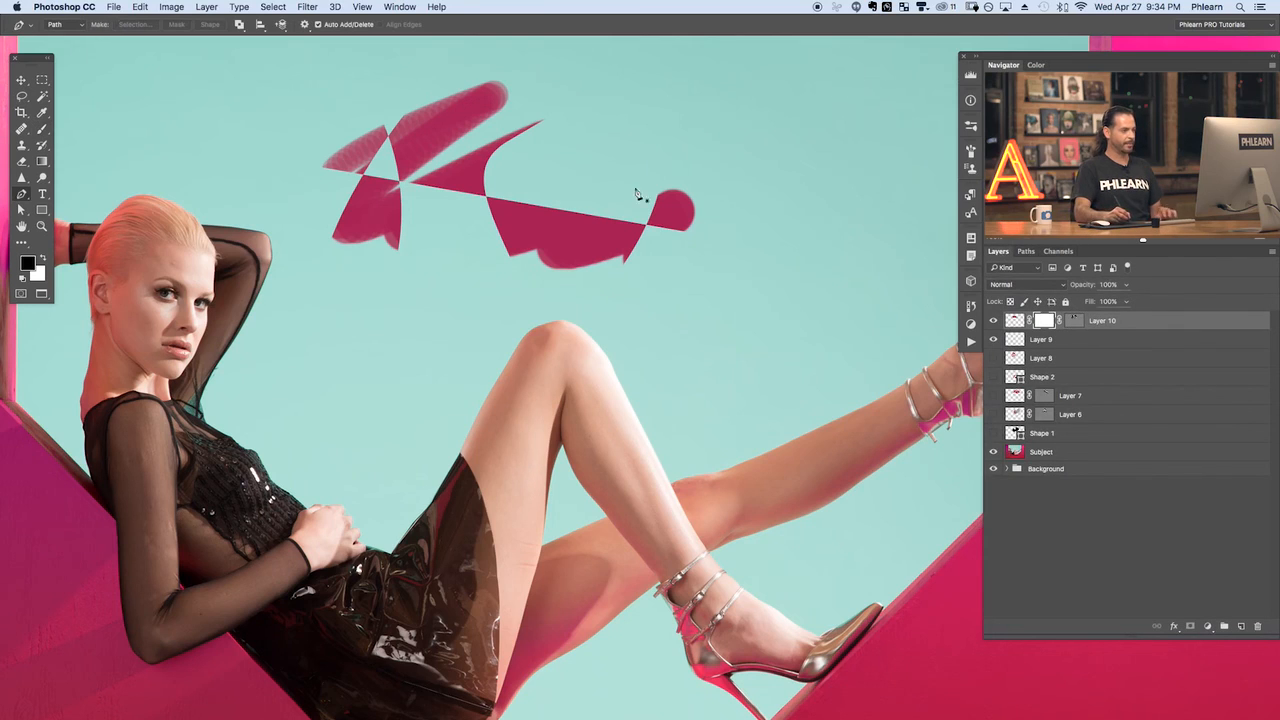
{"action": "left_click", "coordinate": [623, 225], "text": "super"}
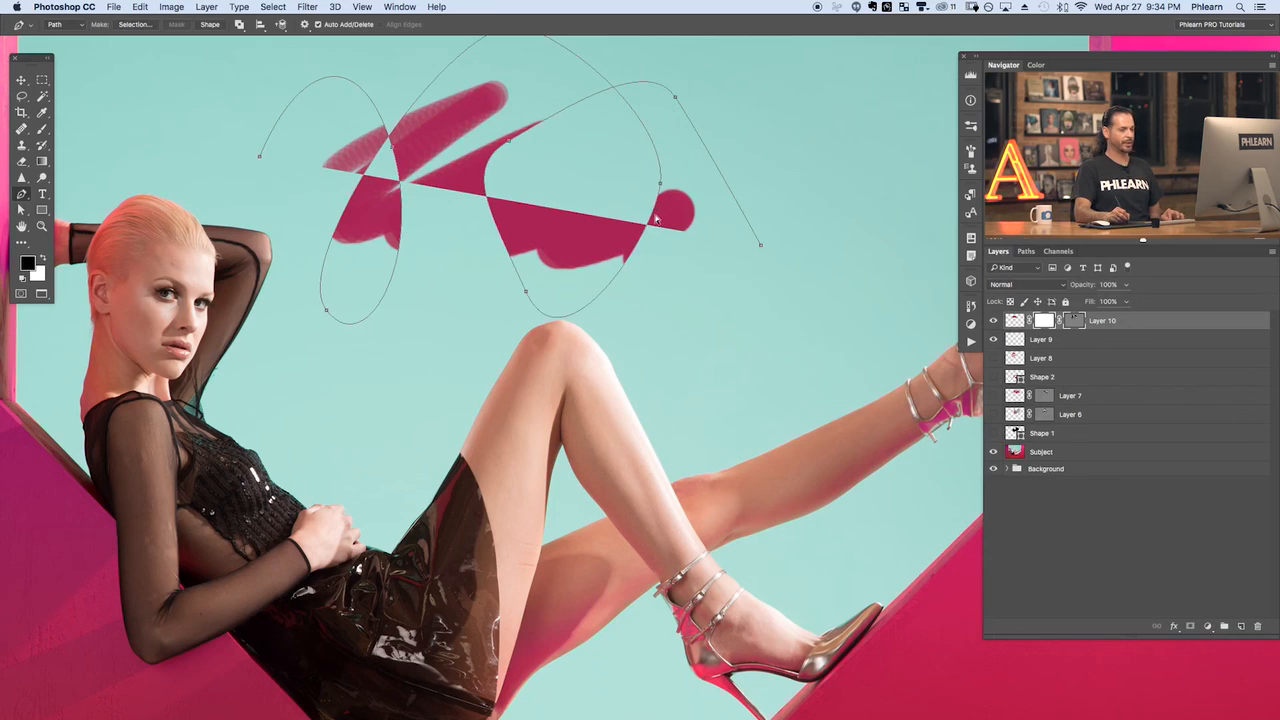
{"action": "left_click_drag", "start_coordinate": [660, 185], "coordinate": [617, 171]}
{"action": "left_click_drag", "start_coordinate": [526, 292], "coordinate": [543, 264]}
{"action": "left_click", "coordinate": [514, 140]}
{"action": "left_click_drag", "start_coordinate": [514, 140], "coordinate": [534, 124]}
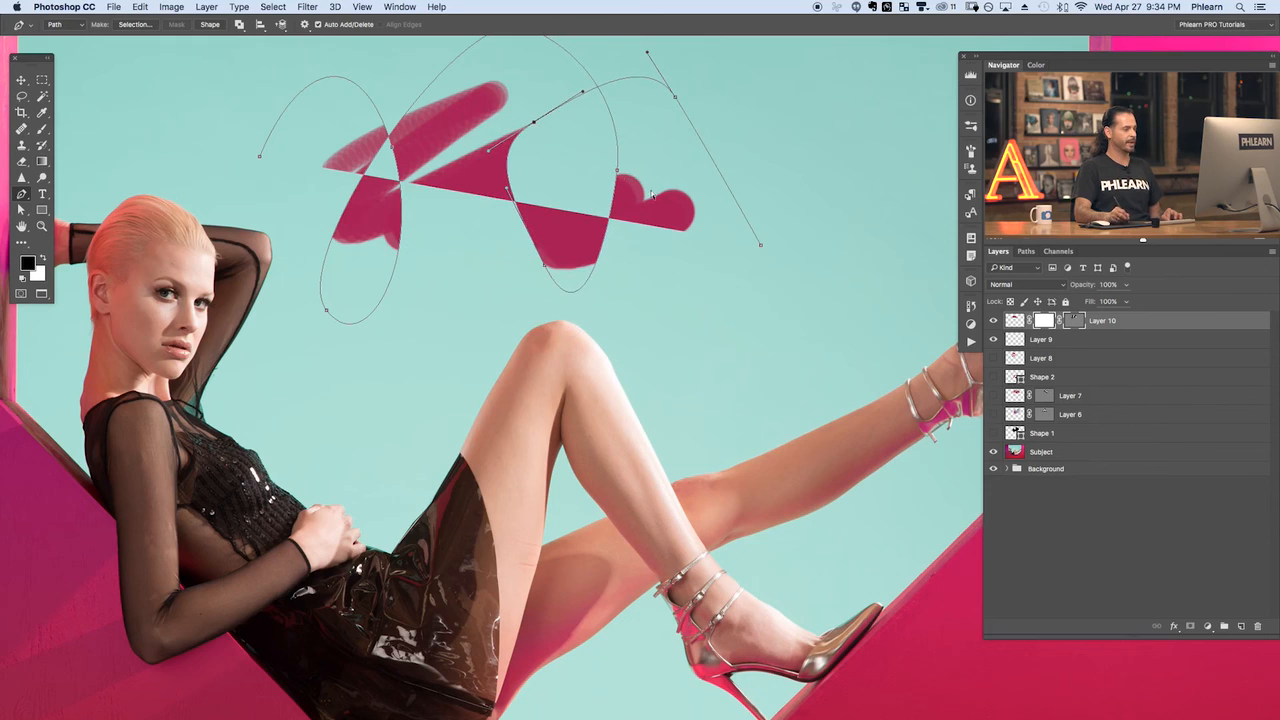
{"action": "left_click_drag", "start_coordinate": [617, 170], "coordinate": [626, 172]}
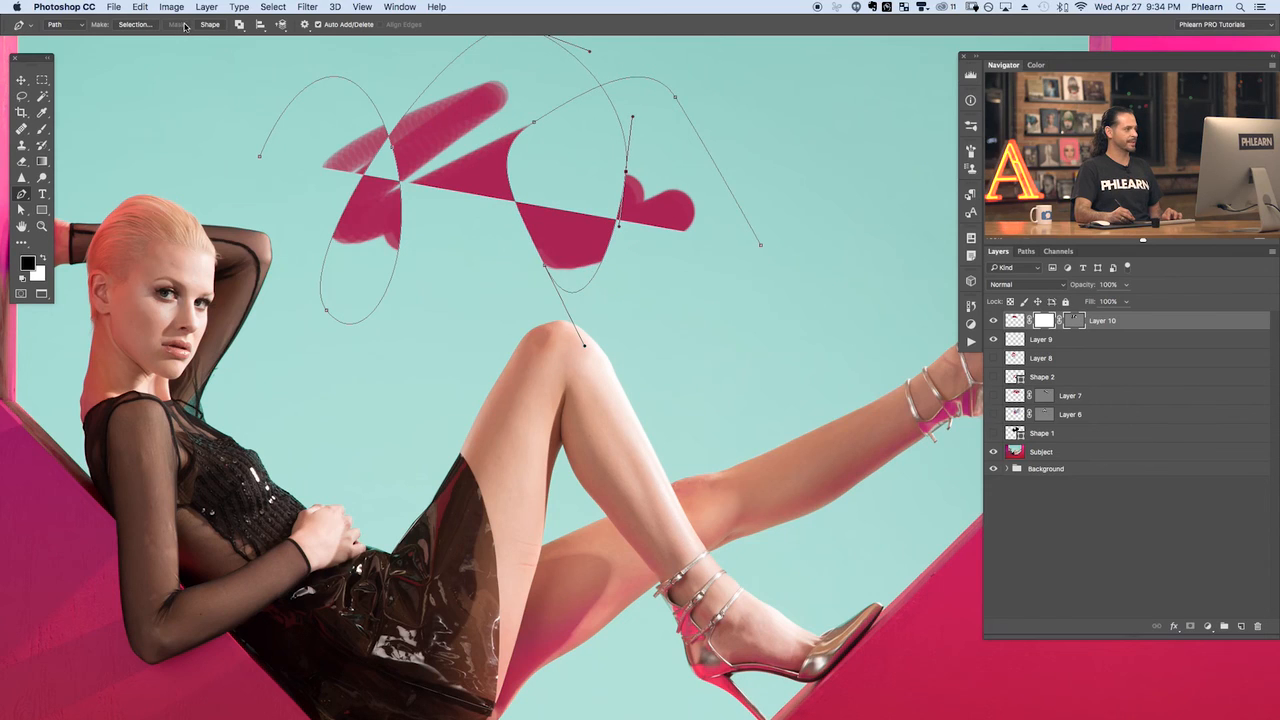
Deselect the Layer 10 vector mask's path and hide Layer 10 and Layer 9
{"action": "left_click", "coordinate": [1029, 253]}
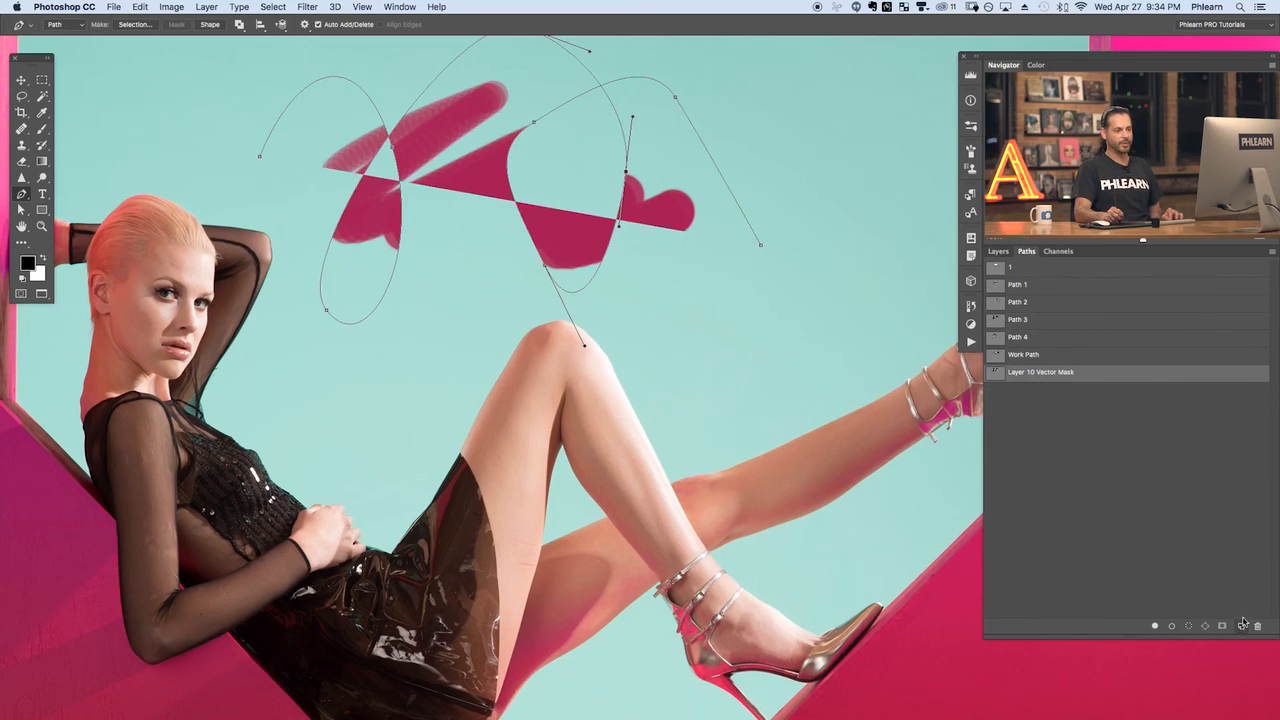
{"action": "left_click", "coordinate": [1210, 500]}
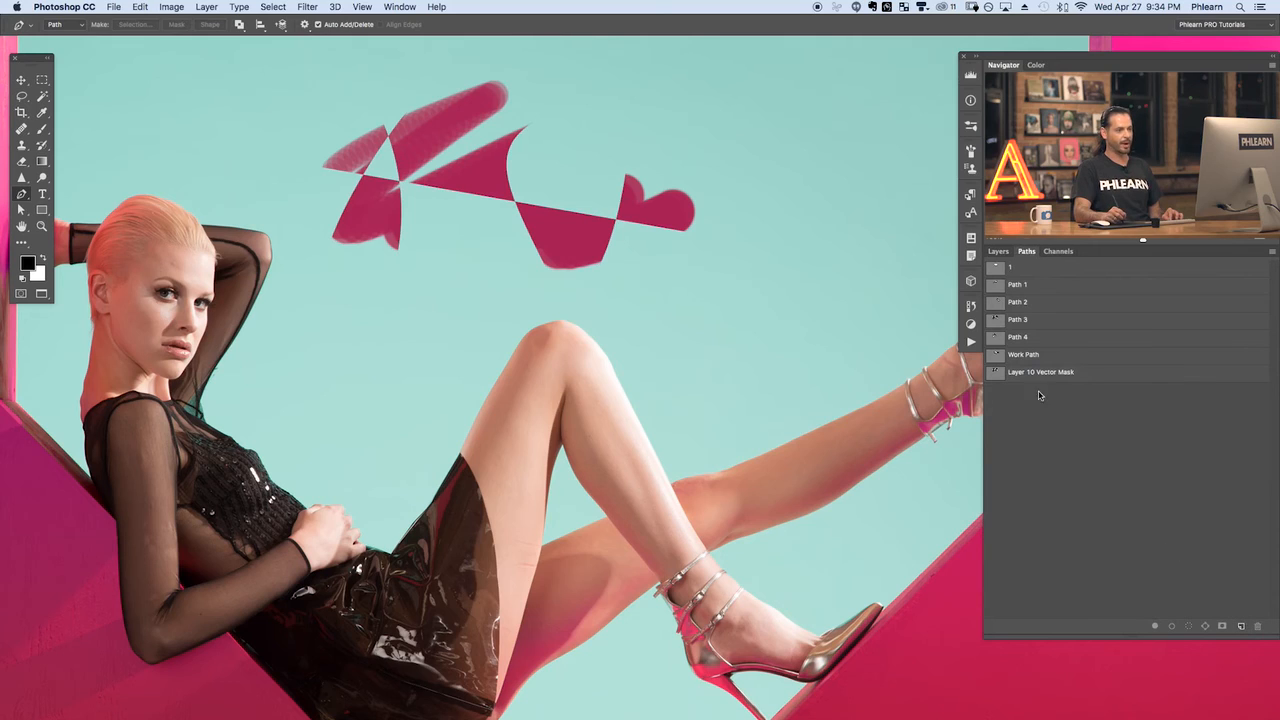
{"action": "left_click", "coordinate": [998, 251]}
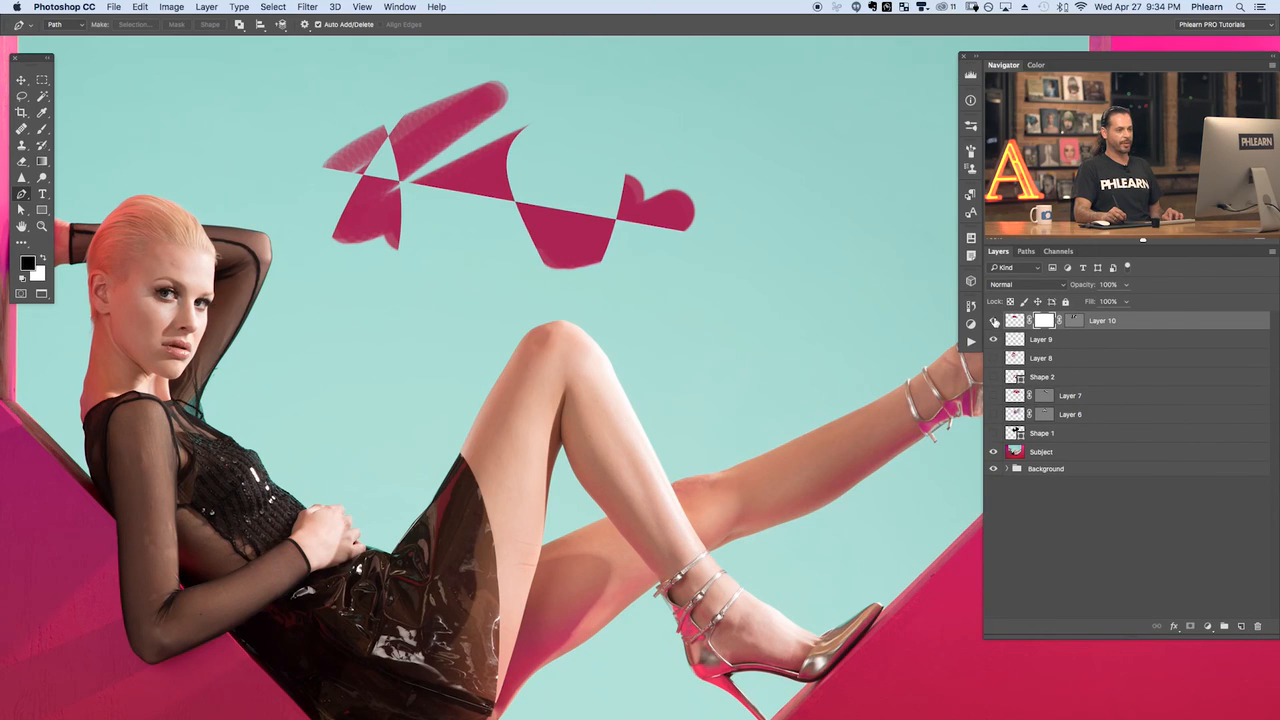
Review the shapes of the saved paths one after another, then deselect them all
{"action": "left_click", "coordinate": [1026, 251]}
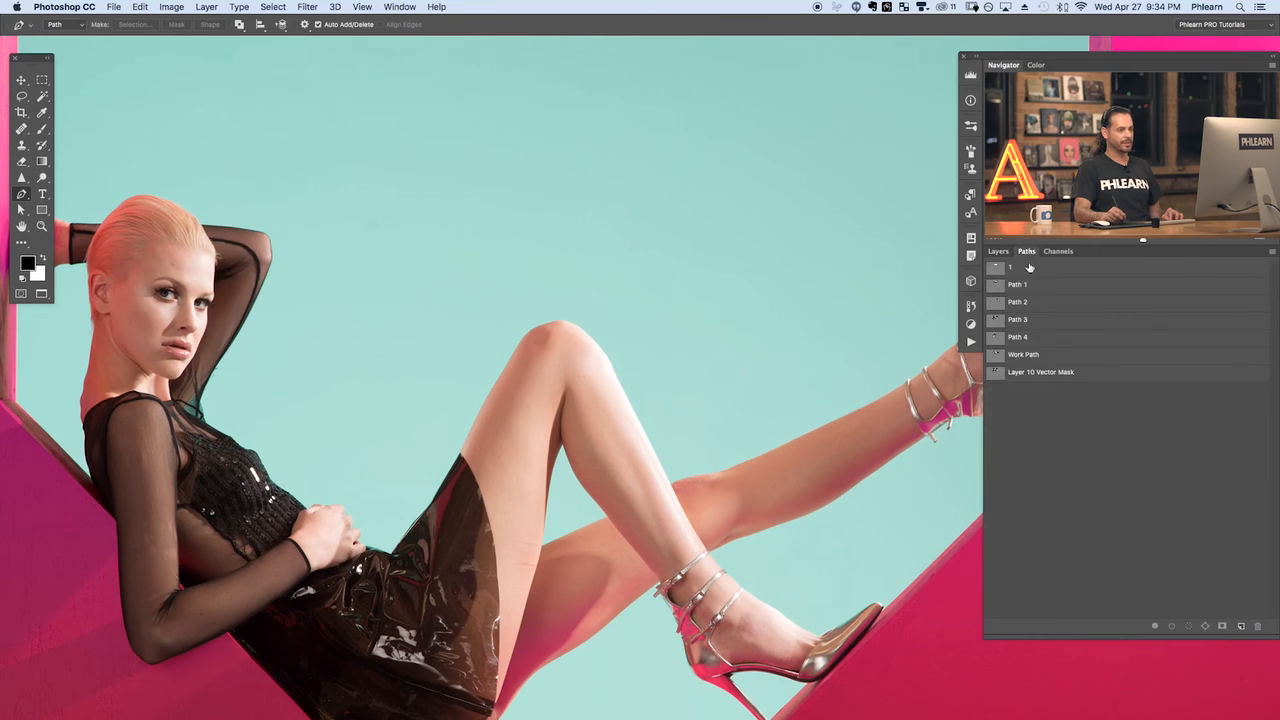
{"action": "left_click", "coordinate": [1053, 301]}
{"action": "left_click", "coordinate": [1050, 320]}
{"action": "left_click", "coordinate": [1050, 336]}
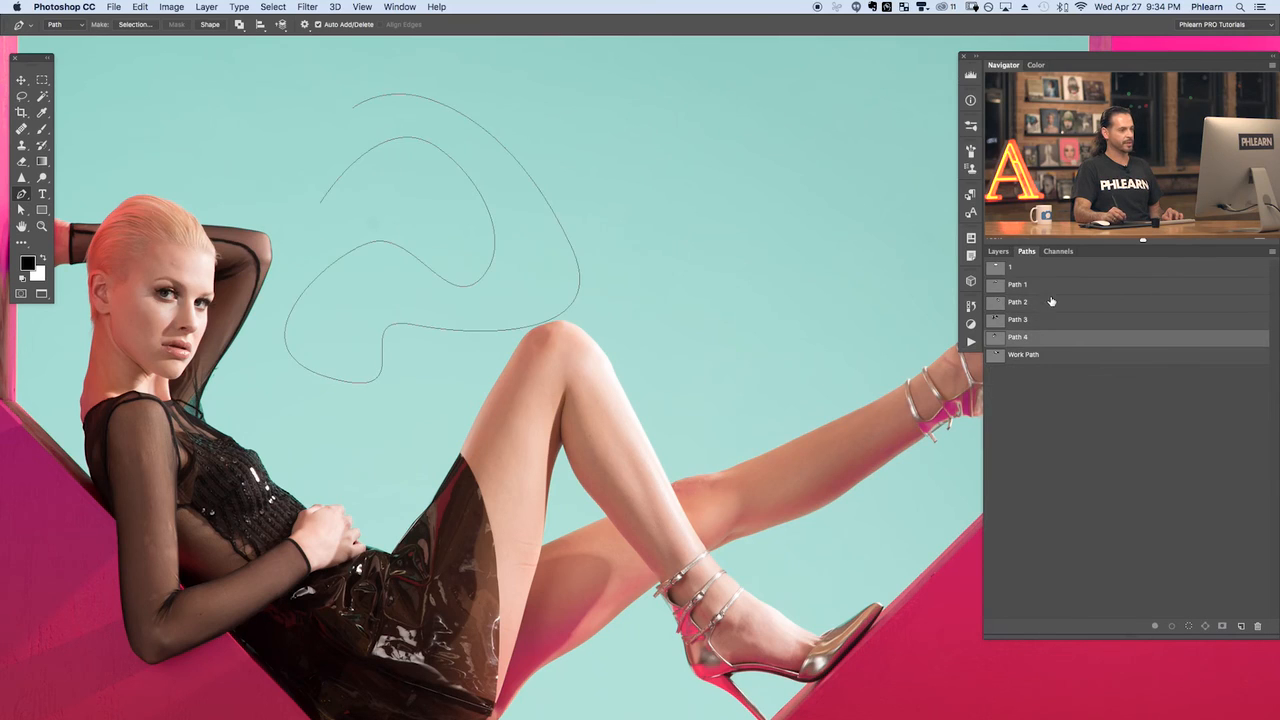
{"action": "left_click", "coordinate": [1051, 301]}
{"action": "left_click", "coordinate": [1046, 274]}
{"action": "left_click", "coordinate": [1048, 288]}
{"action": "left_click", "coordinate": [1047, 320]}
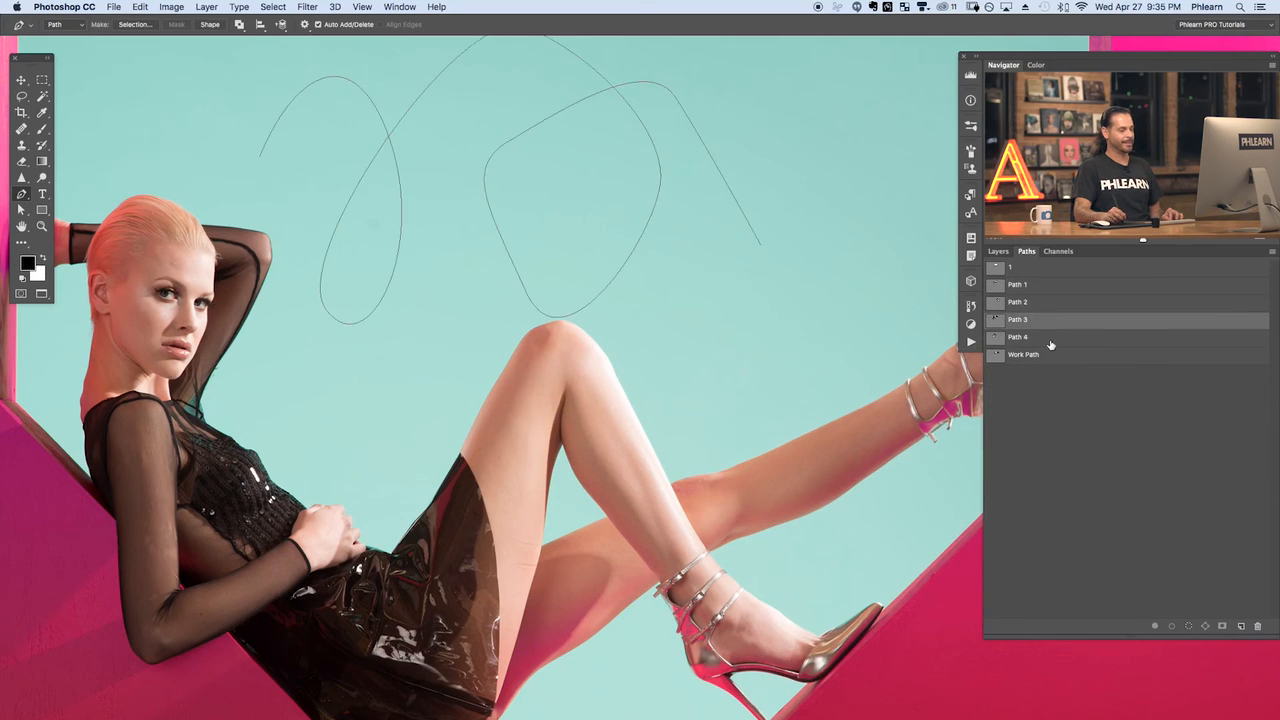
{"action": "left_click", "coordinate": [1050, 338]}
{"action": "left_click", "coordinate": [1057, 391]}
{"action": "left_click", "coordinate": [998, 251]}
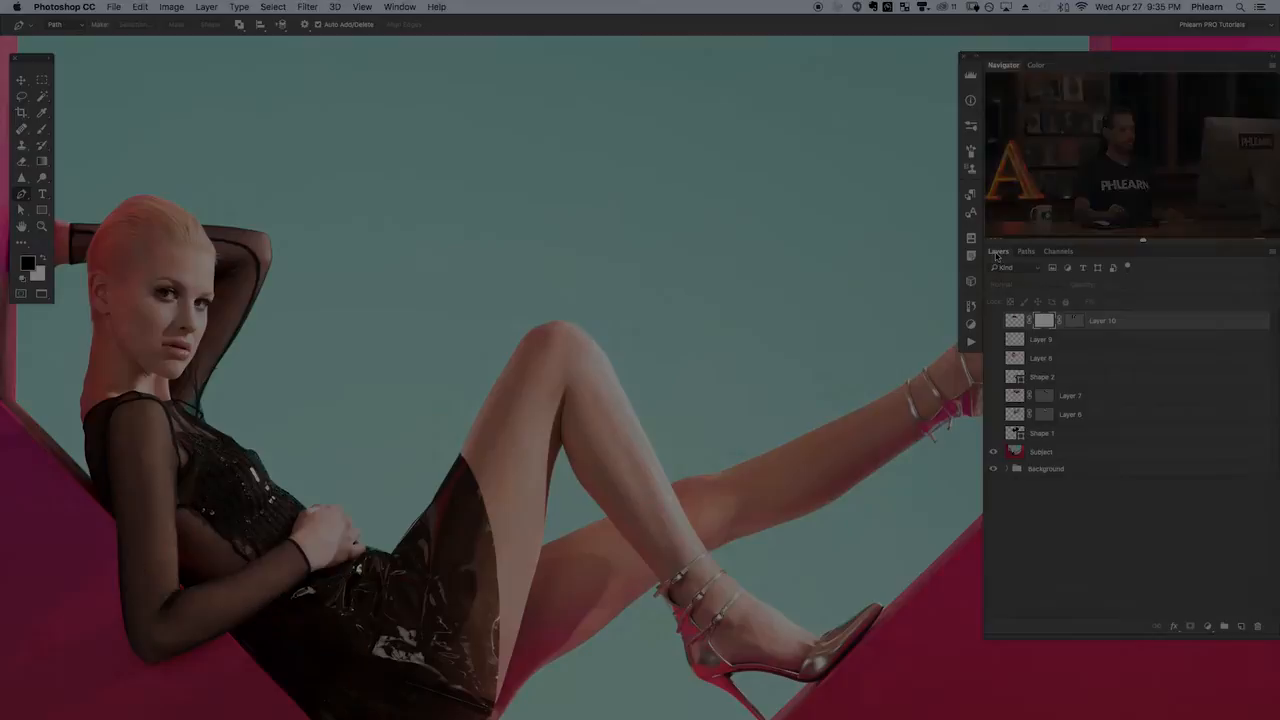
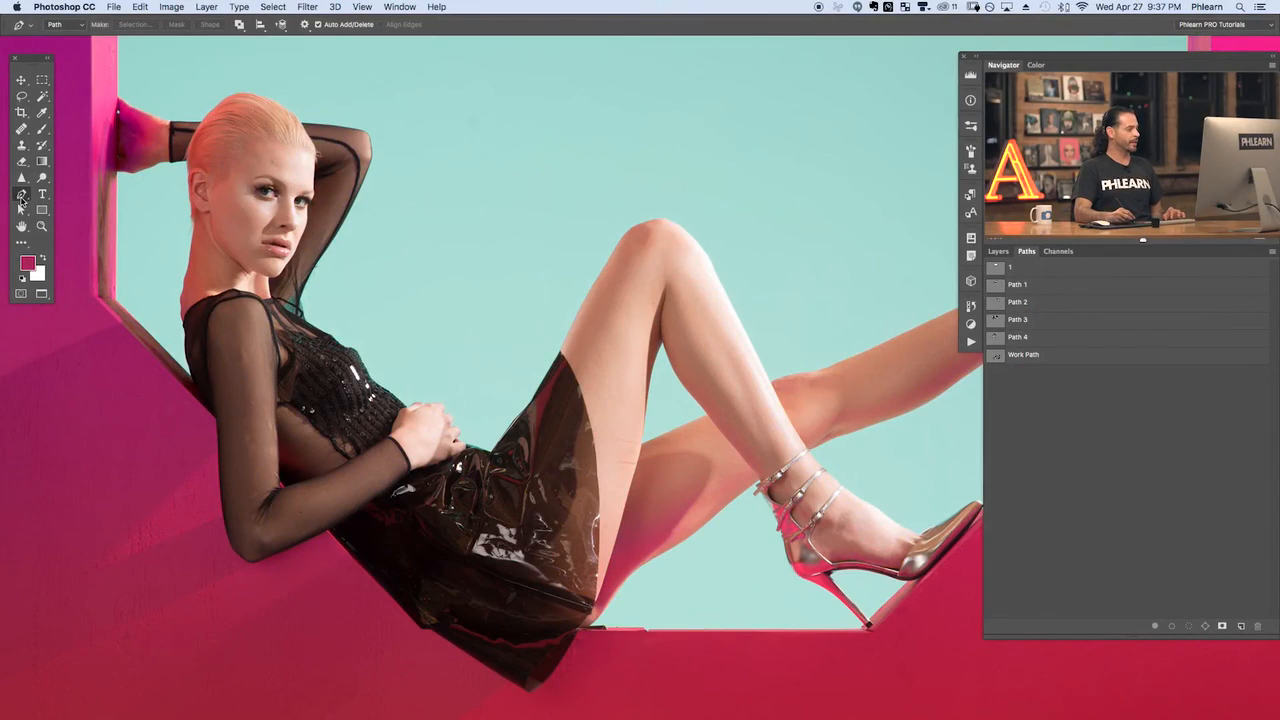
Start a Pen path where the wooden frame meets the model's back and trace up the sheer sleeve's back edge
{"action": "left_click", "coordinate": [996, 252]}
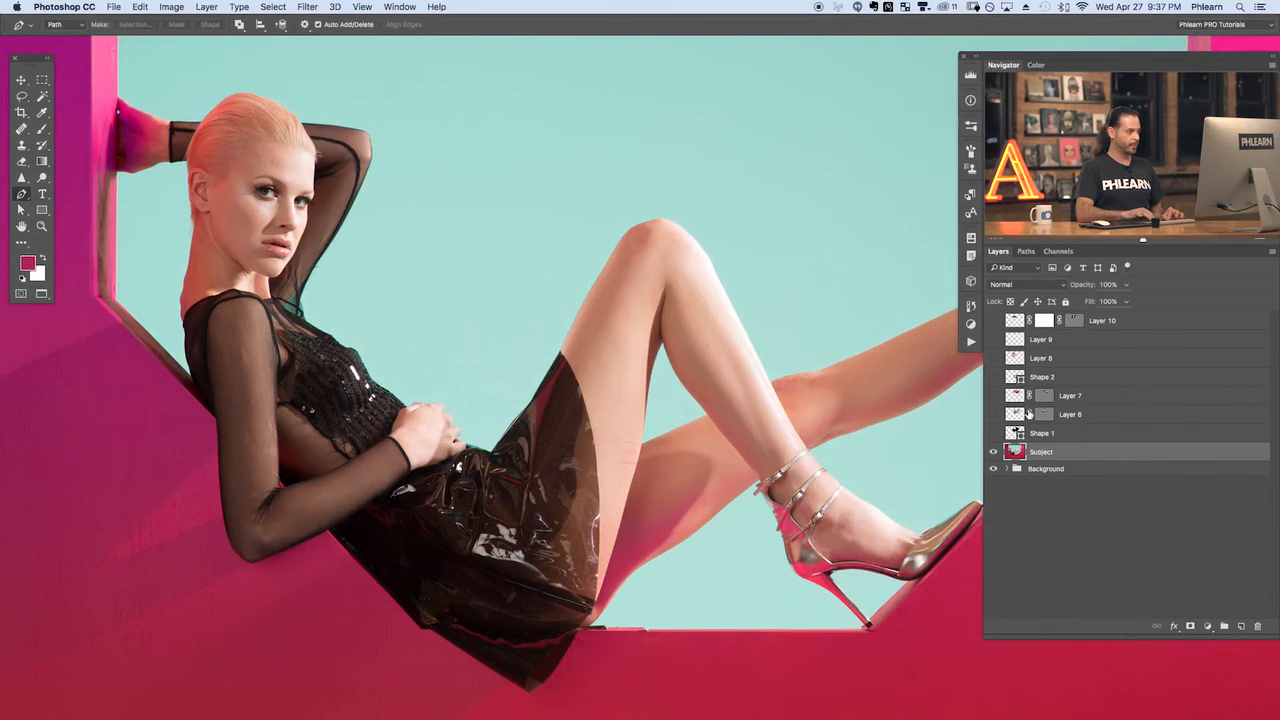
{"action": "key", "text": "super+equal"}
{"action": "left_click_drag", "start_coordinate": [372, 340], "coordinate": [858, 346]}
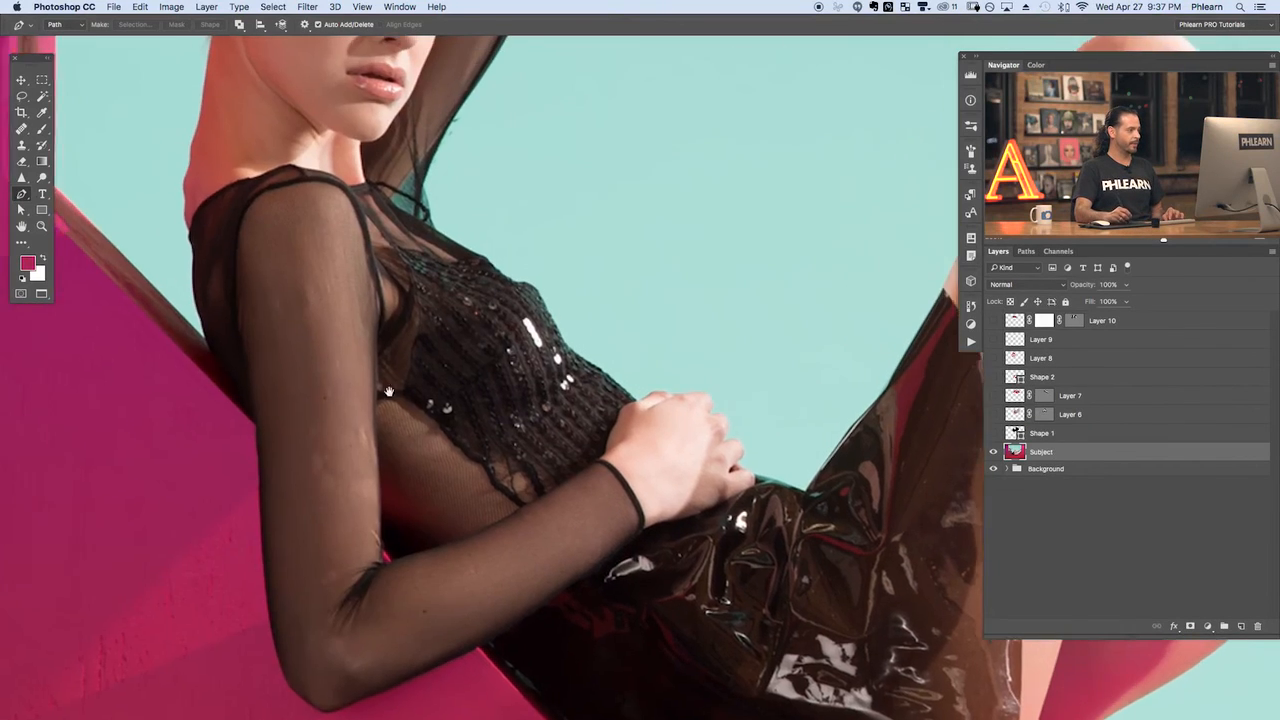
{"action": "left_click_drag", "start_coordinate": [343, 388], "coordinate": [463, 508]}
{"action": "left_click_drag", "start_coordinate": [389, 486], "coordinate": [489, 557]}
{"action": "key", "text": "super+equal"}
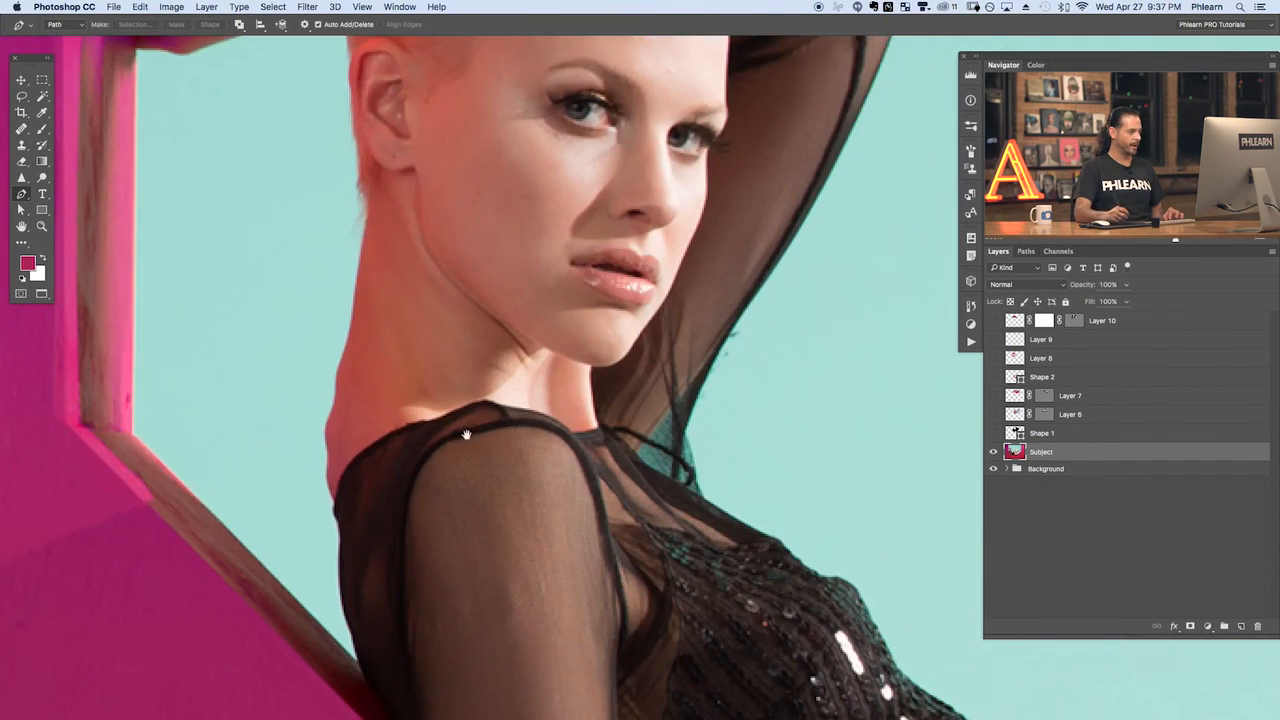
{"action": "left_click_drag", "start_coordinate": [505, 510], "coordinate": [649, 351]}
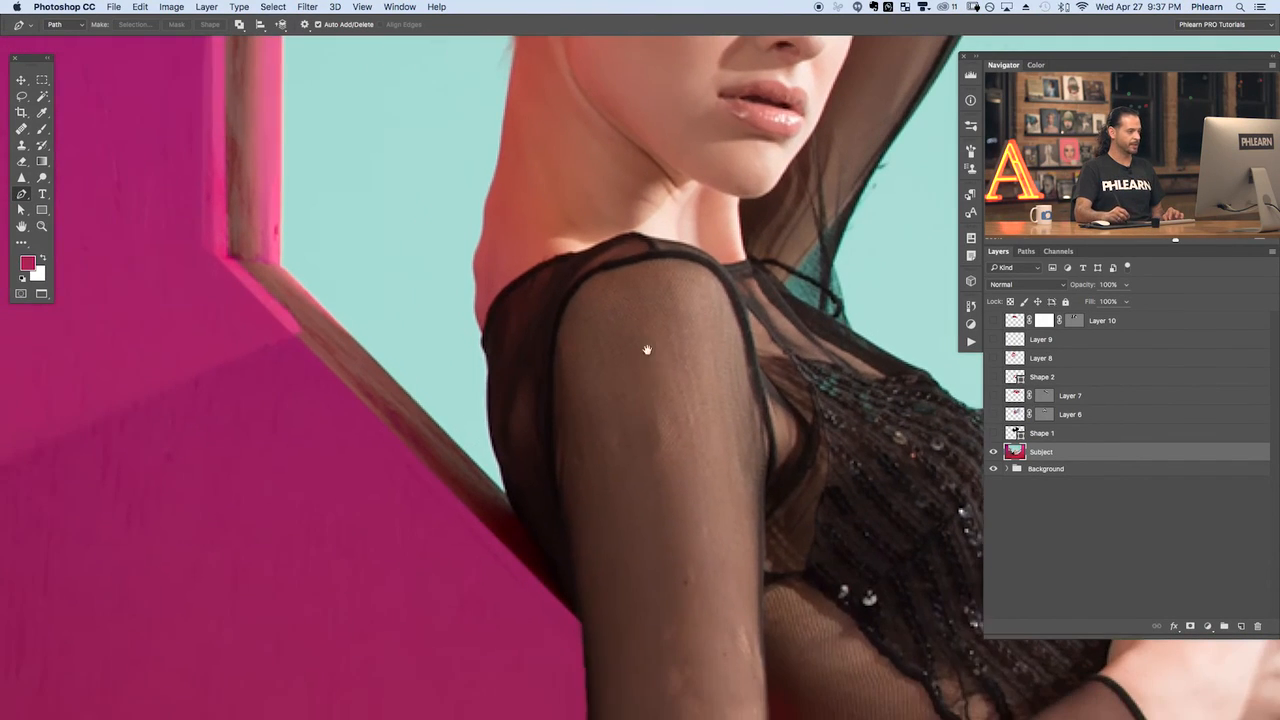
{"action": "left_click", "coordinate": [509, 497]}
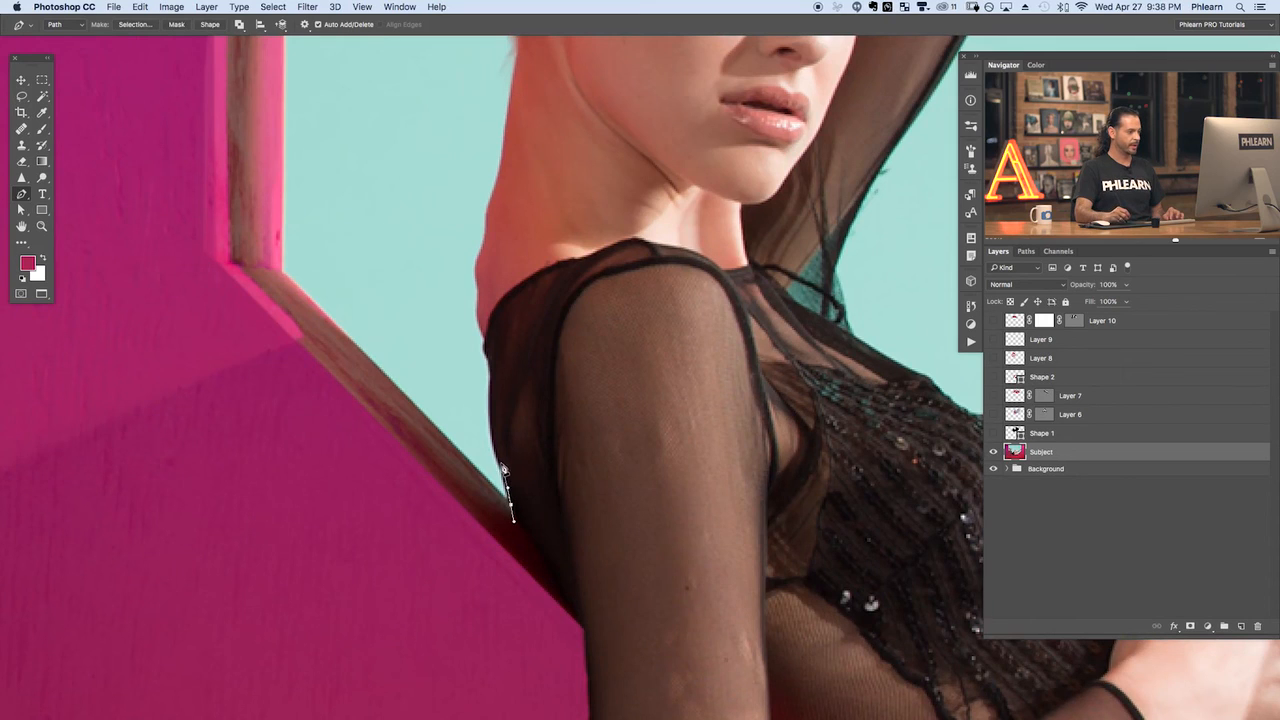
{"action": "left_click", "coordinate": [492, 421]}
{"action": "left_click", "coordinate": [490, 407]}
{"action": "left_click", "coordinate": [490, 396]}
{"action": "left_click", "coordinate": [489, 361]}
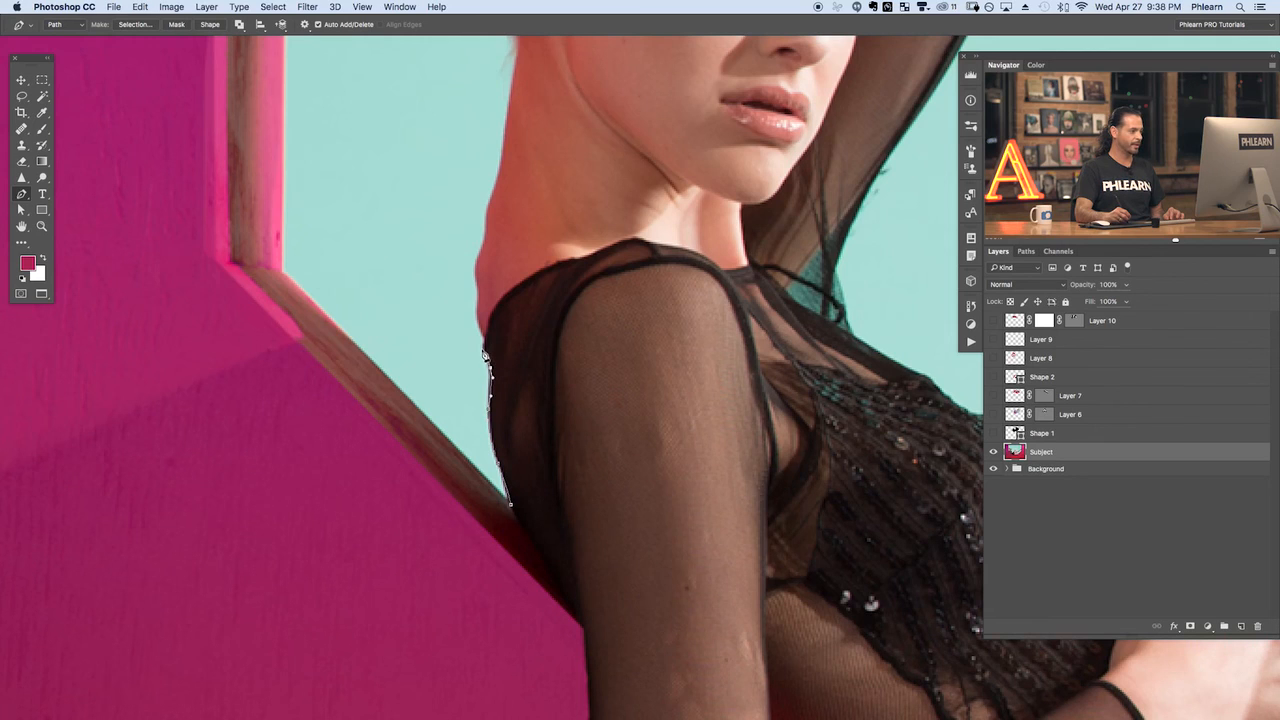
Continue the Pen path around the back of the shoulder and up onto the nape of the neck
{"action": "left_click_drag", "start_coordinate": [489, 333], "coordinate": [575, 426]}
{"action": "left_click", "coordinate": [562, 410]}
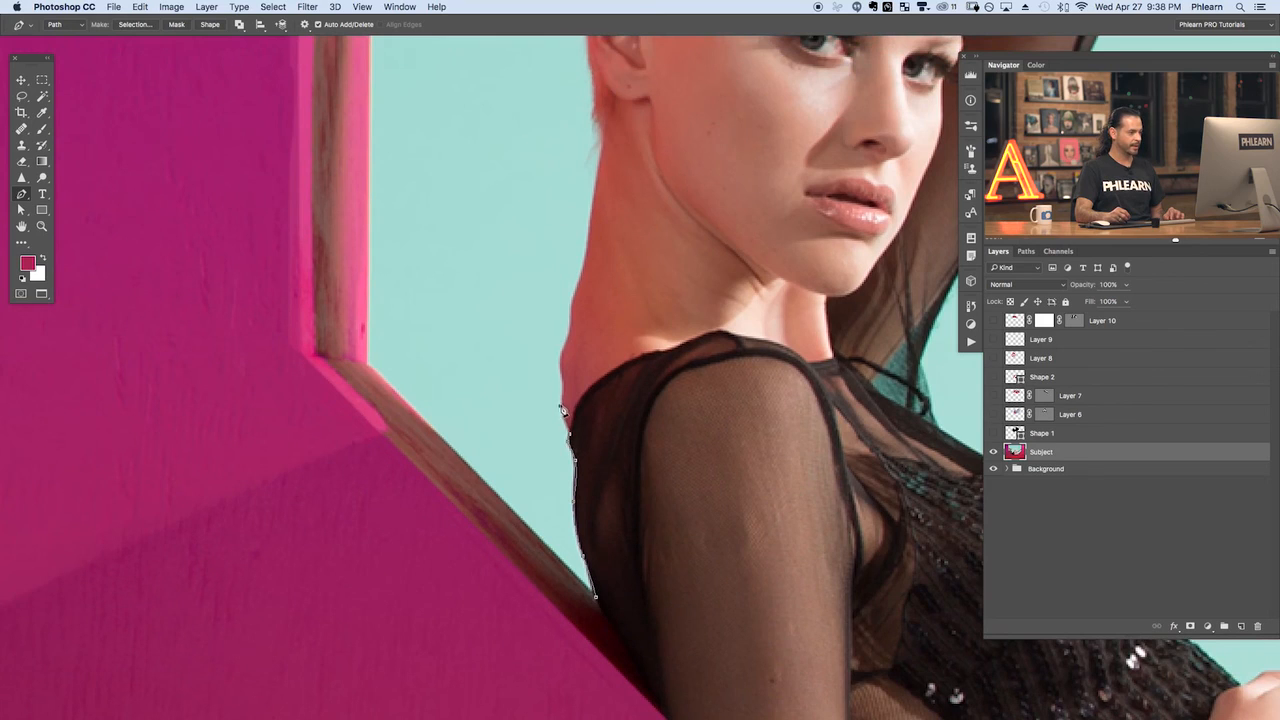
{"action": "left_click", "coordinate": [565, 384]}
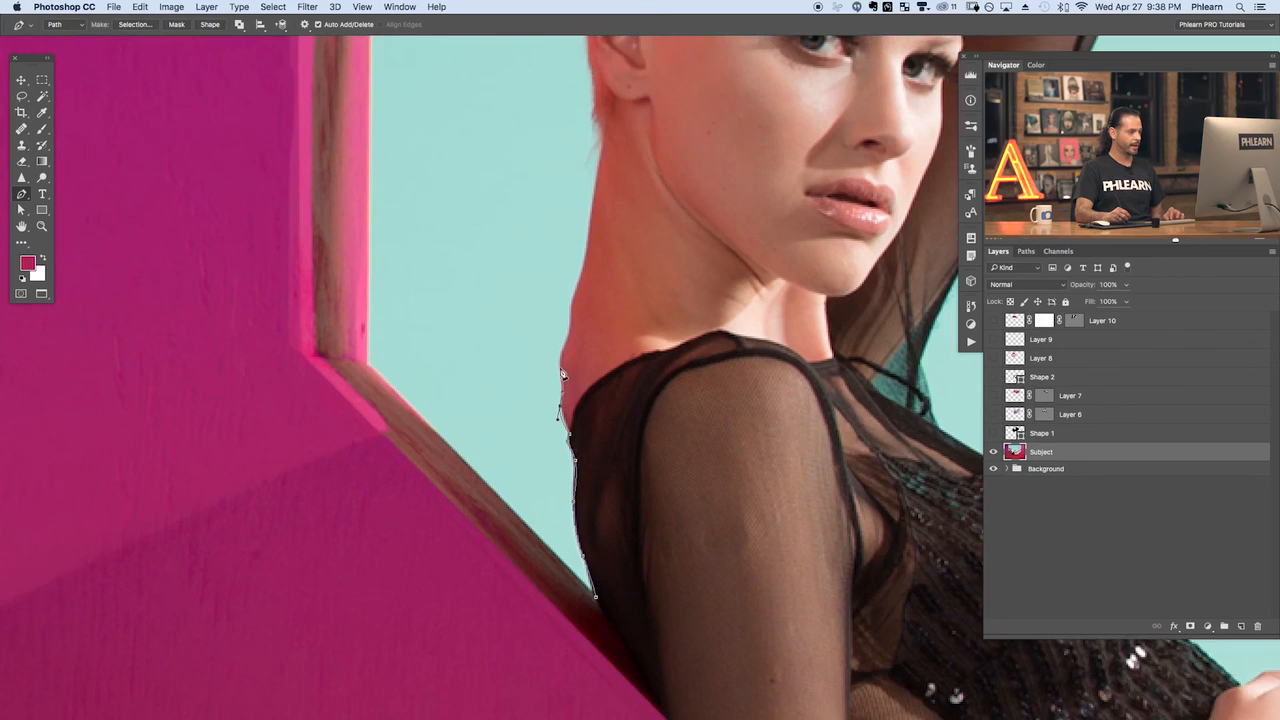
{"action": "left_click", "coordinate": [562, 348]}
{"action": "left_click_drag", "start_coordinate": [565, 342], "coordinate": [572, 336]}
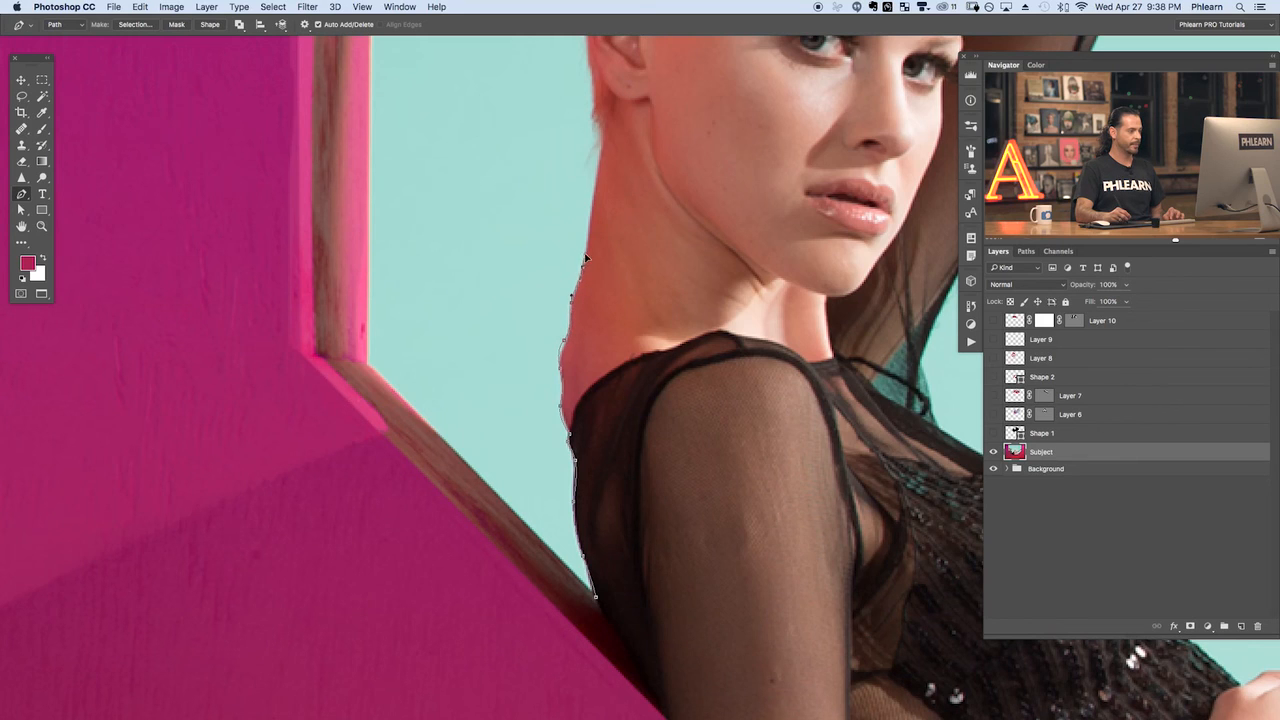
Trace the path up behind the ear and along the underside of the raised forearm and hand to the frame's edge
{"action": "scroll", "coordinate": [586, 258], "scroll_direction": "up", "scroll_amount": 5}
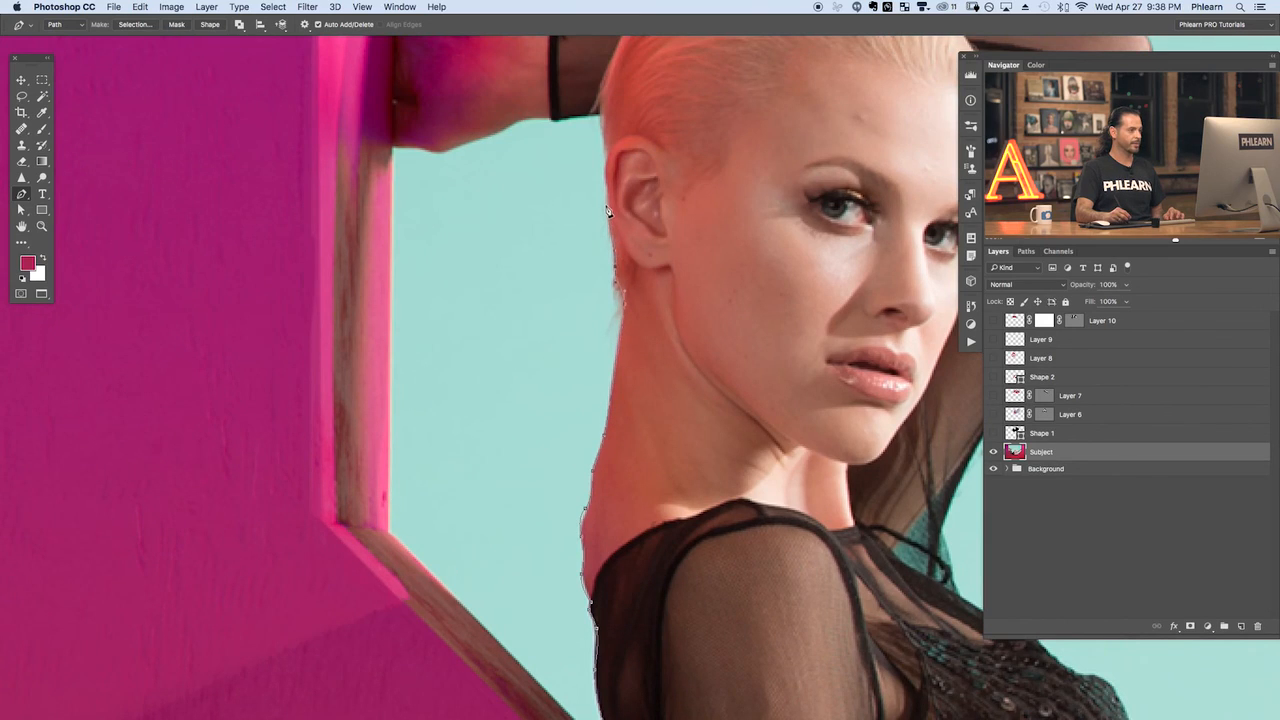
{"action": "left_click_drag", "start_coordinate": [606, 191], "coordinate": [625, 283]}
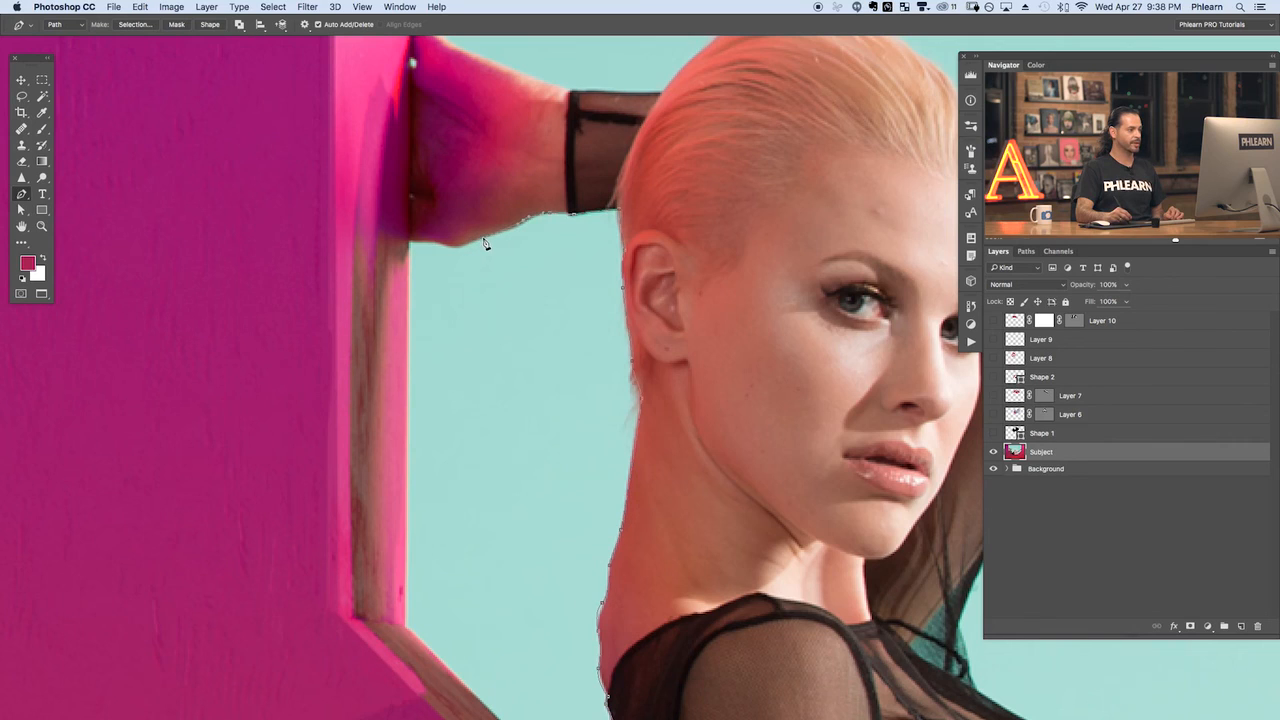
{"action": "left_click", "coordinate": [410, 245]}
Run the path straight up the frame's edge and along the top of the hand to the black cuff
{"action": "scroll", "coordinate": [418, 215], "scroll_direction": "up", "scroll_amount": 5}
{"action": "left_click", "coordinate": [425, 183]}
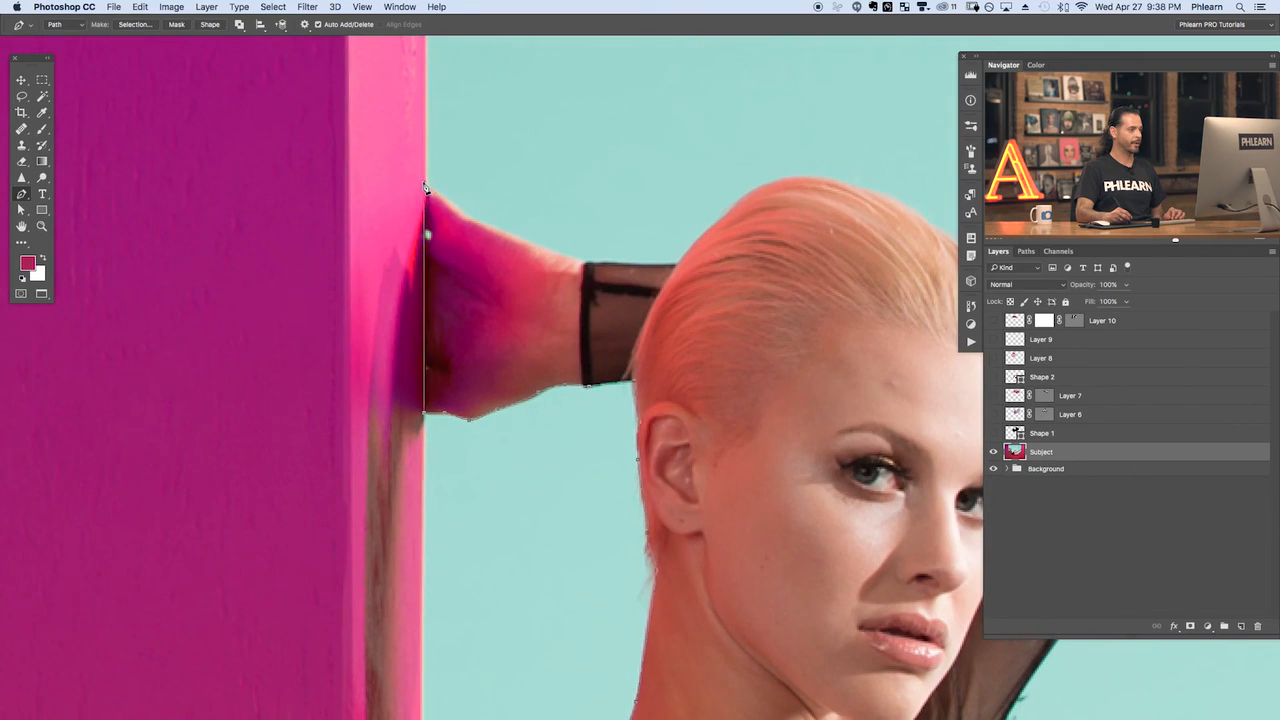
{"action": "left_click", "coordinate": [452, 197]}
{"action": "left_click", "coordinate": [498, 232]}
{"action": "left_click", "coordinate": [517, 238]}
{"action": "left_click", "coordinate": [585, 264]}
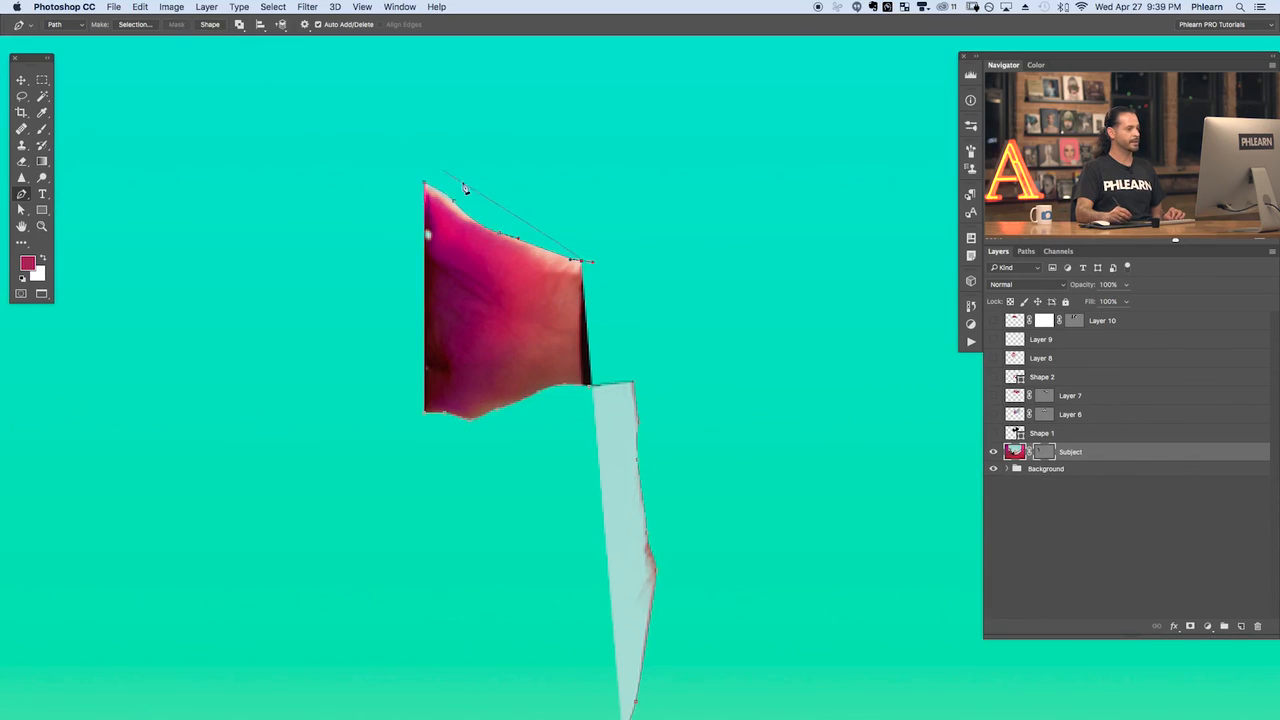
Try masking the Subject layer with a vector mask from the unfinished path and extending it over the head and down the face
{"action": "left_click_drag", "start_coordinate": [700, 269], "coordinate": [727, 263]}
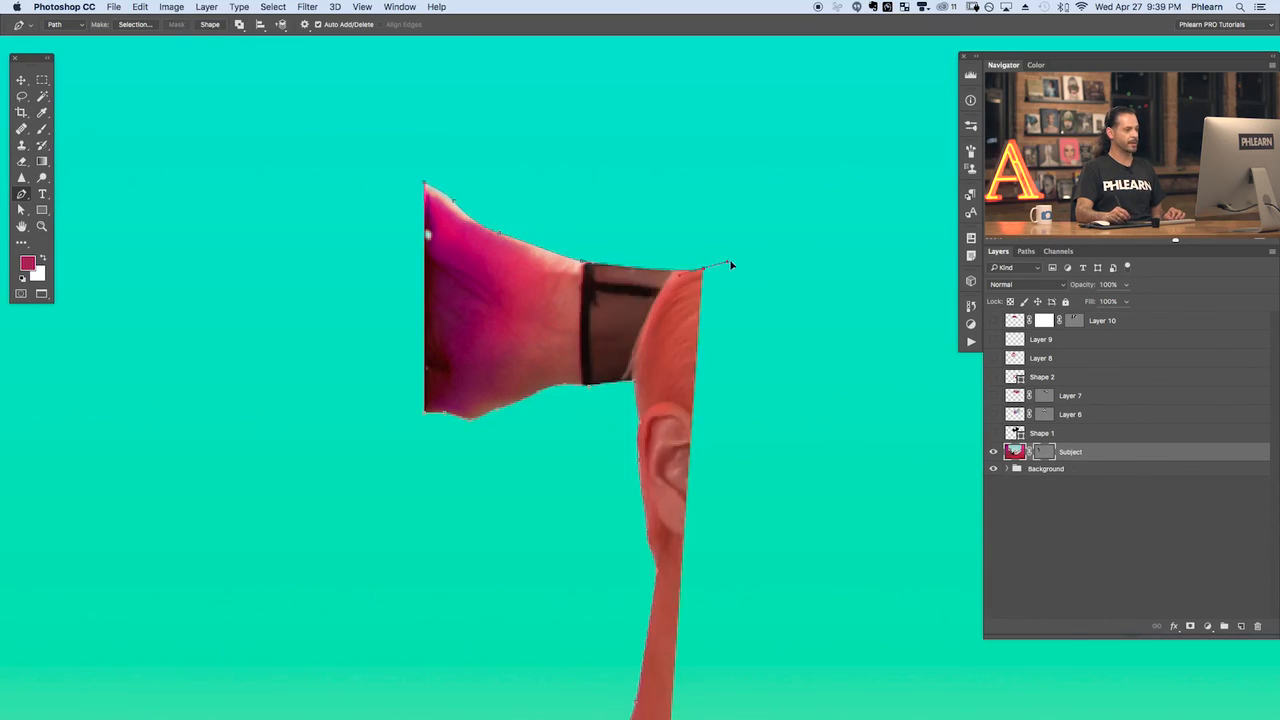
{"action": "left_click", "coordinate": [864, 262]}
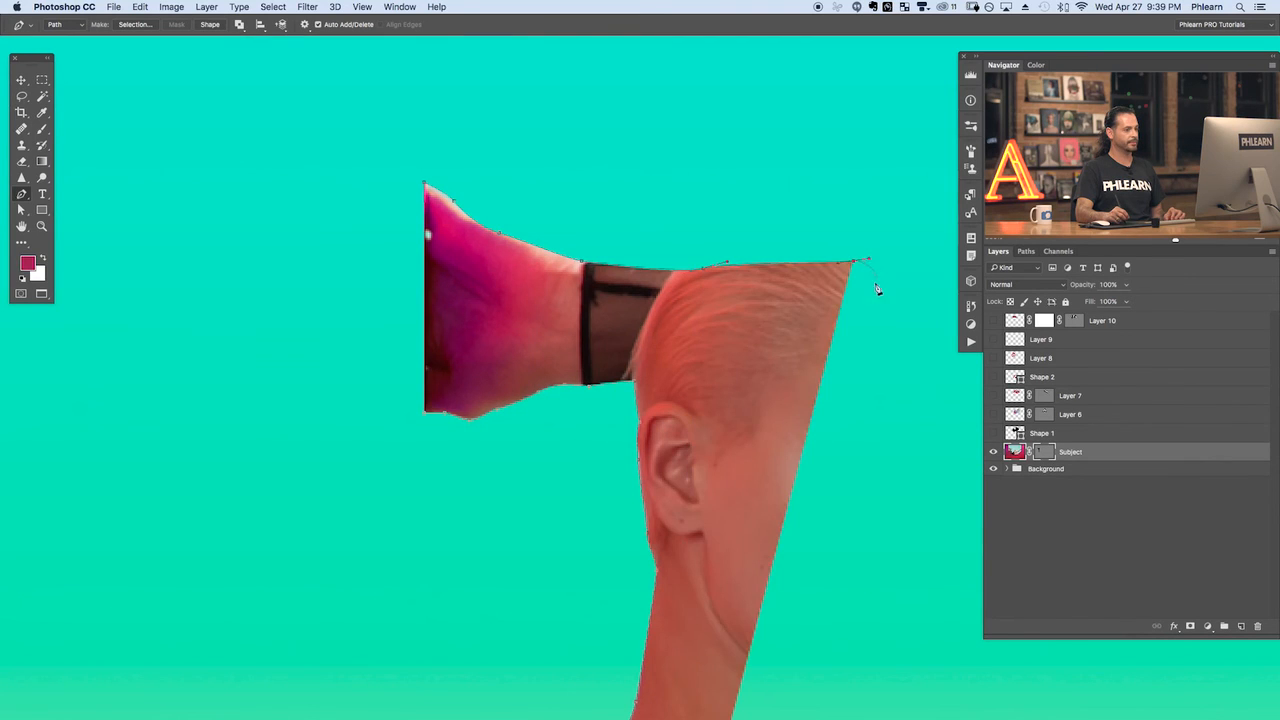
{"action": "scroll", "coordinate": [800, 286], "scroll_direction": "right", "scroll_amount": 5}
{"action": "scroll", "coordinate": [800, 286], "scroll_direction": "down", "scroll_amount": 2}
{"action": "left_click", "coordinate": [730, 261]}
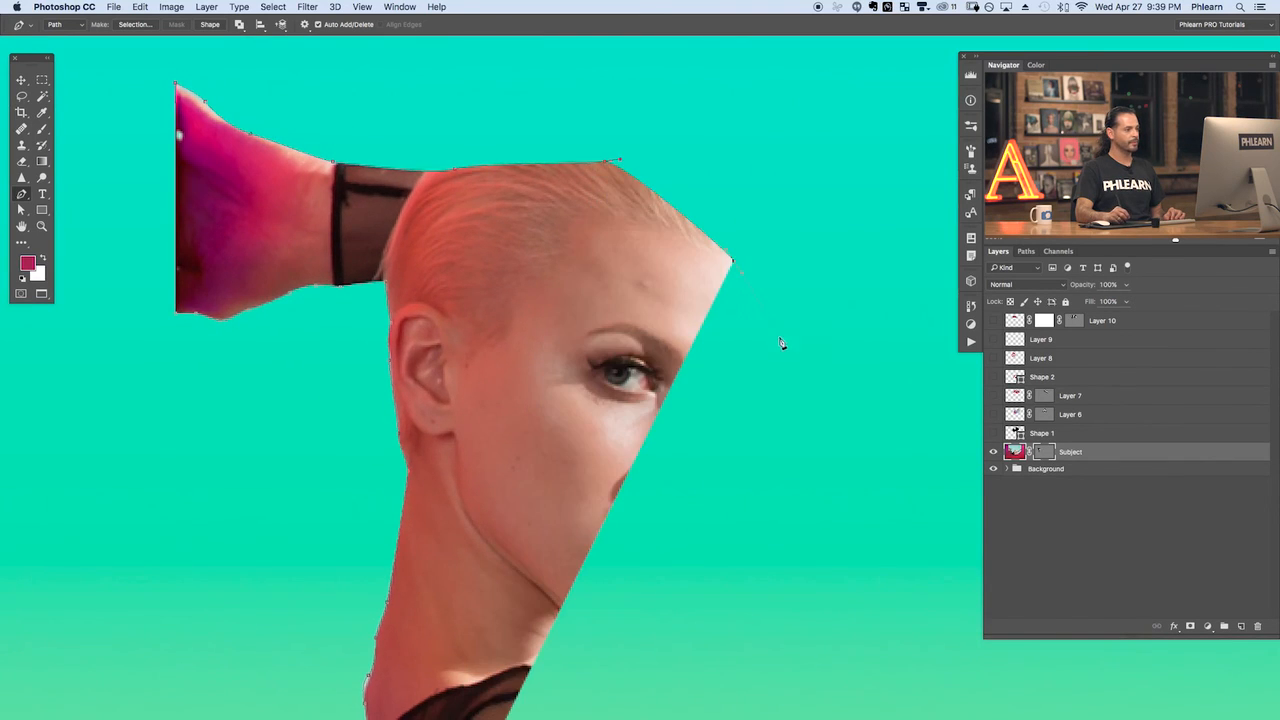
{"action": "left_click", "coordinate": [741, 460]}
{"action": "left_click_drag", "start_coordinate": [711, 540], "coordinate": [674, 597]}
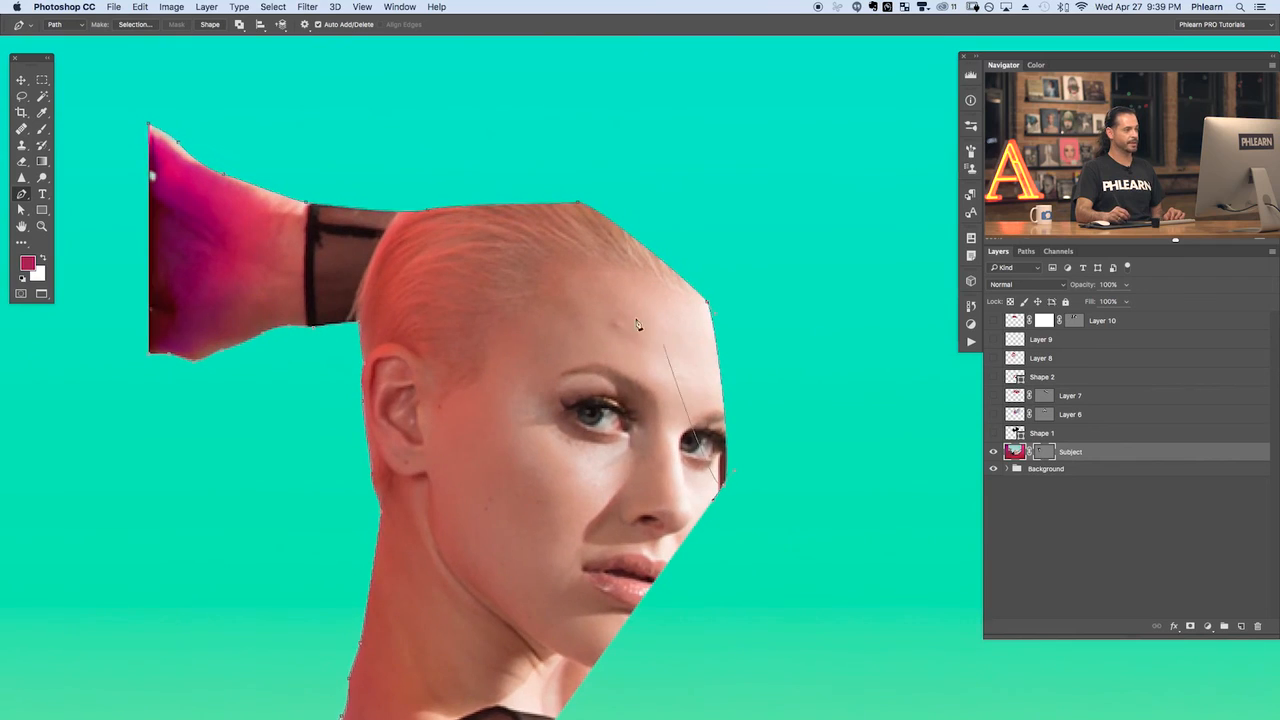
Disable the Subject layer's vector mask and reselect the Work Path
{"action": "right_click", "coordinate": [1047, 452]}
{"action": "left_click", "coordinate": [1067, 453]}
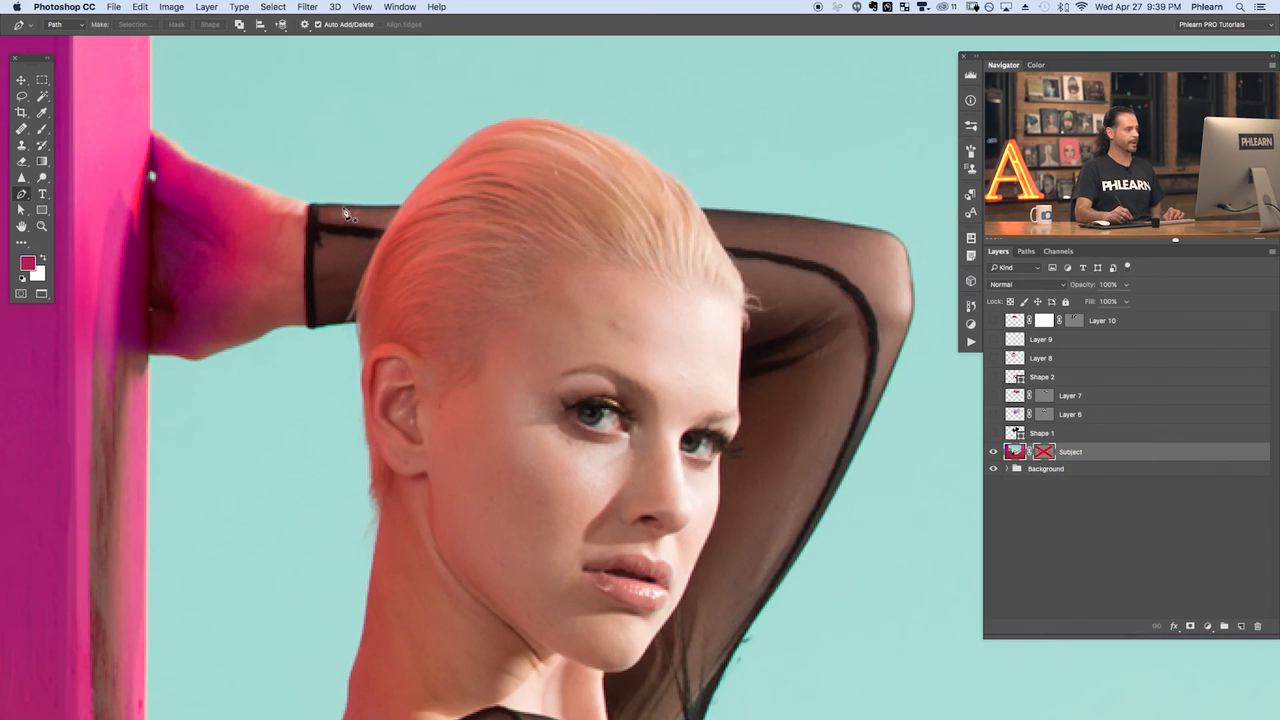
{"action": "left_click", "coordinate": [1026, 251]}
{"action": "left_click", "coordinate": [1039, 356]}
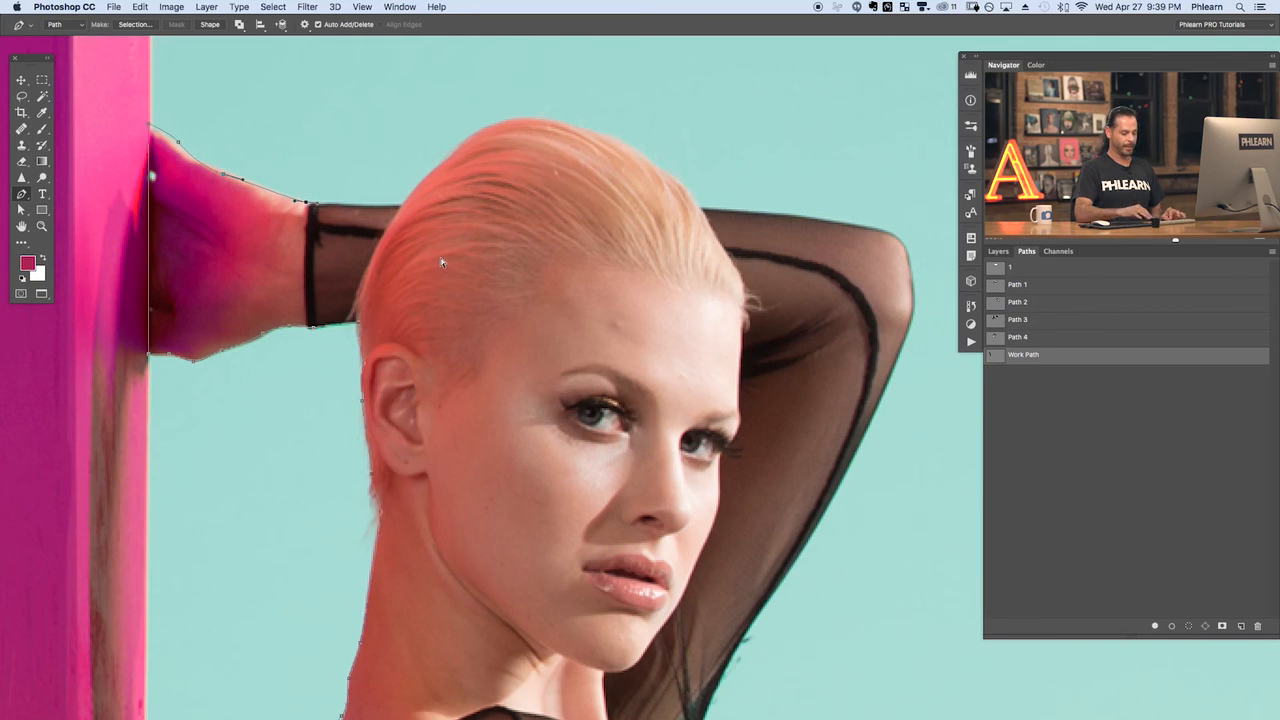
Continue the Work Path from the cuff along the forearm and over the top of the hair to the far arm
{"action": "scroll", "coordinate": [441, 263], "scroll_direction": "up", "scroll_amount": 2}
{"action": "scroll", "coordinate": [334, 300], "scroll_direction": "up", "scroll_amount": 2}
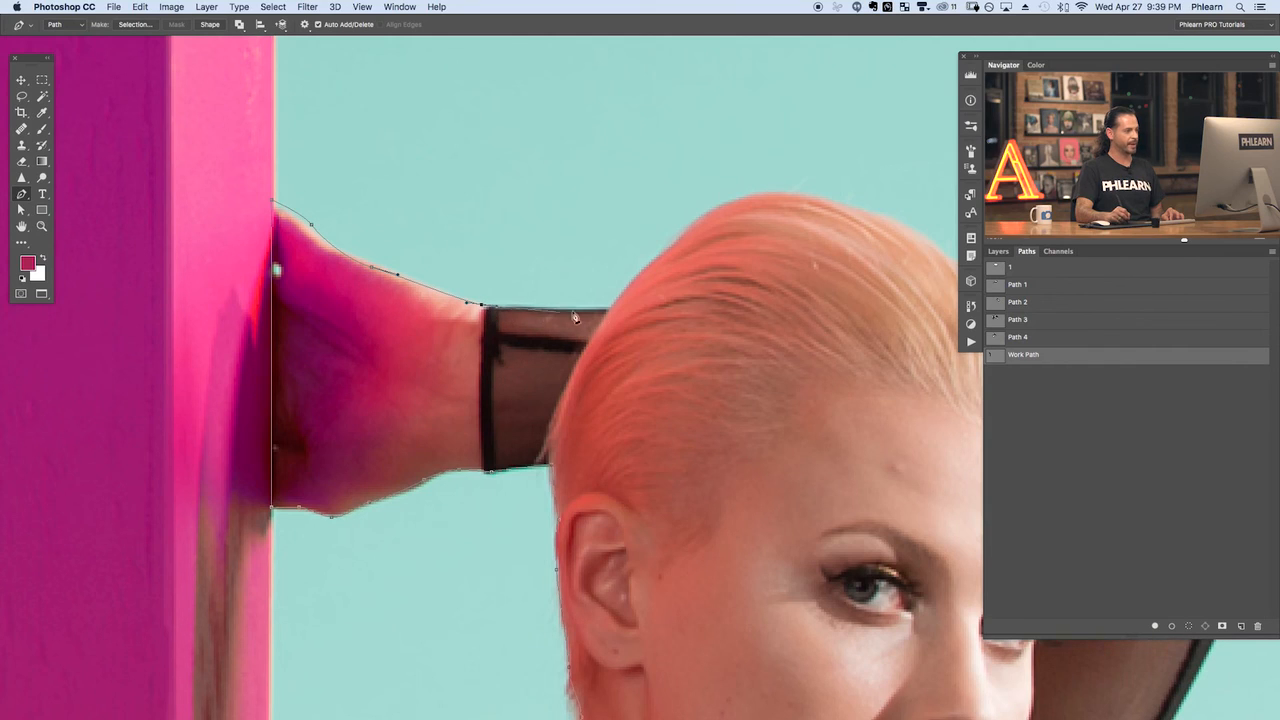
{"action": "left_click", "coordinate": [609, 308]}
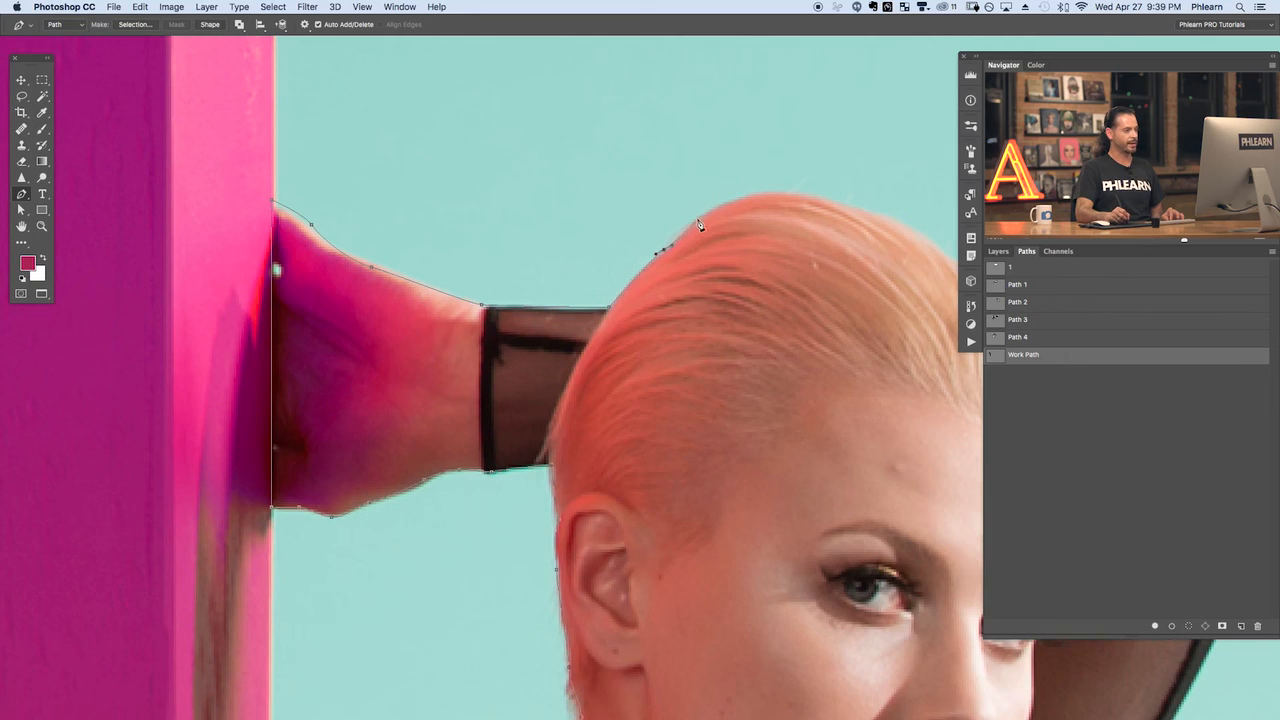
{"action": "left_click_drag", "start_coordinate": [759, 231], "coordinate": [531, 260]}
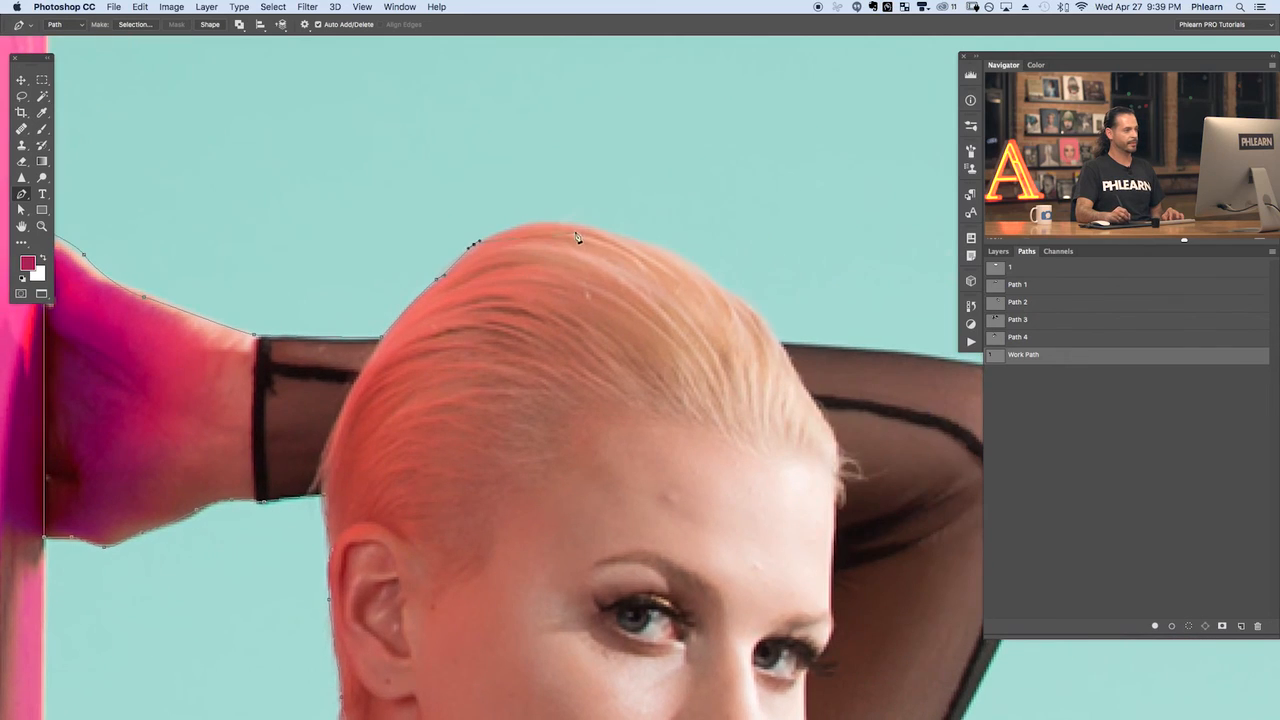
{"action": "left_click_drag", "start_coordinate": [571, 223], "coordinate": [611, 233]}
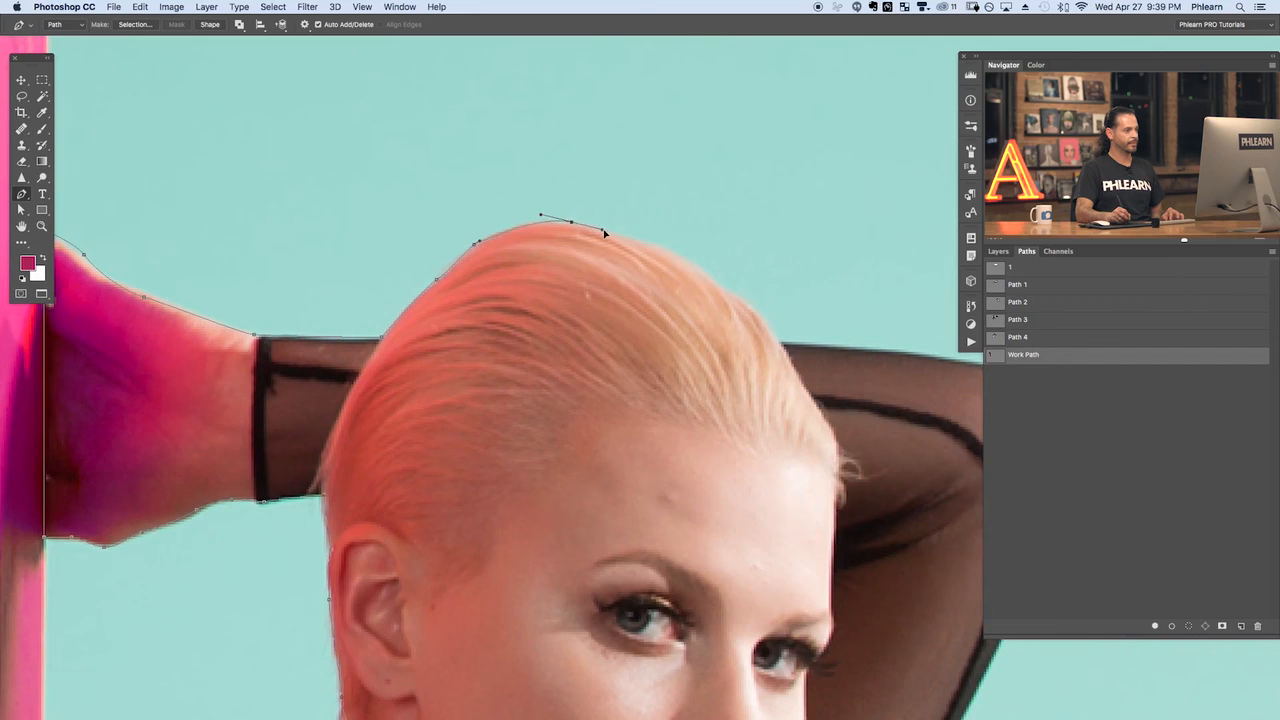
{"action": "left_click", "coordinate": [726, 287]}
{"action": "left_click", "coordinate": [769, 322]}
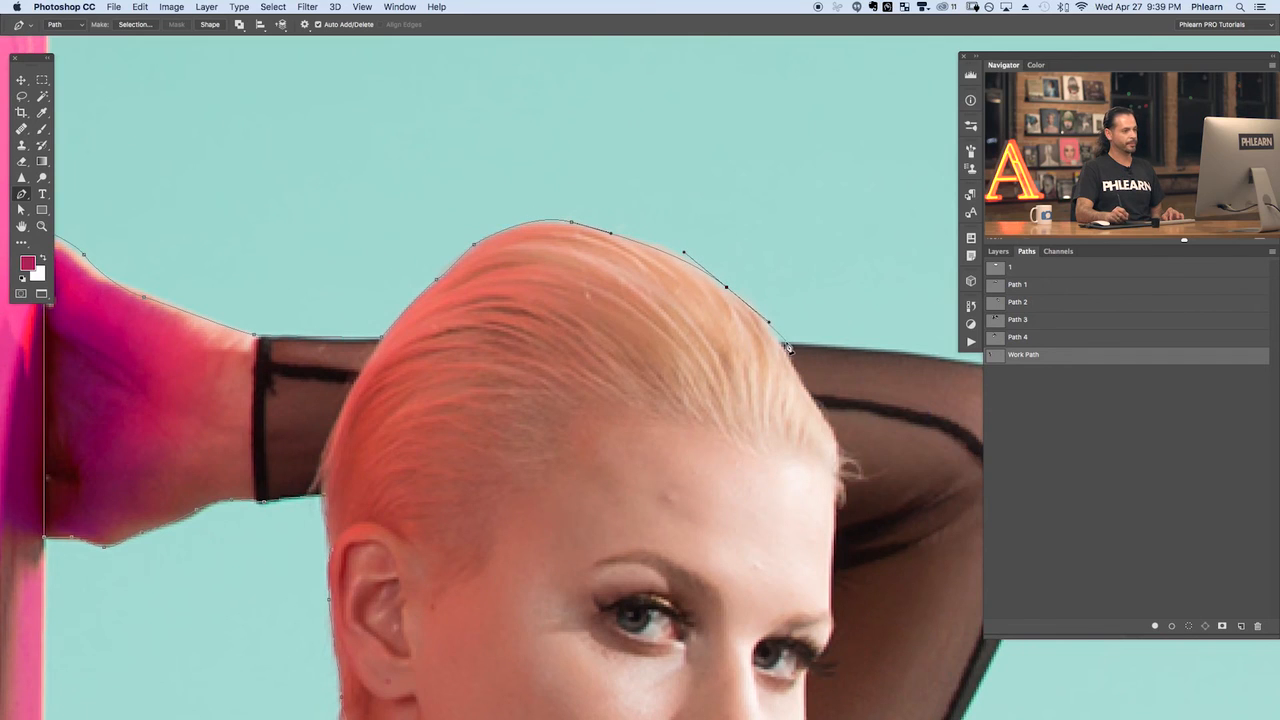
Trace the path along the upper edge of the far sleeved arm and around the bent elbow
{"action": "left_click_drag", "start_coordinate": [741, 351], "coordinate": [449, 275]}
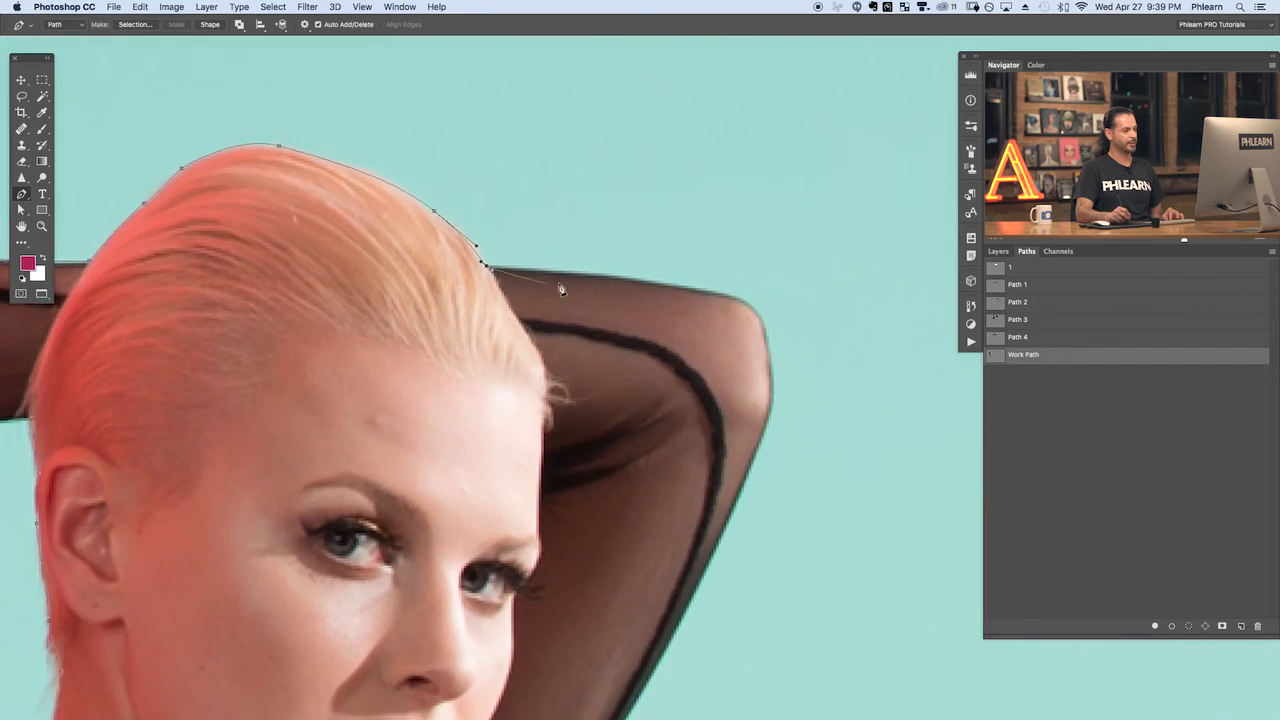
{"action": "left_click_drag", "start_coordinate": [600, 272], "coordinate": [613, 274]}
{"action": "left_click", "coordinate": [719, 292]}
{"action": "left_click", "coordinate": [760, 317]}
{"action": "left_click", "coordinate": [770, 425]}
Continue the Work Path down the outer edge of the far forearm from below the elbow to the sheer fabric beside the neck
{"action": "scroll", "coordinate": [738, 500], "scroll_direction": "down", "scroll_amount": 5}
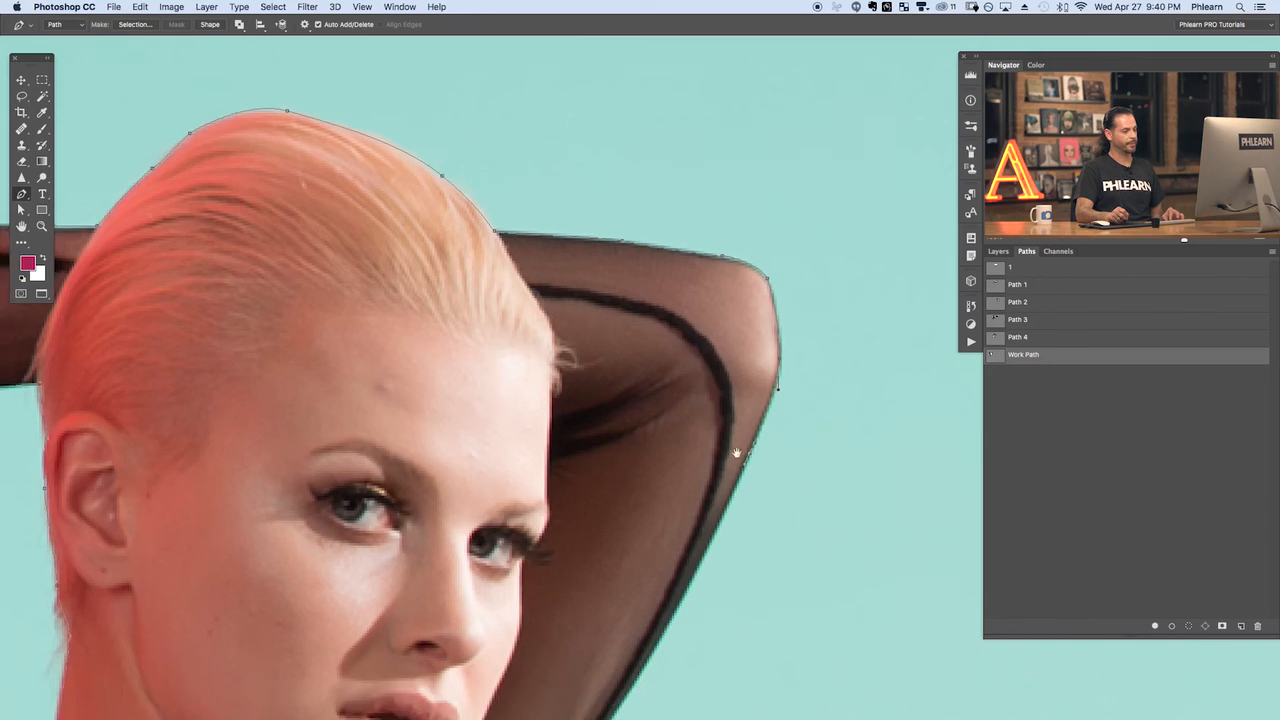
{"action": "left_click_drag", "start_coordinate": [670, 434], "coordinate": [616, 530]}
{"action": "scroll", "coordinate": [616, 530], "scroll_direction": "down", "scroll_amount": 4}
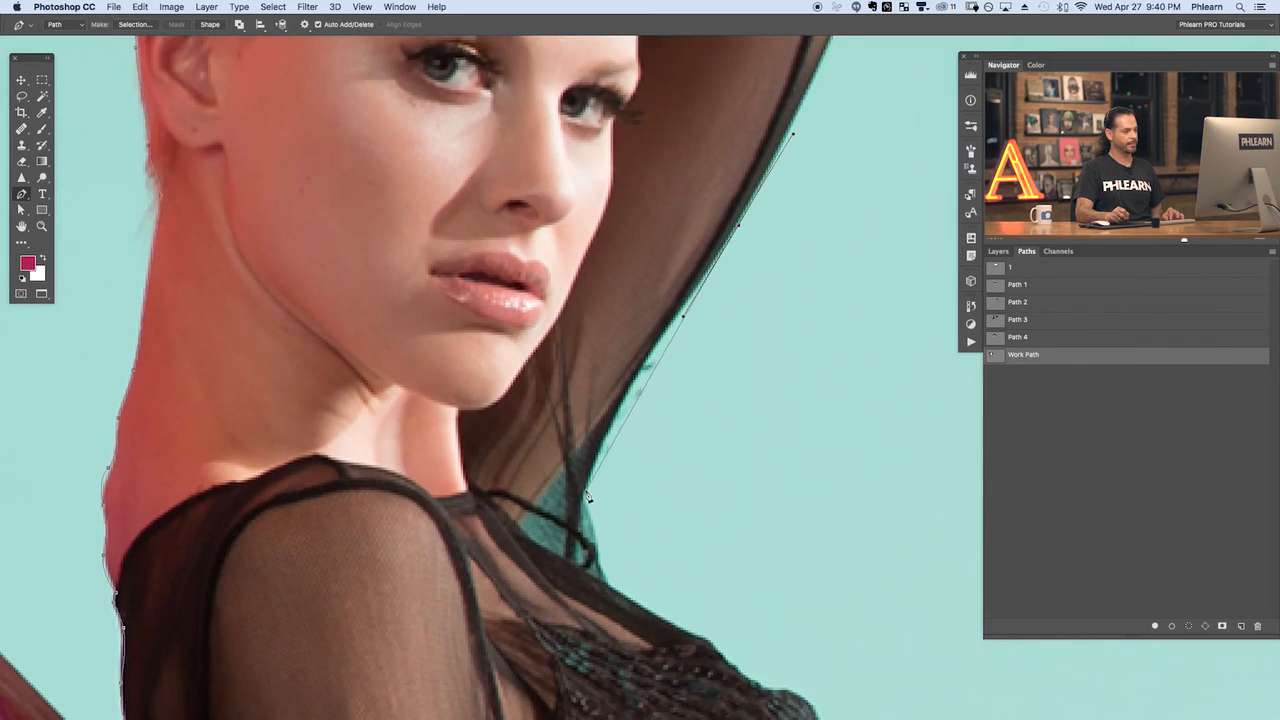
{"action": "left_click_drag", "start_coordinate": [587, 494], "coordinate": [580, 553]}
Trace the path from the neckline down the front edge of the sequined top to the clasped hand
{"action": "left_click_drag", "start_coordinate": [646, 617], "coordinate": [445, 373]}
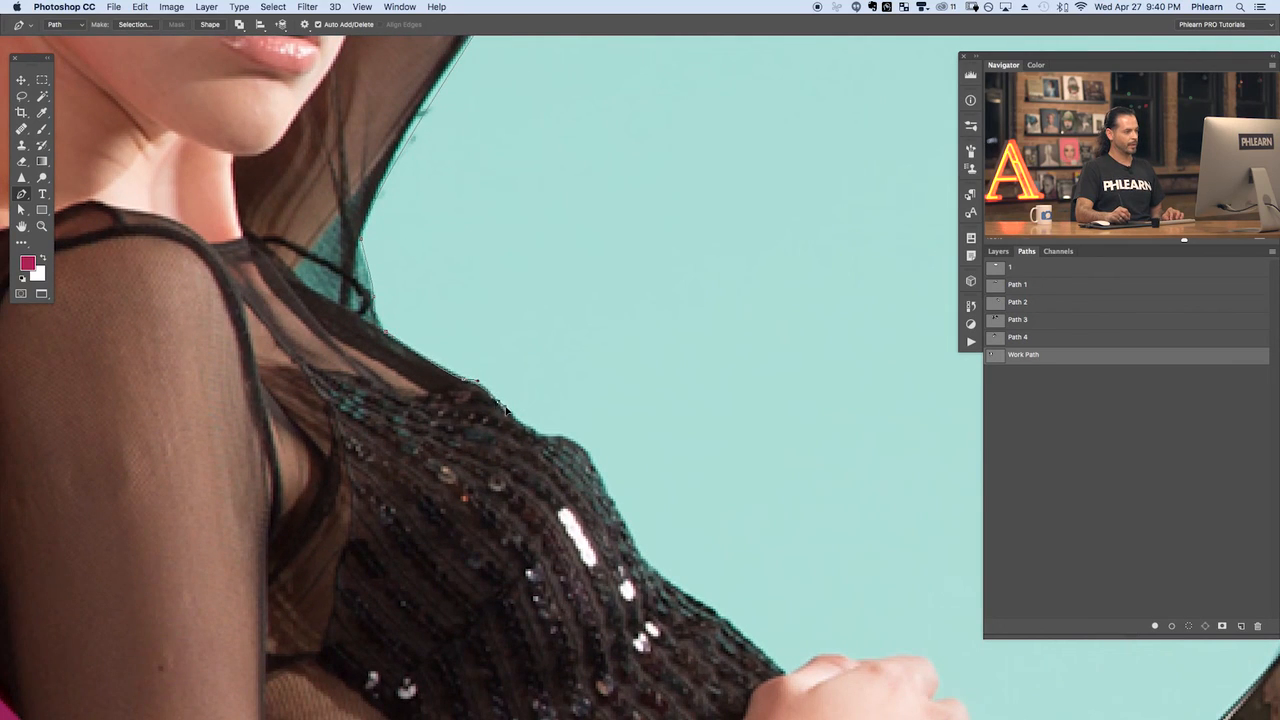
{"action": "left_click_drag", "start_coordinate": [540, 436], "coordinate": [551, 438]}
{"action": "left_click_drag", "start_coordinate": [690, 607], "coordinate": [560, 474]}
{"action": "left_click_drag", "start_coordinate": [574, 474], "coordinate": [607, 501]}
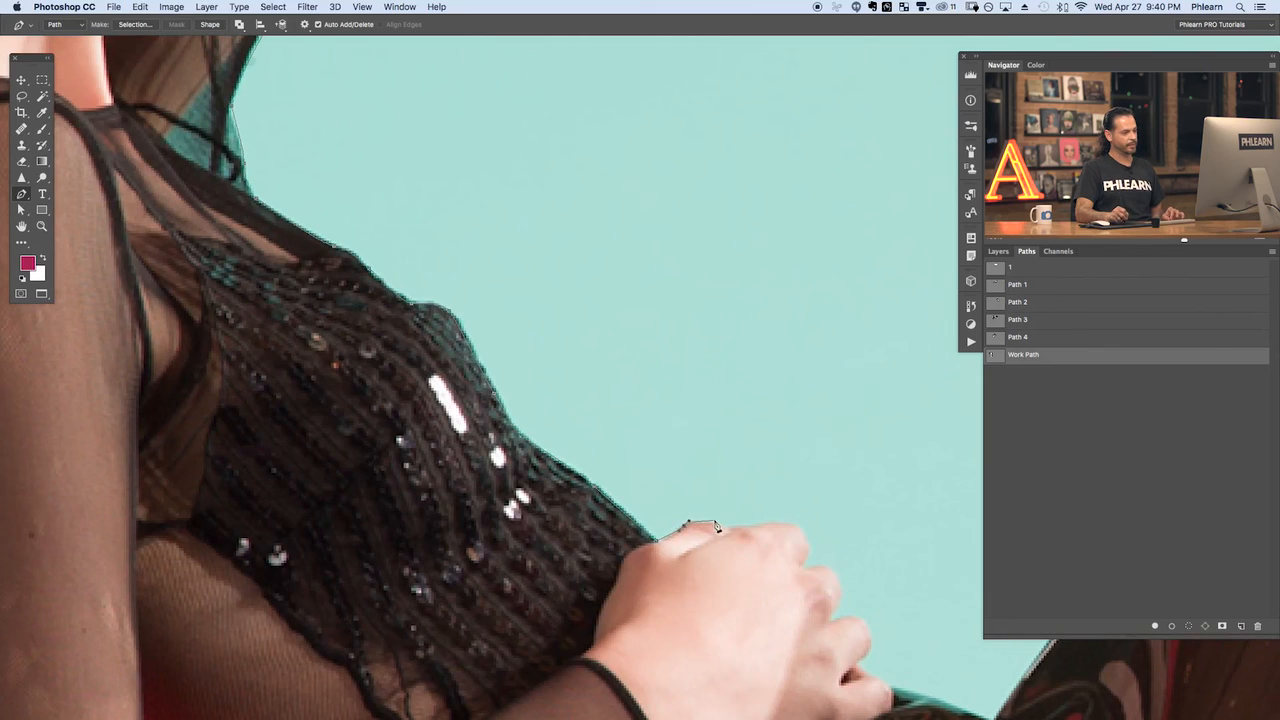
Outline the back of the hand and the knuckles with path points, redoing the misplaced point on the first knuckle
{"action": "left_click_drag", "start_coordinate": [716, 527], "coordinate": [574, 542]}
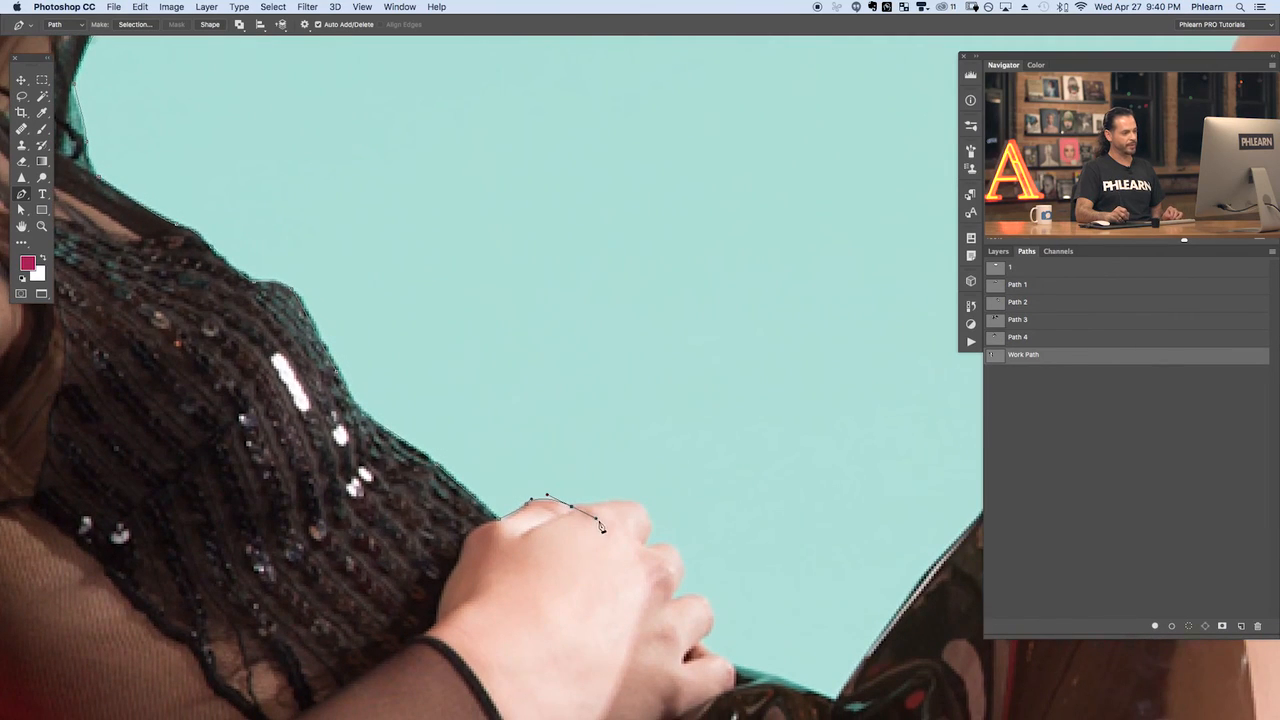
{"action": "left_click", "coordinate": [636, 508]}
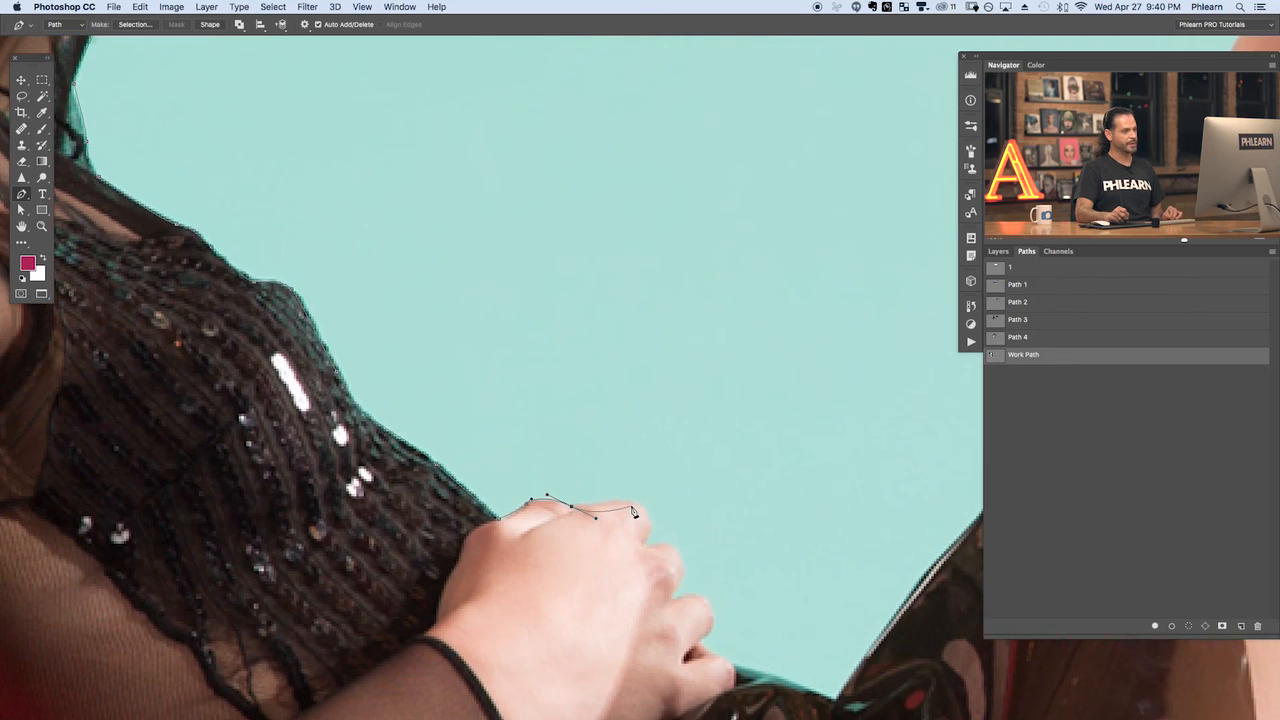
{"action": "key", "text": "super+z"}
{"action": "left_click", "coordinate": [630, 502]}
{"action": "left_click", "coordinate": [651, 519]}
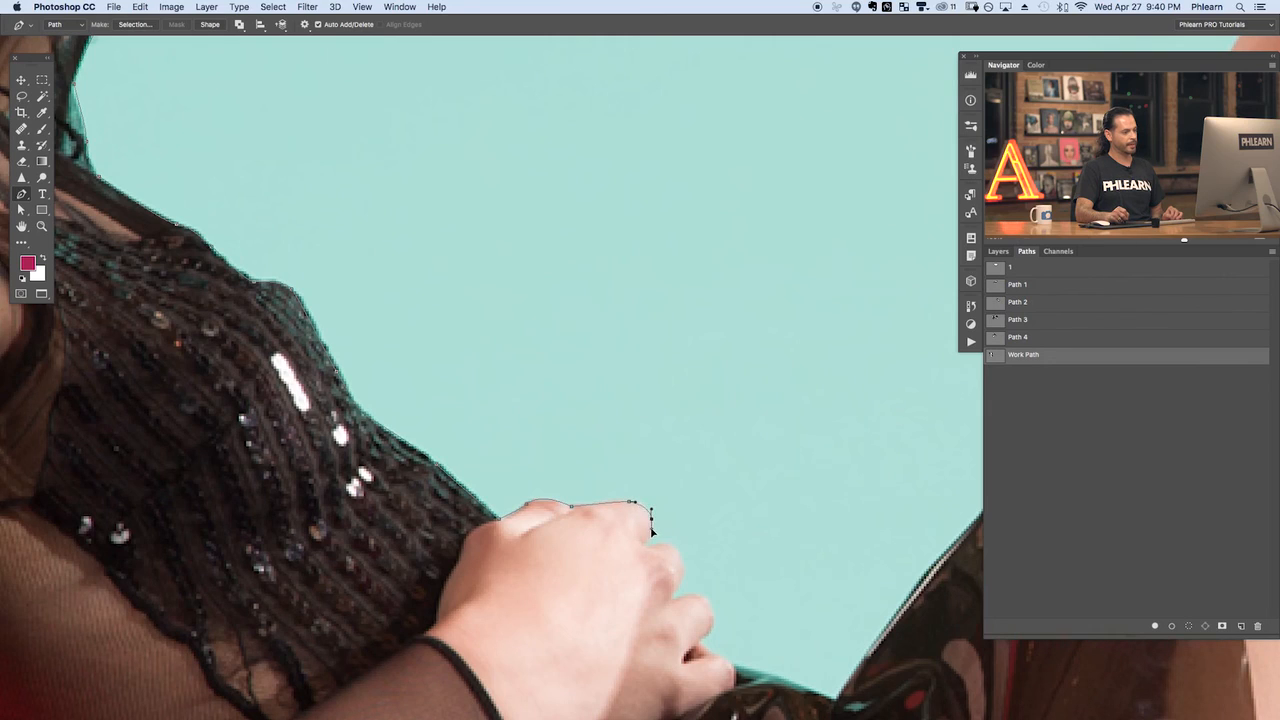
{"action": "left_click", "coordinate": [646, 549]}
{"action": "left_click_drag", "start_coordinate": [646, 546], "coordinate": [690, 574]}
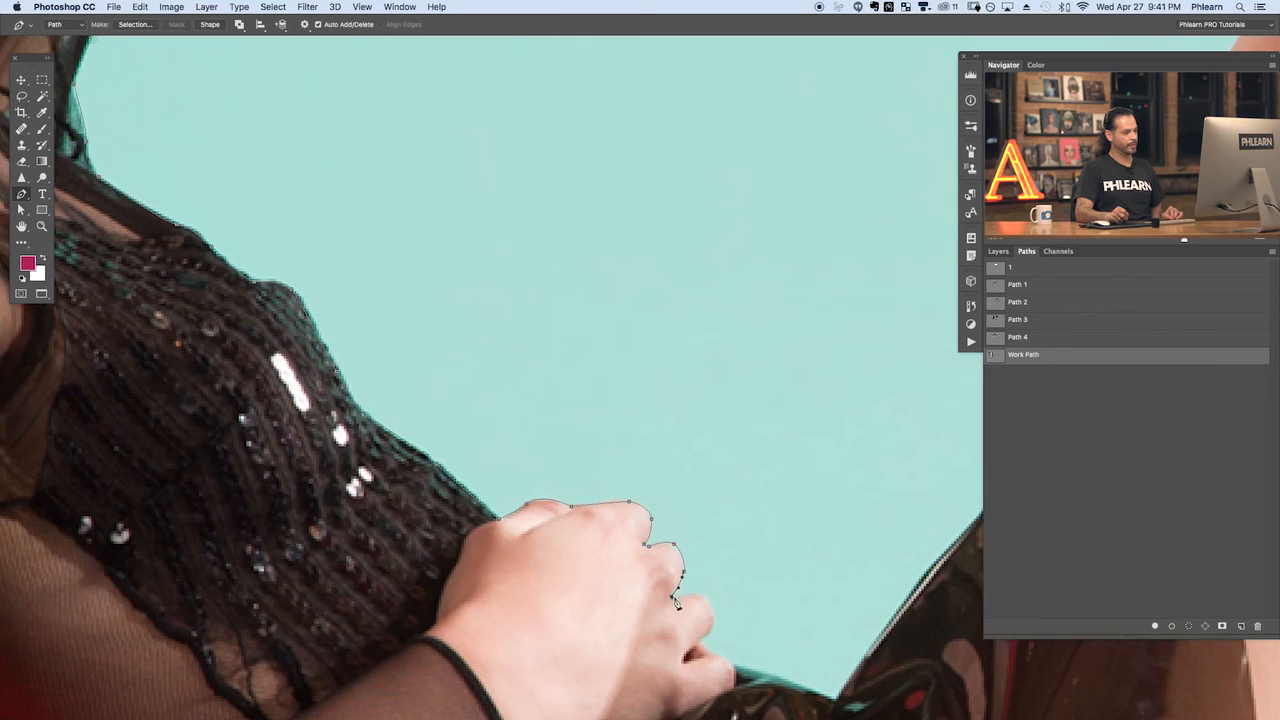
{"action": "left_click", "coordinate": [706, 602]}
Extend the path from the last finger across the glossy skirt's fold and up its edge to the hem at the thigh
{"action": "left_click_drag", "start_coordinate": [718, 655], "coordinate": [580, 527]}
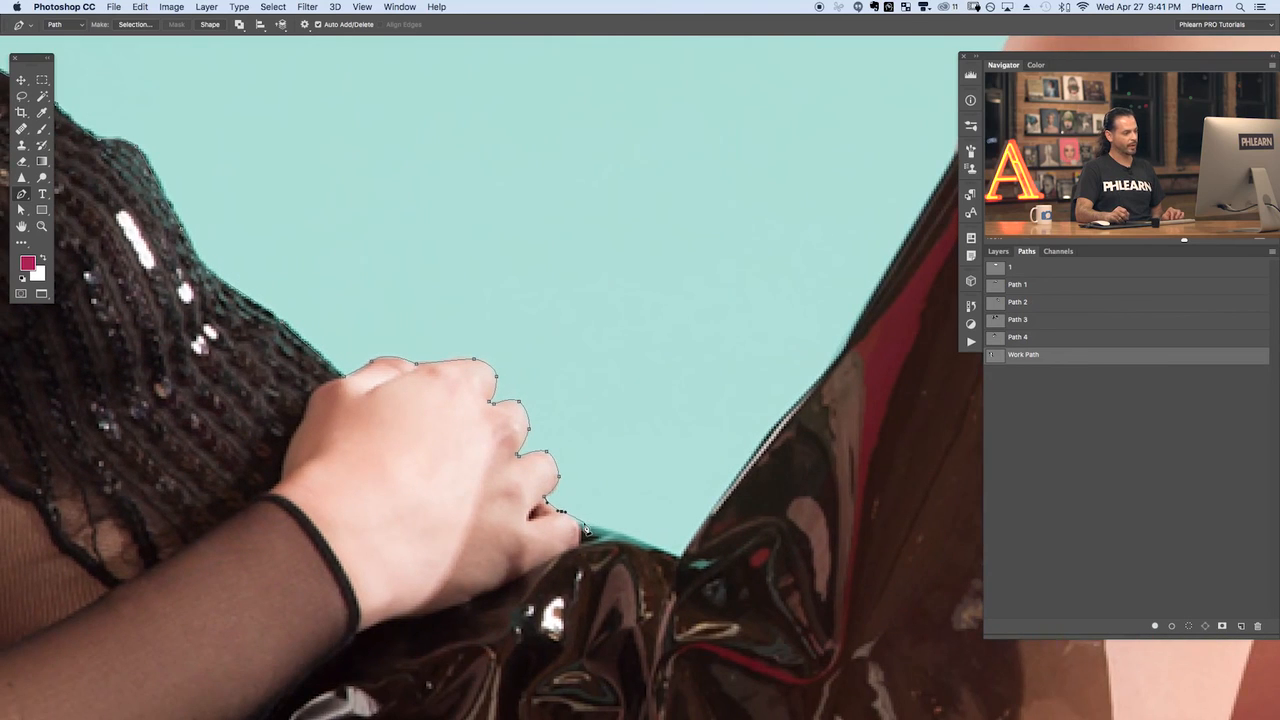
{"action": "left_click_drag", "start_coordinate": [676, 556], "coordinate": [703, 543]}
{"action": "left_click_drag", "start_coordinate": [769, 467], "coordinate": [622, 415]}
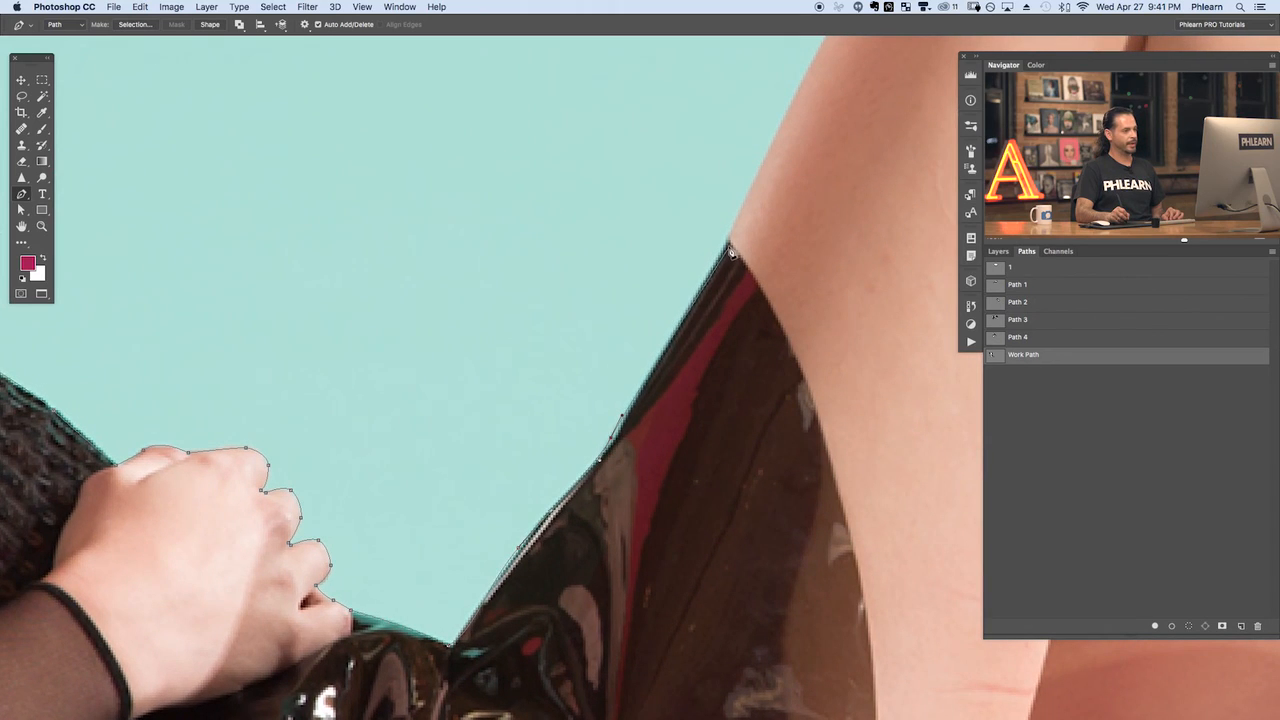
Trace the path up the front of the raised thigh and around the top of the bent knee
{"action": "key", "text": "super+minus"}
{"action": "key", "text": "super+minus"}
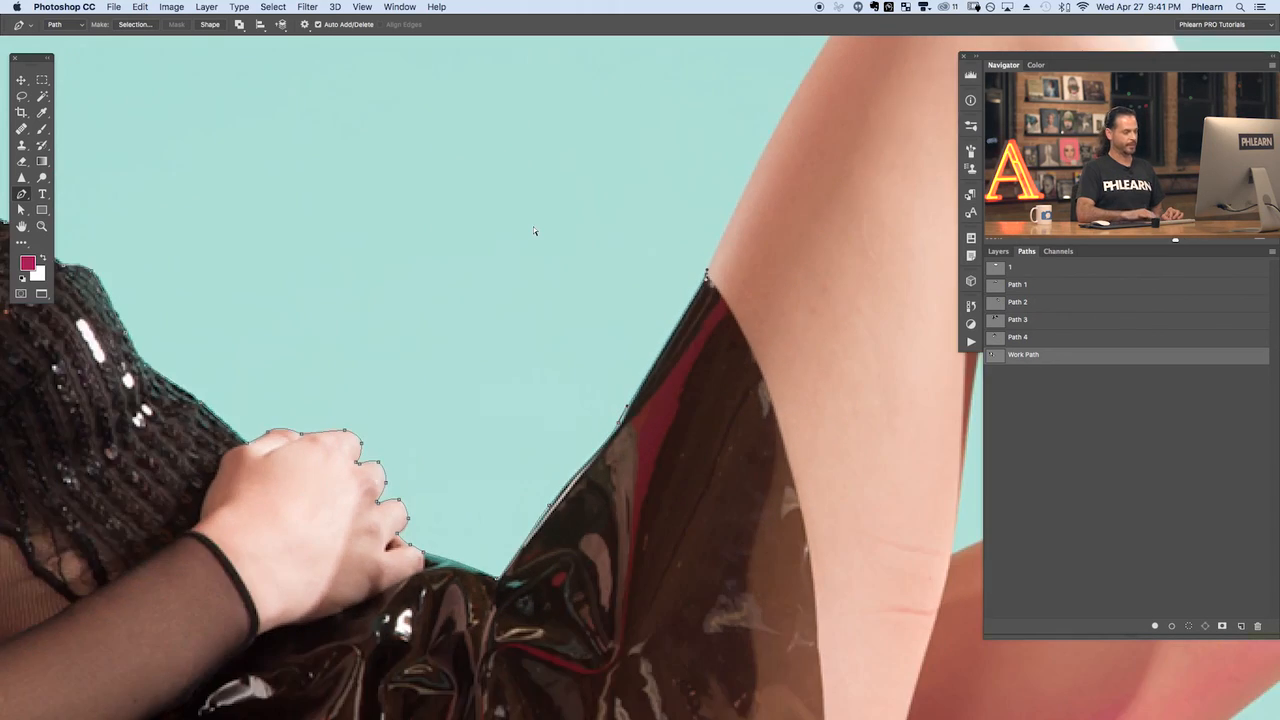
{"action": "left_click_drag", "start_coordinate": [616, 455], "coordinate": [399, 670]}
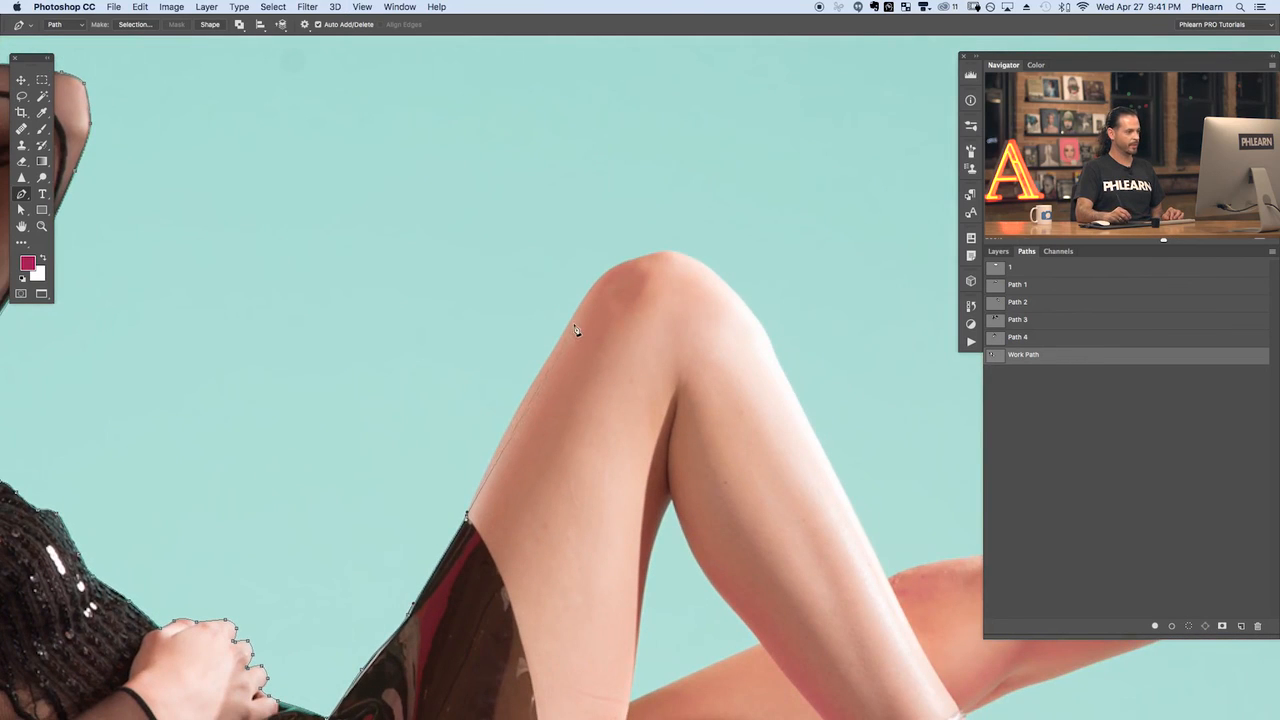
{"action": "left_click_drag", "start_coordinate": [570, 320], "coordinate": [602, 283]}
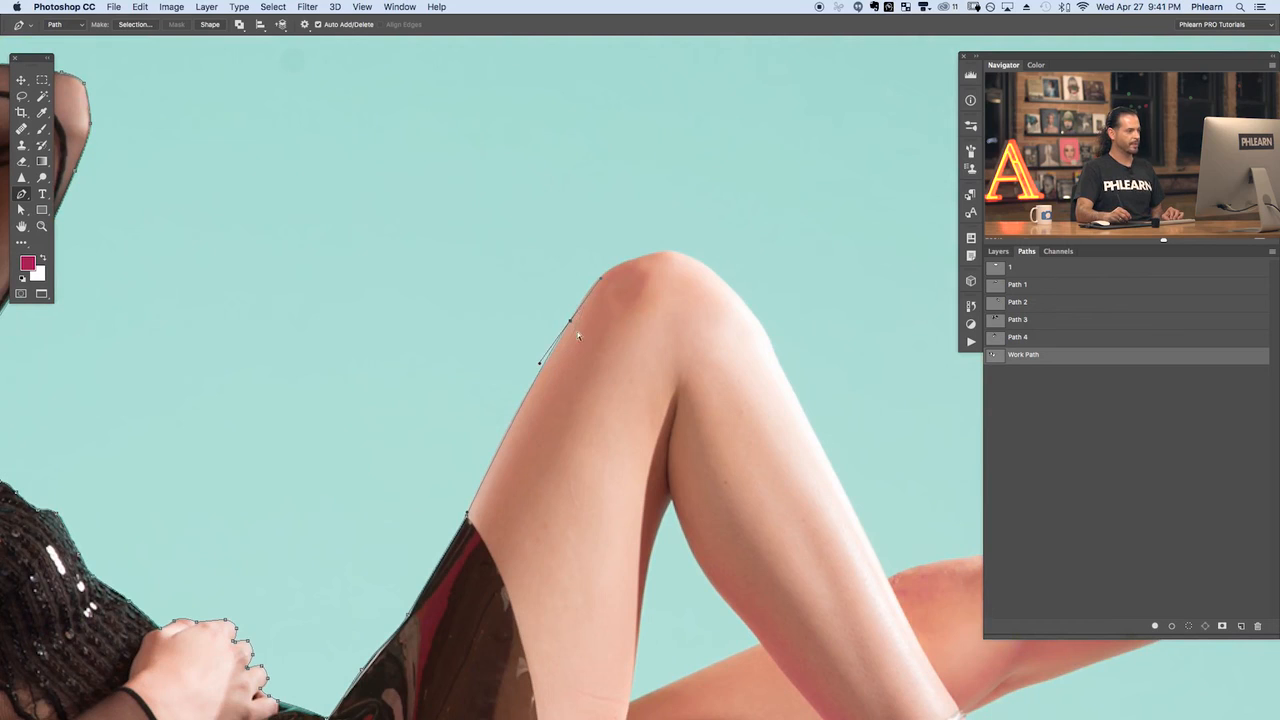
{"action": "left_click_drag", "start_coordinate": [625, 262], "coordinate": [717, 269]}
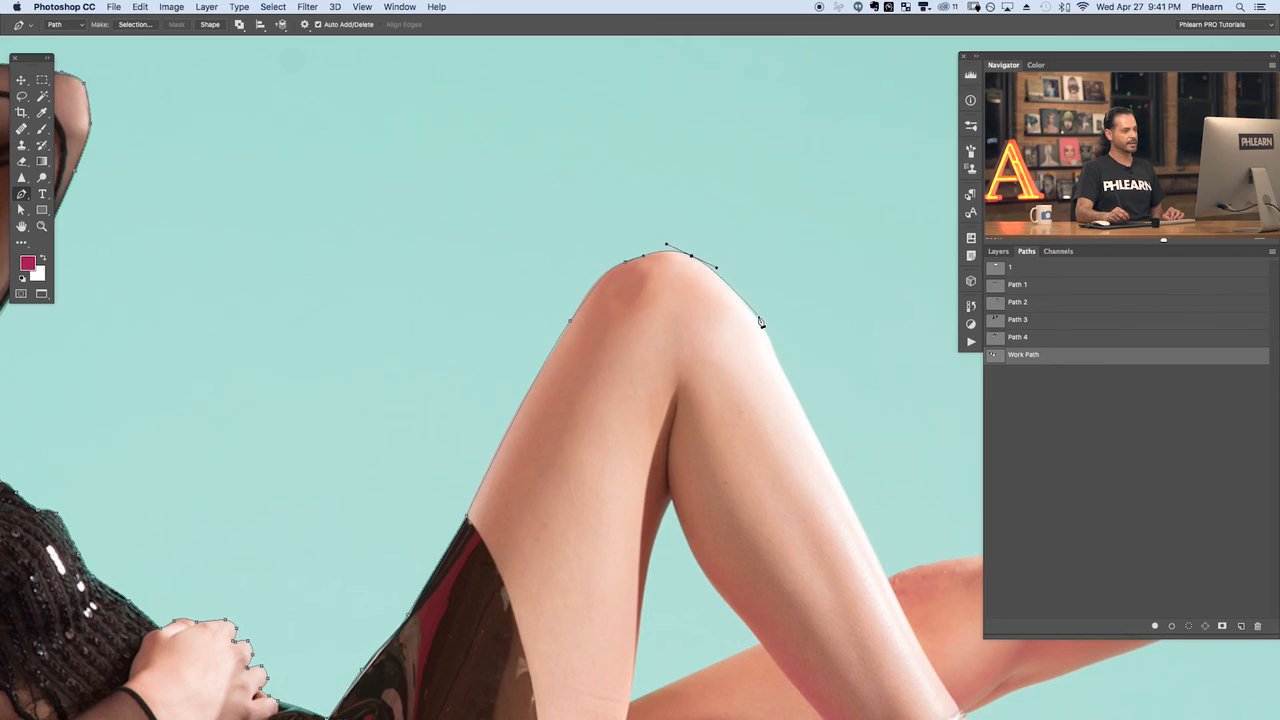
{"action": "left_click_drag", "start_coordinate": [758, 317], "coordinate": [767, 328]}
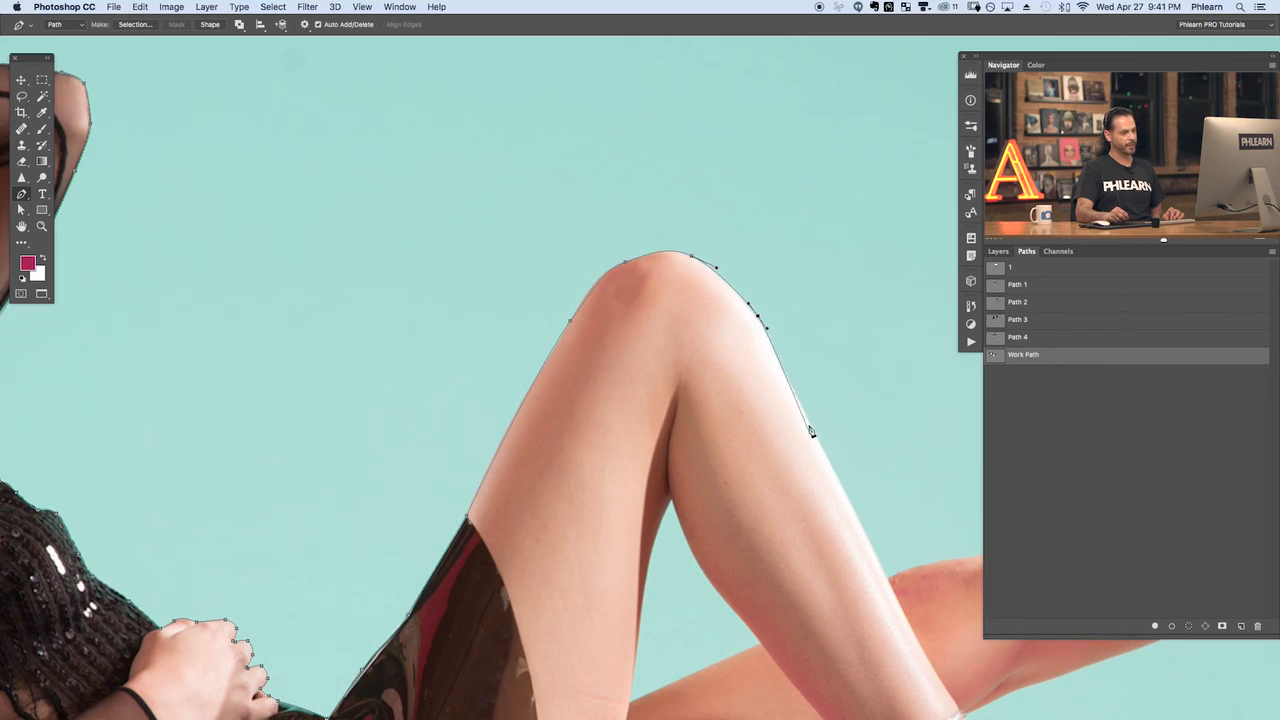
Continue the path down the shin of the raised leg to where it crosses the other leg
{"action": "left_click_drag", "start_coordinate": [785, 376], "coordinate": [789, 383]}
{"action": "scroll", "coordinate": [802, 403], "scroll_direction": "down", "scroll_amount": 5}
{"action": "scroll", "coordinate": [802, 403], "scroll_direction": "right", "scroll_amount": 5}
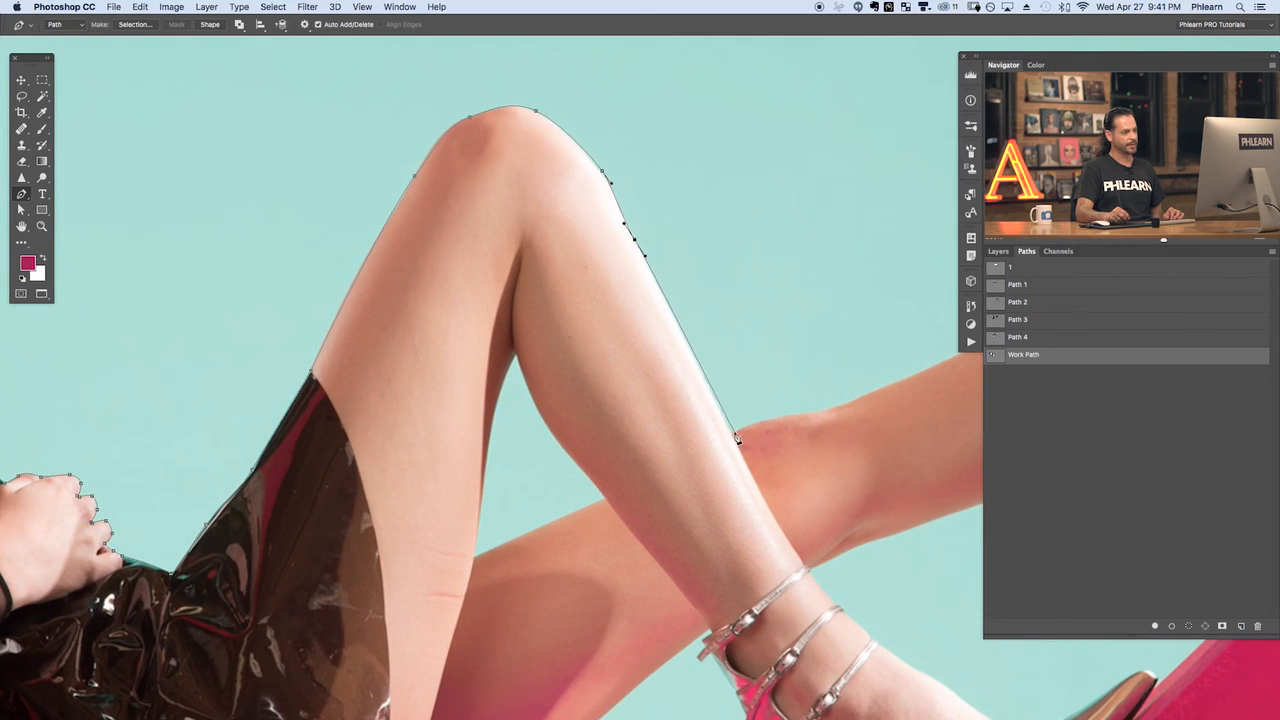
{"action": "left_click_drag", "start_coordinate": [731, 433], "coordinate": [746, 472]}
Turn the path onto the extended leg and trace its upper edge from the knee along the calf
{"action": "scroll", "coordinate": [503, 456], "scroll_direction": "right", "scroll_amount": 9}
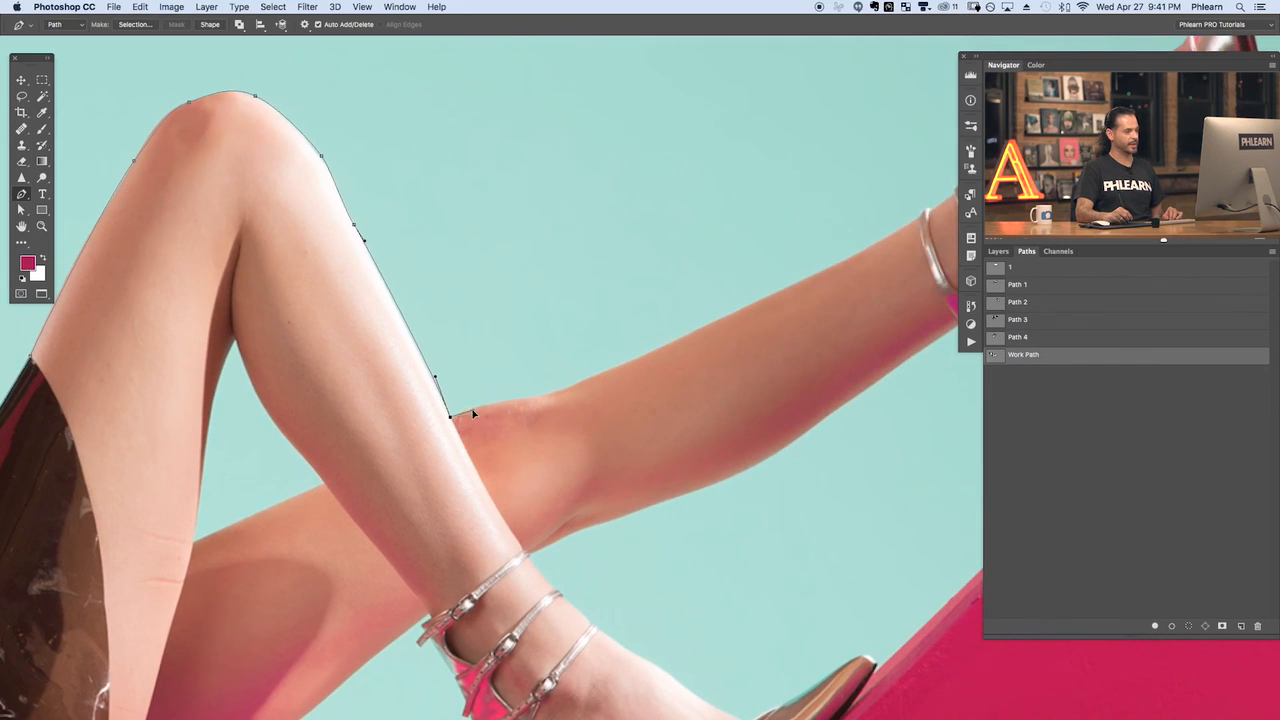
{"action": "left_click_drag", "start_coordinate": [542, 396], "coordinate": [578, 393]}
{"action": "scroll", "coordinate": [621, 383], "scroll_direction": "right", "scroll_amount": 2}
{"action": "scroll", "coordinate": [621, 383], "scroll_direction": "up", "scroll_amount": 2}
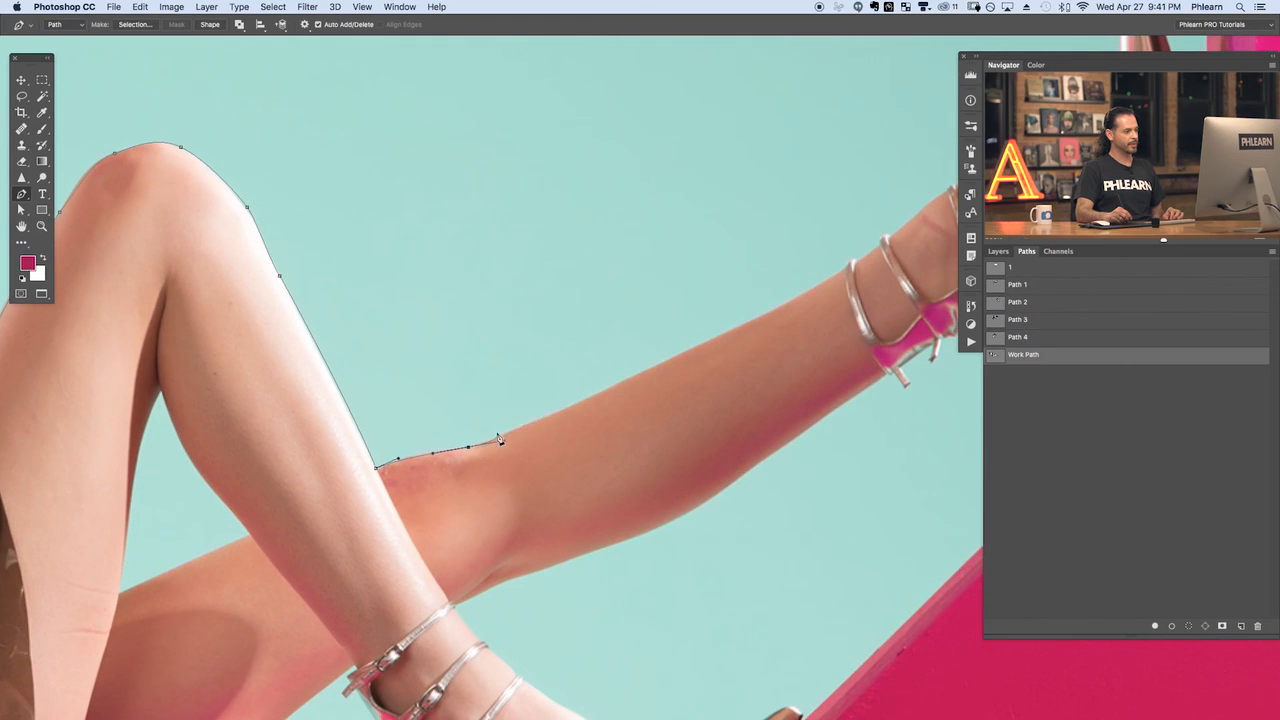
{"action": "left_click_drag", "start_coordinate": [520, 427], "coordinate": [536, 423]}
{"action": "left_click_drag", "start_coordinate": [647, 369], "coordinate": [651, 370]}
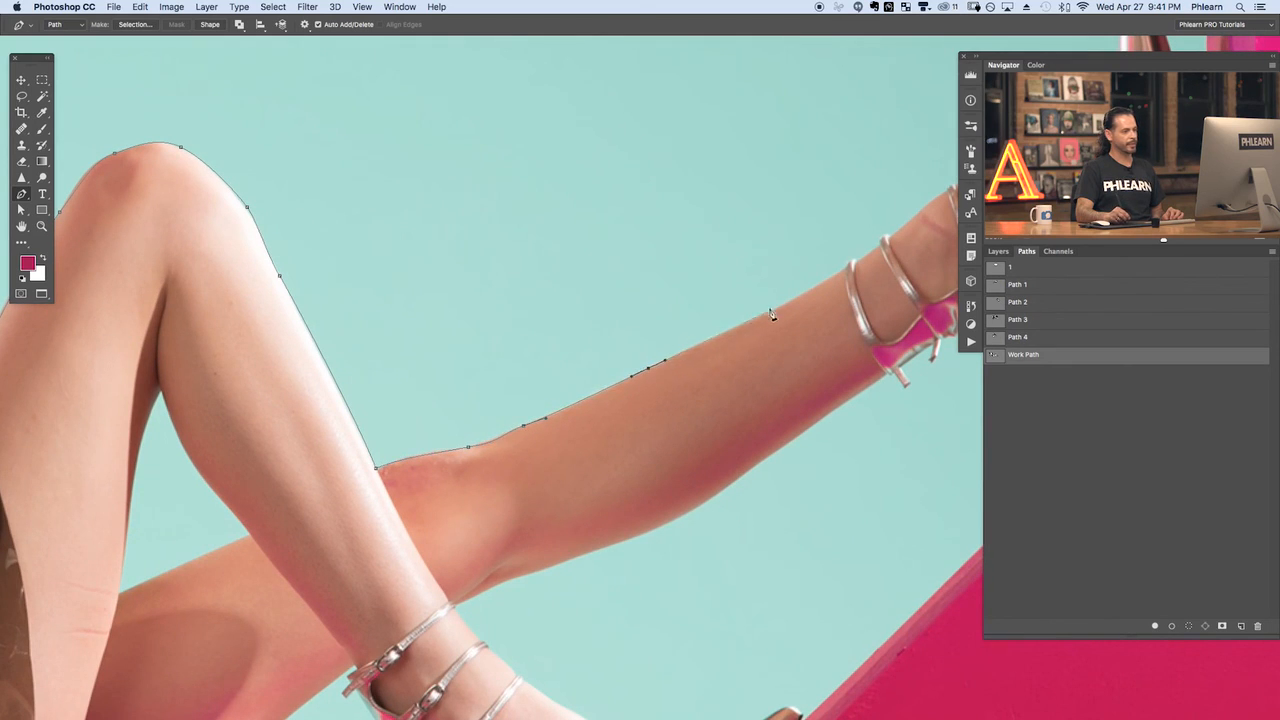
Trace the path over the three ankle straps and along the top of the extended foot to the shoe's opening
{"action": "left_click_drag", "start_coordinate": [786, 303], "coordinate": [673, 369]}
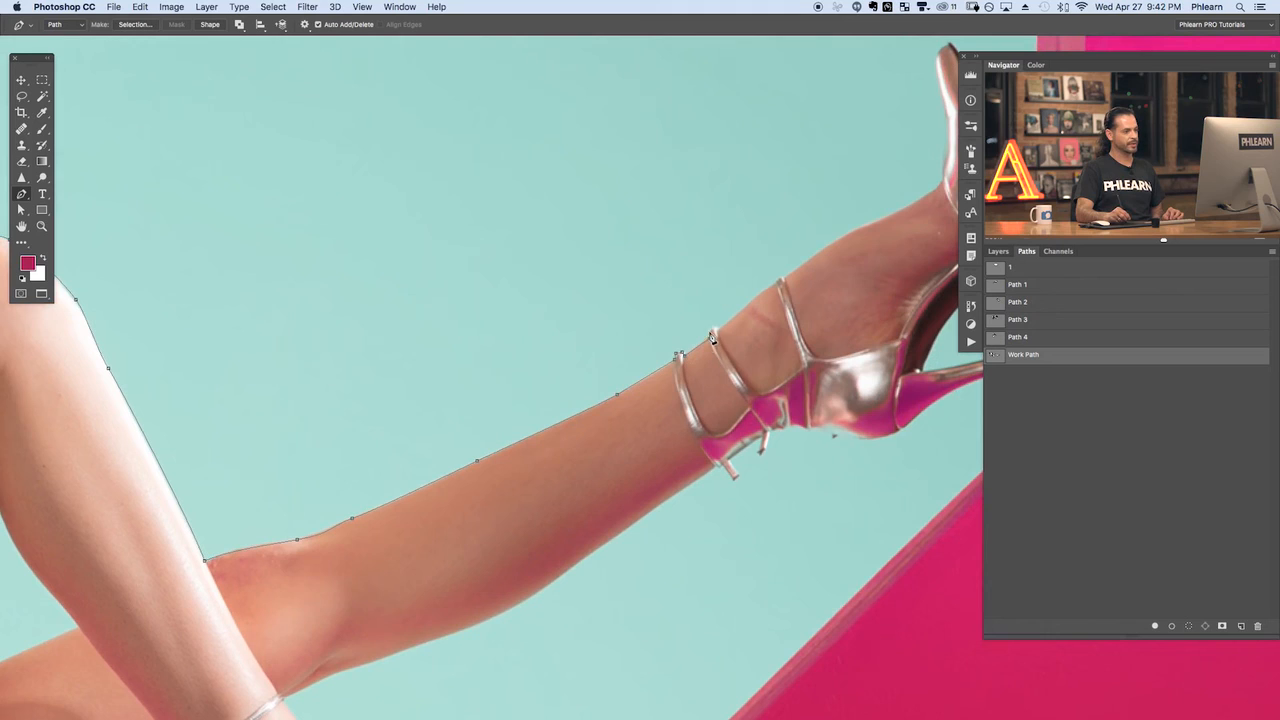
{"action": "left_click_drag", "start_coordinate": [750, 314], "coordinate": [631, 389]}
{"action": "left_click", "coordinate": [643, 367]}
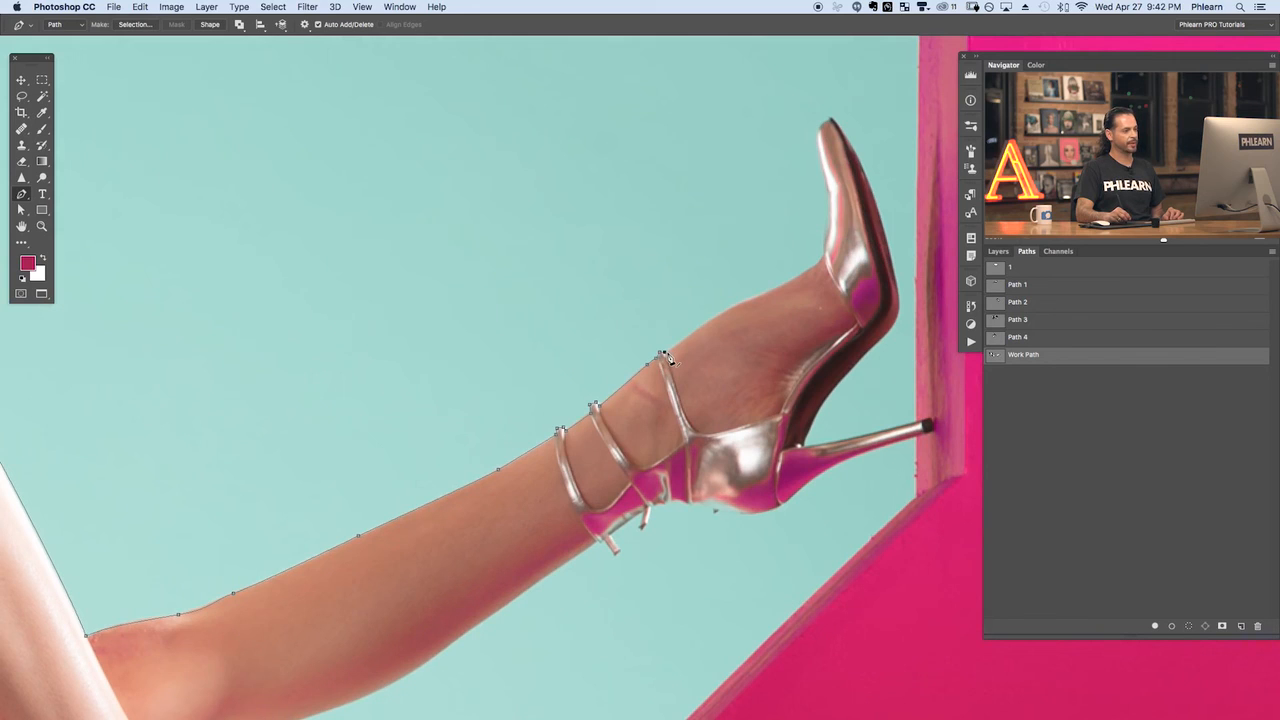
{"action": "left_click", "coordinate": [710, 318]}
{"action": "left_click_drag", "start_coordinate": [755, 313], "coordinate": [678, 381]}
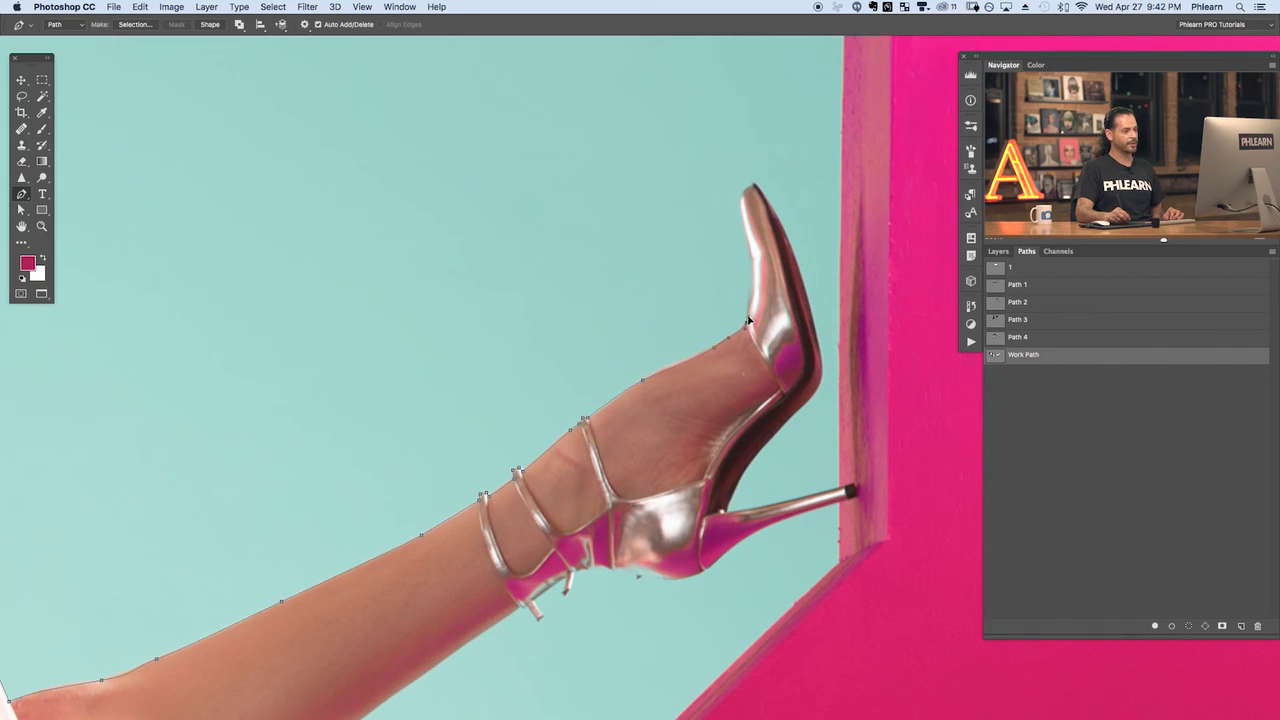
{"action": "left_click_drag", "start_coordinate": [764, 308], "coordinate": [742, 368]}
Trace the path around the pointed toe of the extended leg's shoe and down its sole to the ball of the foot
{"action": "key", "text": "super+minus"}
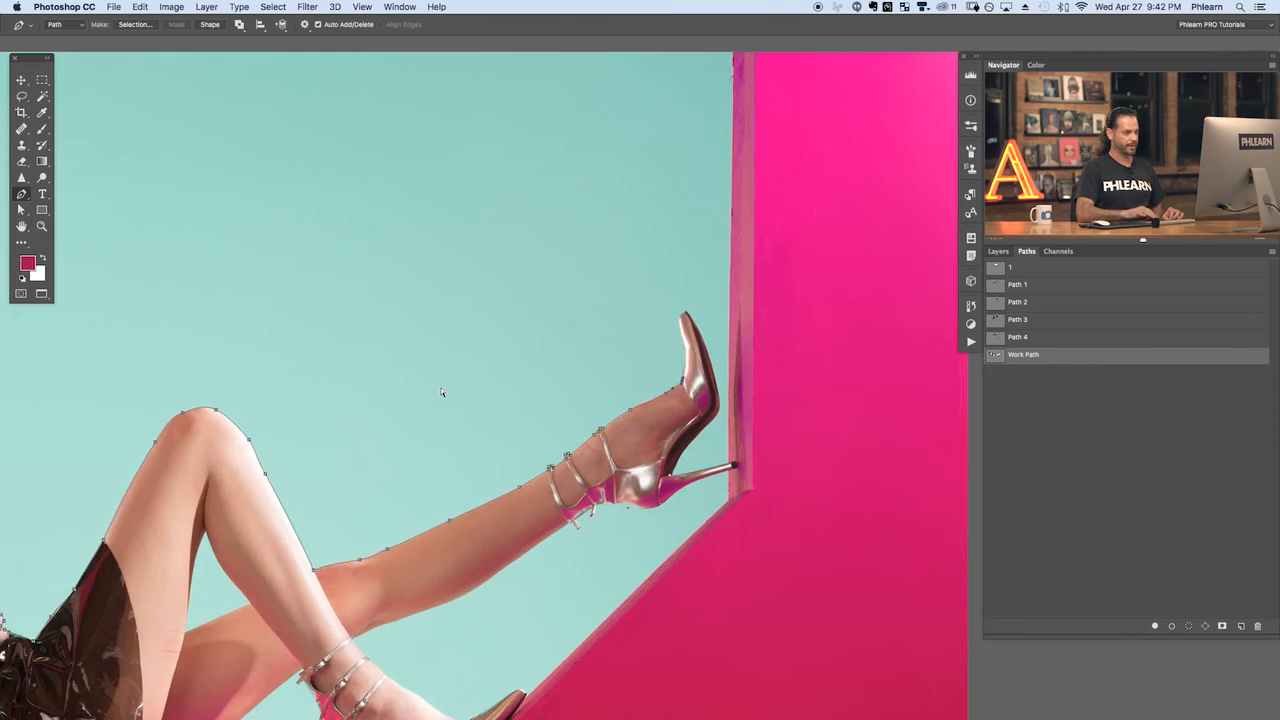
{"action": "key", "text": "super+plus"}
{"action": "key", "text": "super+plus"}
{"action": "scroll", "coordinate": [443, 393], "scroll_direction": "right", "scroll_amount": 5}
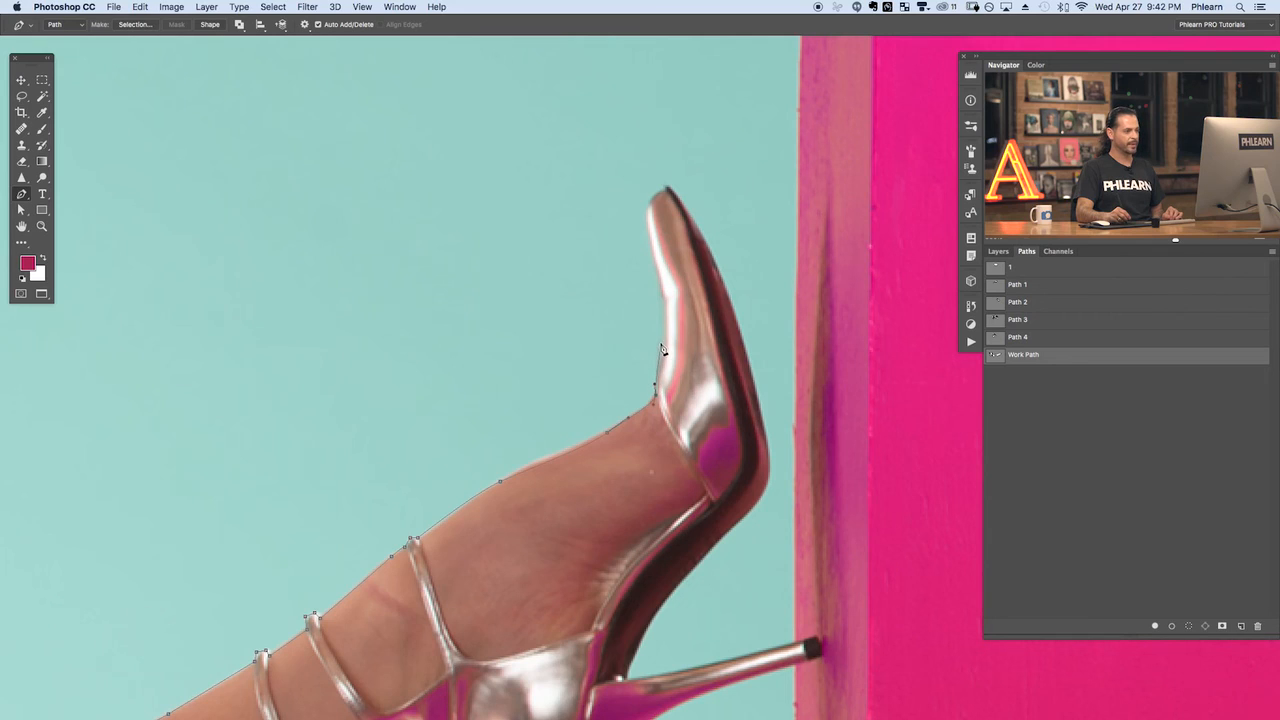
{"action": "left_click_drag", "start_coordinate": [660, 348], "coordinate": [651, 202]}
{"action": "left_click", "coordinate": [668, 194]}
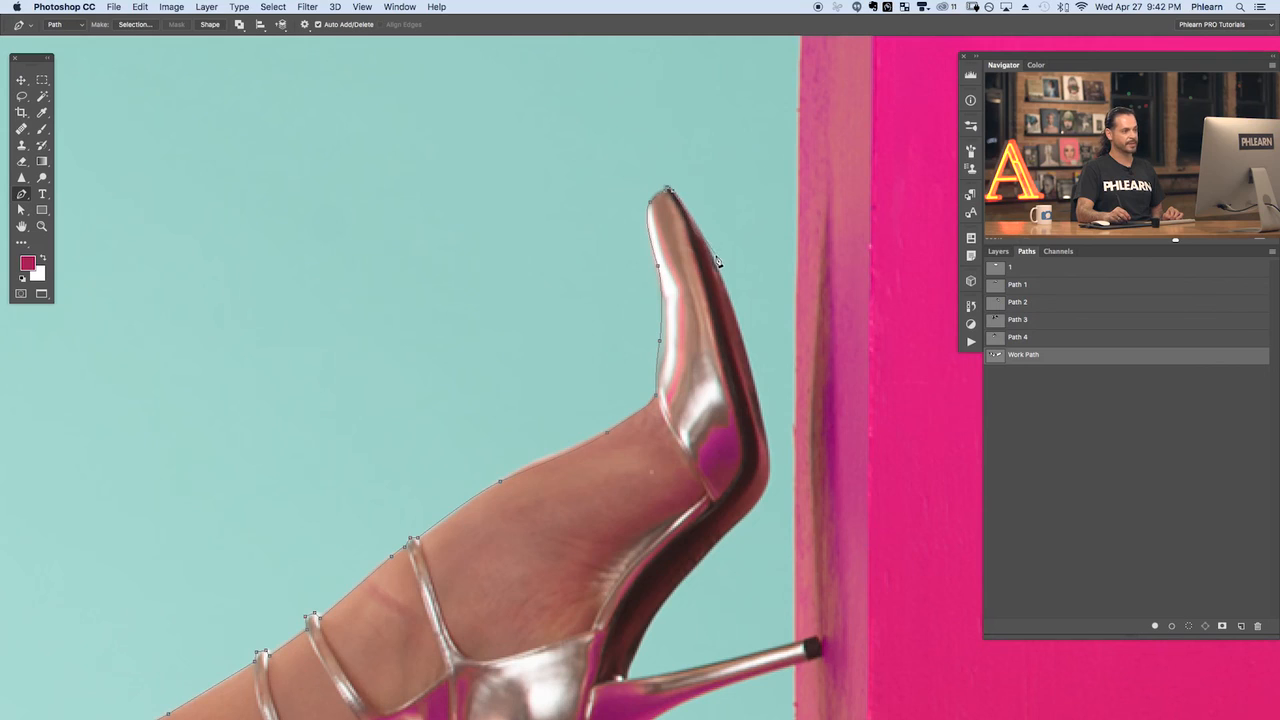
{"action": "left_click_drag", "start_coordinate": [722, 274], "coordinate": [738, 314]}
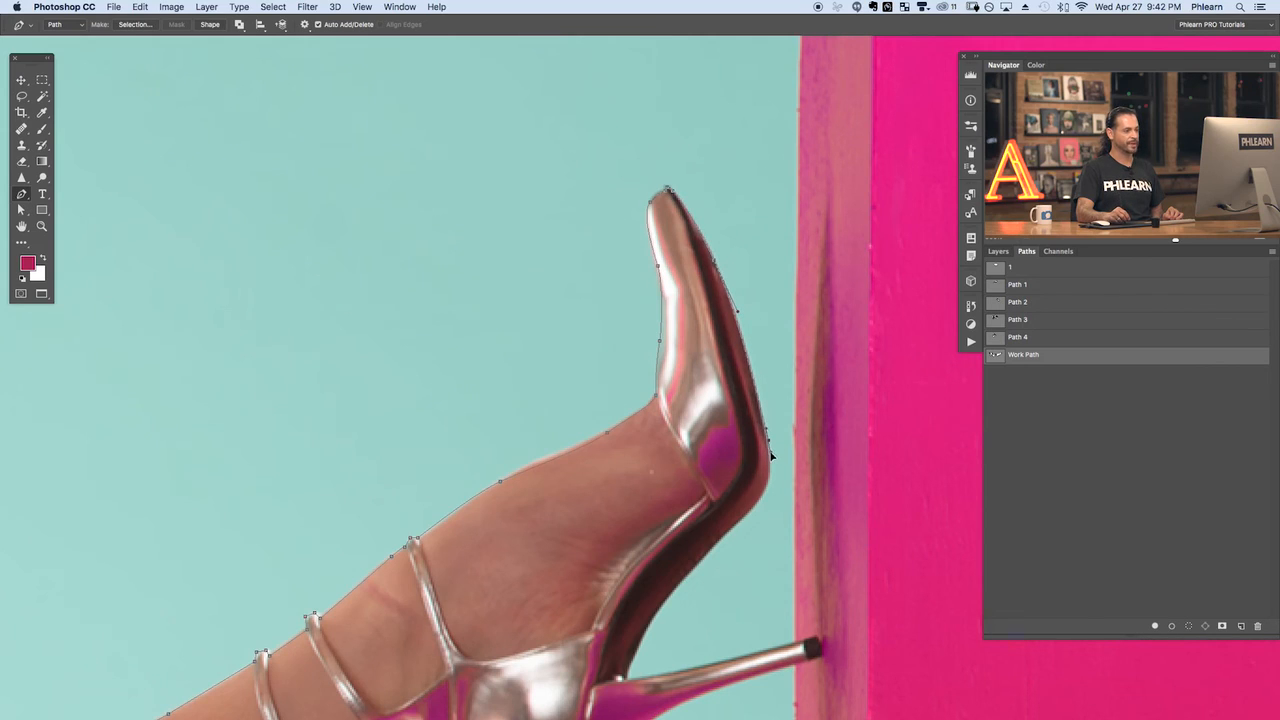
{"action": "left_click_drag", "start_coordinate": [752, 510], "coordinate": [727, 532]}
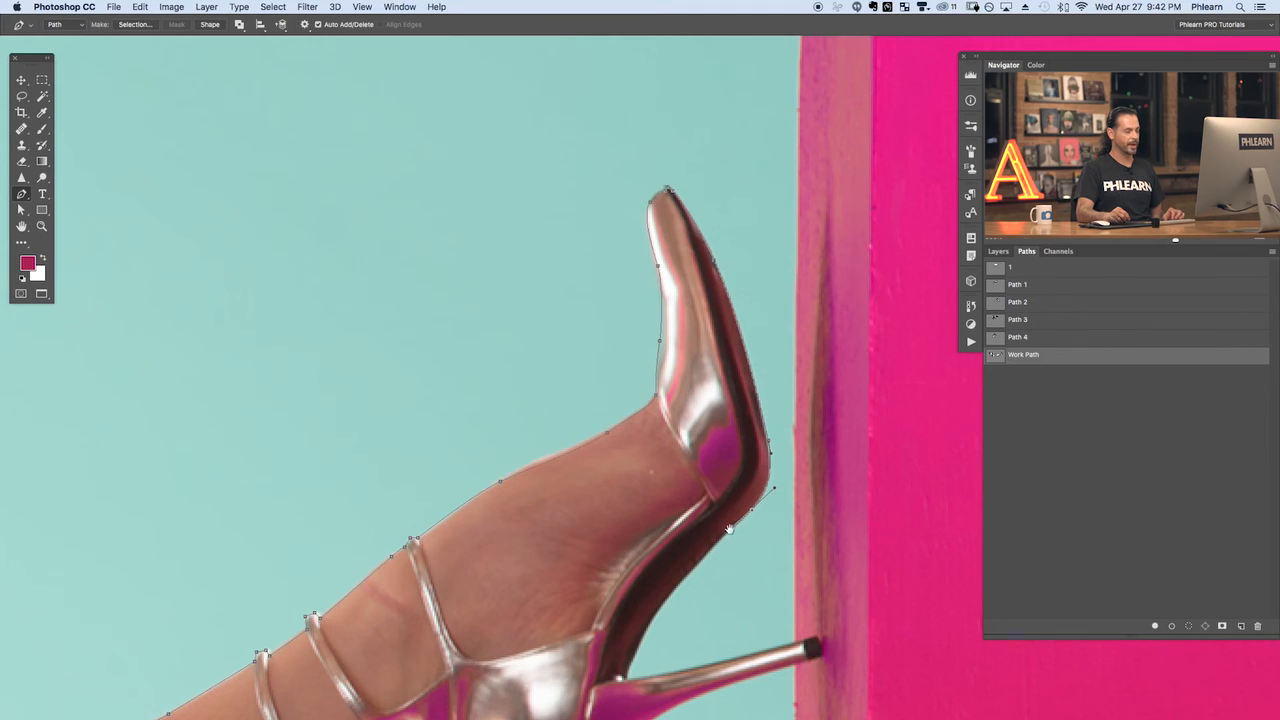
Continue the path along the shoe's arch, out around the stiletto heel tip and back to the base of the heel
{"action": "scroll", "coordinate": [729, 533], "scroll_direction": "down", "scroll_amount": 5}
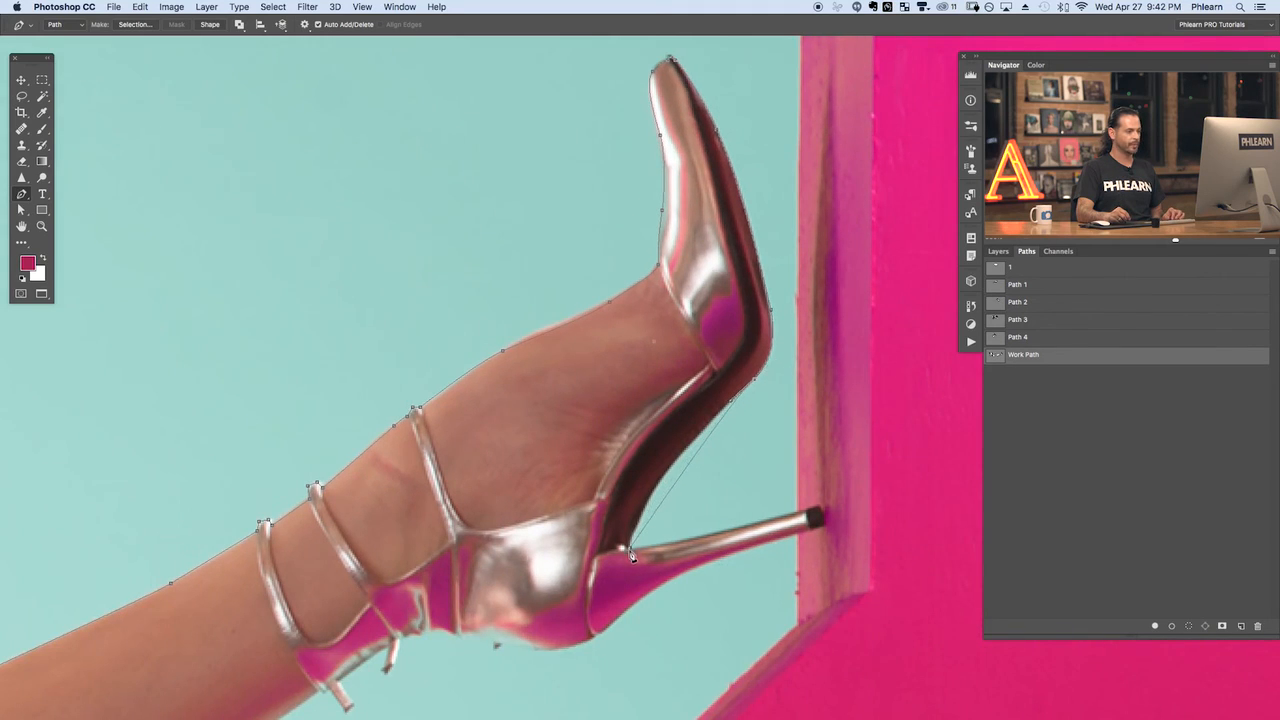
{"action": "left_click_drag", "start_coordinate": [632, 556], "coordinate": [658, 554]}
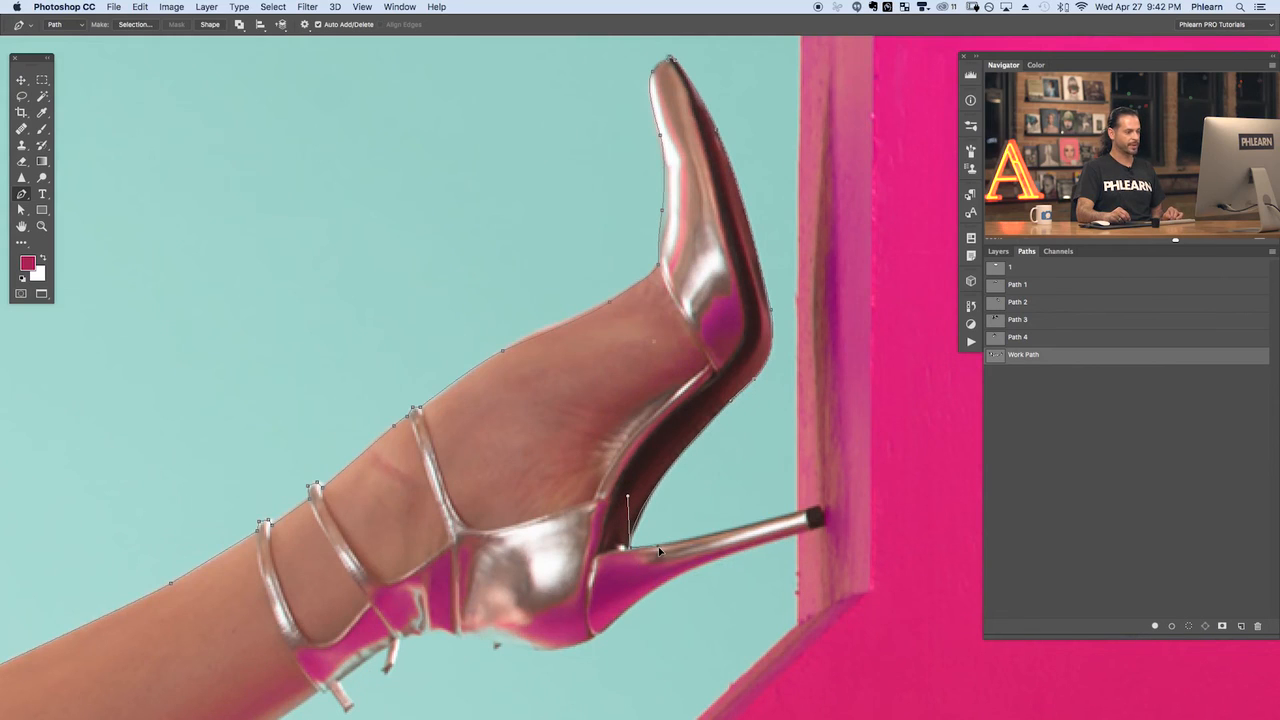
{"action": "left_click", "coordinate": [805, 511]}
{"action": "left_click", "coordinate": [818, 507]}
{"action": "left_click", "coordinate": [824, 525]}
{"action": "left_click_drag", "start_coordinate": [604, 631], "coordinate": [585, 646]}
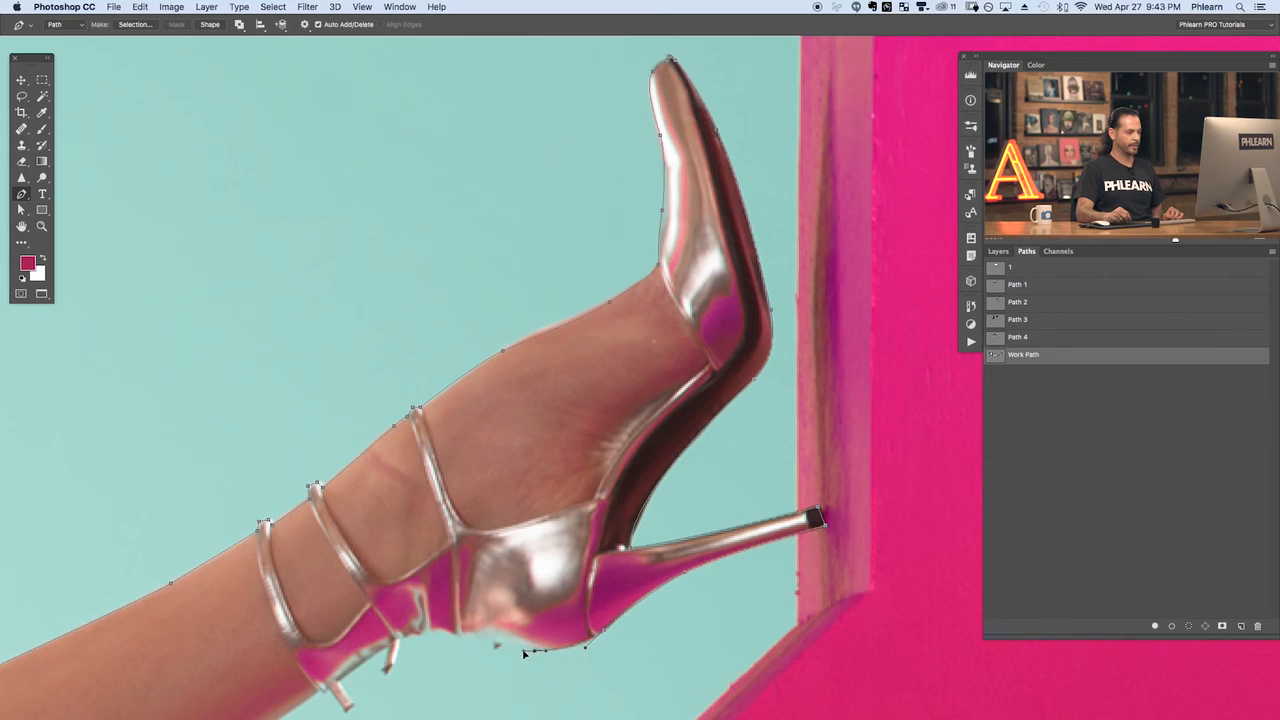
Trace the path along the back of the shoe and past the strap buckles to the ankle
{"action": "left_click", "coordinate": [452, 636]}
{"action": "left_click_drag", "start_coordinate": [396, 648], "coordinate": [571, 513]}
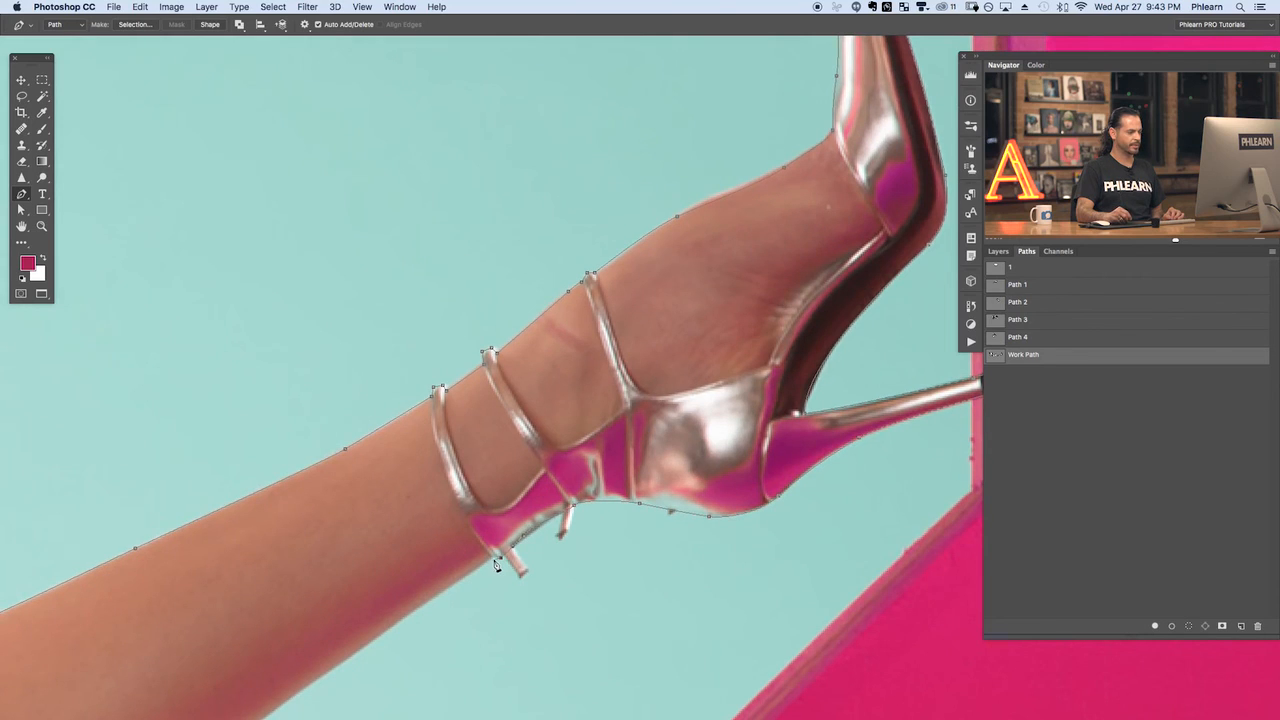
{"action": "left_click_drag", "start_coordinate": [490, 572], "coordinate": [682, 409]}
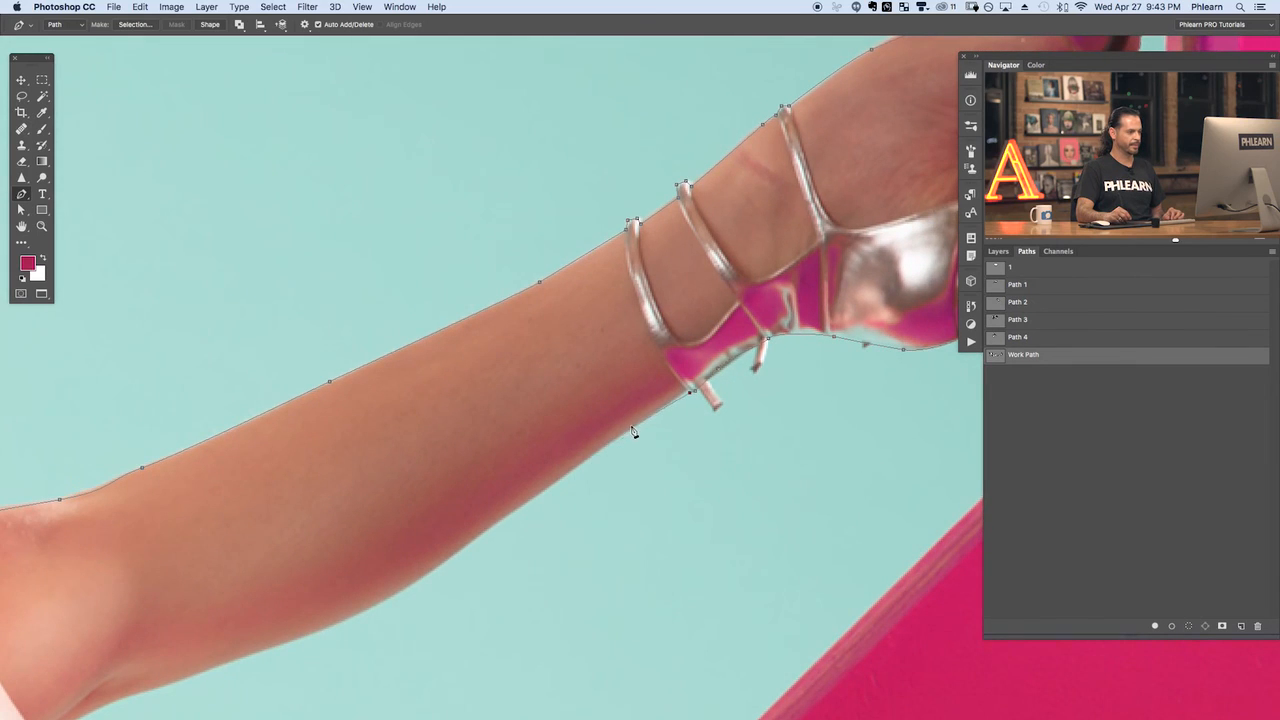
Trace the underside of the extended calf back to the front leg's uppermost ankle strap
{"action": "left_click", "coordinate": [536, 496]}
{"action": "left_click_drag", "start_coordinate": [426, 572], "coordinate": [614, 447]}
{"action": "left_click_drag", "start_coordinate": [547, 486], "coordinate": [538, 489]}
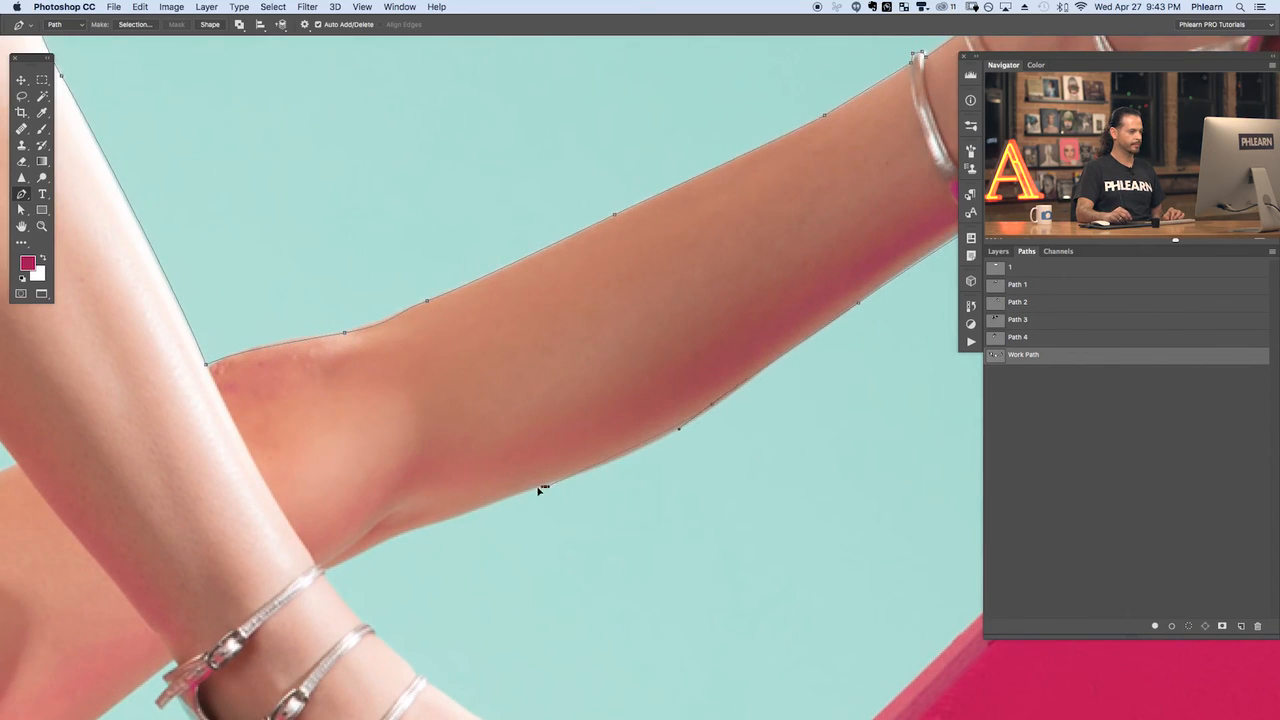
{"action": "left_click", "coordinate": [474, 510]}
{"action": "left_click", "coordinate": [393, 539]}
{"action": "left_click", "coordinate": [324, 568]}
Trace the path past the front leg's ankle straps and down the top of the foot to the shoe's upper edge
{"action": "scroll", "coordinate": [340, 575], "scroll_direction": "down", "scroll_amount": 5}
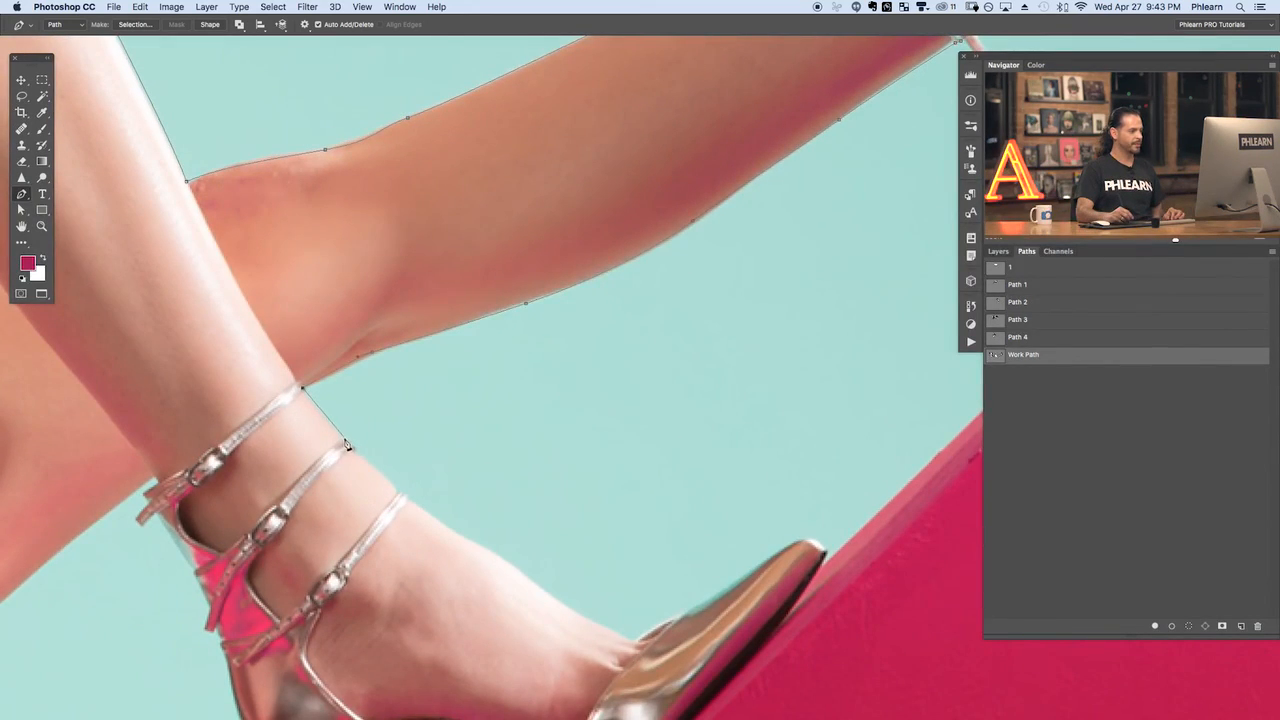
{"action": "left_click_drag", "start_coordinate": [345, 442], "coordinate": [359, 460]}
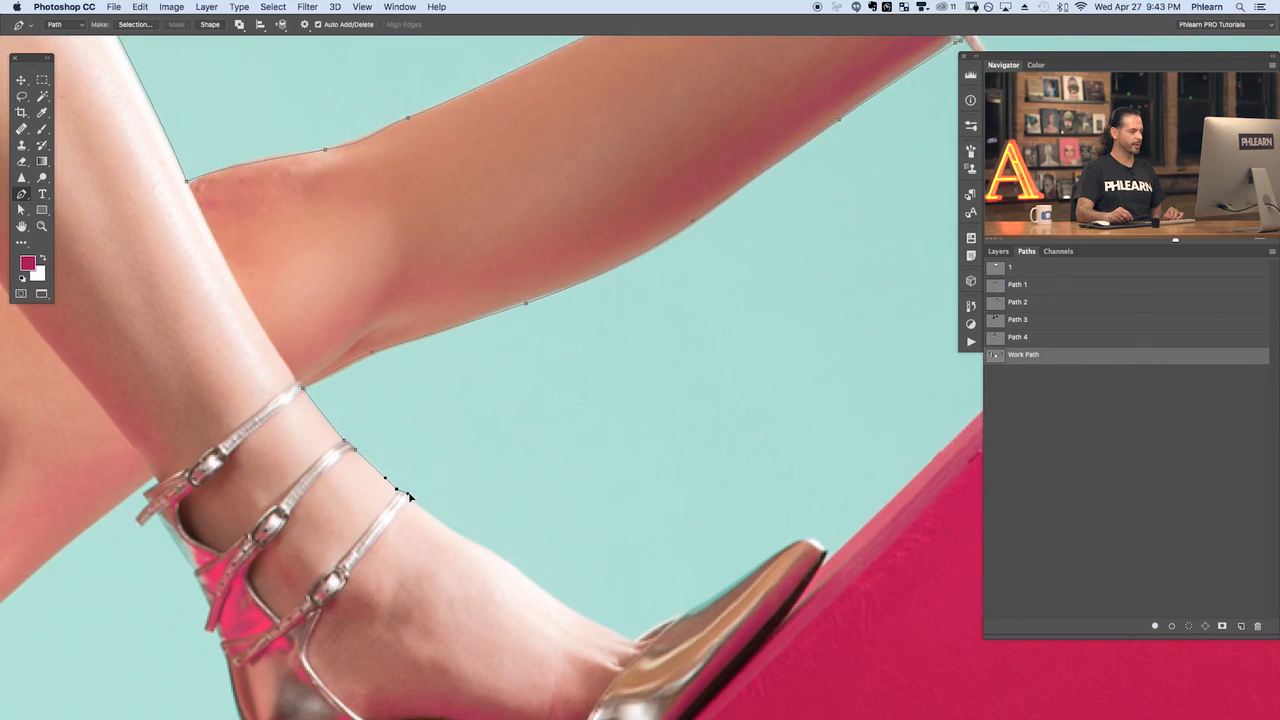
{"action": "left_click_drag", "start_coordinate": [408, 494], "coordinate": [407, 495]}
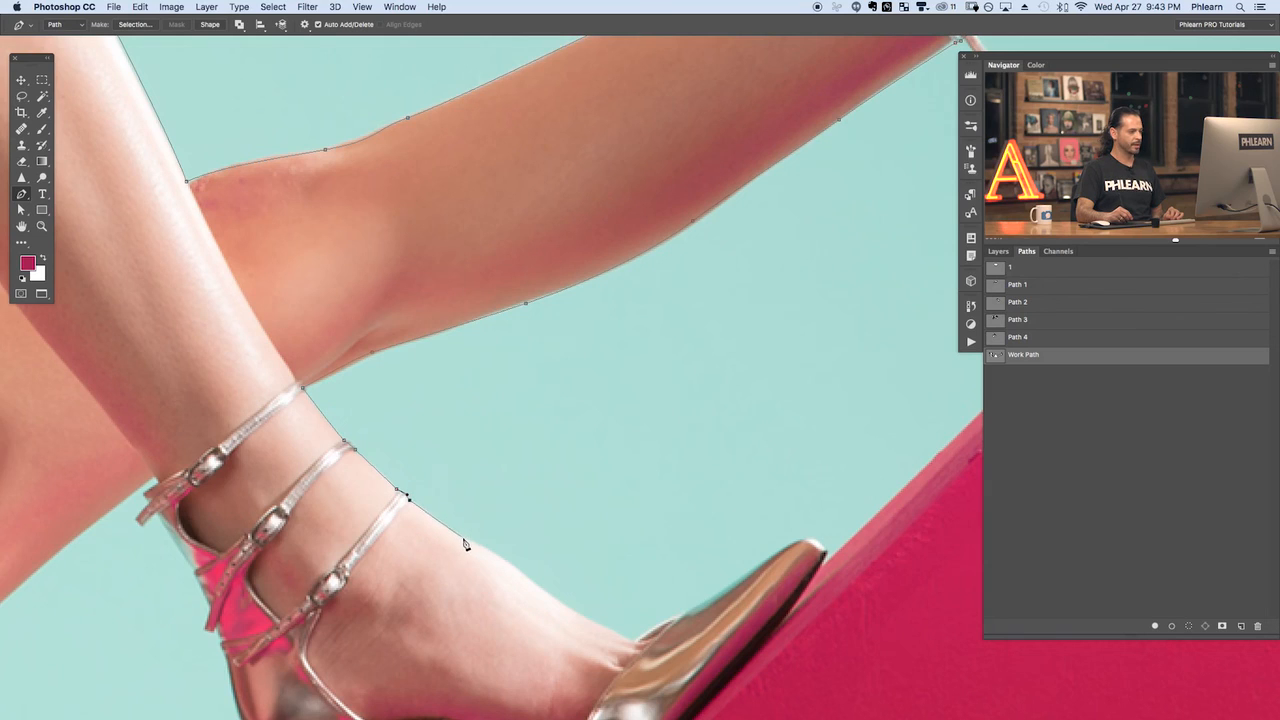
{"action": "left_click_drag", "start_coordinate": [473, 545], "coordinate": [473, 541]}
{"action": "left_click_drag", "start_coordinate": [535, 584], "coordinate": [559, 605]}
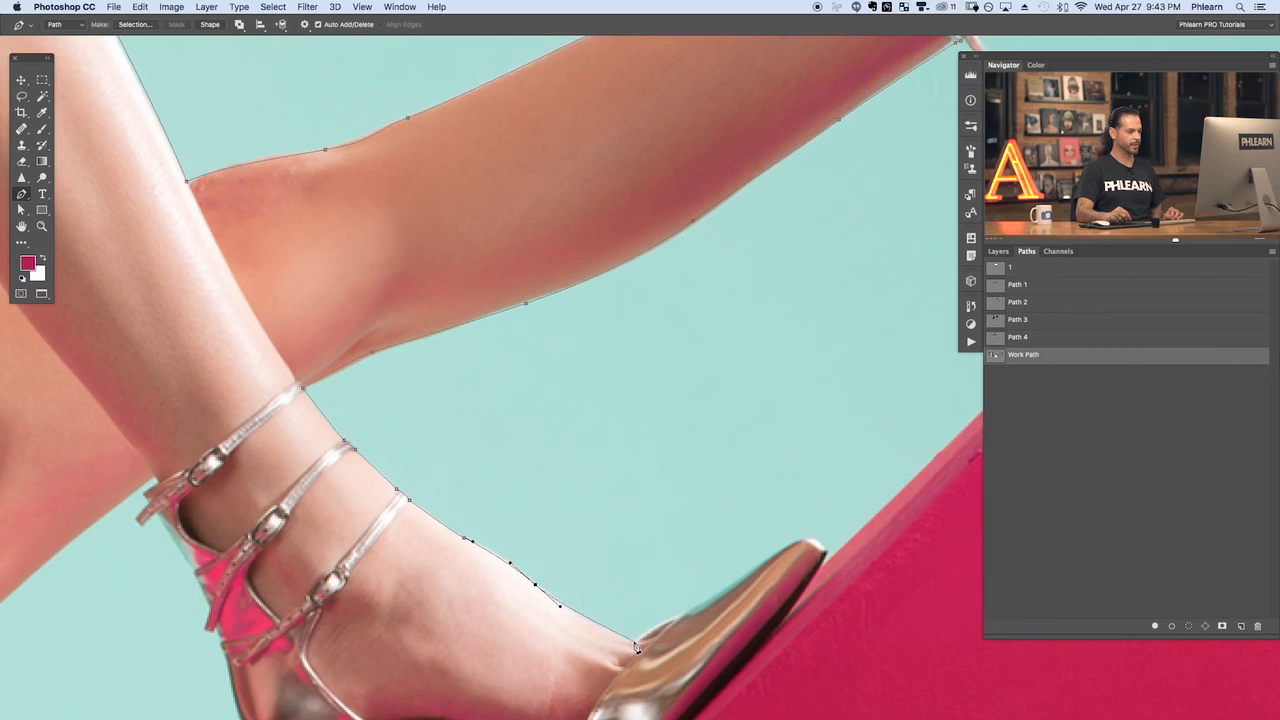
{"action": "left_click_drag", "start_coordinate": [630, 643], "coordinate": [699, 607]}
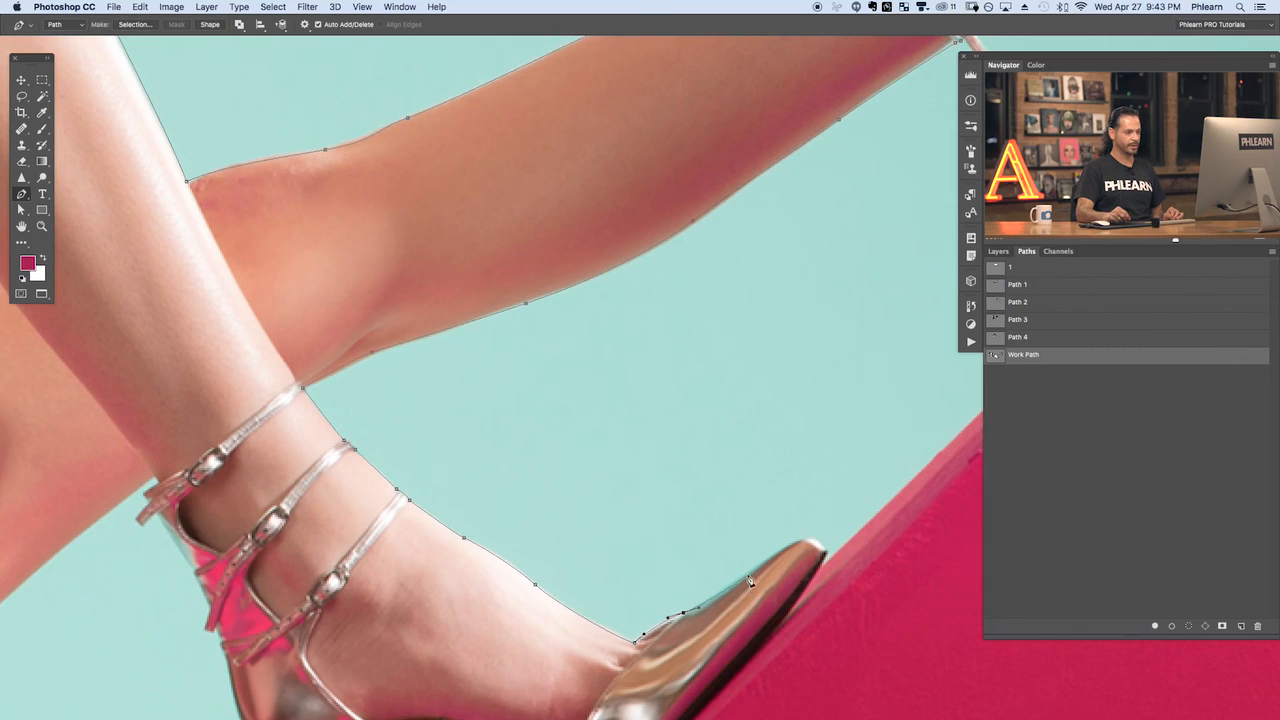
Continue the path around the front shoe's pointed toe and loosely under its sole to the arch
{"action": "left_click_drag", "start_coordinate": [763, 562], "coordinate": [827, 558]}
{"action": "left_click", "coordinate": [820, 577]}
{"action": "left_click_drag", "start_coordinate": [711, 674], "coordinate": [762, 428]}
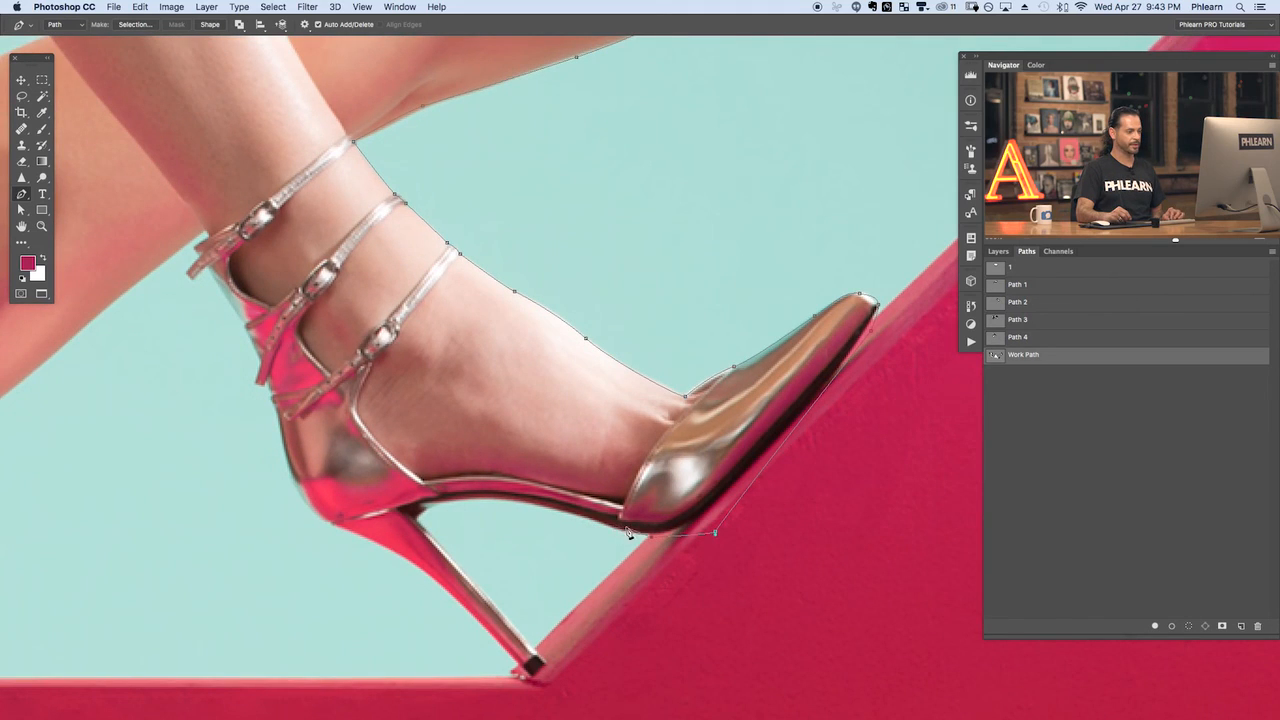
{"action": "key", "text": "super+z"}
{"action": "left_click_drag", "start_coordinate": [526, 503], "coordinate": [499, 503]}
Trace the path around the front shoe's stiletto heel tip and up the back of the heel
{"action": "mouse_move", "coordinate": [417, 520]}
{"action": "left_mouse_down"}
{"action": "mouse_move", "coordinate": [392, 555]}
{"action": "mouse_move", "coordinate": [420, 560]}
{"action": "mouse_move", "coordinate": [427, 535]}
{"action": "left_mouse_up"}
{"action": "left_click", "coordinate": [529, 663]}
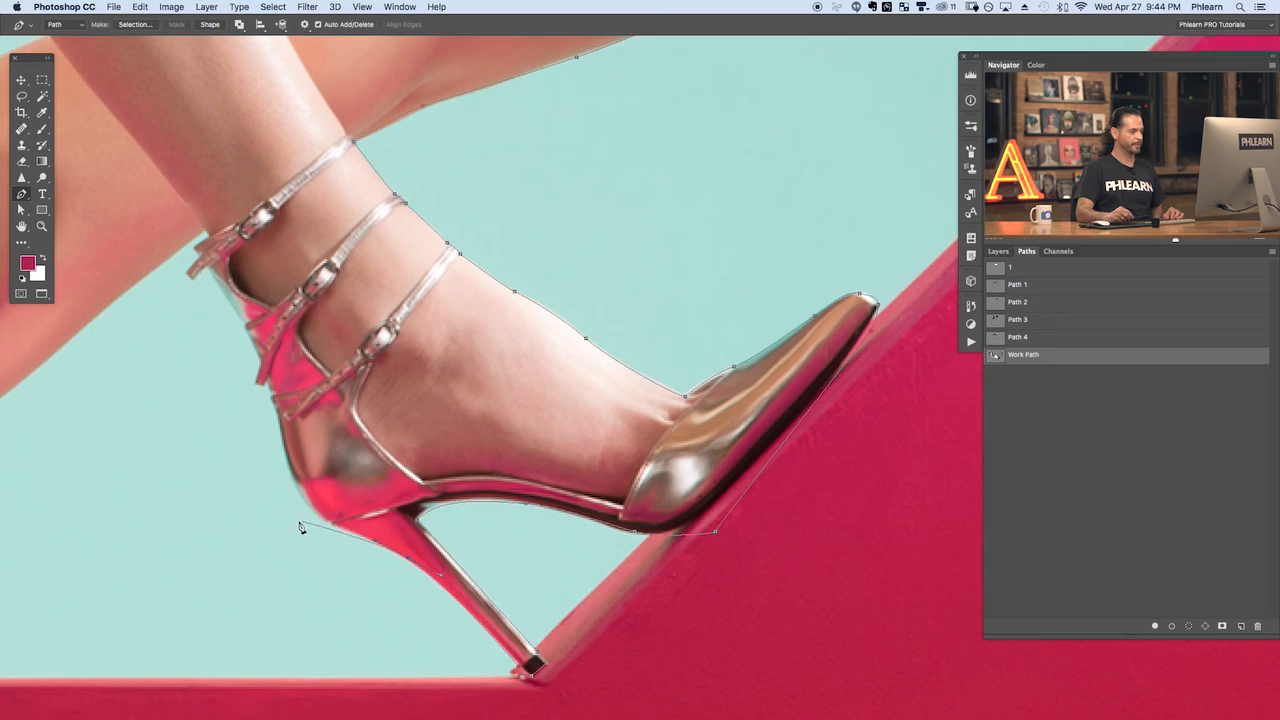
{"action": "left_click", "coordinate": [298, 492]}
{"action": "left_click", "coordinate": [281, 430]}
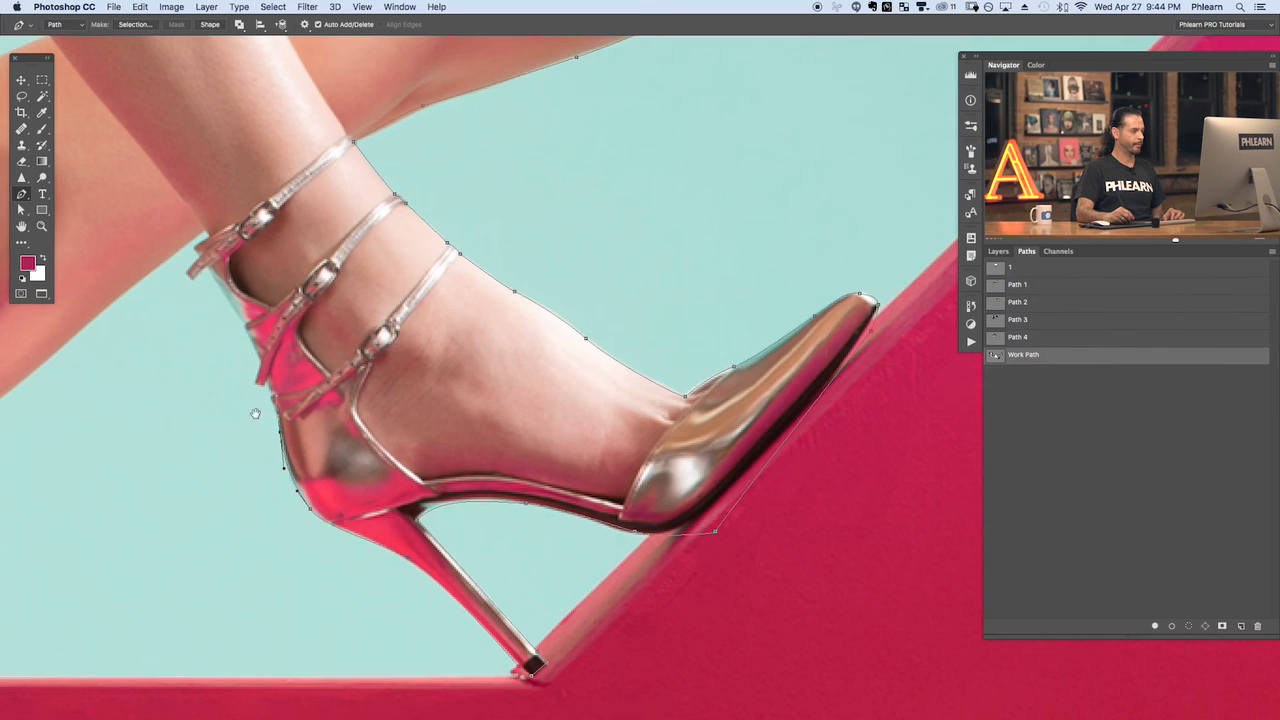
Extend the path from the back of the shoe past the strap ends to the uppermost ankle strap
{"action": "left_click_drag", "start_coordinate": [255, 413], "coordinate": [400, 578]}
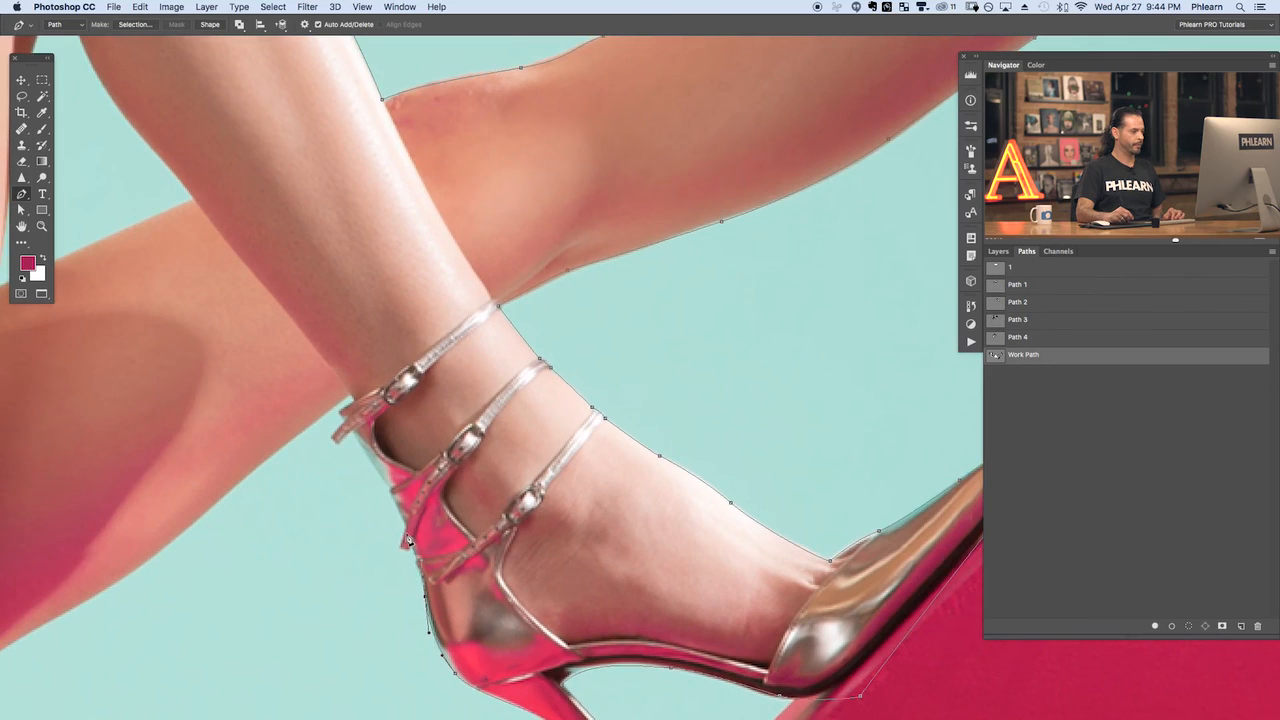
{"action": "left_click", "coordinate": [333, 436]}
{"action": "left_click_drag", "start_coordinate": [317, 442], "coordinate": [582, 346]}
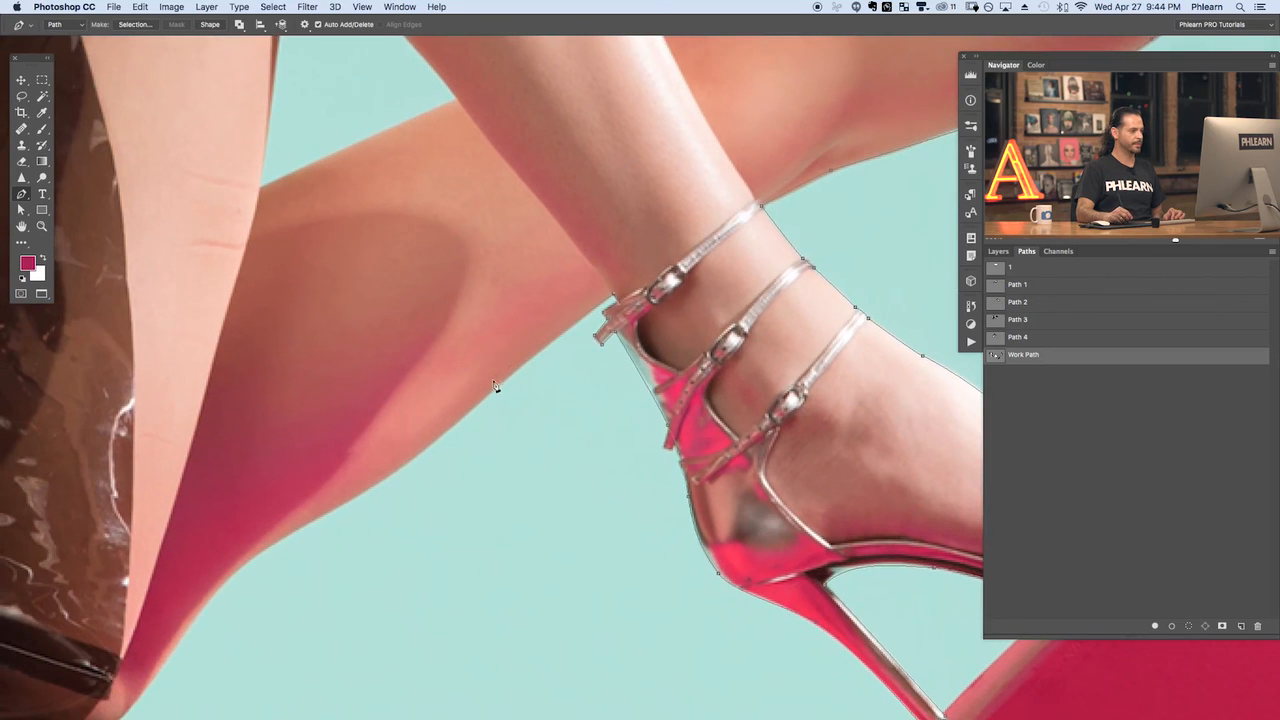
Trace the underside of the rear thigh down to the hem of the skirt
{"action": "left_click_drag", "start_coordinate": [505, 386], "coordinate": [487, 399]}
{"action": "left_click_drag", "start_coordinate": [345, 504], "coordinate": [298, 531]}
{"action": "left_click_drag", "start_coordinate": [289, 578], "coordinate": [480, 408]}
{"action": "left_click_drag", "start_coordinate": [393, 443], "coordinate": [354, 503]}
{"action": "left_click_drag", "start_coordinate": [306, 555], "coordinate": [484, 432]}
Run the path loosely around the skirt and elbow and close it at the starting point on the model's back
{"action": "left_click_drag", "start_coordinate": [404, 592], "coordinate": [890, 587]}
{"action": "left_click_drag", "start_coordinate": [385, 463], "coordinate": [877, 680]}
{"action": "left_click_drag", "start_coordinate": [424, 484], "coordinate": [426, 488]}
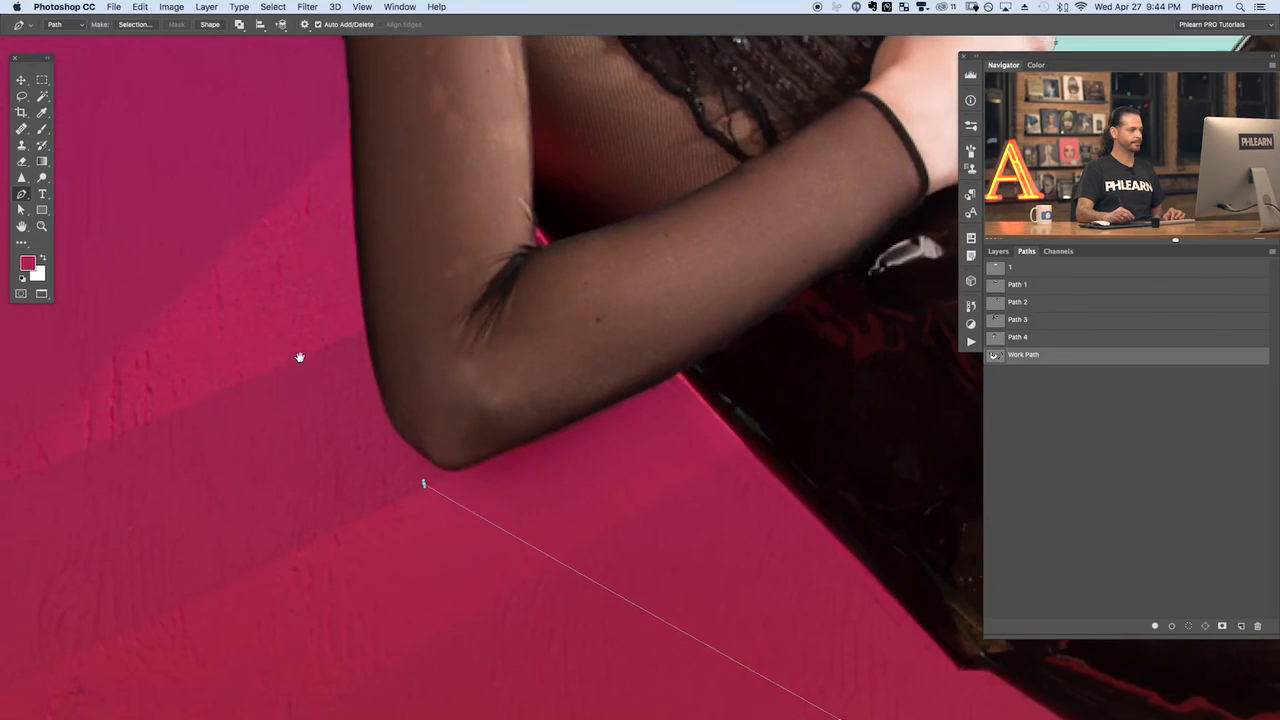
{"action": "left_click_drag", "start_coordinate": [300, 357], "coordinate": [443, 602]}
{"action": "left_click", "coordinate": [311, 389]}
{"action": "left_click_drag", "start_coordinate": [372, 340], "coordinate": [428, 575]}
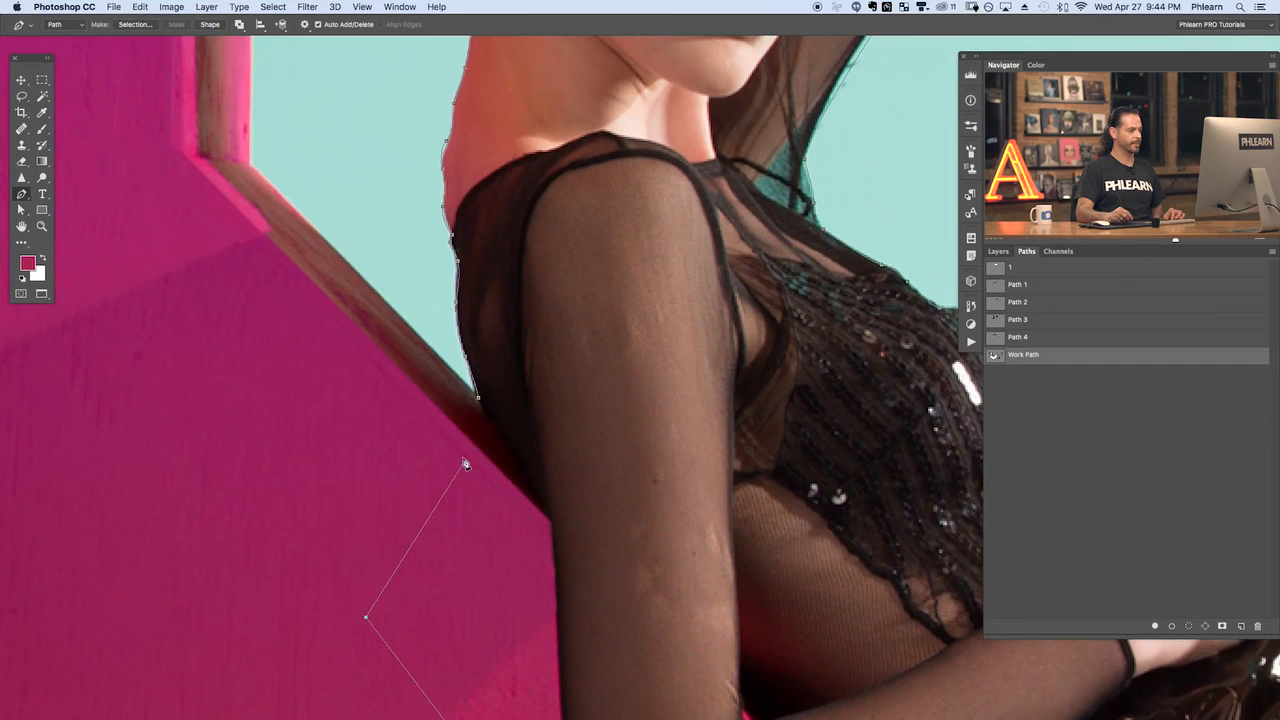
{"action": "left_click", "coordinate": [481, 404]}
Re-enable the Subject layer's old vector mask and delete it
{"action": "key", "text": "super+minus"}
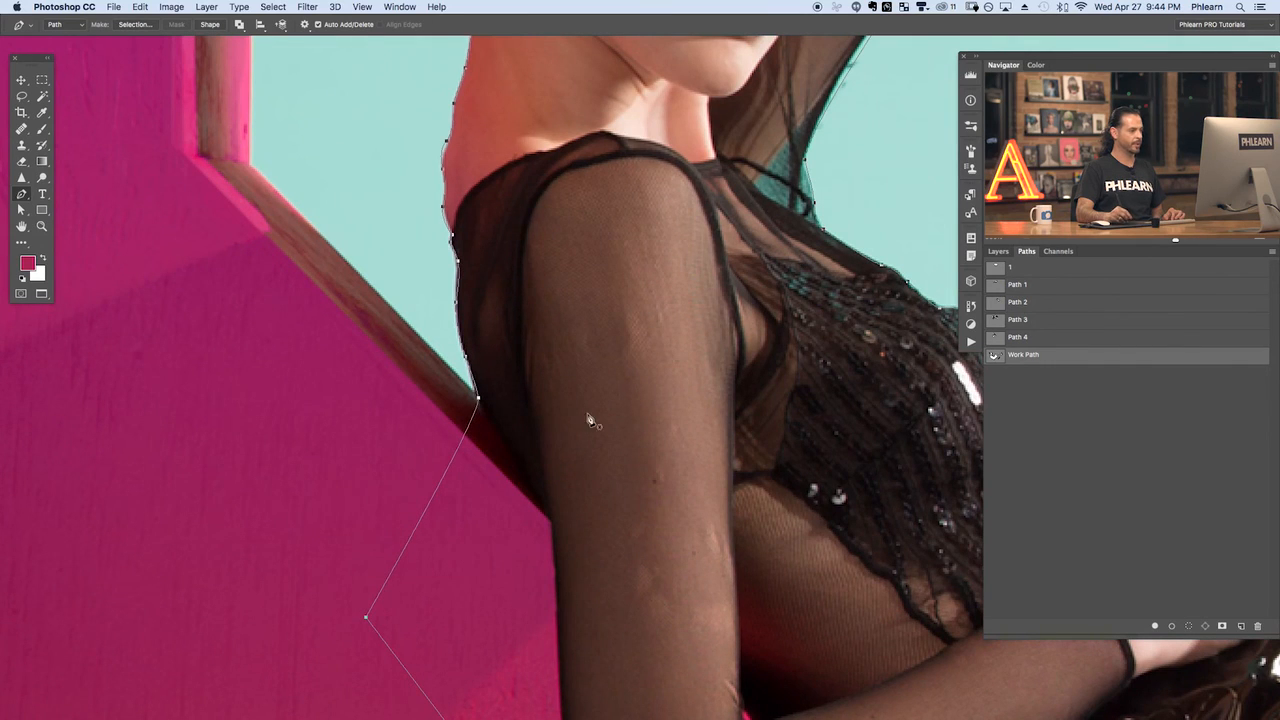
{"action": "key", "text": "super+minus"}
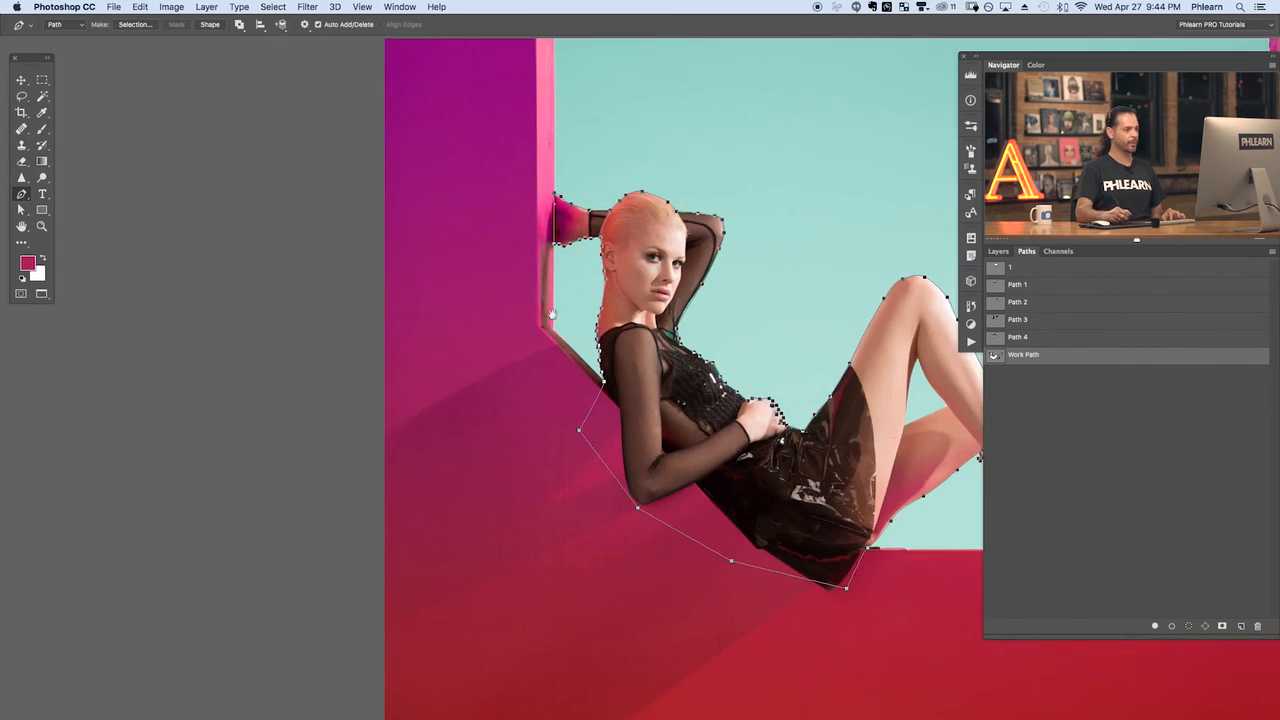
{"action": "left_click_drag", "start_coordinate": [763, 460], "coordinate": [385, 464]}
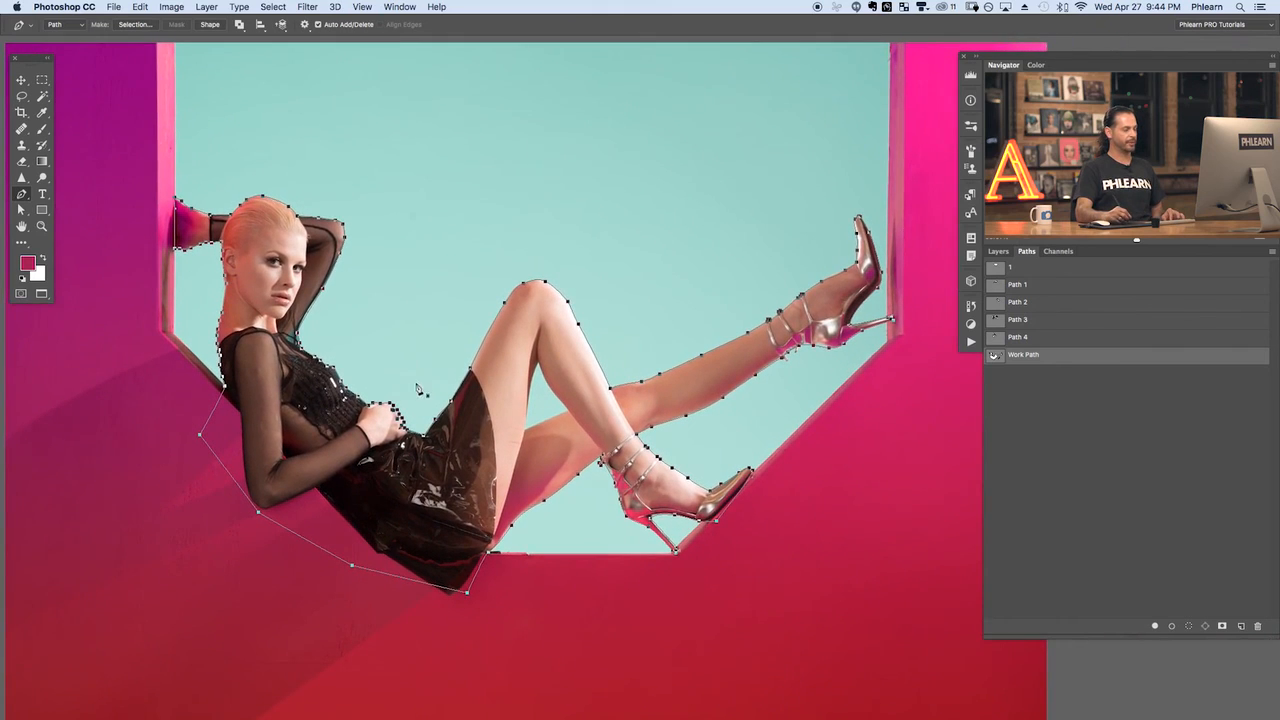
{"action": "left_click", "coordinate": [999, 252]}
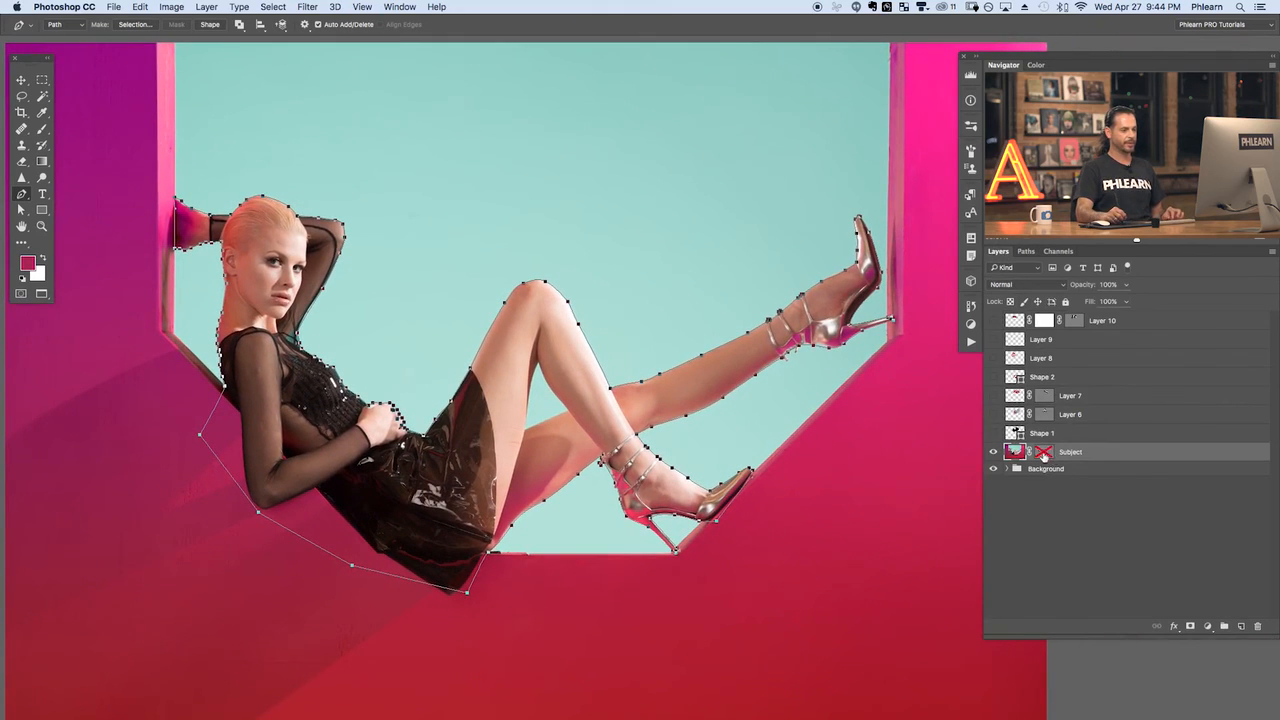
{"action": "left_click", "coordinate": [1045, 455], "text": "shift"}
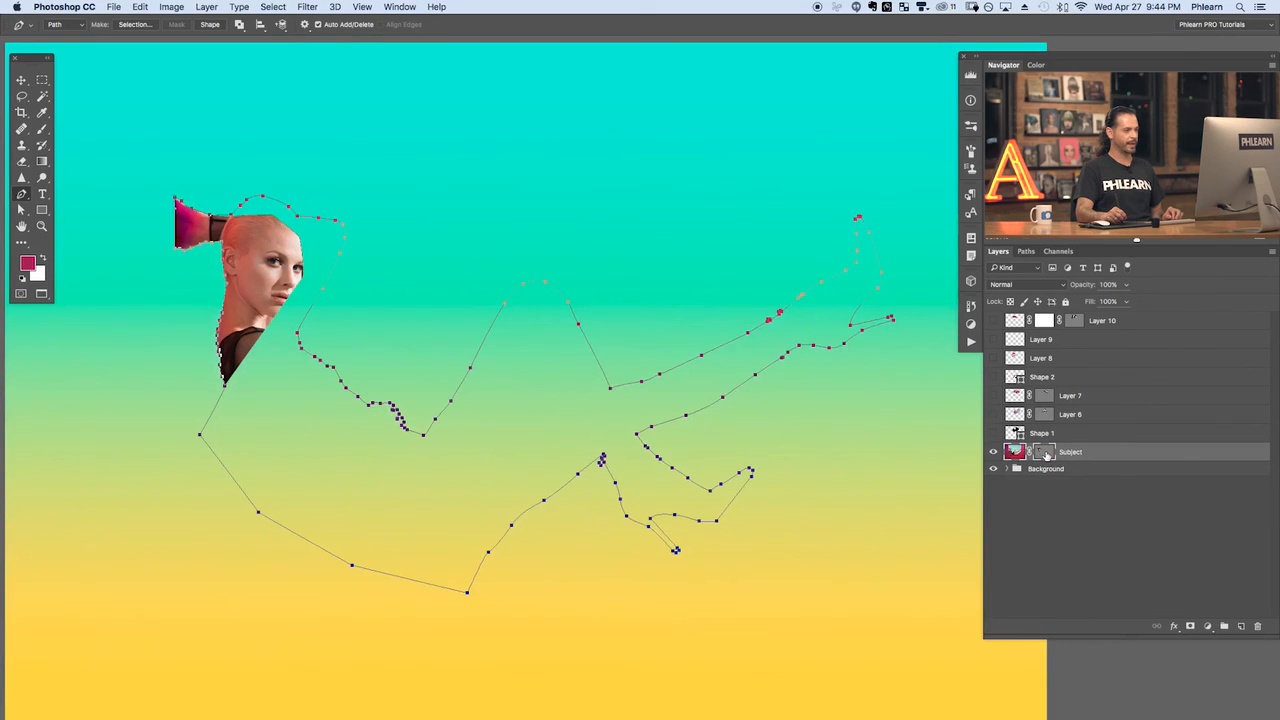
{"action": "left_click", "coordinate": [1046, 456]}
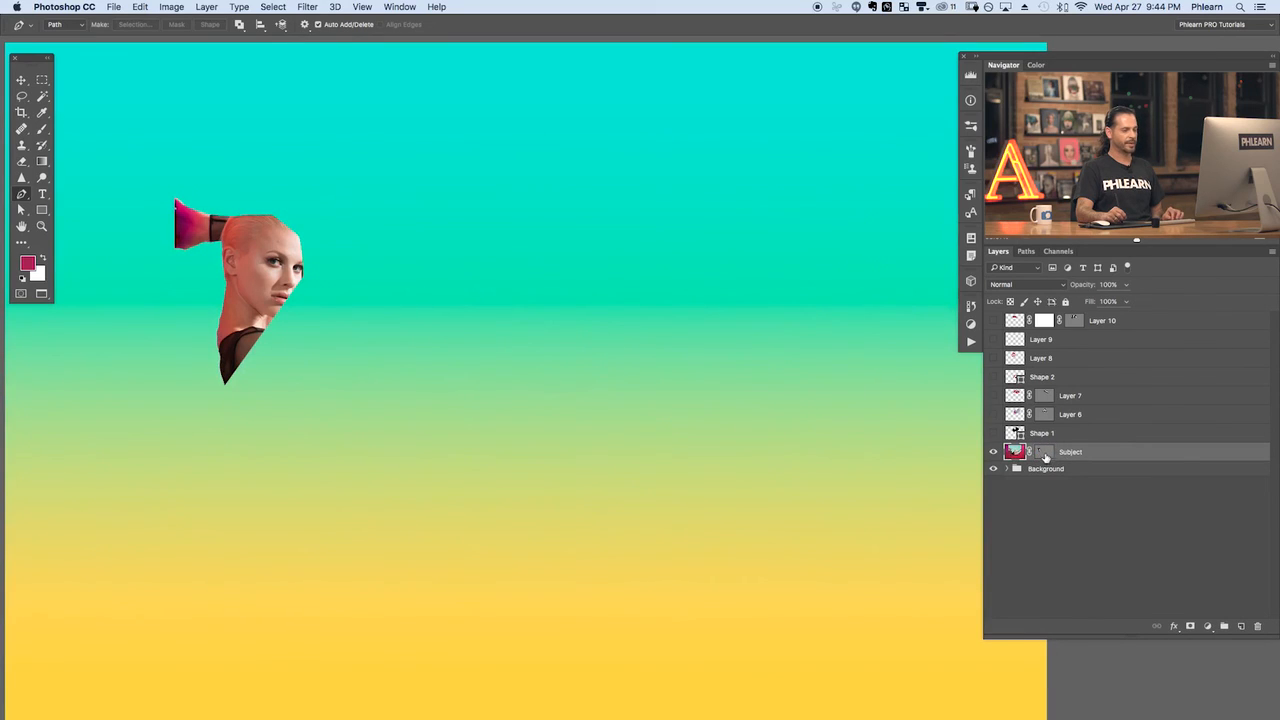
{"action": "left_click", "coordinate": [1046, 456]}
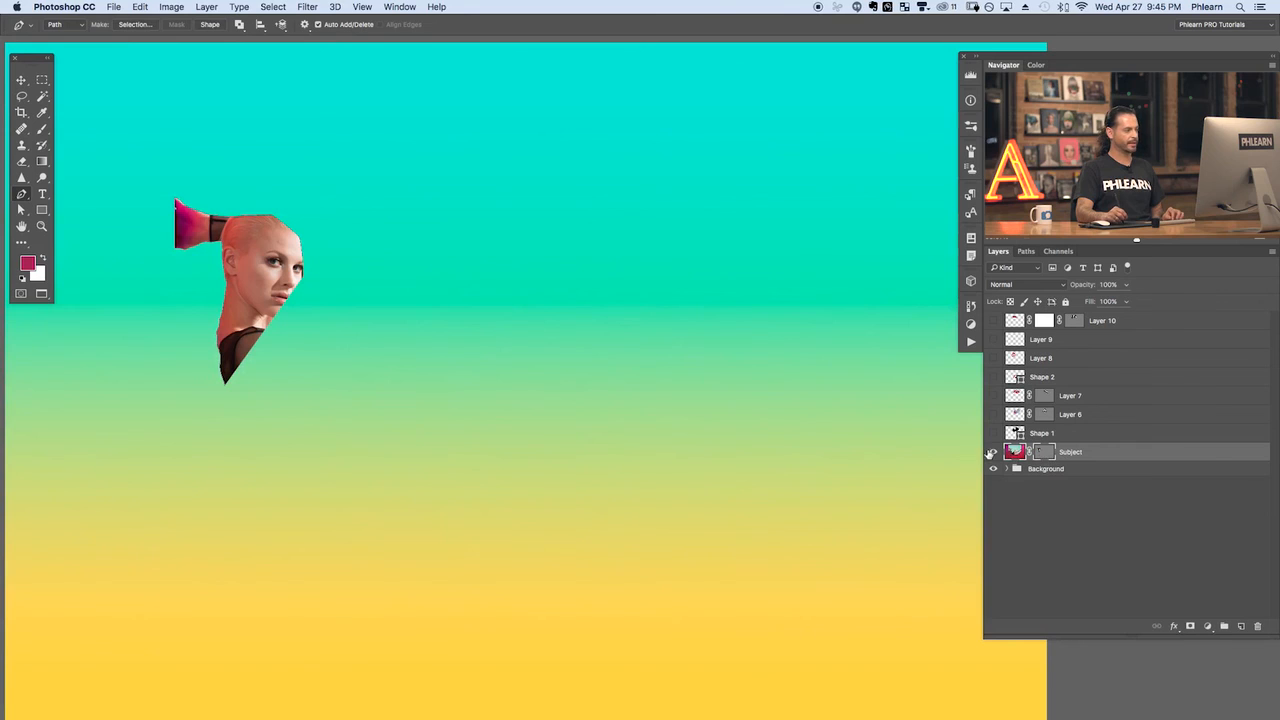
{"action": "left_click_drag", "start_coordinate": [1046, 453], "coordinate": [1256, 626]}
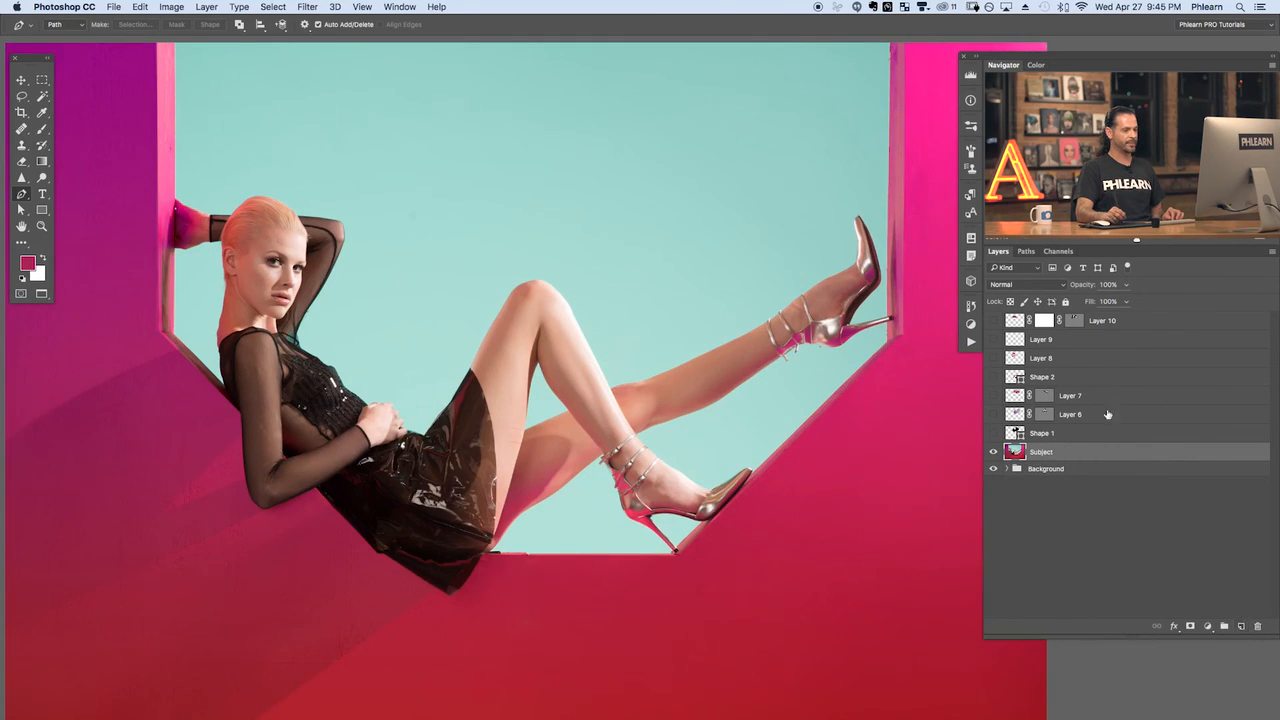
Apply the Work Path to the Subject layer as a new vector mask
{"action": "left_click", "coordinate": [1026, 251]}
{"action": "left_click", "coordinate": [1024, 356]}
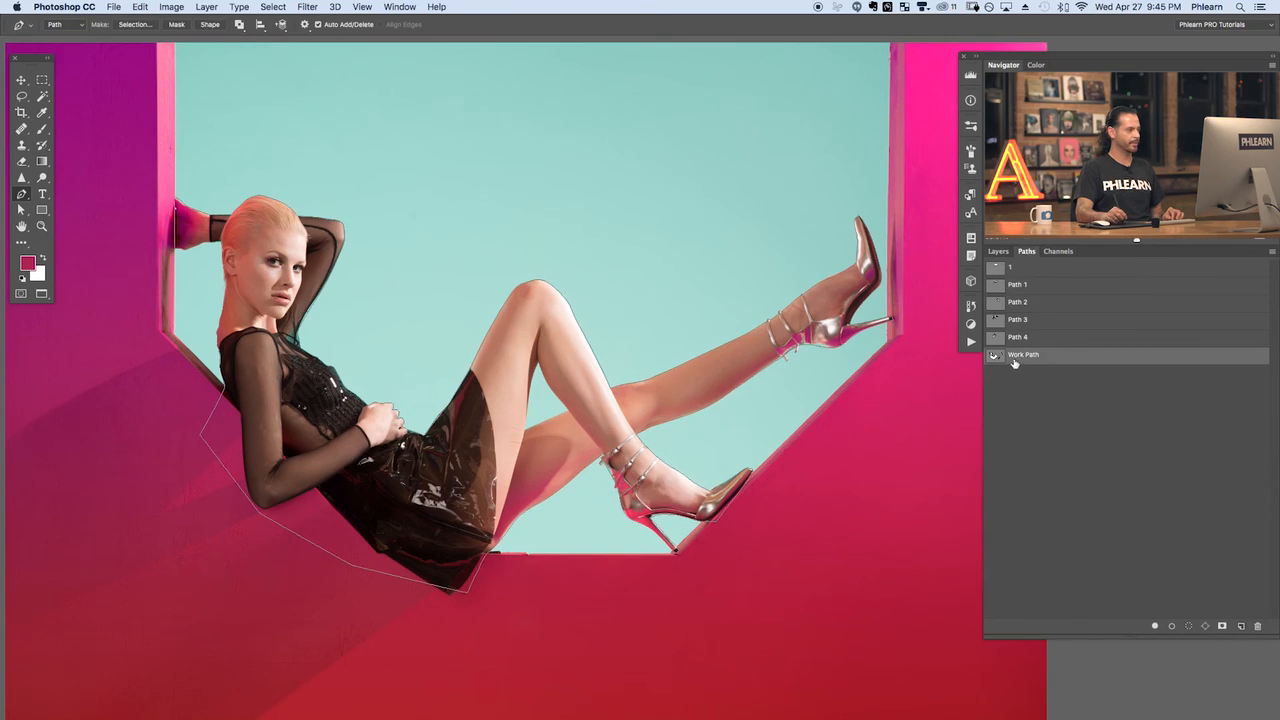
{"action": "left_click", "coordinate": [998, 252]}
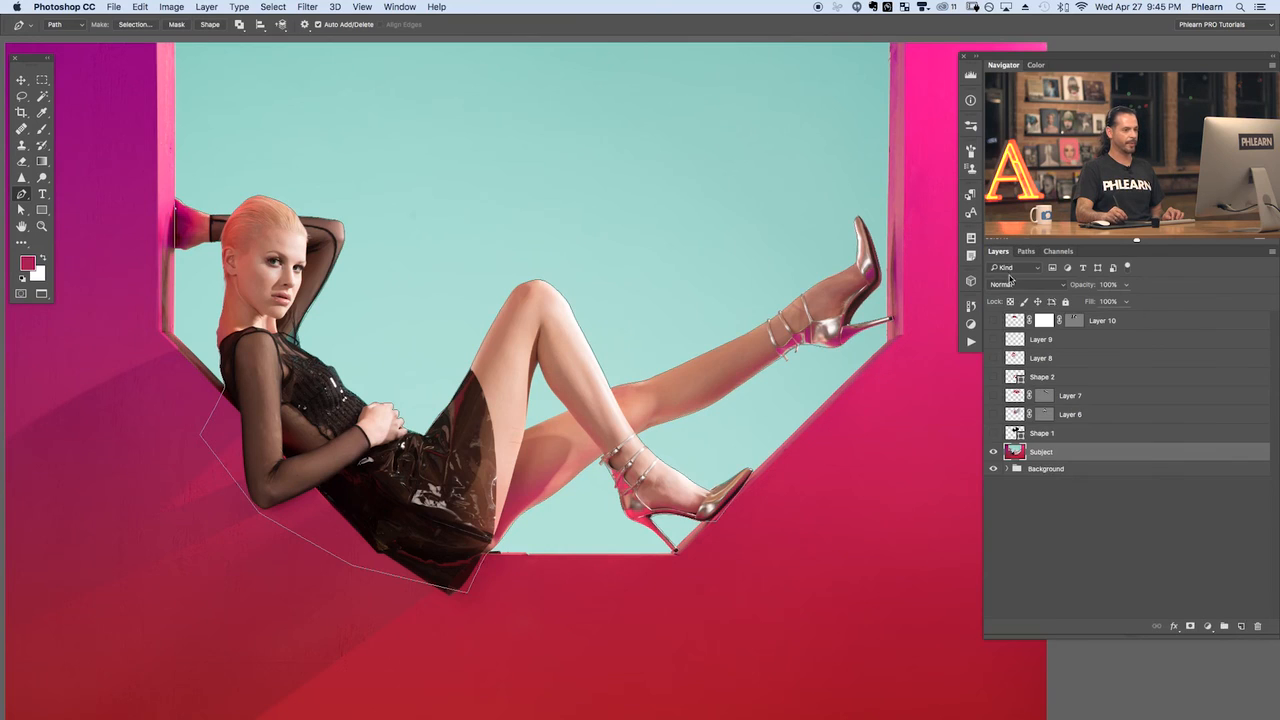
{"action": "left_click", "coordinate": [175, 24]}
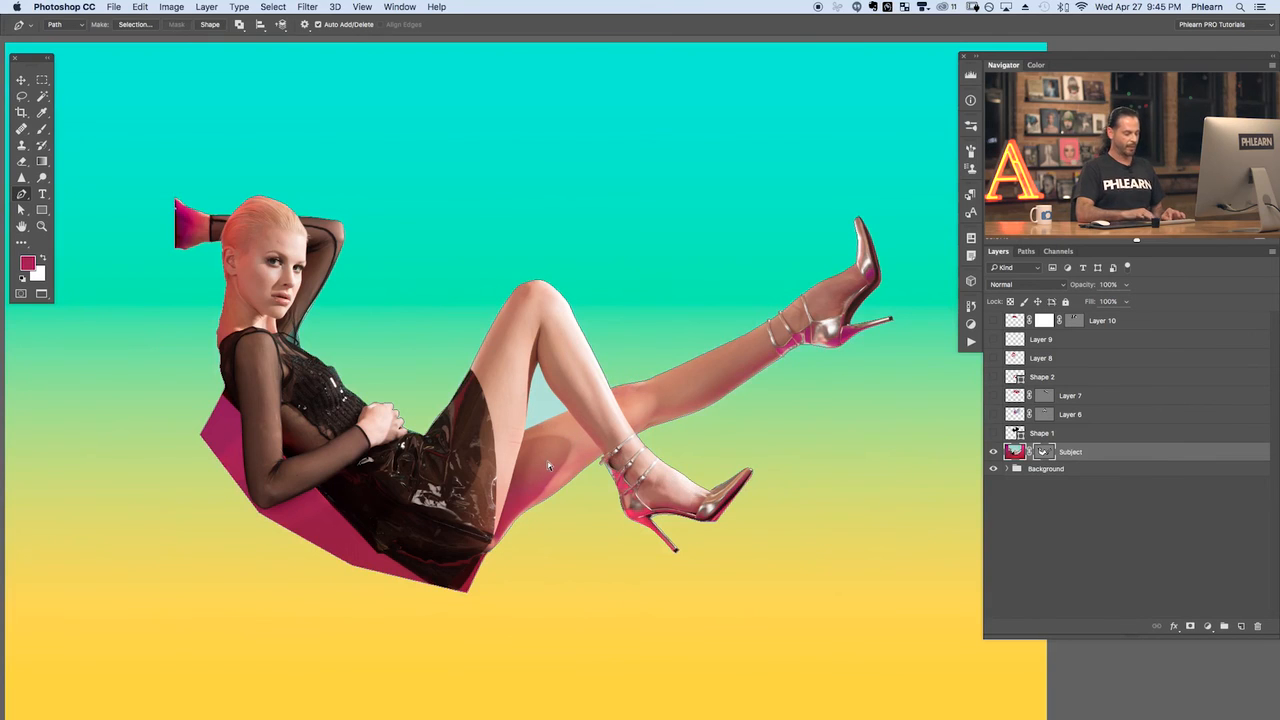
In the Subject Vector Mask, start a subpath in the gap between the legs, tracing the calf down to the rear thigh
{"action": "key", "text": "super+equal"}
{"action": "key", "text": "super+equal"}
{"action": "scroll", "coordinate": [551, 466], "scroll_direction": "left", "scroll_amount": 6}
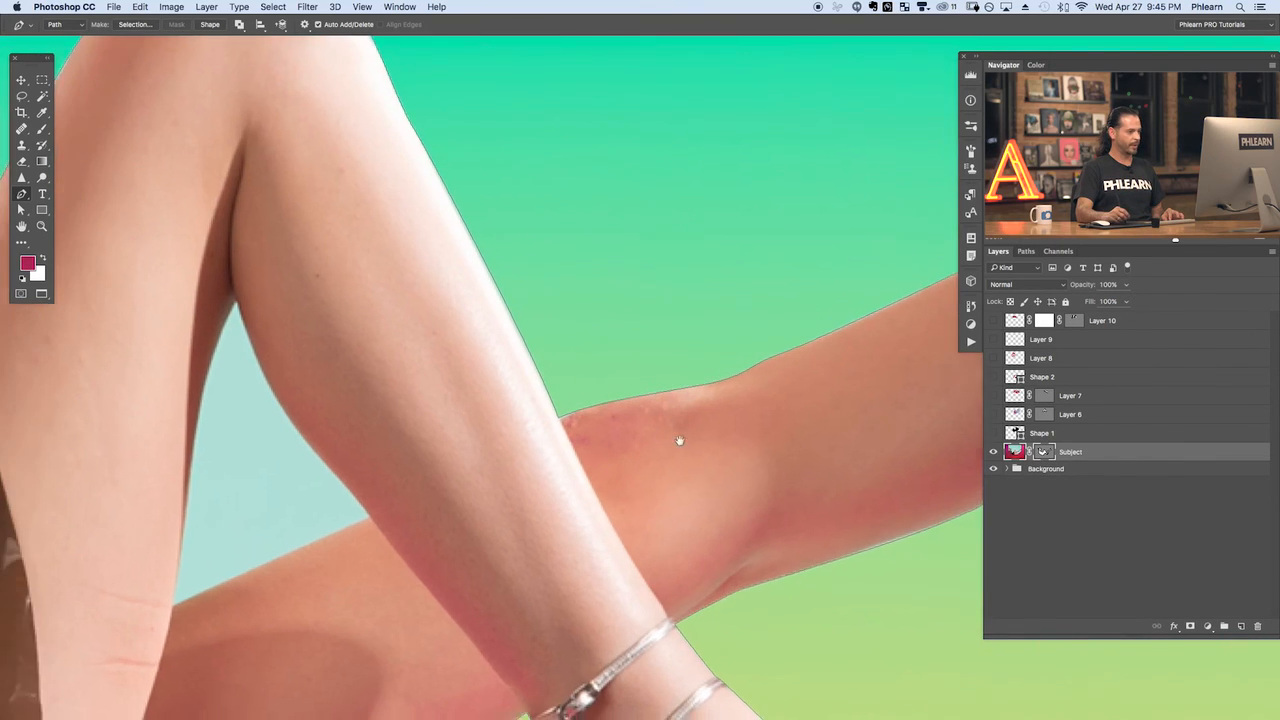
{"action": "left_click", "coordinate": [1027, 253]}
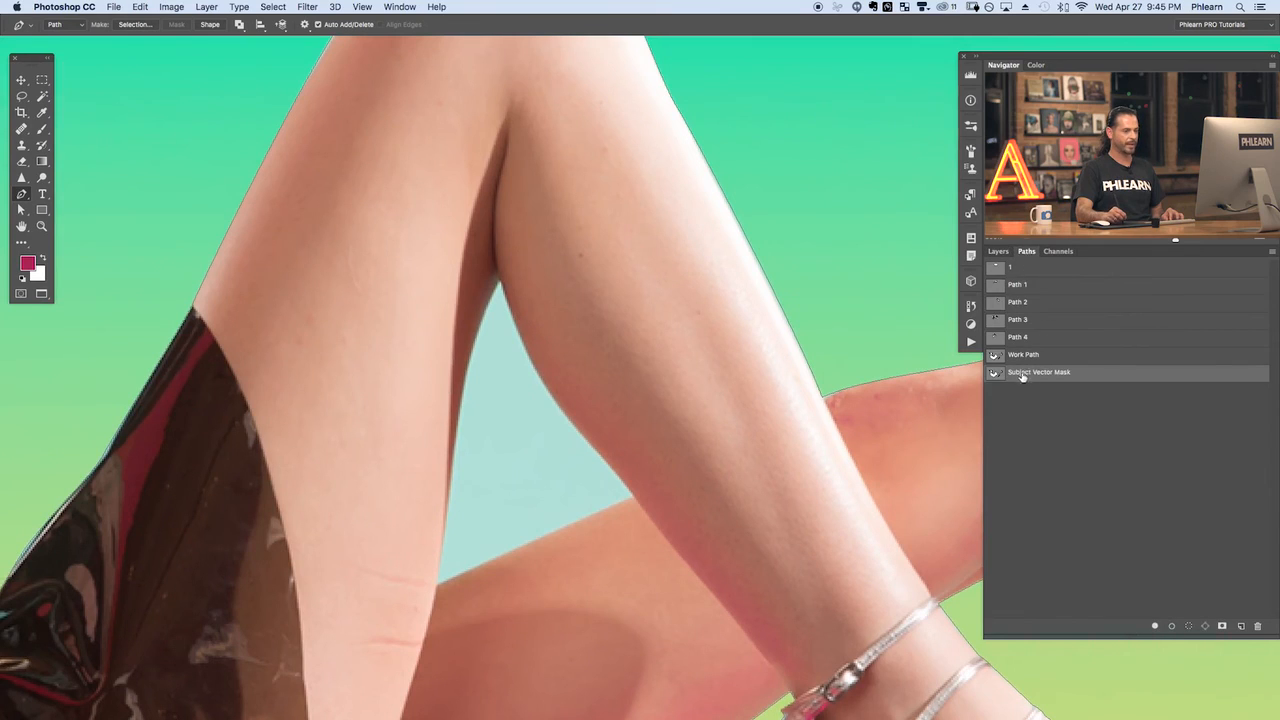
{"action": "left_click", "coordinate": [501, 283]}
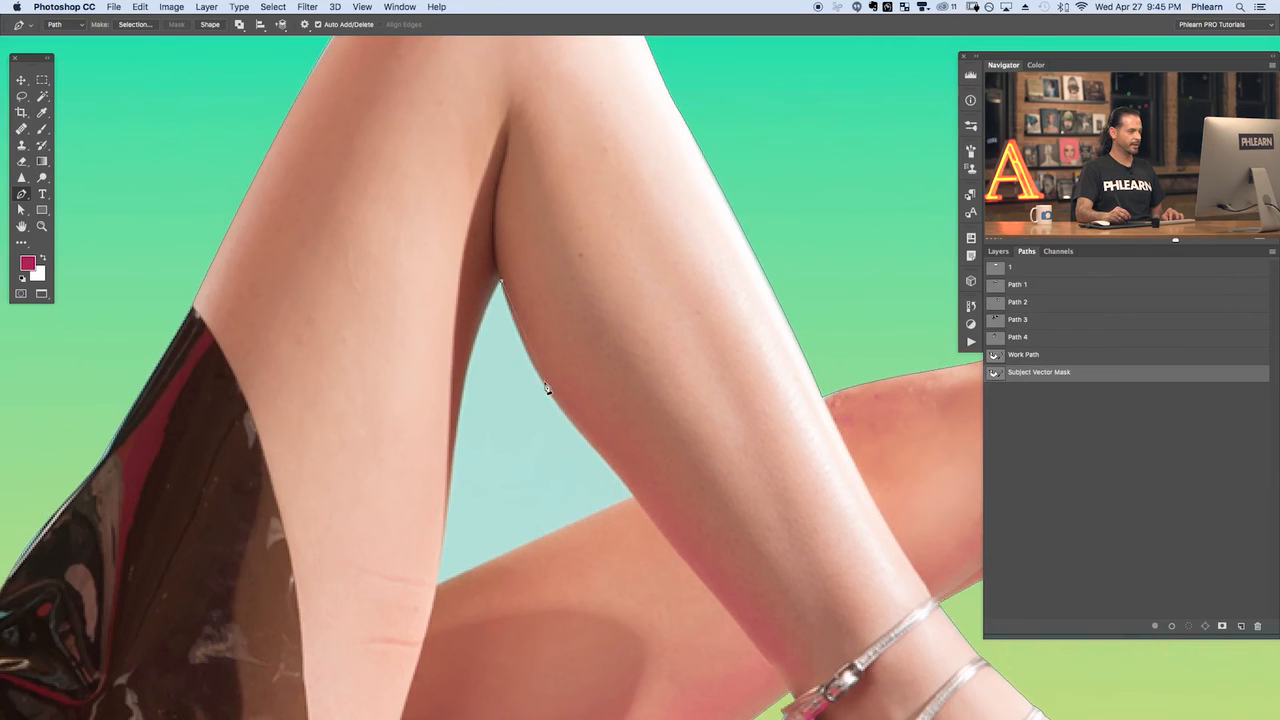
{"action": "left_click_drag", "start_coordinate": [553, 395], "coordinate": [581, 422]}
{"action": "left_click", "coordinate": [635, 503]}
{"action": "mouse_move", "coordinate": [641, 511]}
{"action": "left_mouse_down"}
{"action": "mouse_move", "coordinate": [656, 520]}
{"action": "mouse_move", "coordinate": [625, 523]}
{"action": "mouse_move", "coordinate": [653, 525]}
{"action": "mouse_move", "coordinate": [623, 514]}
{"action": "left_mouse_up"}
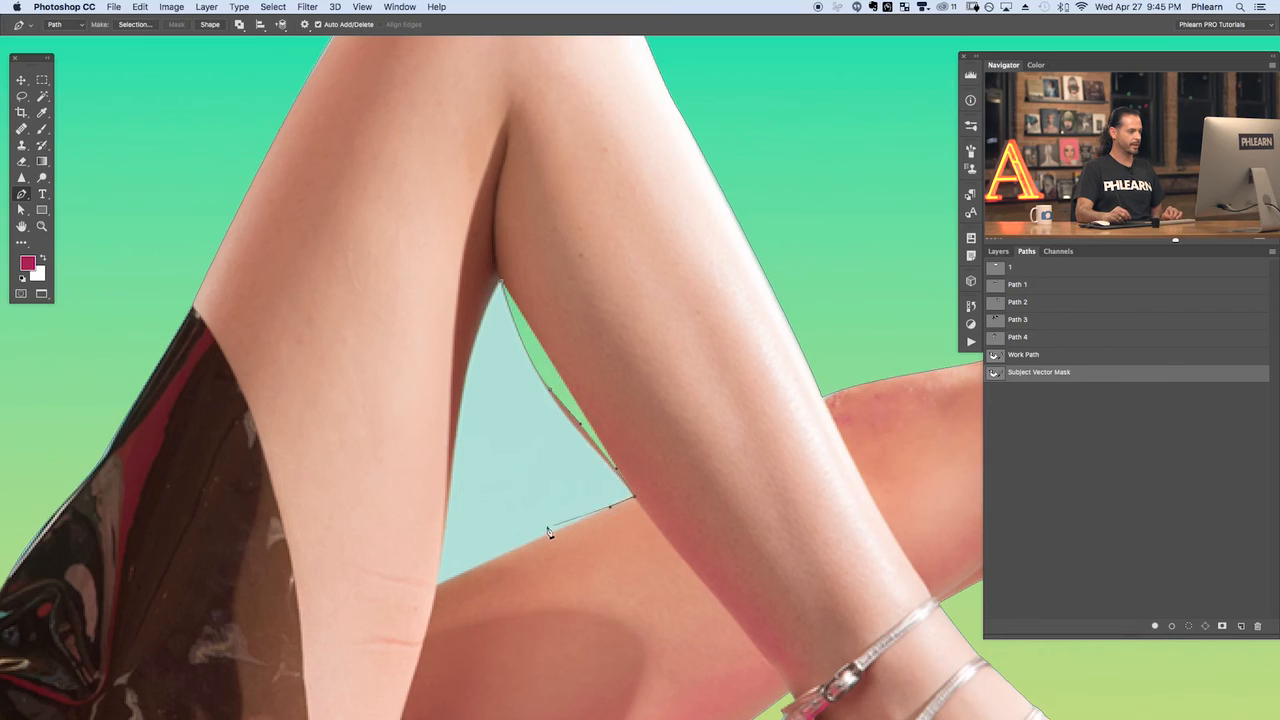
Trace the gap's lower edge along the rear thigh and up the front thigh, closing the subpath behind the knee
{"action": "left_click_drag", "start_coordinate": [508, 551], "coordinate": [496, 560]}
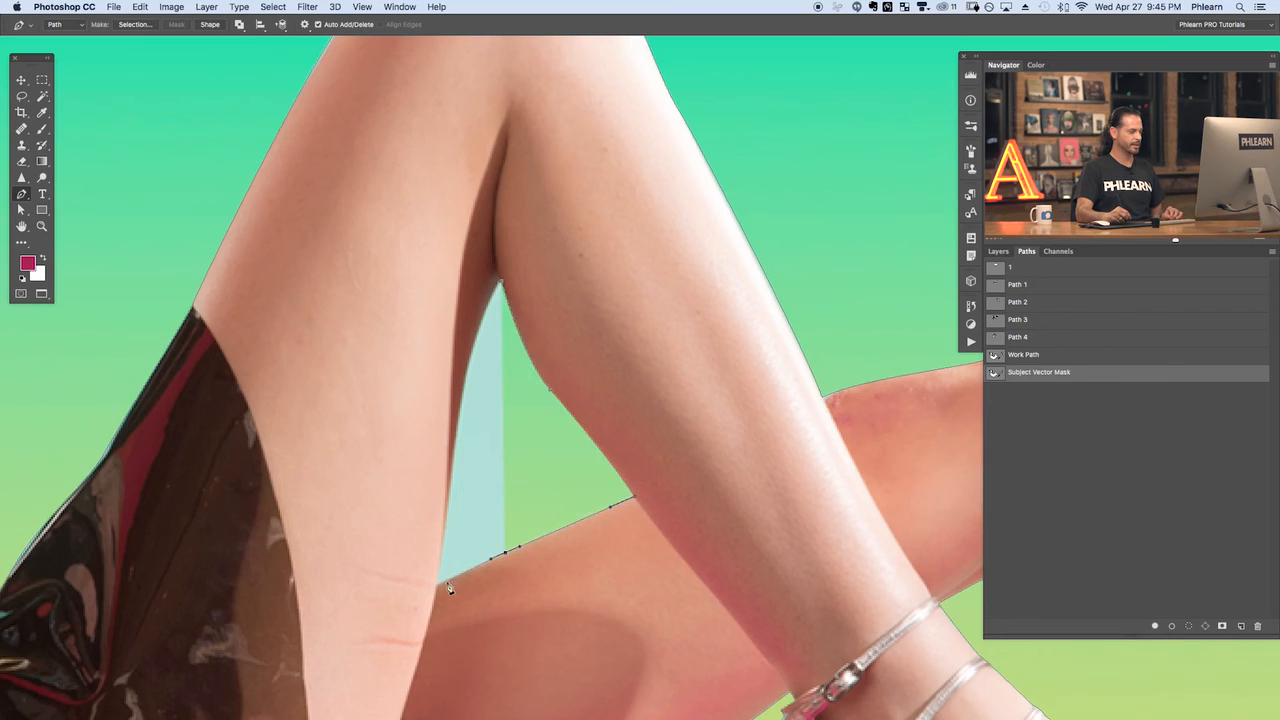
{"action": "left_click", "coordinate": [438, 586]}
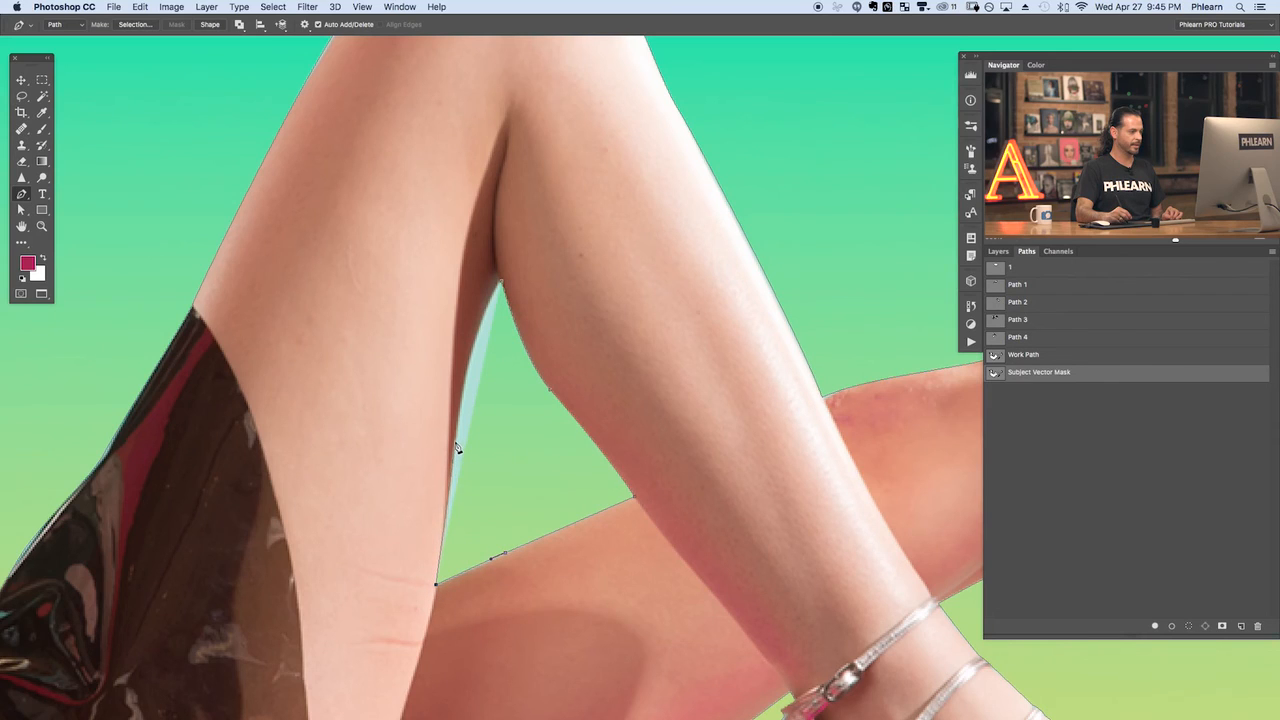
{"action": "left_click_drag", "start_coordinate": [457, 448], "coordinate": [458, 402]}
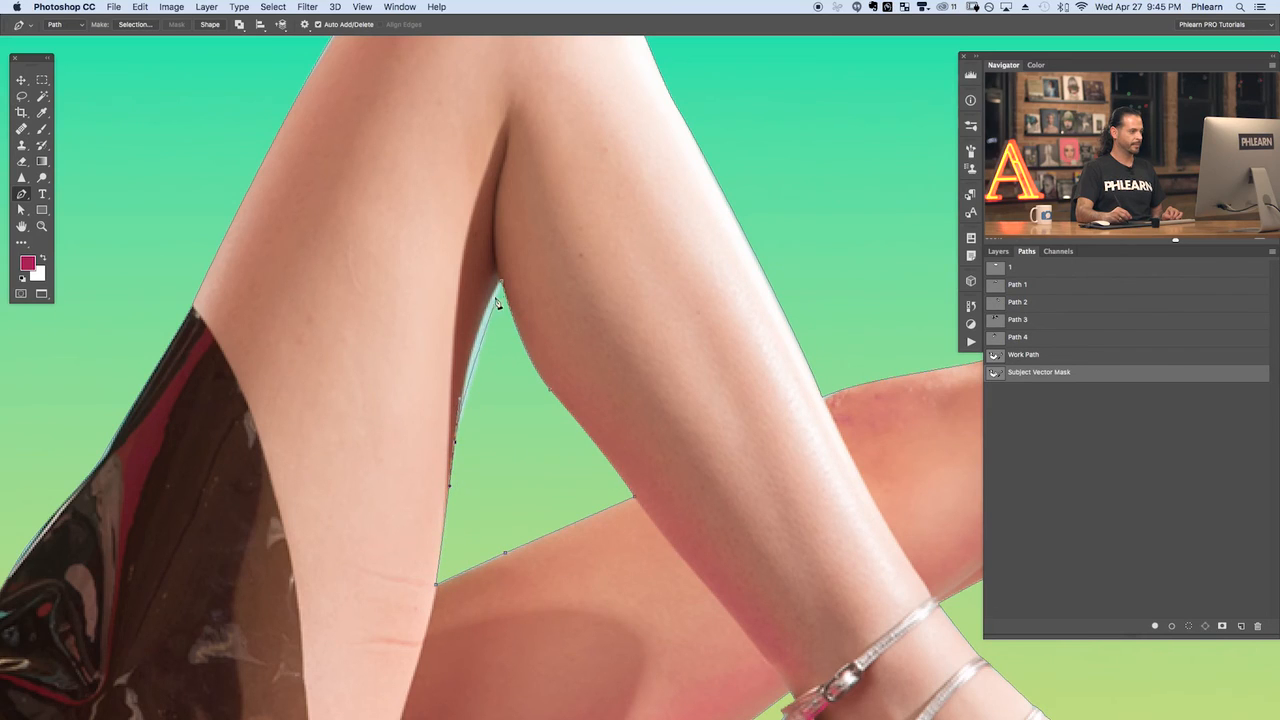
{"action": "left_click_drag", "start_coordinate": [502, 285], "coordinate": [518, 275]}
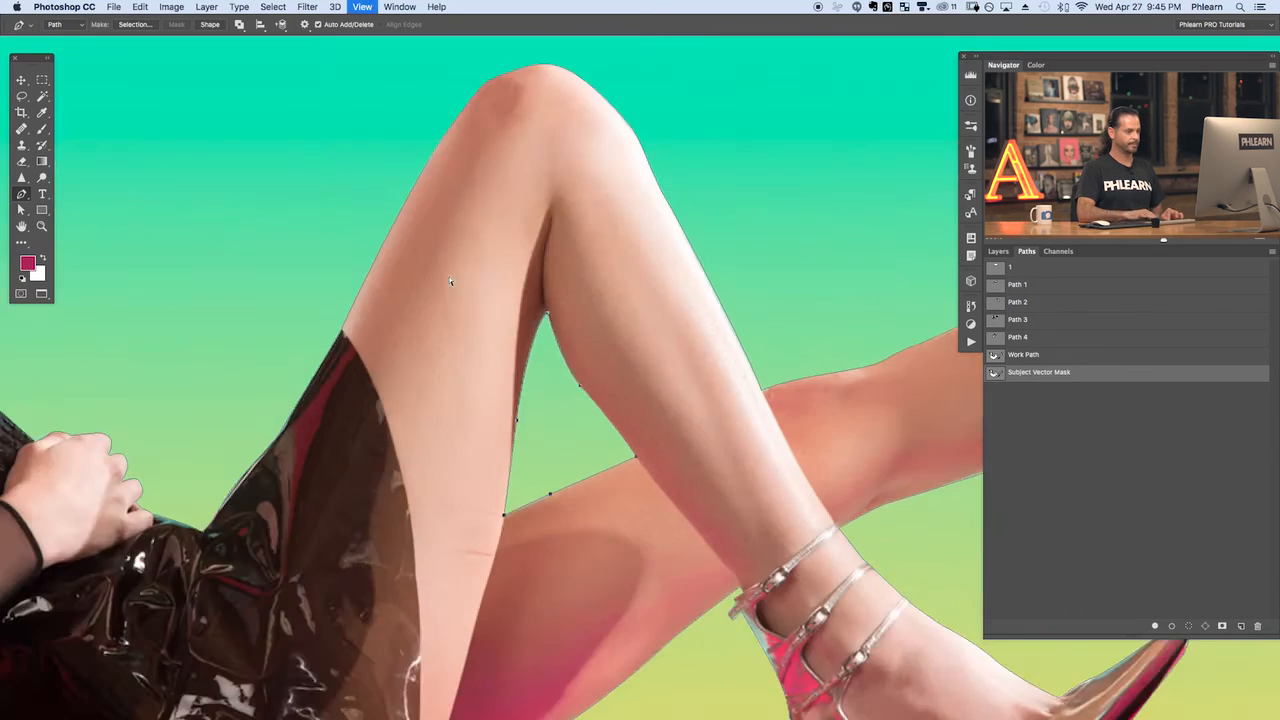
Deselect the mask path and disable the Subject layer's vector mask to compare the cutout with the full photo
{"action": "key", "text": "super+0"}
{"action": "key", "text": "super+minus"}
{"action": "key", "text": "super+equal"}
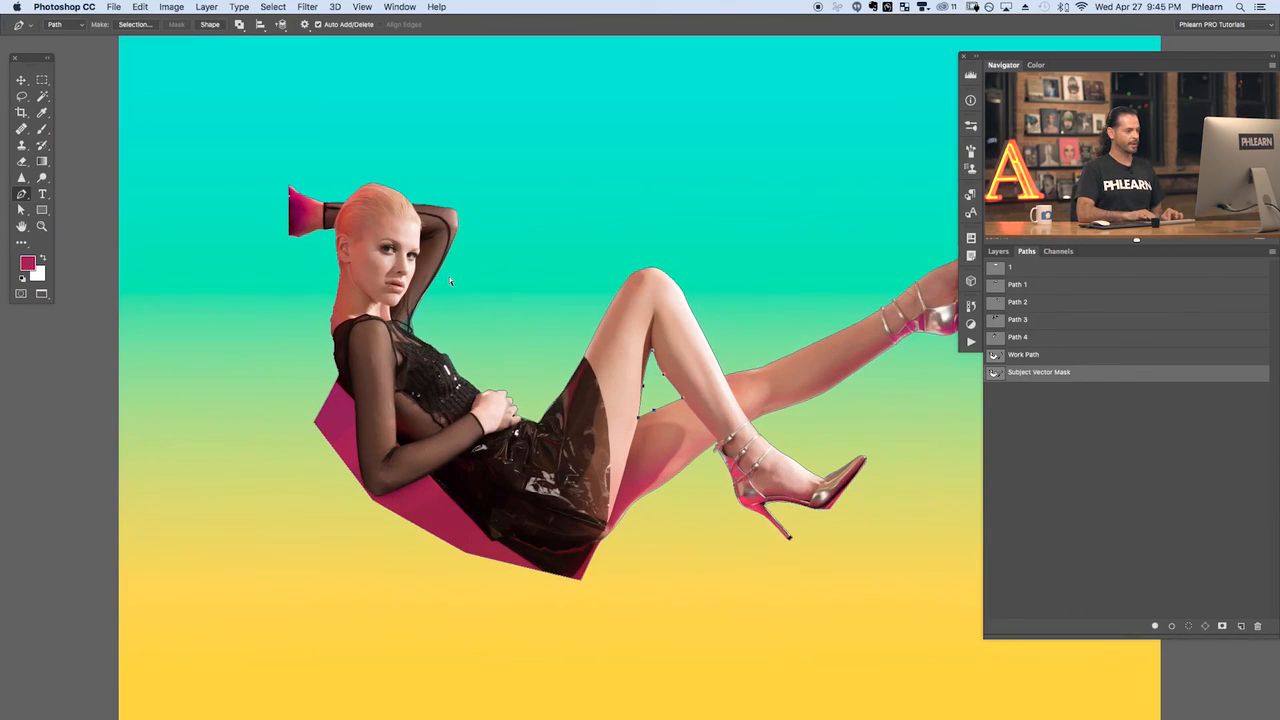
{"action": "left_click_drag", "start_coordinate": [516, 446], "coordinate": [456, 467]}
{"action": "left_click", "coordinate": [994, 454]}
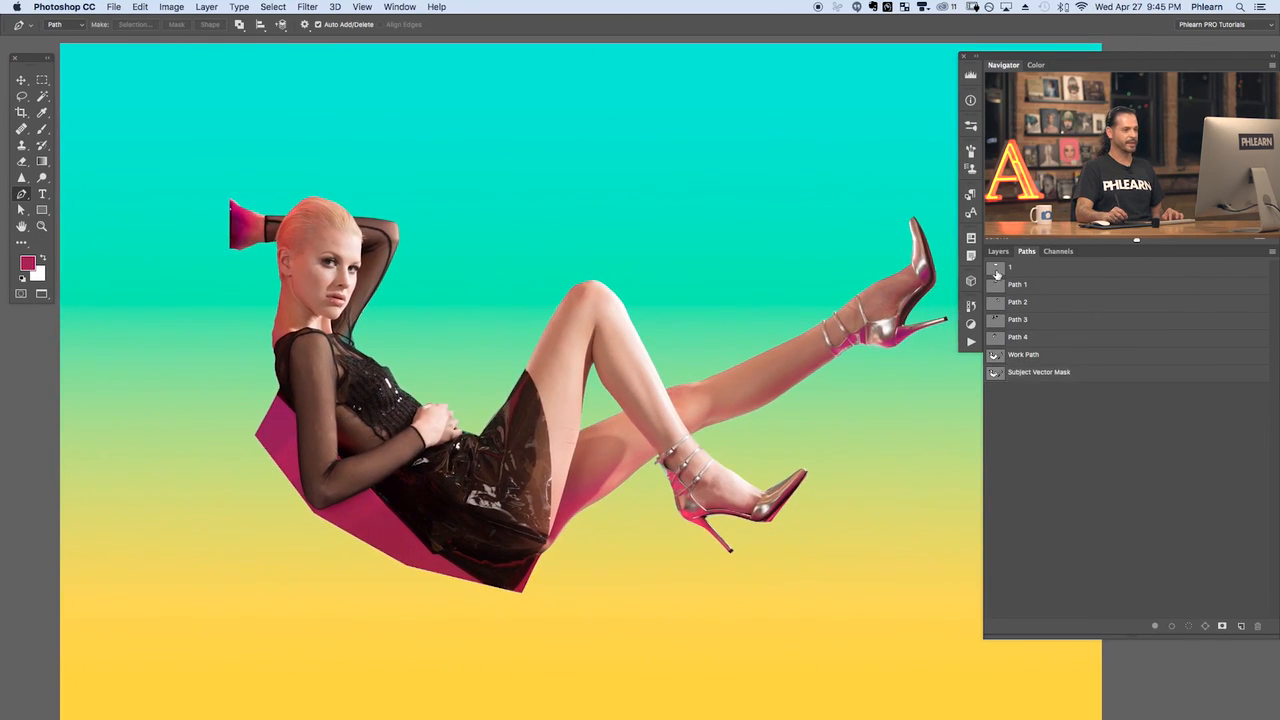
{"action": "left_click", "coordinate": [998, 251]}
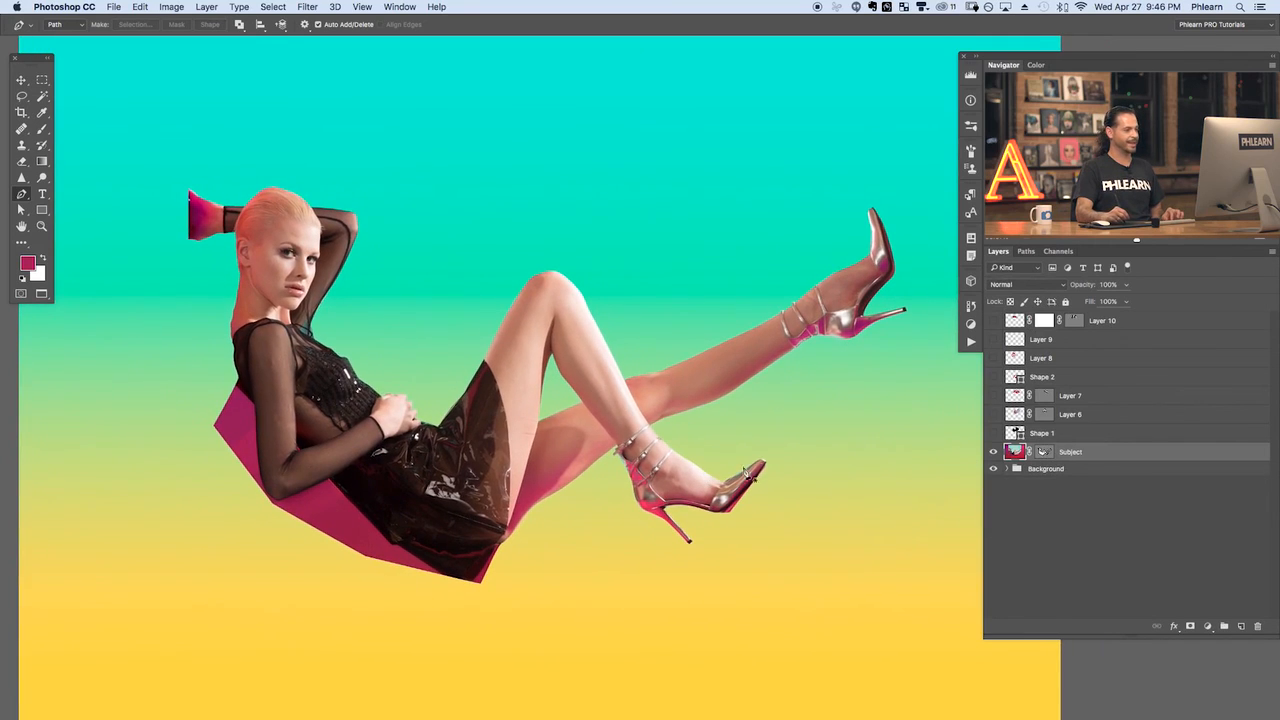
{"action": "left_click", "coordinate": [1044, 452], "text": "shift"}
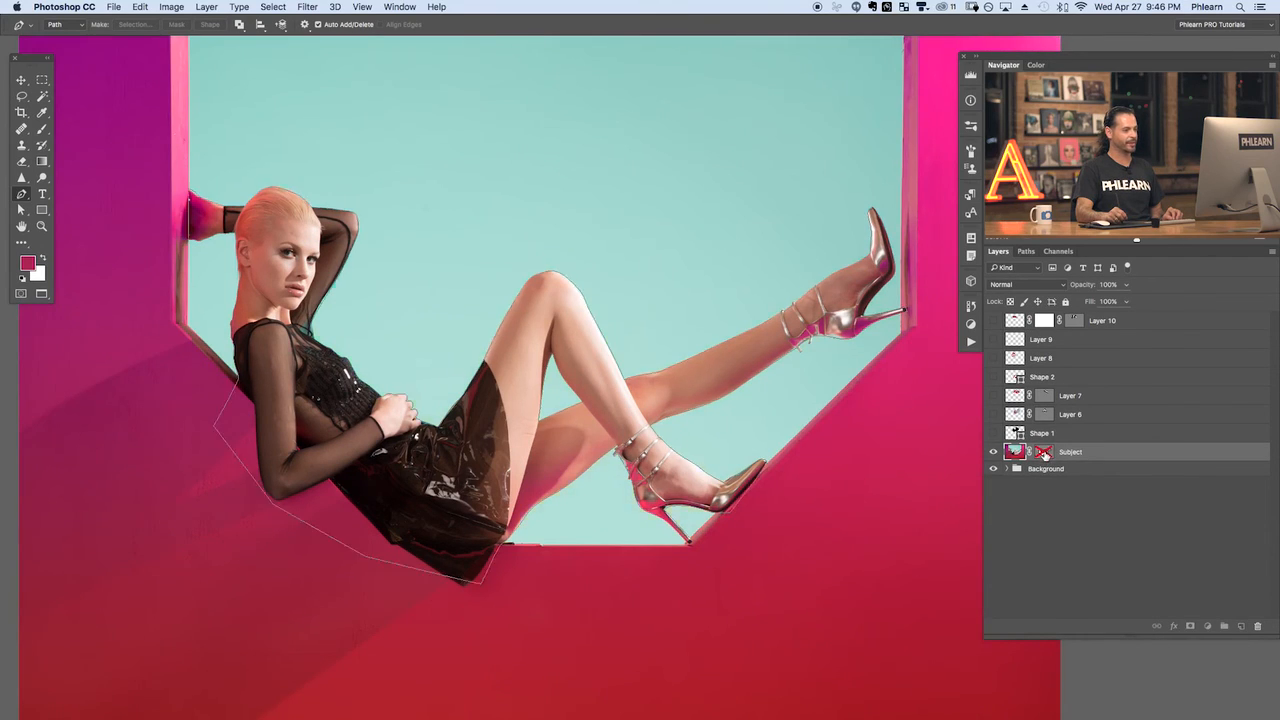
Toggle the Subject layer's vector mask off and on to compare the photo with the cutout, leaving the mask enabled
{"action": "left_click", "coordinate": [1044, 452], "text": "shift"}
{"action": "left_click", "coordinate": [1044, 452], "text": "shift"}
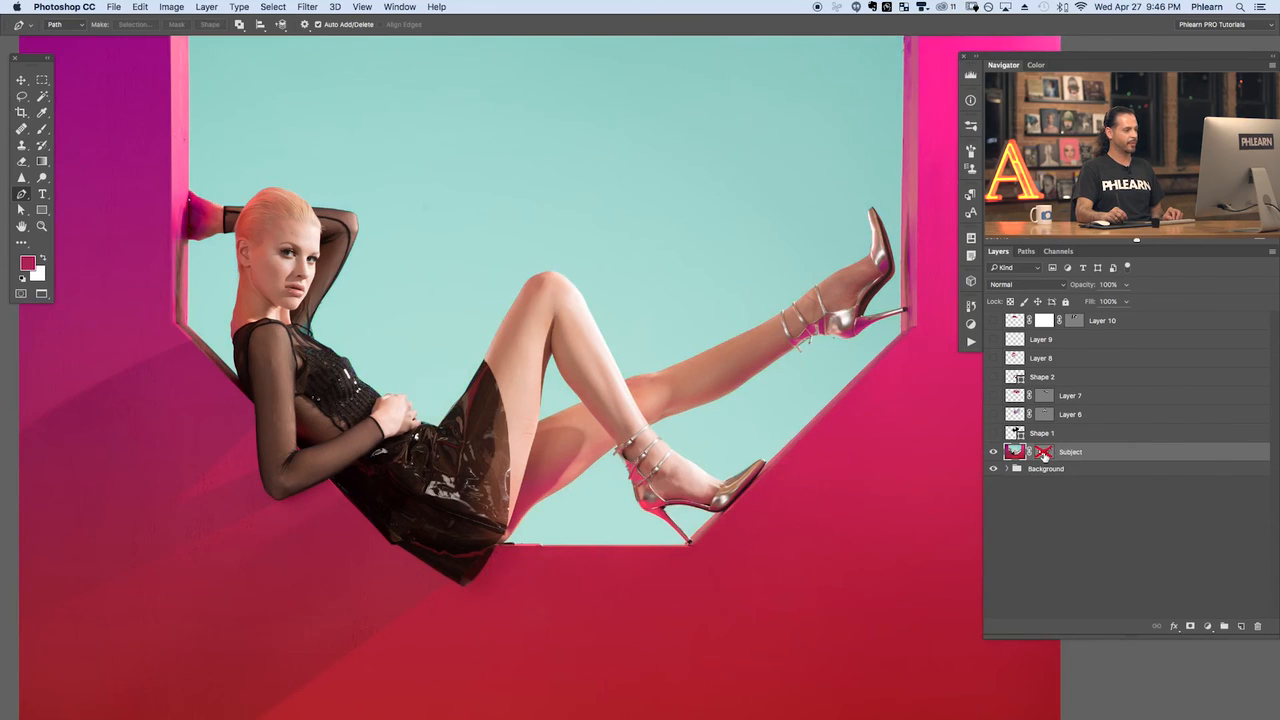
{"action": "left_click", "coordinate": [1044, 452], "text": "shift"}
{"action": "left_click", "coordinate": [1044, 452], "text": "shift"}
{"action": "left_click", "coordinate": [1044, 452], "text": "shift"}
{"action": "left_click", "coordinate": [1044, 452], "text": "shift"}
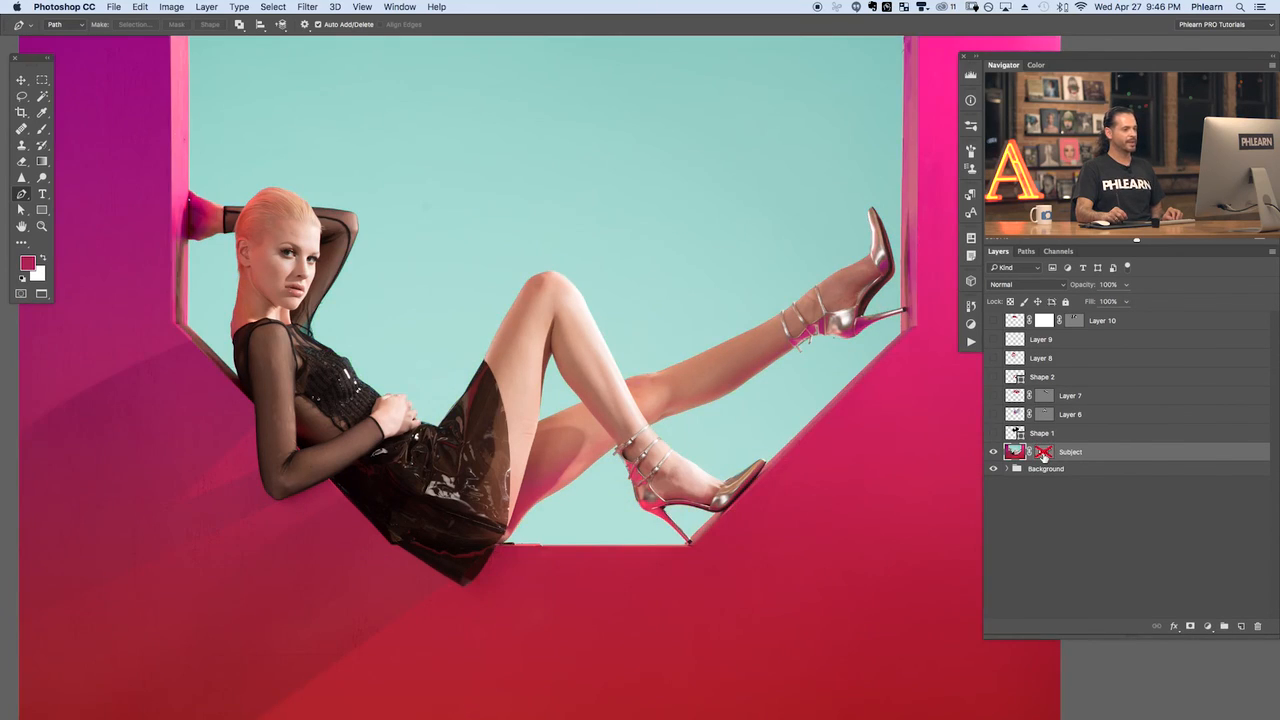
{"action": "left_click", "coordinate": [1044, 452], "text": "shift"}
{"action": "left_click", "coordinate": [1044, 452], "text": "shift"}
{"action": "left_click", "coordinate": [1044, 452], "text": "shift"}
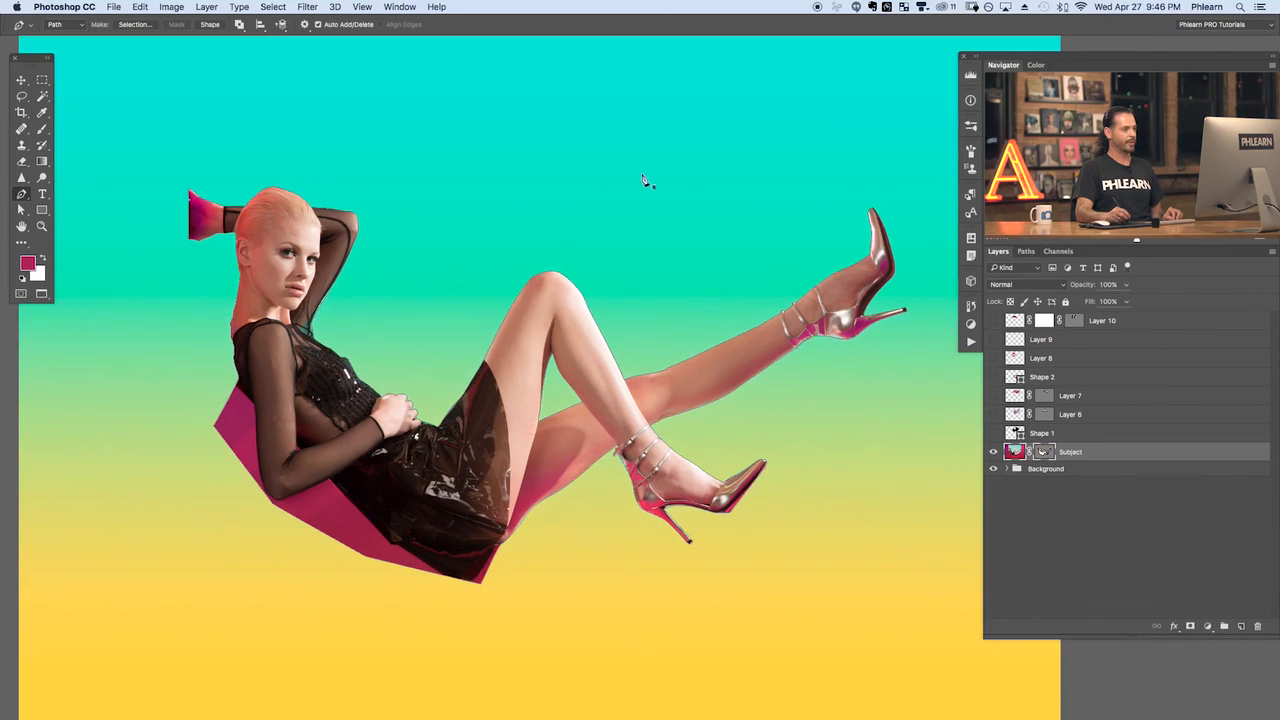
{"action": "left_click", "coordinate": [1044, 452], "text": "shift"}
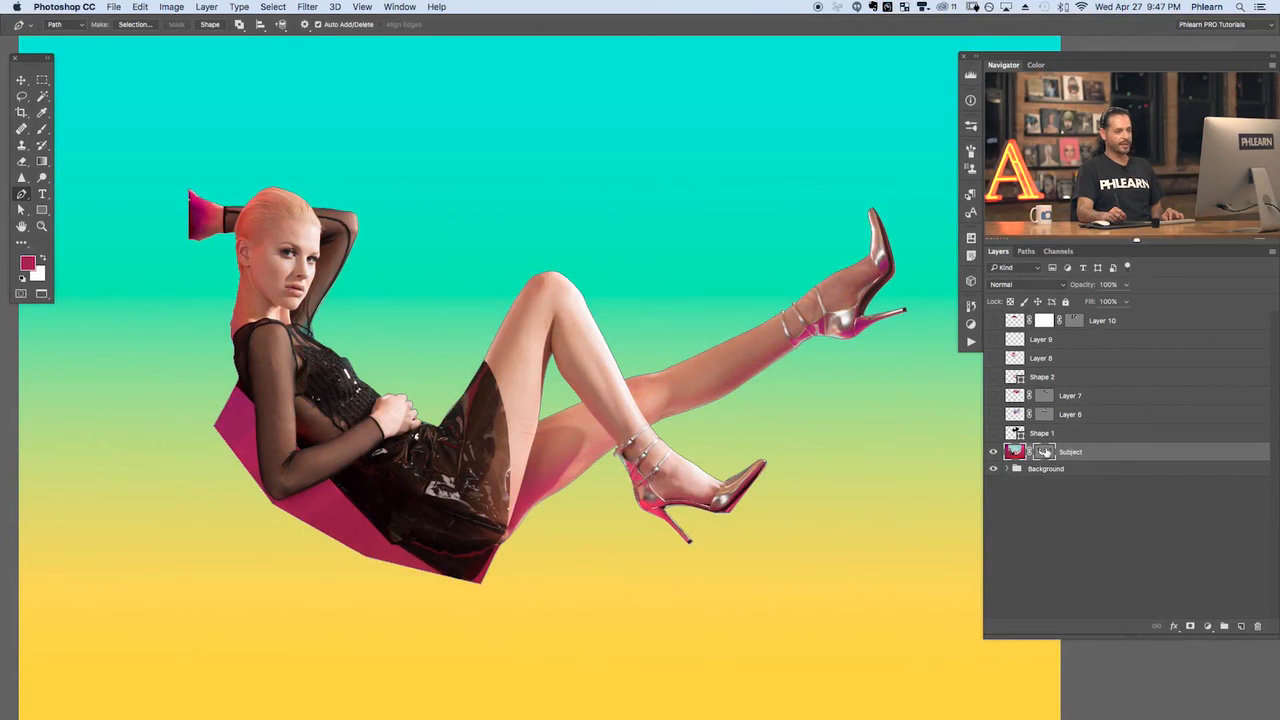
Set the Subject vector mask's feather to 3.8 px and deselect the layer to inspect the softened edge around the legs
{"action": "key", "text": "super+plus"}
{"action": "key", "text": "super+plus"}
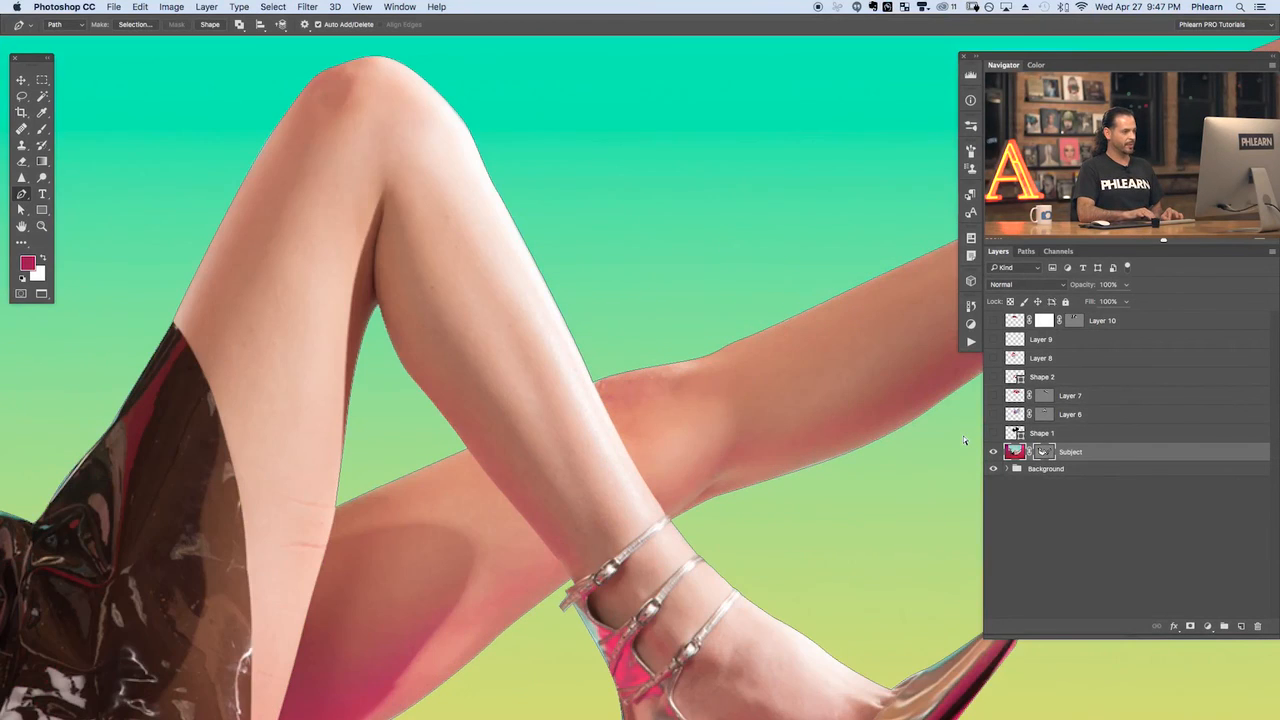
{"action": "left_click", "coordinate": [1040, 531]}
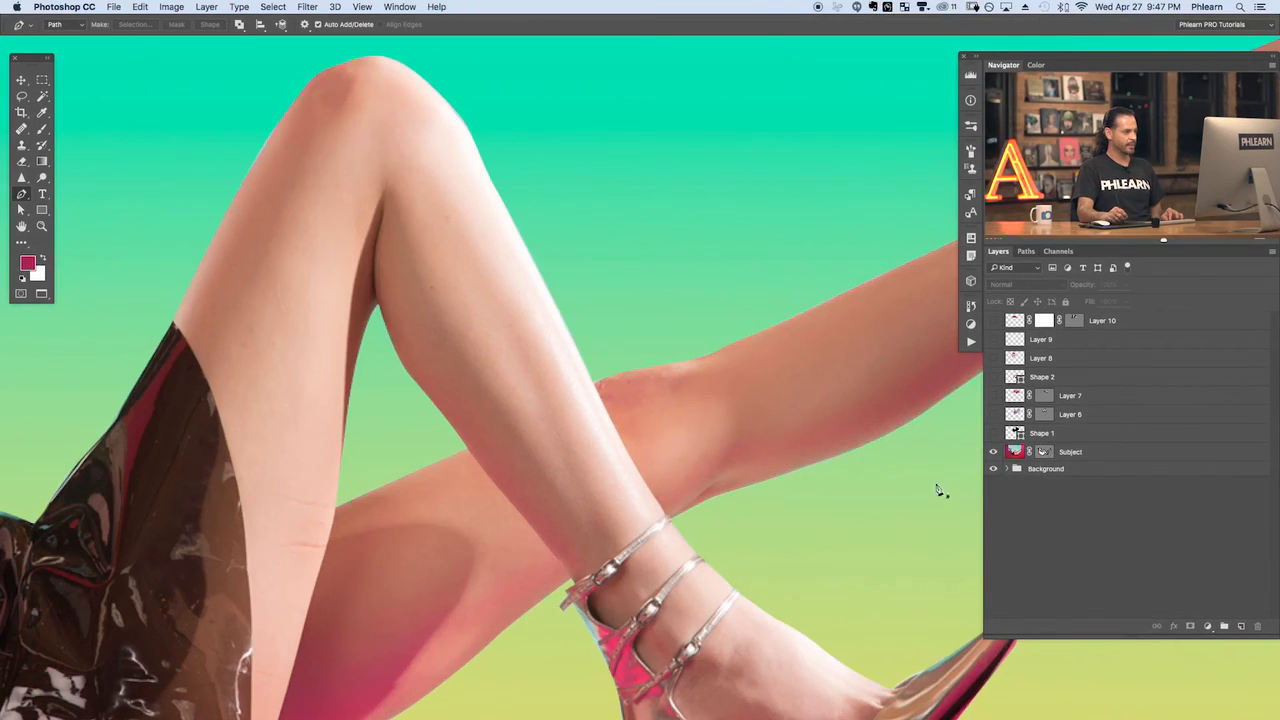
{"action": "left_click_drag", "start_coordinate": [658, 538], "coordinate": [890, 495]}
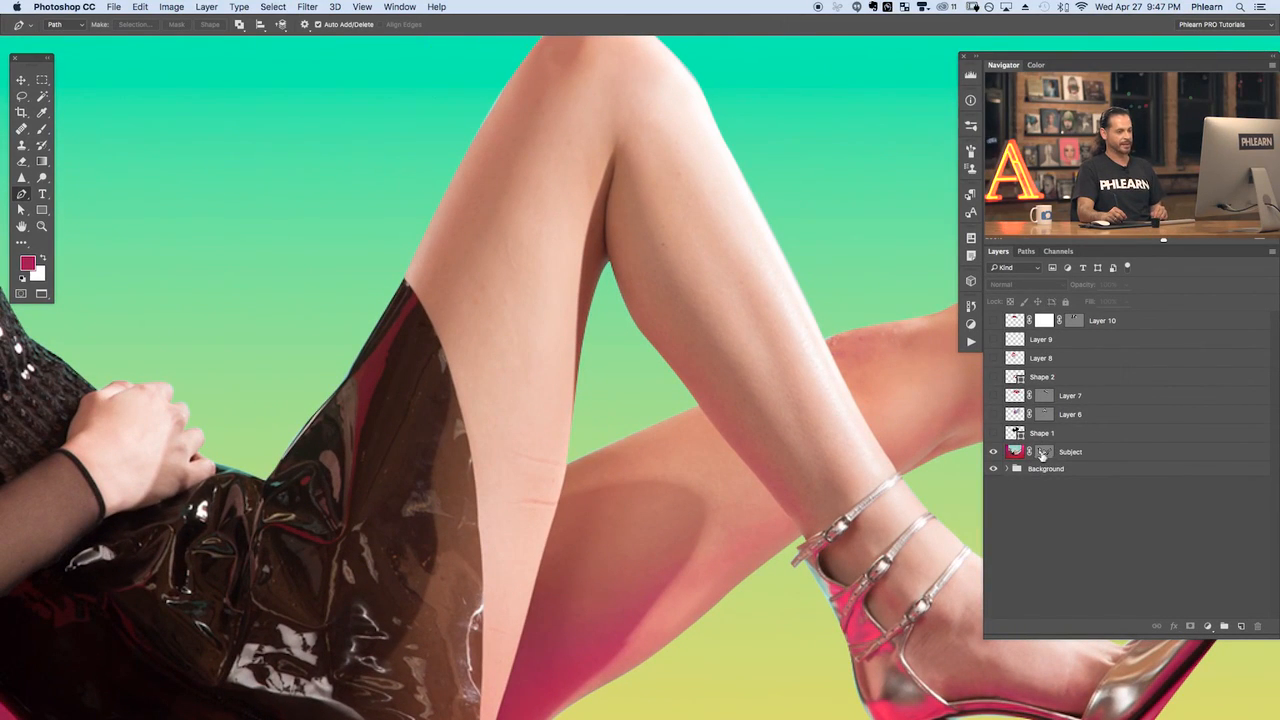
{"action": "left_click", "coordinate": [1041, 453]}
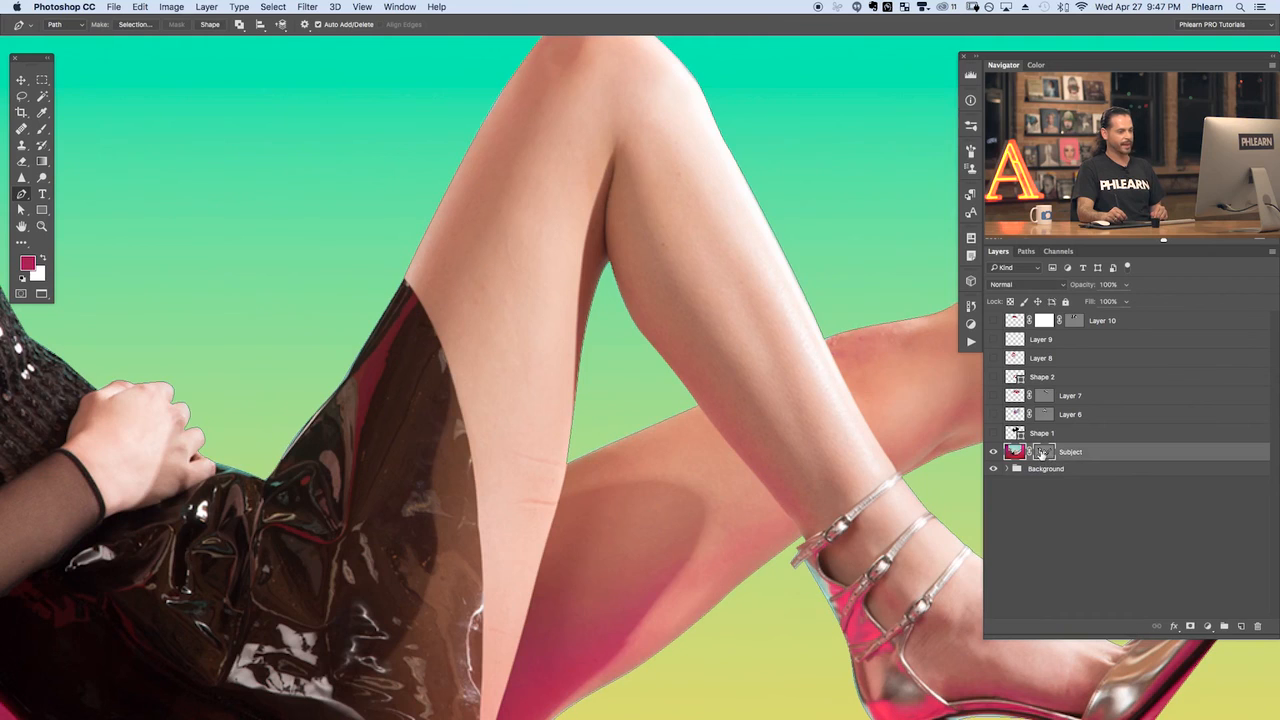
{"action": "left_click", "coordinate": [400, 8]}
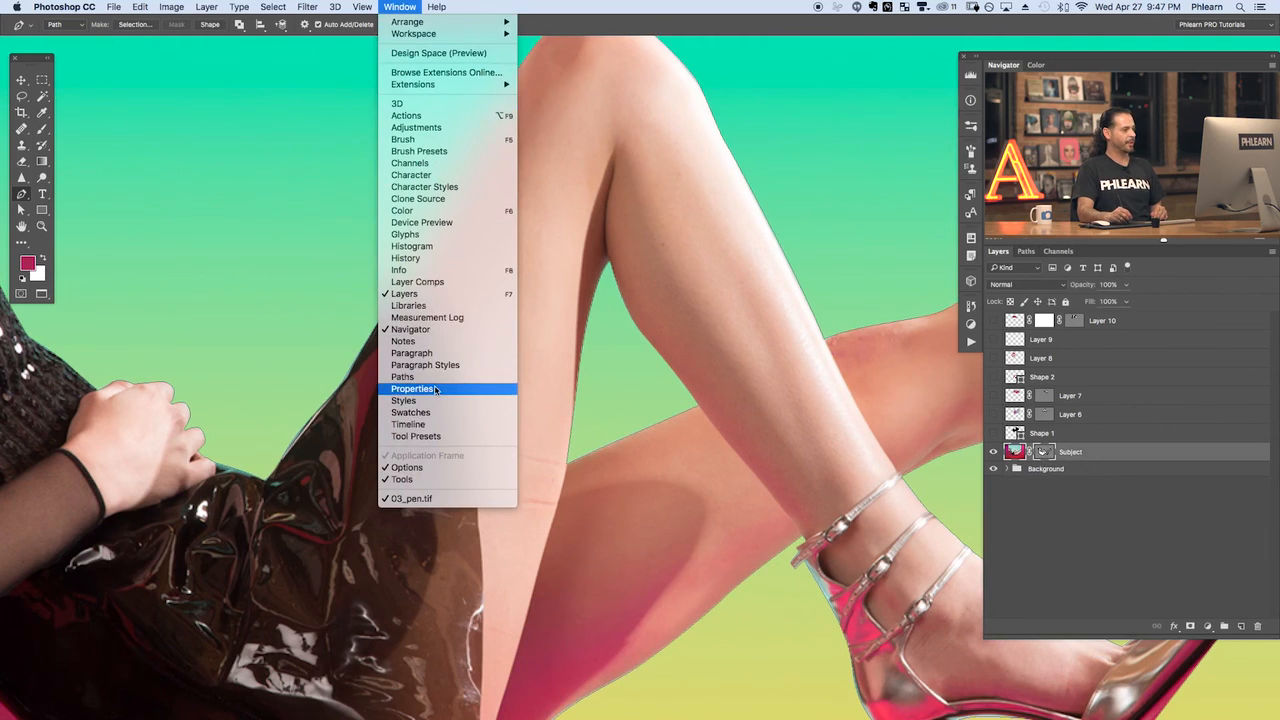
{"action": "left_click", "coordinate": [476, 388]}
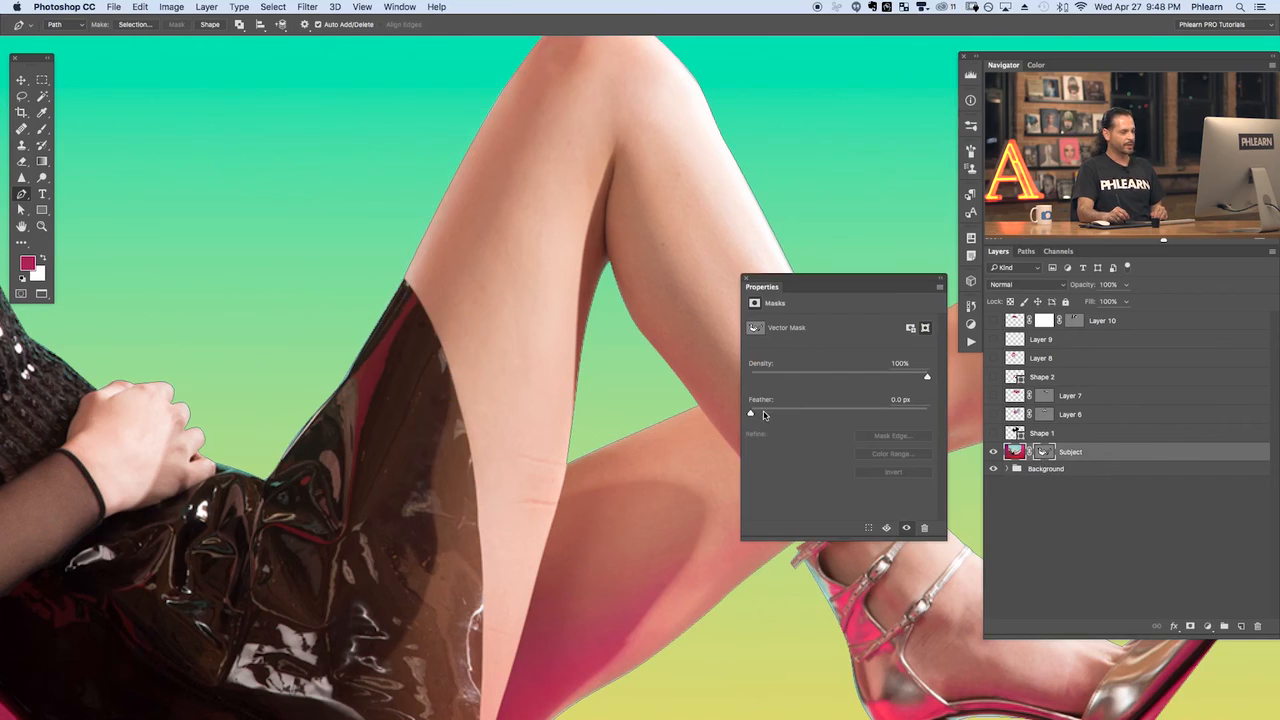
{"action": "left_click_drag", "start_coordinate": [764, 414], "coordinate": [816, 415]}
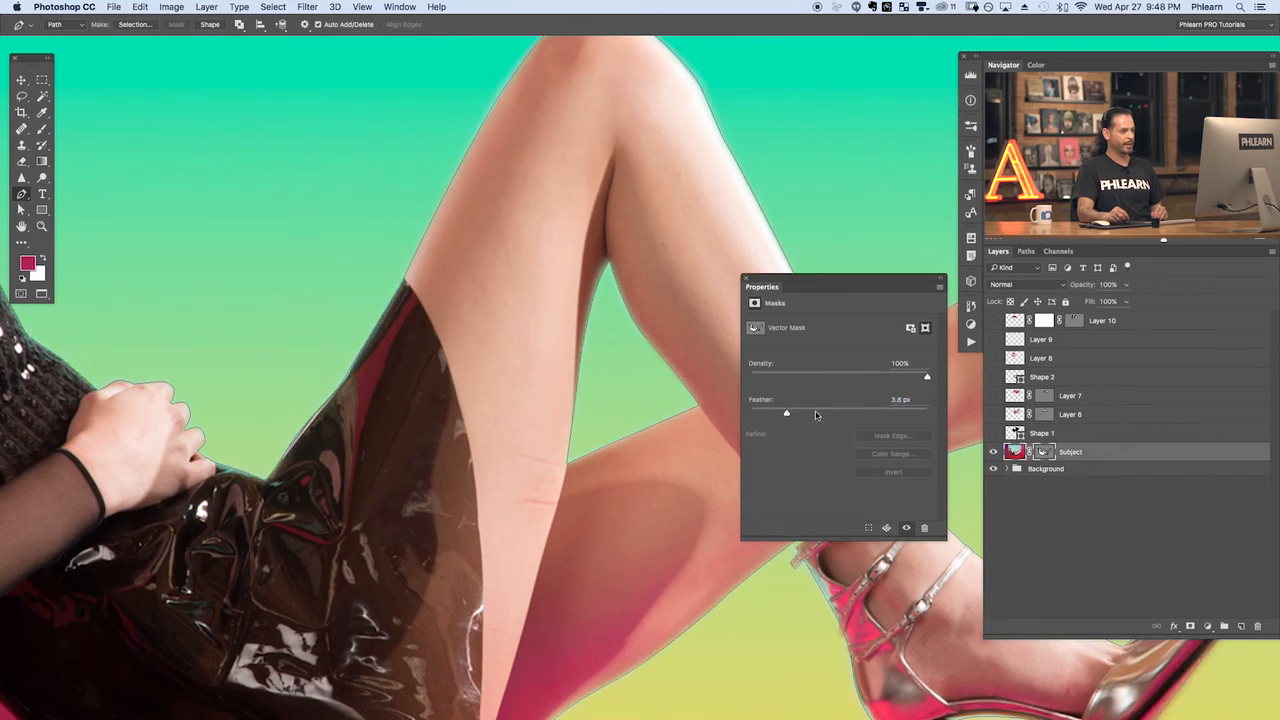
{"action": "left_click", "coordinate": [1051, 501]}
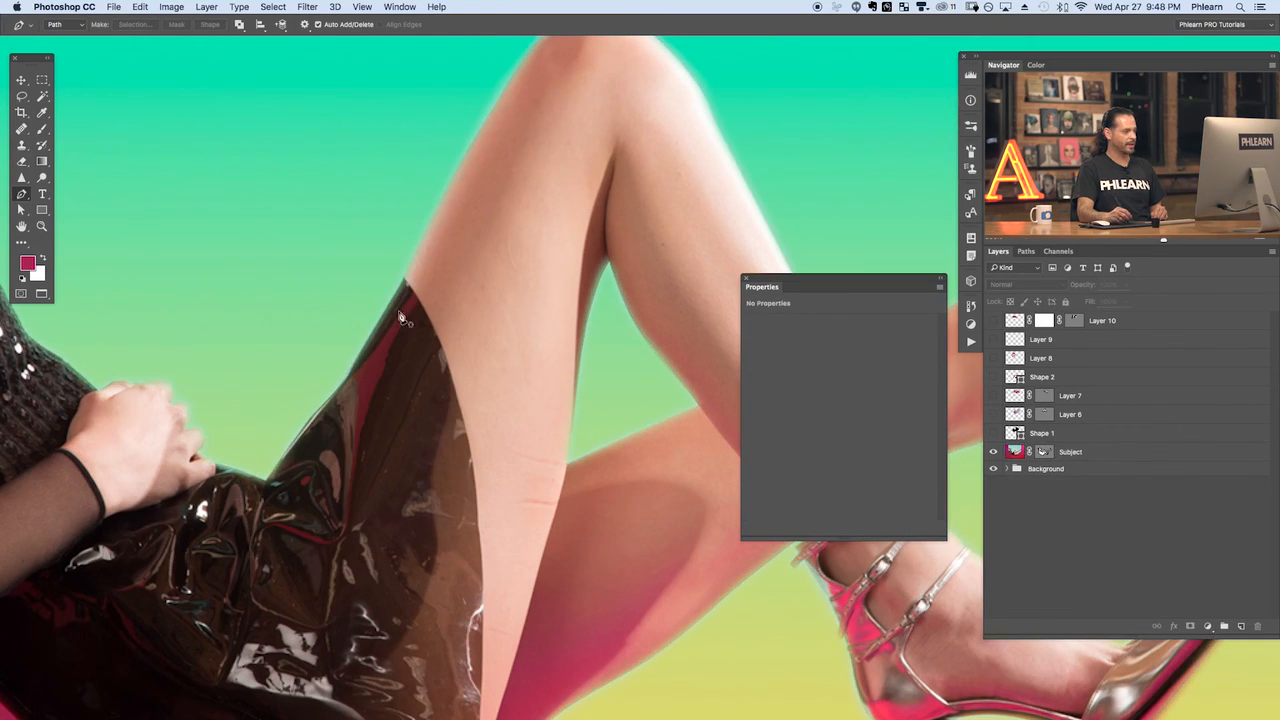
Reduce the Subject vector mask's feather to 0.7 px and deselect the layer to check the cutout's edges
{"action": "left_click", "coordinate": [1043, 455]}
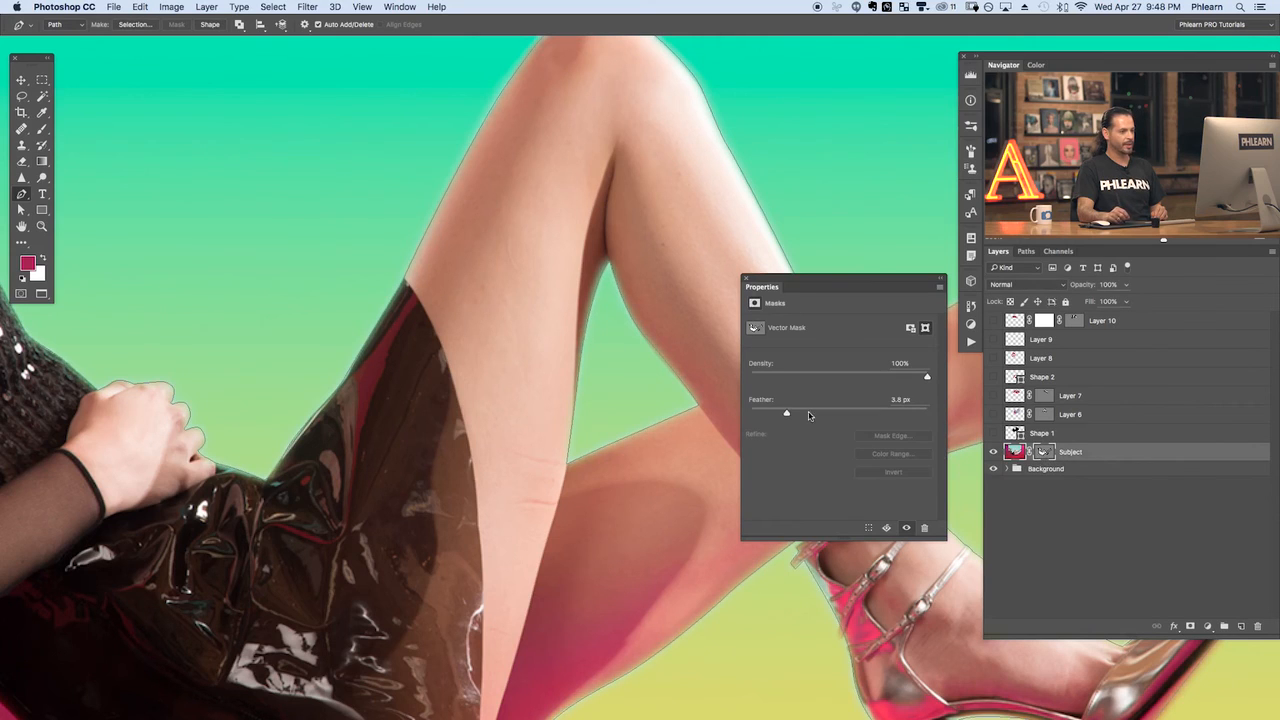
{"action": "left_click_drag", "start_coordinate": [781, 414], "coordinate": [760, 415]}
{"action": "left_click", "coordinate": [1065, 509]}
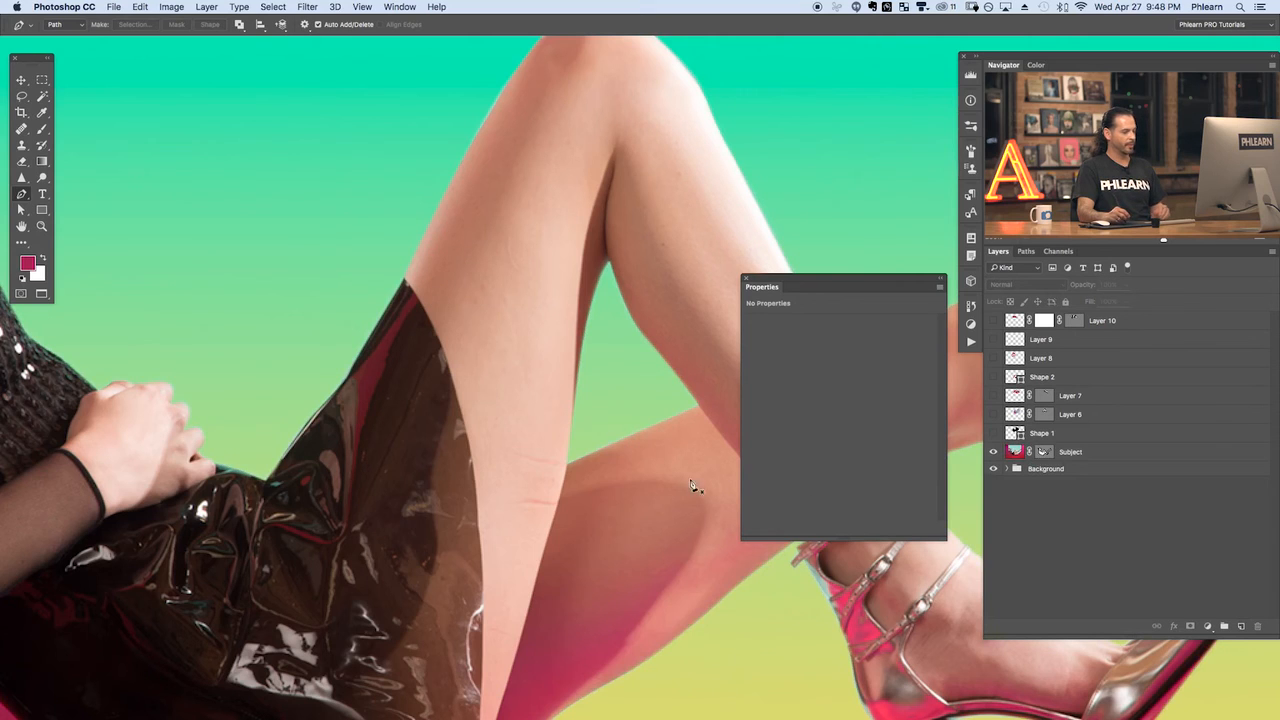
{"action": "left_click_drag", "start_coordinate": [709, 574], "coordinate": [426, 363]}
{"action": "left_click_drag", "start_coordinate": [364, 430], "coordinate": [479, 462]}
{"action": "key", "text": "super+plus"}
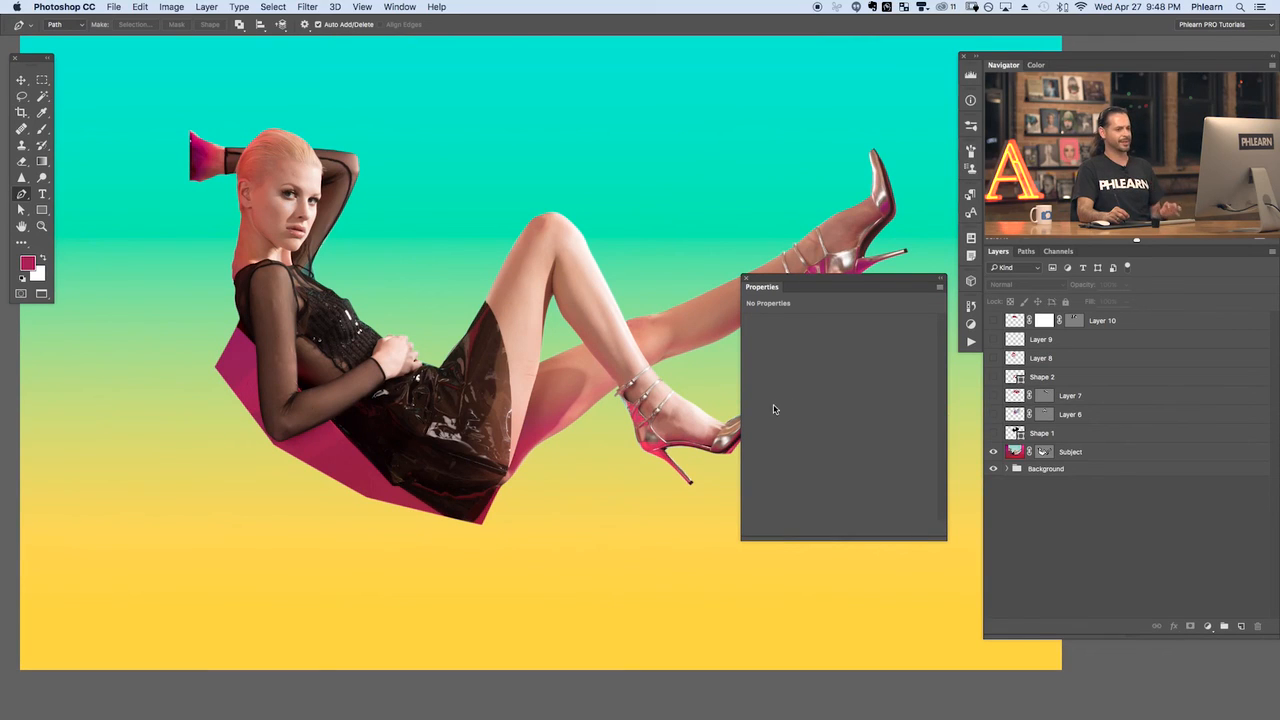
Delete the vector mask from the Subject layer and close the mask properties
{"action": "left_click", "coordinate": [1045, 453]}
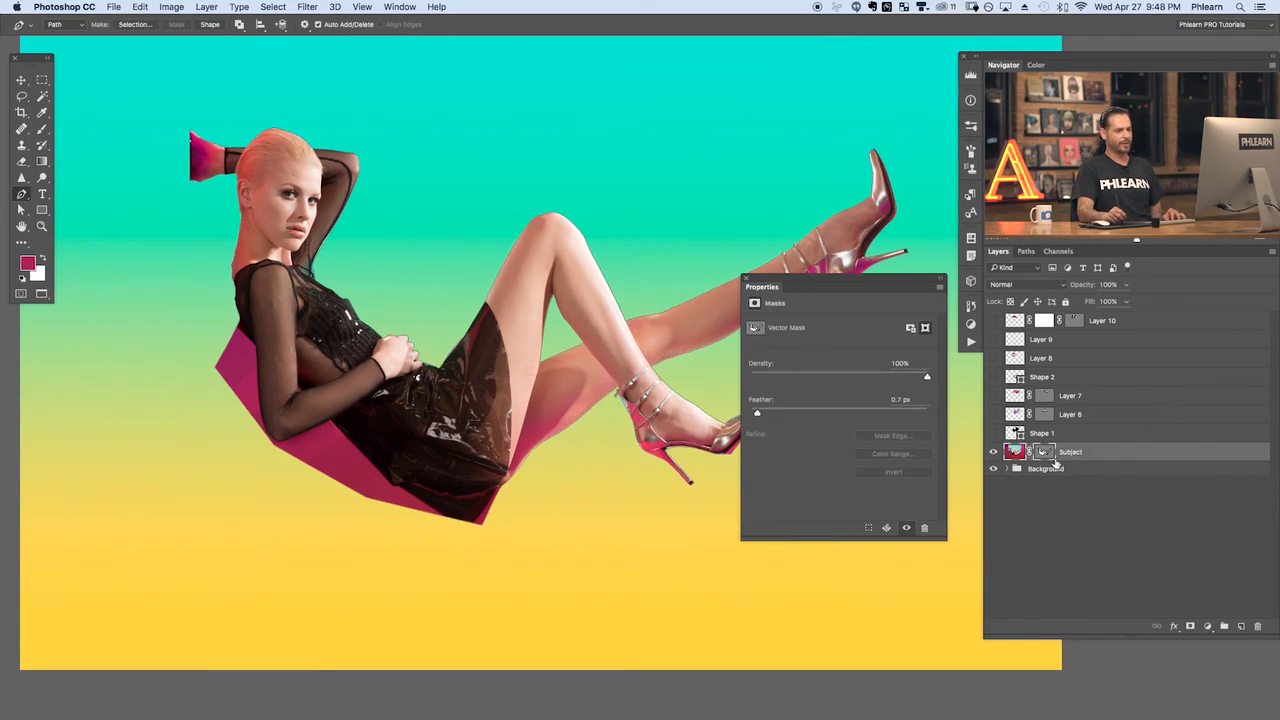
{"action": "left_click_drag", "start_coordinate": [1045, 453], "coordinate": [1260, 627]}
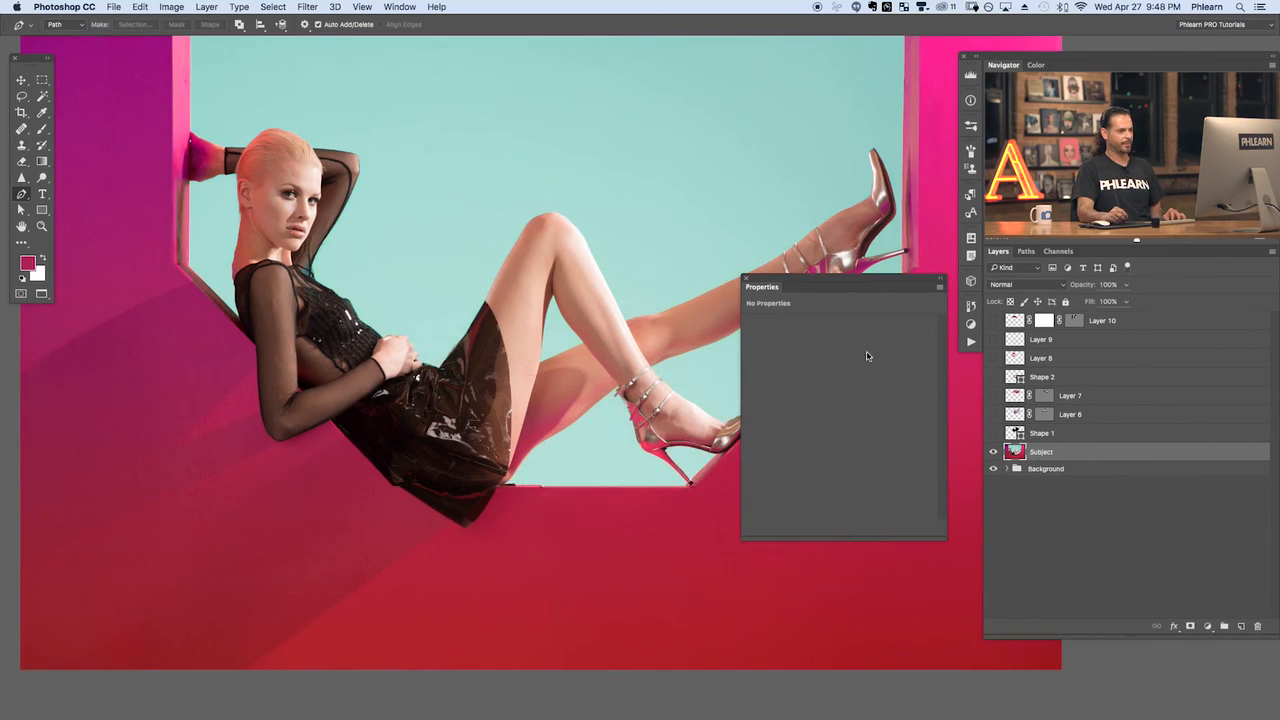
{"action": "left_click", "coordinate": [748, 280]}
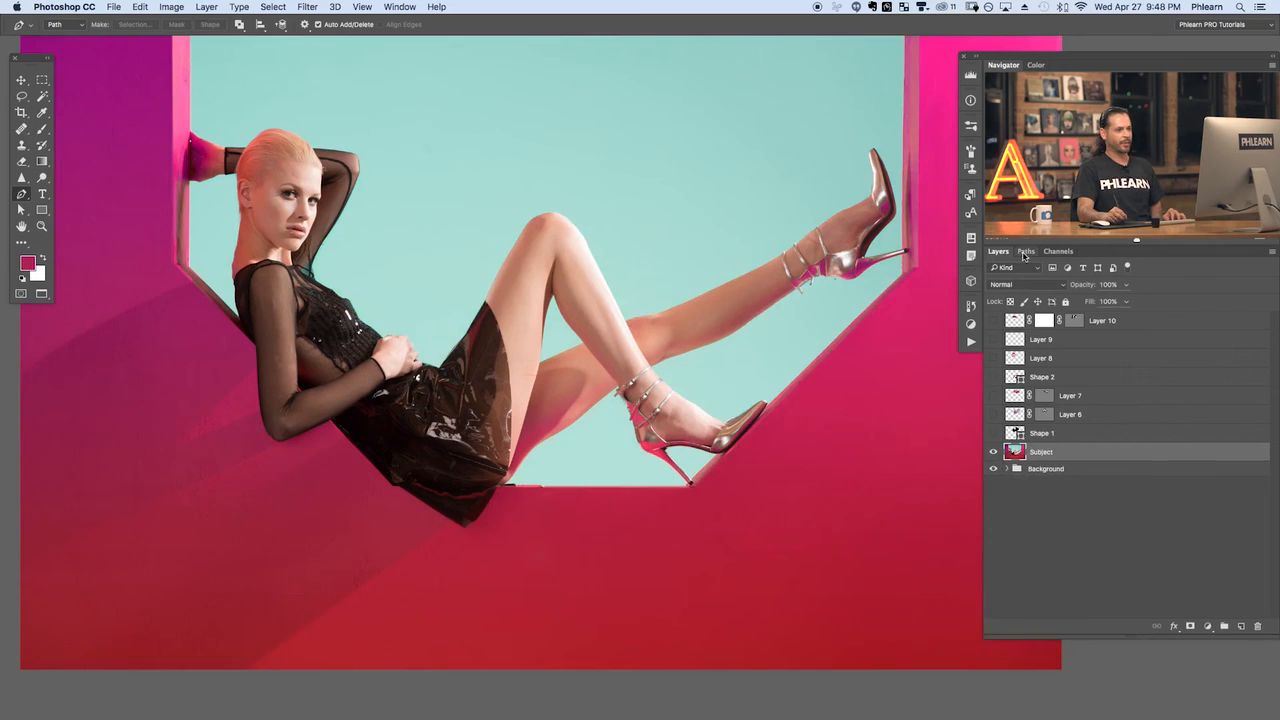
Load the Work Path as a selection and add it to the Subject layer as a pixel layer mask
{"action": "left_click", "coordinate": [1025, 252]}
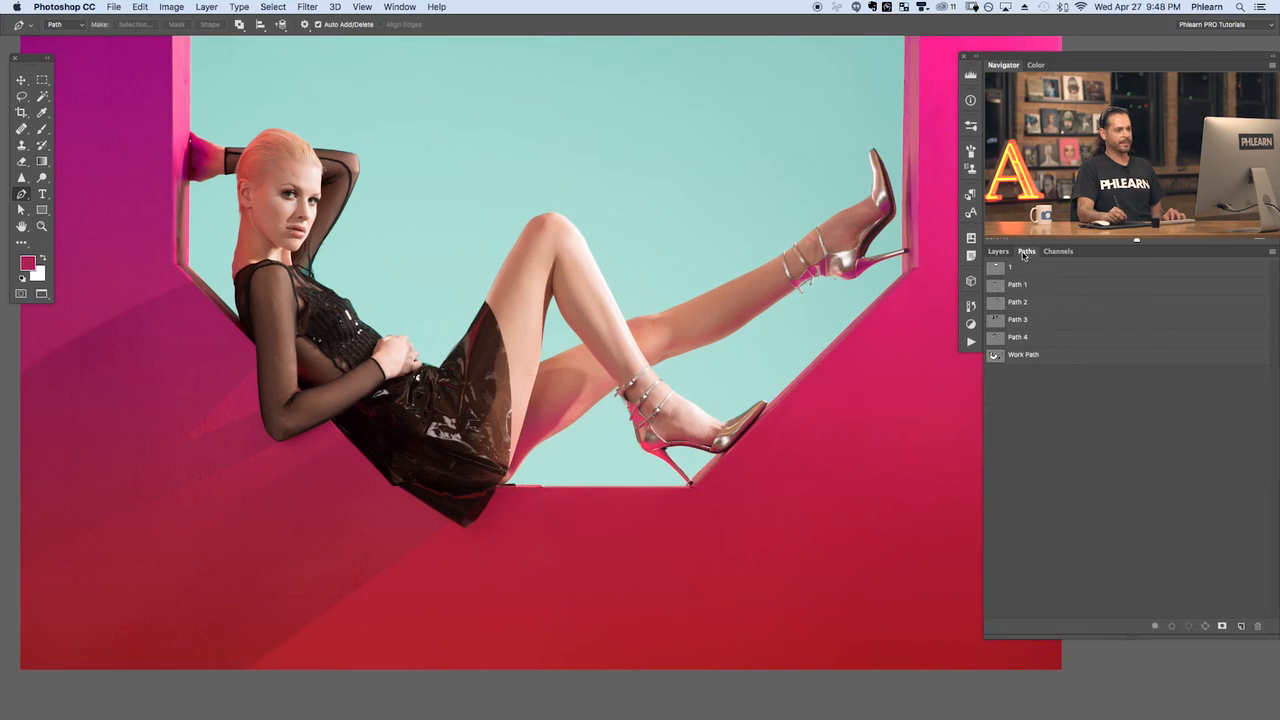
{"action": "left_click", "coordinate": [995, 358], "text": "super"}
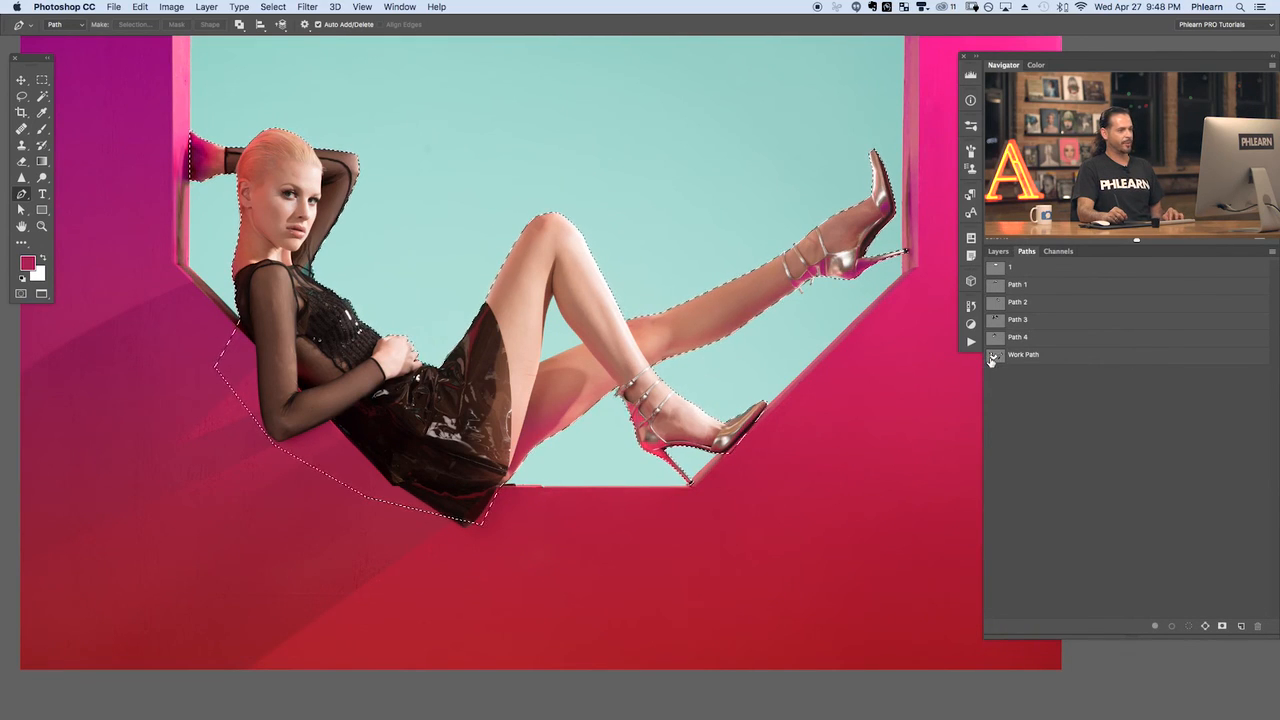
{"action": "left_click", "coordinate": [998, 251]}
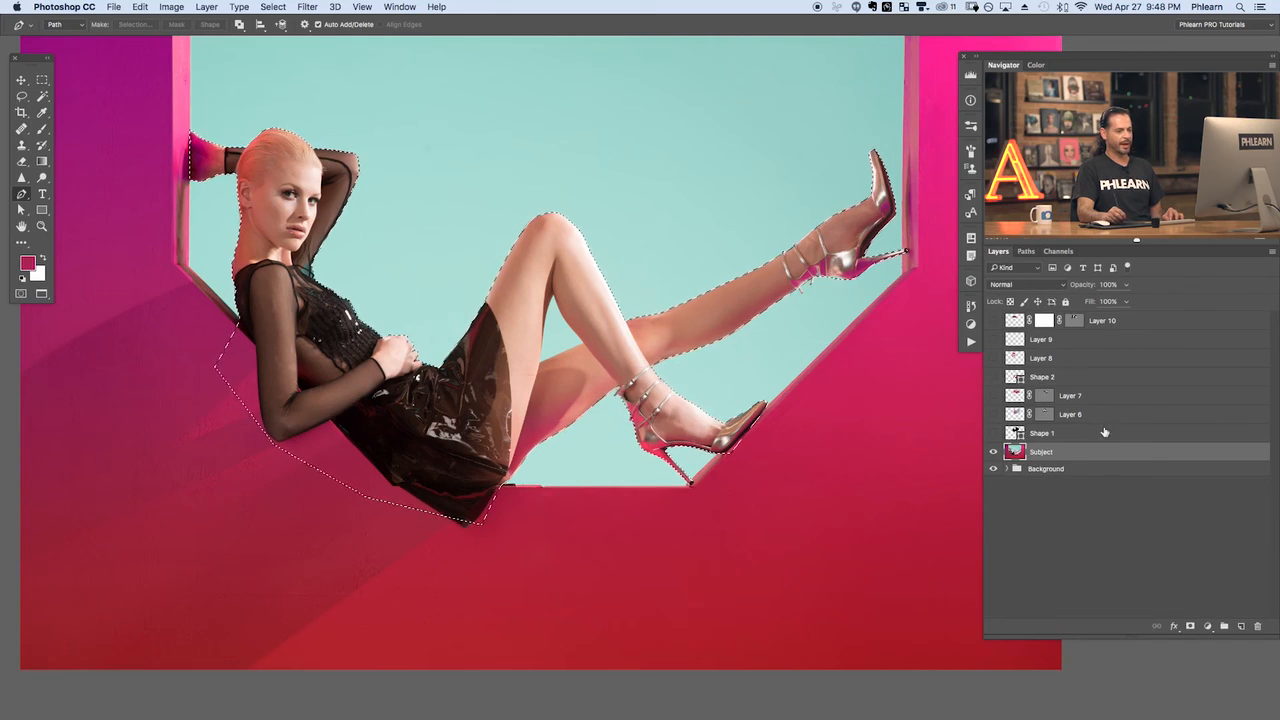
{"action": "left_click", "coordinate": [1190, 627]}
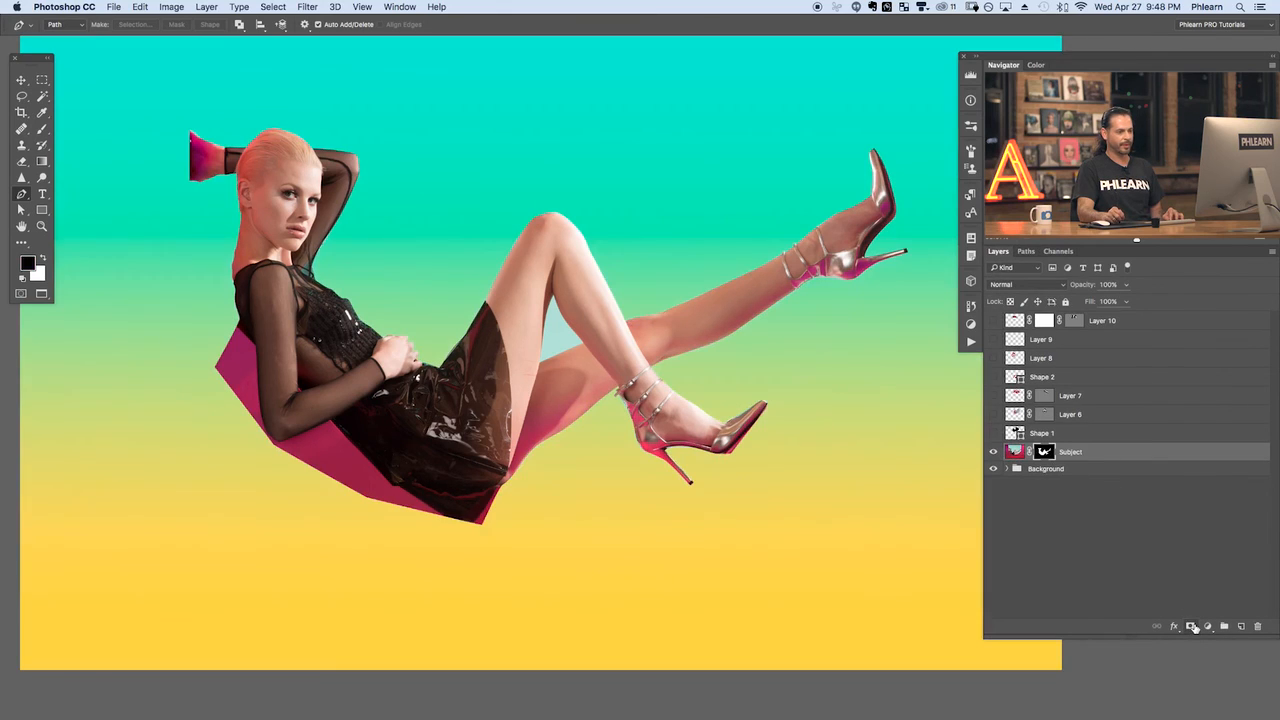
Compare the mask commands available for Layer 6's vector mask with those for the Subject layer's pixel mask
{"action": "right_click", "coordinate": [1043, 418]}
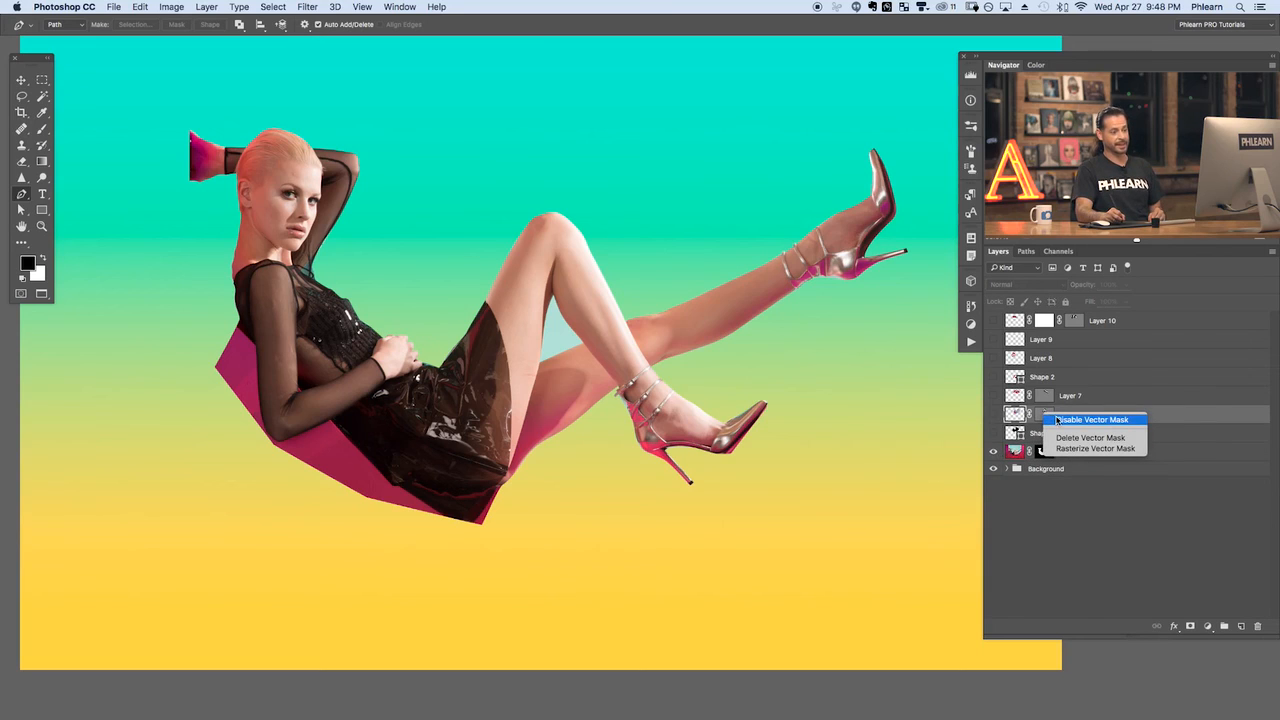
{"action": "left_click", "coordinate": [1055, 509]}
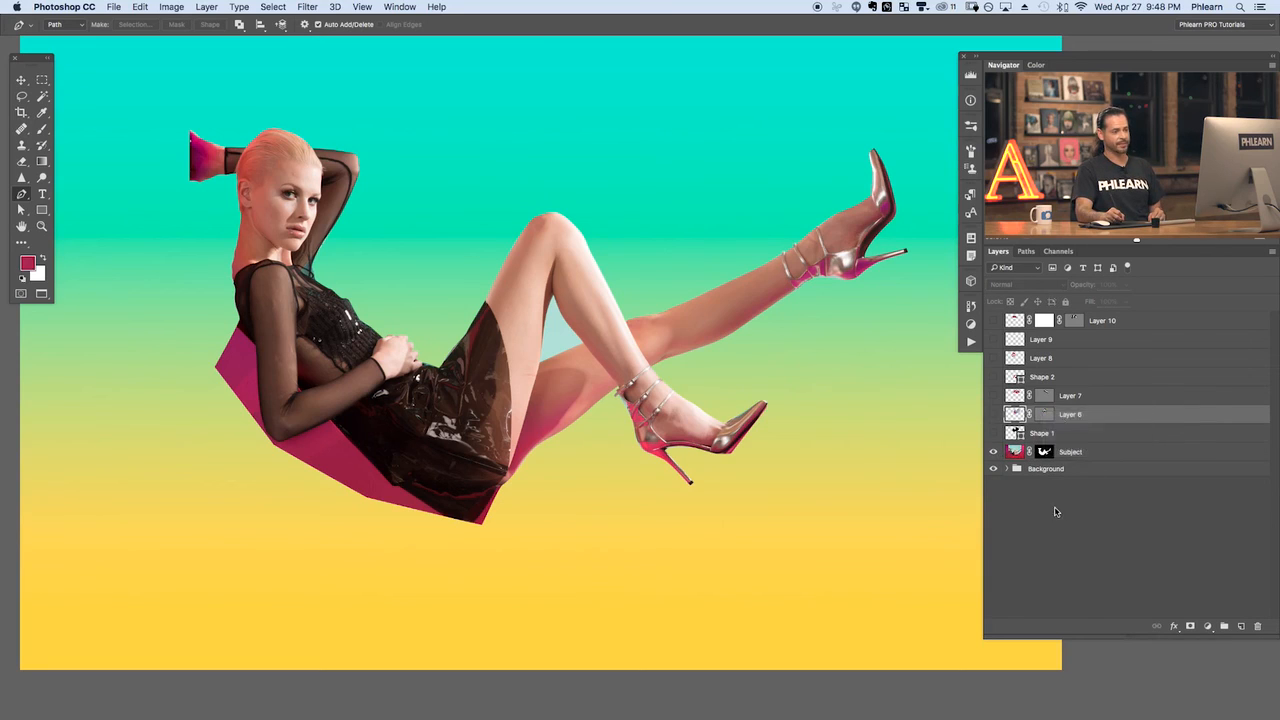
{"action": "right_click", "coordinate": [1046, 454]}
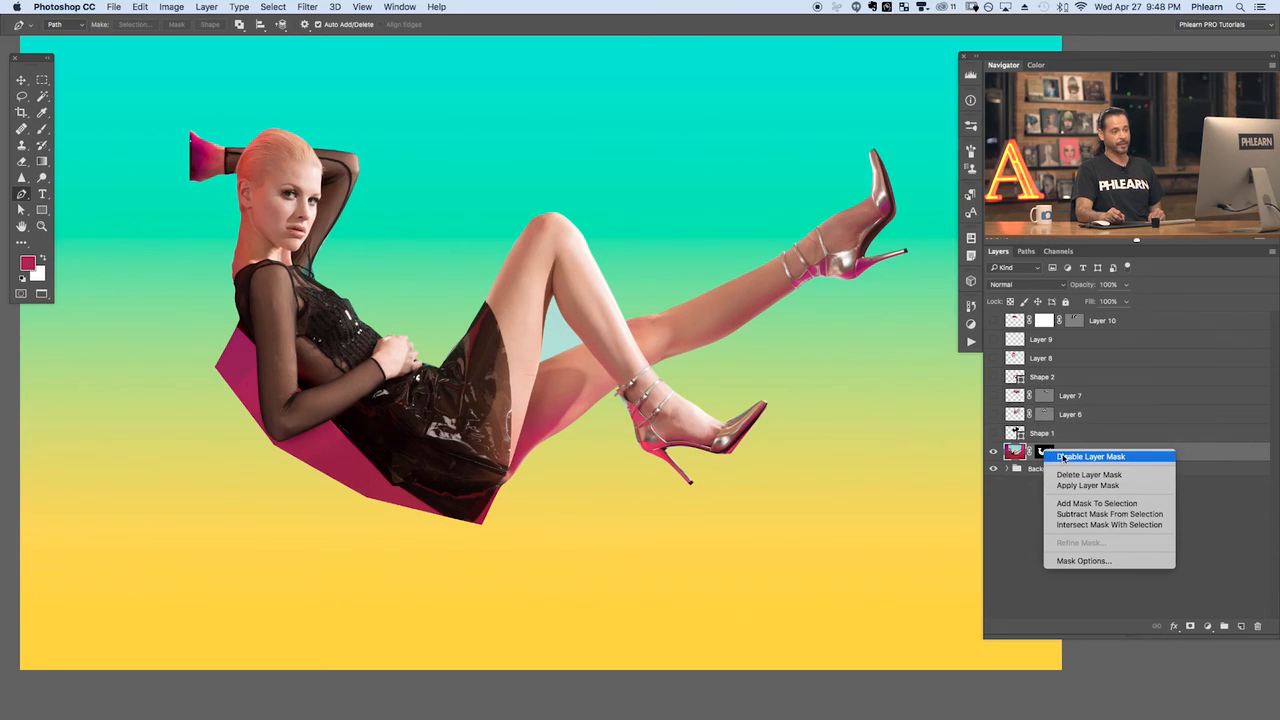
{"action": "left_click", "coordinate": [1008, 526]}
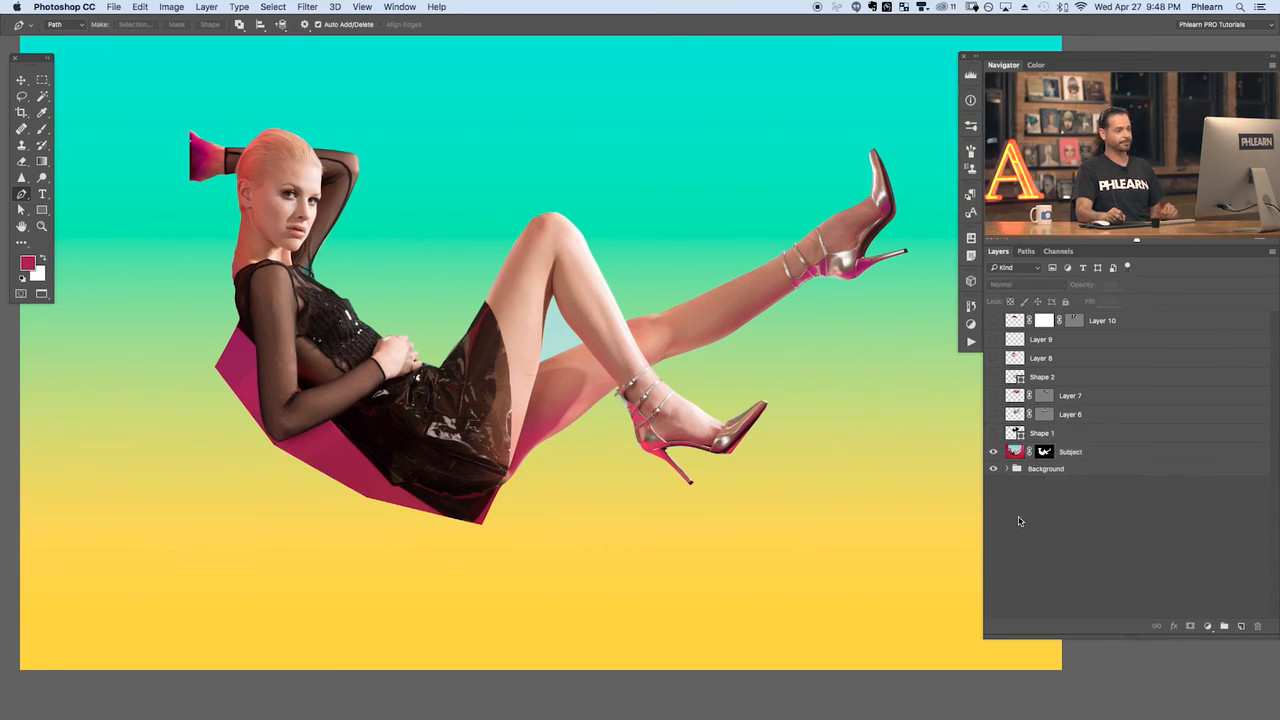
With the Subject layer mask targeted, trace a closed Pen path around the background gap between the legs, starting and ending behind the knee
{"action": "left_click", "coordinate": [1044, 454]}
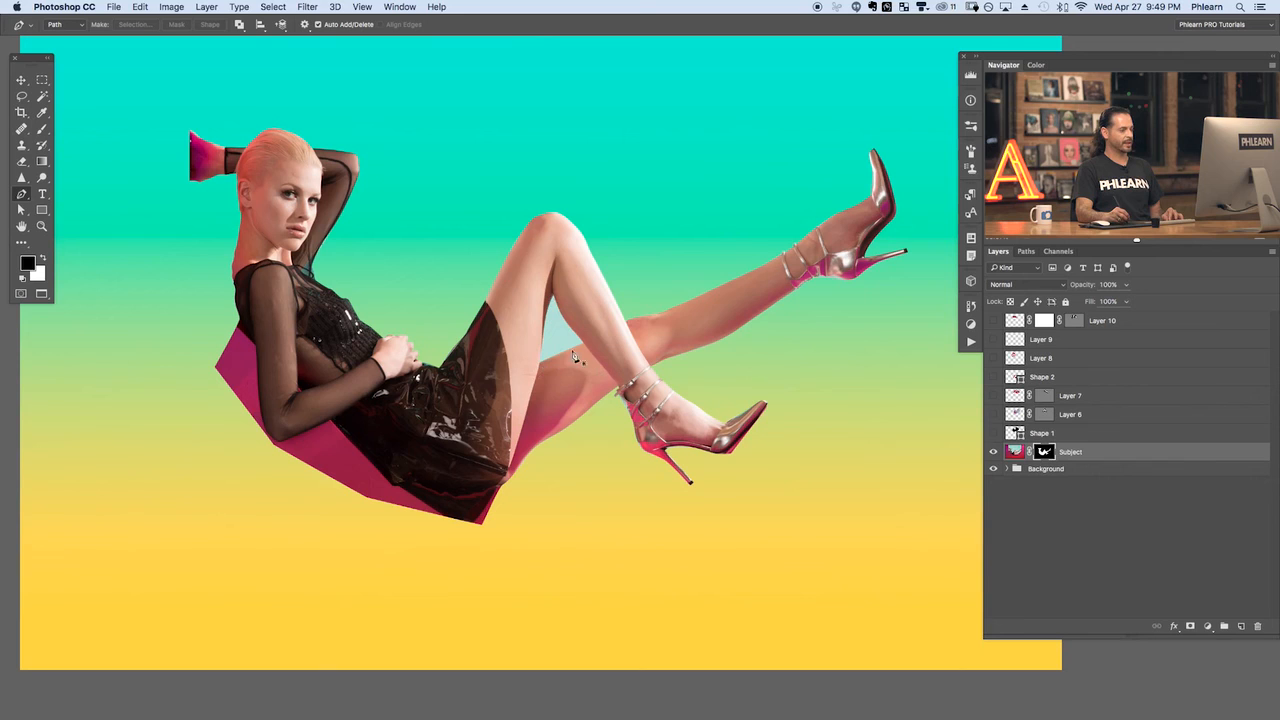
{"action": "key", "text": "super+plus"}
{"action": "key", "text": "super+plus"}
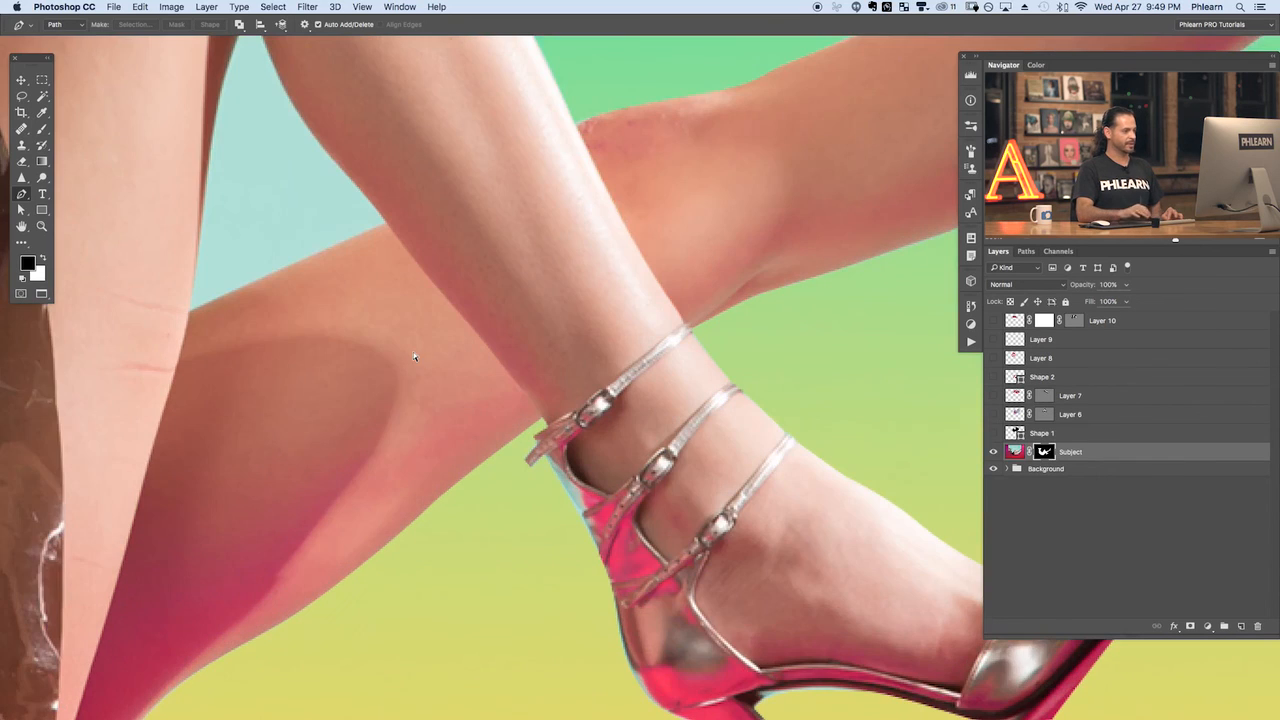
{"action": "left_click_drag", "start_coordinate": [460, 263], "coordinate": [692, 574]}
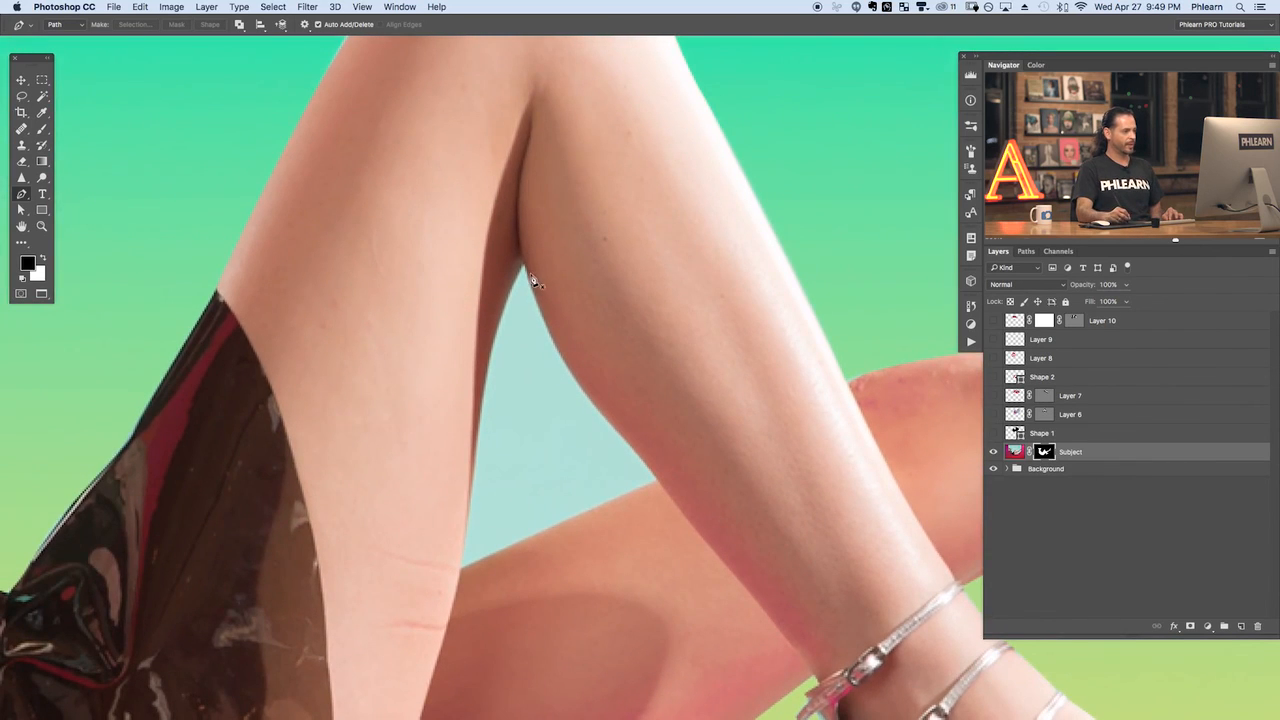
{"action": "left_click", "coordinate": [523, 269]}
{"action": "left_click_drag", "start_coordinate": [563, 365], "coordinate": [581, 392]}
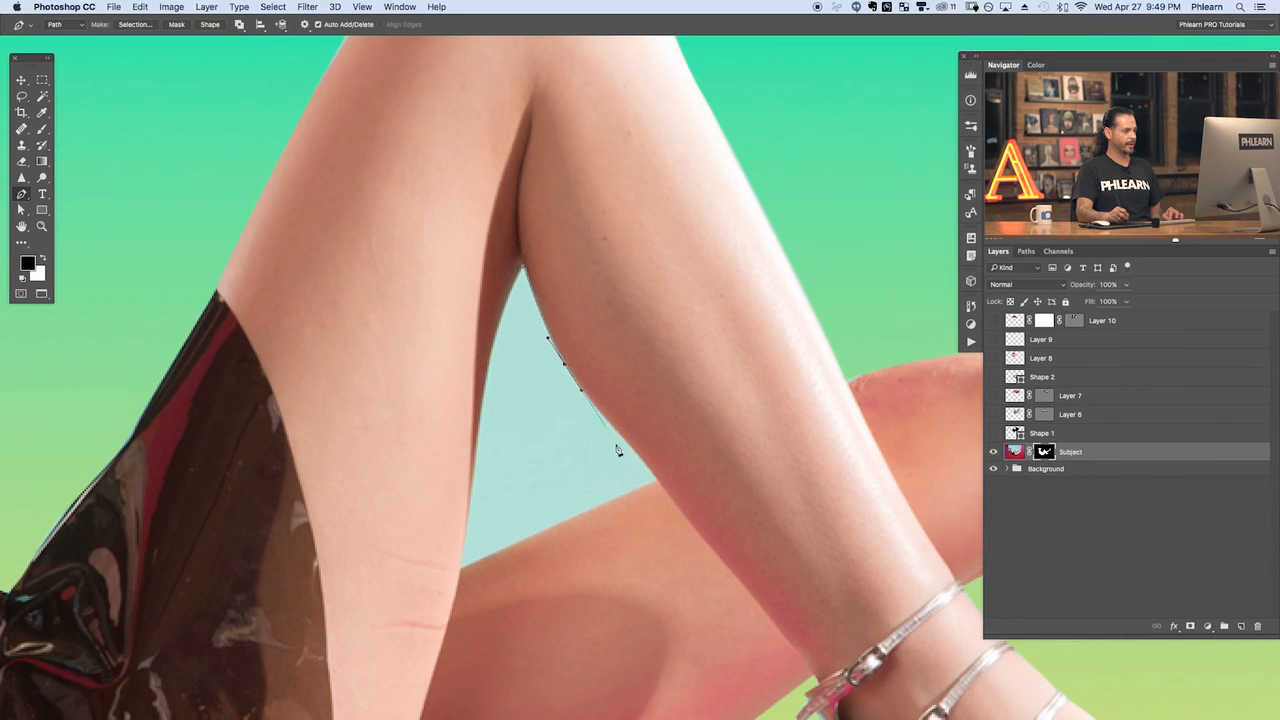
{"action": "left_click", "coordinate": [658, 485]}
{"action": "left_click_drag", "start_coordinate": [660, 488], "coordinate": [614, 502]}
{"action": "left_click_drag", "start_coordinate": [461, 575], "coordinate": [455, 577]}
{"action": "left_click", "coordinate": [471, 512]}
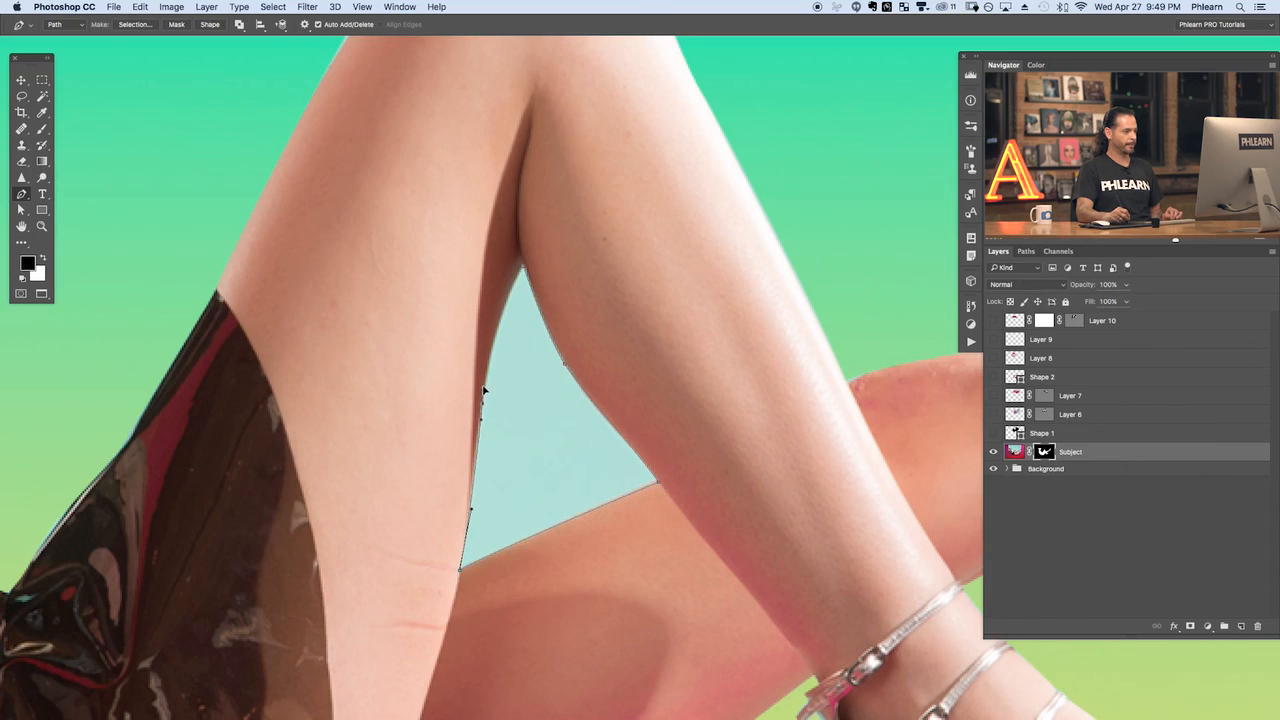
{"action": "left_click_drag", "start_coordinate": [522, 266], "coordinate": [538, 259]}
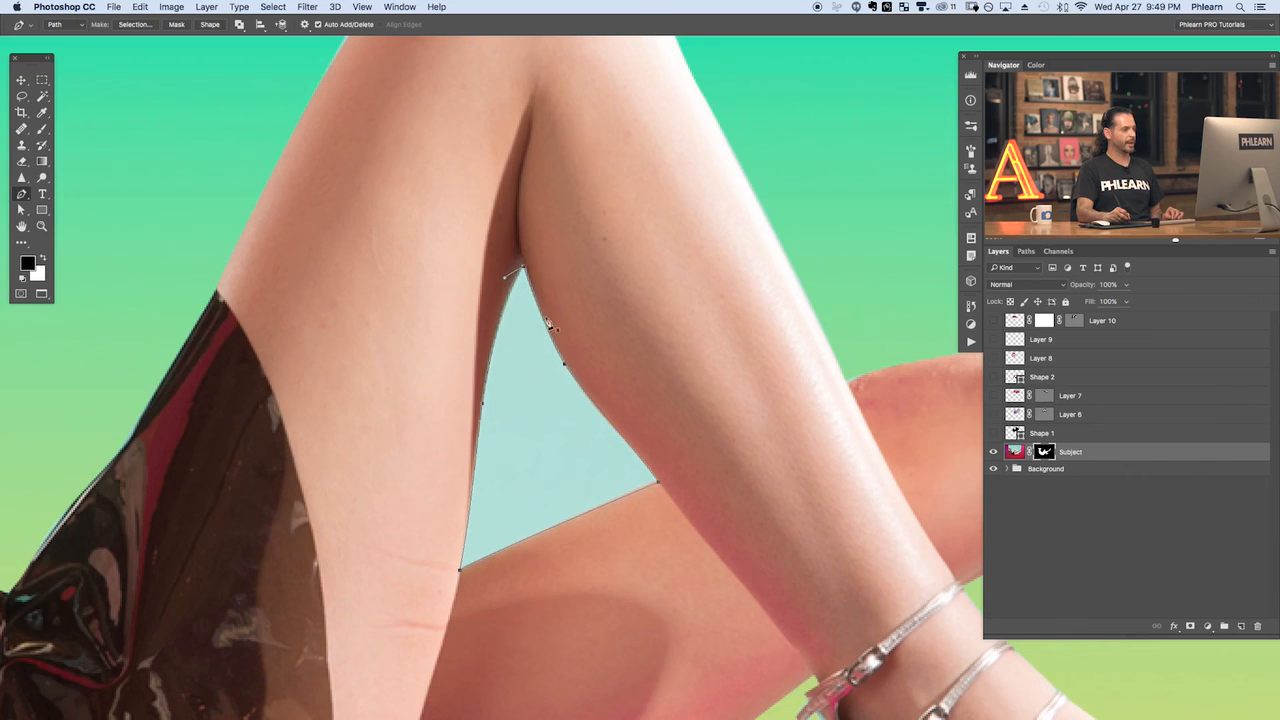
Convert the leg-gap path to a new anti-aliased selection with a feather radius of 0 pixels
{"action": "right_click", "coordinate": [537, 387]}
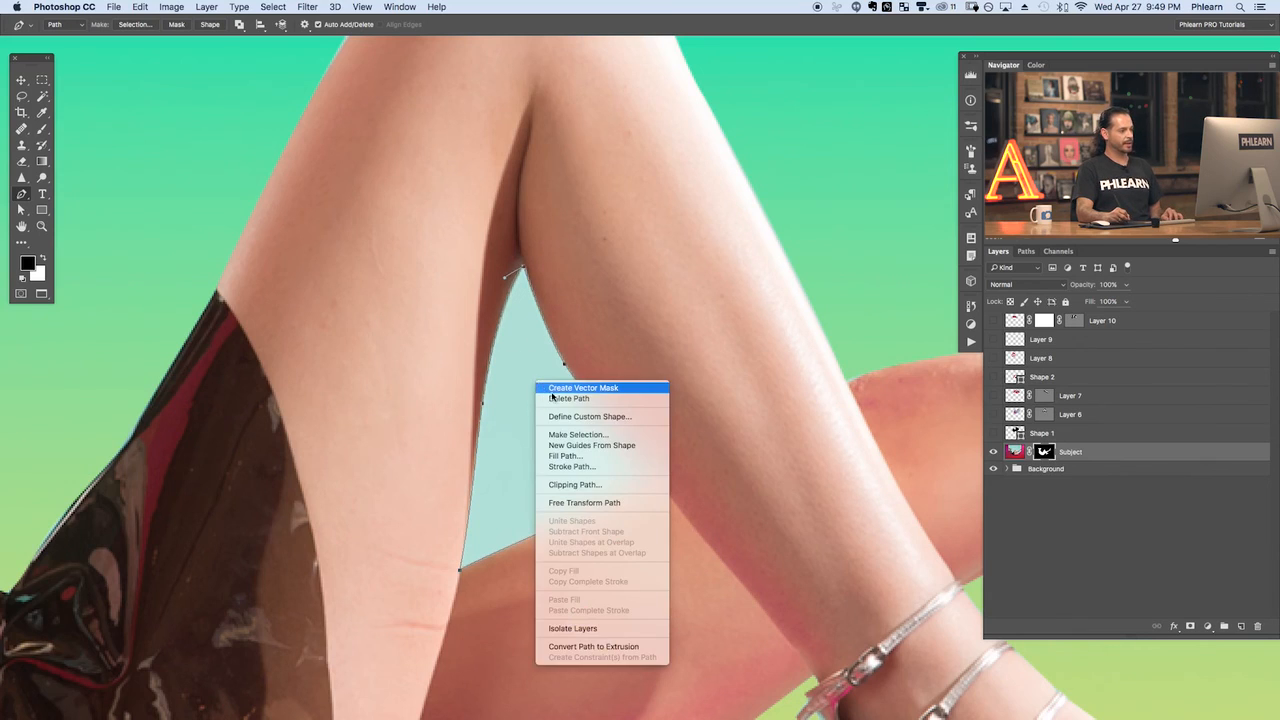
{"action": "left_click", "coordinate": [576, 434]}
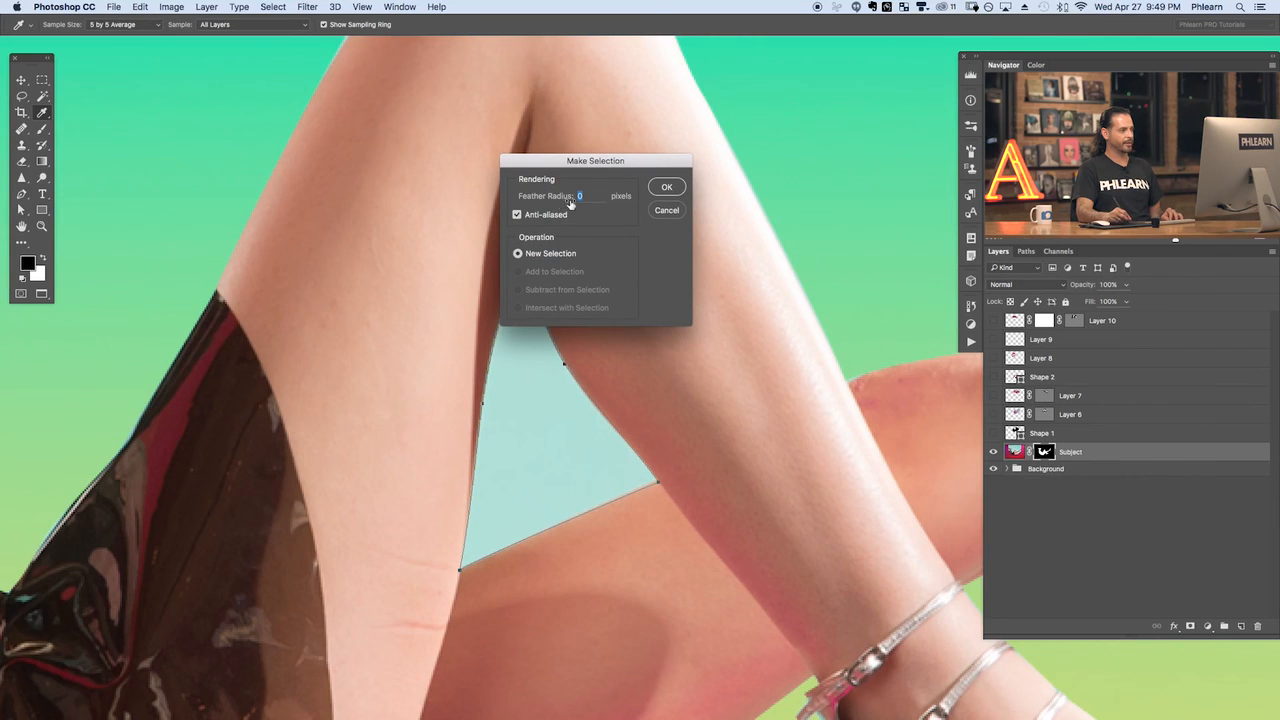
{"action": "left_click", "coordinate": [667, 189]}
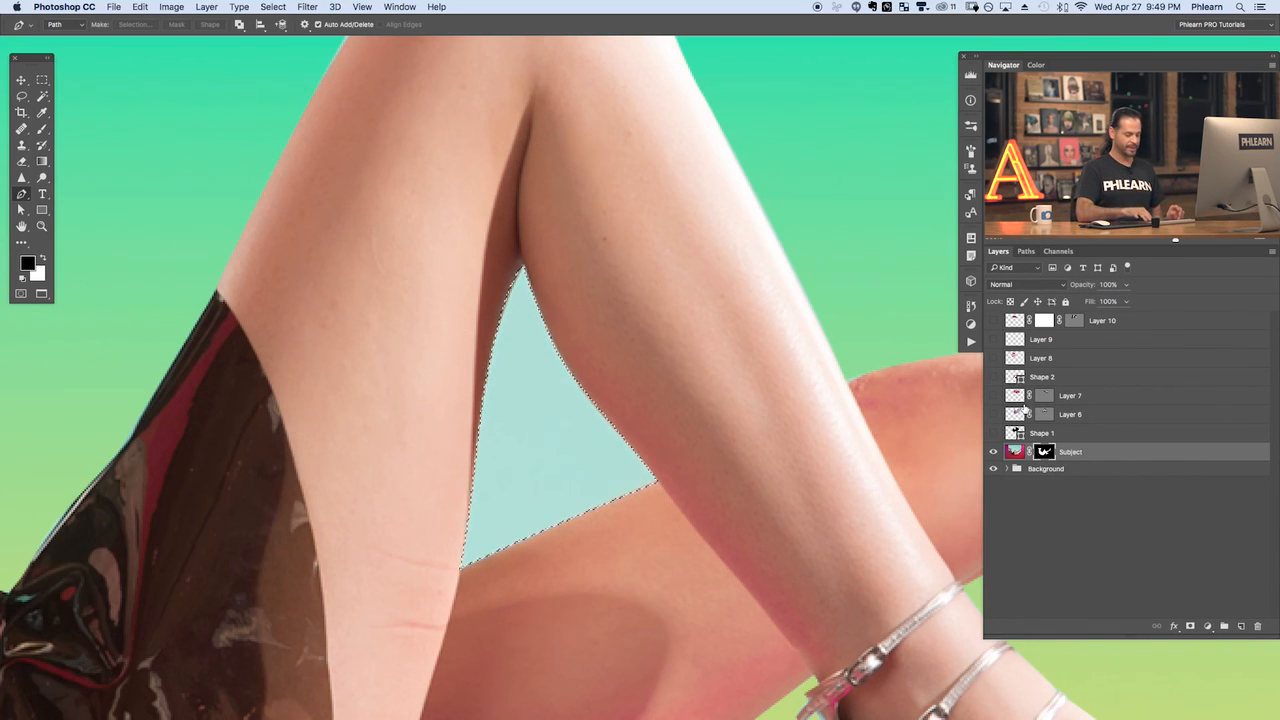
Fill the leg-gap selection on the Subject layer mask with black at 100% opacity in Normal mode, and deselect
{"action": "key", "text": "shift+BackSpace"}
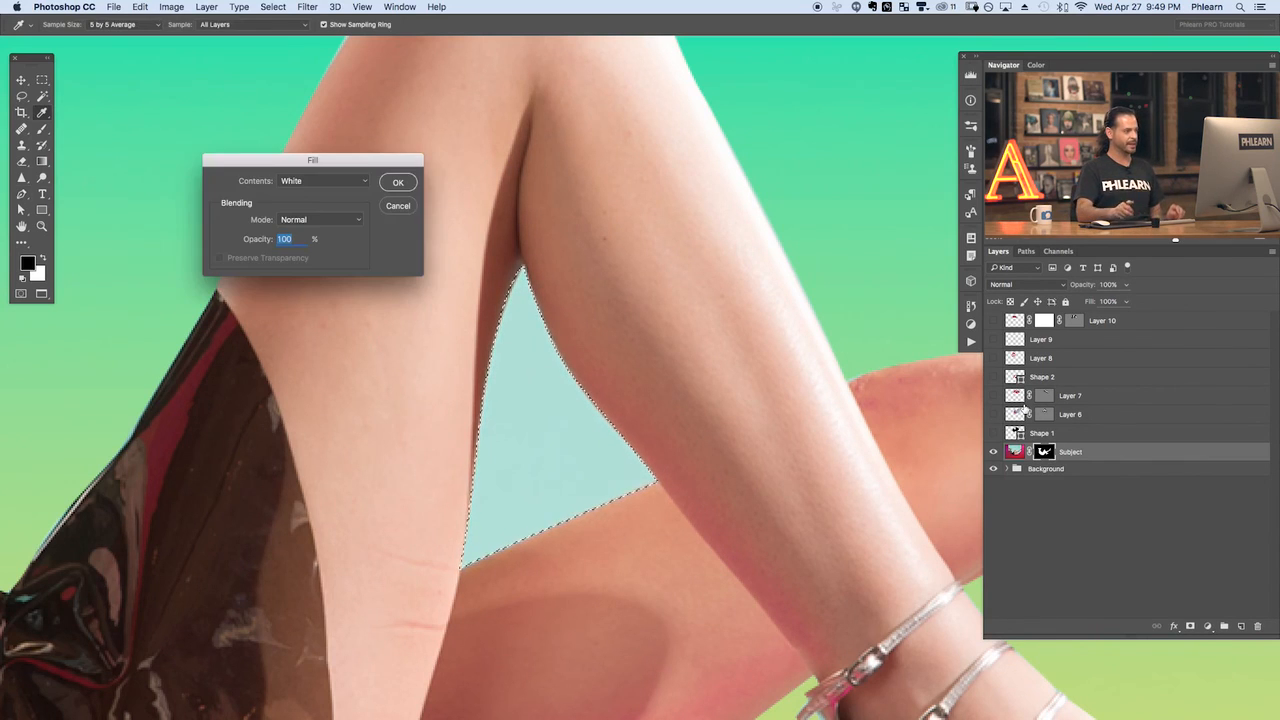
{"action": "left_click", "coordinate": [309, 181]}
{"action": "left_click", "coordinate": [311, 162]}
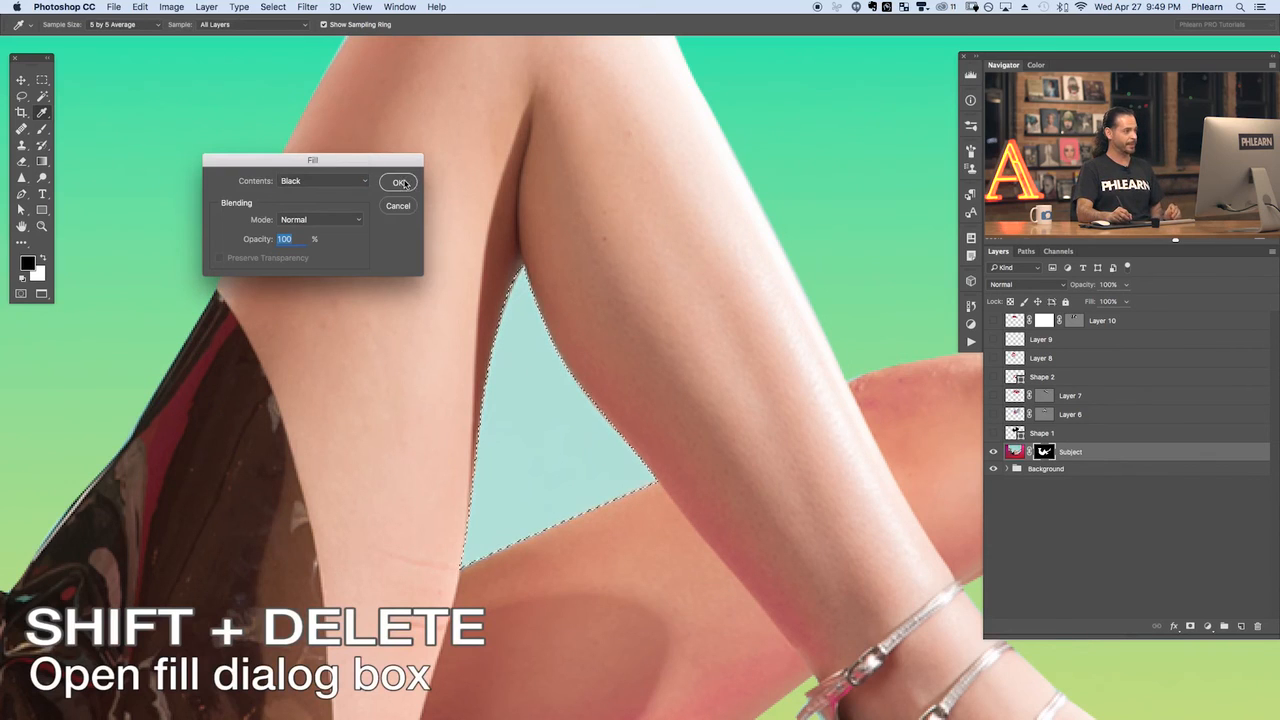
{"action": "left_click", "coordinate": [400, 183]}
{"action": "key", "text": "super+d"}
{"action": "key", "text": "p"}
{"action": "key", "text": "super+0"}
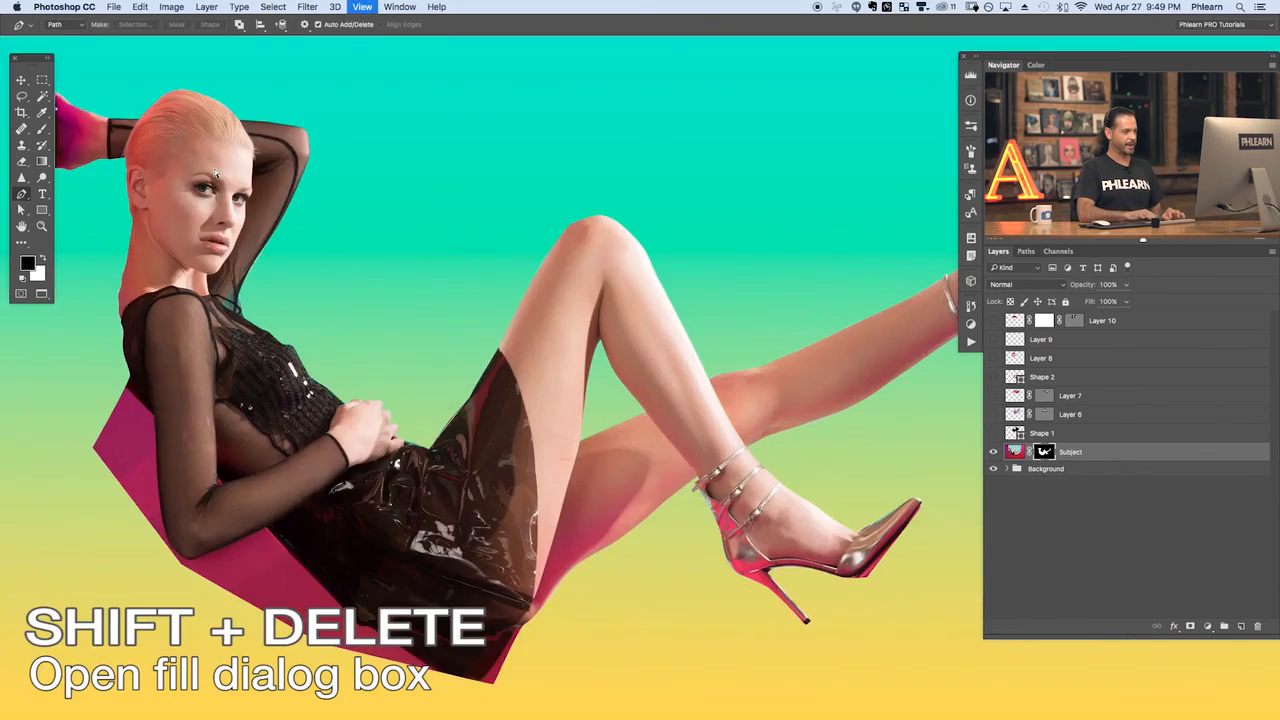
Toggle the Subject layer mask off and on to compare the cutout with the original photo, leaving the mask disabled
{"action": "key", "text": "super+minus"}
{"action": "left_click_drag", "start_coordinate": [495, 392], "coordinate": [466, 393]}
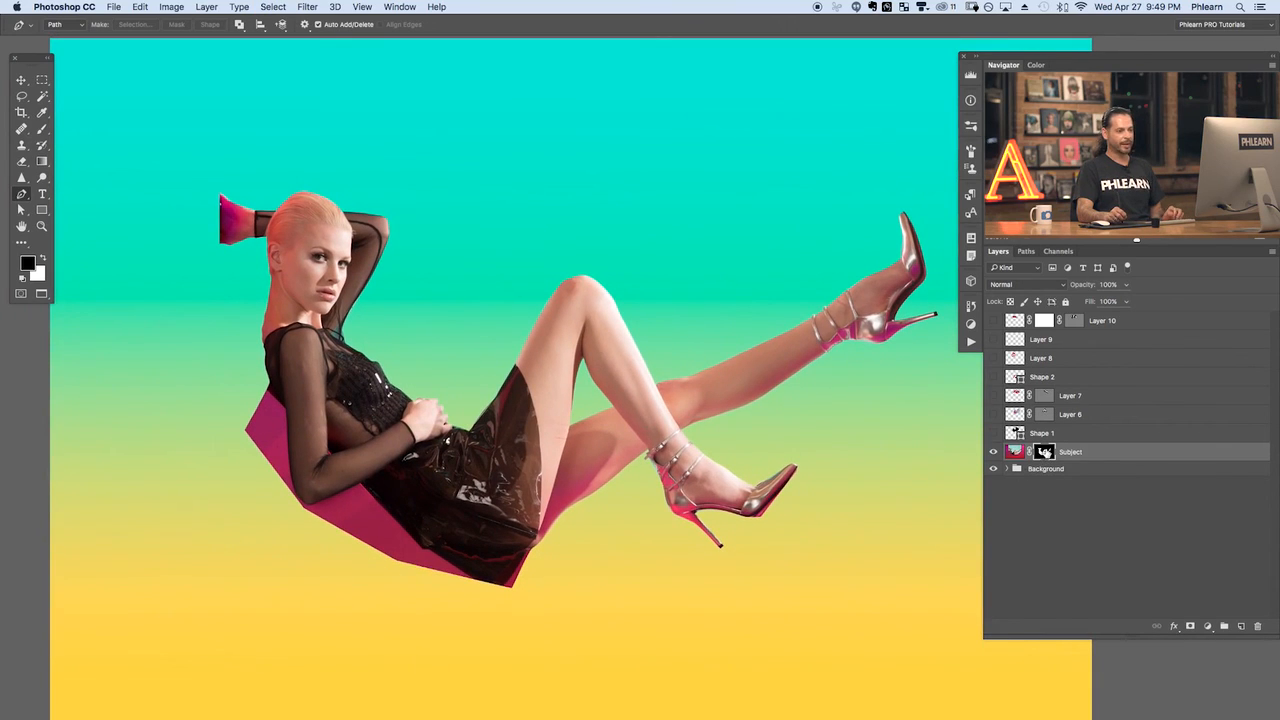
{"action": "left_click", "coordinate": [1044, 453], "text": "shift"}
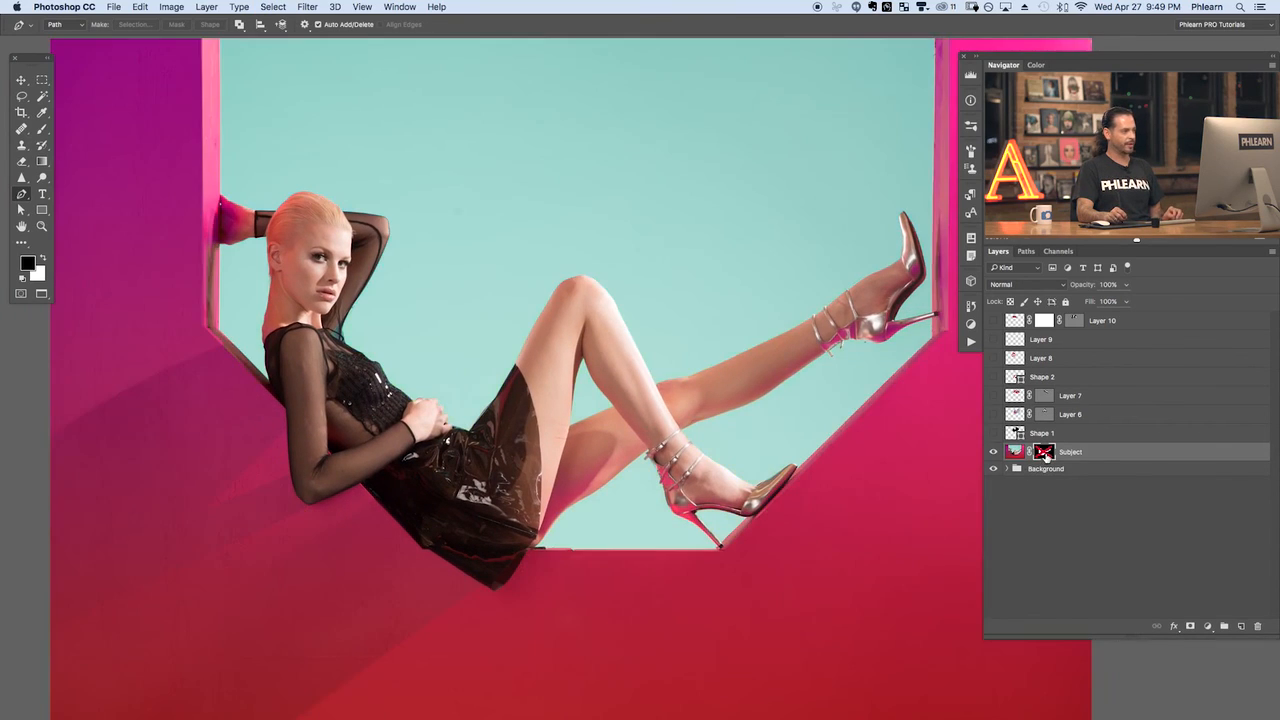
{"action": "left_click", "coordinate": [1044, 453], "text": "shift"}
{"action": "left_click", "coordinate": [1044, 453], "text": "shift"}
{"action": "left_click", "coordinate": [1044, 453], "text": "shift"}
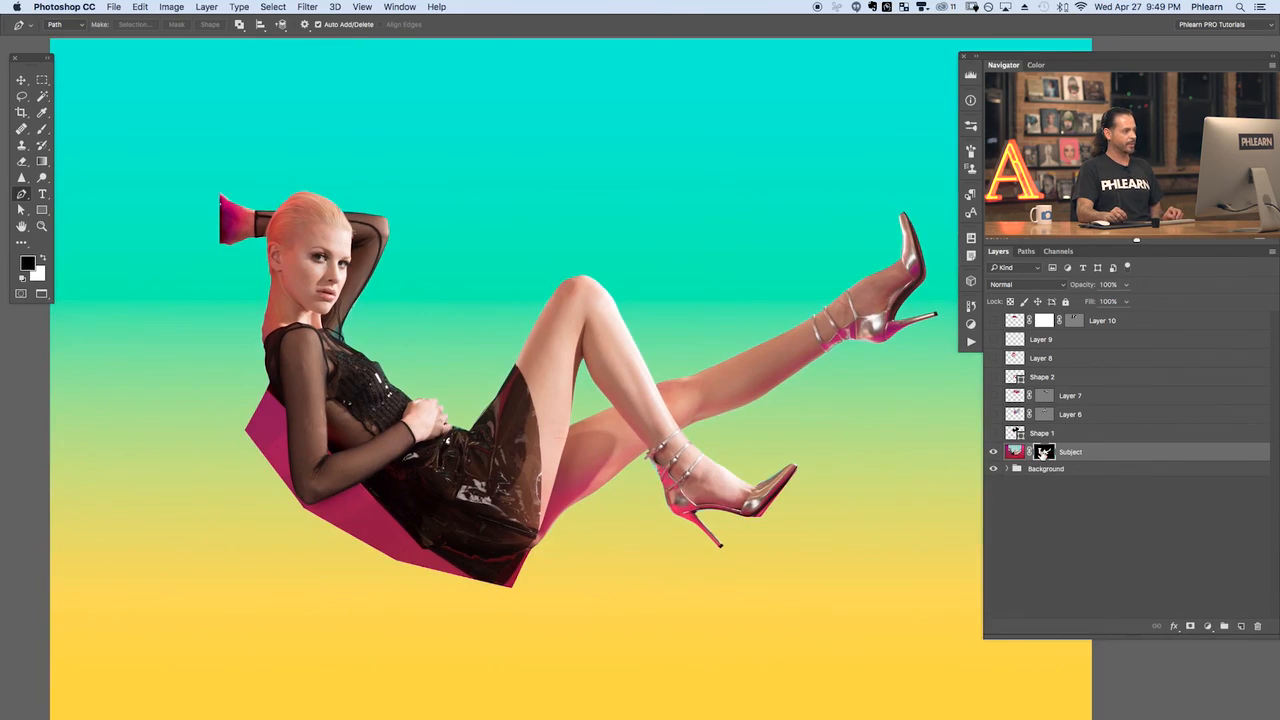
{"action": "left_click", "coordinate": [1044, 453], "text": "shift"}
Trace a Pen path down the wall edge beside the raised hand, behind the model, along the ledge and up the opposite wall edge
{"action": "left_click_drag", "start_coordinate": [461, 224], "coordinate": [517, 346]}
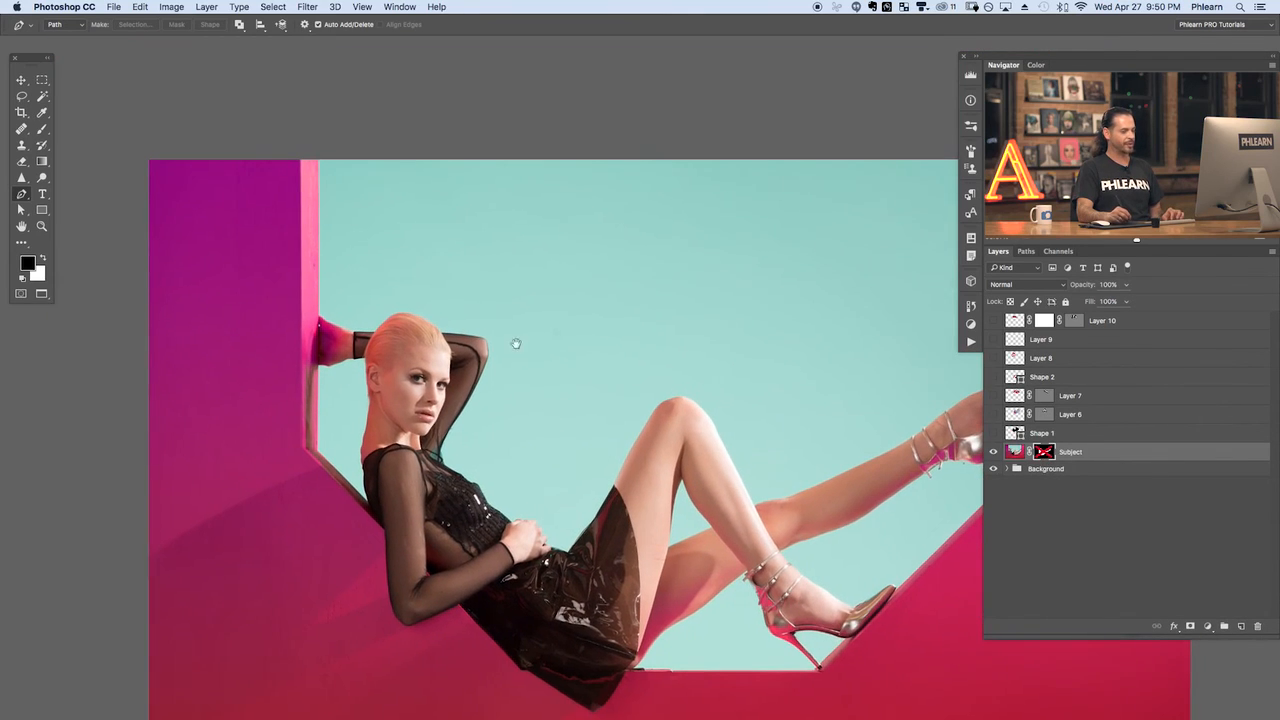
{"action": "key", "text": "super+plus"}
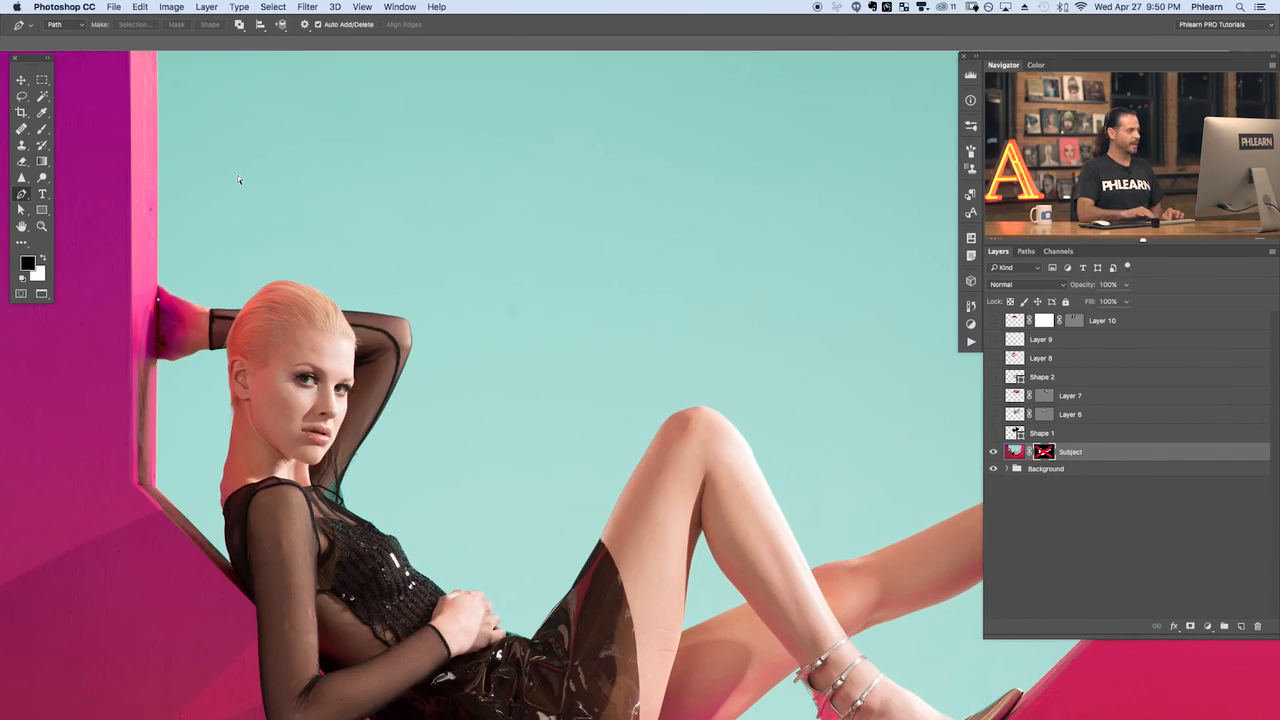
{"action": "left_click_drag", "start_coordinate": [305, 208], "coordinate": [466, 305]}
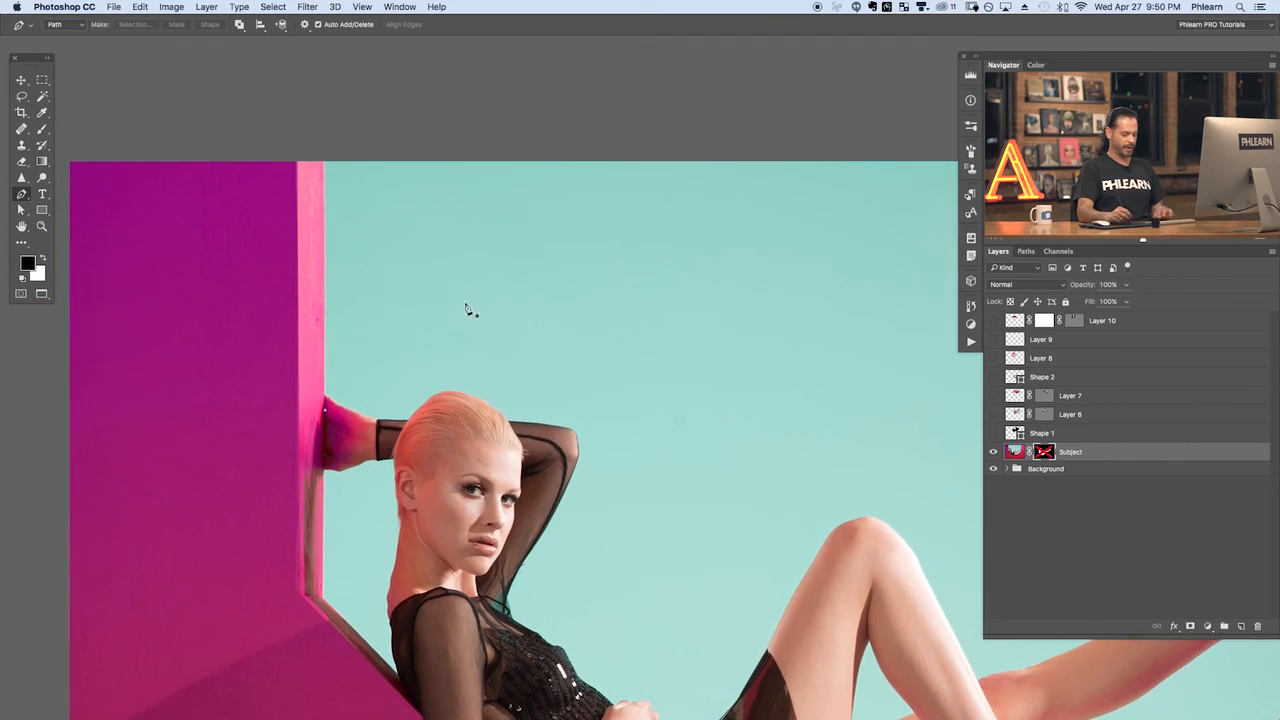
{"action": "left_click", "coordinate": [324, 152]}
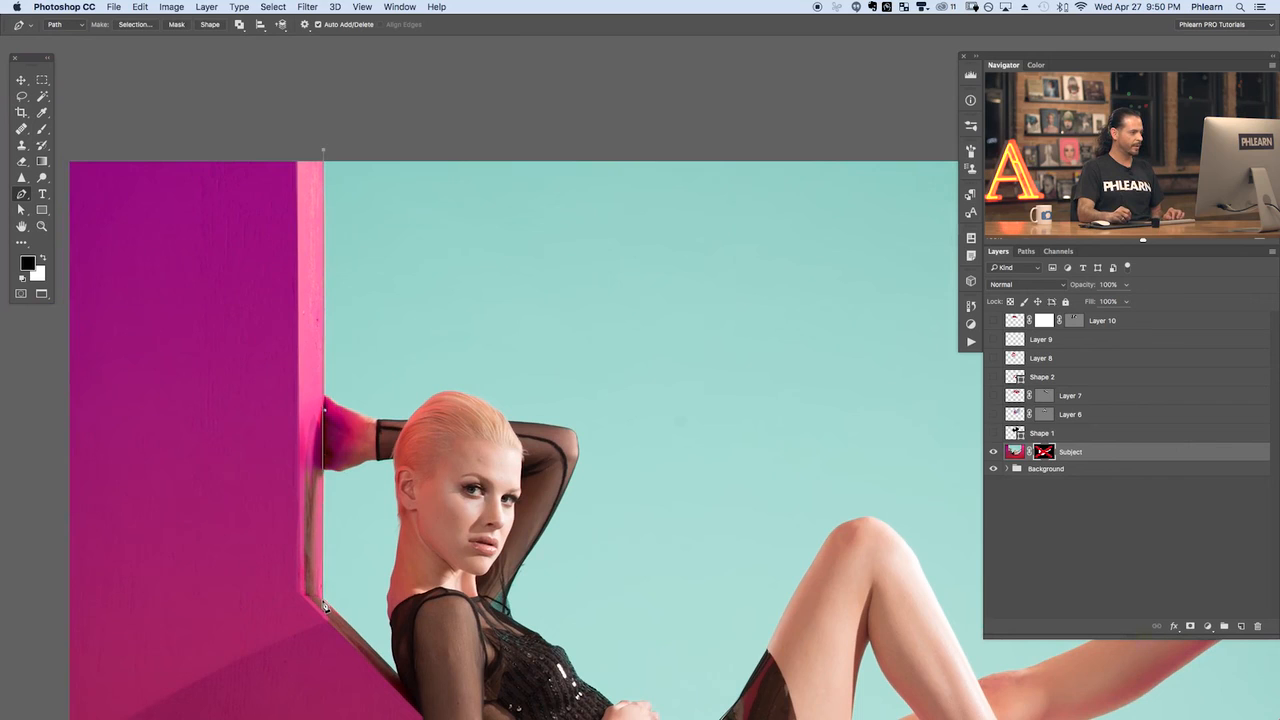
{"action": "left_click_drag", "start_coordinate": [426, 695], "coordinate": [251, 268]}
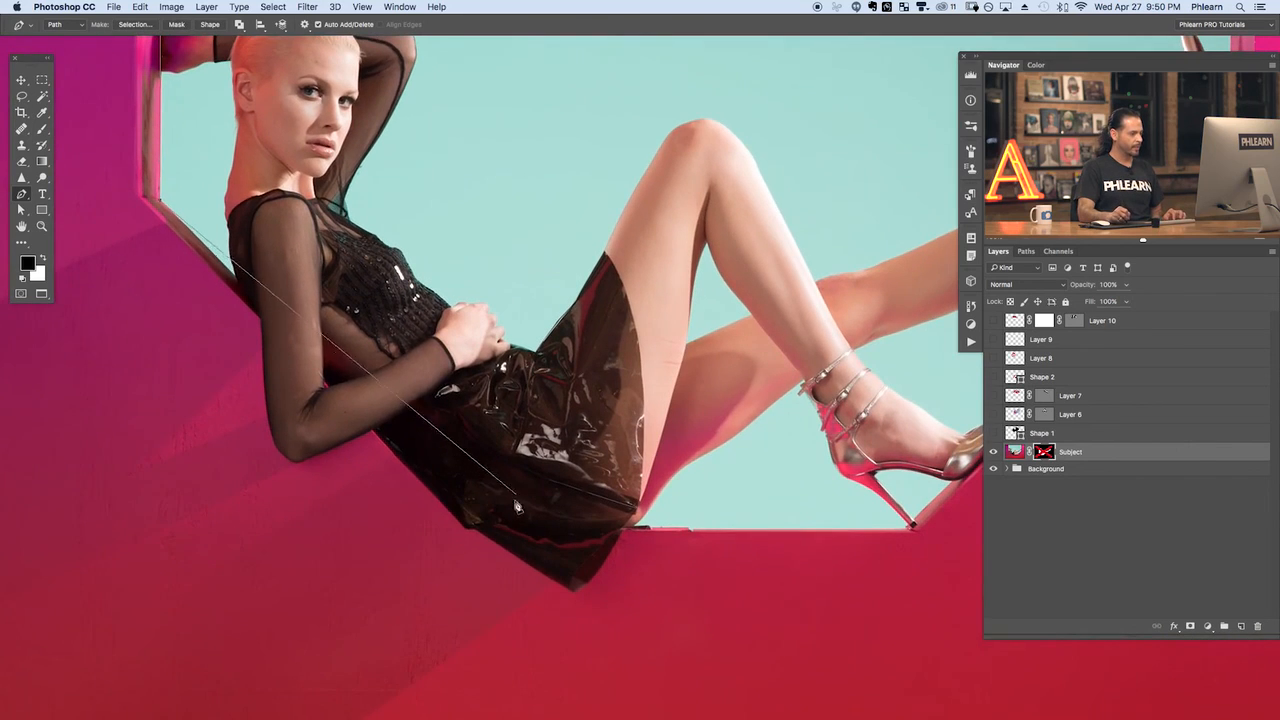
{"action": "left_click", "coordinate": [521, 557]}
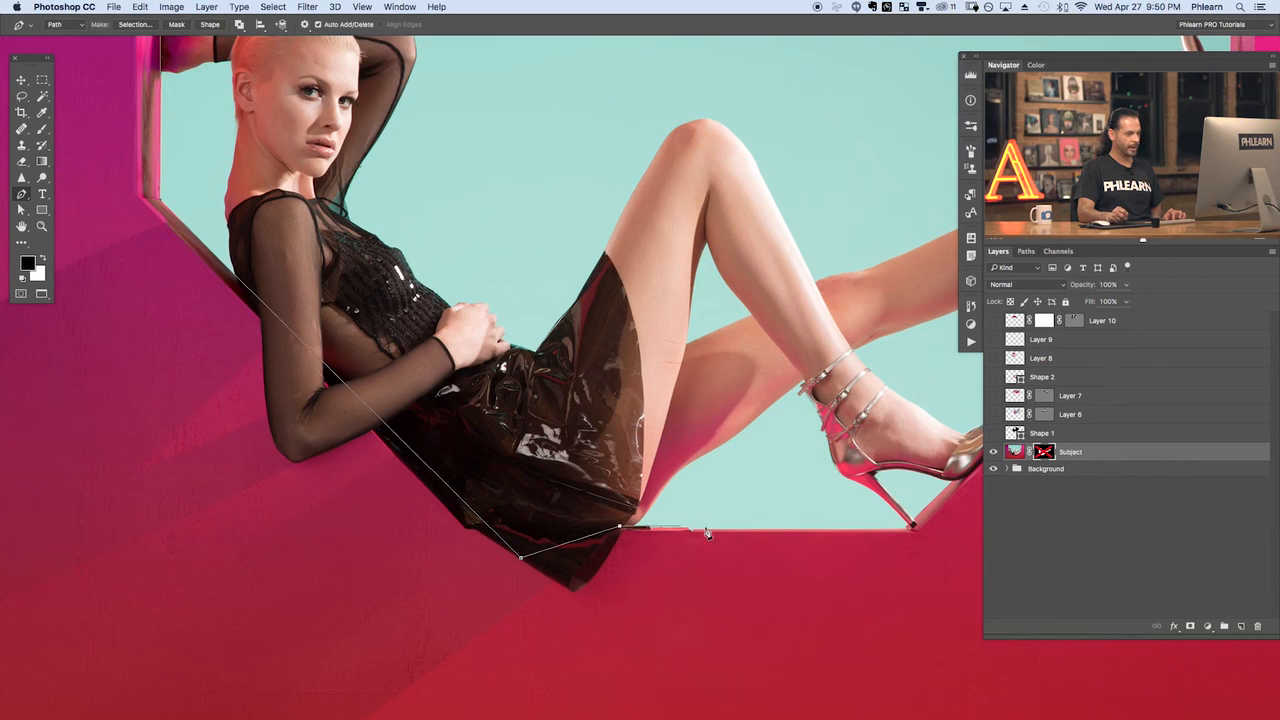
{"action": "left_click", "coordinate": [912, 525]}
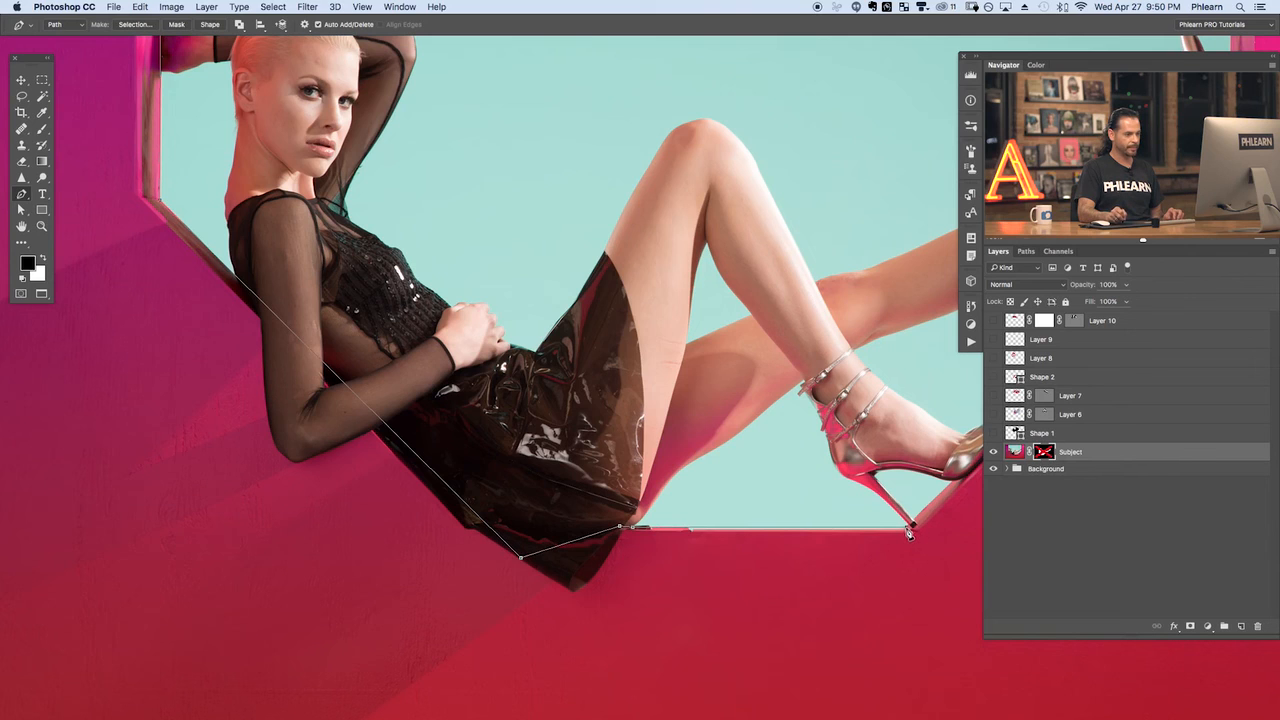
{"action": "scroll", "coordinate": [909, 533], "scroll_direction": "right", "scroll_amount": 8}
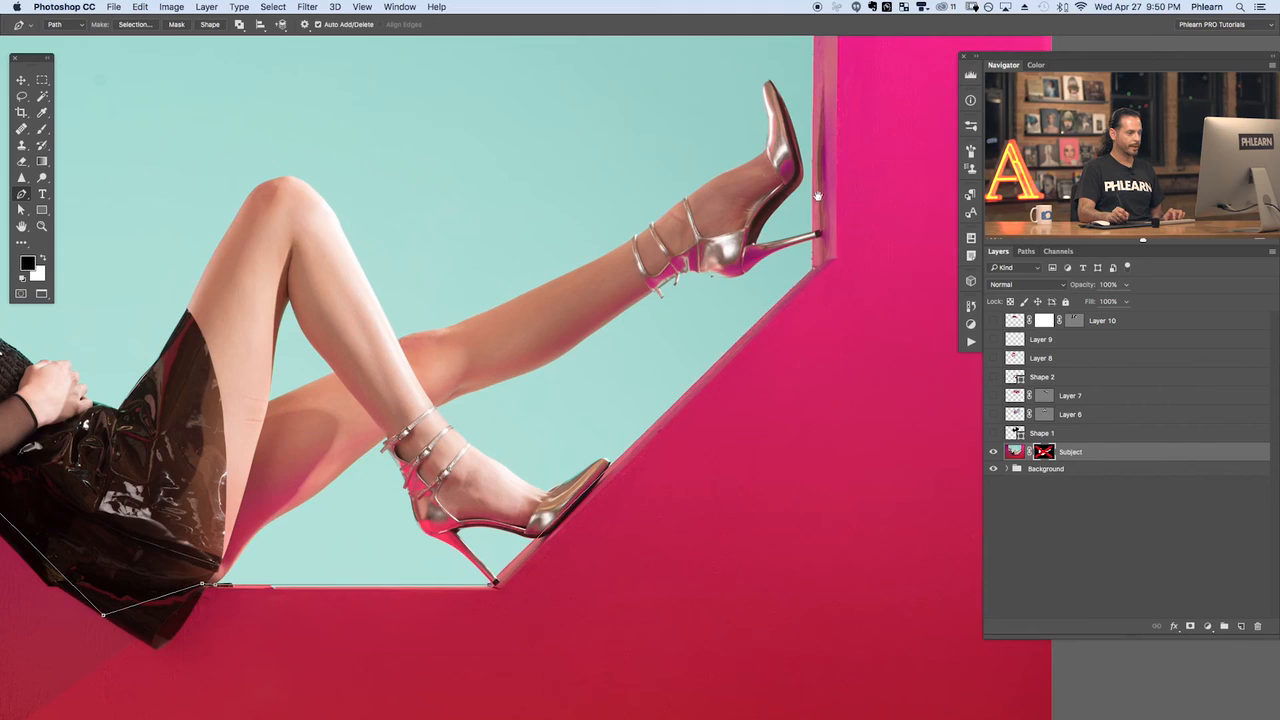
{"action": "scroll", "coordinate": [818, 195], "scroll_direction": "up", "scroll_amount": 10}
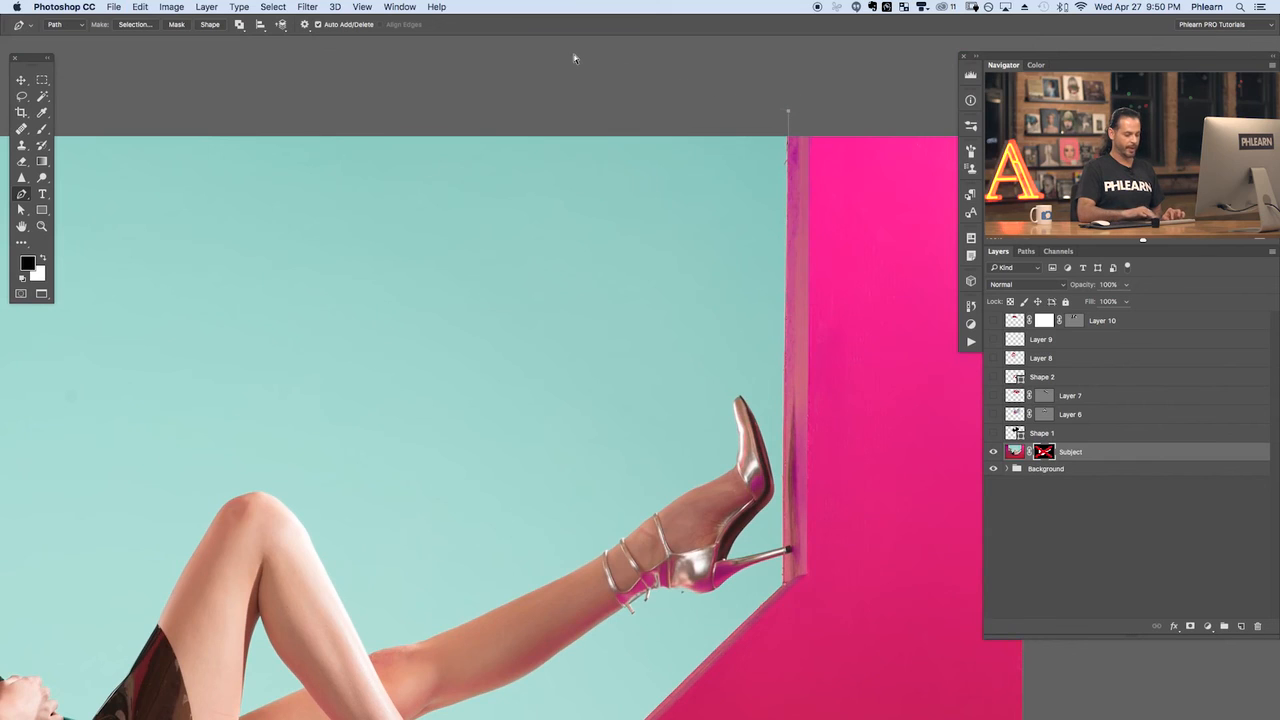
Continue the Pen path around the outside of the canvas and close it at its starting point above the wall edge
{"action": "key", "text": "super+minus"}
{"action": "key", "text": "super+minus"}
{"action": "left_click_drag", "start_coordinate": [523, 399], "coordinate": [275, 399]}
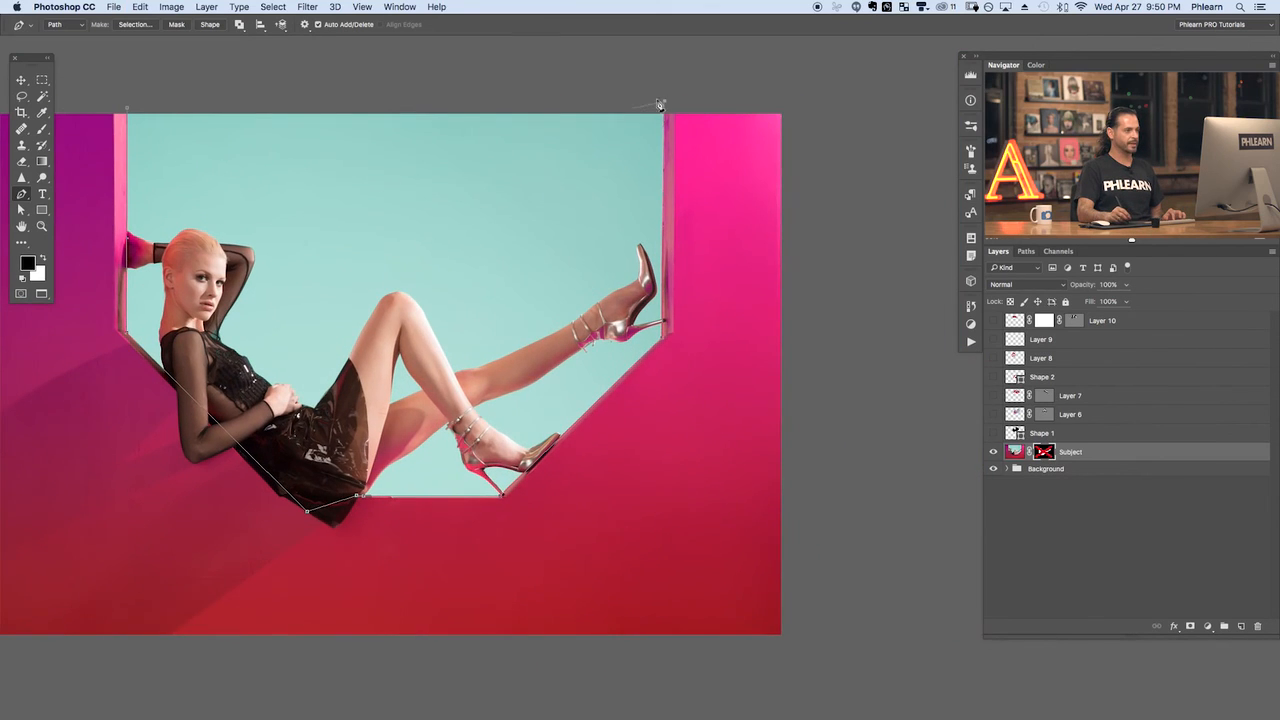
{"action": "left_click", "coordinate": [817, 668]}
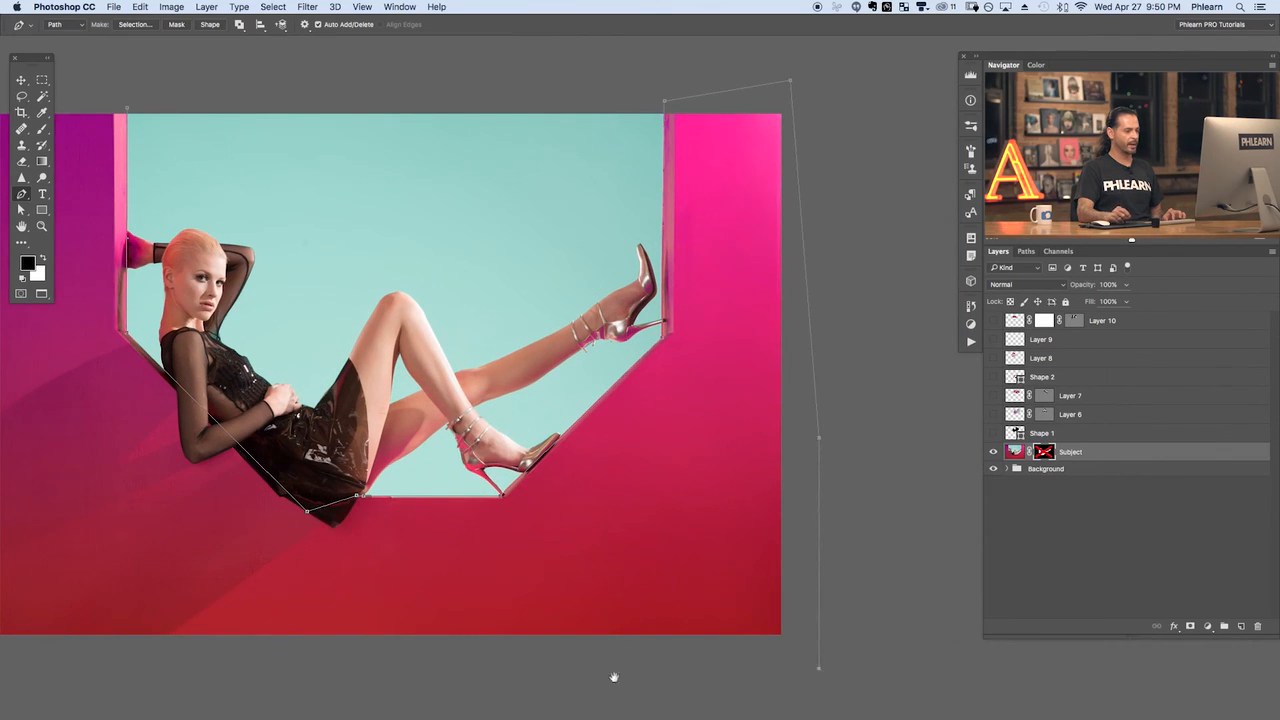
{"action": "left_click_drag", "start_coordinate": [523, 686], "coordinate": [692, 646]}
{"action": "left_click_drag", "start_coordinate": [651, 668], "coordinate": [648, 666]}
{"action": "left_click_drag", "start_coordinate": [161, 648], "coordinate": [154, 643]}
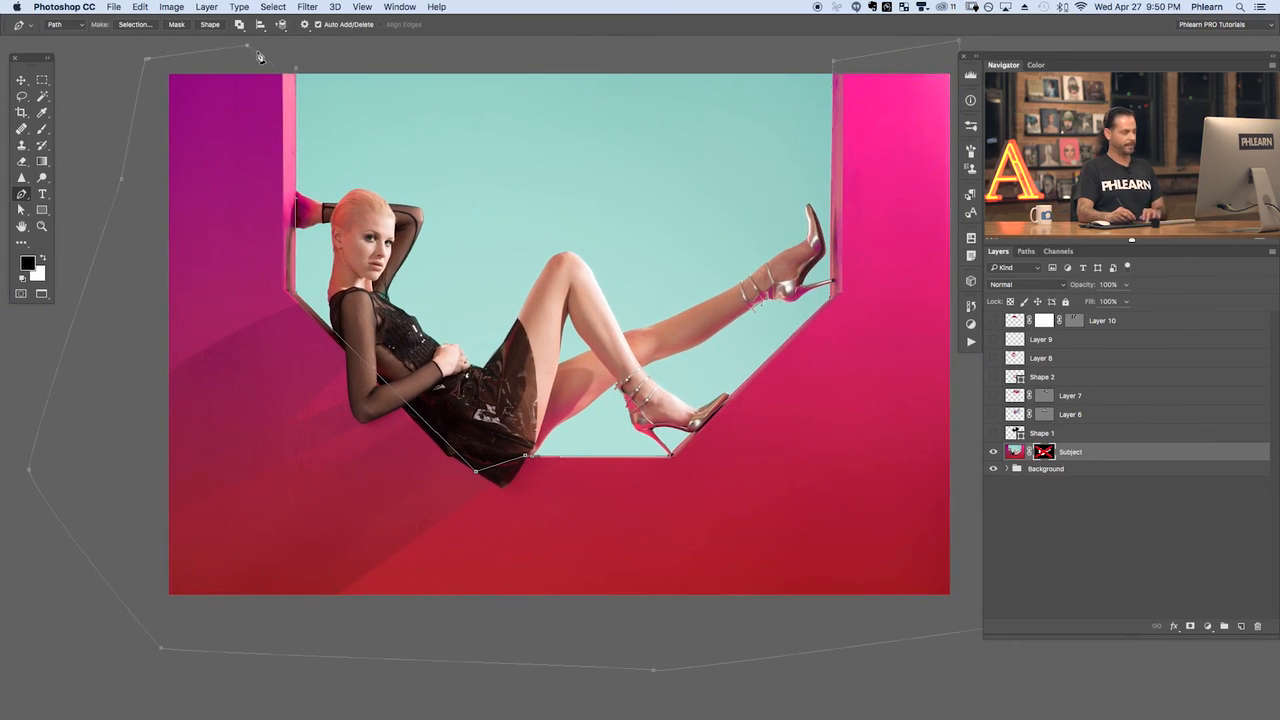
{"action": "key", "text": "super+Return"}
{"action": "key", "text": "super+z"}
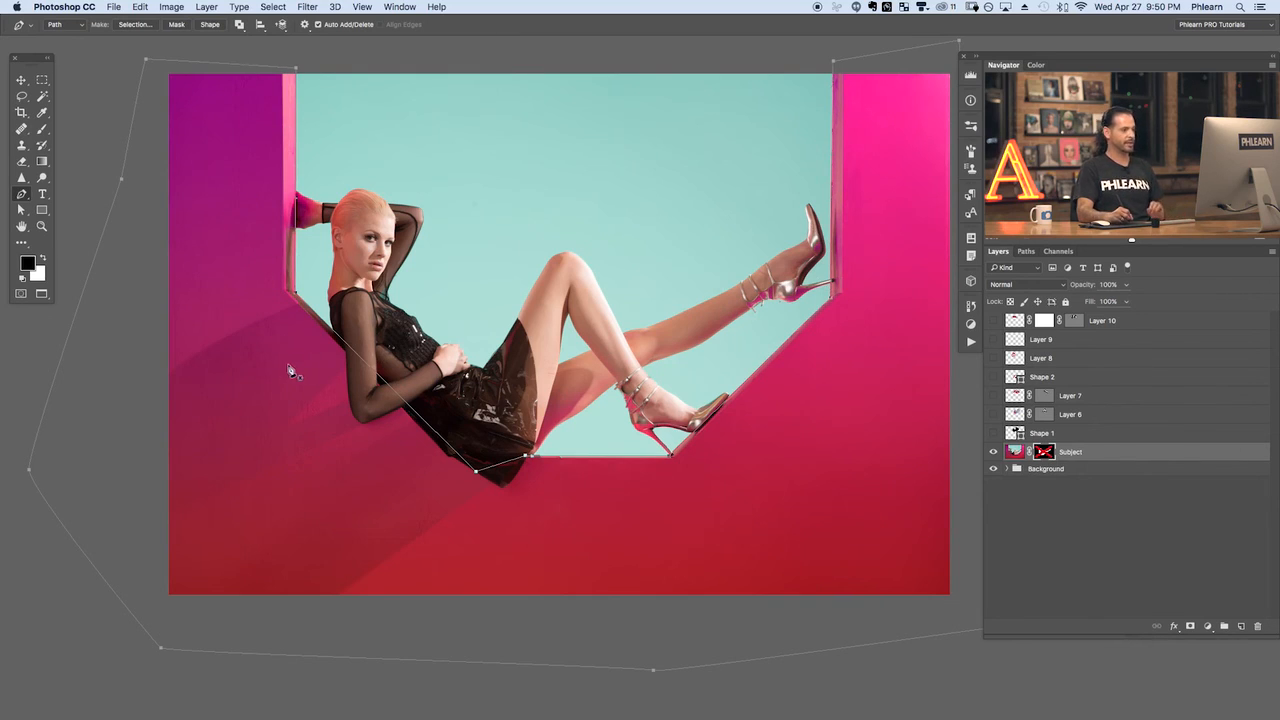
Convert the wall path to a new anti-aliased selection with a feather radius of 0 pixels
{"action": "right_click", "coordinate": [231, 363]}
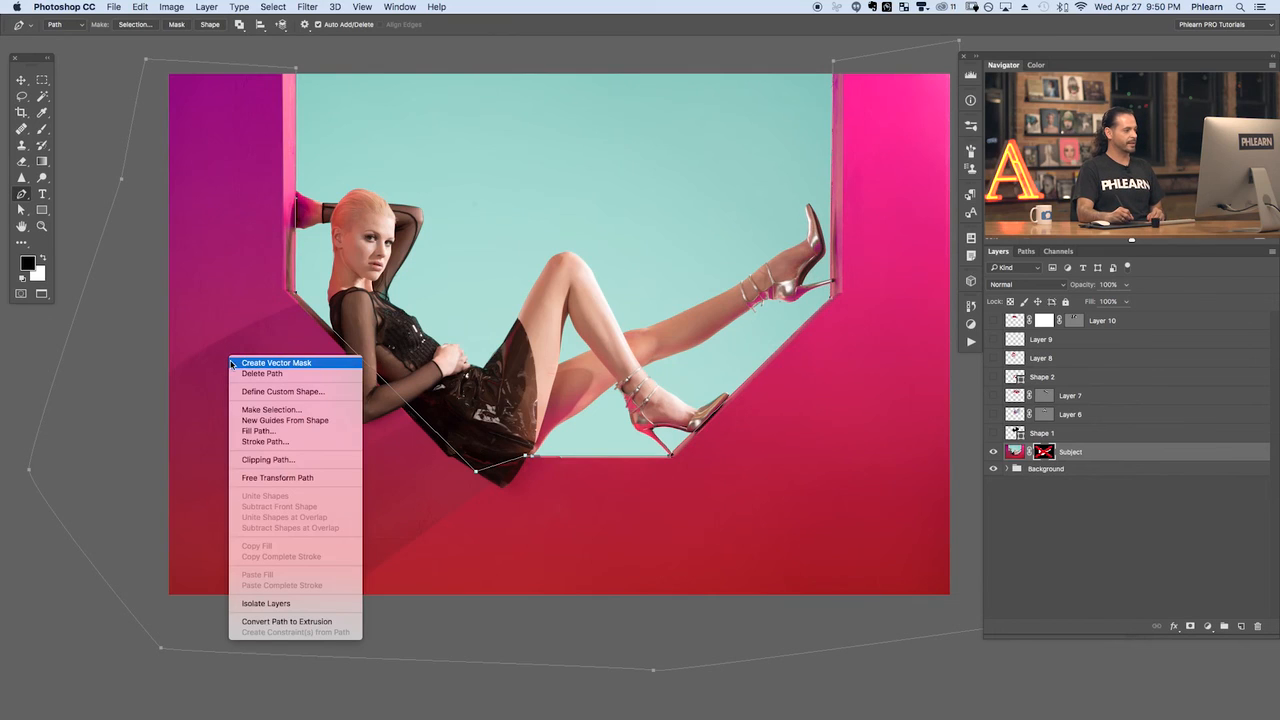
{"action": "left_click", "coordinate": [271, 413]}
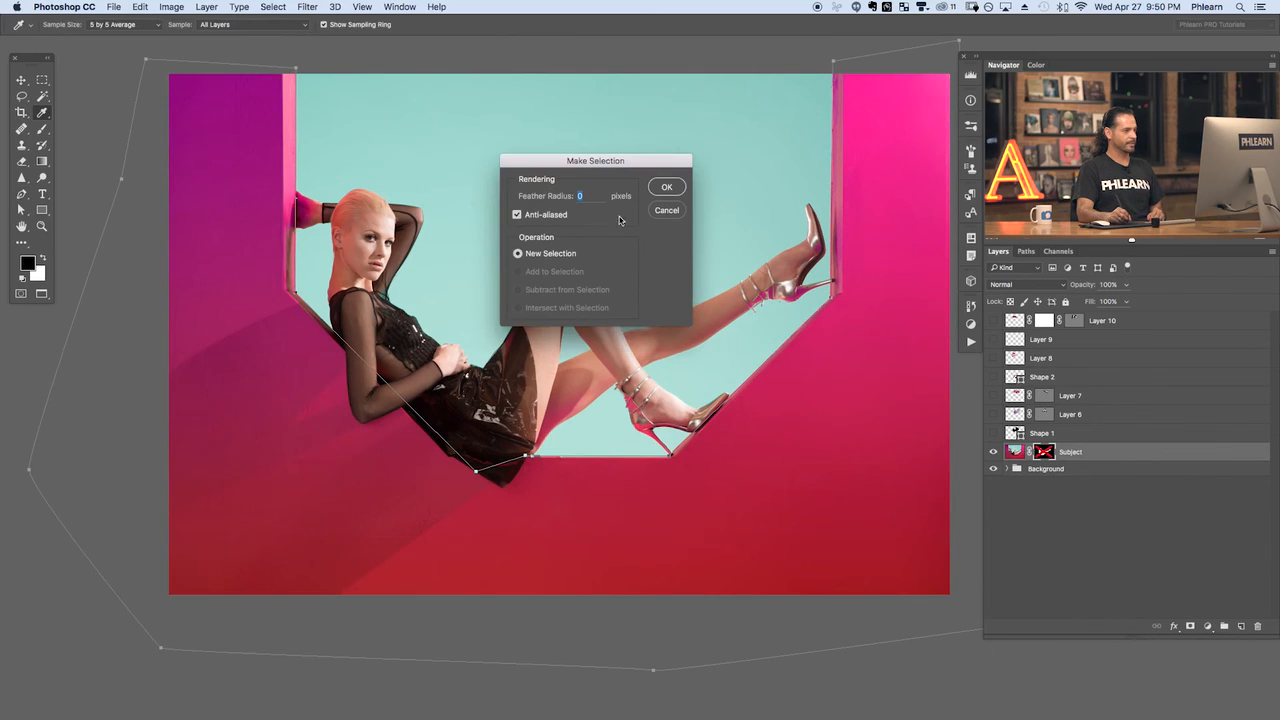
{"action": "left_click", "coordinate": [667, 189]}
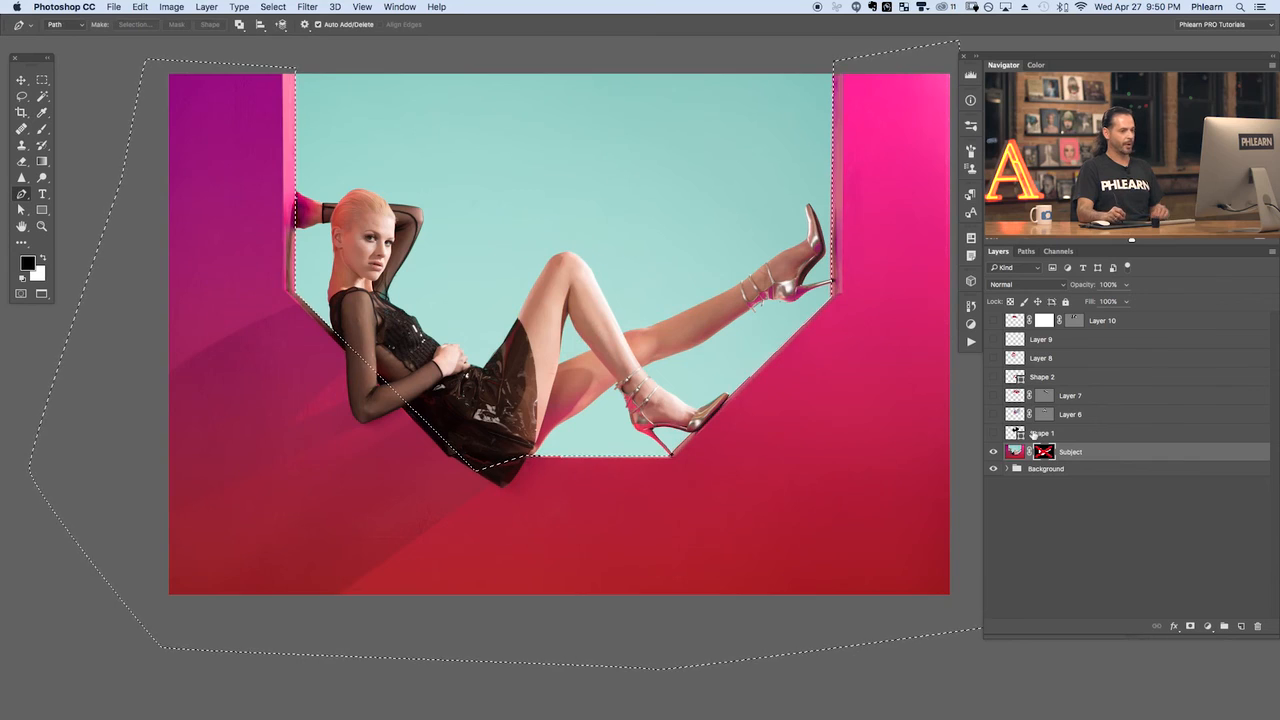
With the Subject layer mask enabled, fill the wall selection on it with white at 100% opacity, and deselect
{"action": "key", "text": "alt+BackSpace"}
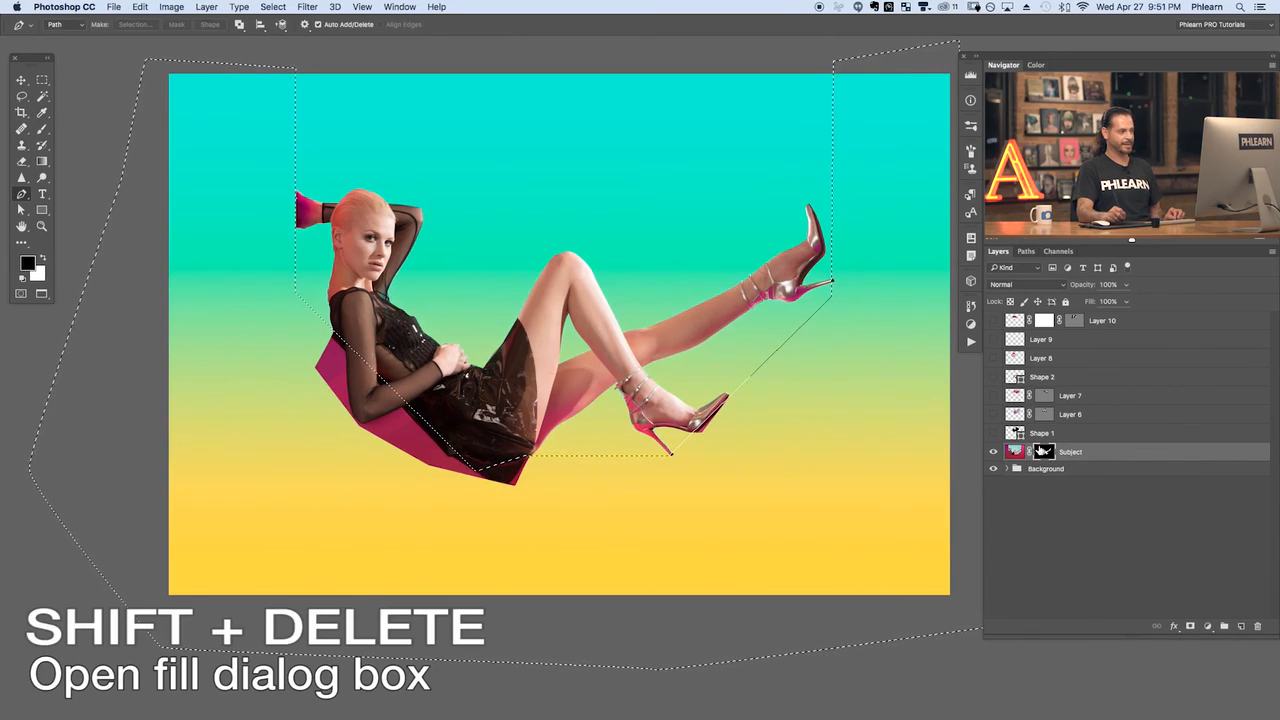
{"action": "key", "text": "shift+BackSpace"}
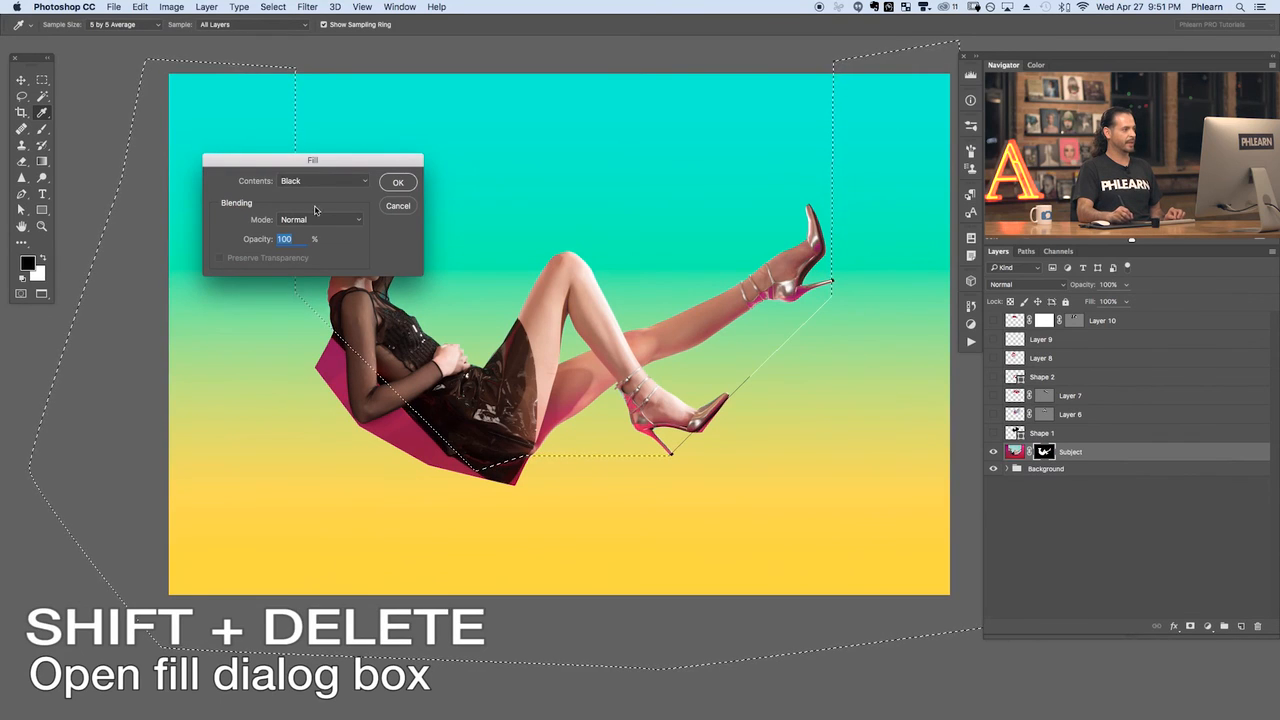
{"action": "left_click", "coordinate": [337, 180]}
{"action": "left_click", "coordinate": [336, 200]}
{"action": "left_click", "coordinate": [398, 183]}
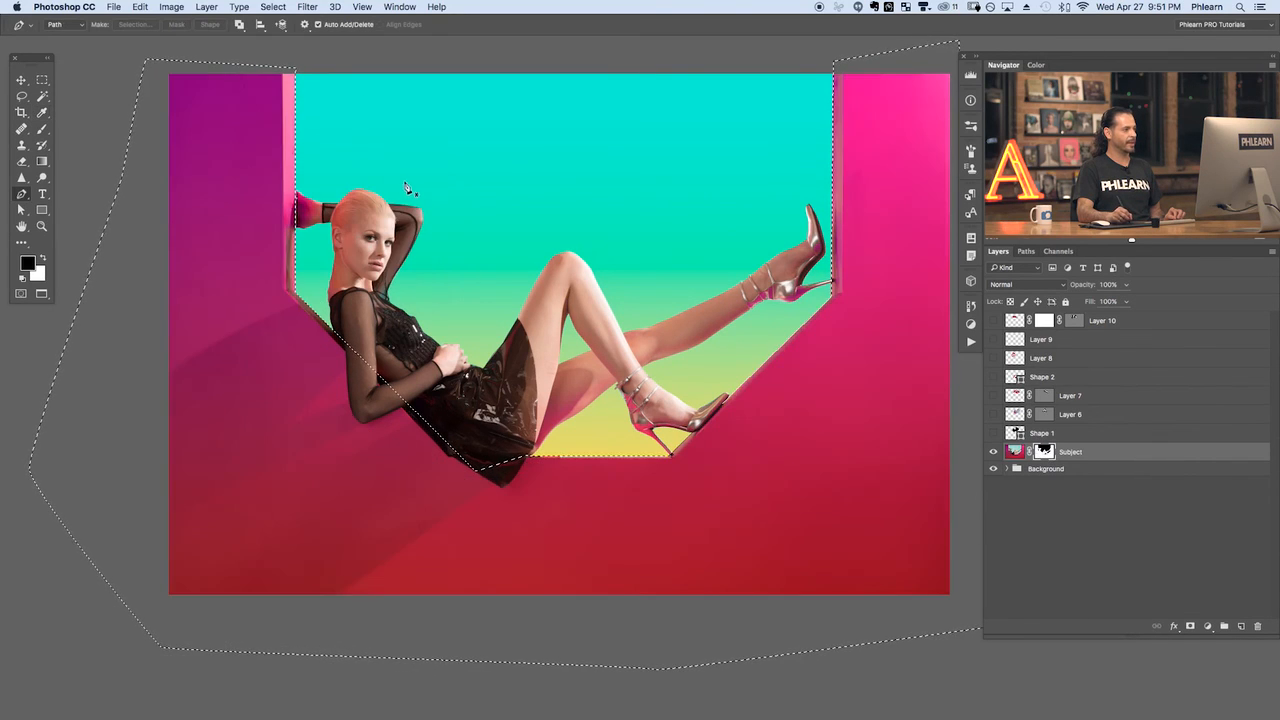
{"action": "key", "text": "super+d"}
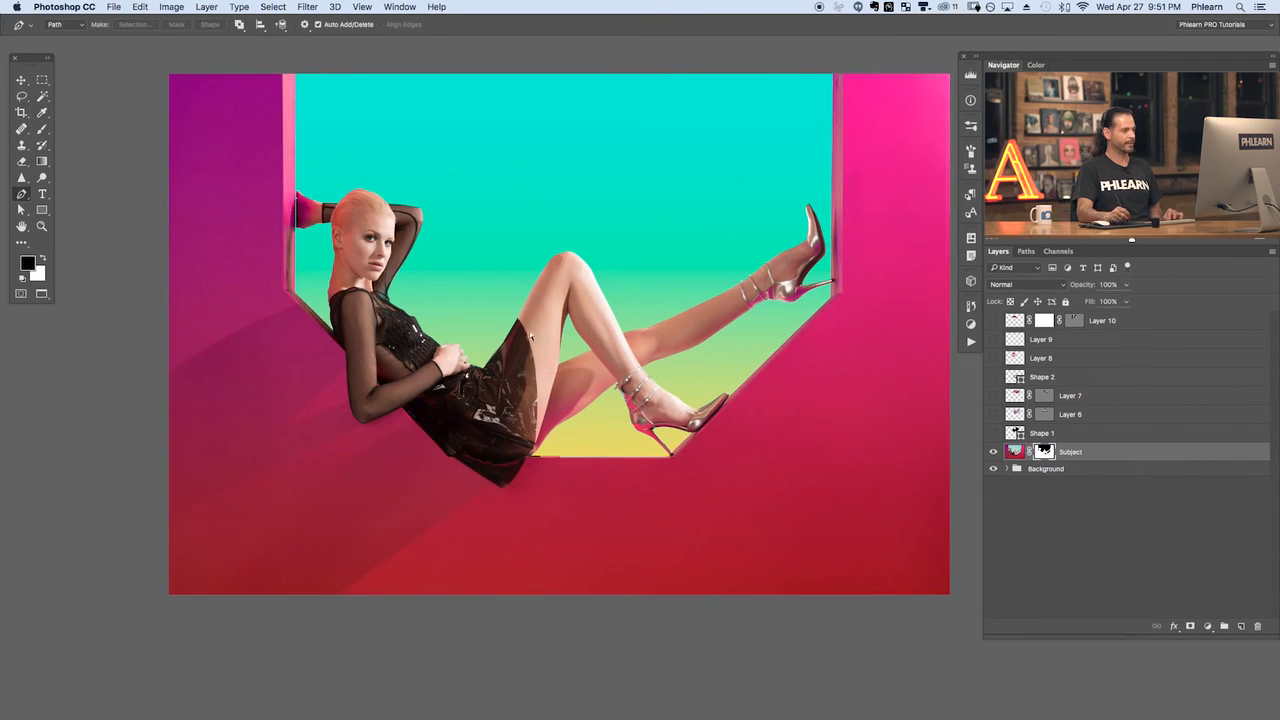
Display the Subject layer mask by itself and trace a Pen path around the thin black line between the wall and the raised hand
{"action": "left_click", "coordinate": [1045, 454], "text": "alt"}
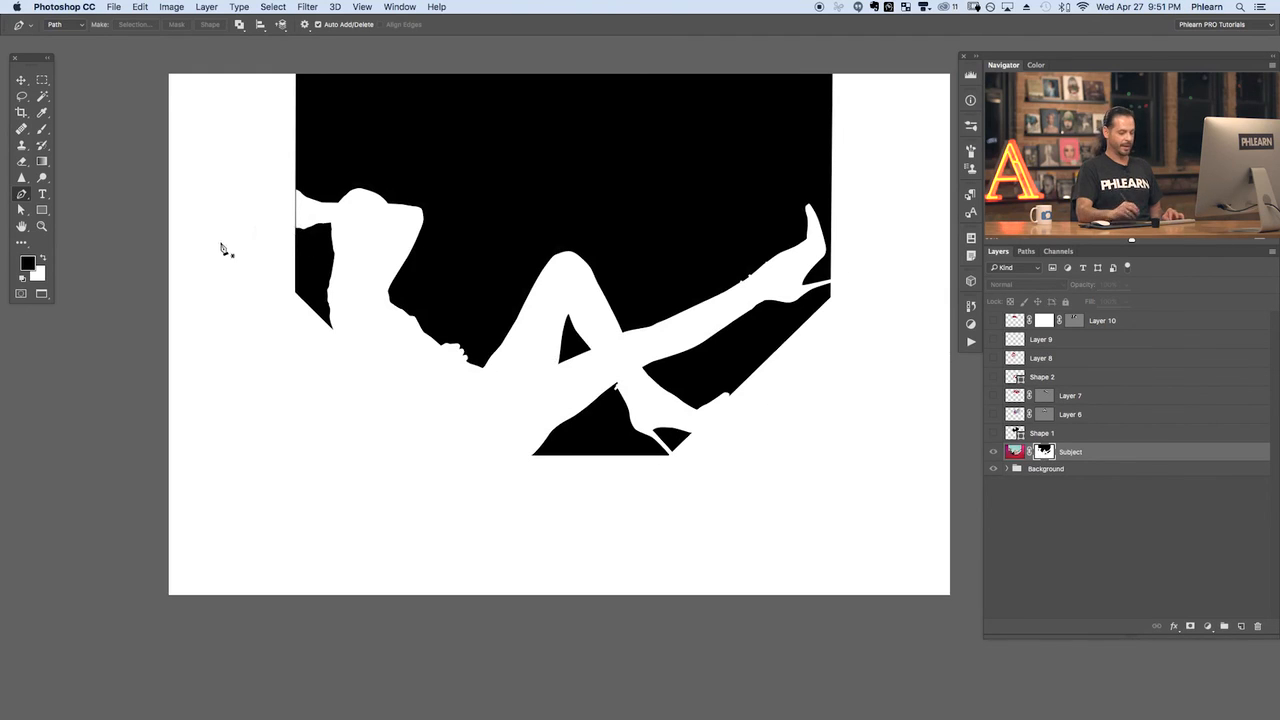
{"action": "key", "text": "super+plus"}
{"action": "key", "text": "super+plus"}
{"action": "key", "text": "super+plus"}
{"action": "key", "text": "super+plus"}
{"action": "left_click_drag", "start_coordinate": [537, 346], "coordinate": [928, 551]}
{"action": "left_click_drag", "start_coordinate": [95, 201], "coordinate": [640, 458]}
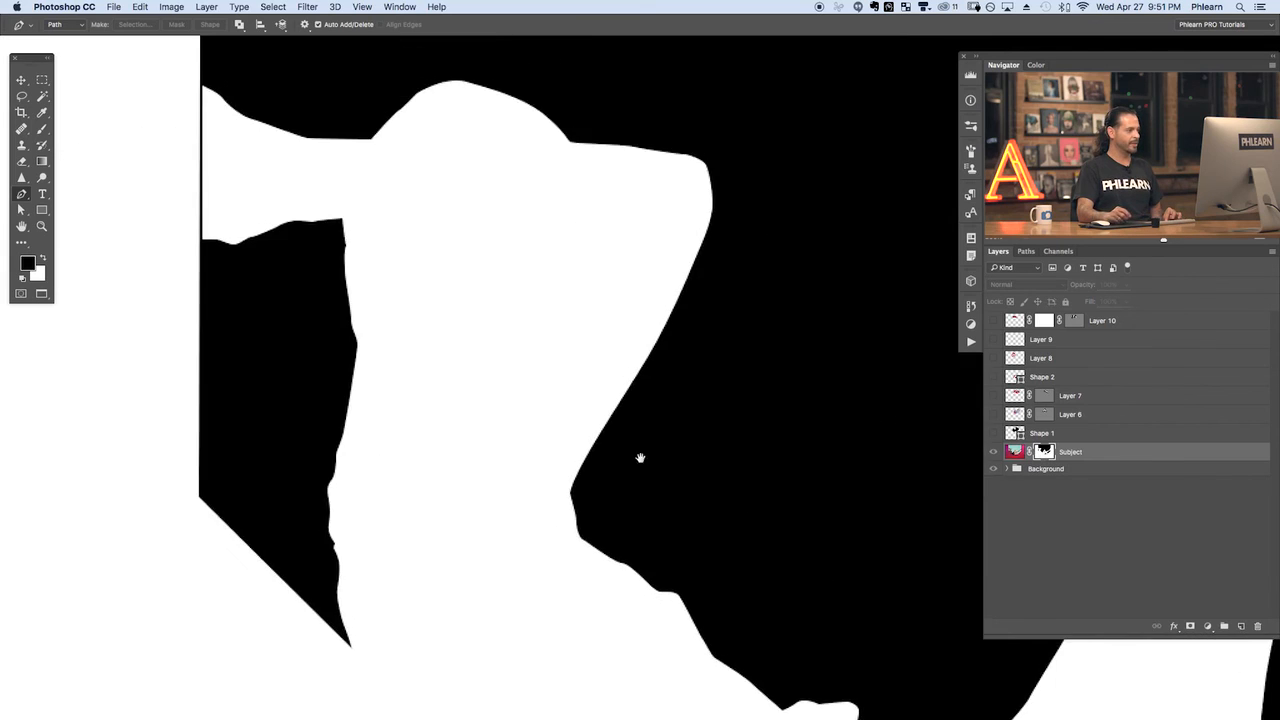
{"action": "key", "text": "super+plus"}
{"action": "key", "text": "super+plus"}
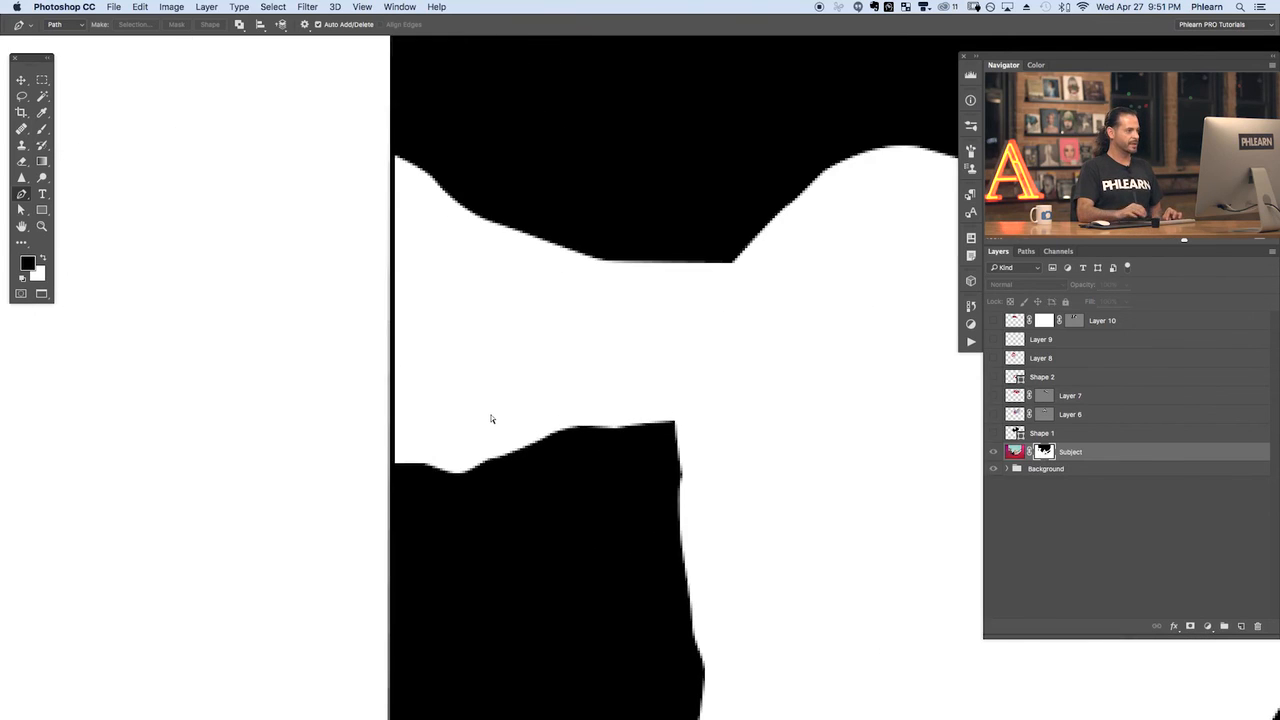
{"action": "left_click_drag", "start_coordinate": [420, 327], "coordinate": [564, 448]}
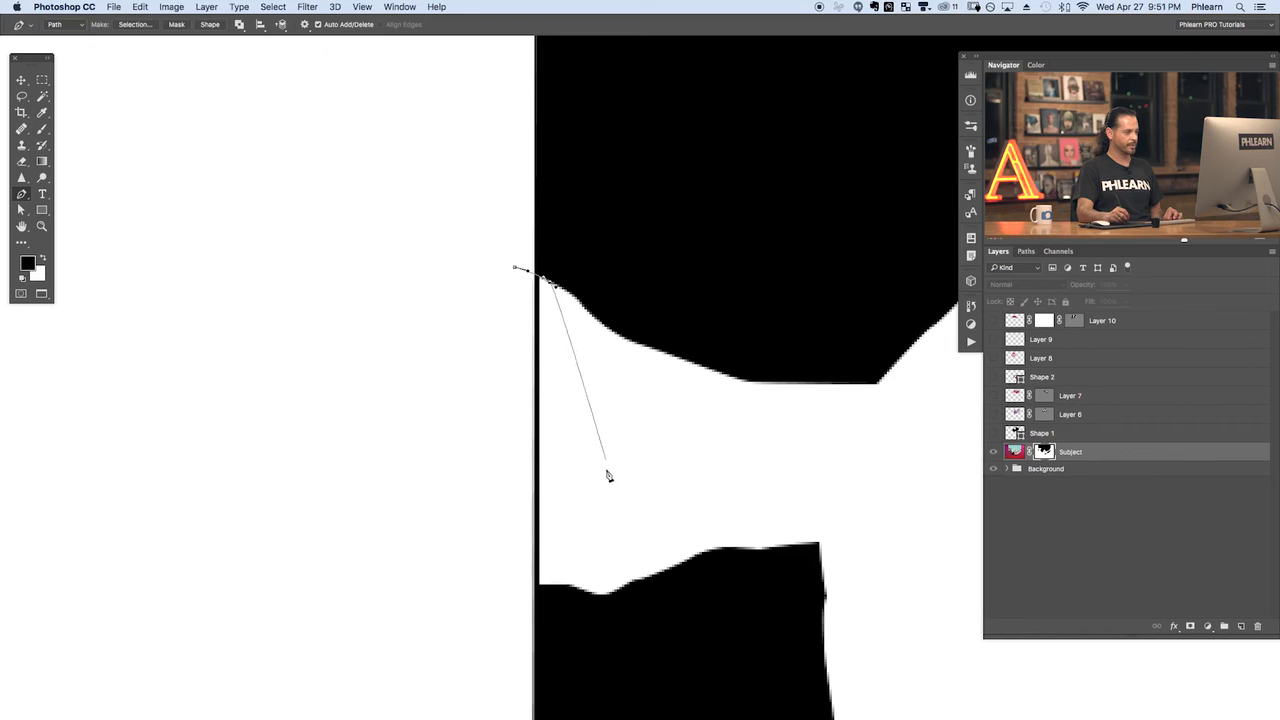
{"action": "left_click", "coordinate": [604, 509]}
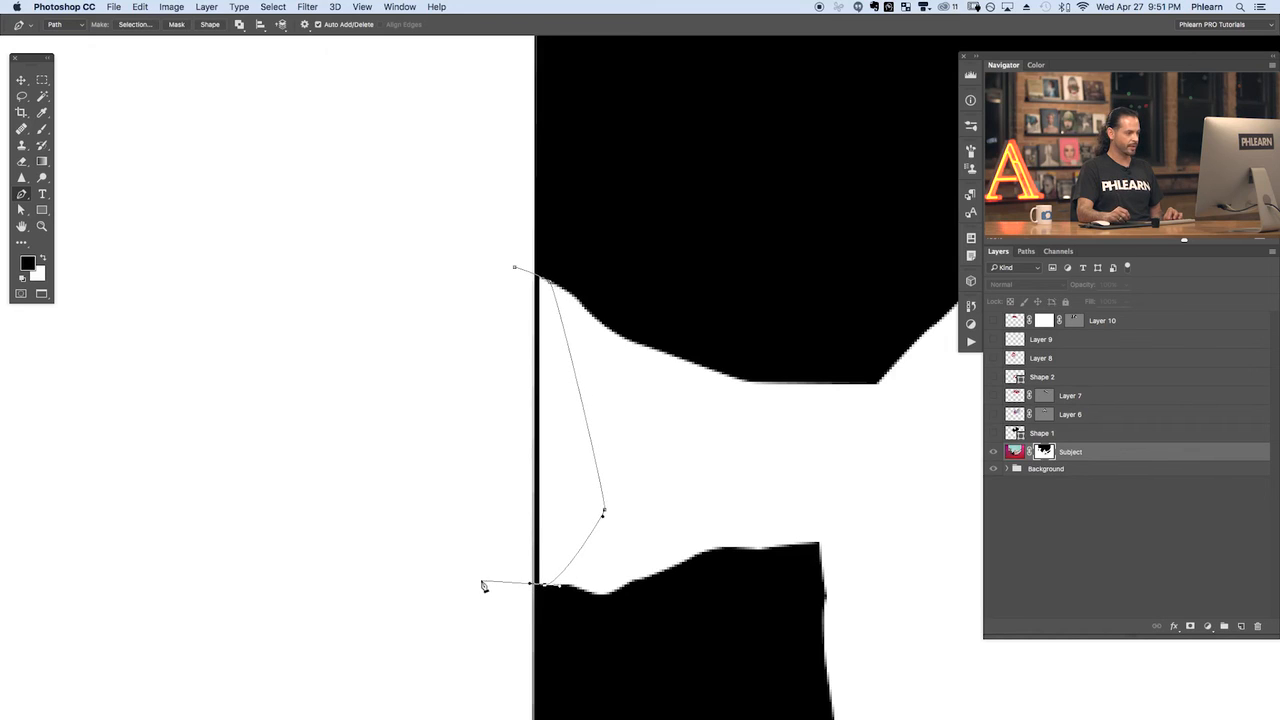
Convert the closed path around the thin black line beside the raised hand to a selection
{"action": "right_click", "coordinate": [484, 370]}
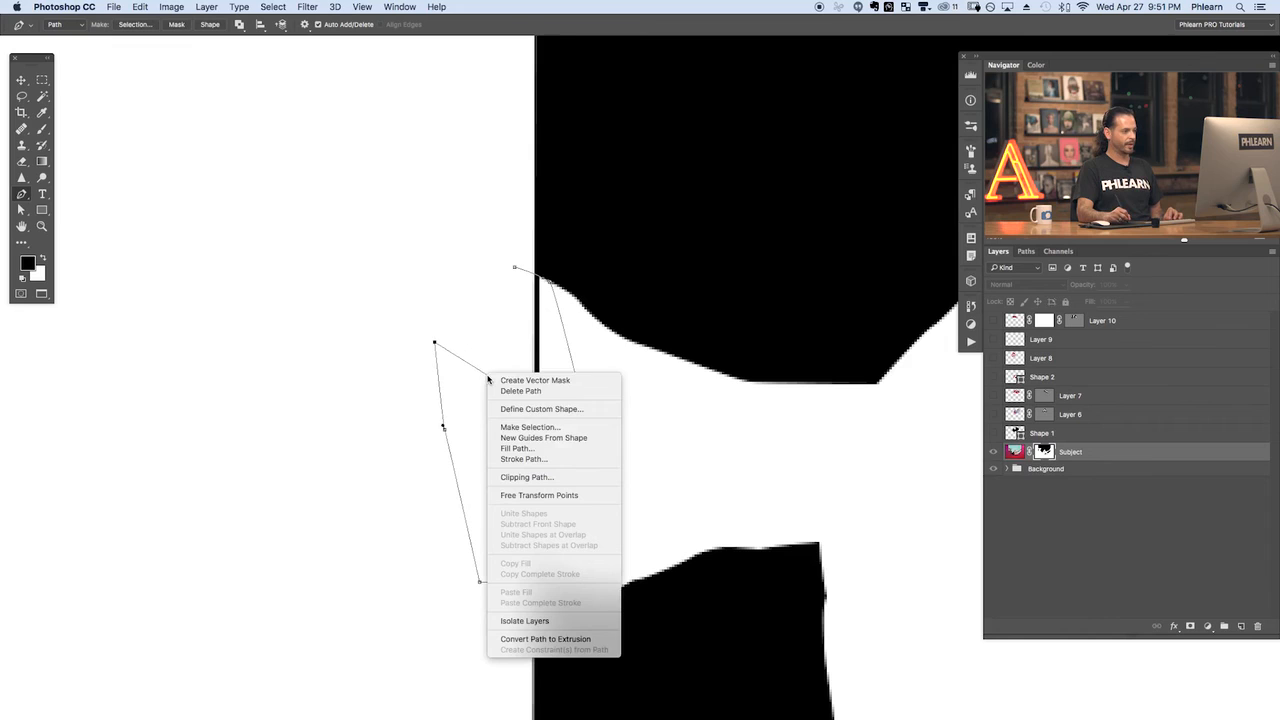
{"action": "left_click", "coordinate": [530, 427]}
{"action": "left_click", "coordinate": [667, 188]}
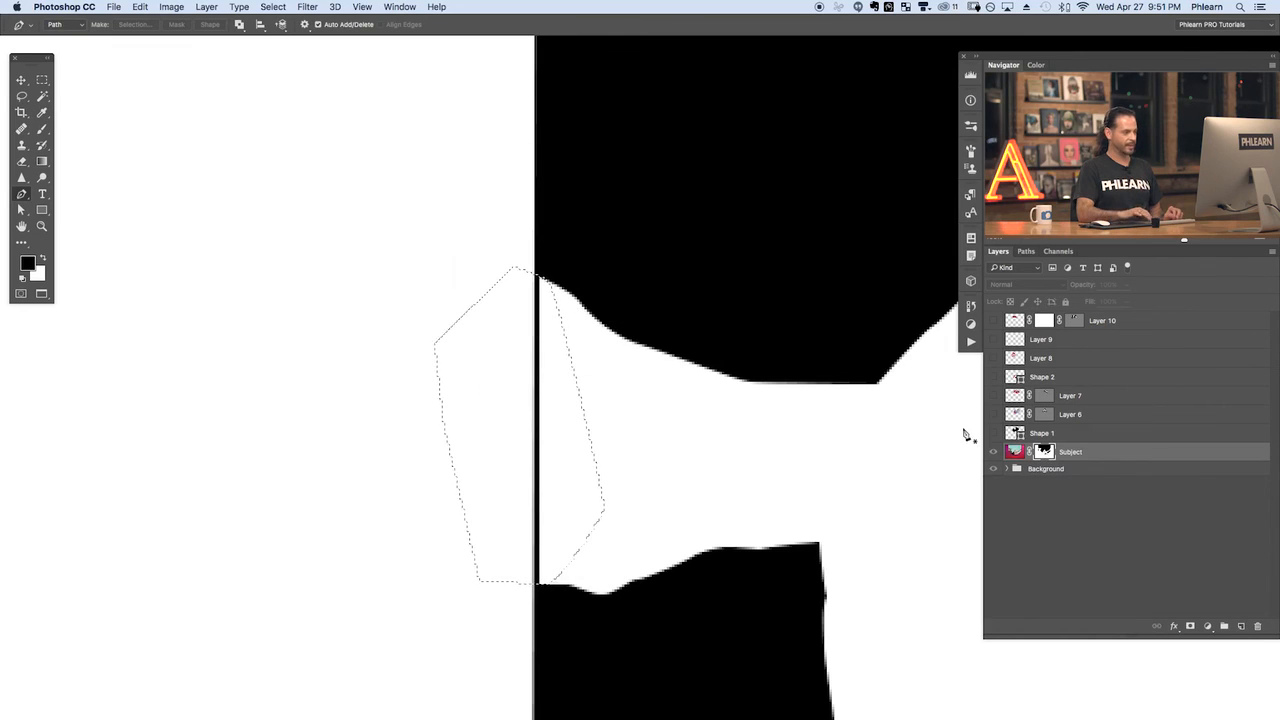
Fill the selection on the Subject layer mask with white in Normal mode at 100% opacity, and deselect
{"action": "key", "text": "shift+Delete"}
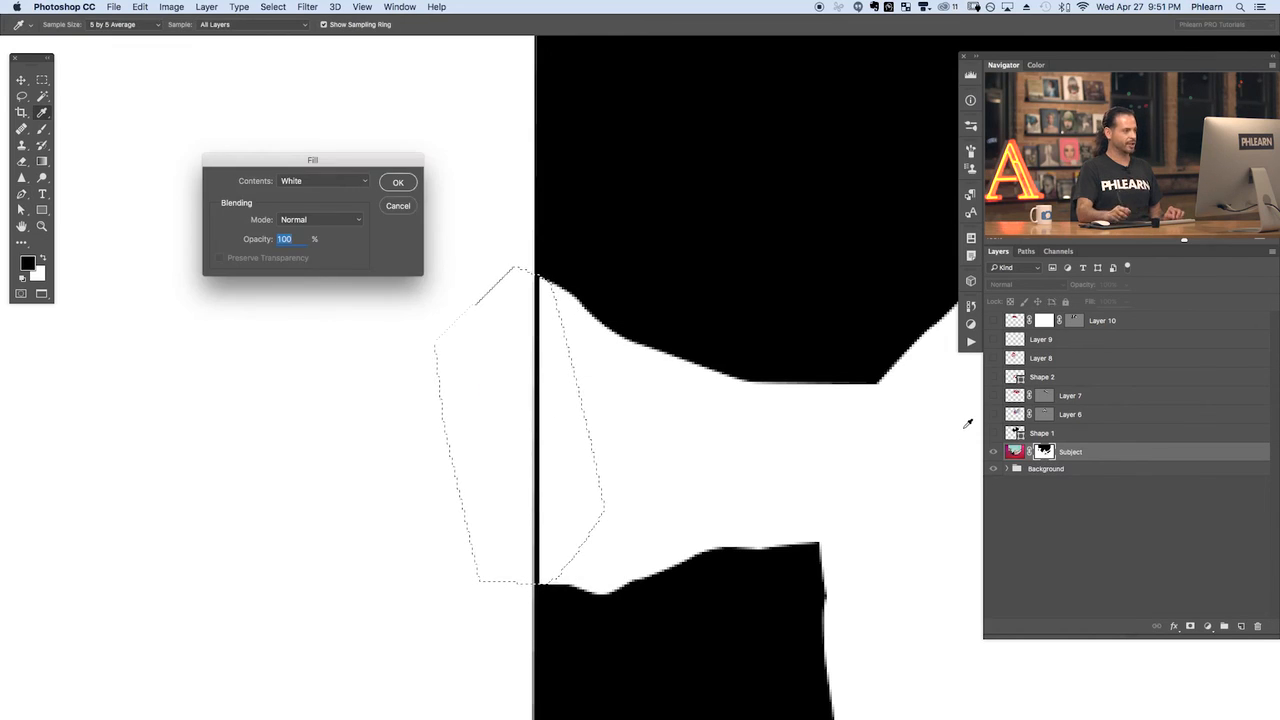
{"action": "left_click", "coordinate": [323, 180]}
{"action": "left_click", "coordinate": [325, 180]}
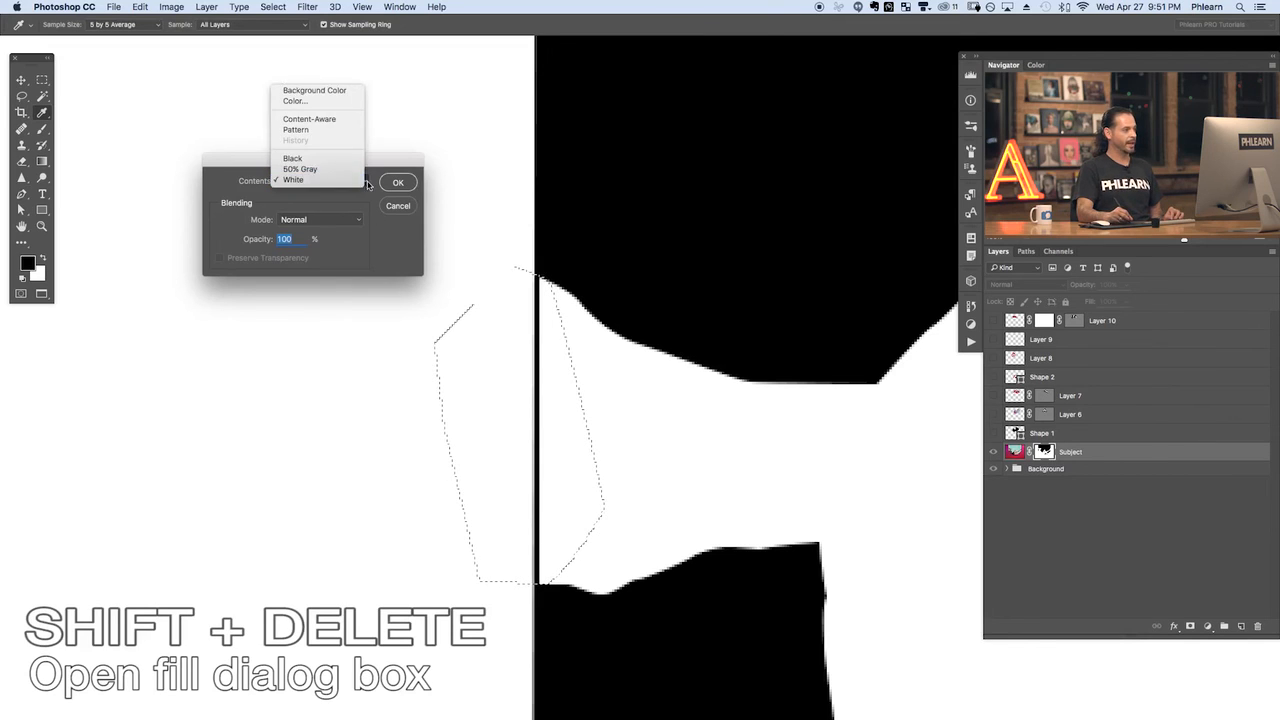
{"action": "left_click", "coordinate": [398, 183]}
{"action": "key", "text": "super+d"}
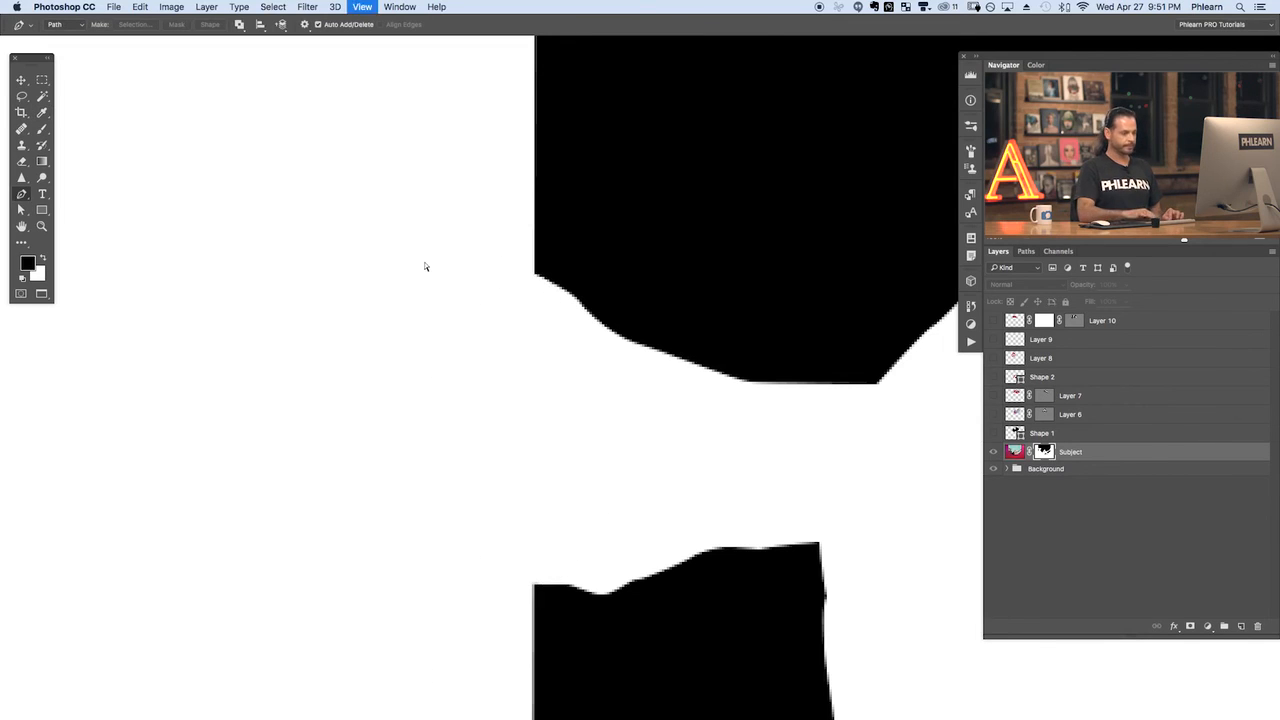
Examine the Subject layer mask for leftover flaws along the legs, shoes, hands, head and wall edges
{"action": "key", "text": "super+minus"}
{"action": "key", "text": "super+minus"}
{"action": "left_click_drag", "start_coordinate": [749, 548], "coordinate": [429, 315]}
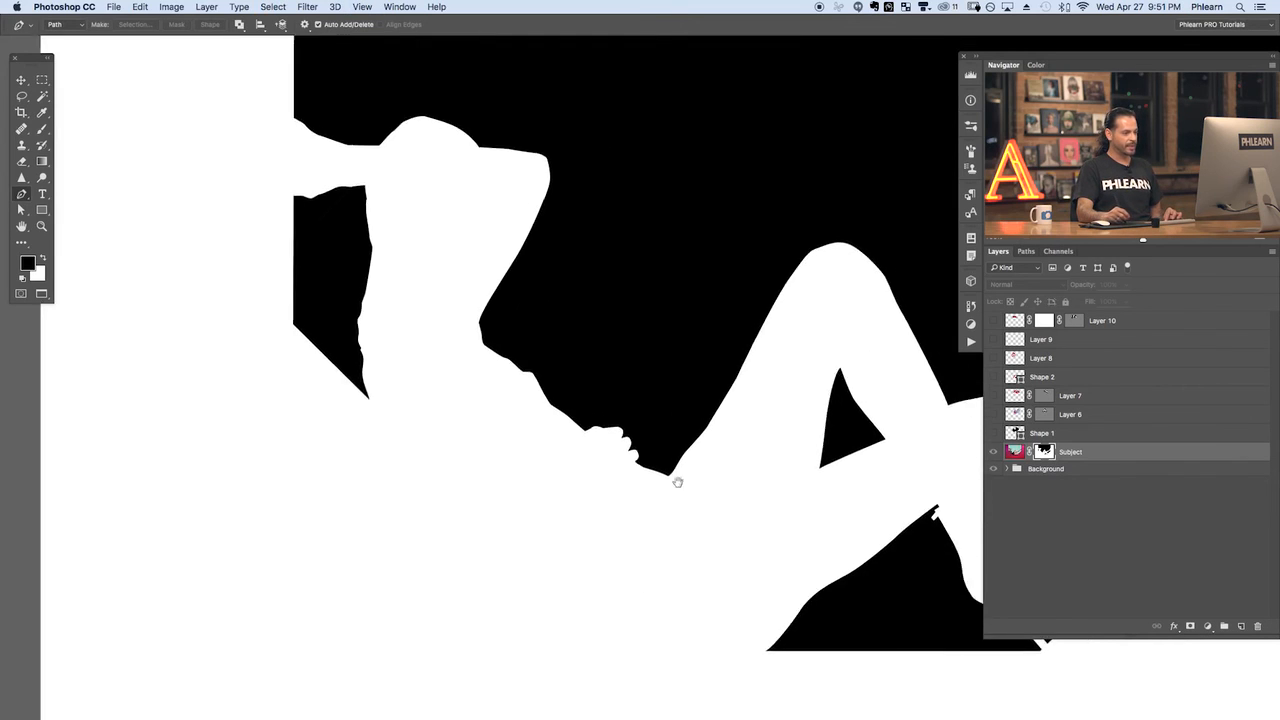
{"action": "left_click_drag", "start_coordinate": [678, 482], "coordinate": [469, 500]}
{"action": "left_click_drag", "start_coordinate": [640, 438], "coordinate": [575, 466]}
{"action": "key", "text": "super+plus"}
{"action": "key", "text": "super+plus"}
{"action": "left_click_drag", "start_coordinate": [749, 358], "coordinate": [506, 520]}
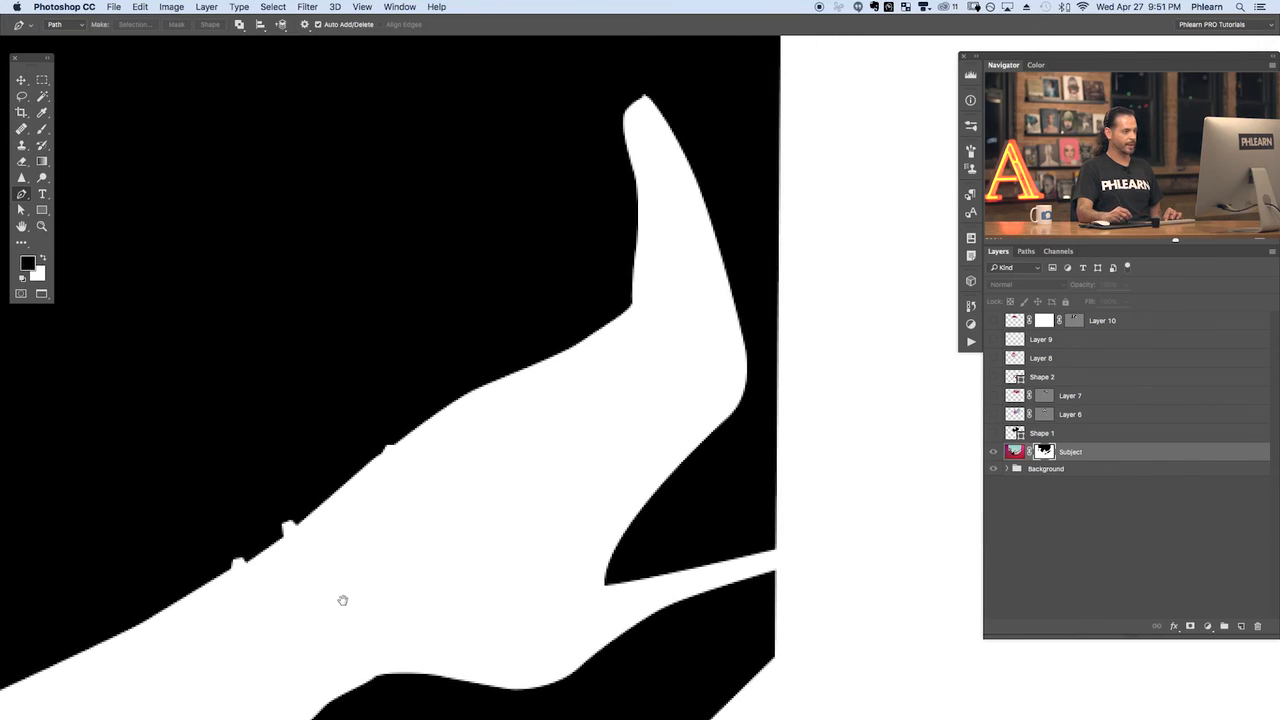
{"action": "left_click_drag", "start_coordinate": [342, 600], "coordinate": [620, 417]}
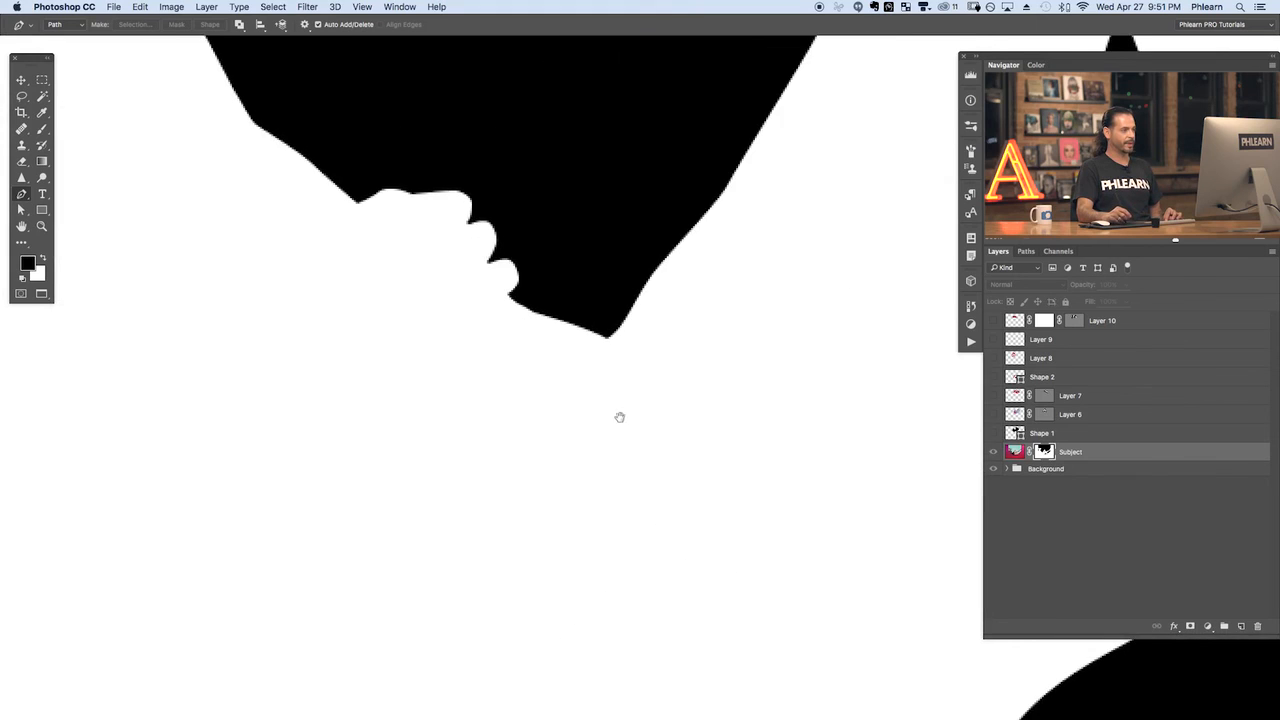
{"action": "left_click_drag", "start_coordinate": [626, 203], "coordinate": [705, 380]}
{"action": "left_click_drag", "start_coordinate": [646, 503], "coordinate": [740, 605]}
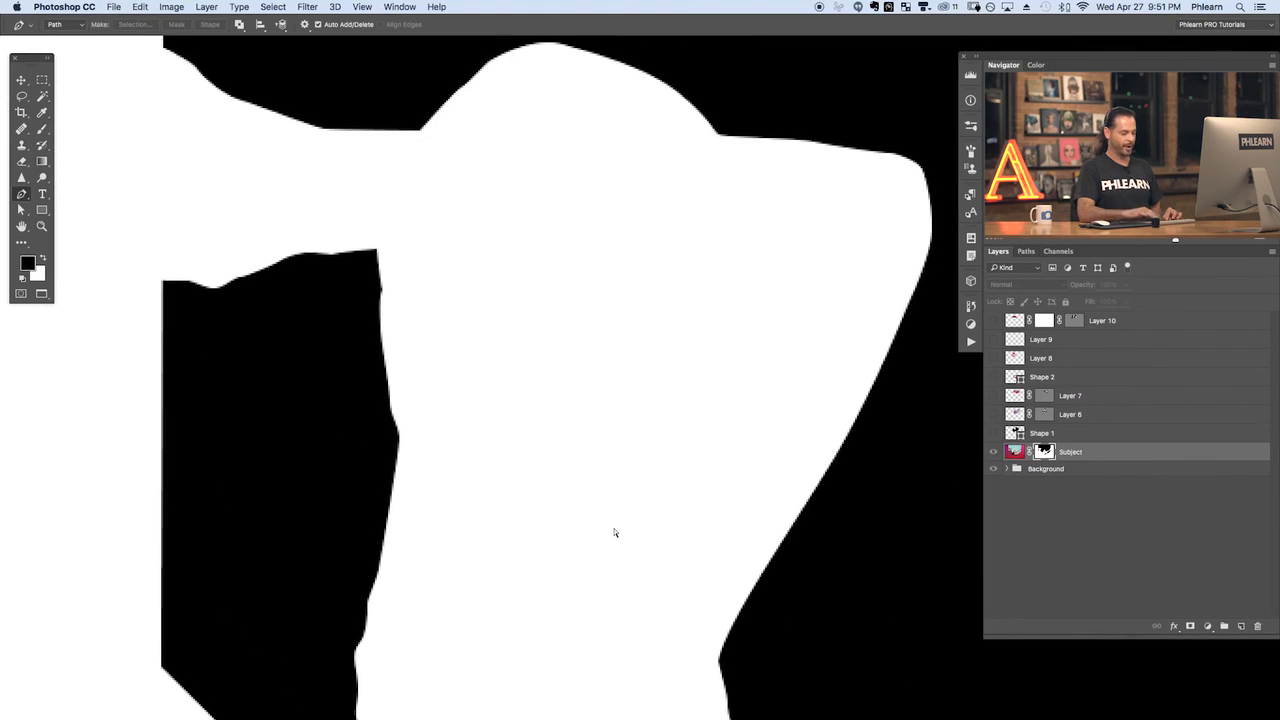
{"action": "key", "text": "super+minus"}
{"action": "key", "text": "super+minus"}
{"action": "key", "text": "super+minus"}
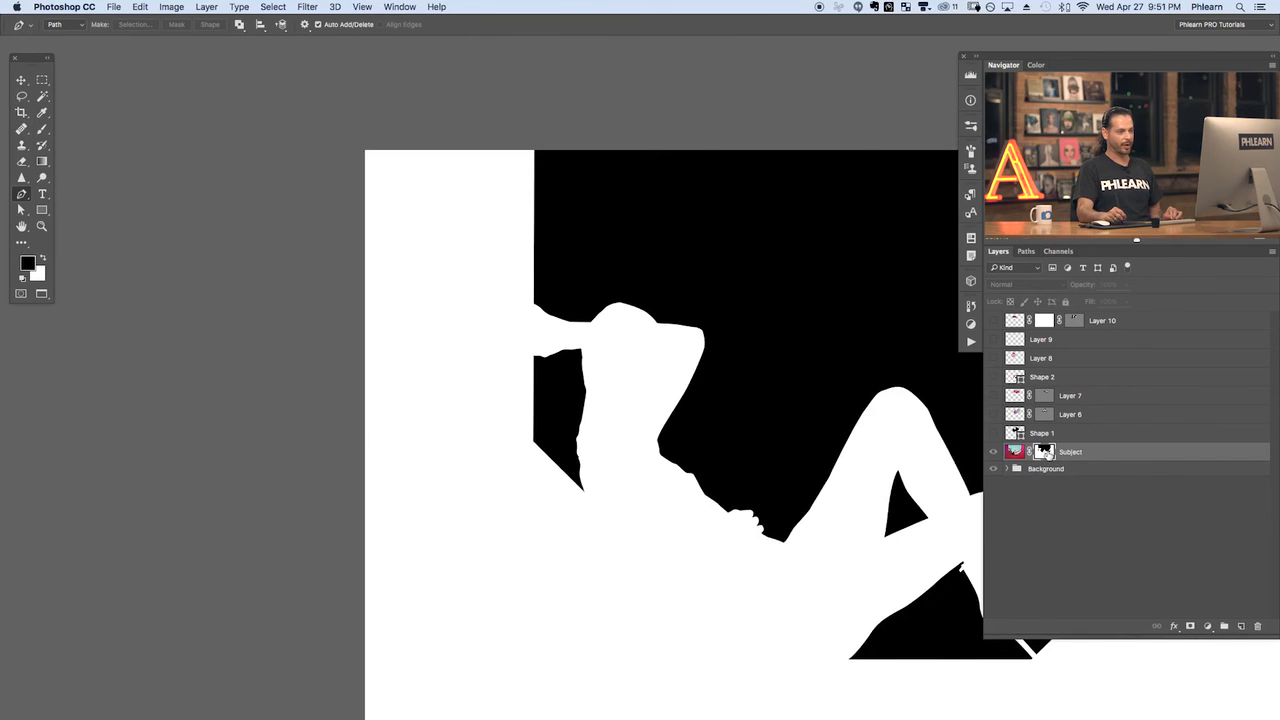
Return from the mask view to the full-colour image and compare it with the Subject layer hidden and shown
{"action": "left_click", "coordinate": [1046, 454], "text": "alt"}
{"action": "left_click_drag", "start_coordinate": [862, 614], "coordinate": [522, 476]}
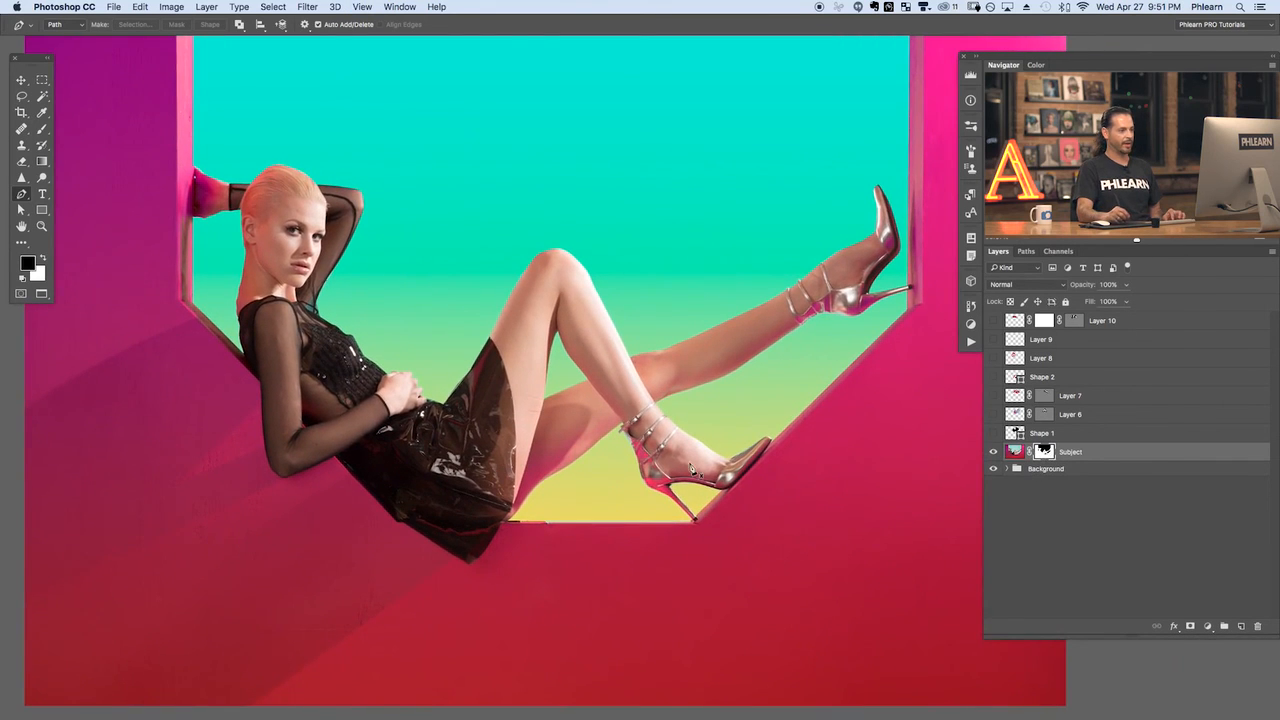
{"action": "key", "text": "super+minus"}
{"action": "left_click_drag", "start_coordinate": [641, 416], "coordinate": [543, 418]}
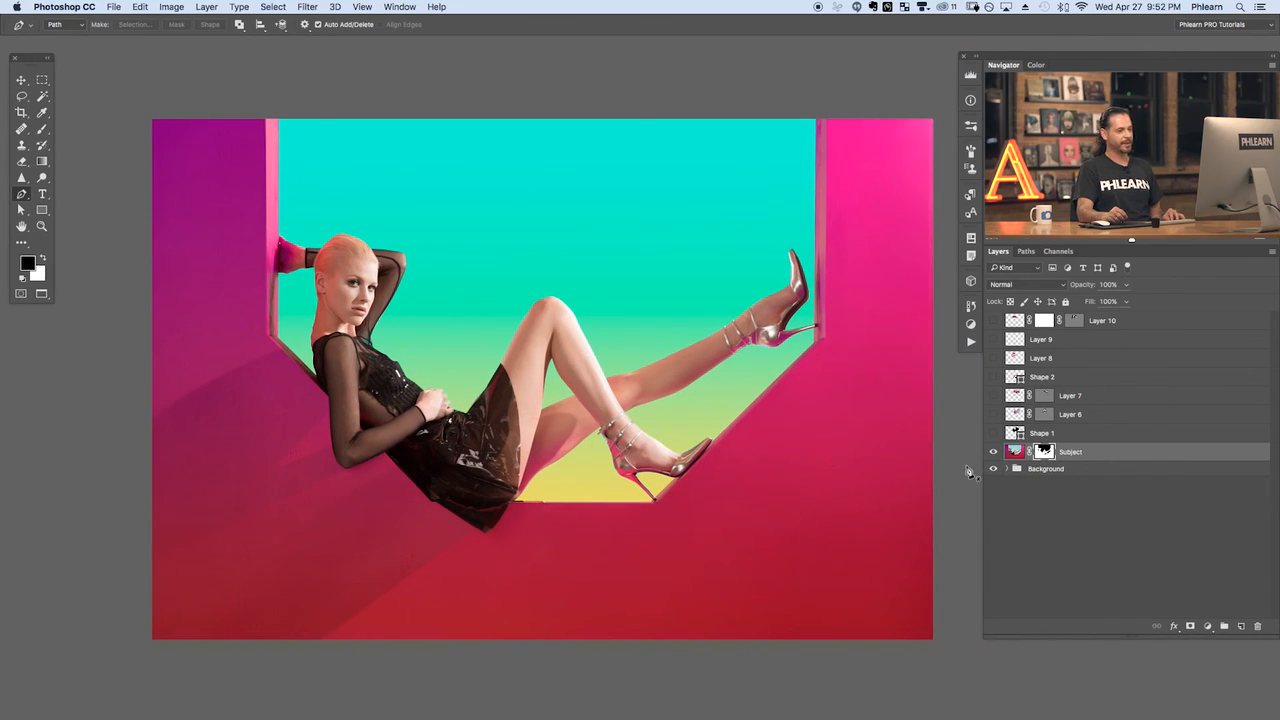
{"action": "left_click", "coordinate": [994, 453]}
{"action": "left_click", "coordinate": [994, 453]}
{"action": "left_click", "coordinate": [994, 453]}
{"action": "left_click", "coordinate": [994, 453]}
Expand the Background group and move the yellow gradient on Layer 5 upward behind the subject
{"action": "left_click", "coordinate": [1010, 469]}
{"action": "left_click", "coordinate": [1050, 485]}
{"action": "key", "text": "v"}
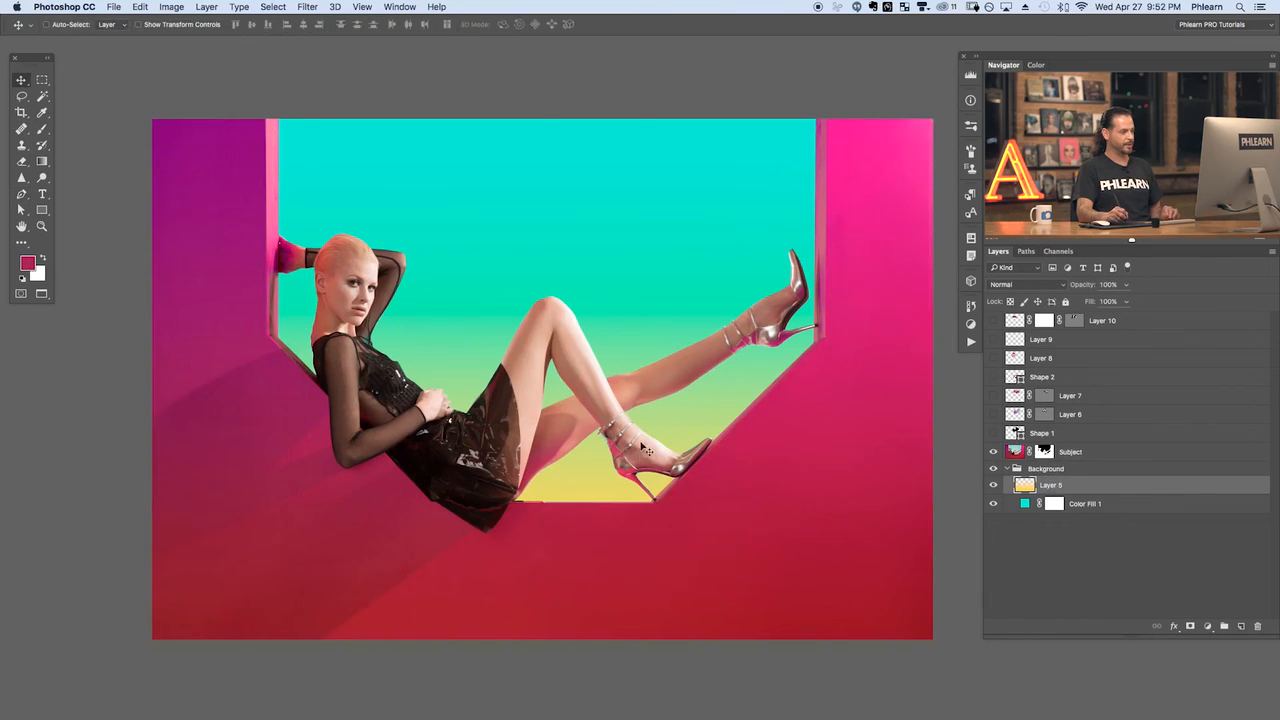
{"action": "left_click_drag", "start_coordinate": [688, 490], "coordinate": [770, 402]}
Try flipping the Layer 5 gradient to -100% width and height with Free Transform and repositioning it, and cancel the transform
{"action": "key", "text": "super+t"}
{"action": "left_click_drag", "start_coordinate": [823, 593], "coordinate": [466, 209]}
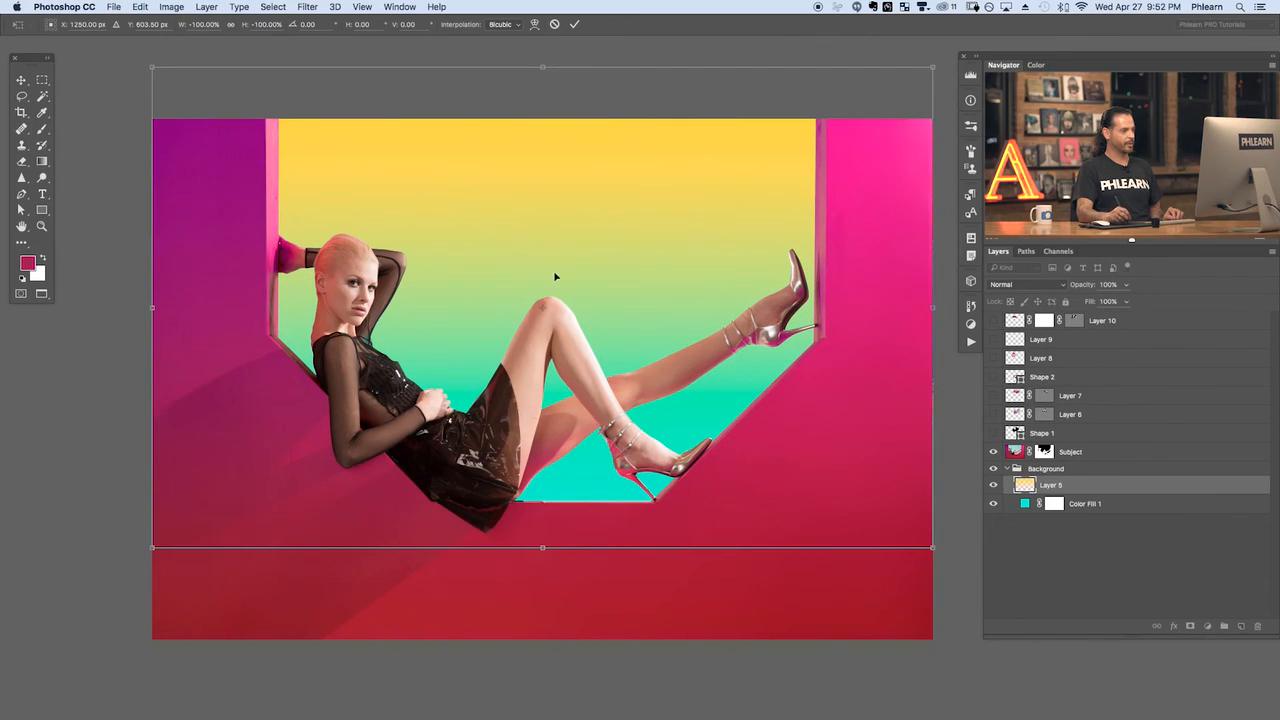
{"action": "left_click_drag", "start_coordinate": [557, 277], "coordinate": [560, 328]}
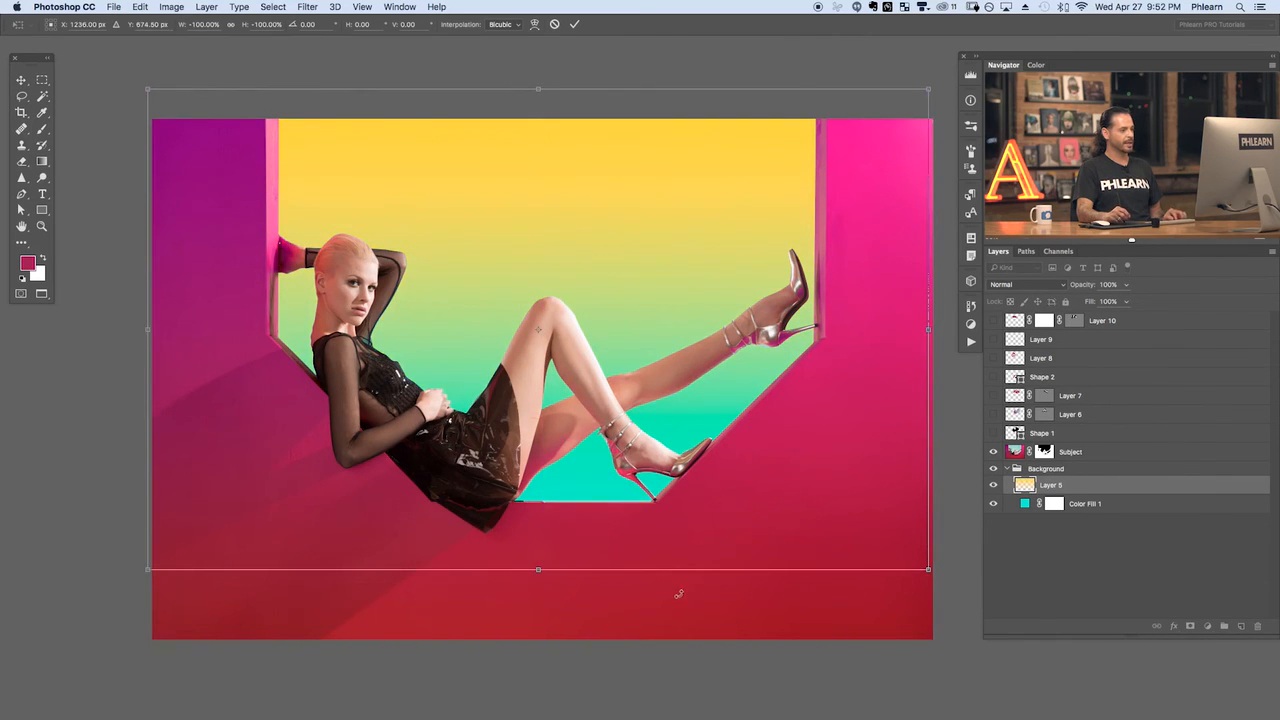
{"action": "key", "text": "Escape"}
Nudge the Layer 5 gradient slightly higher behind the subject
{"action": "mouse_move", "coordinate": [694, 613]}
{"action": "left_mouse_down"}
{"action": "mouse_move", "coordinate": [694, 481]}
{"action": "mouse_move", "coordinate": [701, 631]}
{"action": "mouse_move", "coordinate": [695, 560]}
{"action": "mouse_move", "coordinate": [694, 604]}
{"action": "left_mouse_up"}
{"action": "left_click_drag", "start_coordinate": [737, 533], "coordinate": [703, 520]}
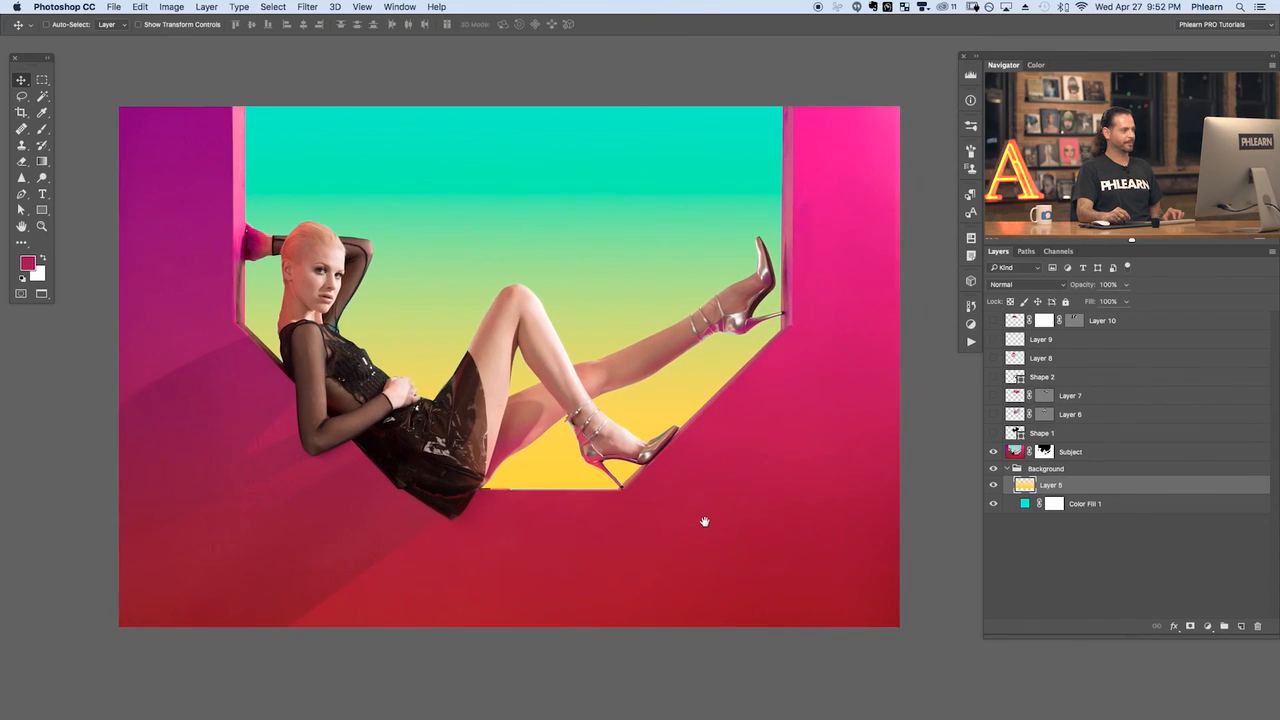